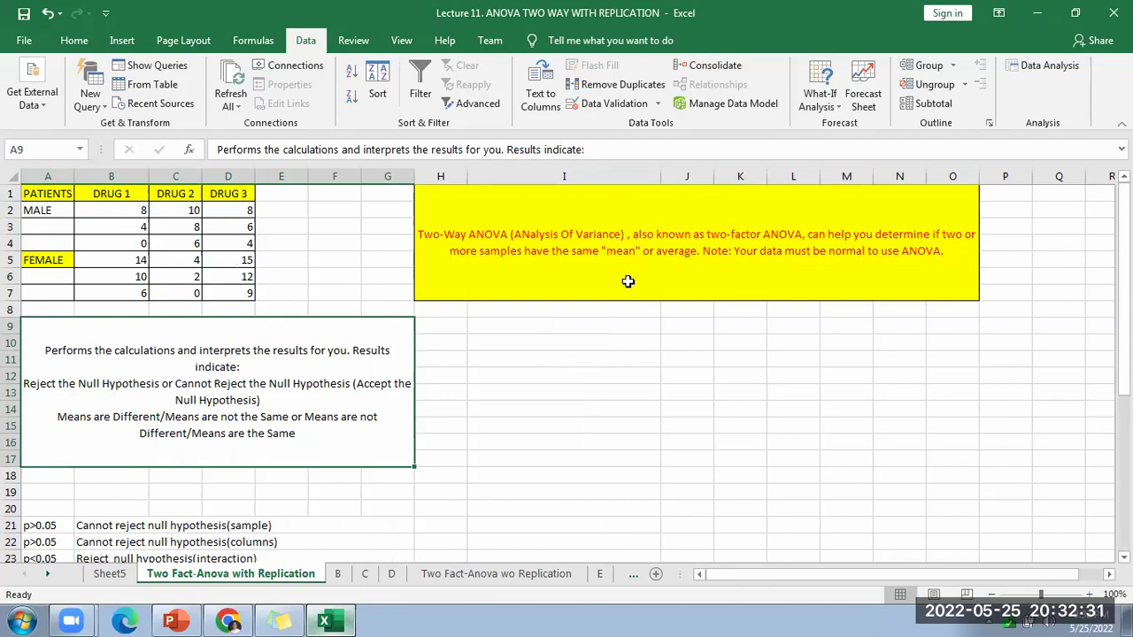
Step: Highlight the MALE row label in cell A2 with a yellow fill
left_click_drag(47, 193, 56, 280)
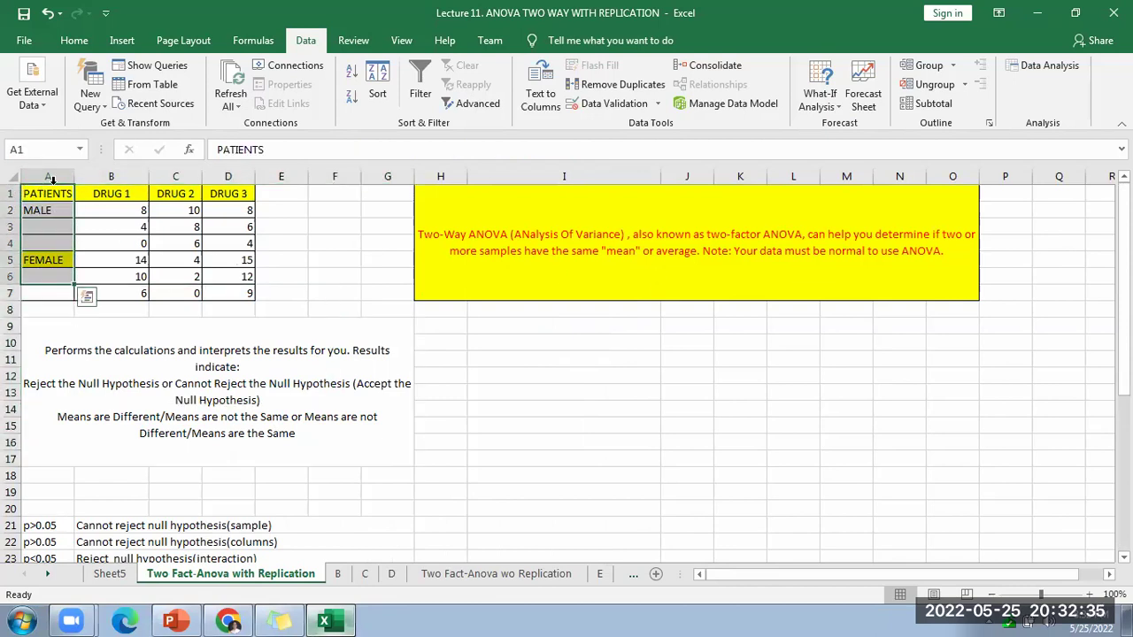
left_click_drag(47, 192, 45, 293)
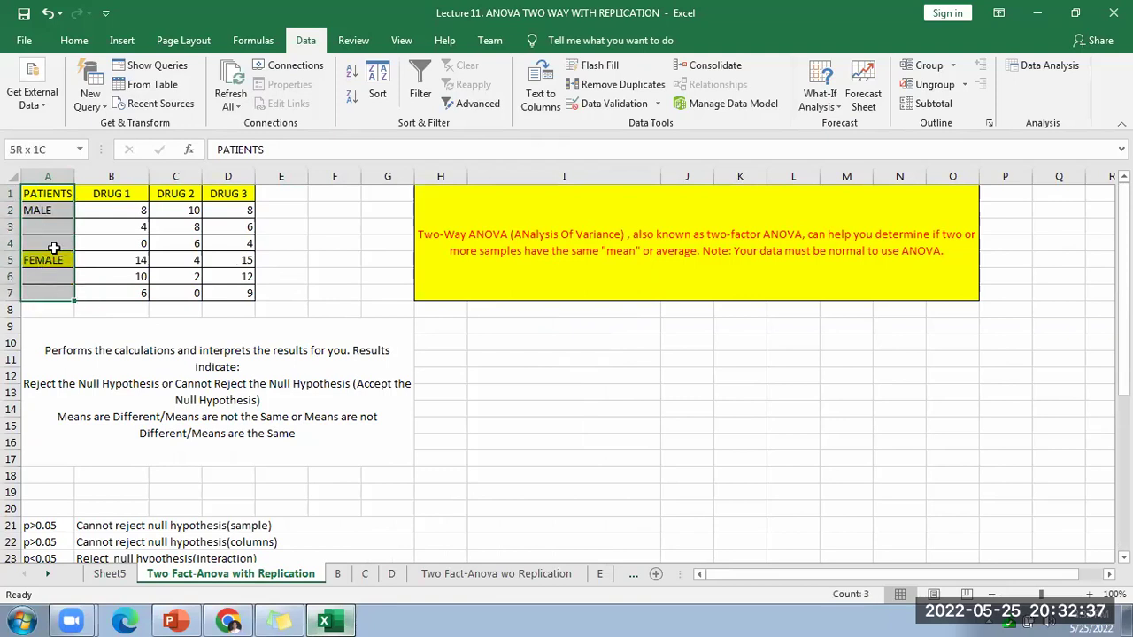
left_click(46, 210)
left_click(73, 41)
left_click(261, 97)
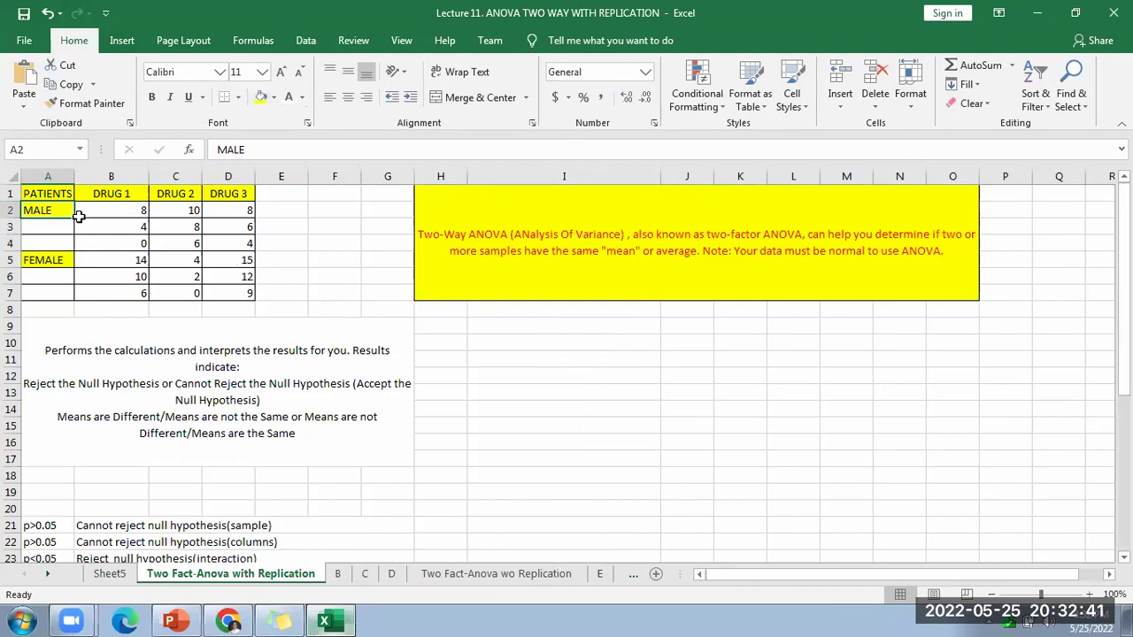
Step: Examine the patient groups in column A and the DRUG 1 to DRUG 3 columns of the data table
left_click_drag(47, 193, 48, 293)
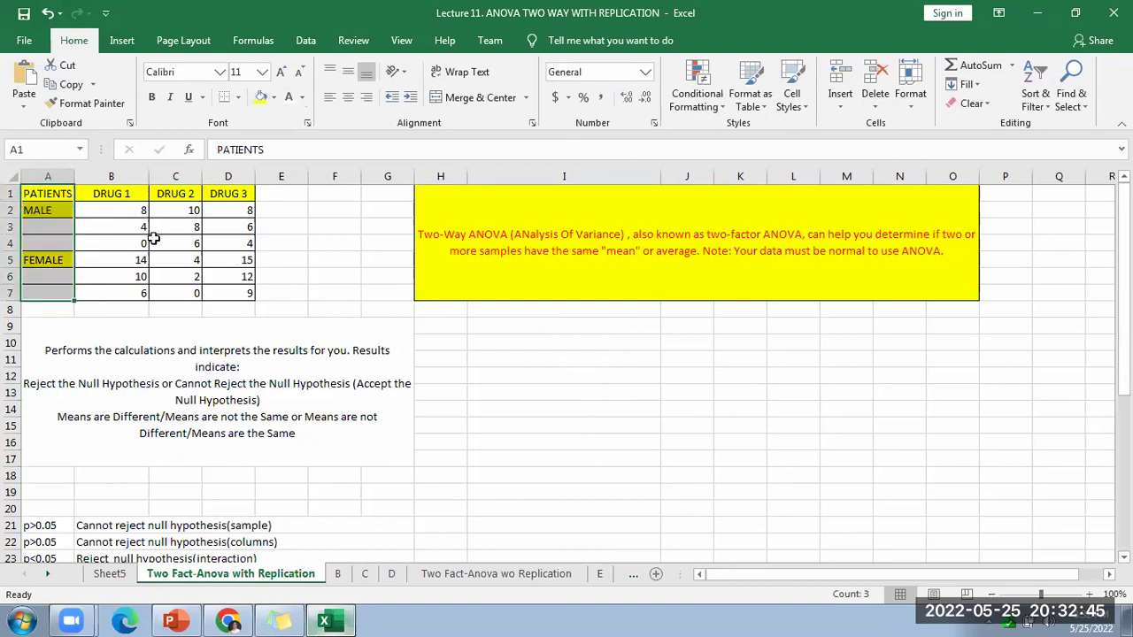
left_click_drag(88, 193, 243, 200)
left_click_drag(36, 193, 283, 193)
left_click(118, 191)
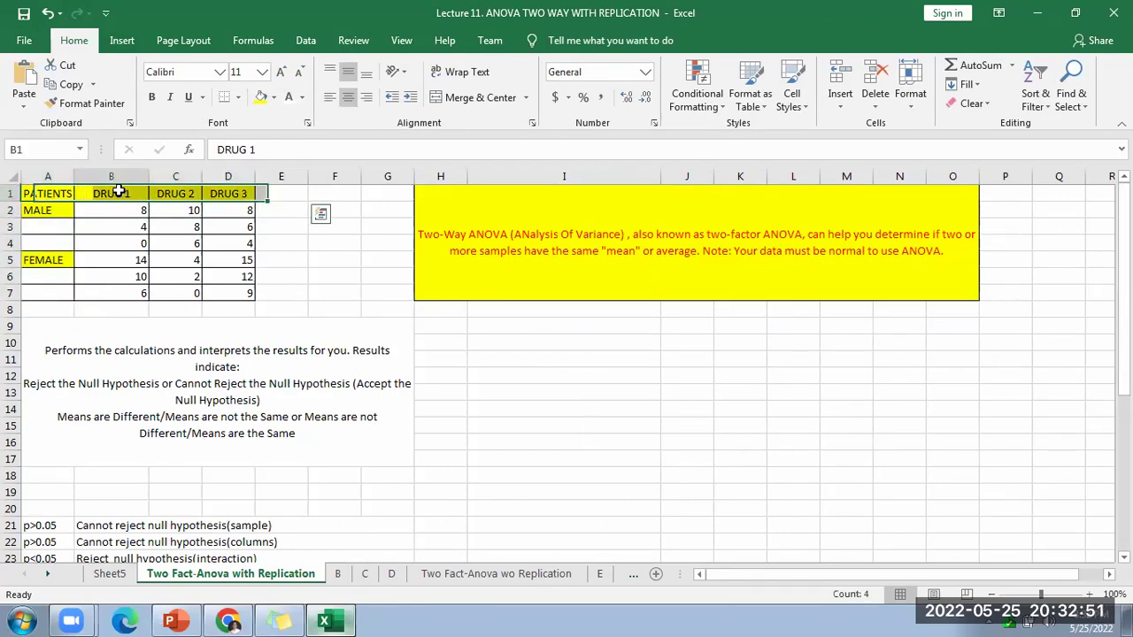
left_click(183, 191)
left_click(248, 194)
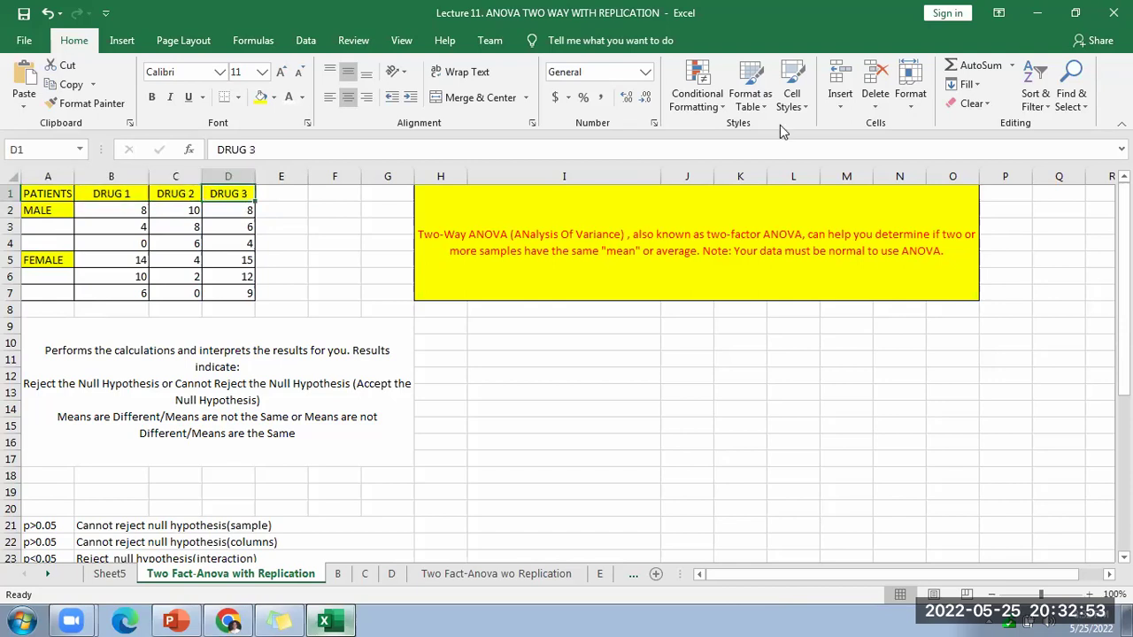
left_click_drag(119, 213, 125, 236)
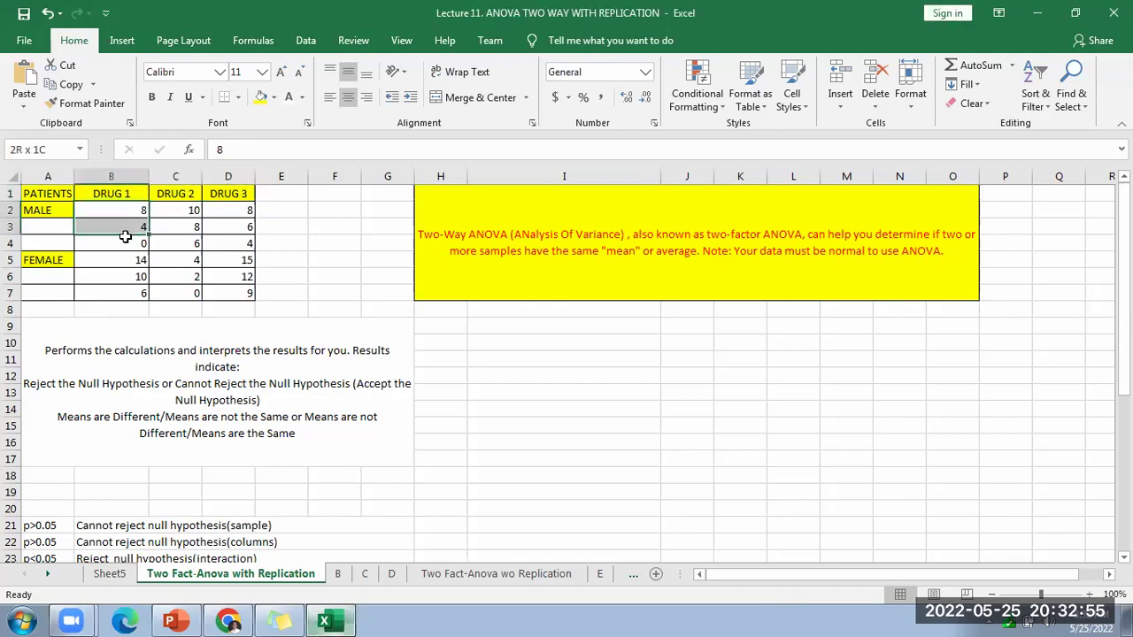
left_click_drag(53, 193, 235, 254)
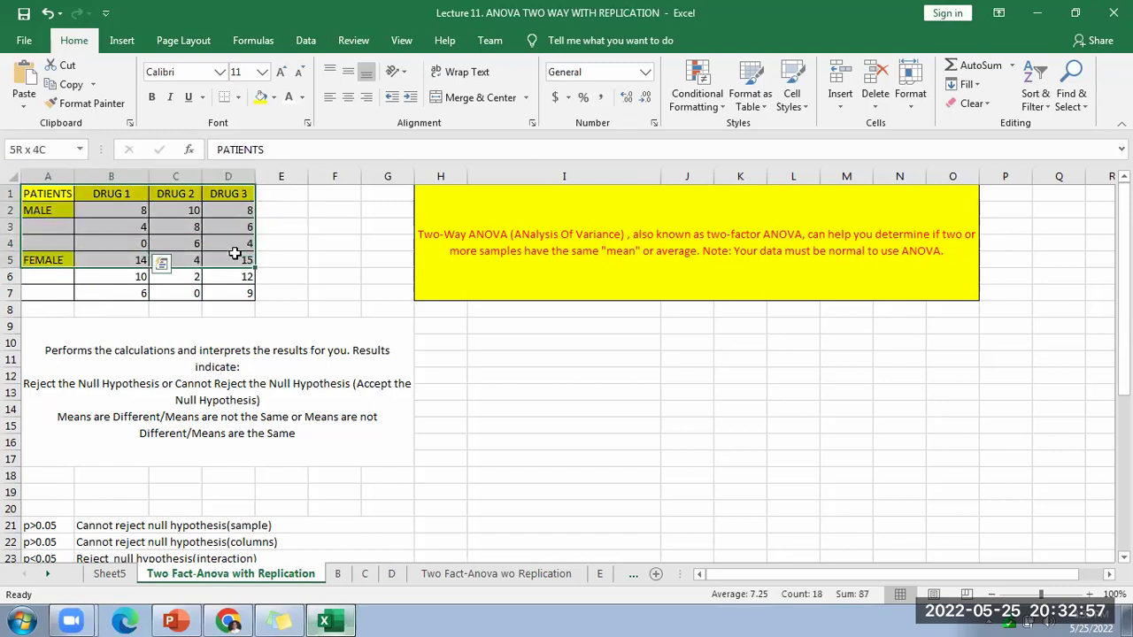
Step: Apply thick outside borders around the male data block A2:D4 and the female data block A5:D7
left_click_drag(40, 210, 246, 246)
left_click(238, 97)
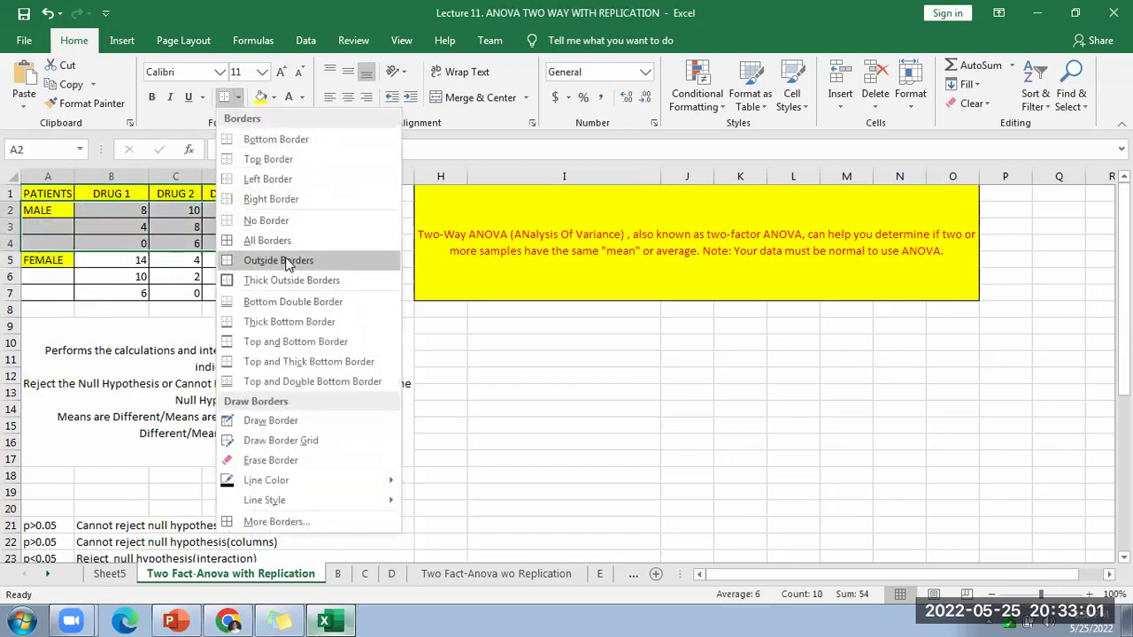
left_click(285, 264)
left_click_drag(44, 262, 226, 294)
left_click(224, 97)
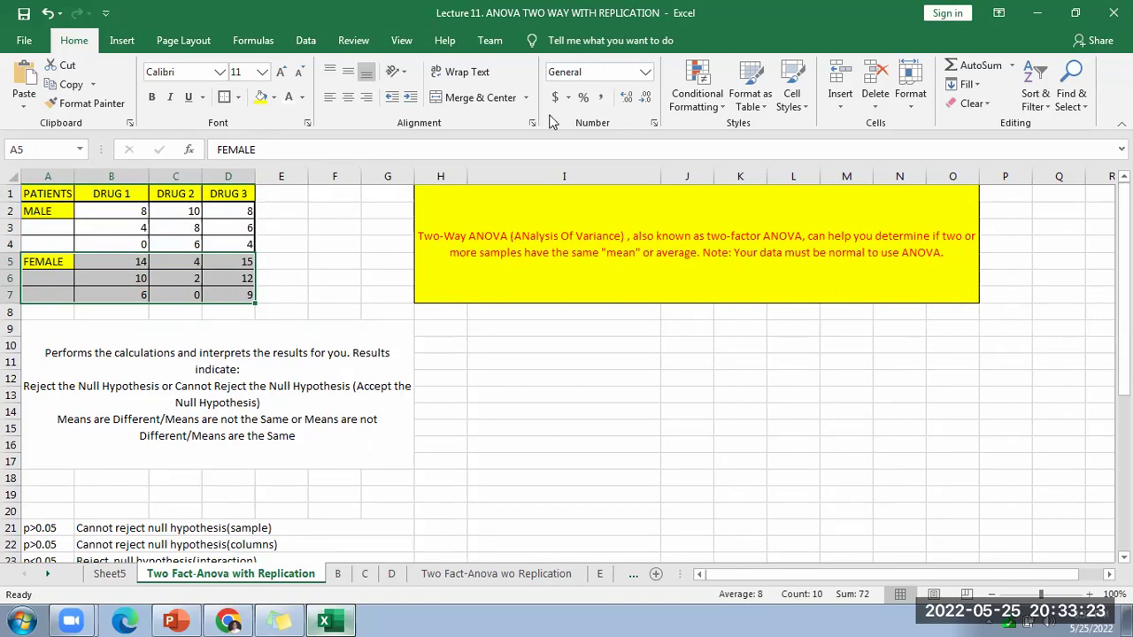
Step: Review the null hypothesis notes, the drug headings, the patient group labels and the Two-Way ANOVA description
left_click(321, 261)
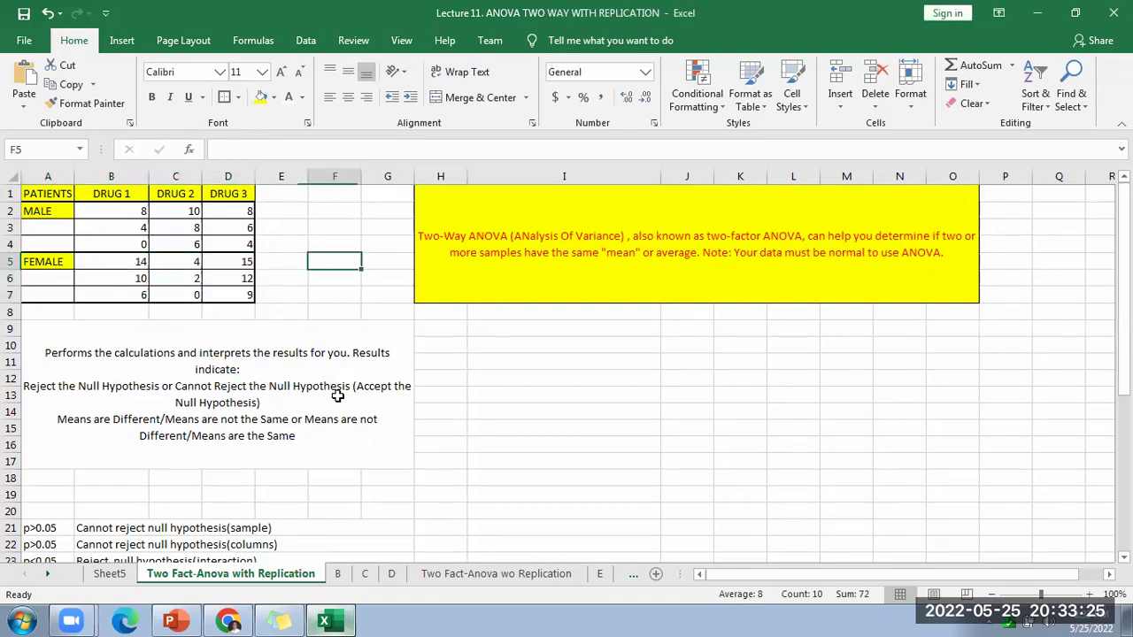
scroll(323, 388, "down", 3)
scroll(304, 316, "up", 2)
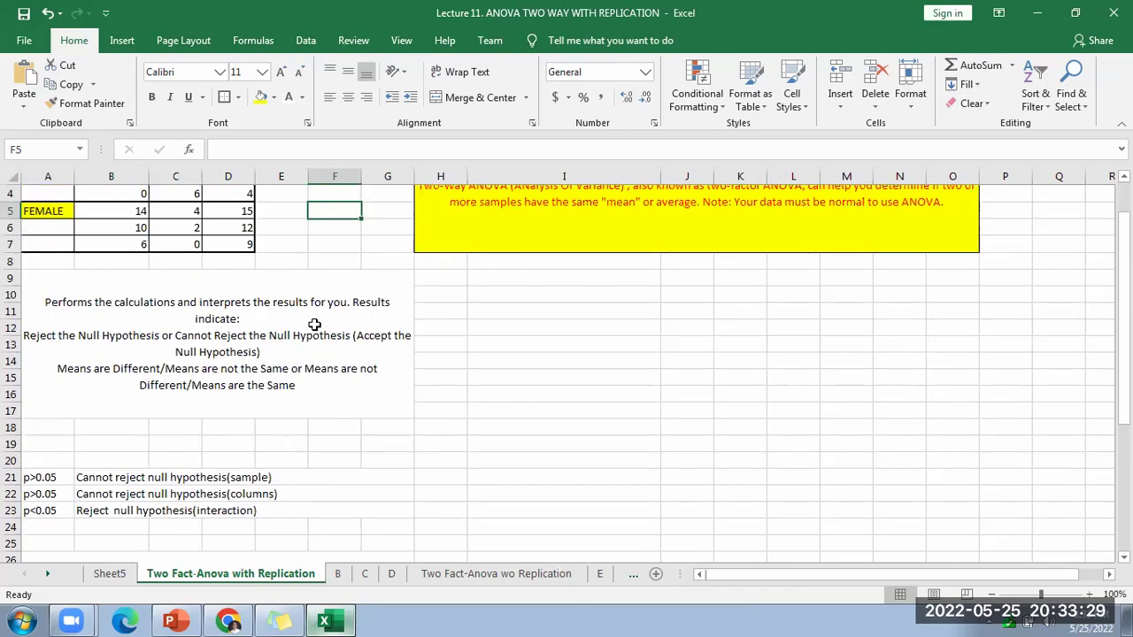
scroll(314, 325, "up", 1)
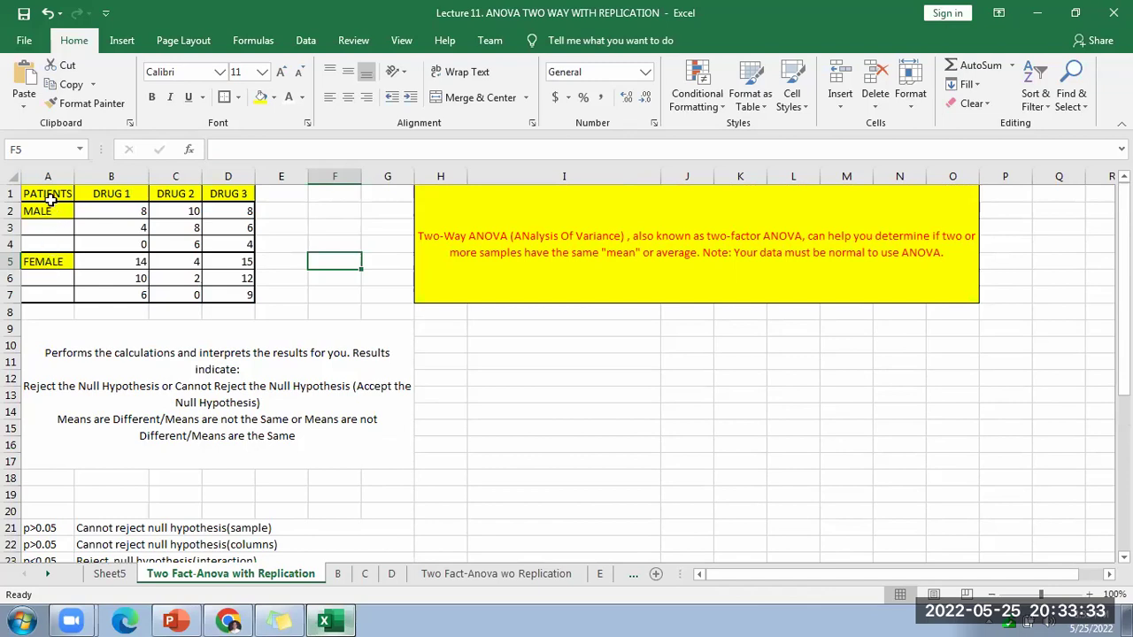
left_click_drag(51, 193, 227, 197)
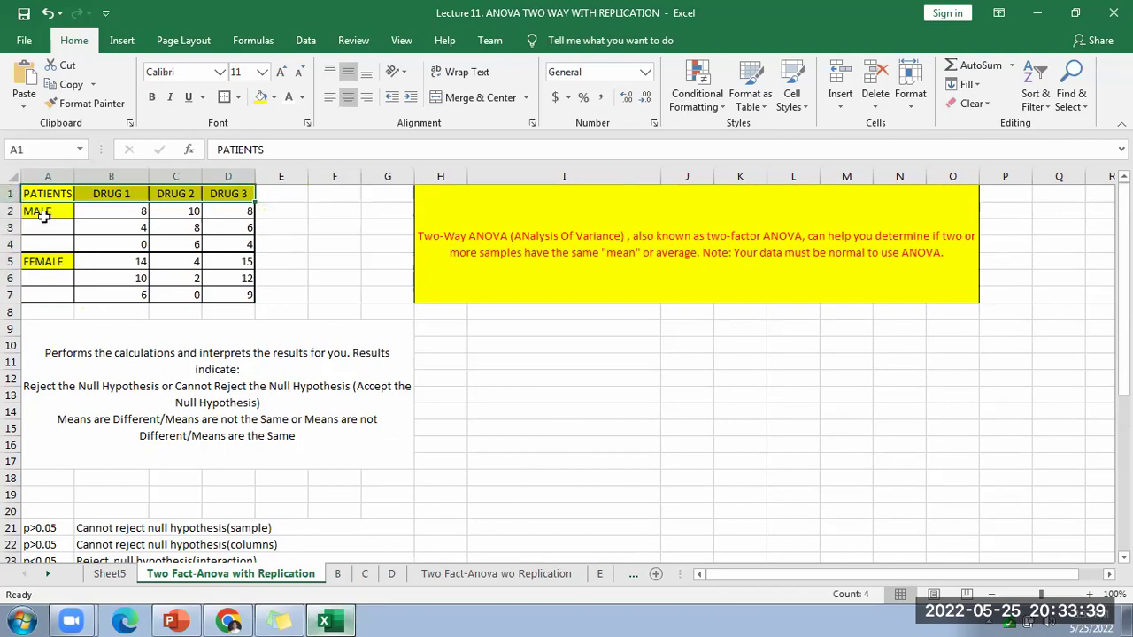
left_click_drag(47, 212, 48, 293)
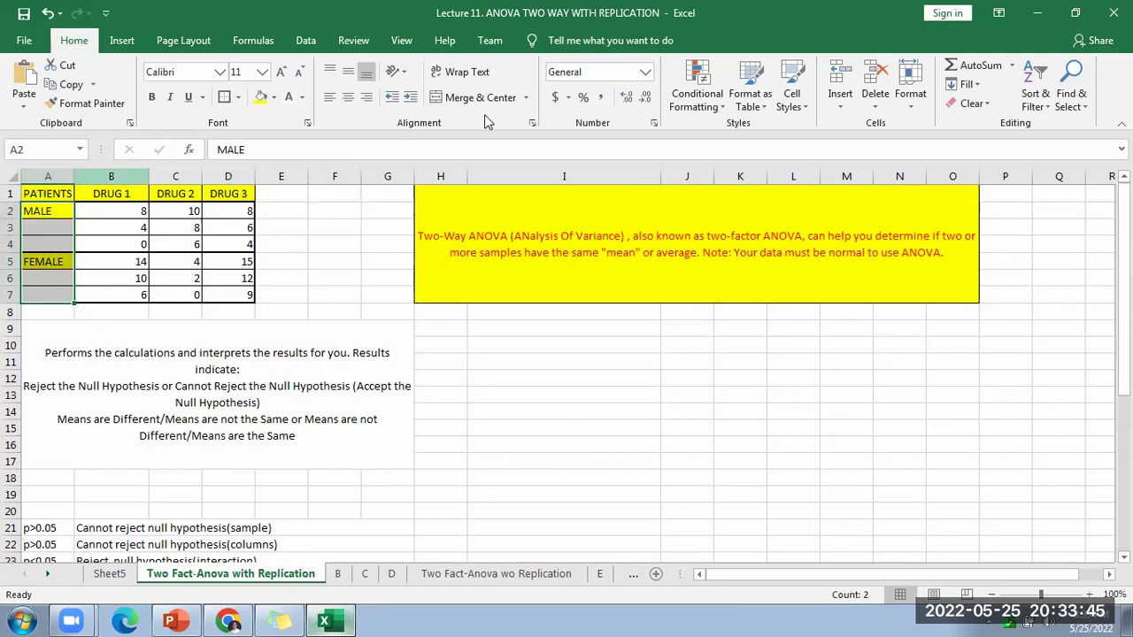
left_click(567, 226)
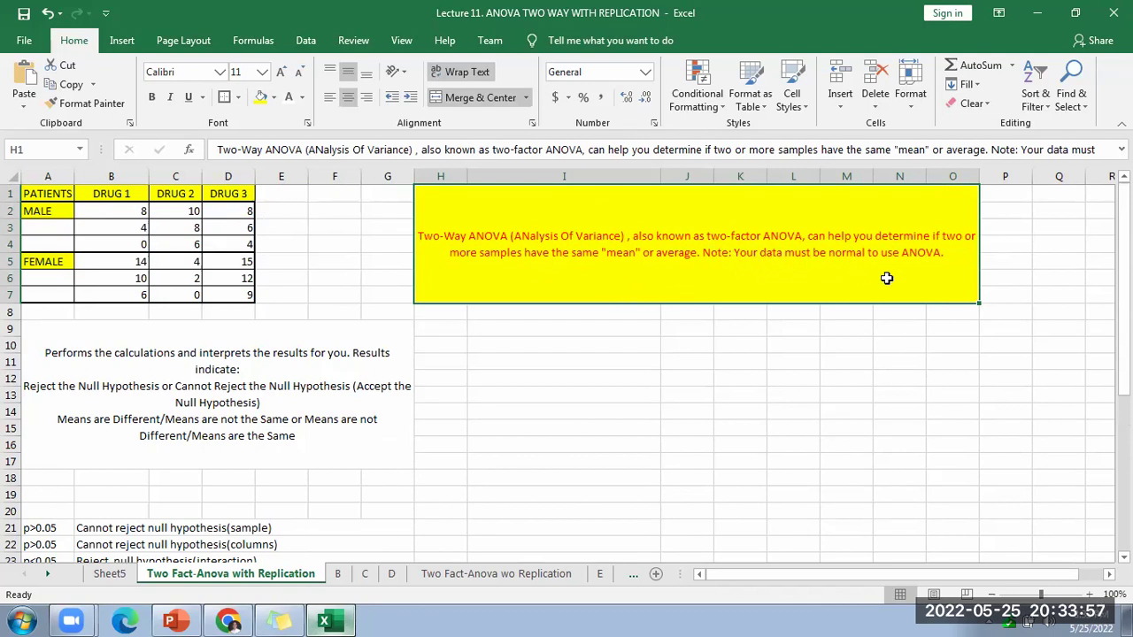
Step: Enter MALE, FEMALE, MALE and FEMALE down cells I10 to I13 as a sample list
left_click(487, 350)
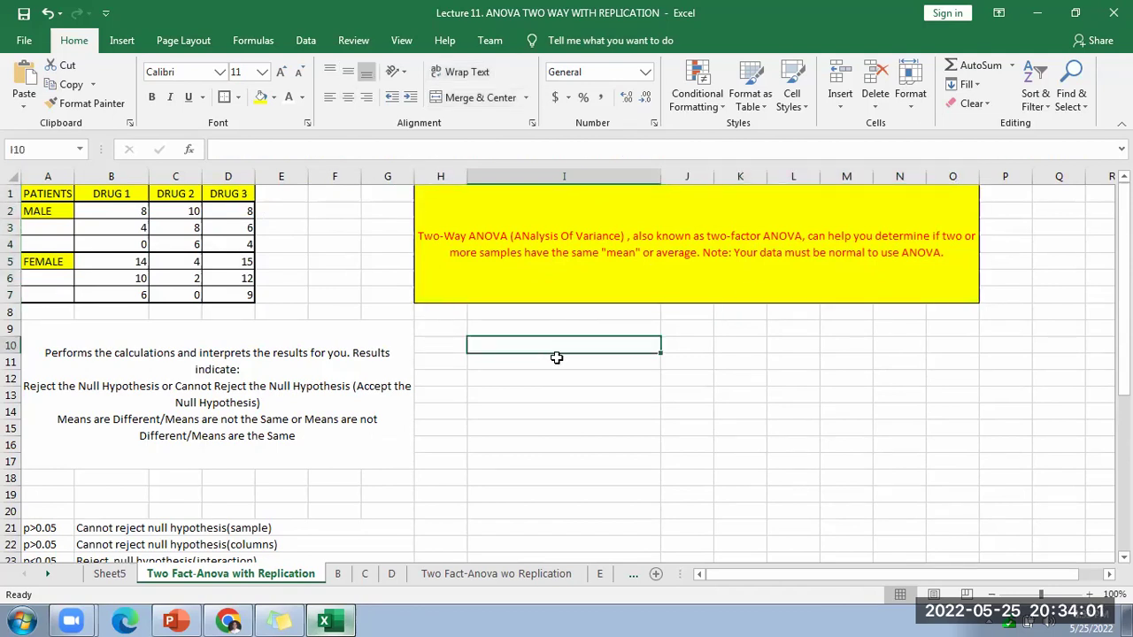
type("A1")
key("Return")
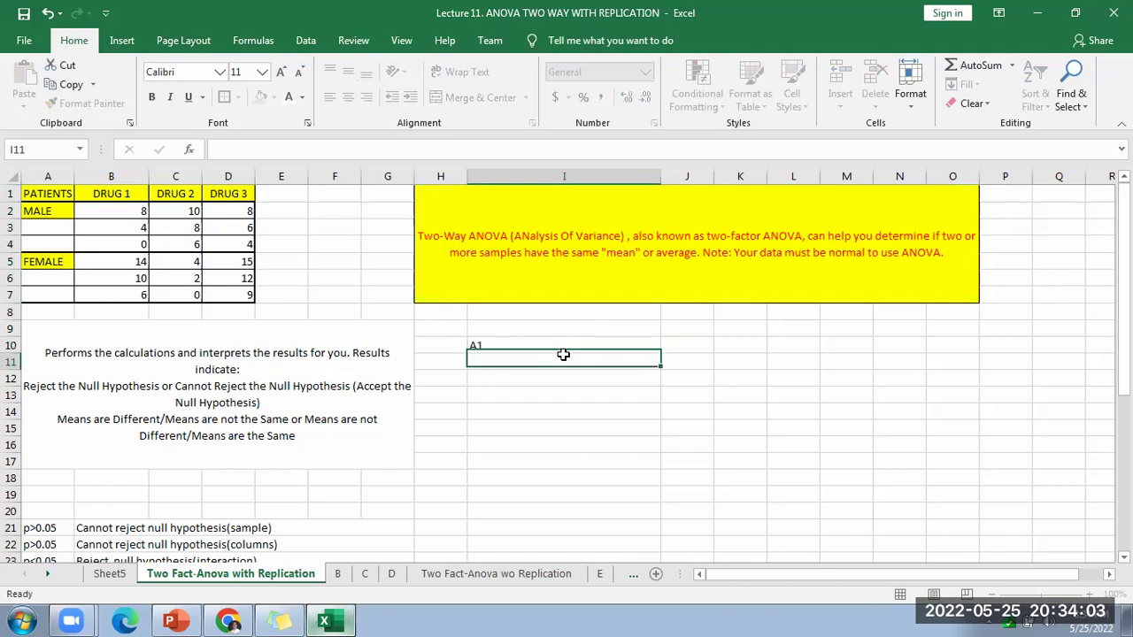
left_click(564, 353)
key("BackSpace")
type("MAE")
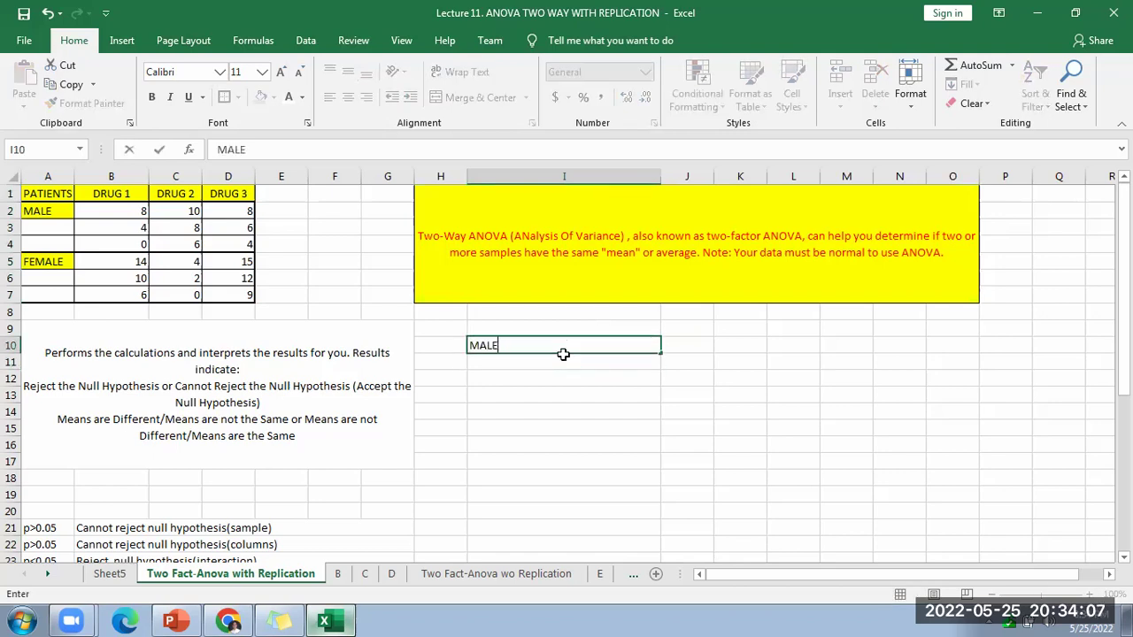
key("Return")
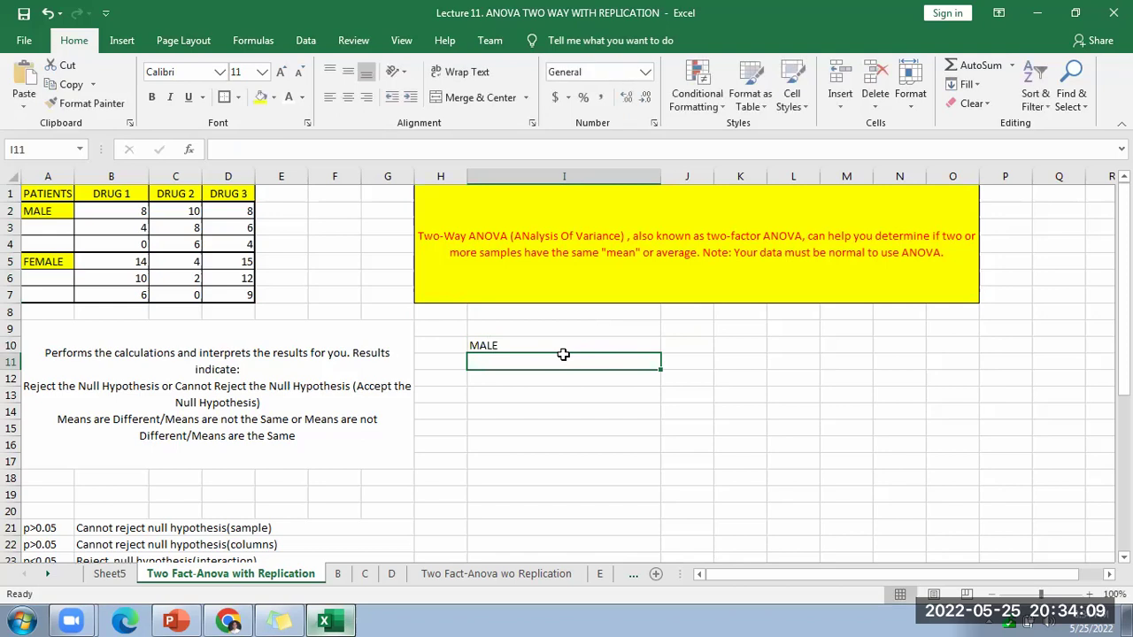
type("FEMALE")
key("Return")
type("MALE")
key("Return")
type("FEMALE")
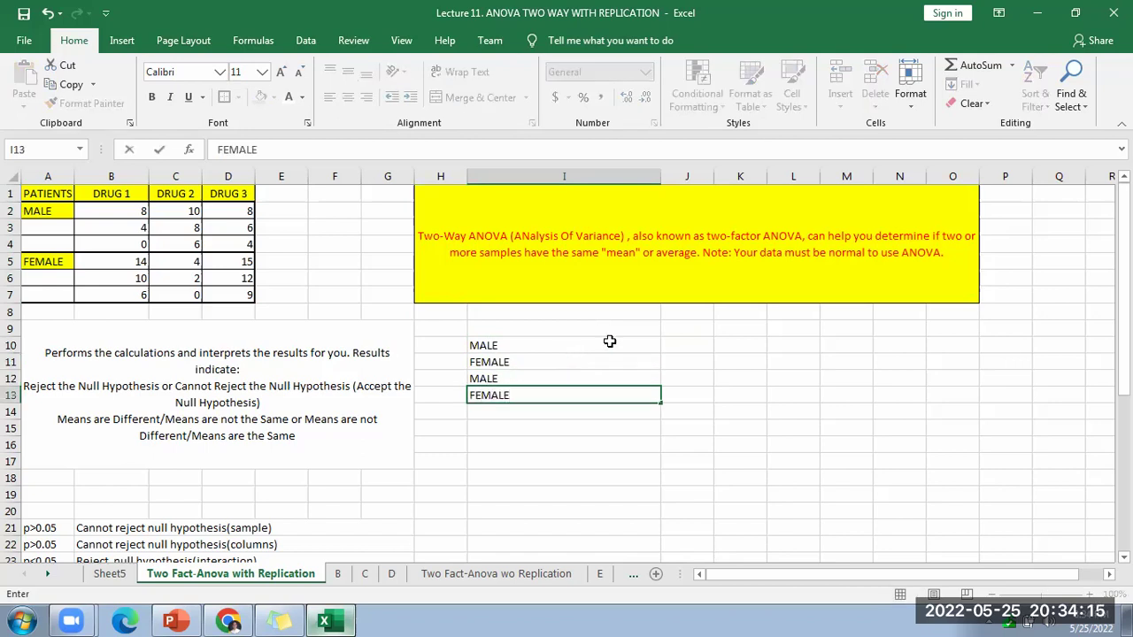
Step: Enter DRUG in cell J10 and fill MALE down from I10 through I20
left_click(699, 353)
type("DR")
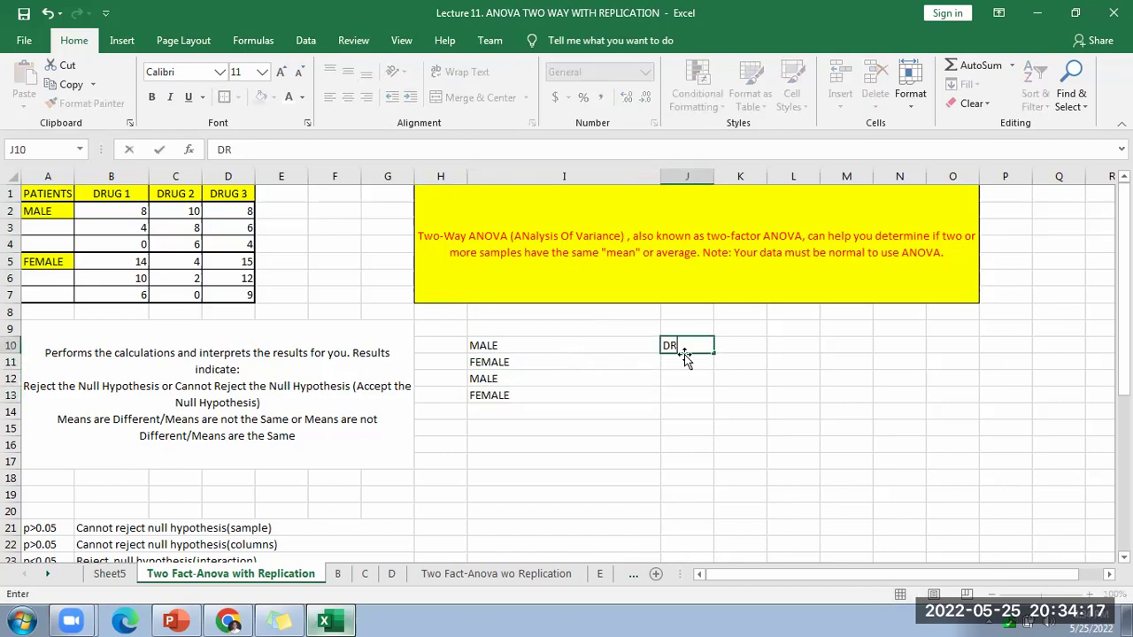
type("UG")
key("Return")
left_click(700, 345)
left_click(532, 361)
left_click(505, 343)
left_click_drag(659, 353, 636, 513)
Step: Change cell J10 to DRUG1 and fill the series down to DRUG3 in J12
double_click(699, 346)
type("1")
key("Return")
left_click(712, 350)
left_click_drag(715, 353, 709, 396)
left_click(706, 397)
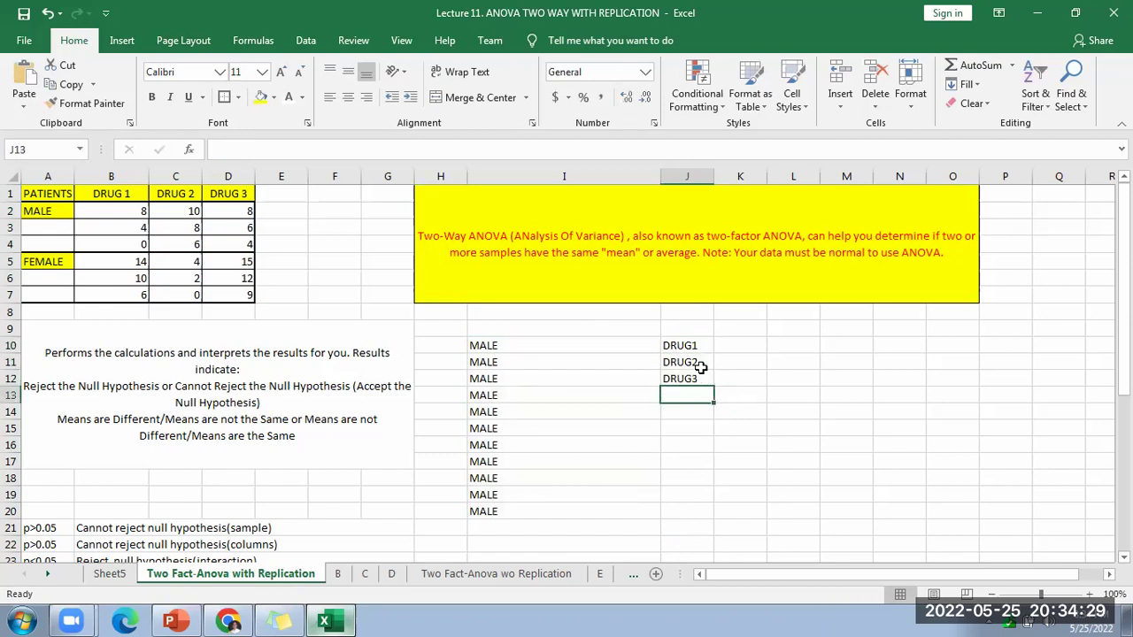
Step: Clear the sample gender and drug entries from the range H10:J20
left_click_drag(699, 345, 709, 383)
left_click(460, 347)
left_click_drag(476, 367, 696, 508)
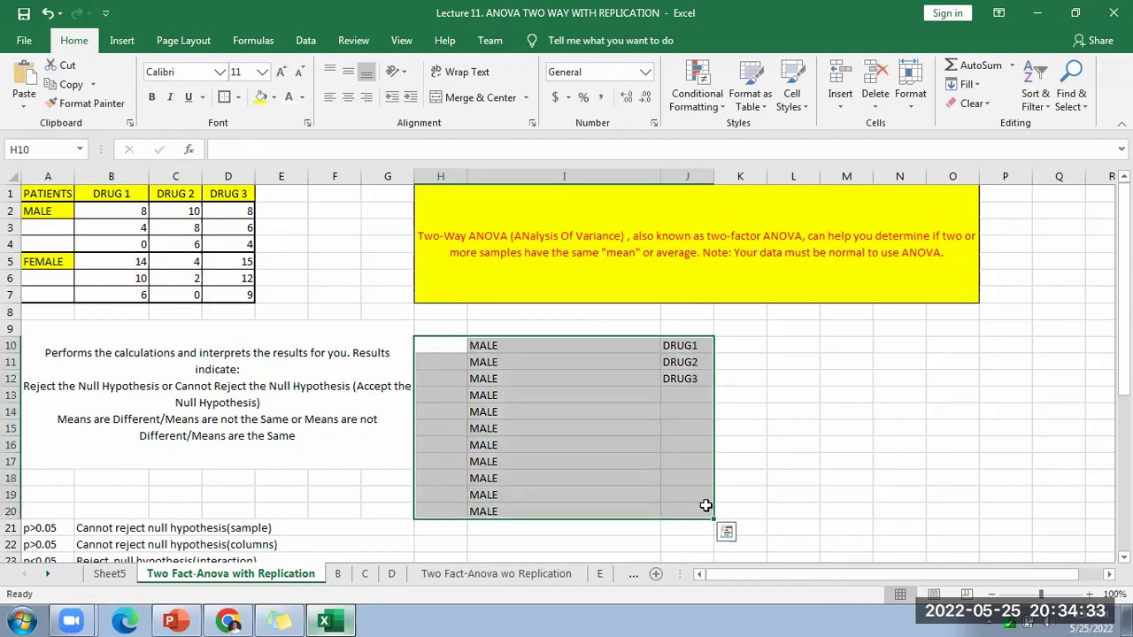
key("Delete")
Step: Review the layout of the data table in A1:D7, including its drug headings and male and female rows
left_click_drag(73, 194, 231, 292)
left_click_drag(35, 193, 199, 294)
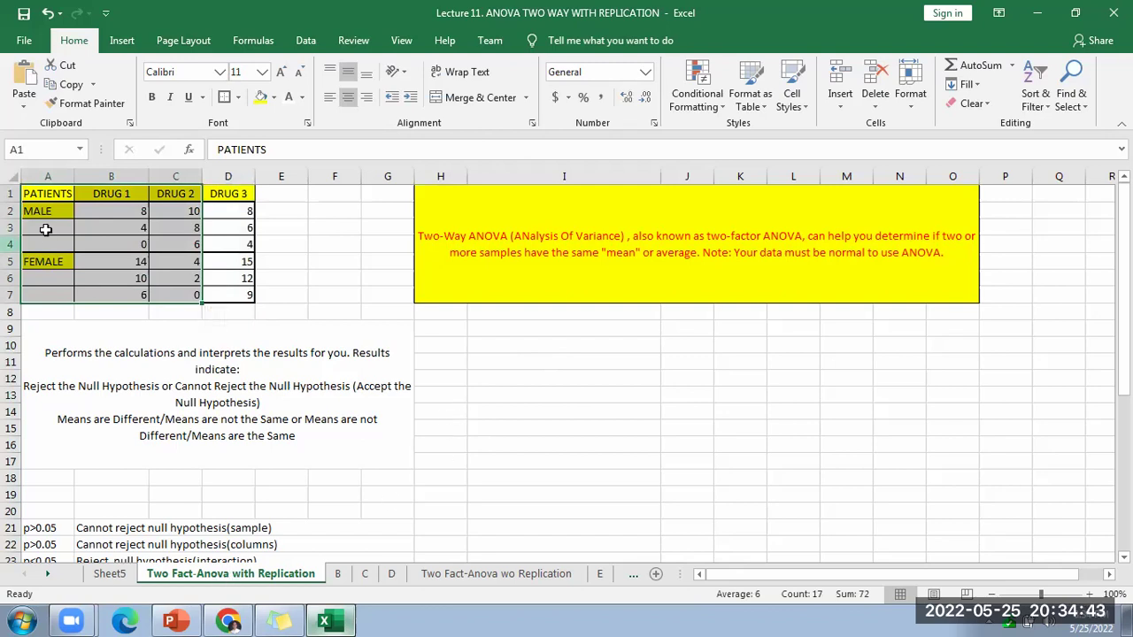
left_click_drag(43, 191, 228, 189)
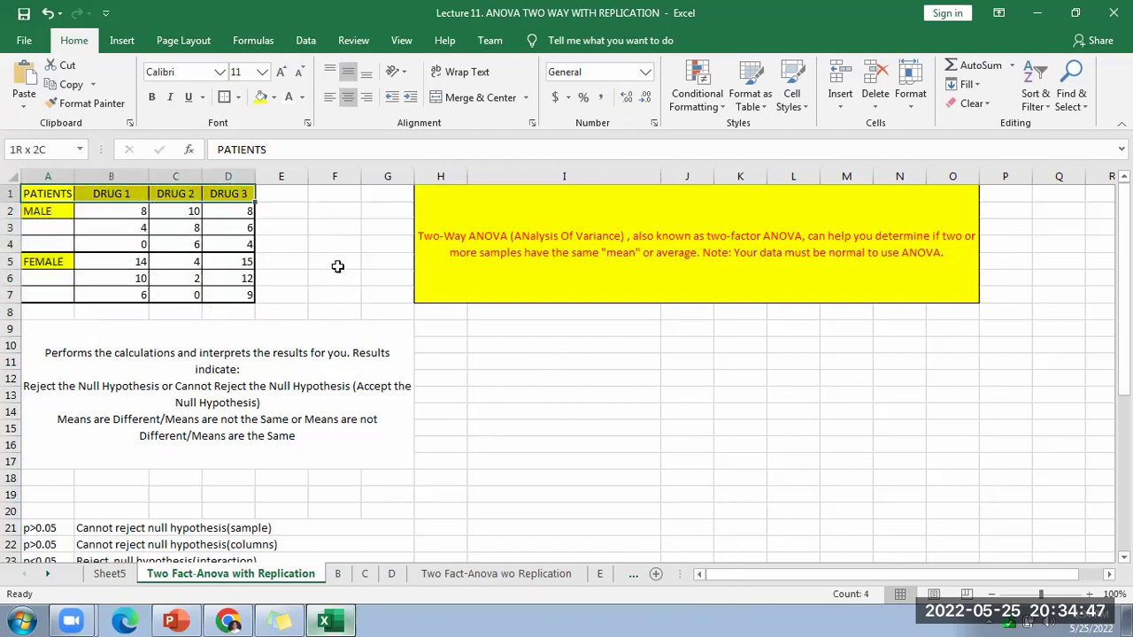
left_click(337, 265)
left_click(44, 191)
left_click_drag(156, 242, 241, 296)
Step: Read the result interpretation note and the p-value decisions for sample, columns and interaction in rows 21 to 23
scroll(162, 270, "down", 2)
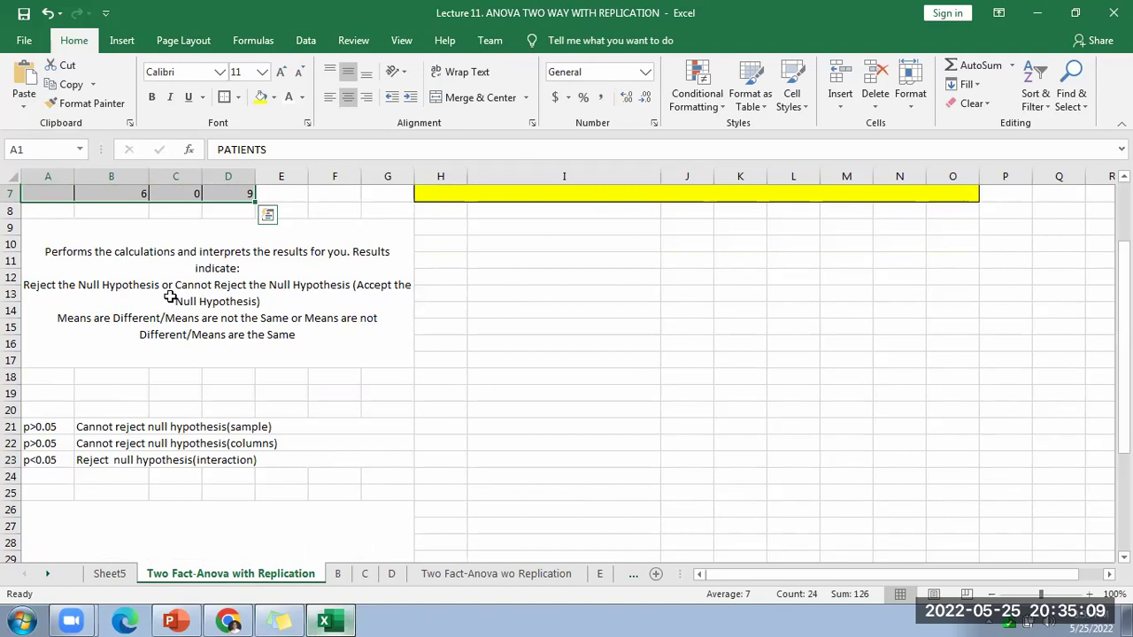
scroll(301, 393, "down", 4)
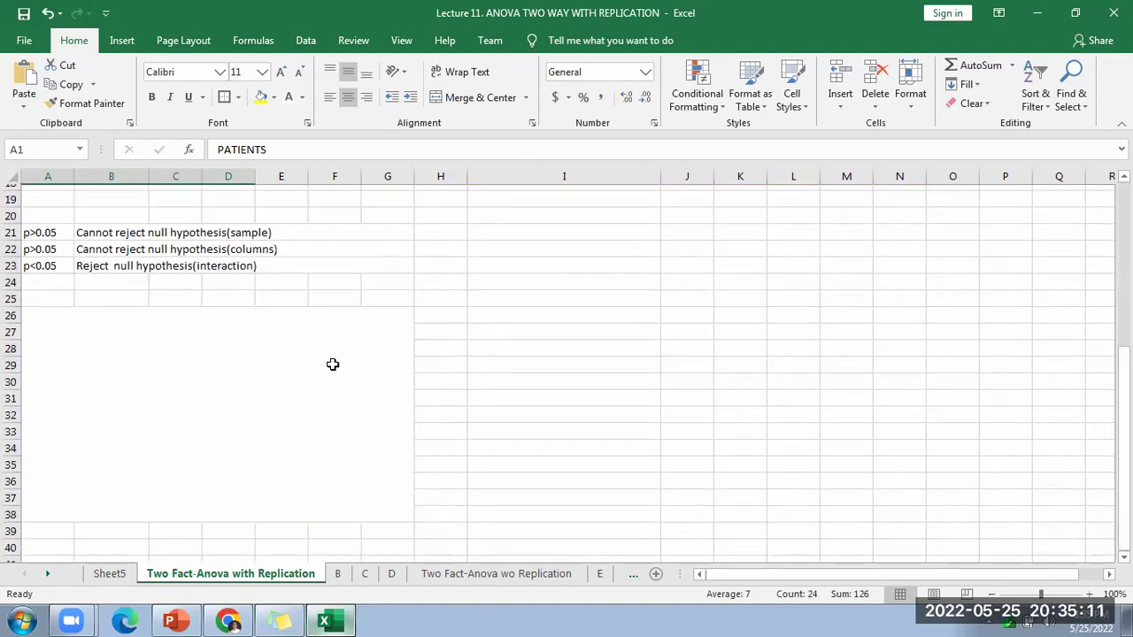
scroll(335, 354, "up", 6)
left_click(324, 354)
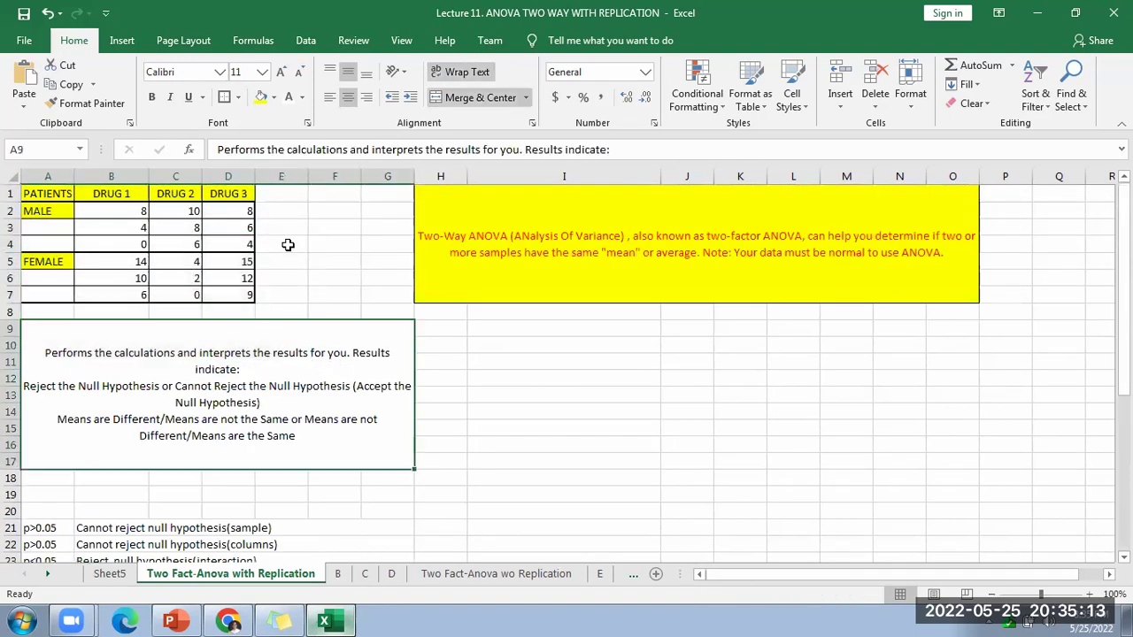
scroll(305, 270, "down", 1)
scroll(305, 270, "down", 1)
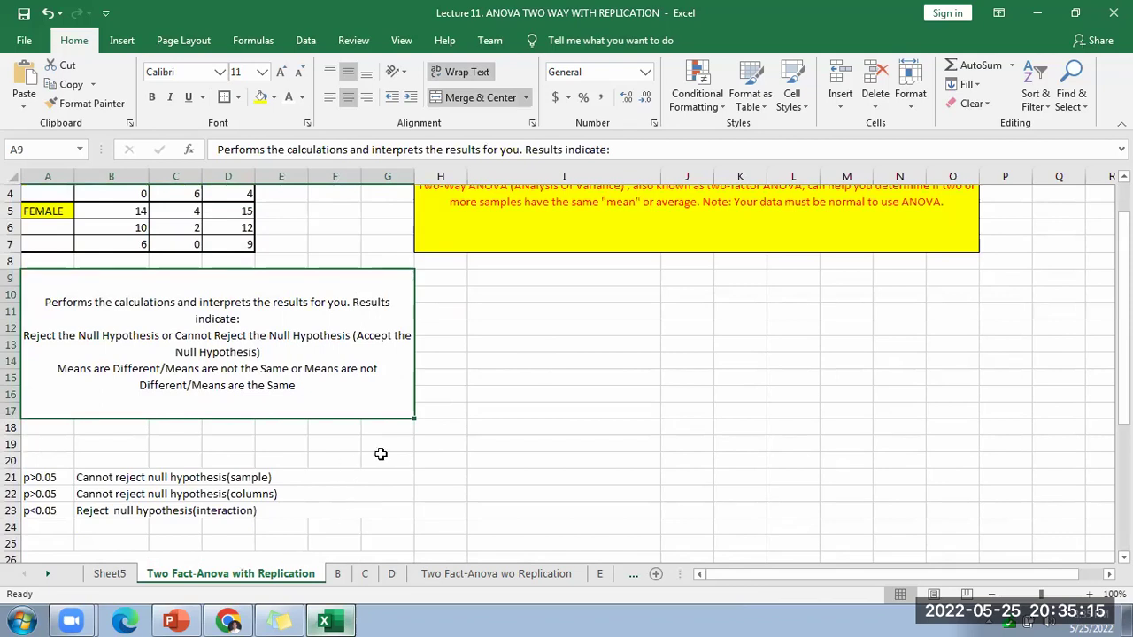
scroll(377, 454, "down", 2)
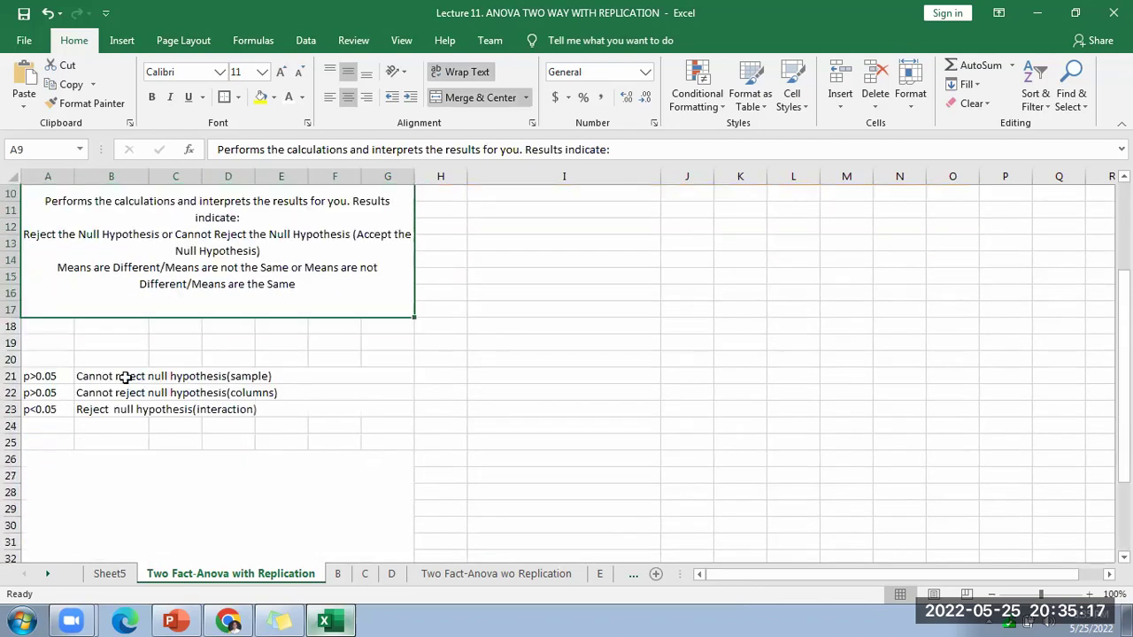
left_click_drag(34, 376, 233, 404)
Step: Switch to the Two-Way ANOVA presentation in PowerPoint and look up the slides stating the column and interaction hypotheses
left_click(247, 620)
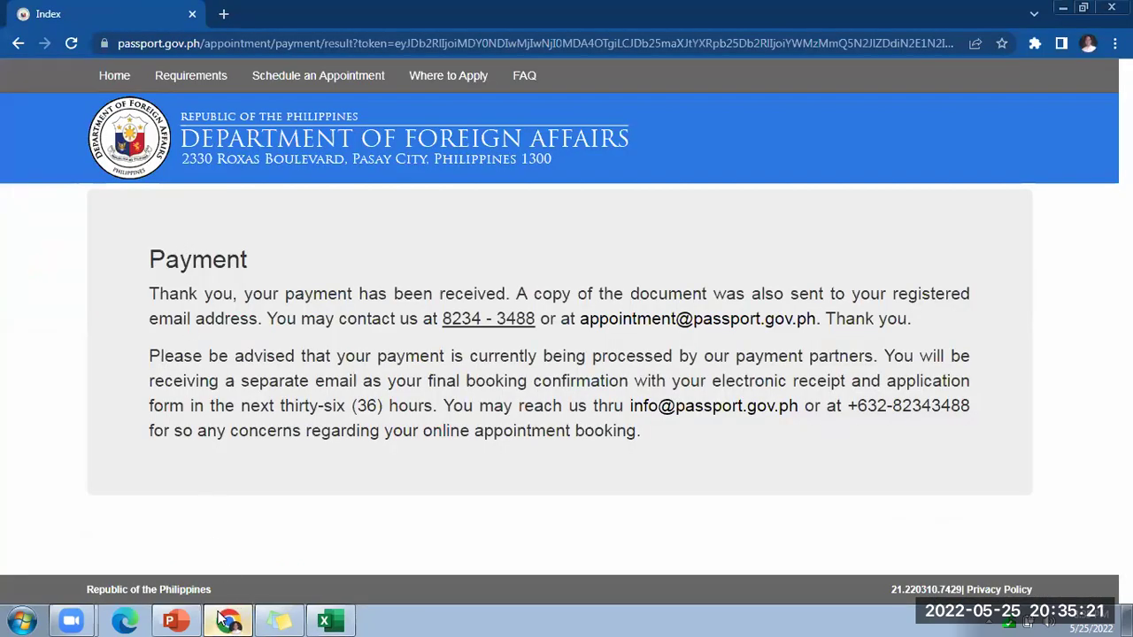
left_click(226, 620)
left_click(174, 621)
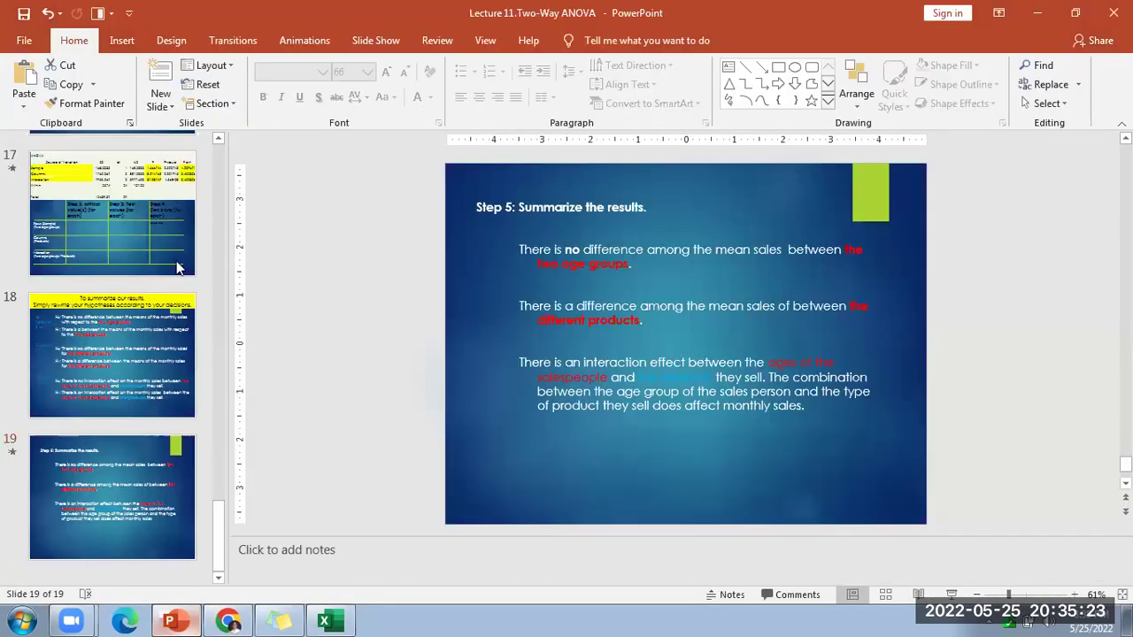
scroll(131, 300, "up", 1)
left_click(131, 300)
scroll(129, 304, "up", 3)
scroll(129, 290, "up", 3)
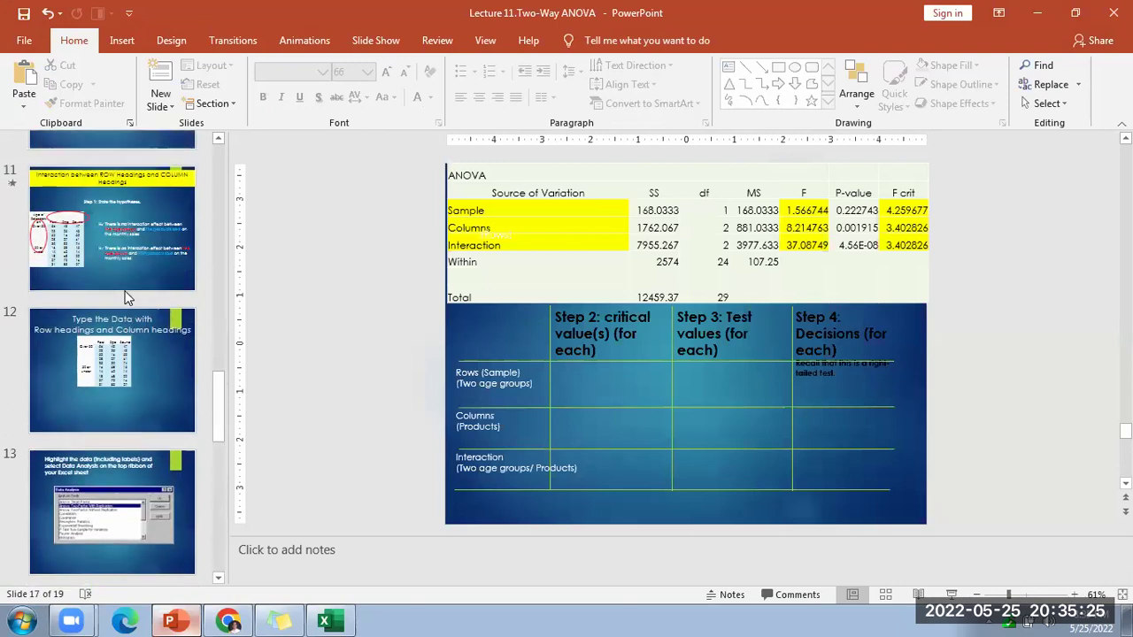
left_click(125, 324)
left_click(129, 277)
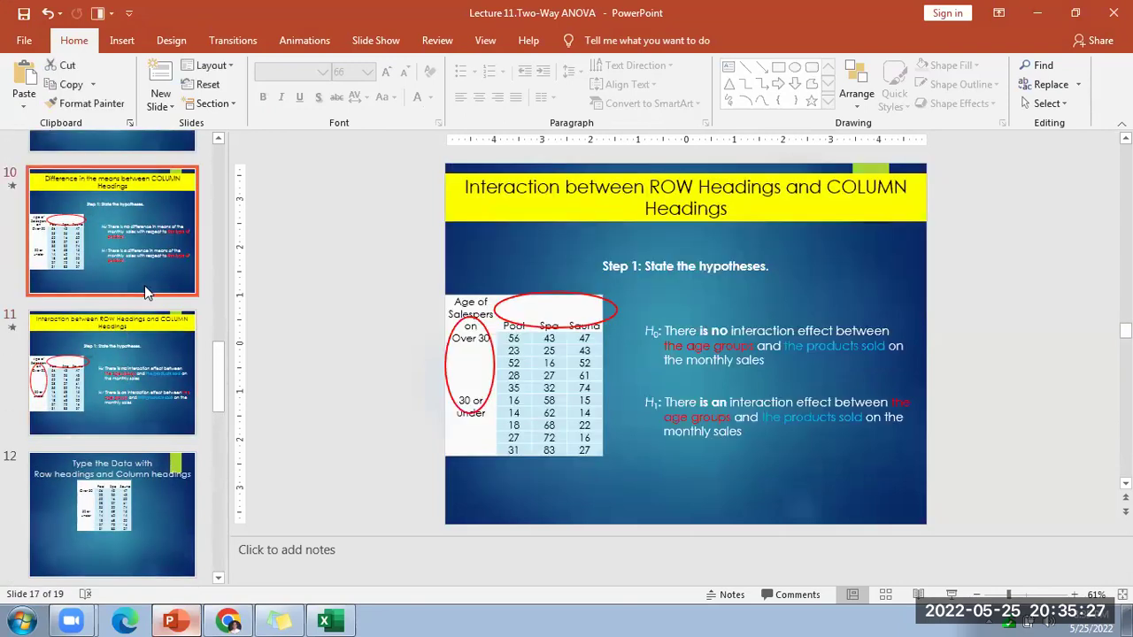
Step: Present the Hypothesis Test slide full screen, reveal its three sets of hypotheses, and end the slide show
scroll(154, 297, "up", 2)
left_click(179, 275)
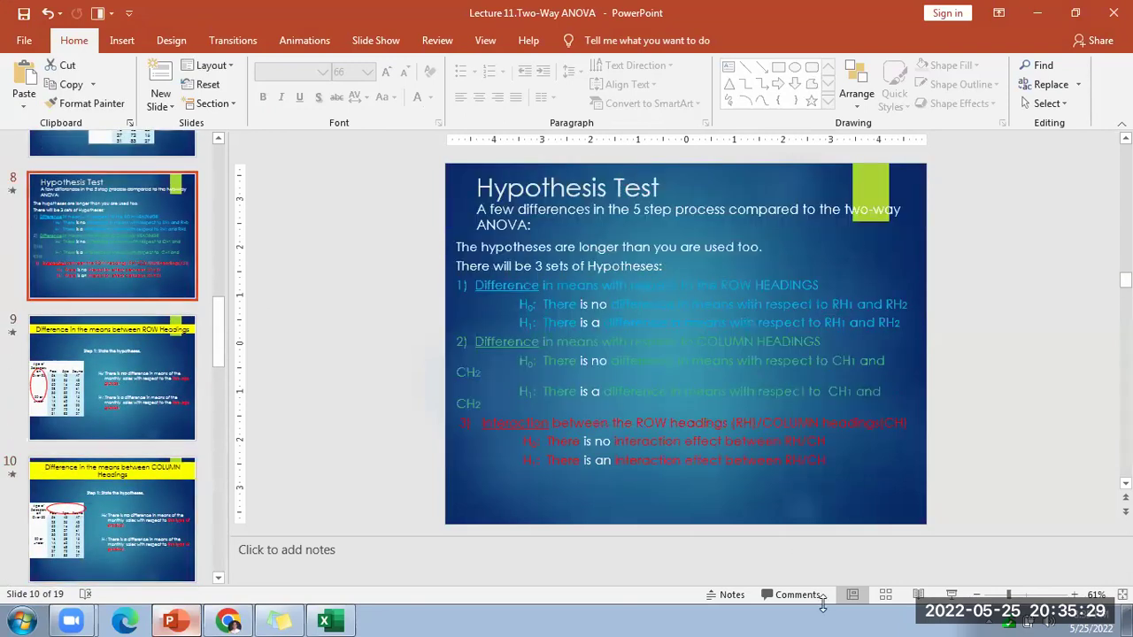
key("shift+F5")
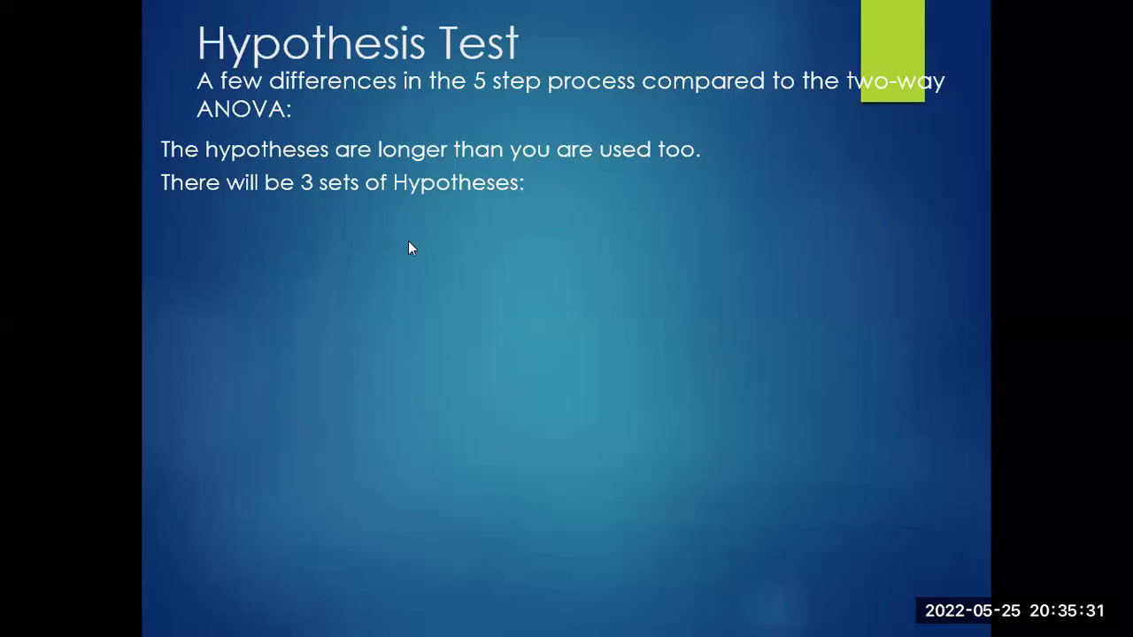
left_click(408, 264)
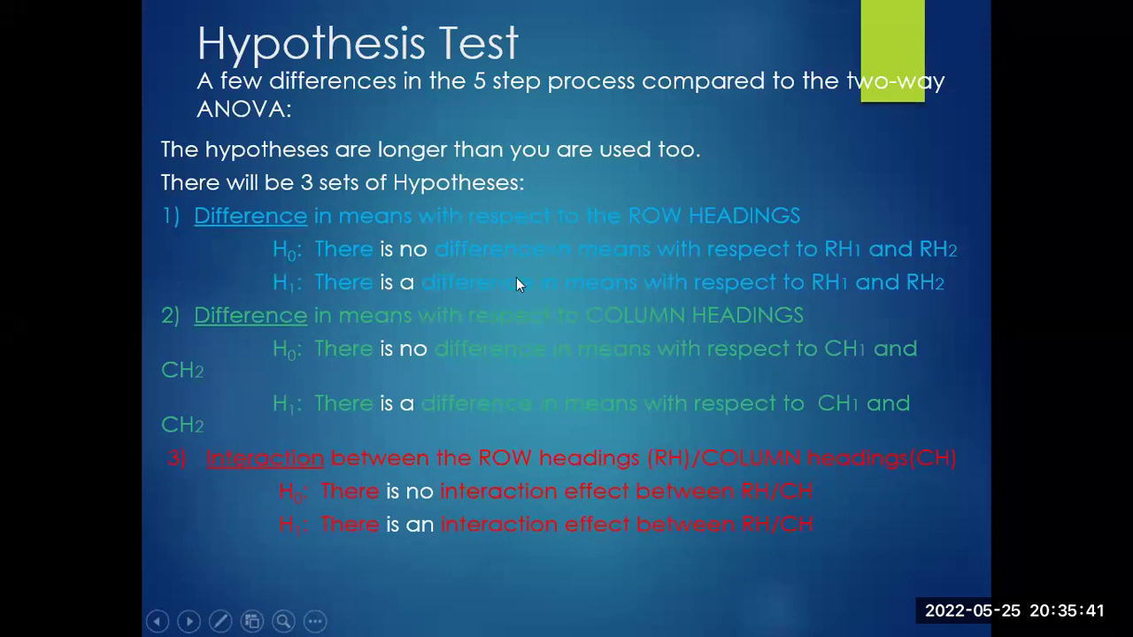
key("Escape")
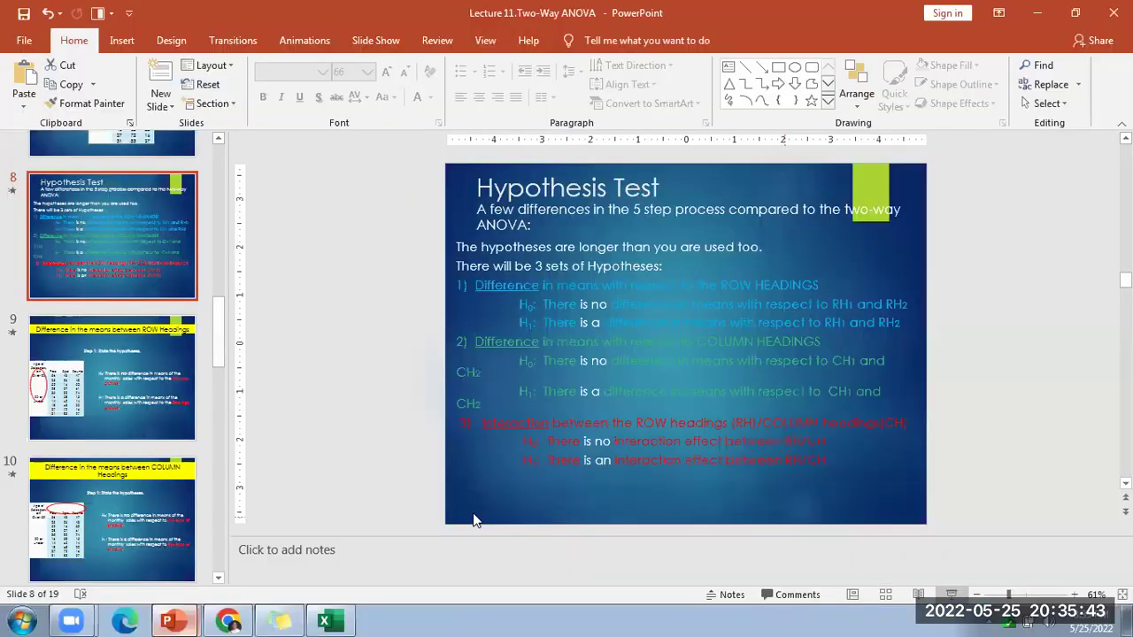
Step: Switch to the Excel workbook and examine each p-value condition in A21:A23 together with its null hypothesis decision
key("alt+Tab")
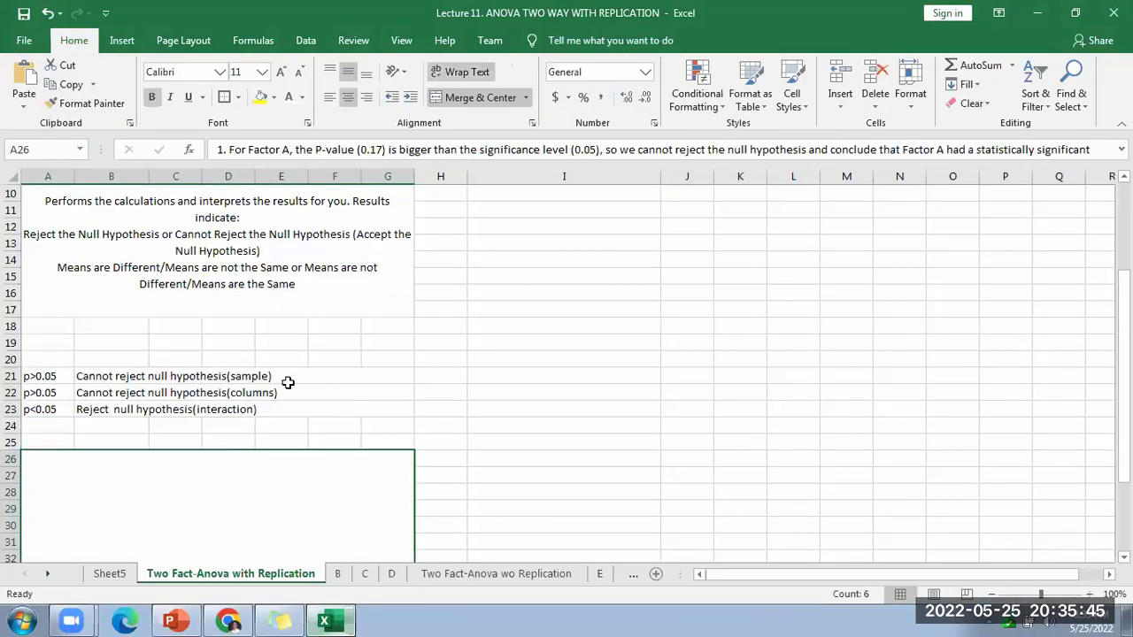
left_click(289, 380)
left_click(51, 376)
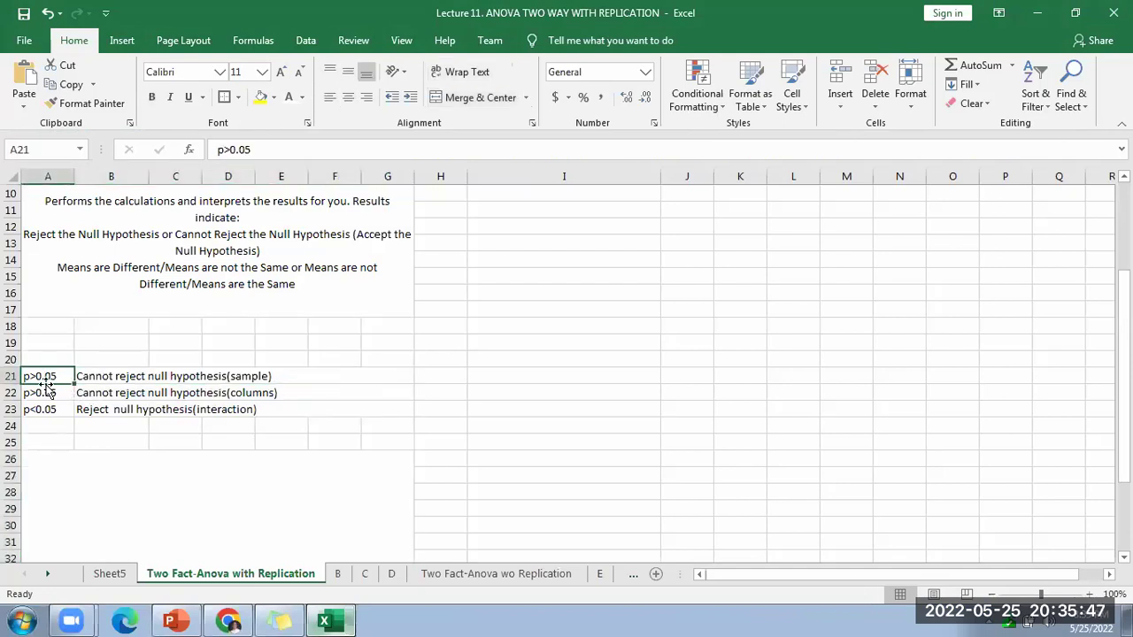
scroll(491, 409, "up", 6)
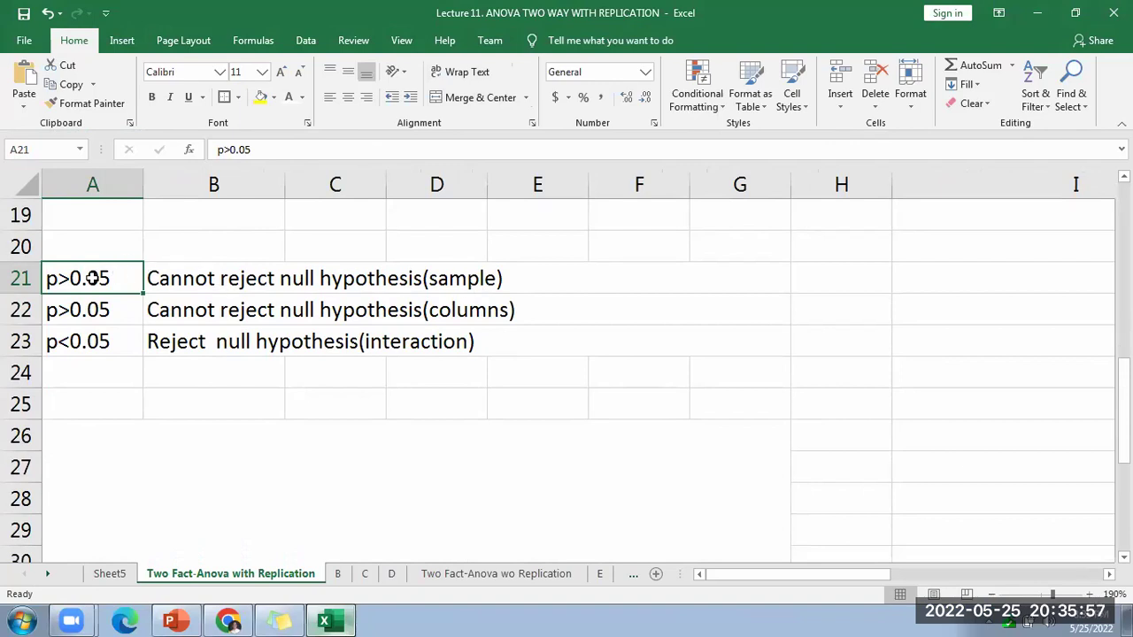
left_click(347, 265)
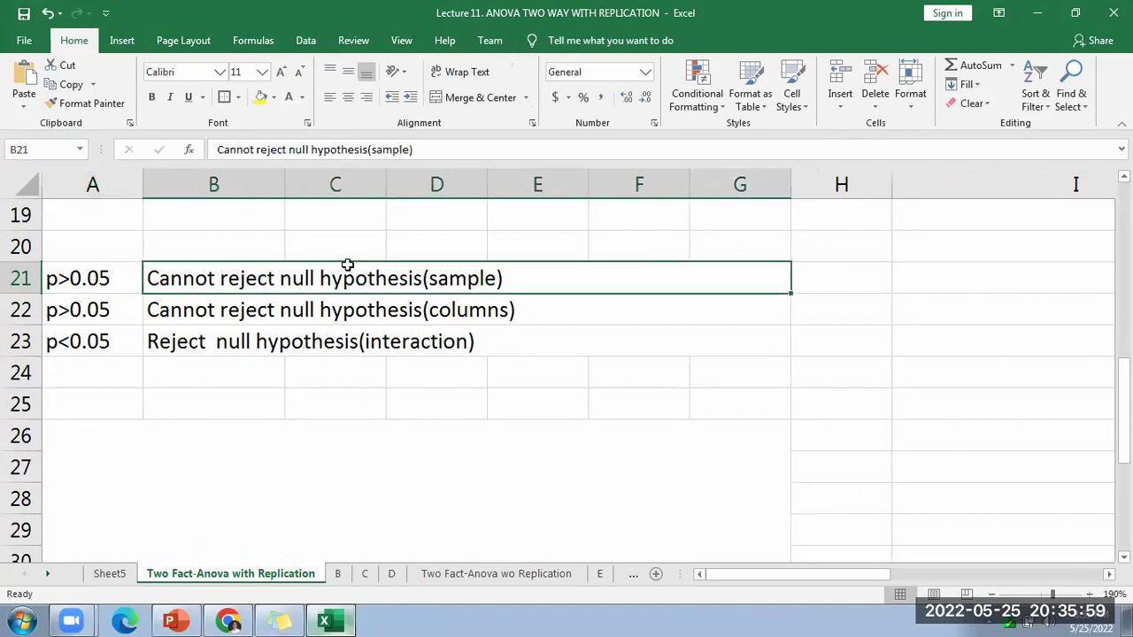
left_click(48, 274)
left_click(174, 282)
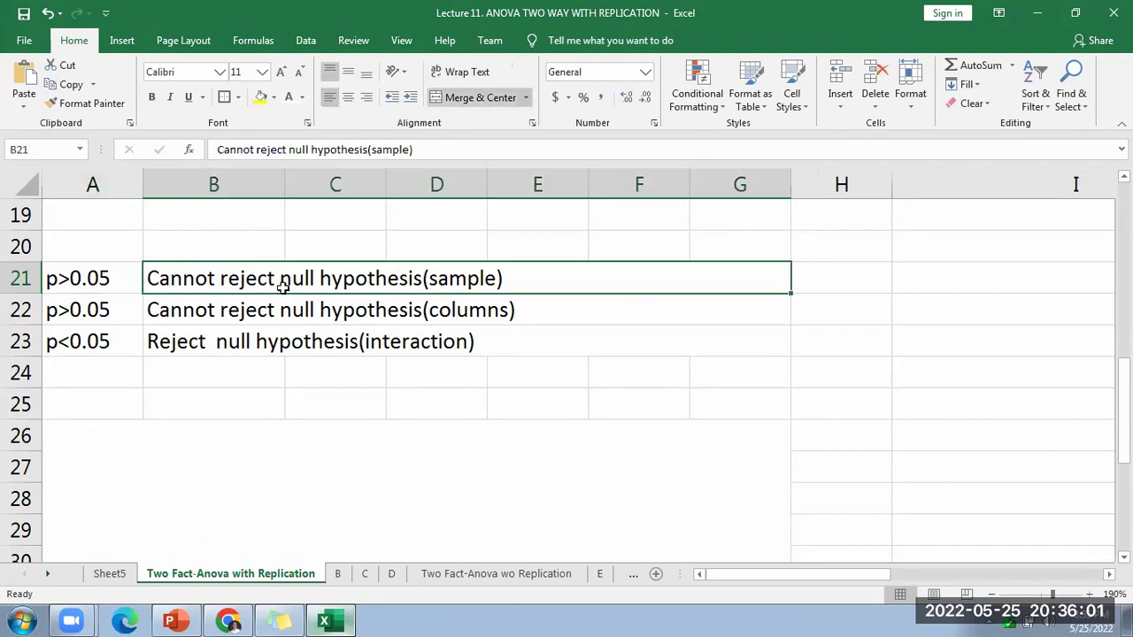
left_click(64, 281)
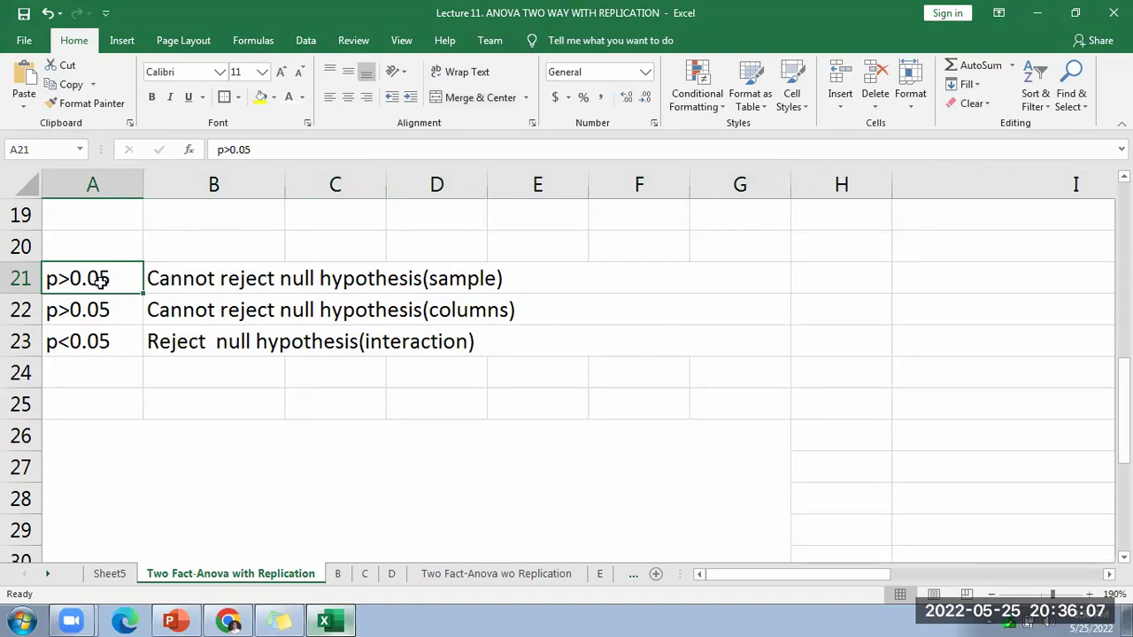
left_click(345, 323)
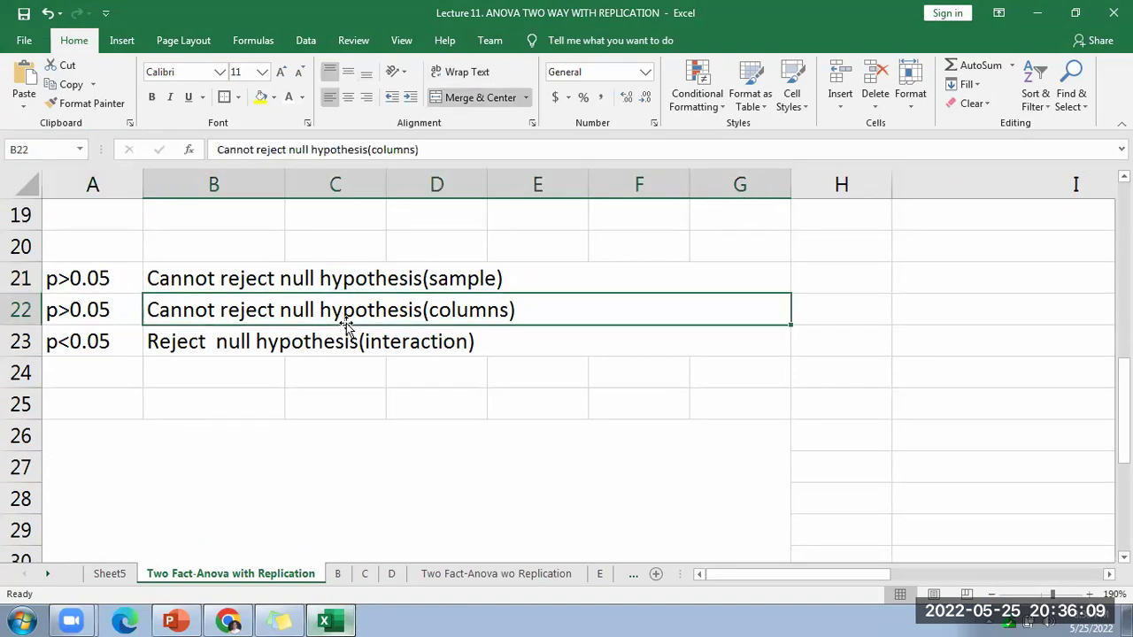
left_click(63, 314)
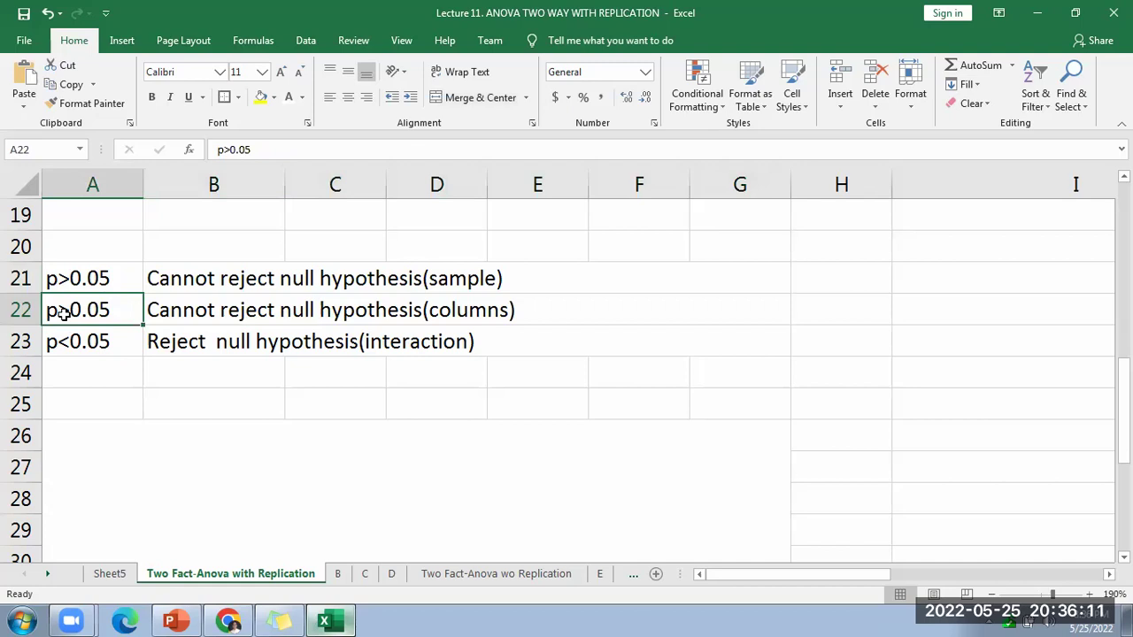
left_click(431, 342)
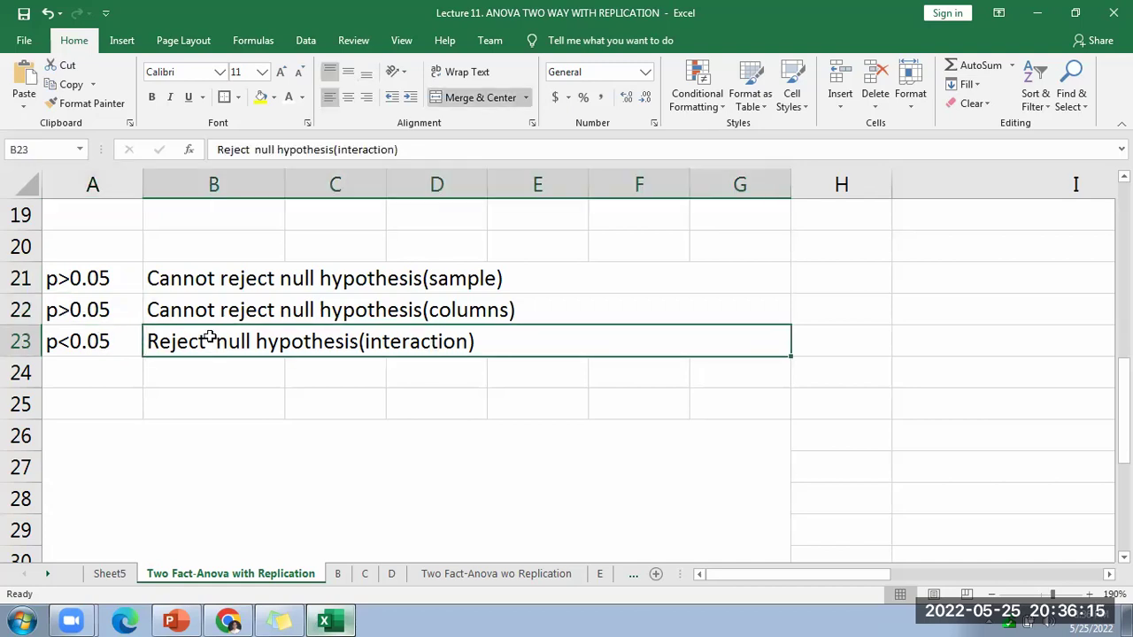
left_click(57, 342)
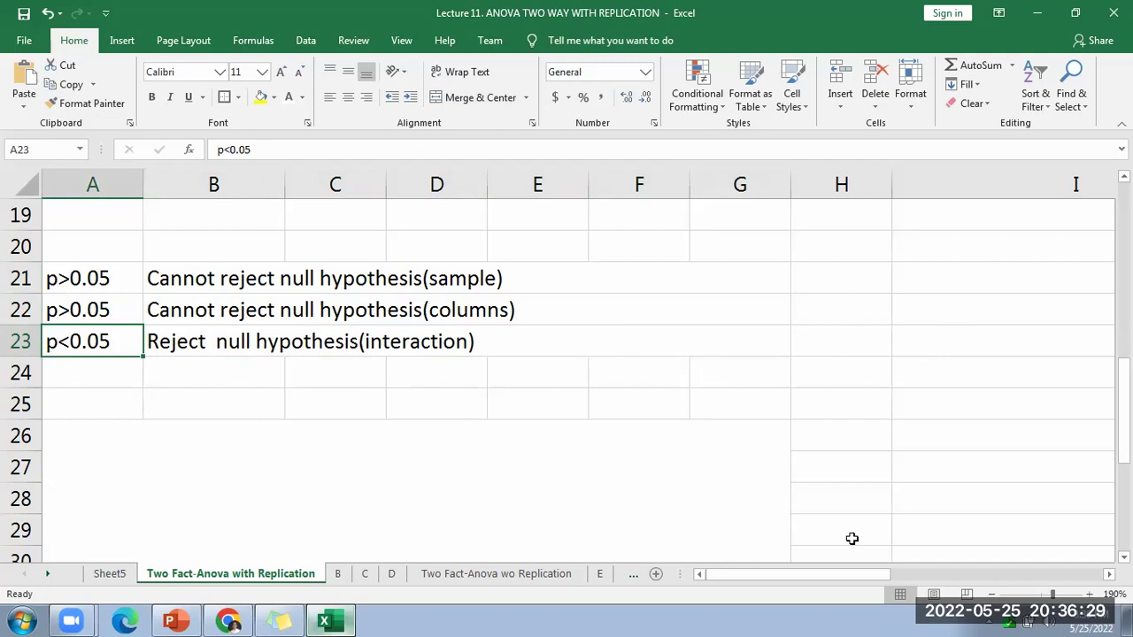
Step: Start the Anova: Two-Factor With Replication tool from the Data Analysis tools
left_click_drag(846, 574, 923, 574)
scroll(432, 363, "up", 4)
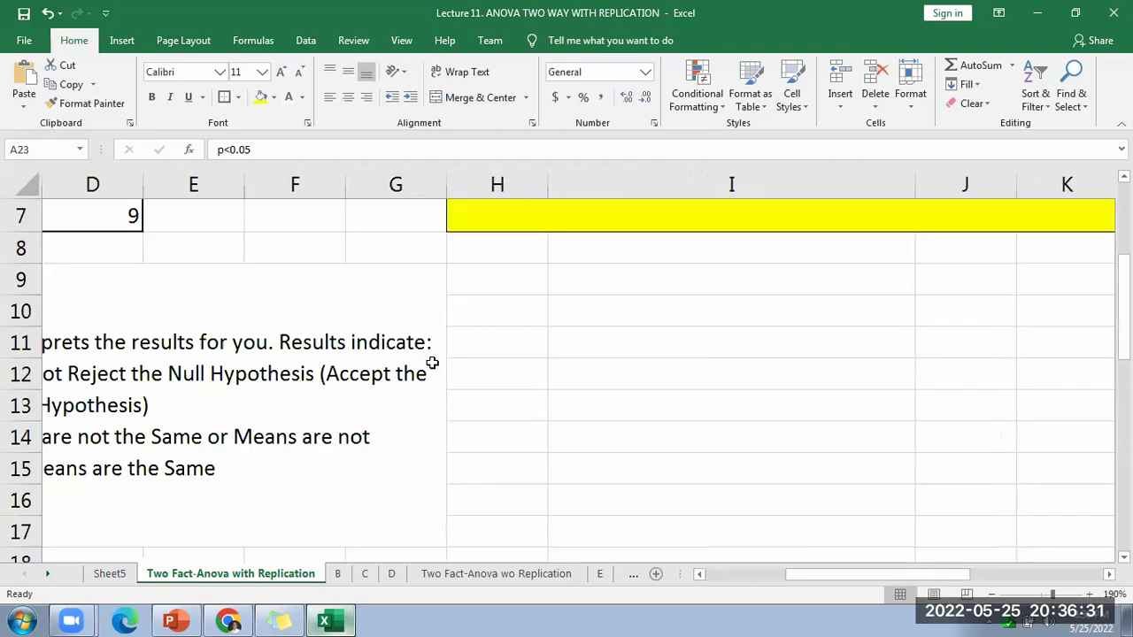
scroll(434, 363, "down", 4, "ctrl")
scroll(438, 365, "down", 3, "ctrl")
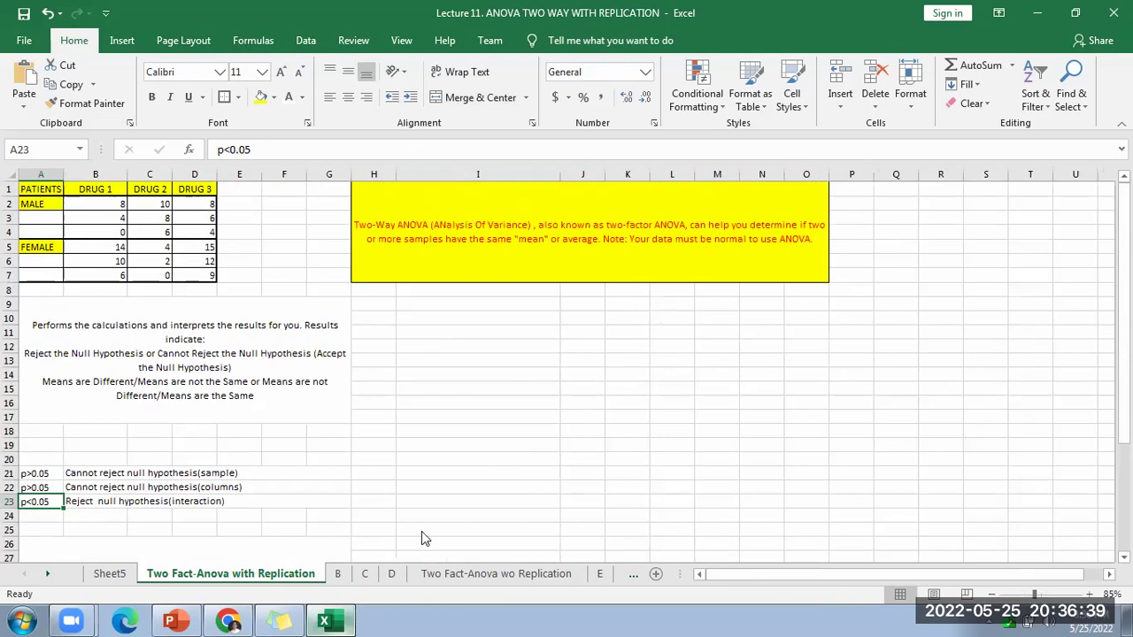
left_click(305, 40)
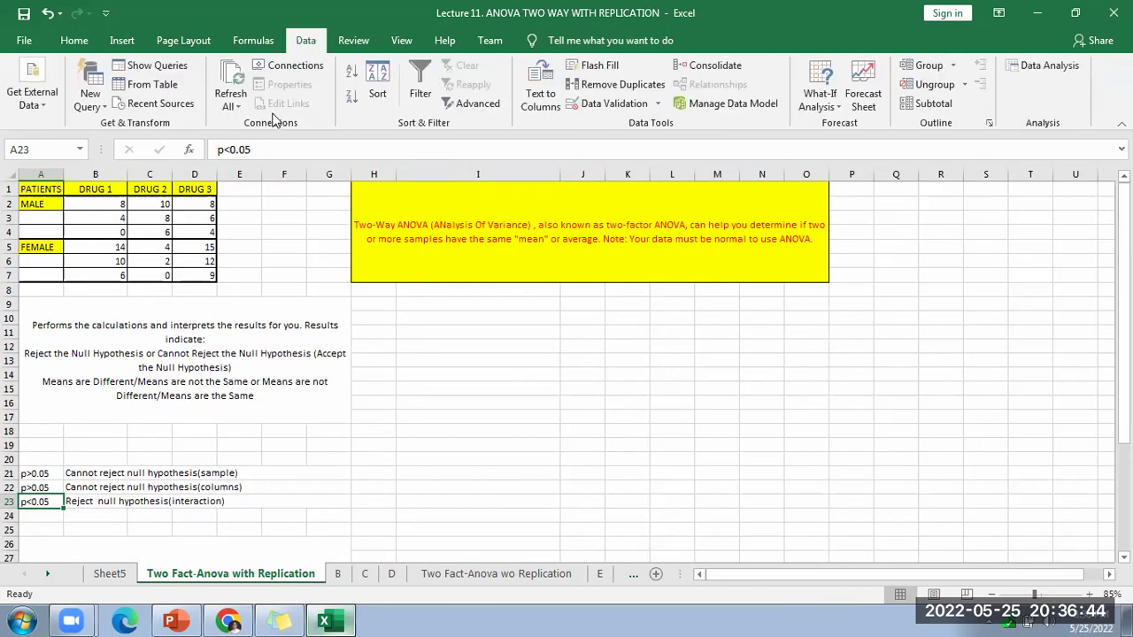
left_click(1056, 66)
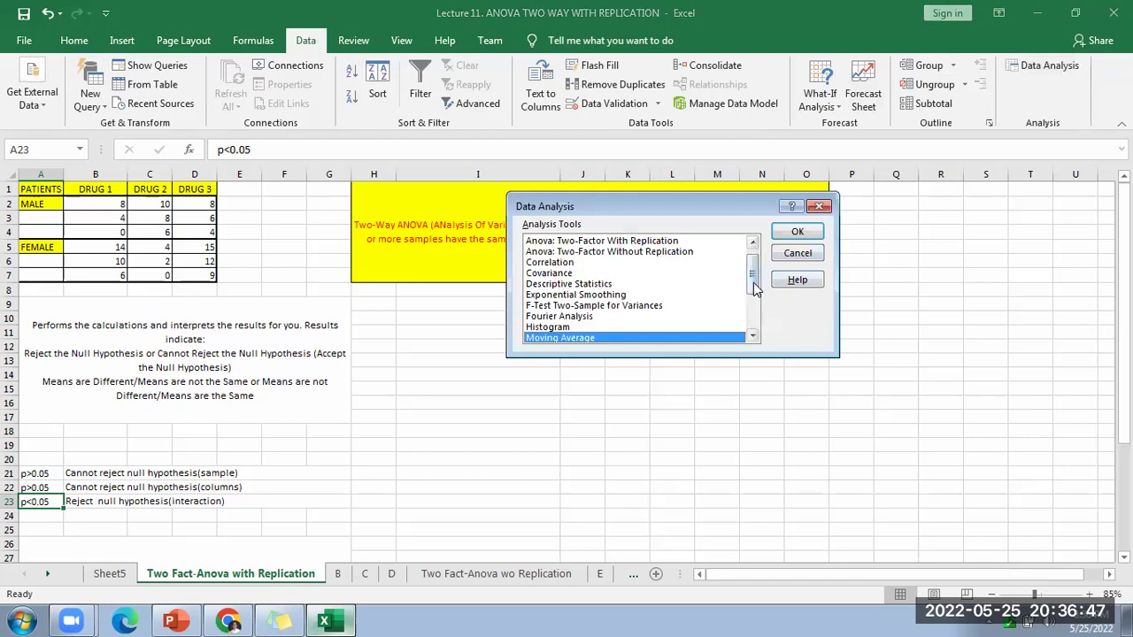
left_click_drag(755, 289, 752, 263)
left_click(598, 253)
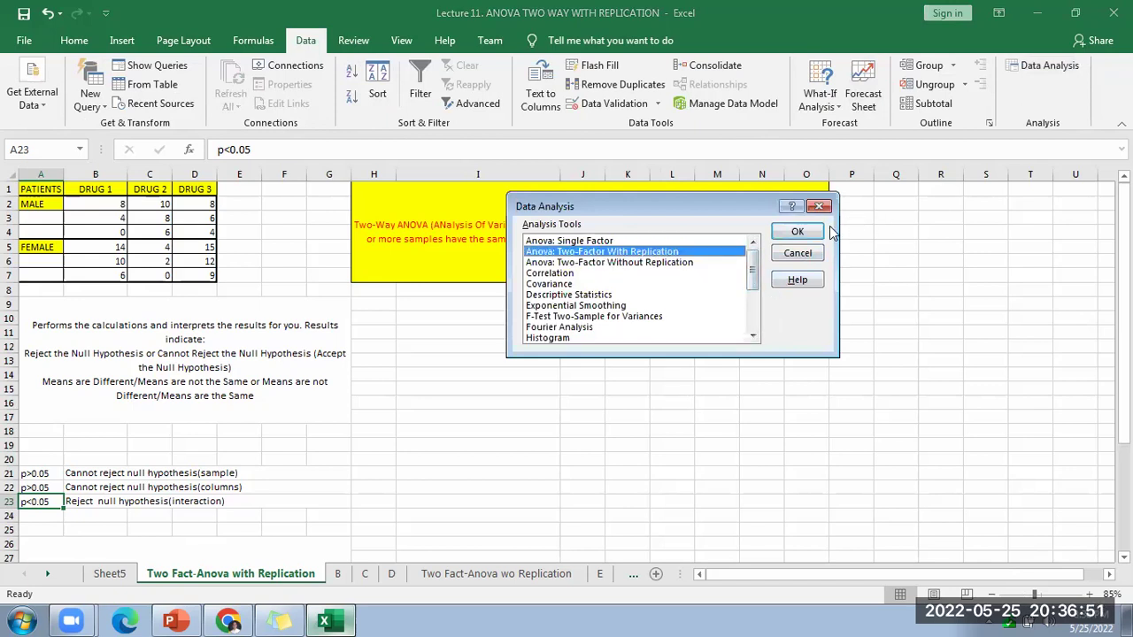
left_click(801, 232)
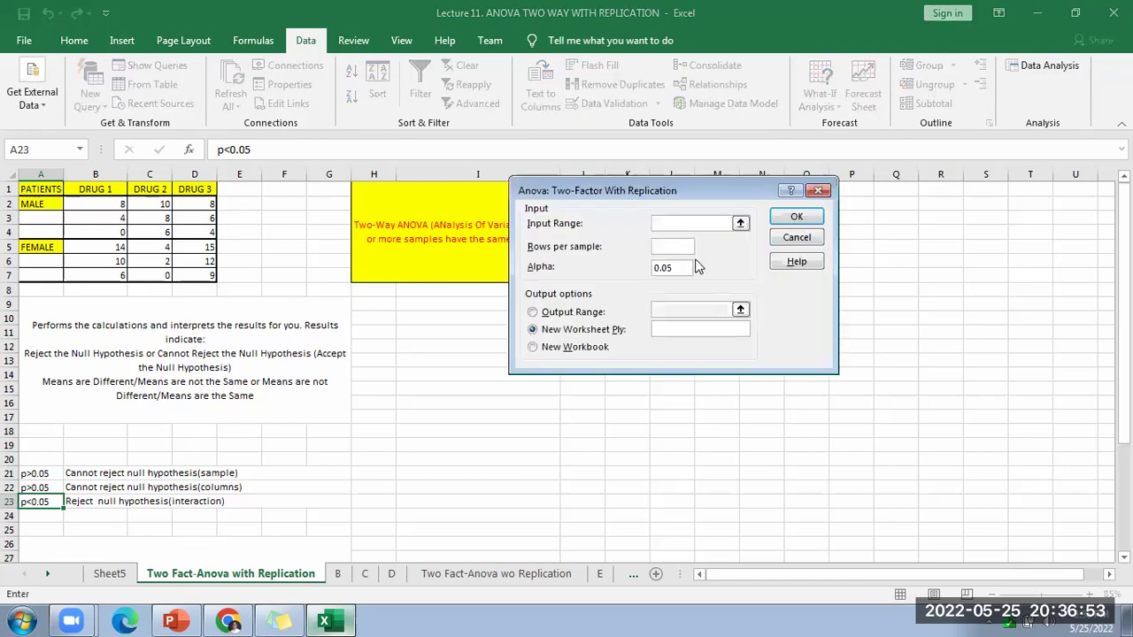
Step: Set the ANOVA input range to A1:D7 with 3 rows per sample
left_click(741, 224)
left_click(51, 191)
left_click_drag(55, 197, 188, 276)
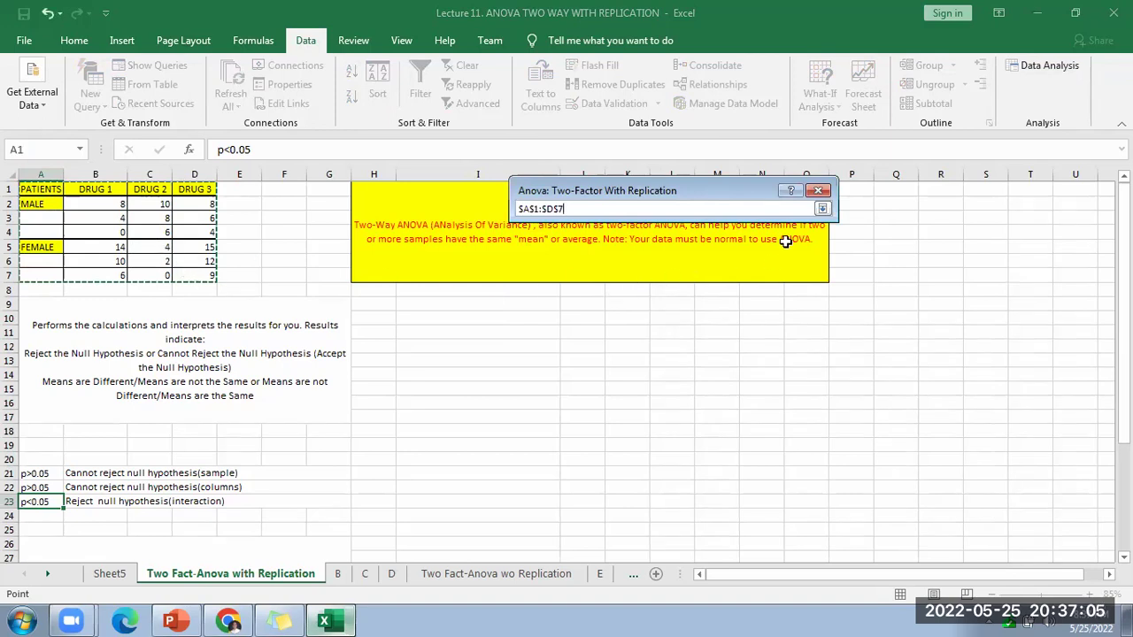
left_click(821, 209)
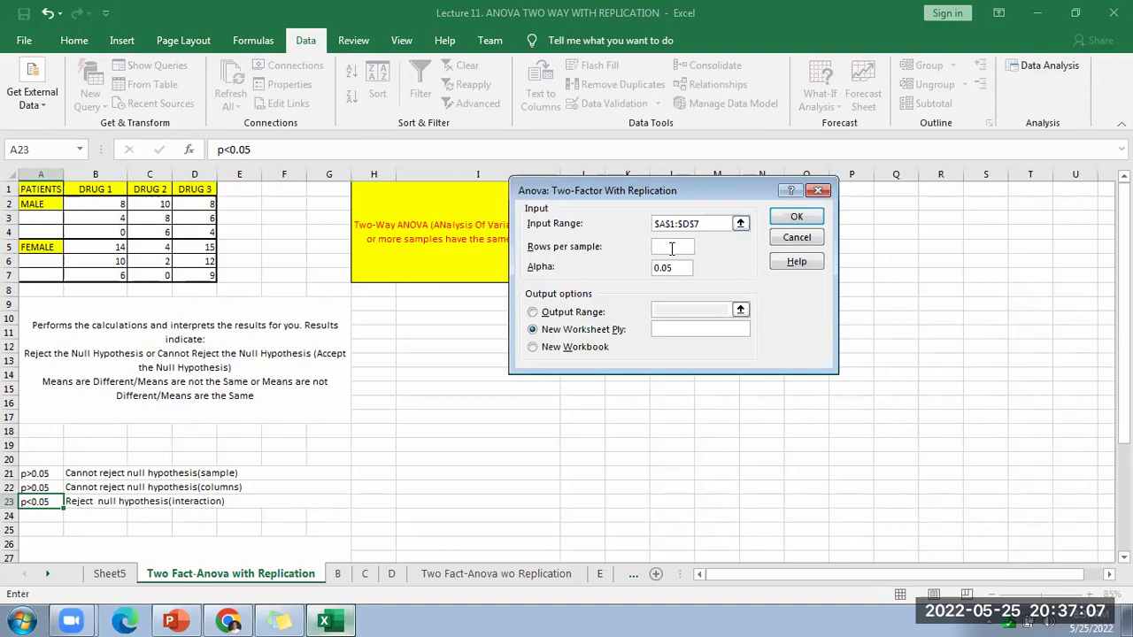
left_click(678, 247)
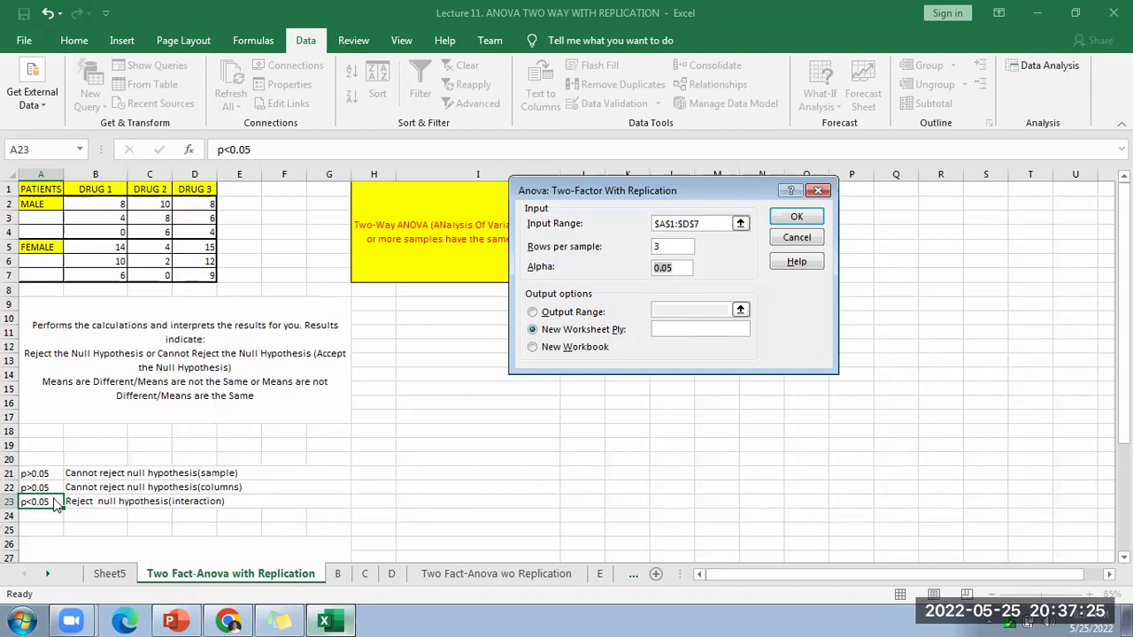
Step: Send the ANOVA output to cell I11 of the current sheet and run the analysis
left_click(567, 314)
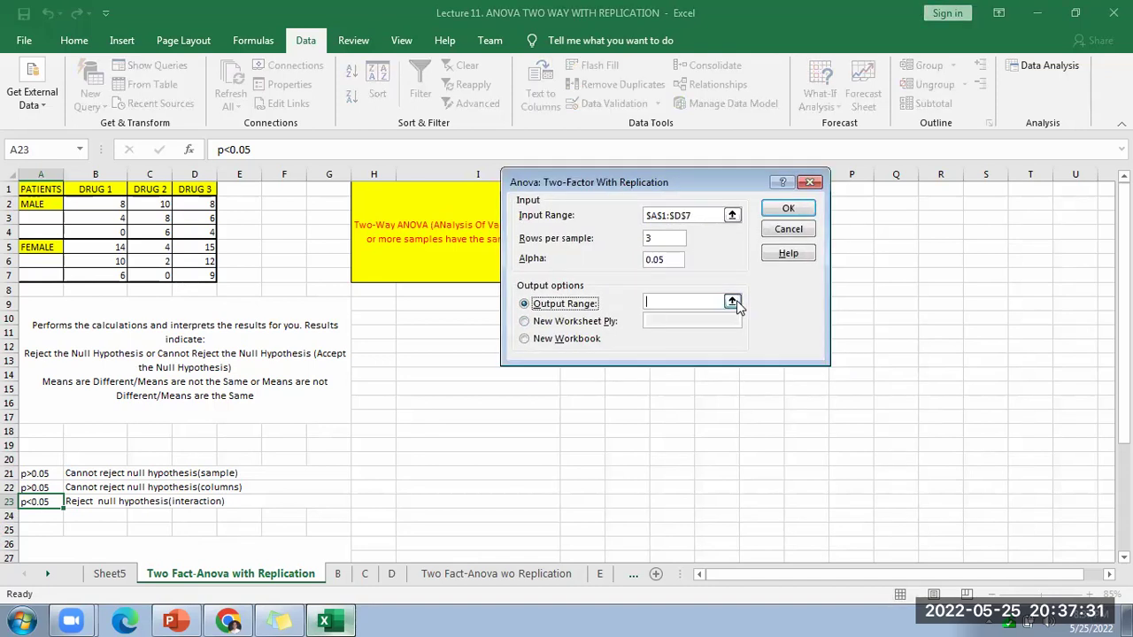
left_click(733, 301)
left_click(463, 333)
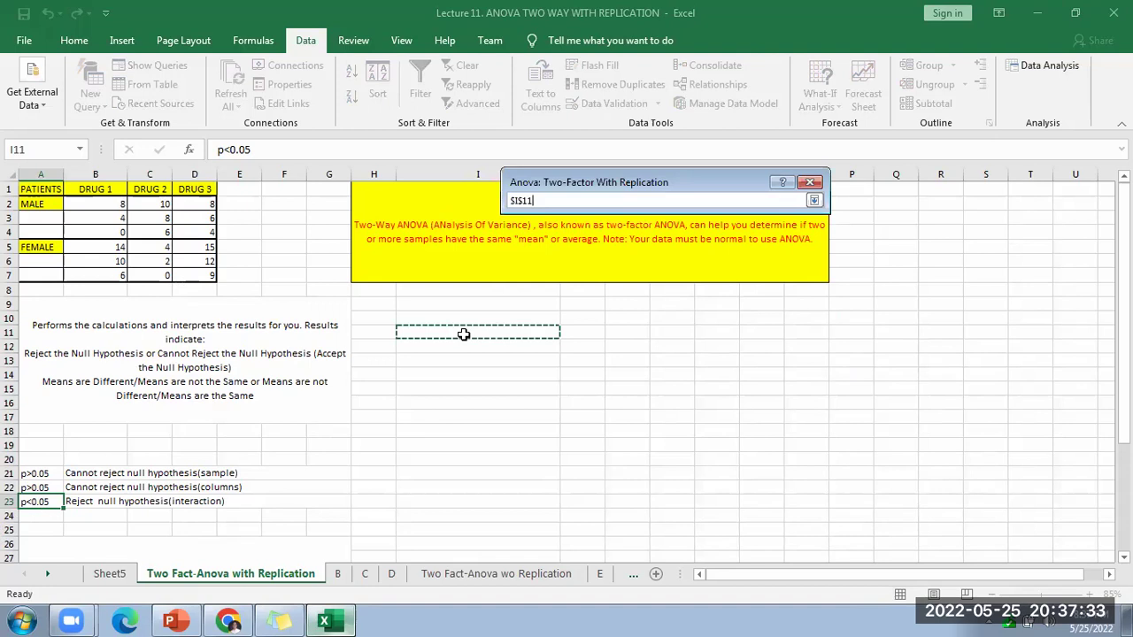
key("Return")
left_click(788, 208)
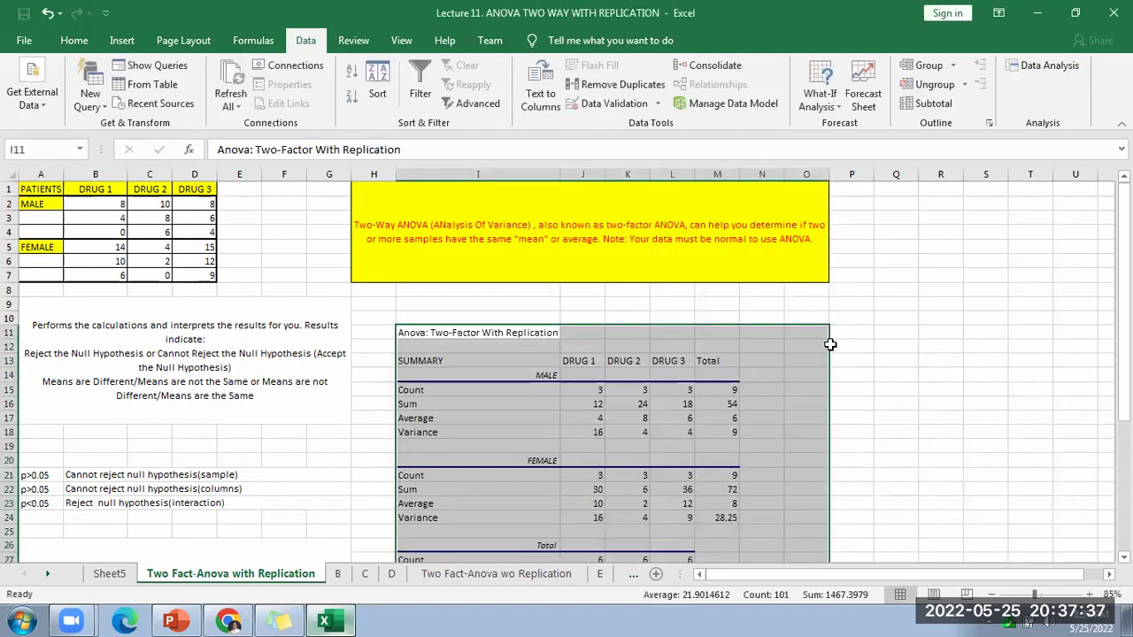
Step: Autofit column I to the labels of the ANOVA output
scroll(833, 351, "down", 3)
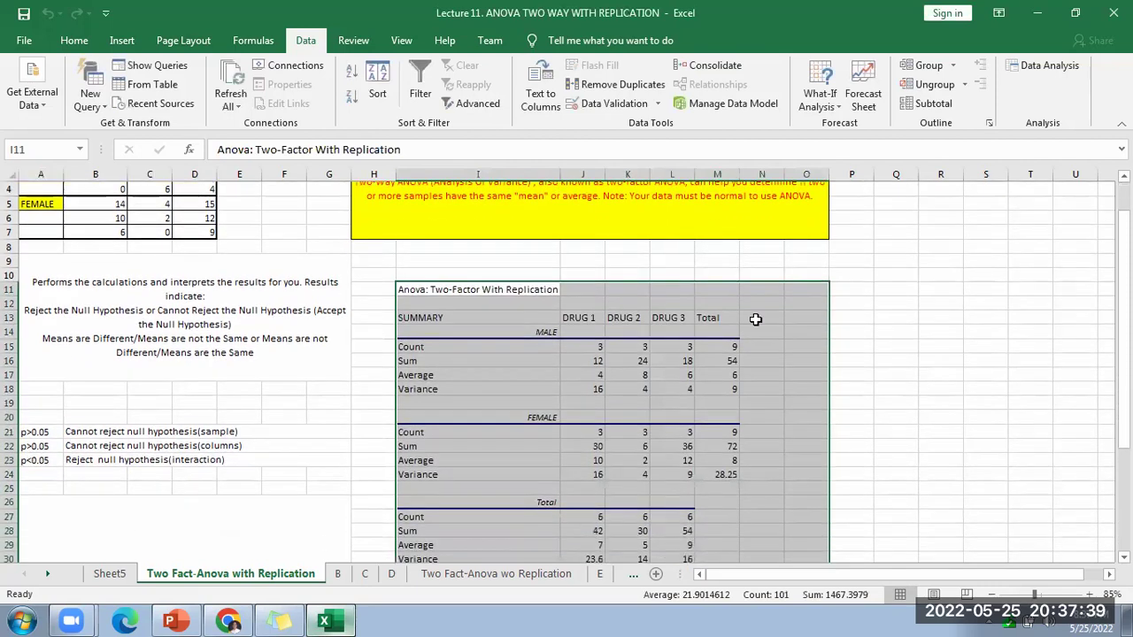
double_click(560, 169)
left_click(469, 351)
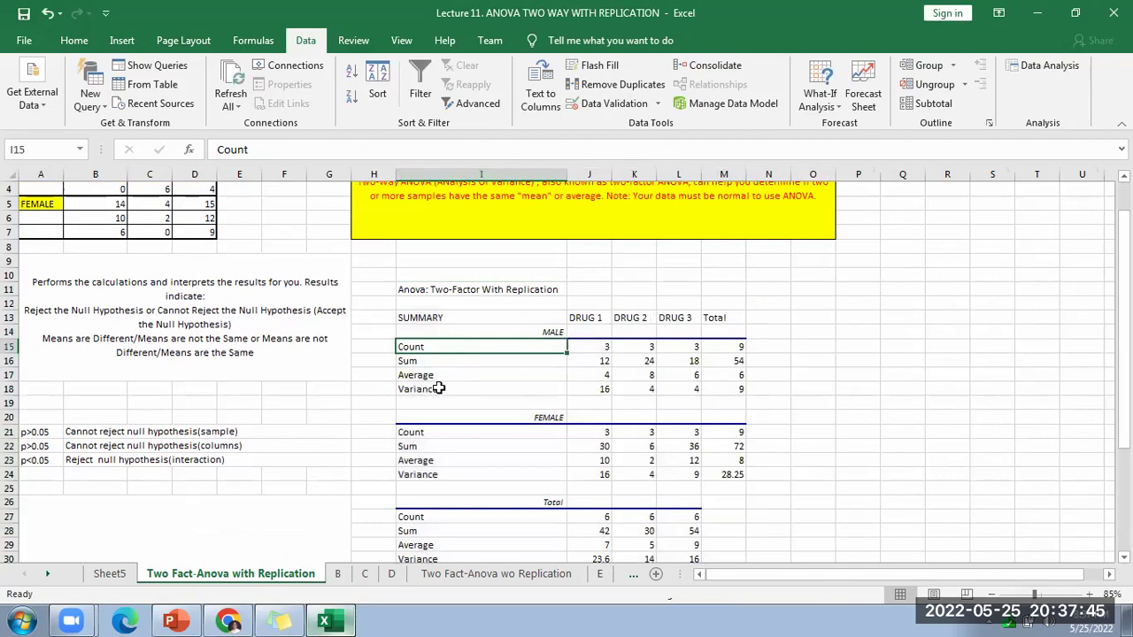
Step: Review the summary blocks of the output, including the Total counts, sums, averages and variances in I27:L30
scroll(584, 369, "down", 3)
scroll(589, 346, "up", 2)
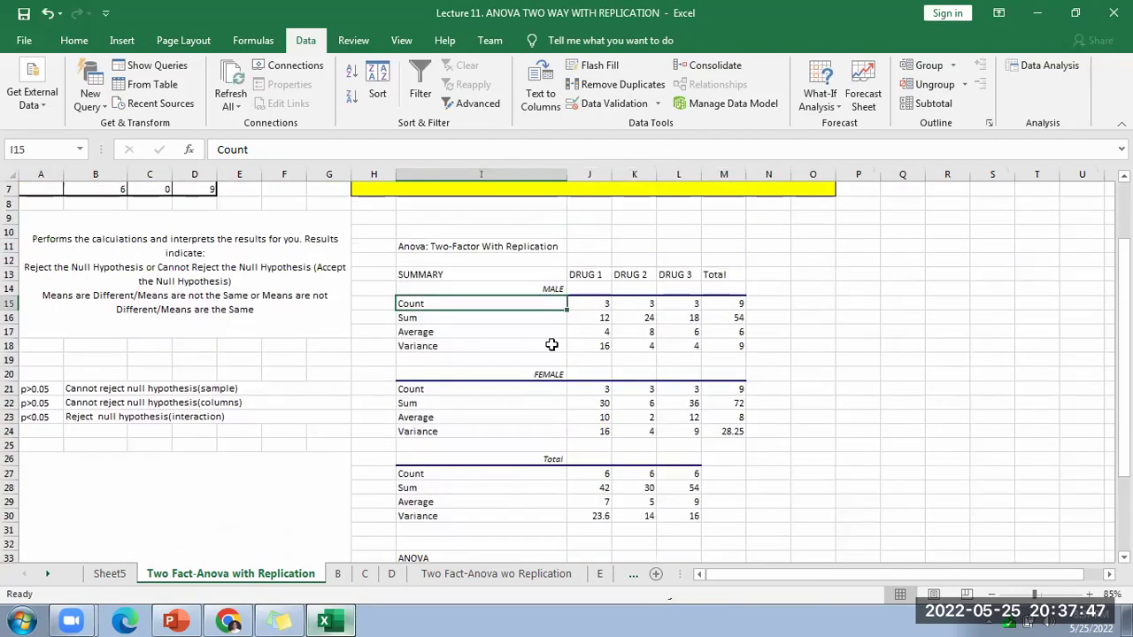
left_click_drag(437, 469, 685, 514)
scroll(684, 513, "down", 3)
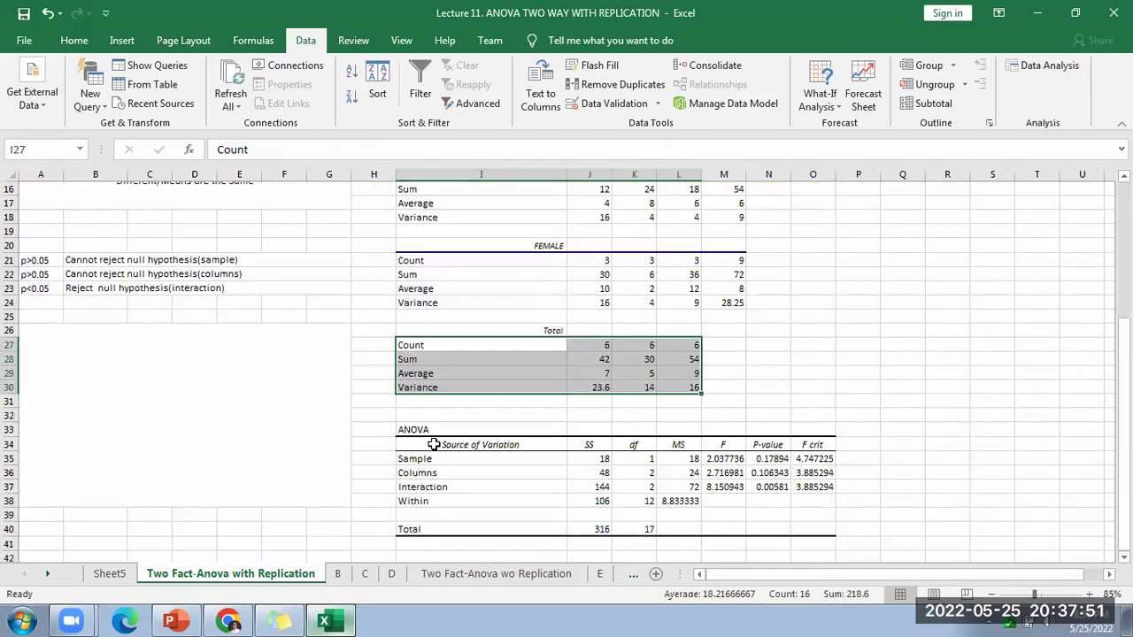
Step: Autofit the F and P-value columns, M and N, of the ANOVA table
left_click_drag(447, 459, 714, 535)
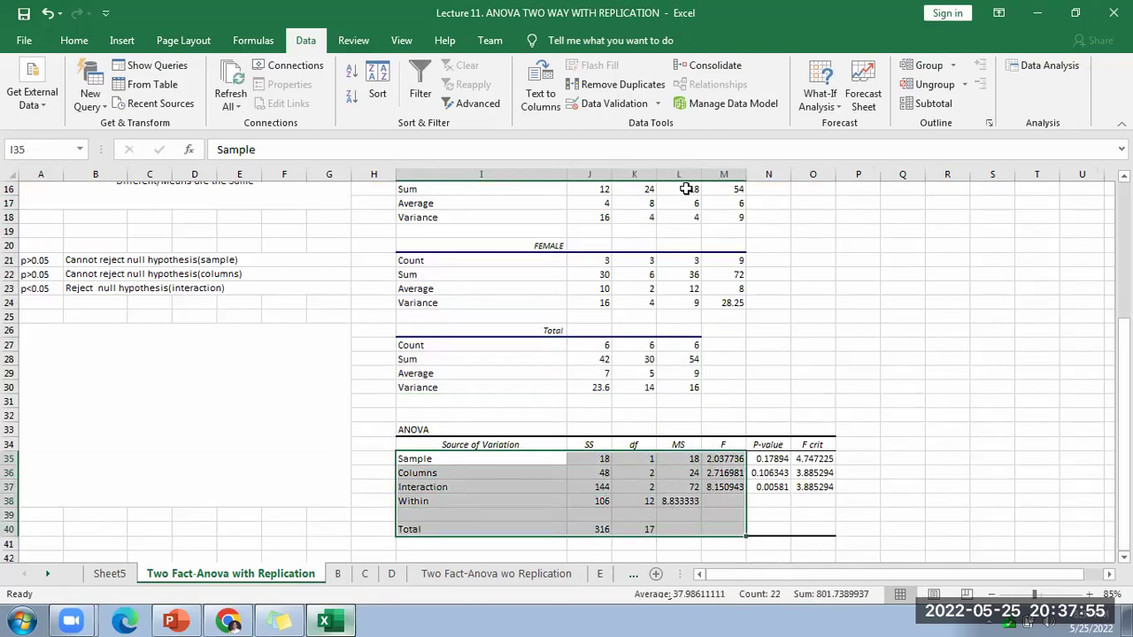
double_click(744, 174)
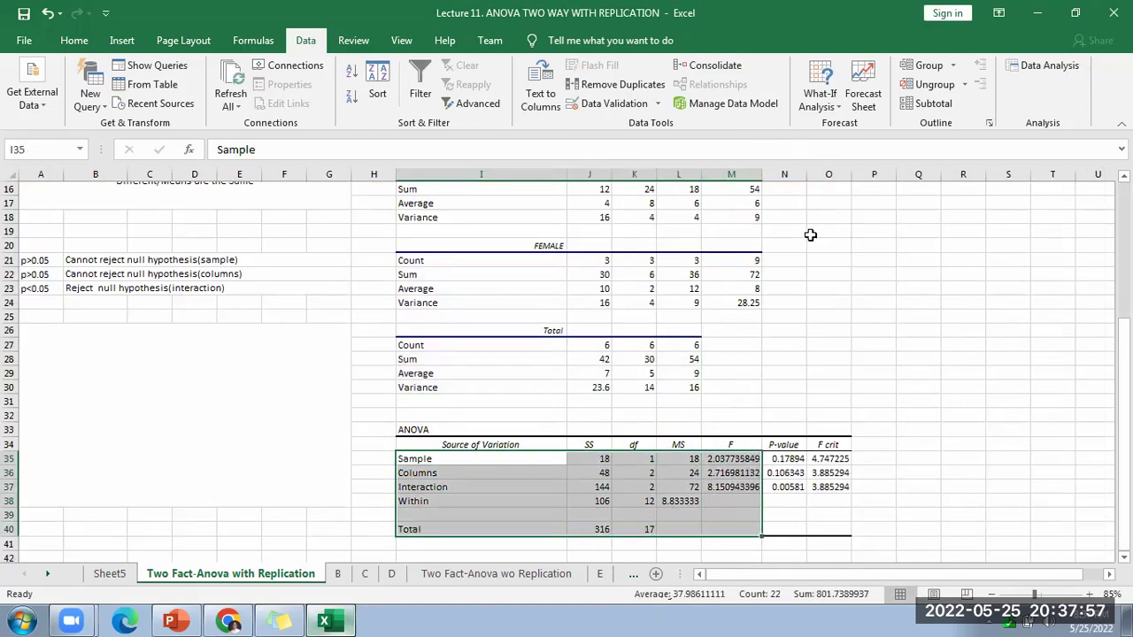
double_click(807, 174)
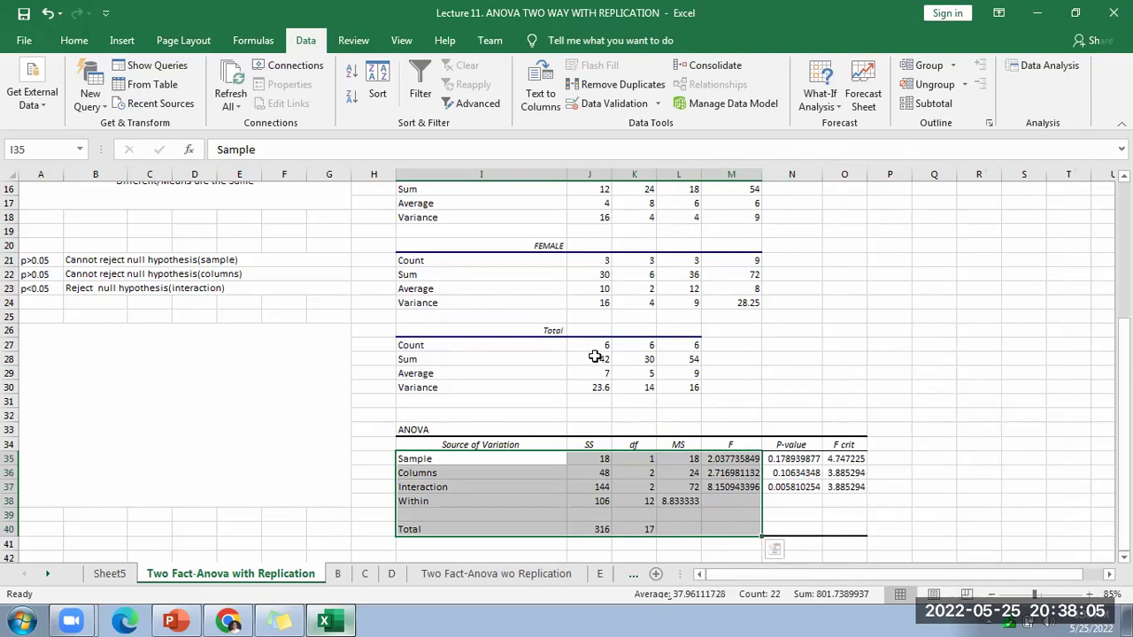
Step: Compare the Sample, Columns and Interaction rows of the ANOVA table with the p-value decisions in rows 21 to 23
left_click(28, 257)
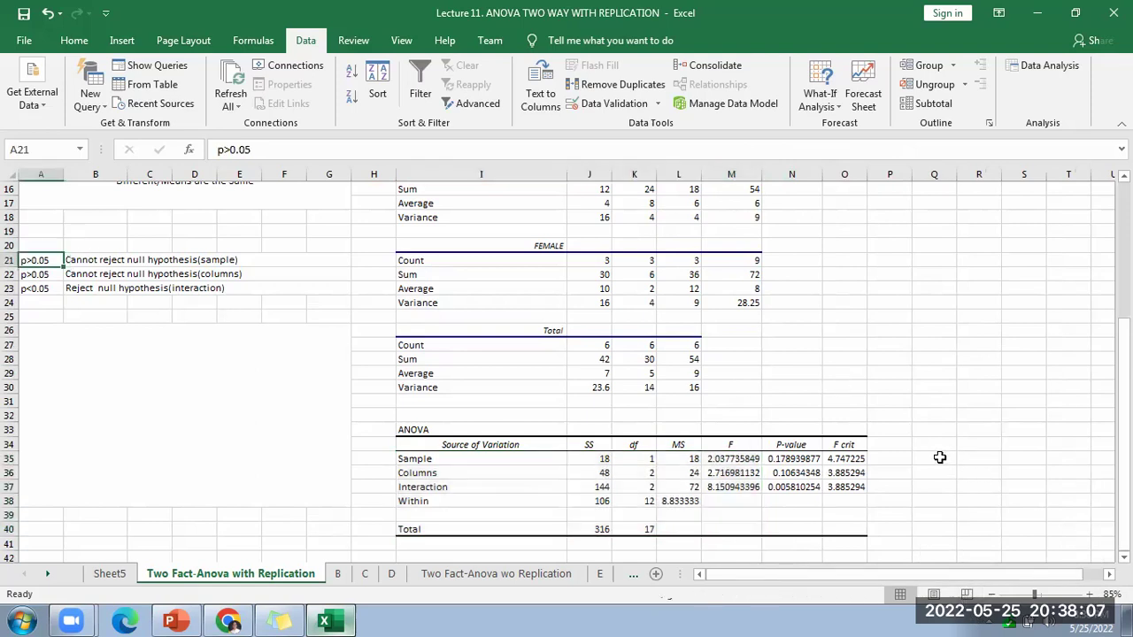
left_click(235, 263)
left_click_drag(406, 455, 420, 486)
left_click(415, 472)
left_click(417, 458)
left_click(422, 473)
left_click(425, 486)
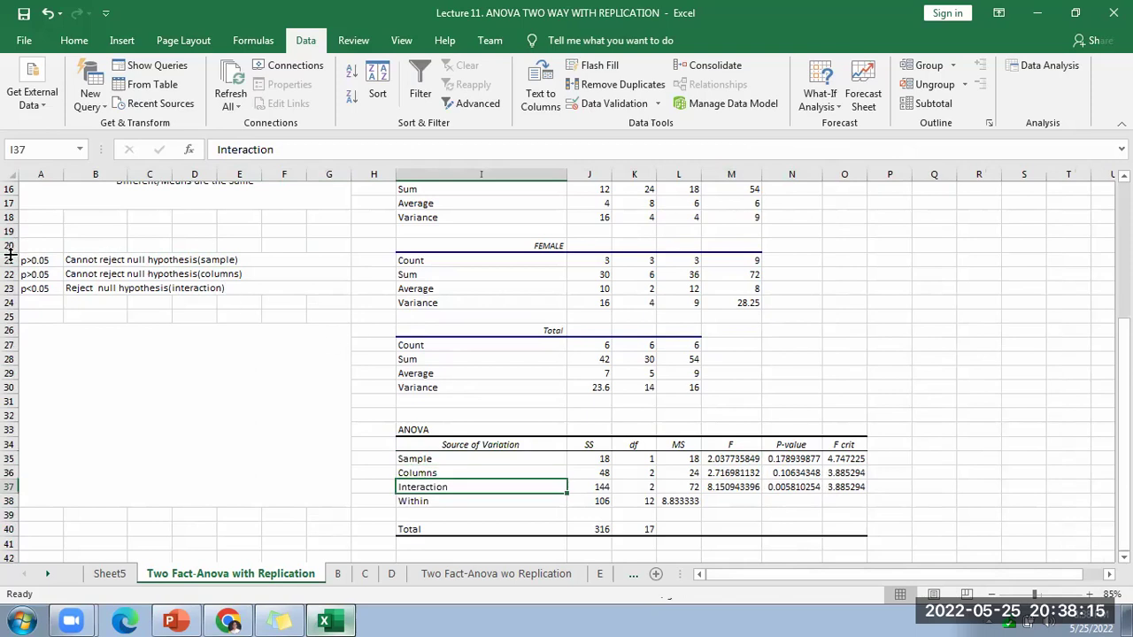
Step: Enter P>0.05 in Q35 and REJECT in R35 beside the Sample row of the ANOVA table
left_click_drag(20, 260, 348, 289)
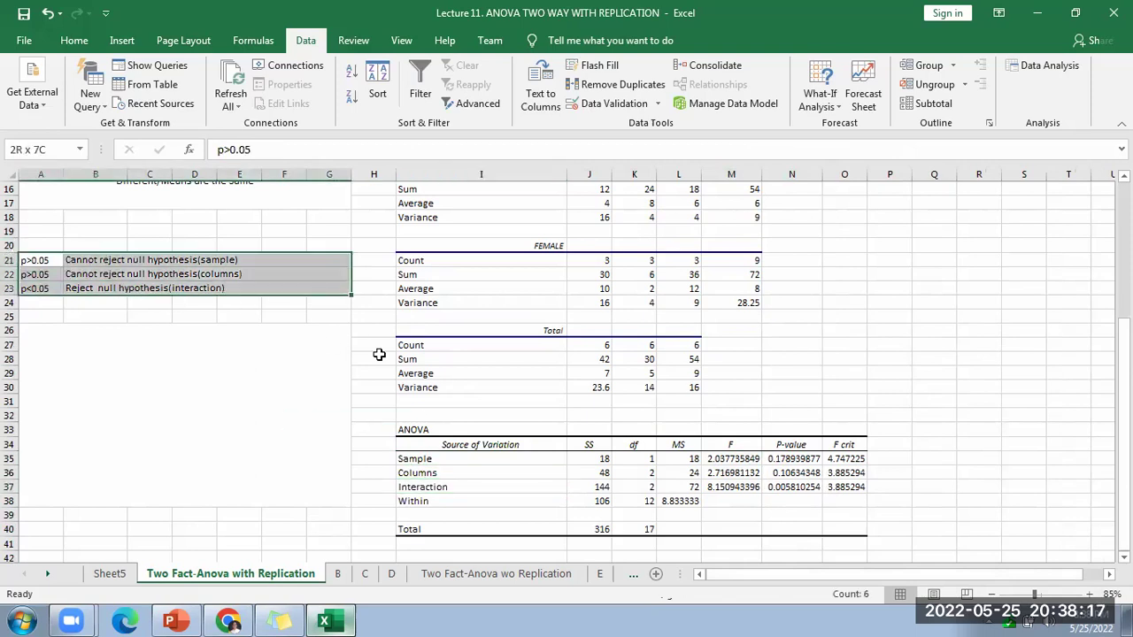
left_click(941, 460)
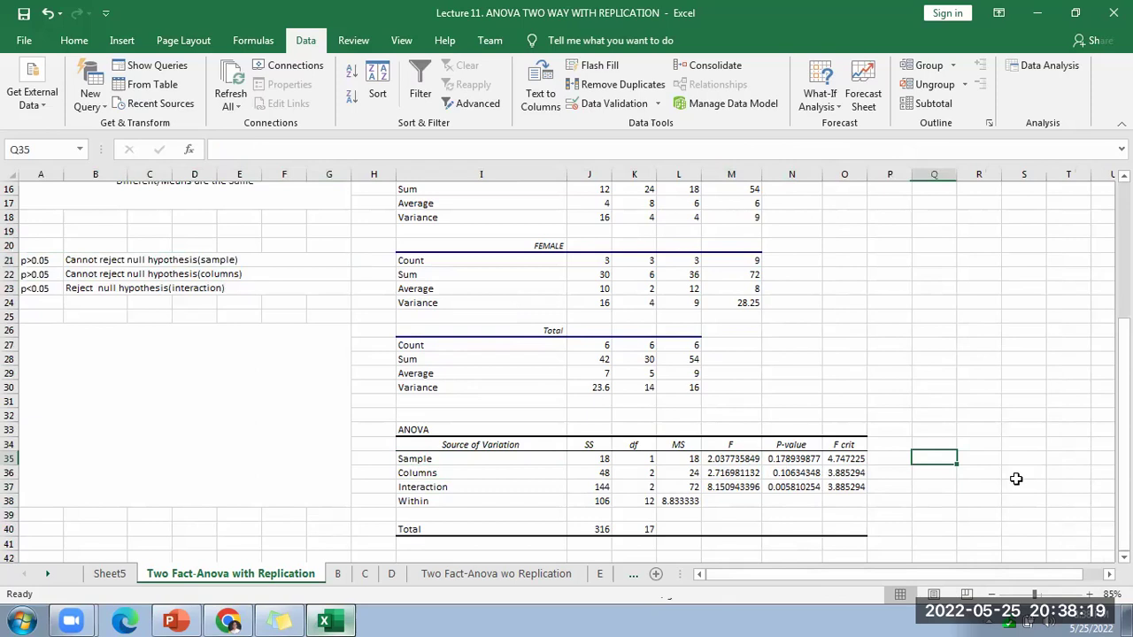
type("P")
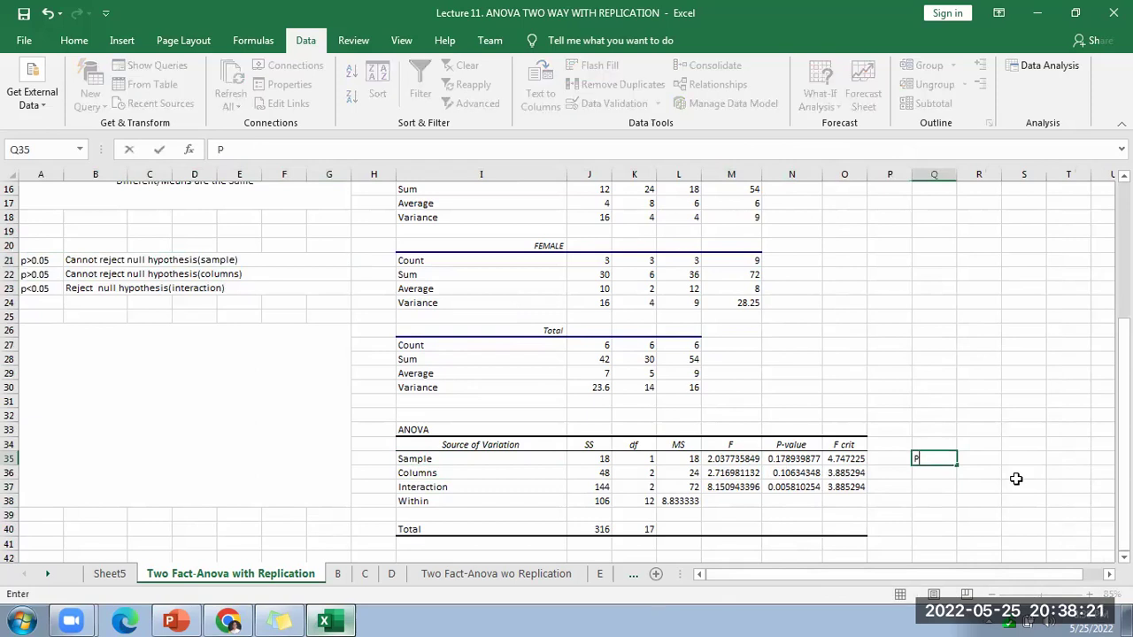
type(">0.05")
key("Tab")
type("R")
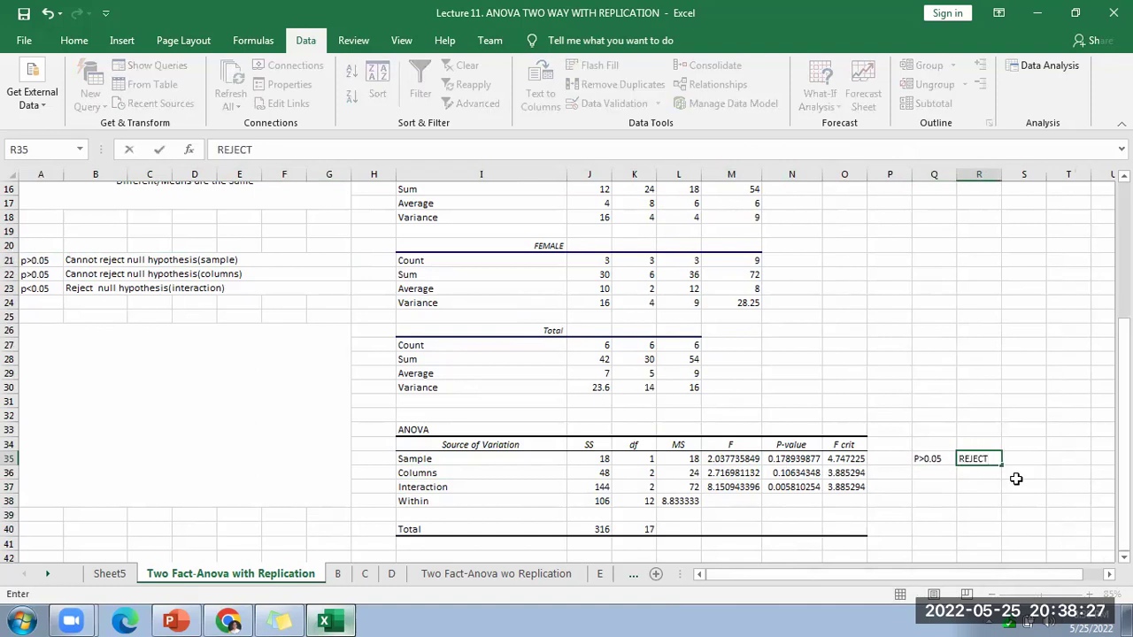
key("Return")
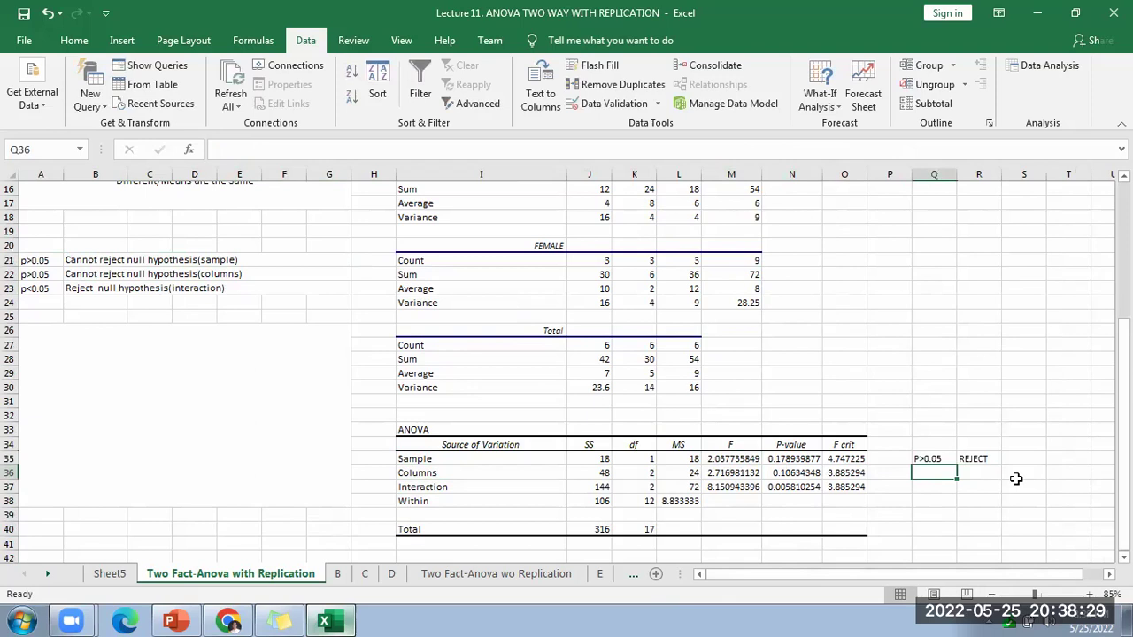
Step: Copy the p-value condition and decision in Q35:R35 down to row 36 for the Columns source
left_click_drag(920, 458, 981, 457)
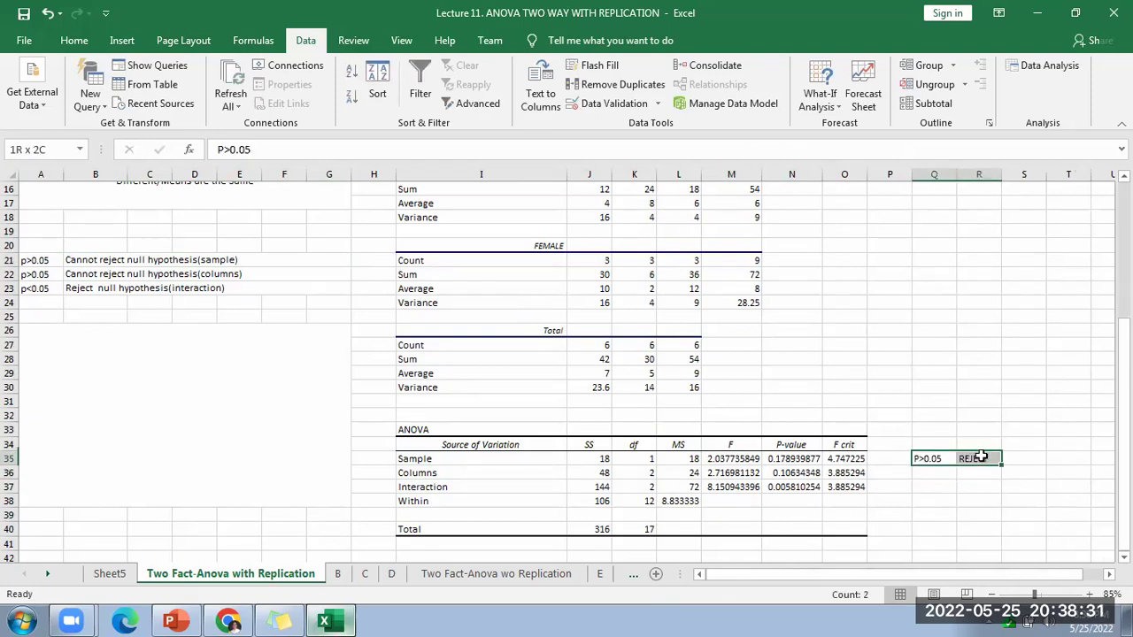
left_click(945, 473)
key("ctrl+c")
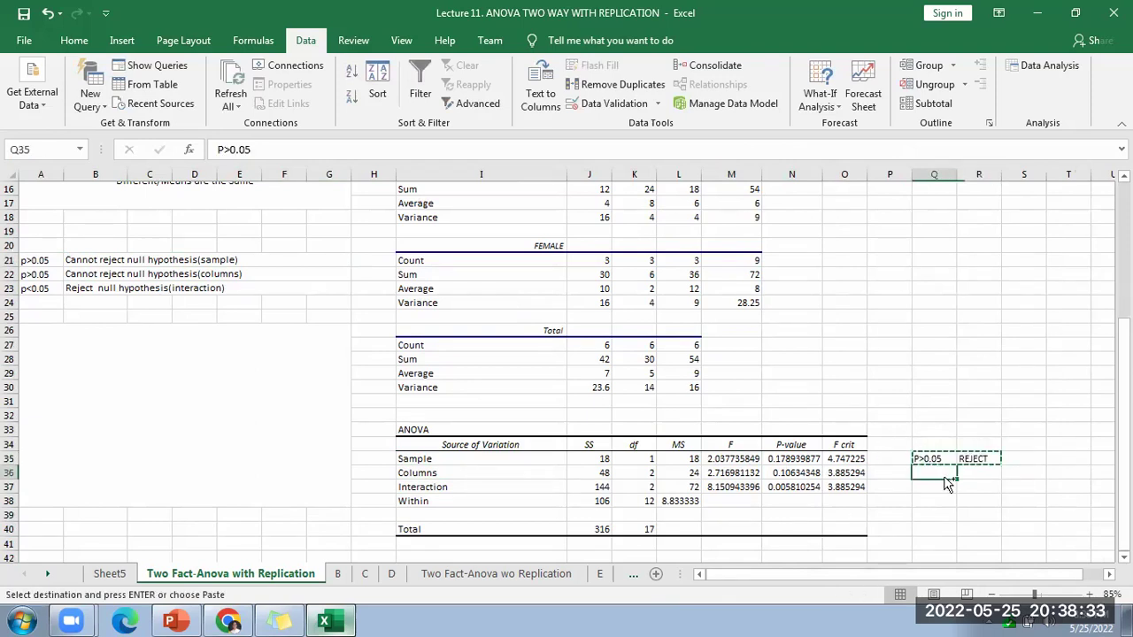
left_click_drag(925, 458, 979, 455)
key("ctrl+v")
key("ctrl+c")
left_click(942, 473)
key("ctrl+v")
Step: Change the Sample decision in R35 to CANNOT REJECT and copy it into R36 for Columns
double_click(961, 459)
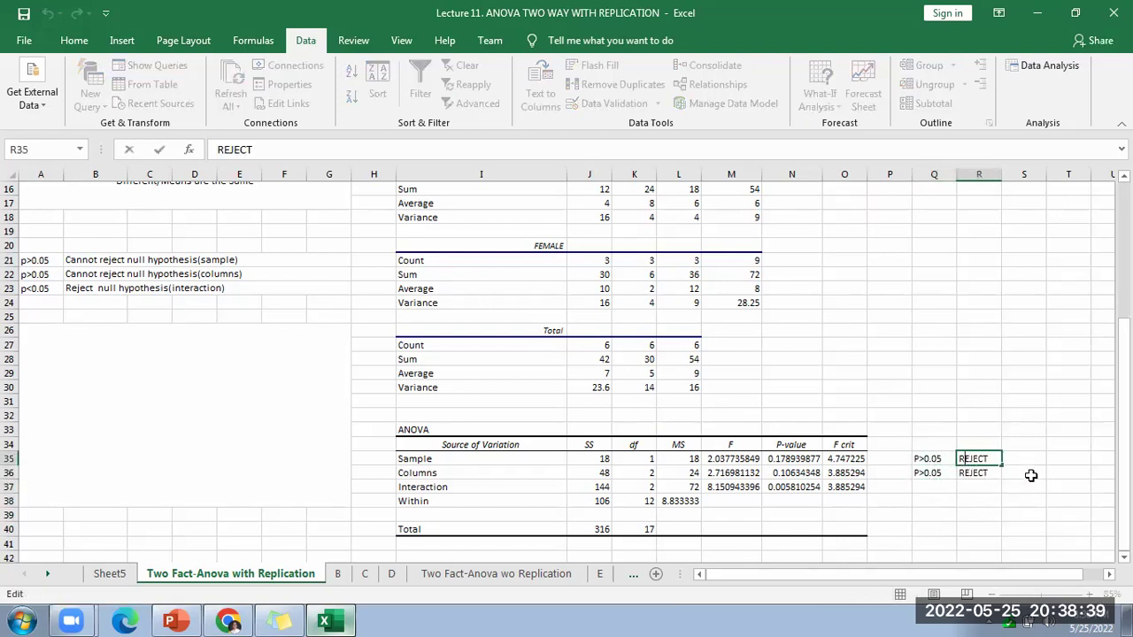
type("c")
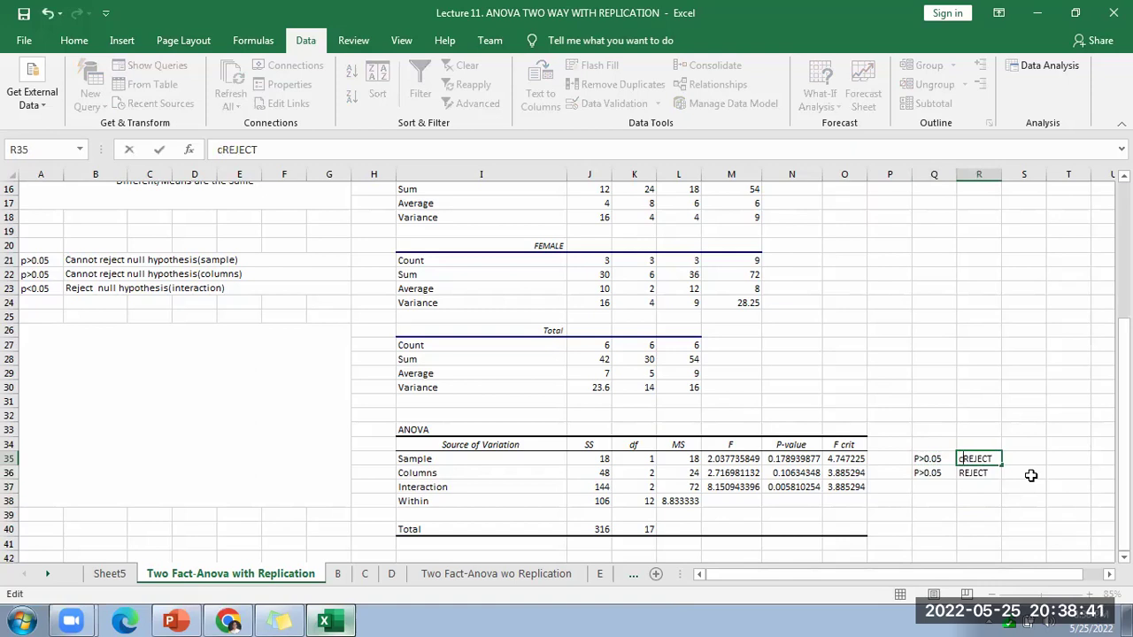
key("BackSpace")
type("CANNOT")
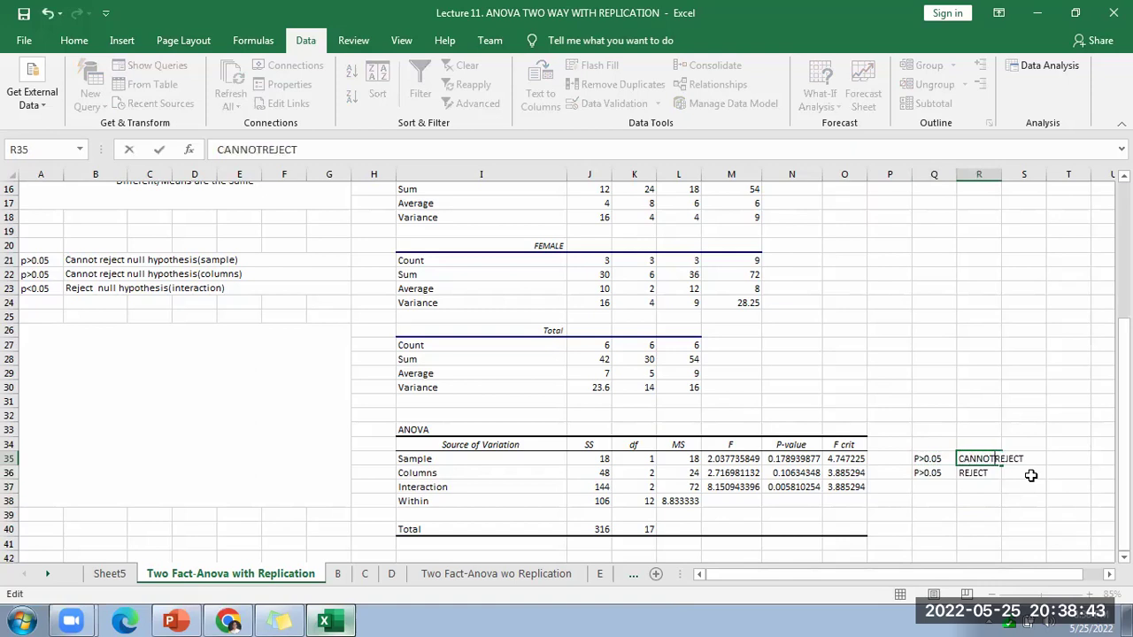
left_click(984, 476)
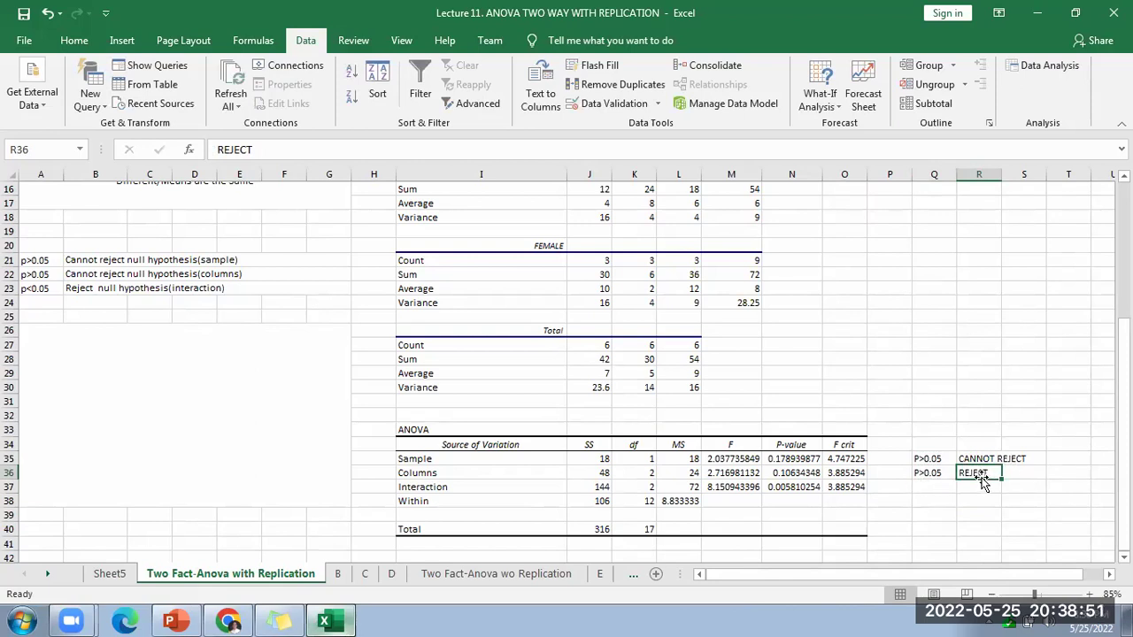
left_click(986, 459)
key("ctrl+c")
left_click(978, 473)
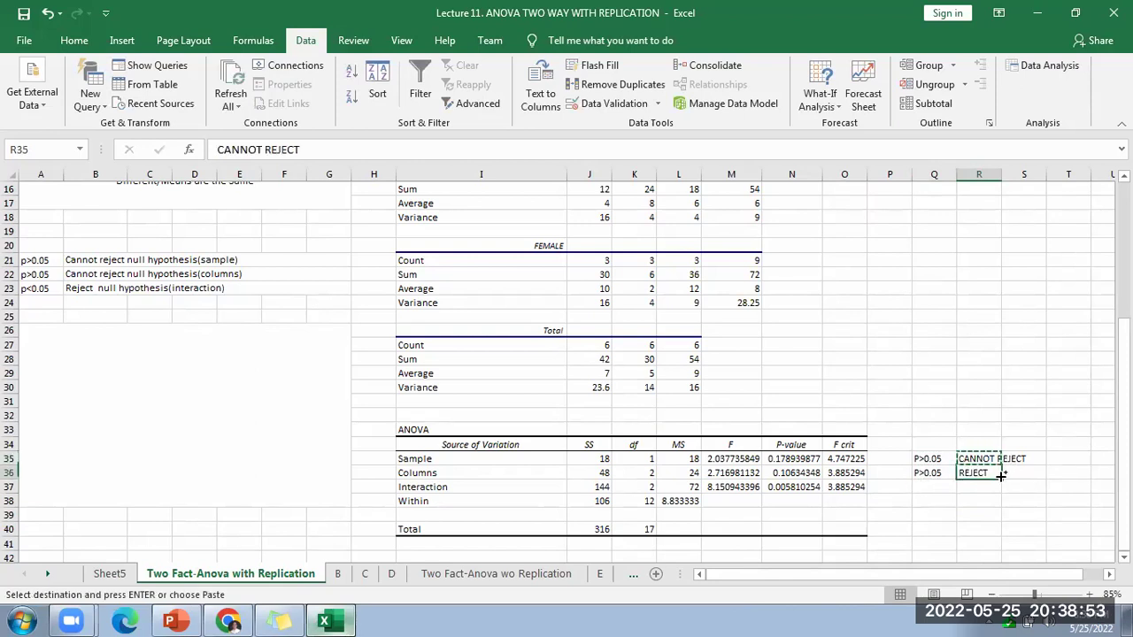
key("ctrl+v")
Step: Enter P<0.25 in Q37 and REJECT in R37 beside the Interaction row
left_click(944, 489)
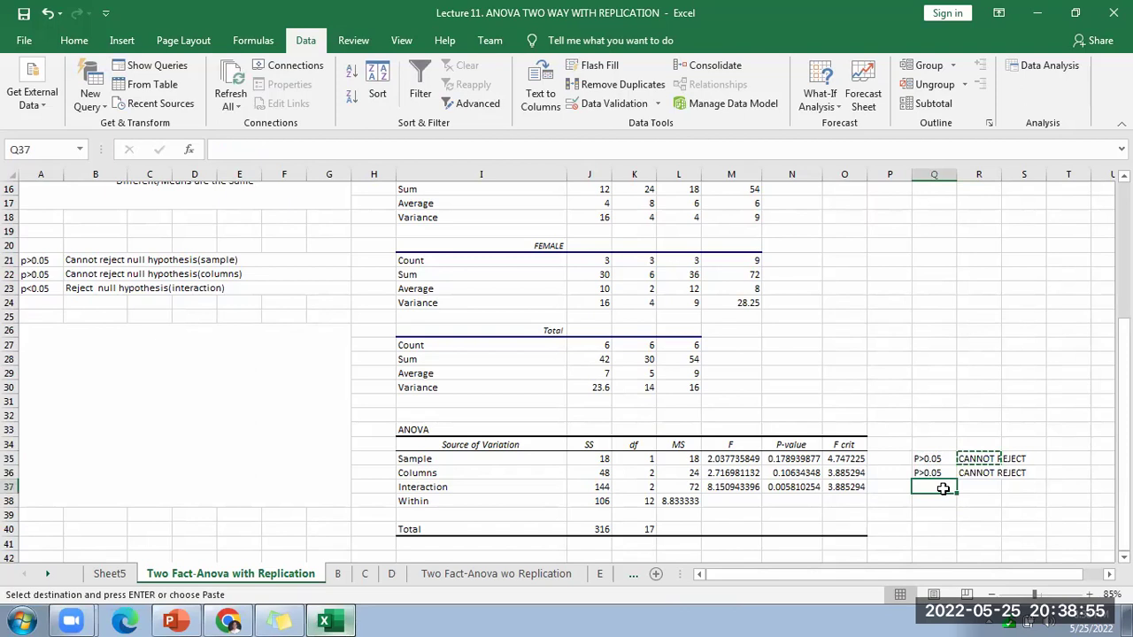
type("P")
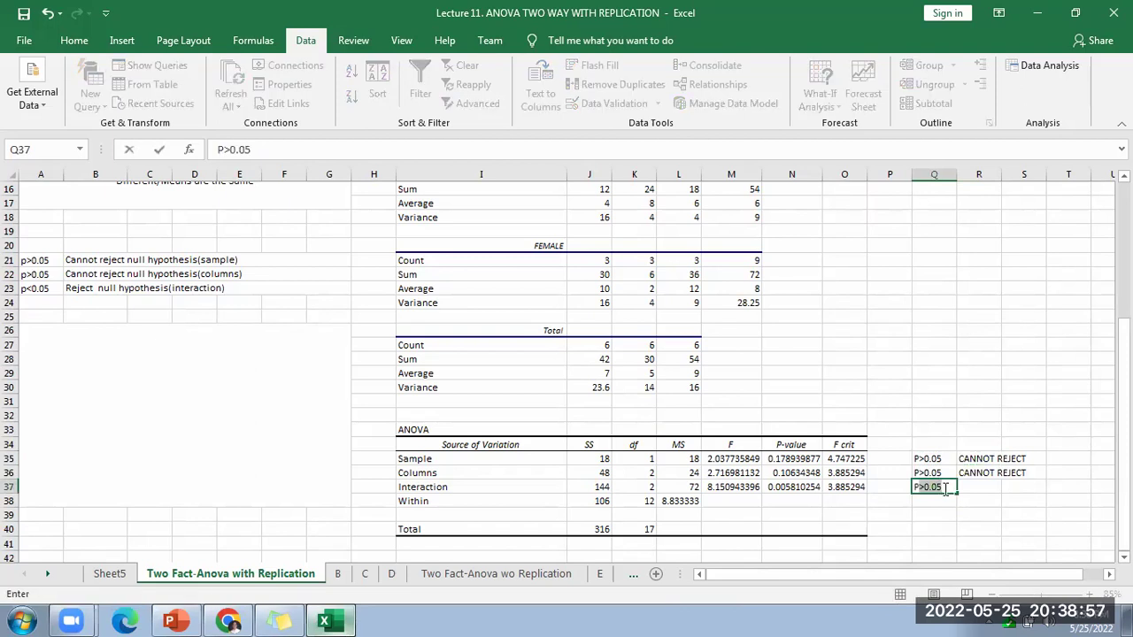
key("BackSpace")
type("<0.")
key("Tab")
type("R")
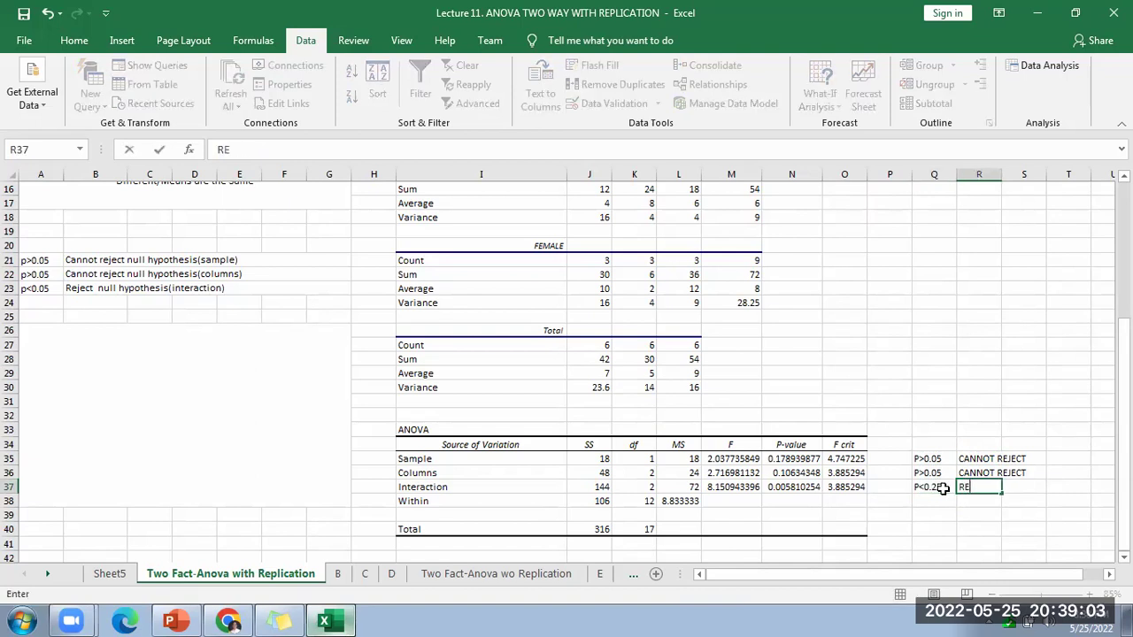
type("EJECT")
left_click(974, 516)
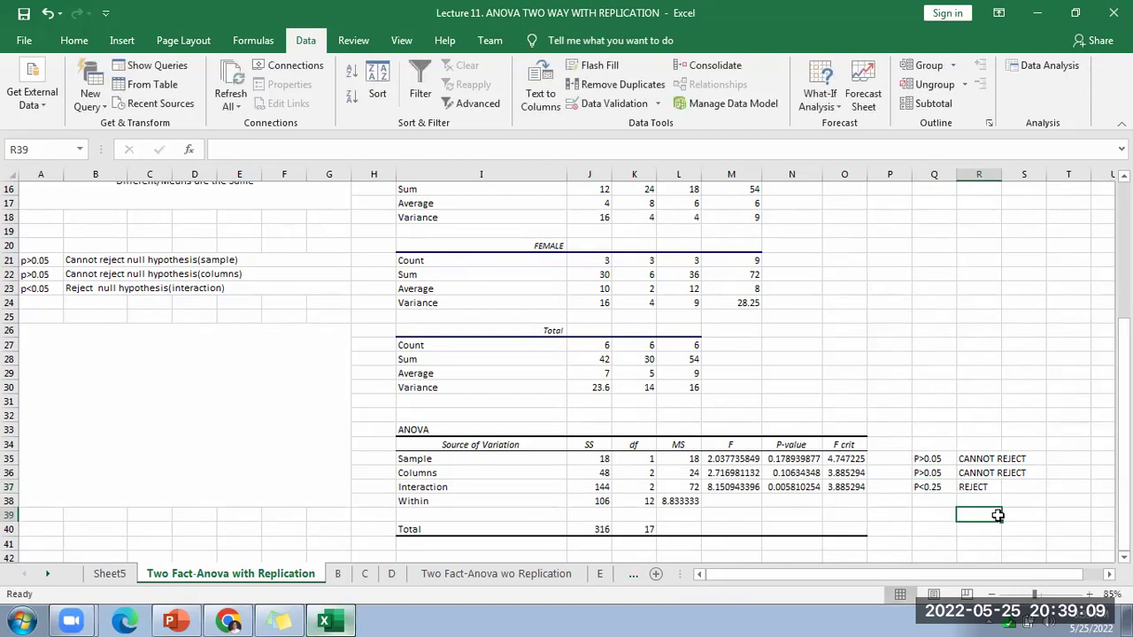
Step: Fill the P-value header and its three values in N34:N37 with yellow
scroll(989, 500, "down", 3)
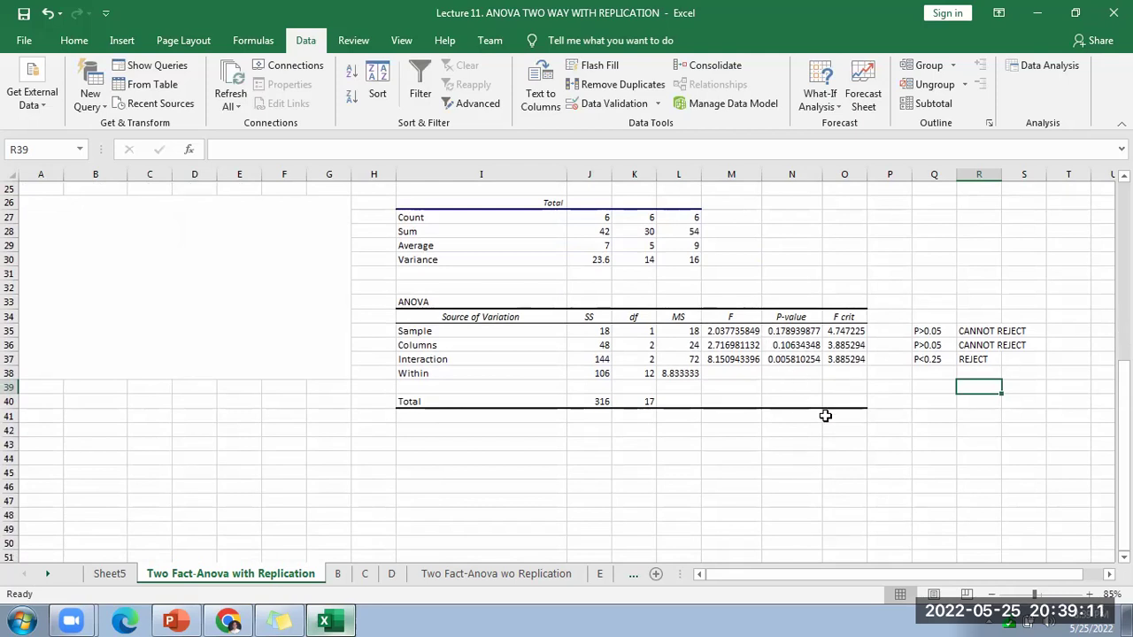
scroll(827, 420, "up", 2)
left_click_drag(789, 403, 785, 444)
left_click_drag(799, 402, 793, 447)
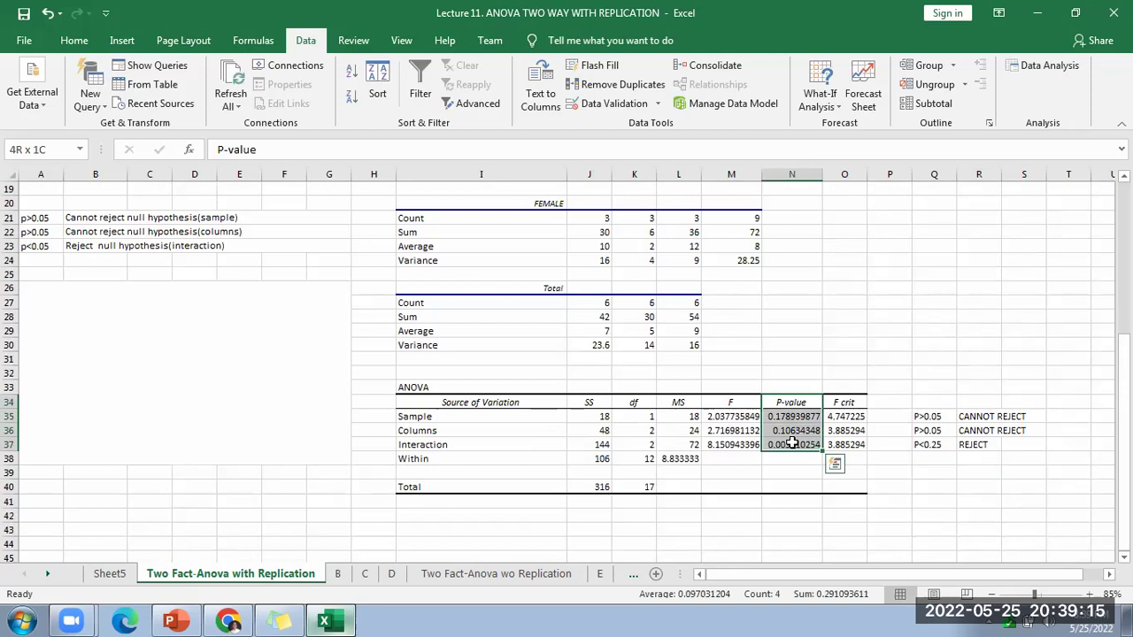
left_click_drag(791, 401, 796, 444)
left_click(74, 40)
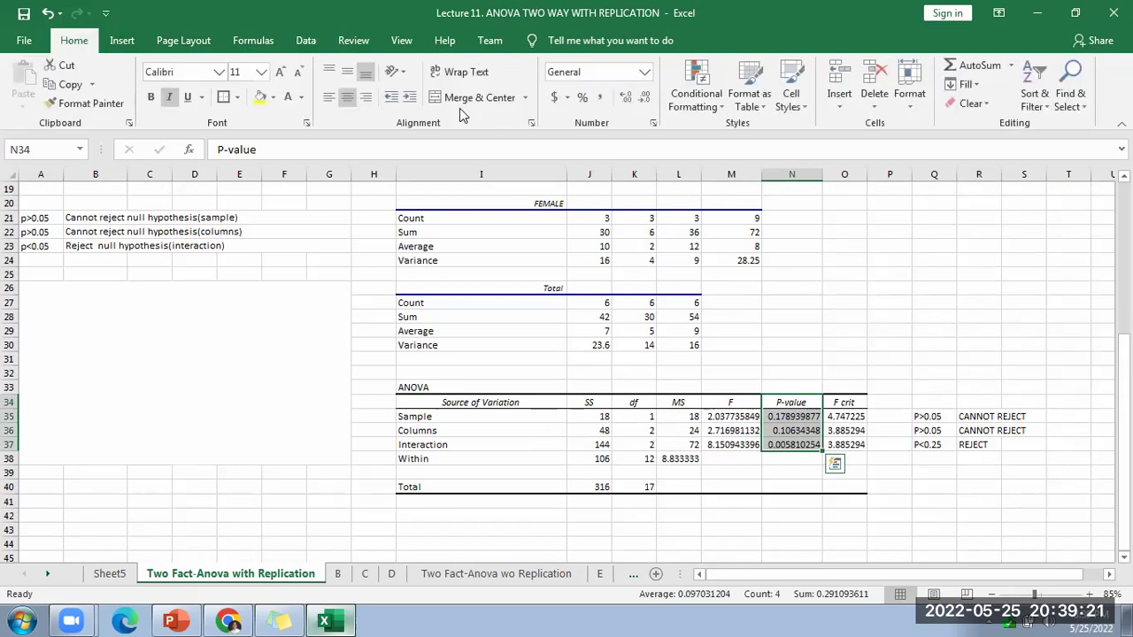
left_click(260, 97)
left_click(788, 422)
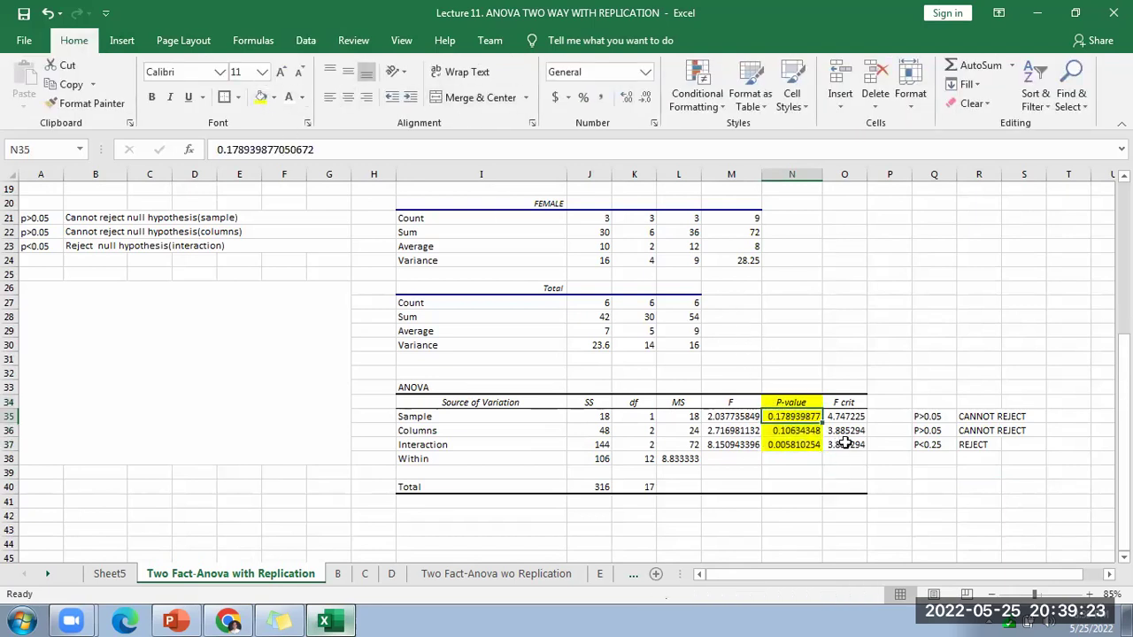
Step: Label I44 as SAMPLE below the ANOVA table and enter the comparison 0.17>0.05 in J44
scroll(504, 499, "down", 1)
left_click(500, 506)
type("SAMPLE")
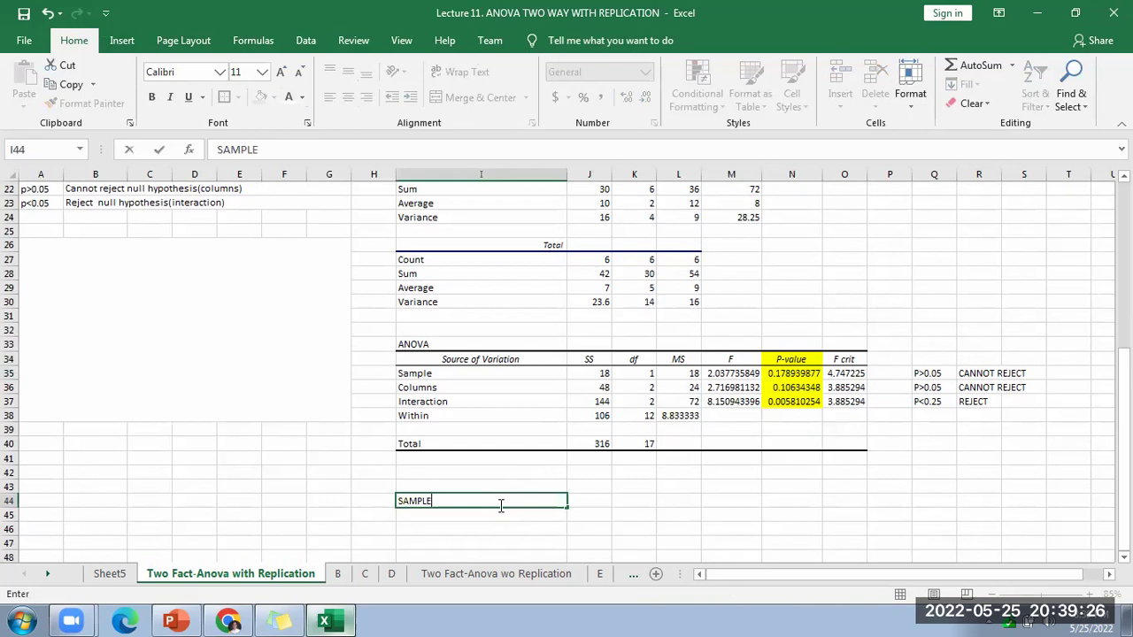
key("Tab")
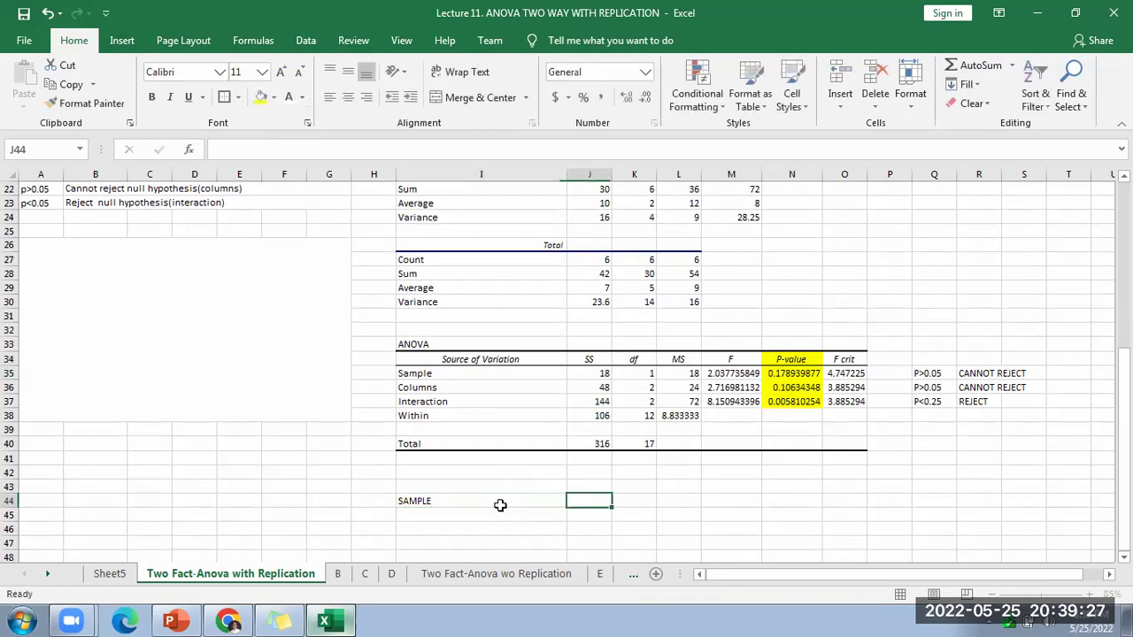
type("0.17>0.05")
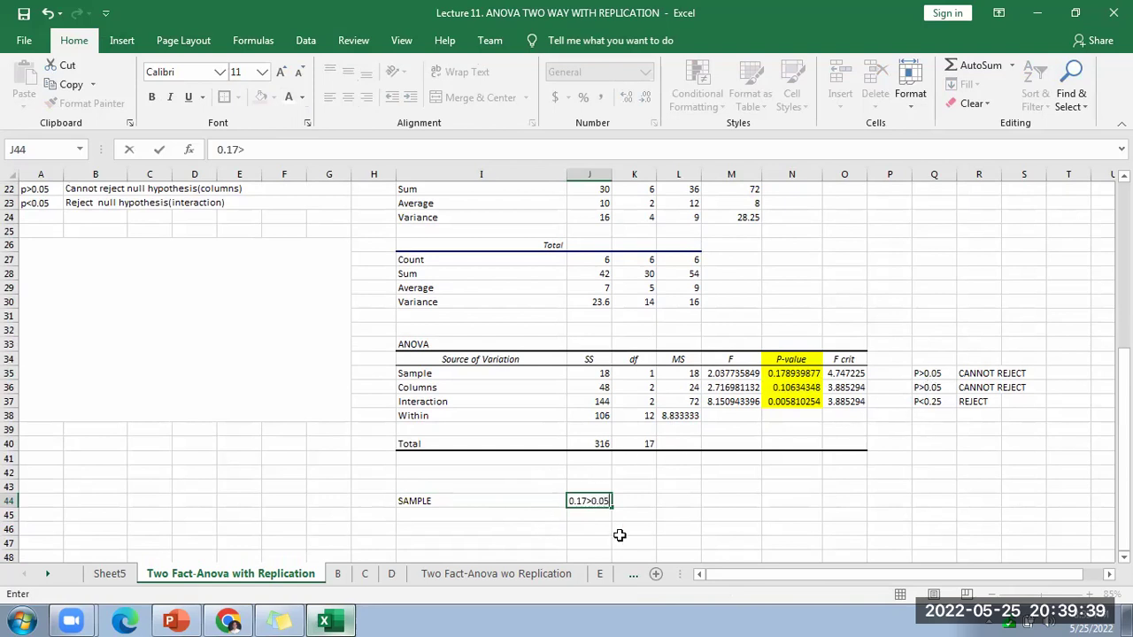
left_click(590, 538)
left_click(628, 499)
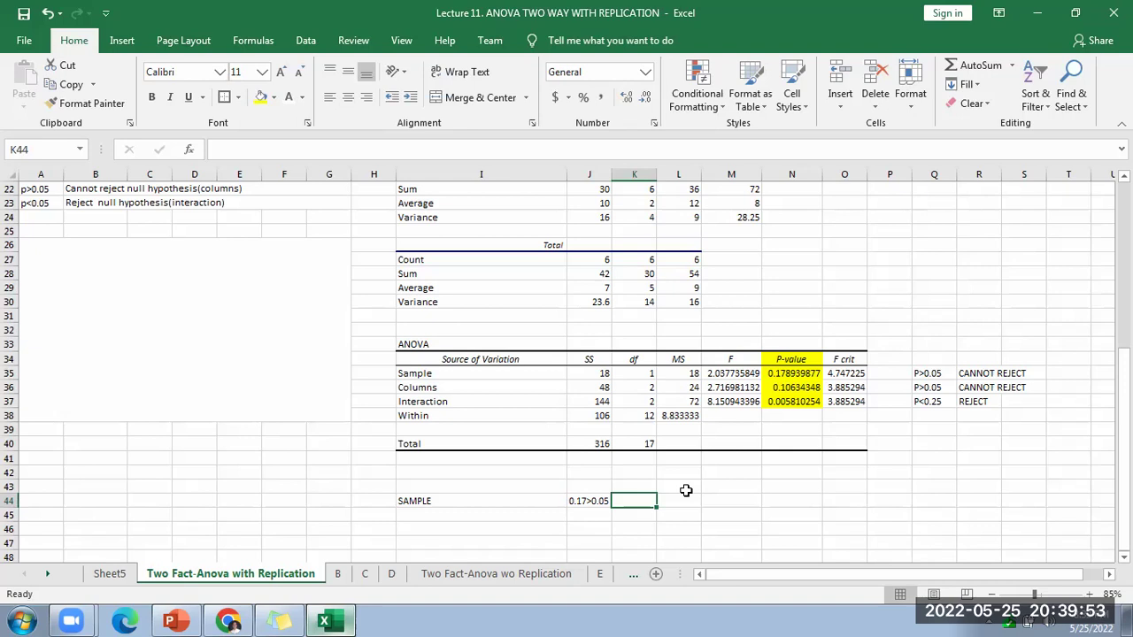
left_click(587, 503)
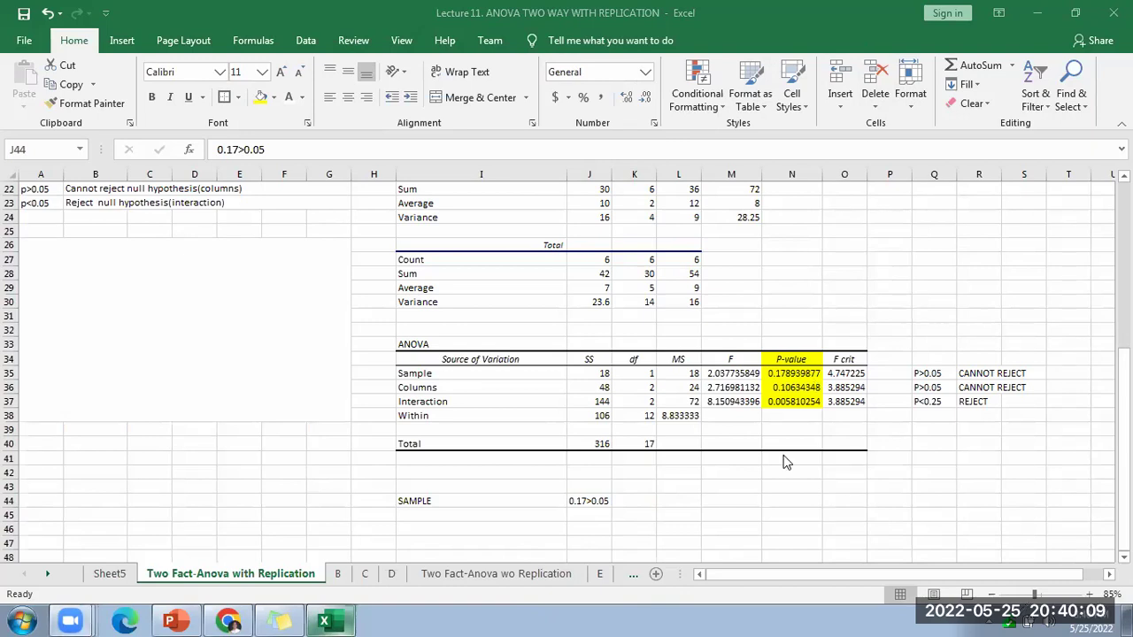
Step: Compare the Sample p-value in N35 with the SAMPLE comparison written in row 44
scroll(783, 460, "up", 5)
left_click_drag(625, 468, 601, 469)
left_click(701, 529)
left_click_drag(764, 588, 868, 583)
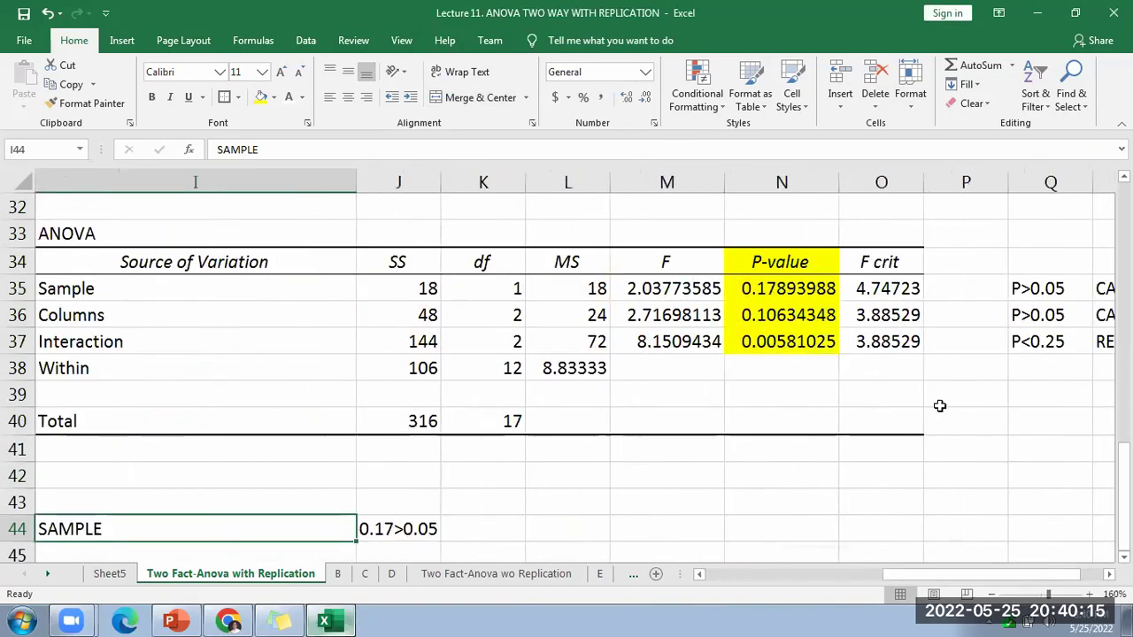
scroll(903, 516, "down", 1)
scroll(903, 518, "down", 1)
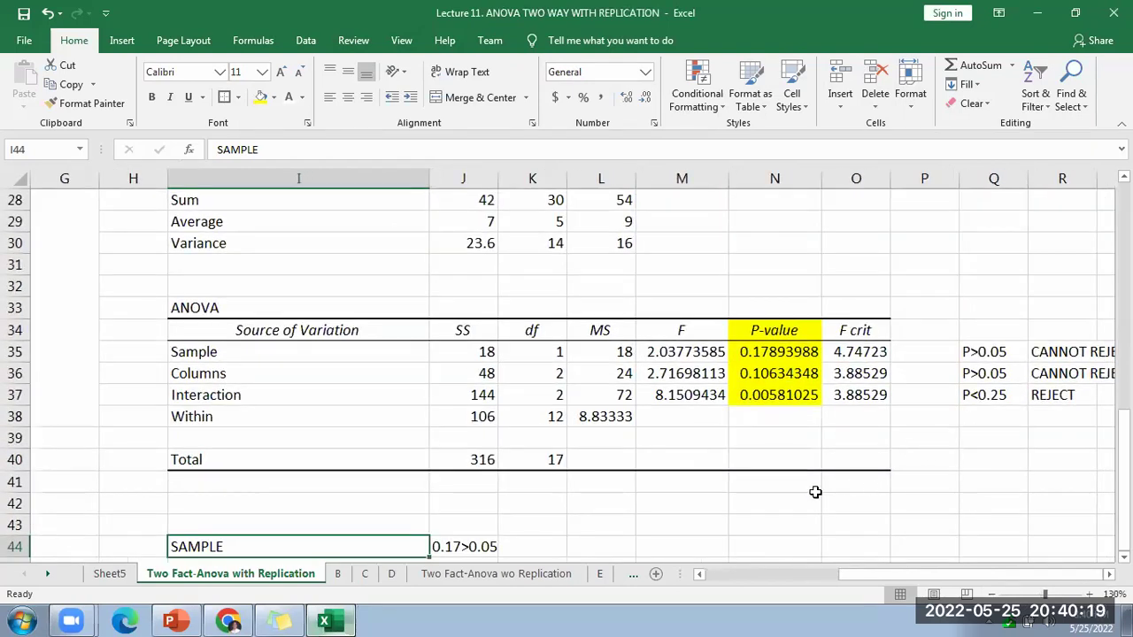
scroll(815, 492, "down", 1)
left_click(994, 574)
left_click(1029, 572)
scroll(847, 468, "right", 2)
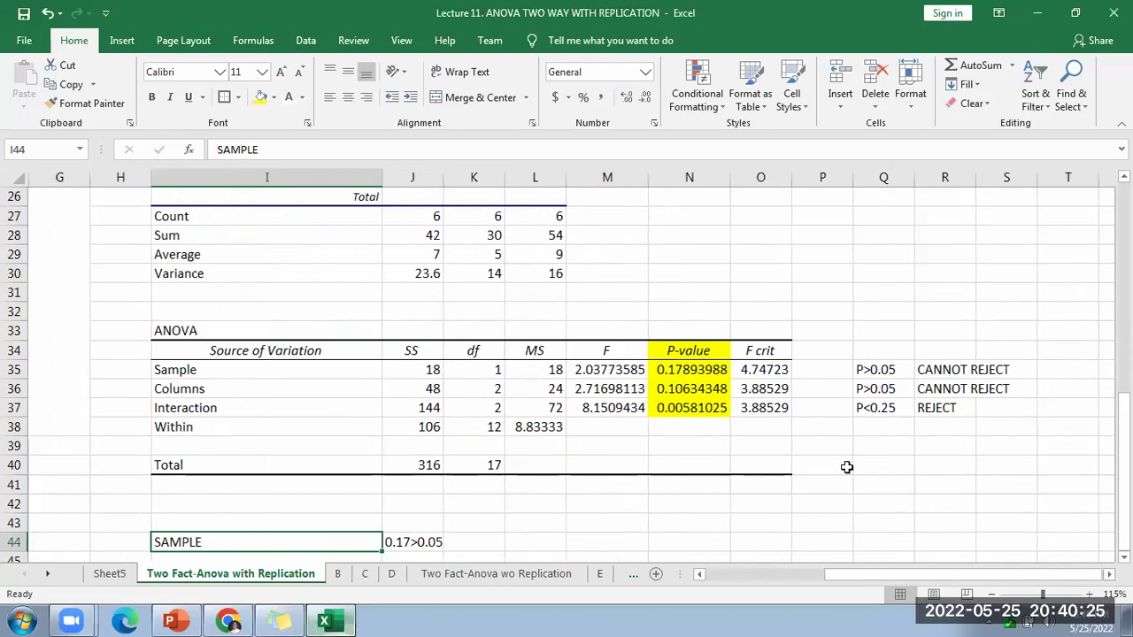
left_click(685, 370)
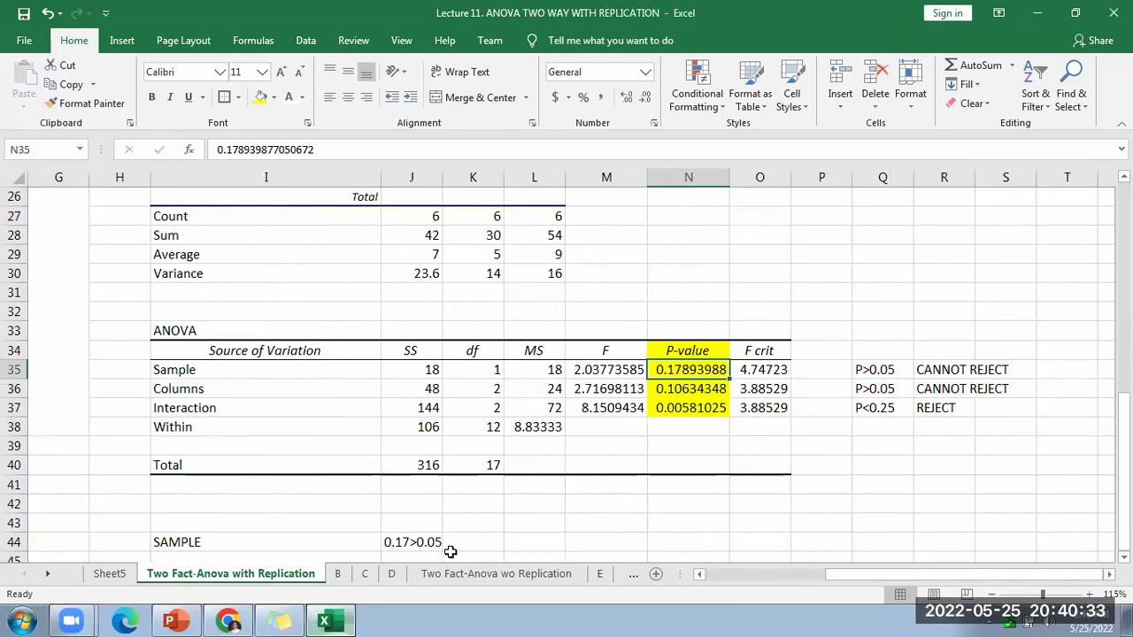
left_click(475, 541)
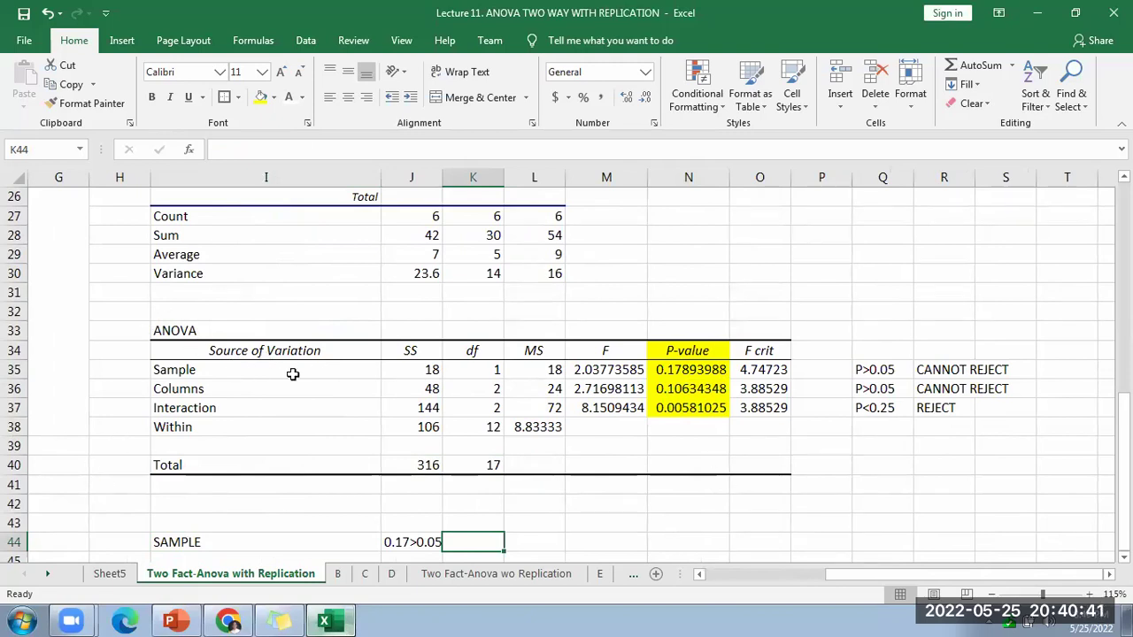
Step: Review the source data table's PATIENTS gender groups in A1:A7 and the drug headings in row 1
scroll(292, 373, "up", 3)
scroll(872, 575, "left", 3)
scroll(158, 320, "up", 4)
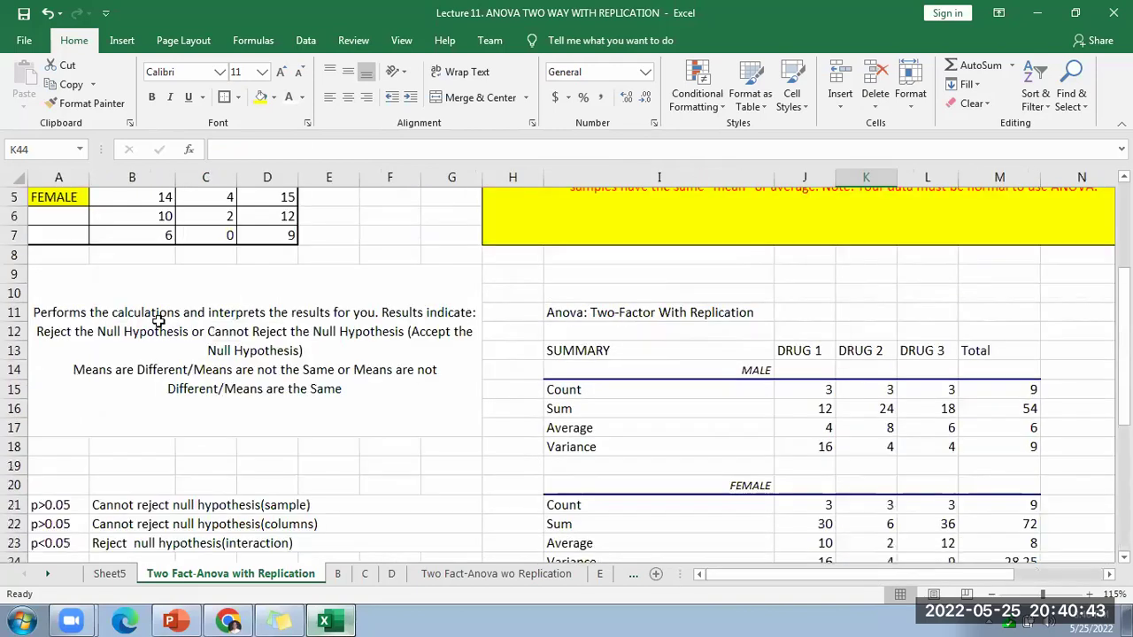
scroll(157, 321, "up", 2)
left_click_drag(45, 190, 73, 307)
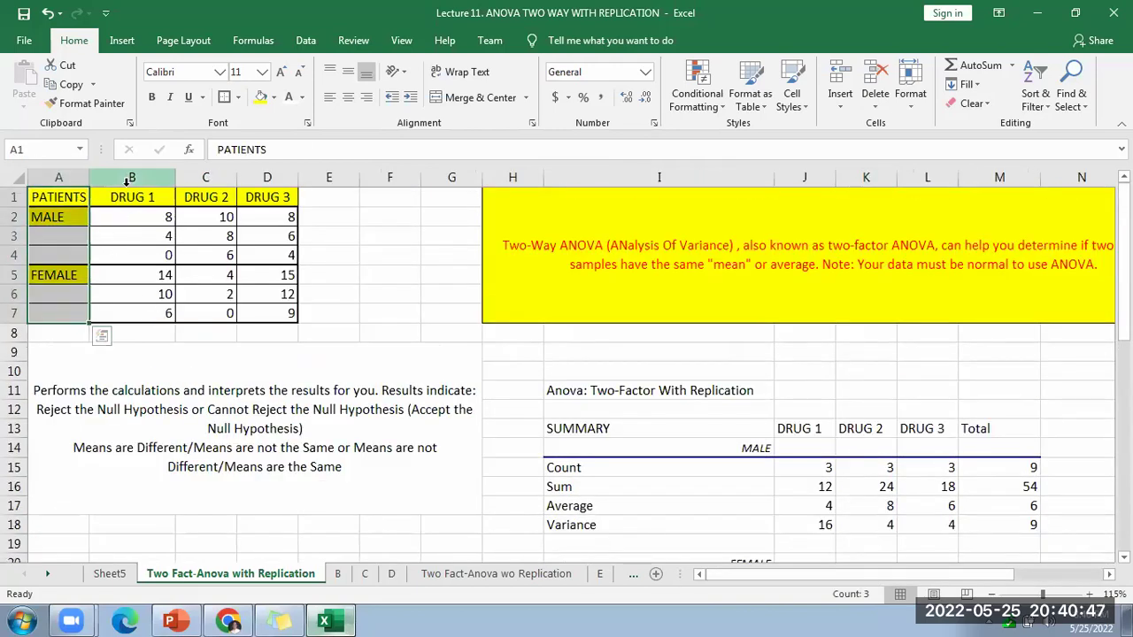
left_click(77, 196)
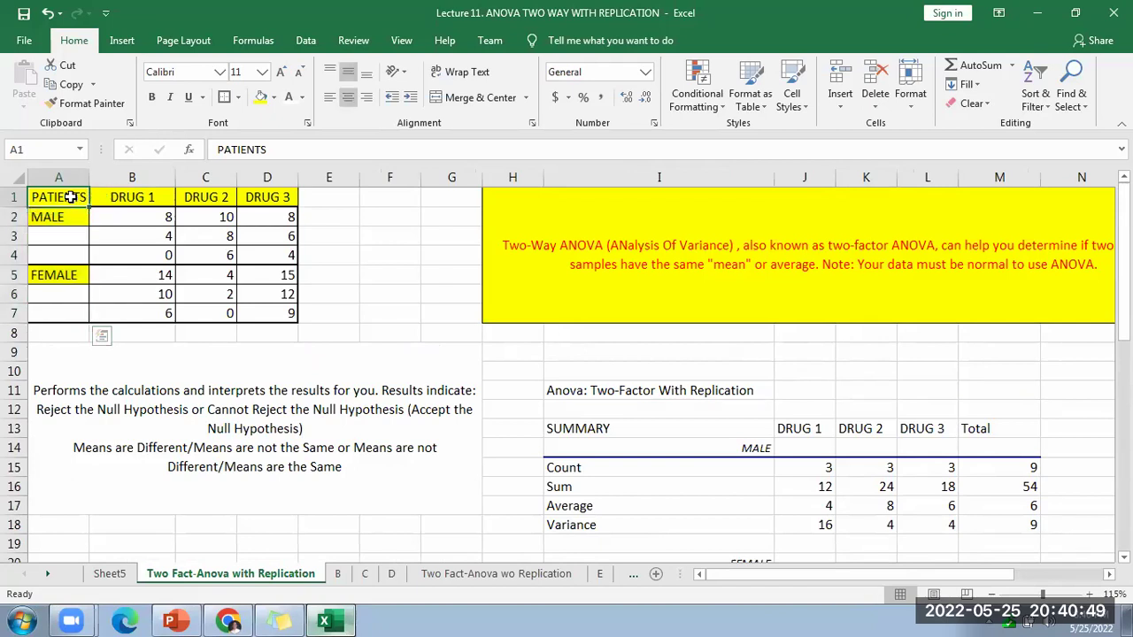
left_click_drag(59, 196, 265, 203)
left_click_drag(55, 194, 60, 296)
left_click(62, 191)
Step: Enter the decision CANNOT REJECT NULL HYPOTHESIS in K44 beside the SAMPLE comparison
scroll(1036, 496, "down", 11)
scroll(1029, 514, "down", 2)
scroll(822, 405, "up", 3)
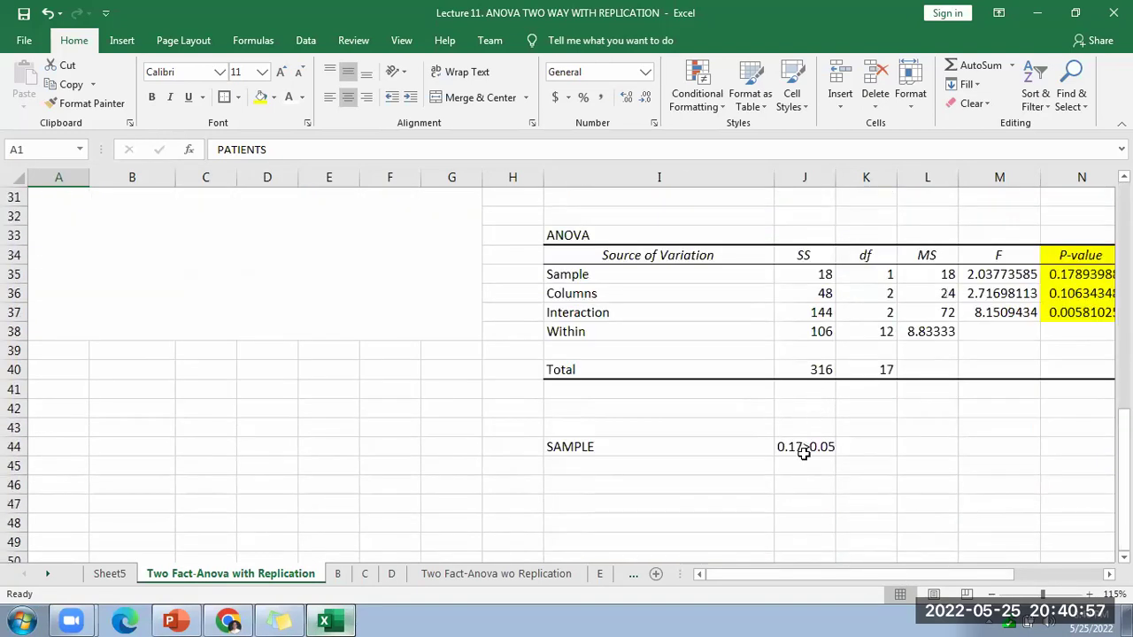
left_click(801, 446)
left_click(872, 451)
type("CA")
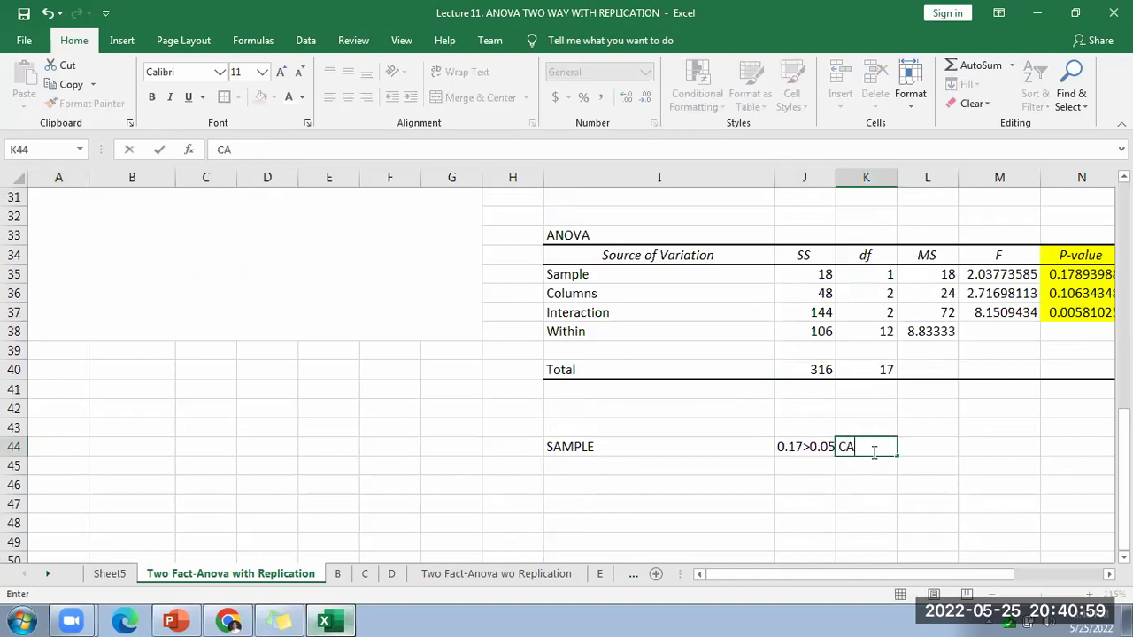
type("NNOT RE")
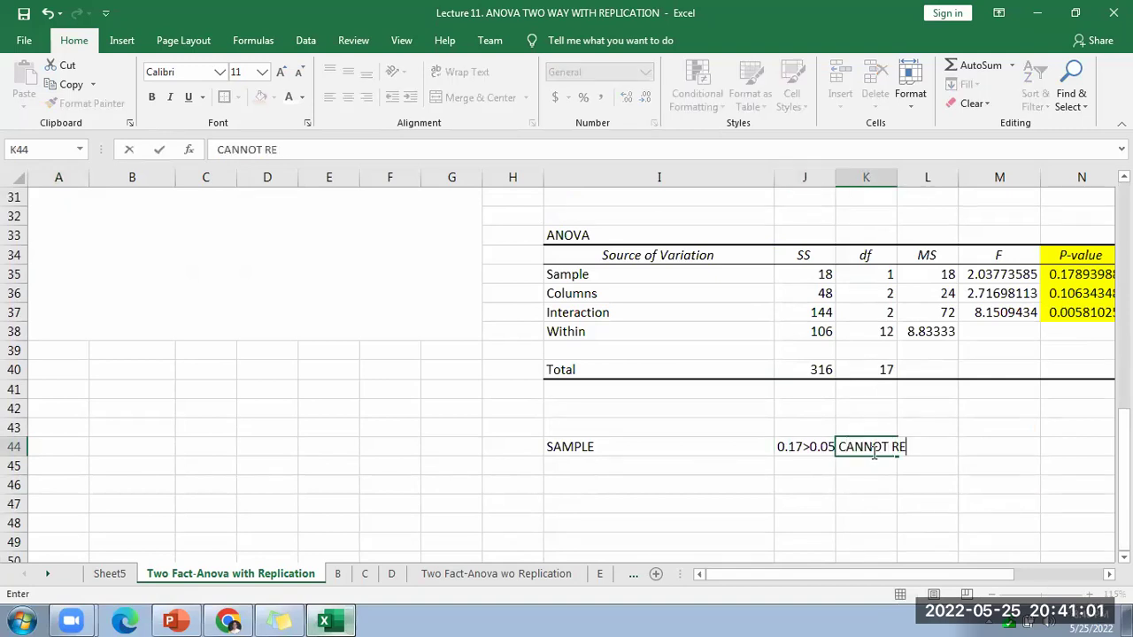
type("JECT NULL")
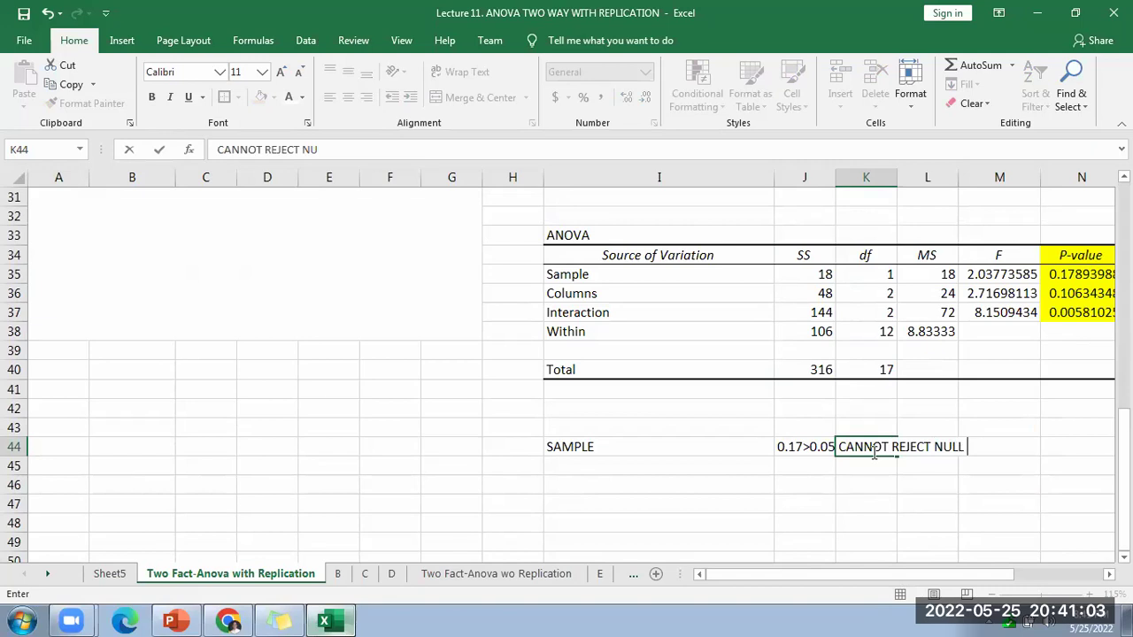
type(" HYPOTHESIS")
left_click(868, 488)
Step: Label I45 as COLUMNS, enter the comparison 0.10>0.05 in J45, and highlight the ANOVA table's Columns row 36
left_click(595, 466)
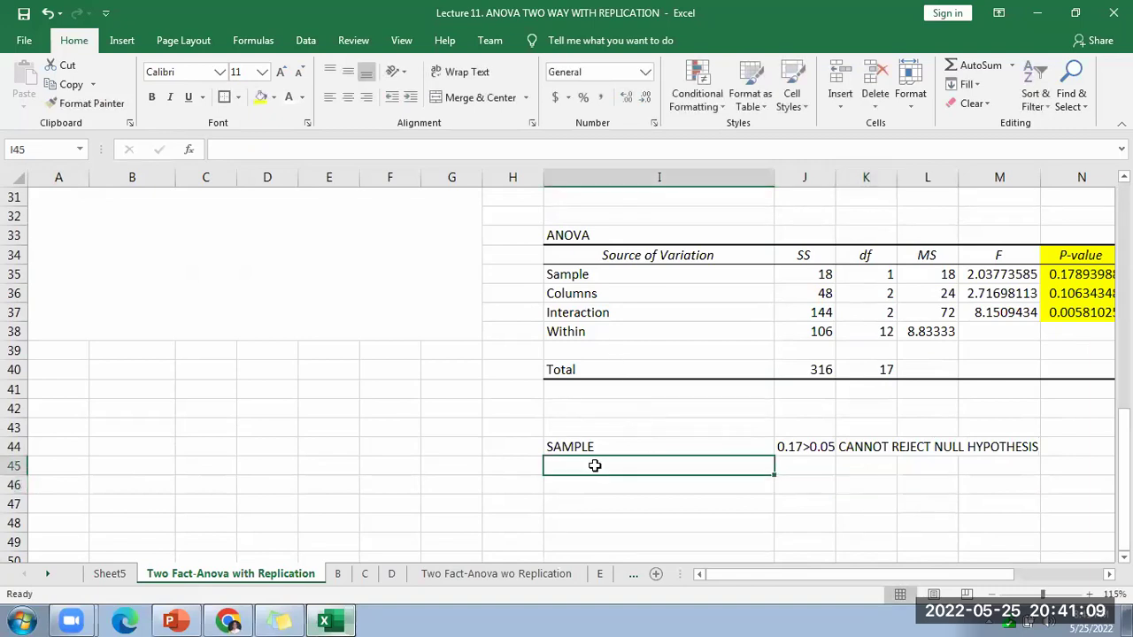
type("COLUMNS")
left_click_drag(832, 574, 896, 574)
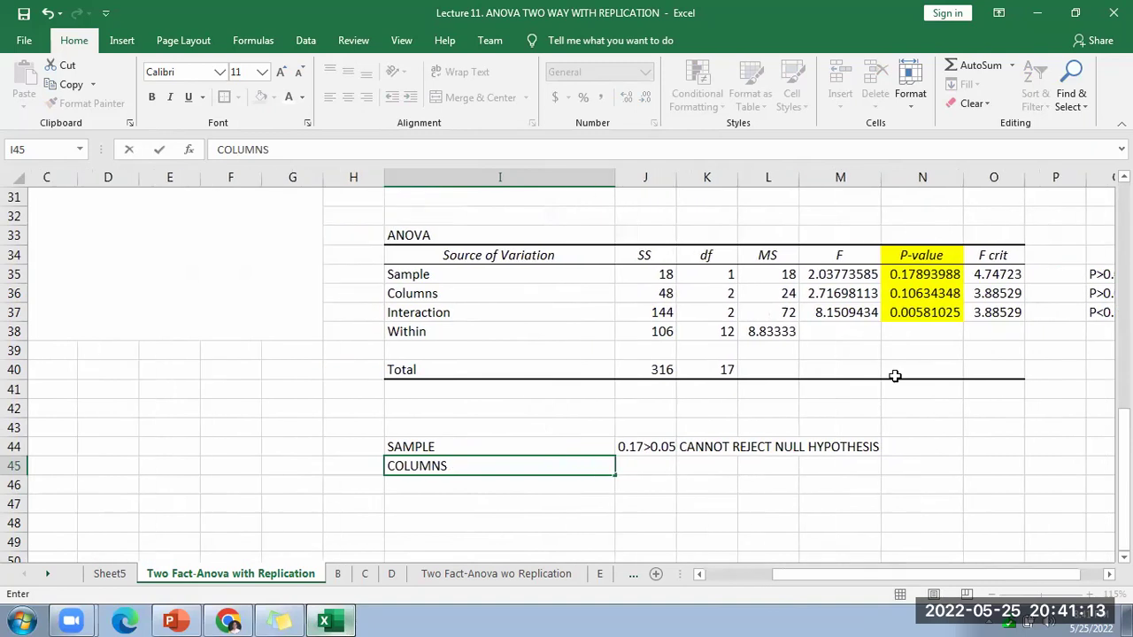
left_click(584, 470)
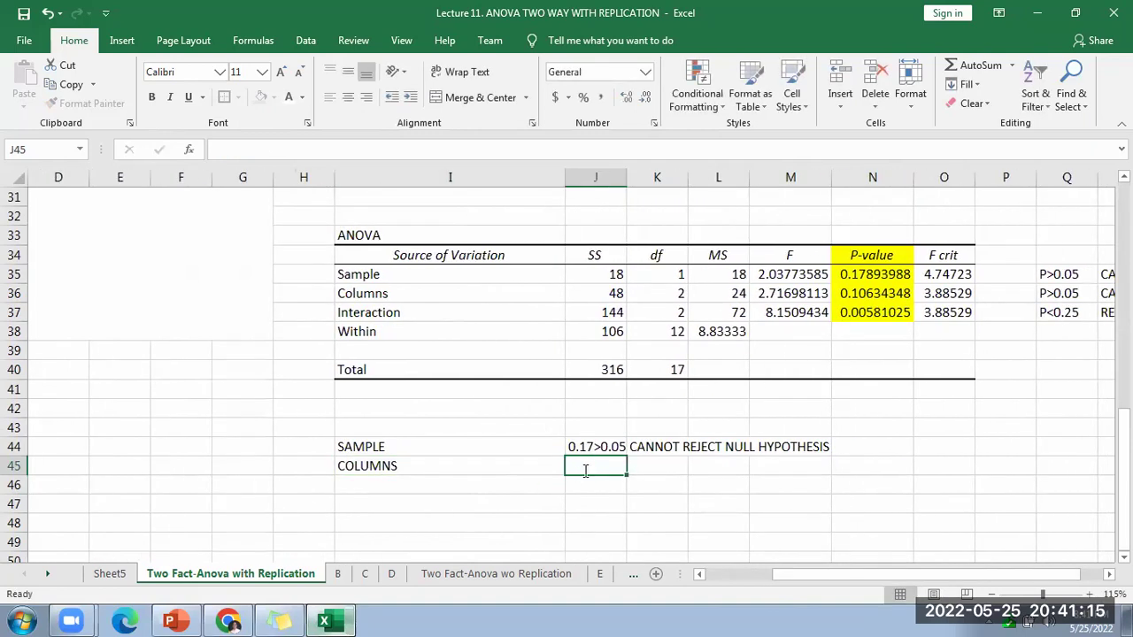
type("0.10")
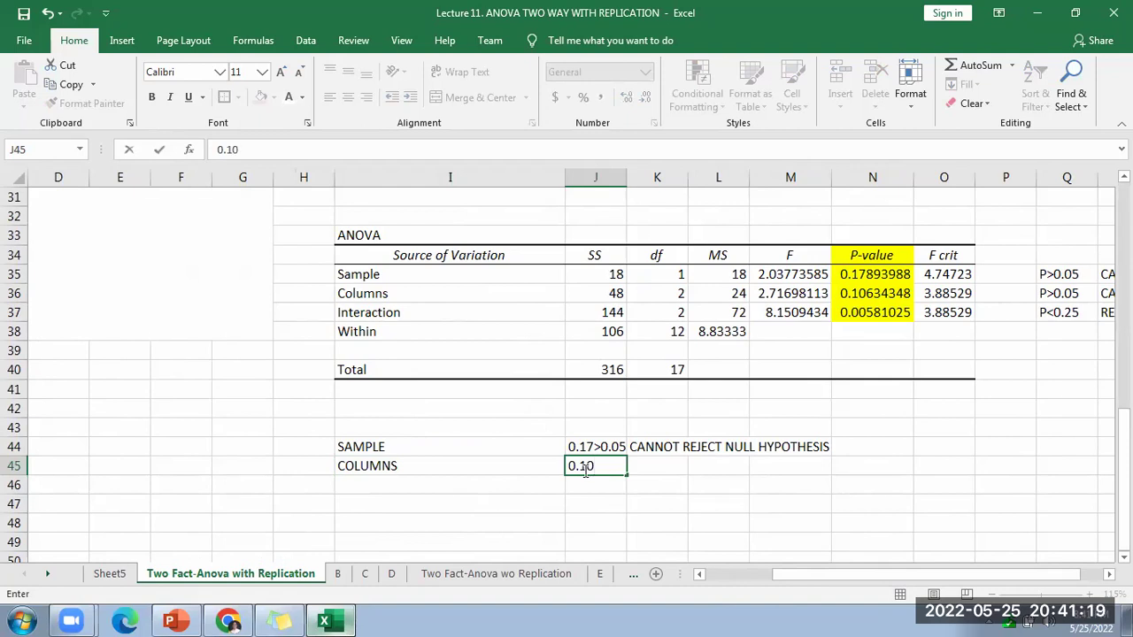
type(">0.05")
left_click_drag(905, 584, 1041, 583)
scroll(858, 470, "right", 3)
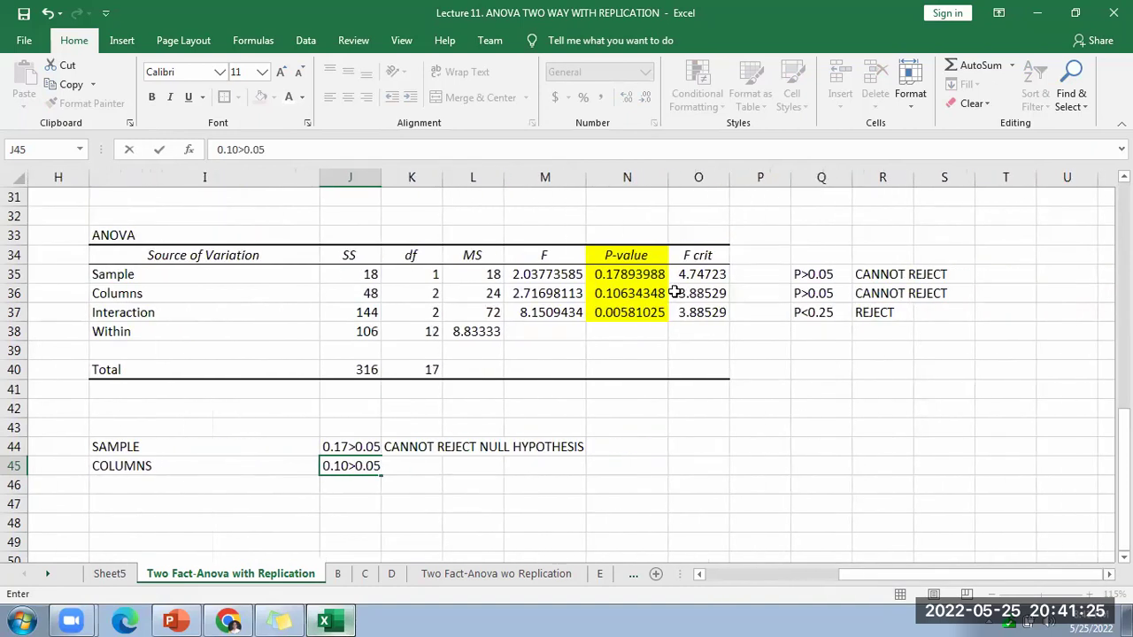
left_click(14, 294)
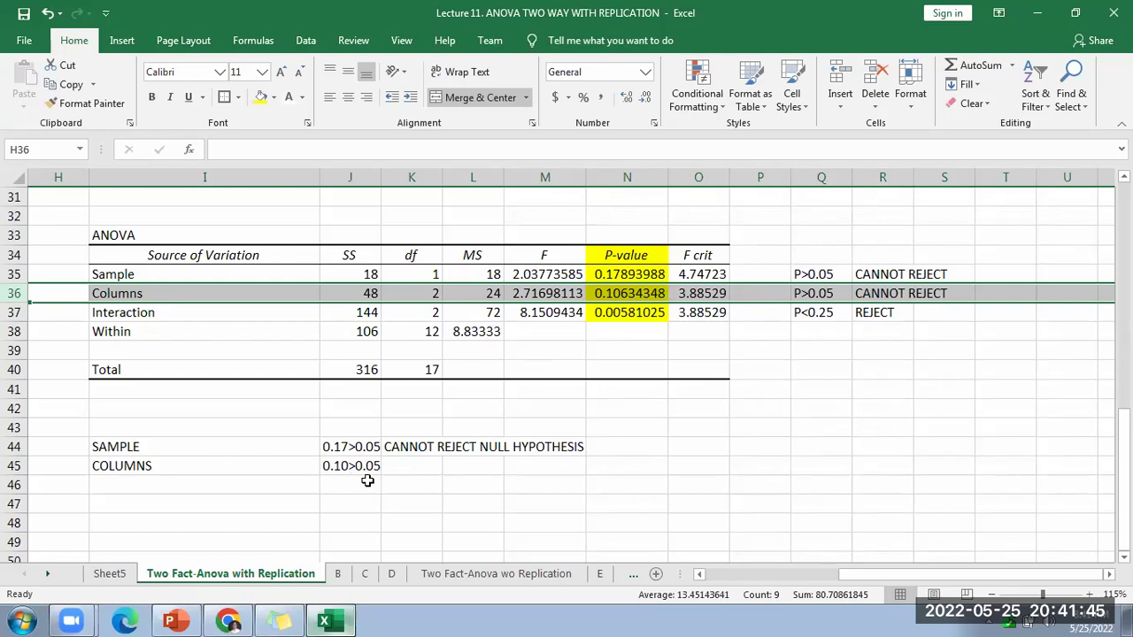
Step: Copy the CANNOT REJECT NULL HYPOTHESIS decision from K44 into K45 for the COLUMNS row
left_click(421, 467)
left_click(405, 446)
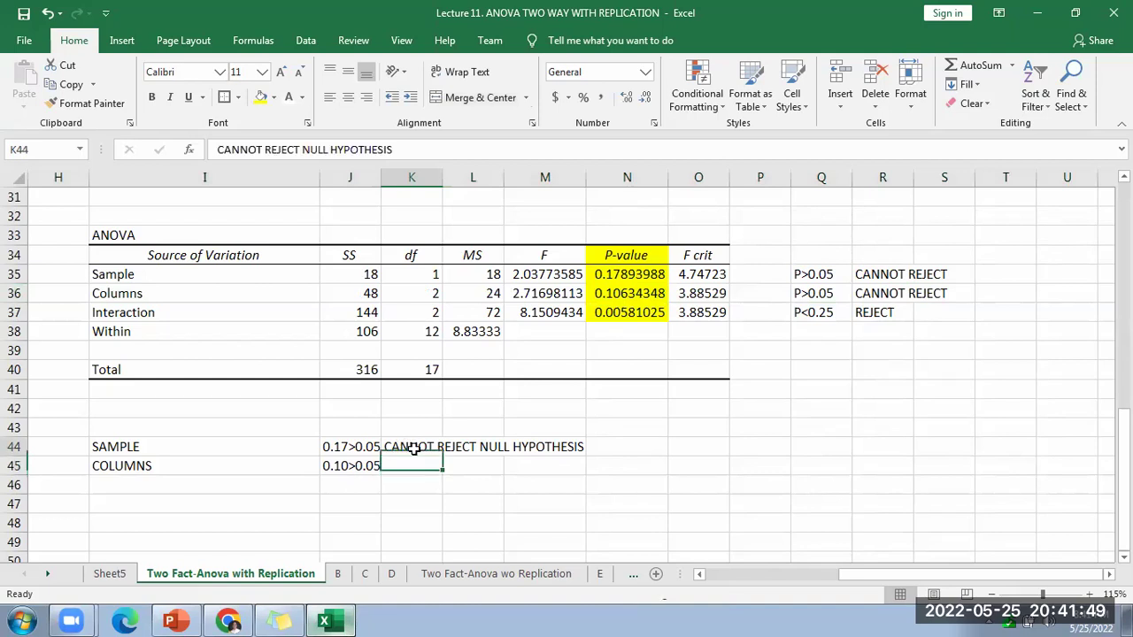
key("ctrl+c")
left_click(400, 467)
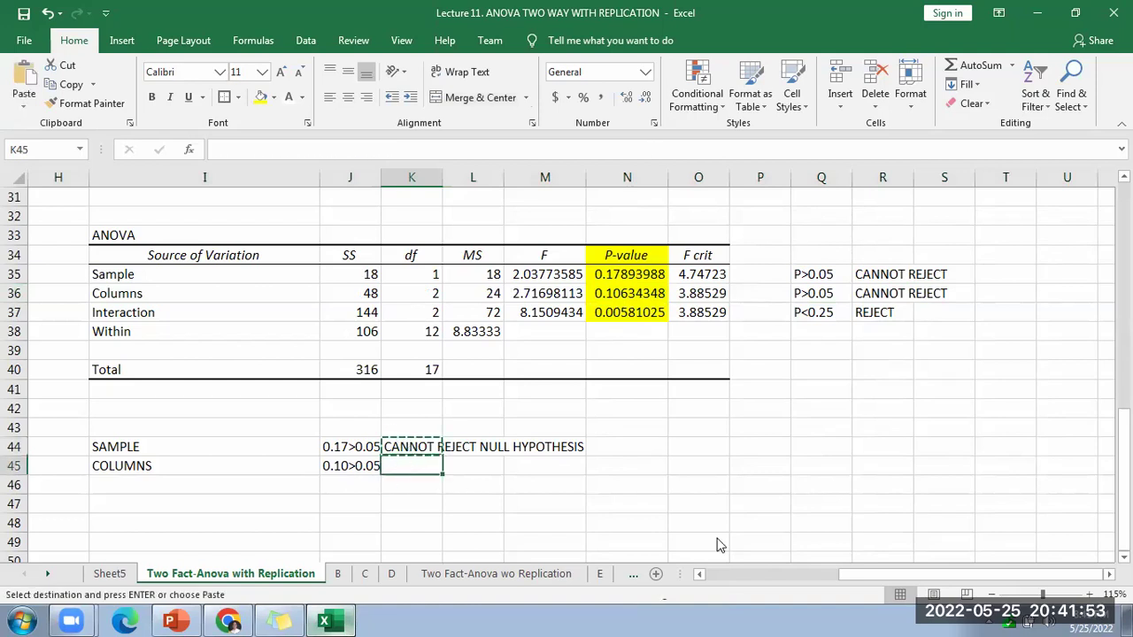
key("ctrl+v")
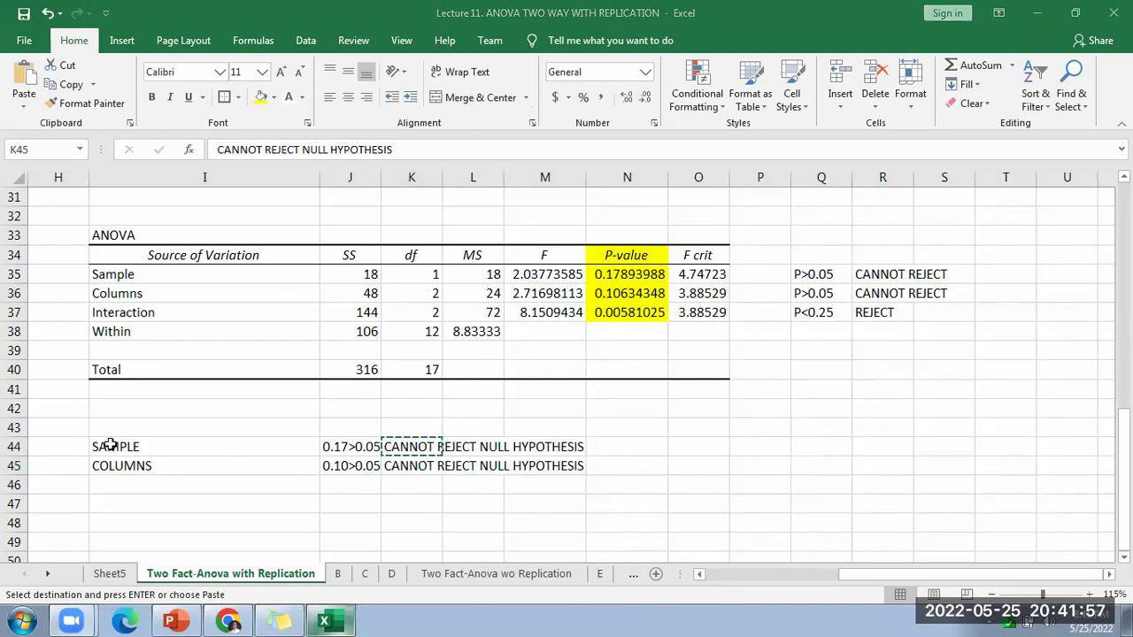
Step: Label I46 as INTERACTION and enter the comparison 0.005<0.05 in J46
left_click(149, 487)
type("INTERACTION")
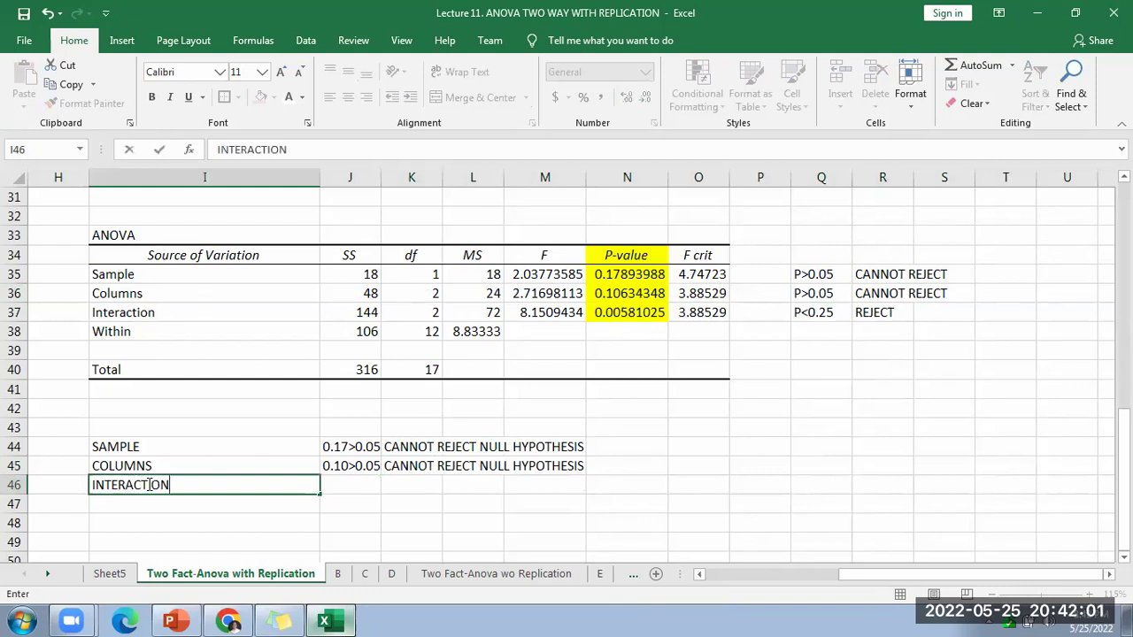
left_click(227, 528)
left_click(372, 484)
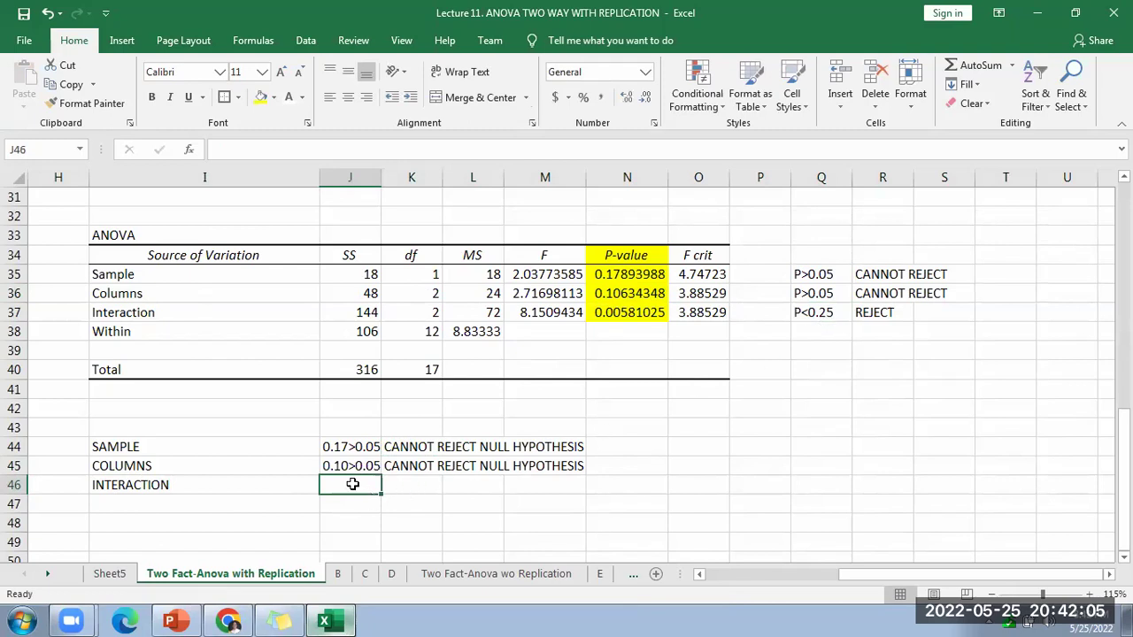
type("0.00")
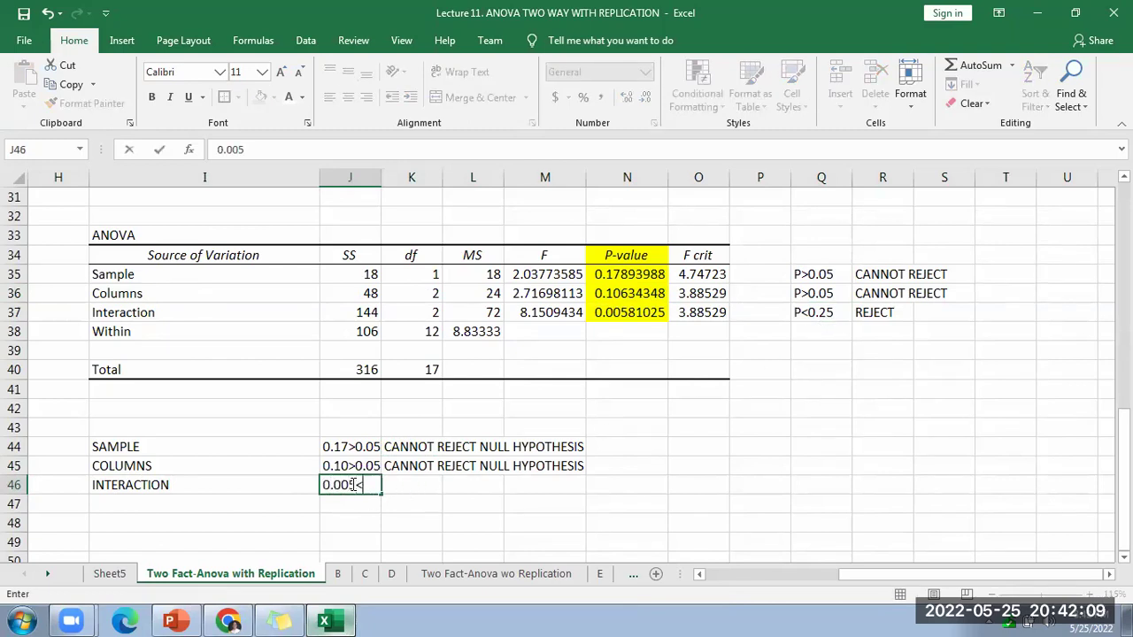
type("5<0.2")
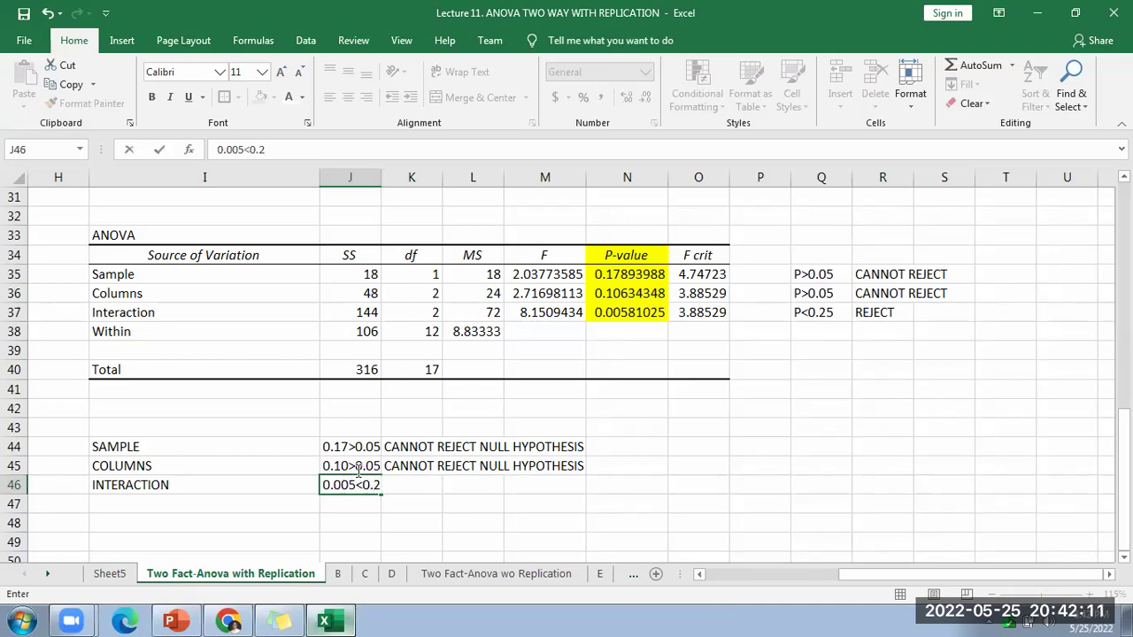
Step: Correct the Interaction comparison in Q37 to P<0.05
double_click(836, 316)
key("BackSpace")
key("BackSpace")
type("05")
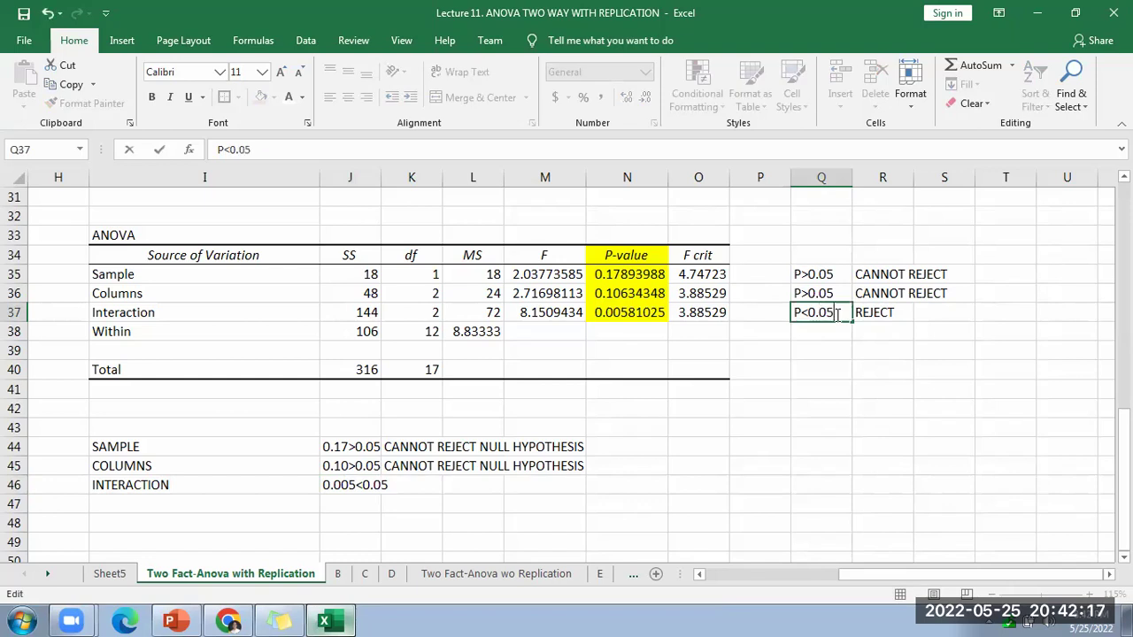
left_click(433, 503)
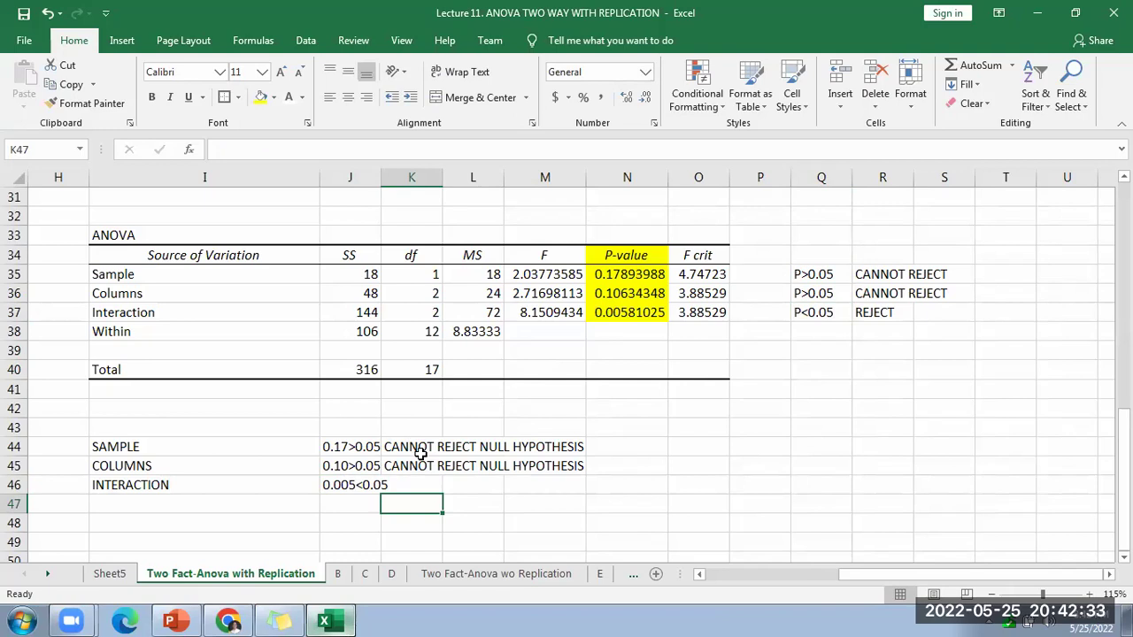
Step: Review the source data headings in row 1 and the SAMPLE, COLUMNS and INTERACTION labels in I44:I46
left_click_drag(905, 579, 797, 577)
scroll(174, 316, "up", 2)
scroll(174, 316, "up", 8)
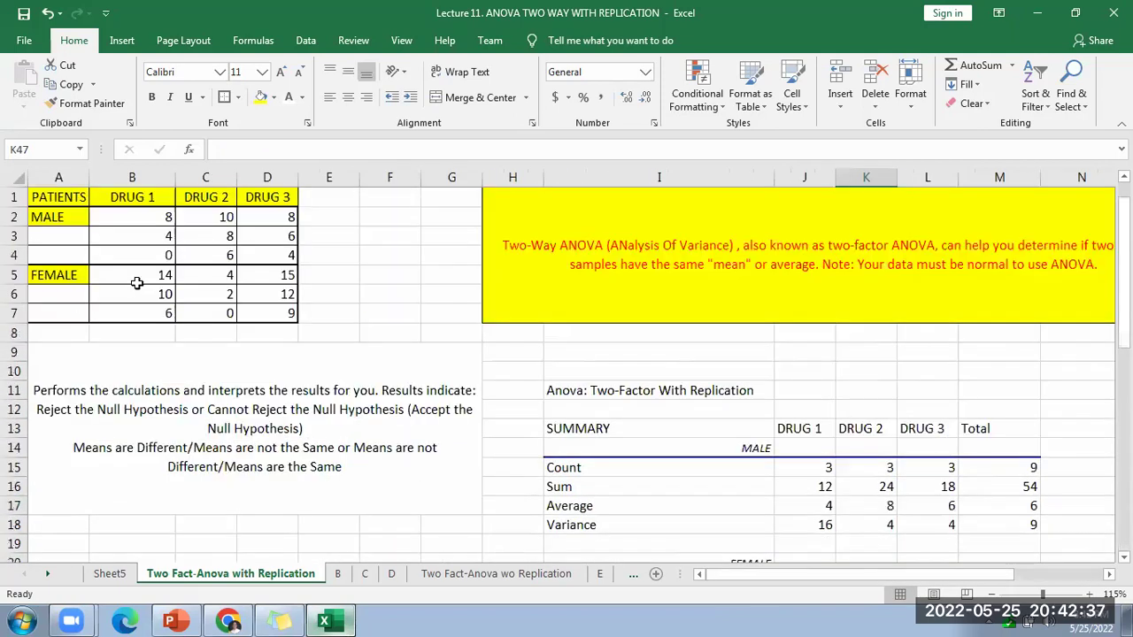
left_click_drag(67, 200, 238, 200)
scroll(929, 549, "down", 3)
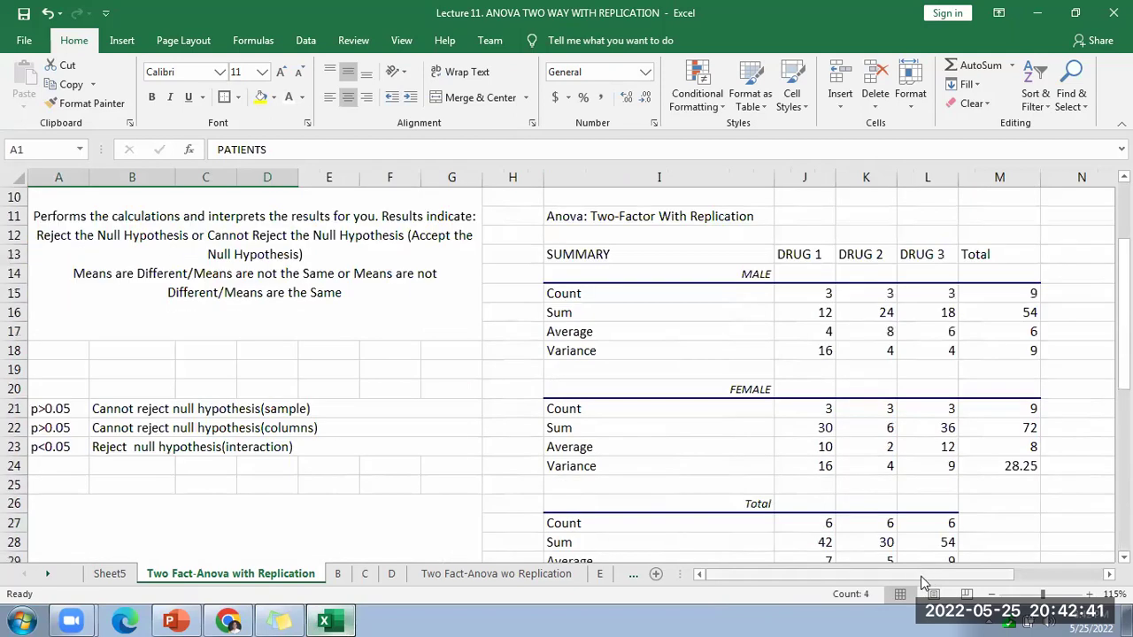
scroll(974, 575, "right", 3)
scroll(933, 490, "down", 8)
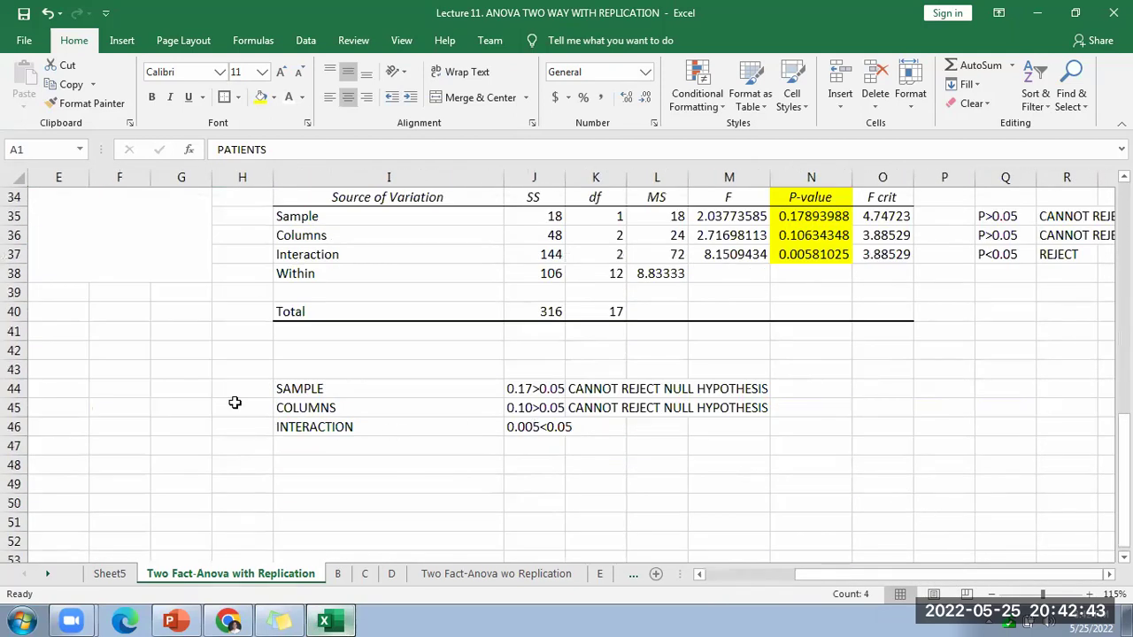
scroll(316, 434, "up", 1)
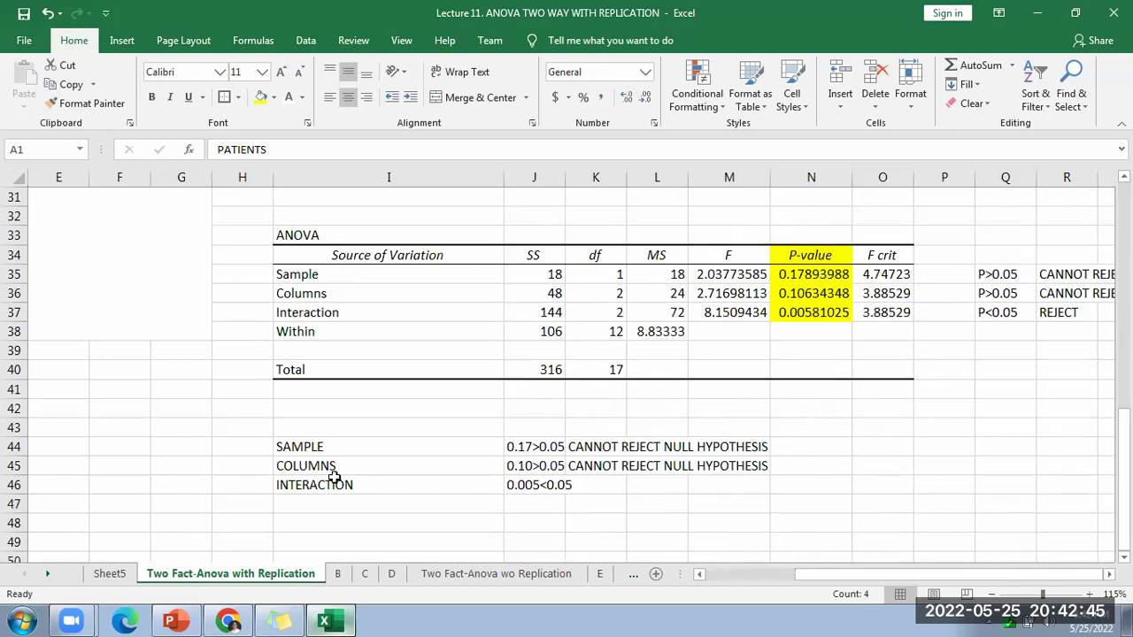
left_click_drag(286, 448, 308, 483)
Step: Go through the Anova: Two-Factor With Replication setup with input range A1:D7 and 3 rows per sample, without running it
scroll(519, 367, "up", 10)
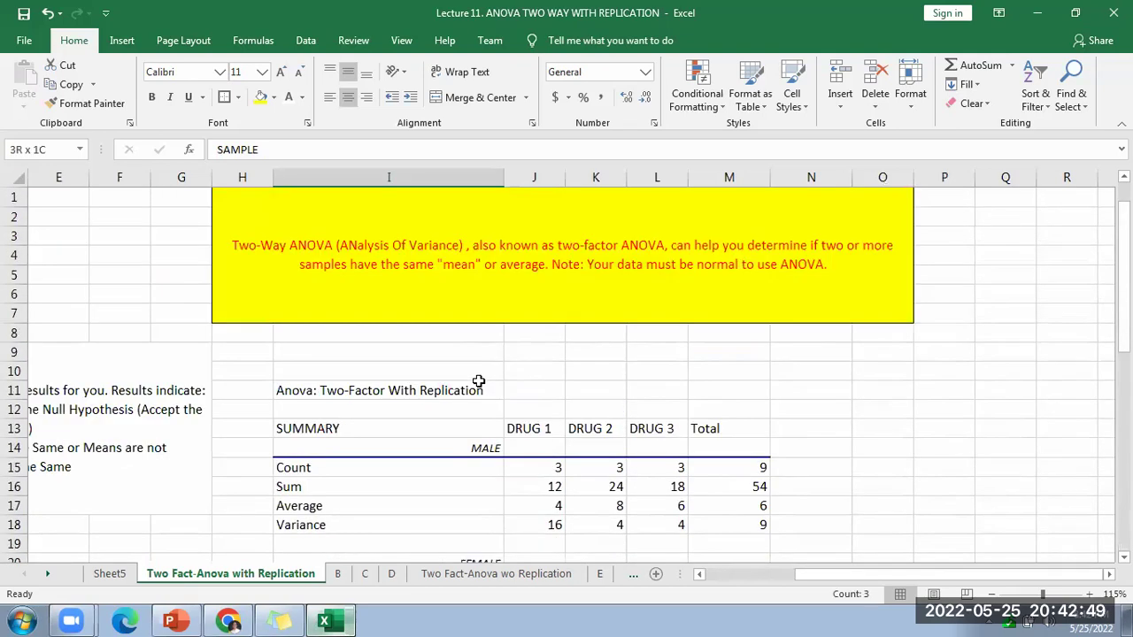
scroll(905, 584, "left", 4)
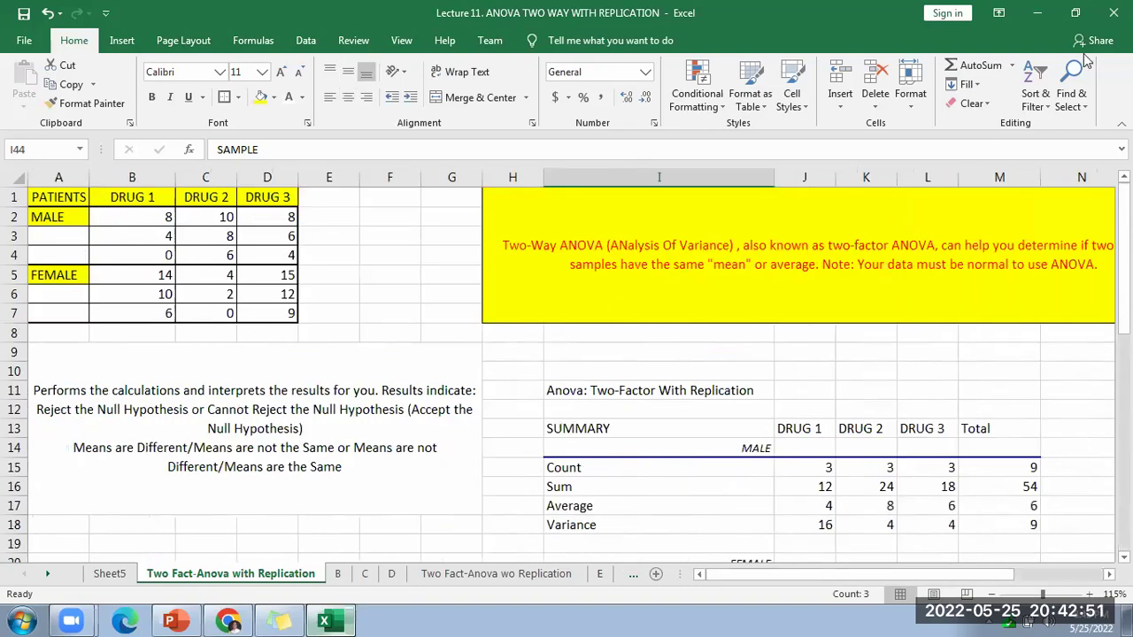
left_click(305, 40)
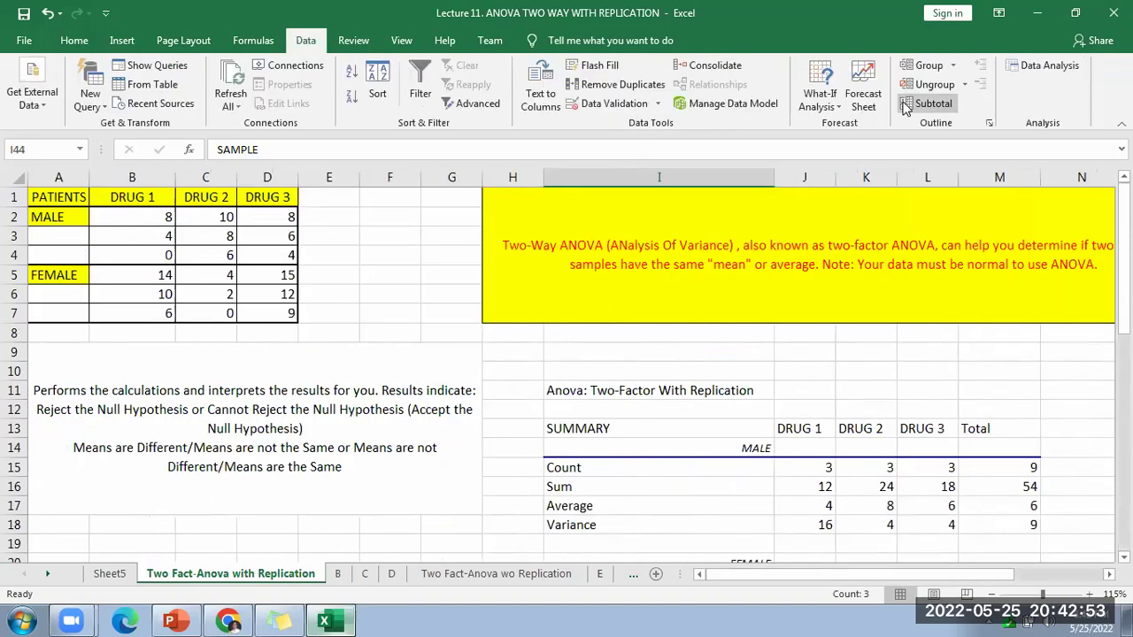
left_click(1045, 68)
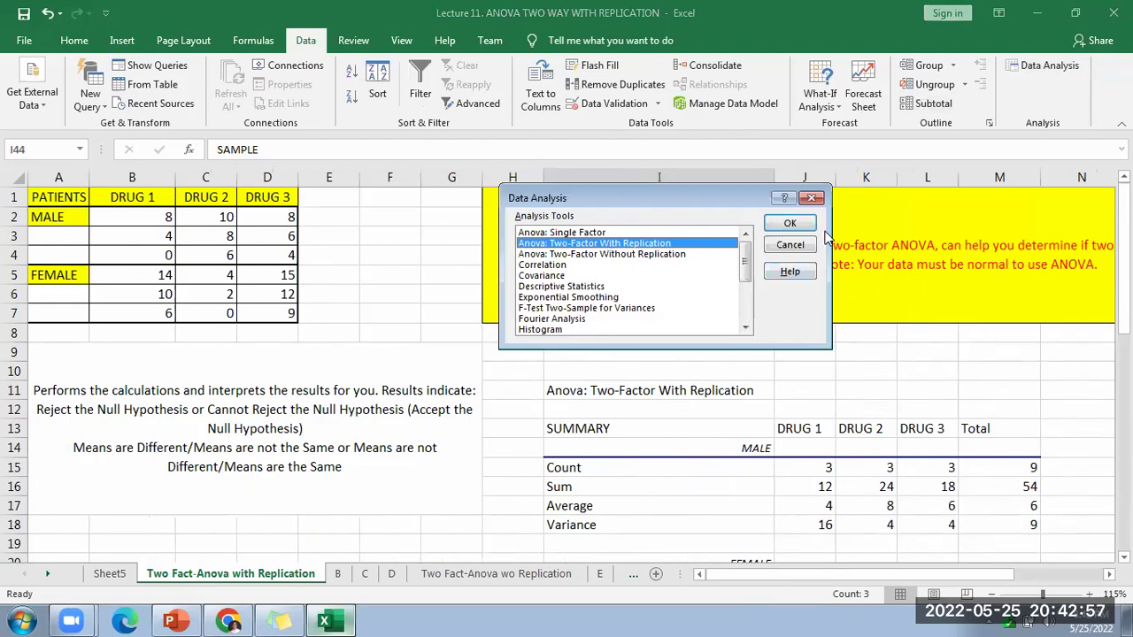
left_click(789, 223)
left_click(733, 215)
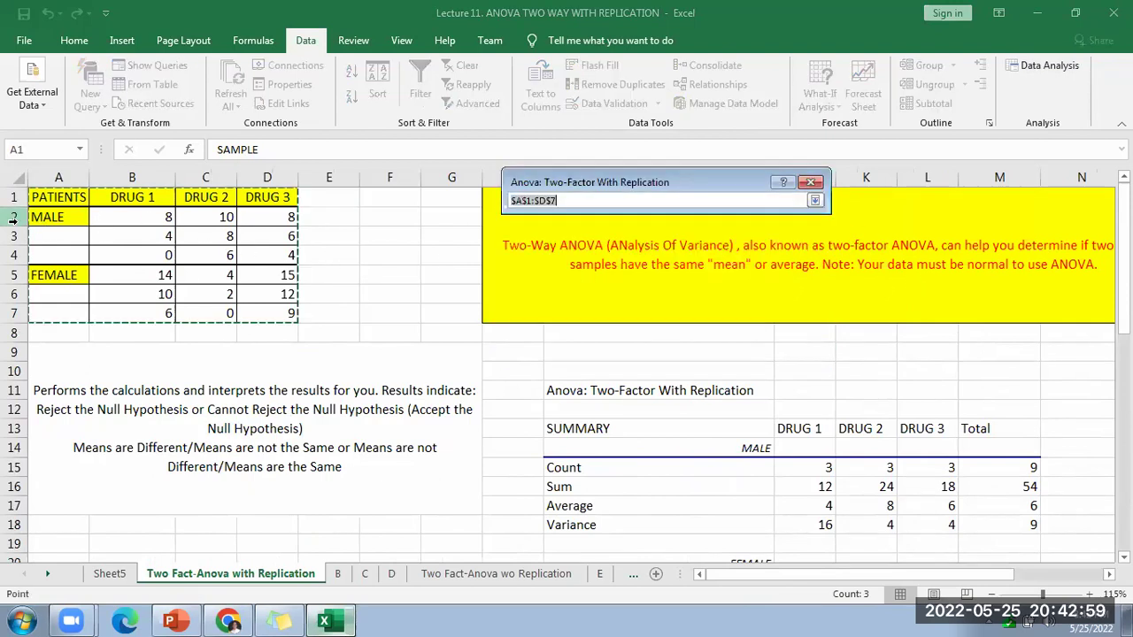
left_click_drag(53, 197, 268, 312)
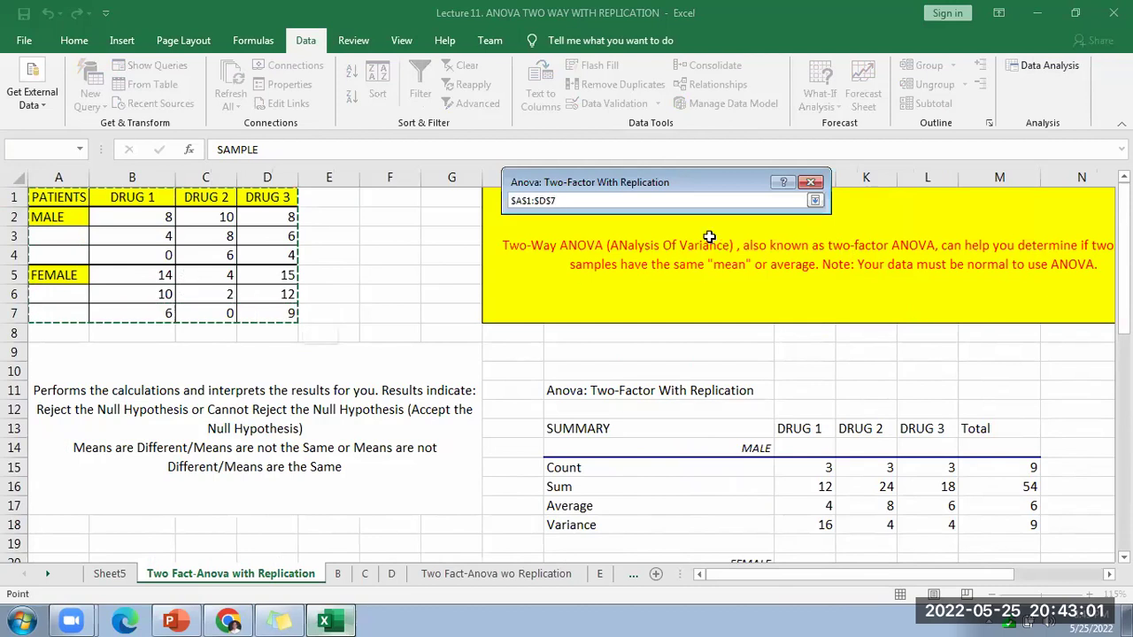
left_click(815, 202)
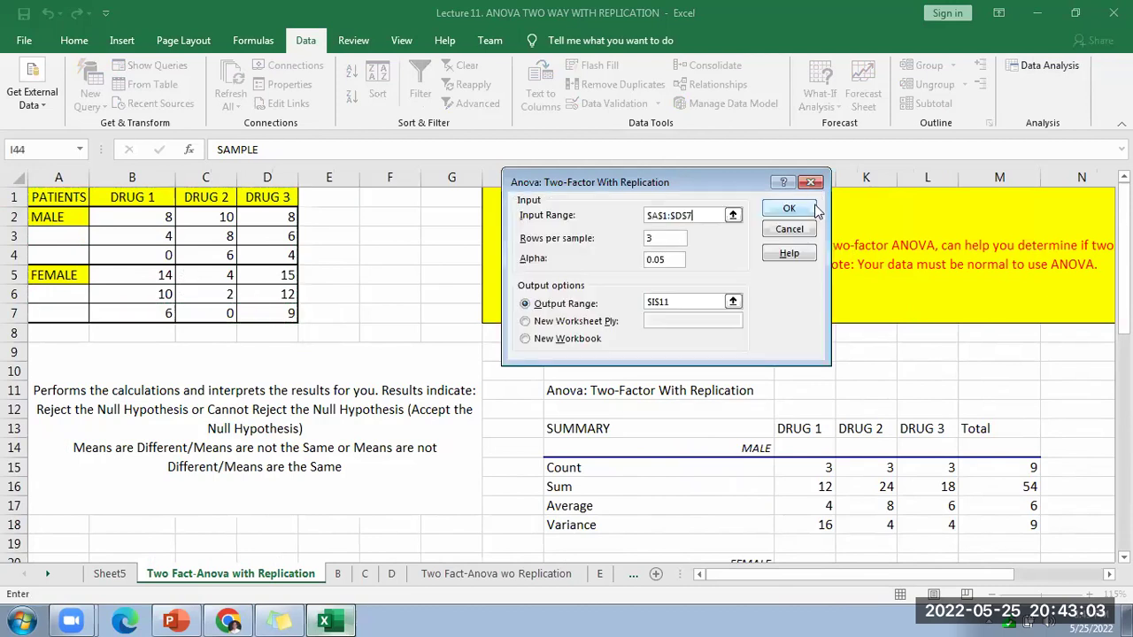
left_click(657, 239)
type("3")
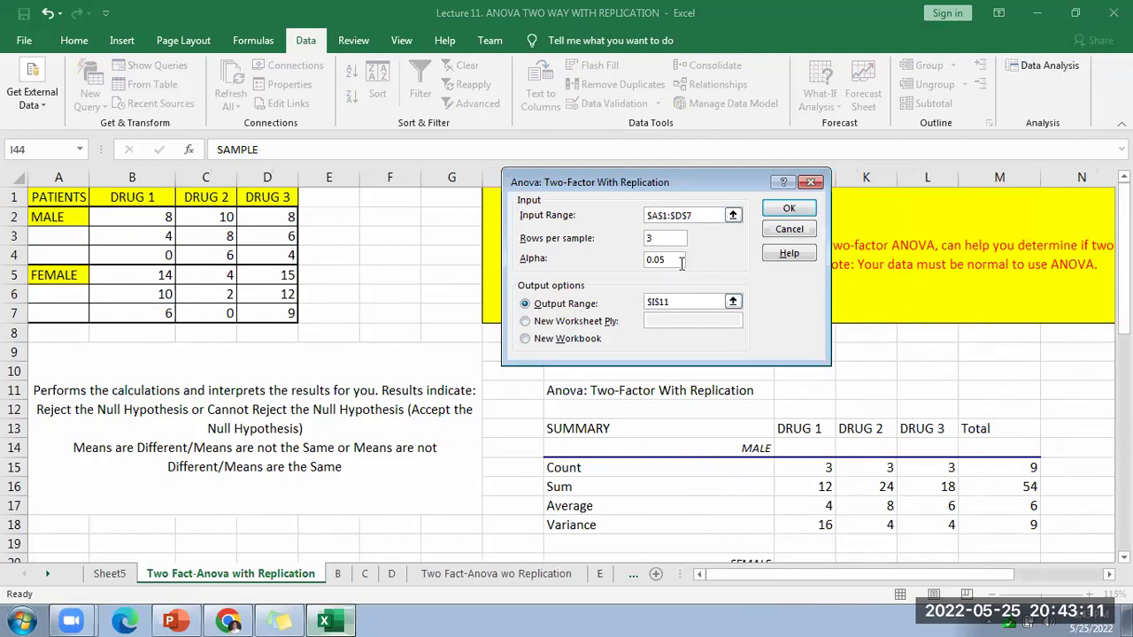
left_click(810, 182)
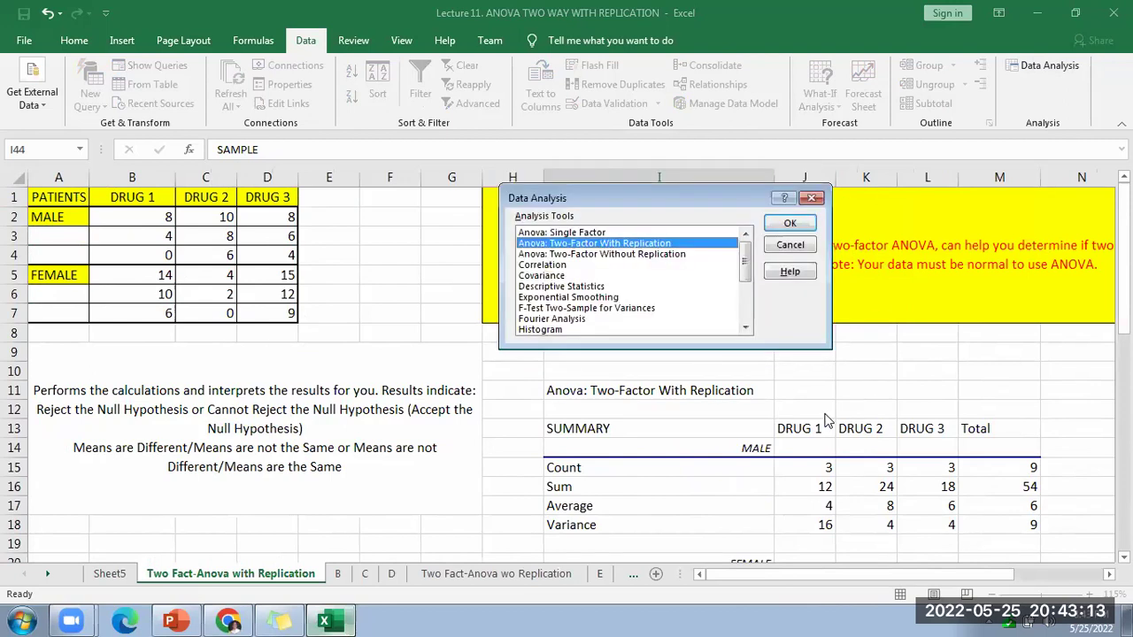
left_click(791, 246)
Step: Examine the Sample, Columns and Interaction rows of the ANOVA table with their reject decisions in I35:S37
scroll(947, 478, "down", 7)
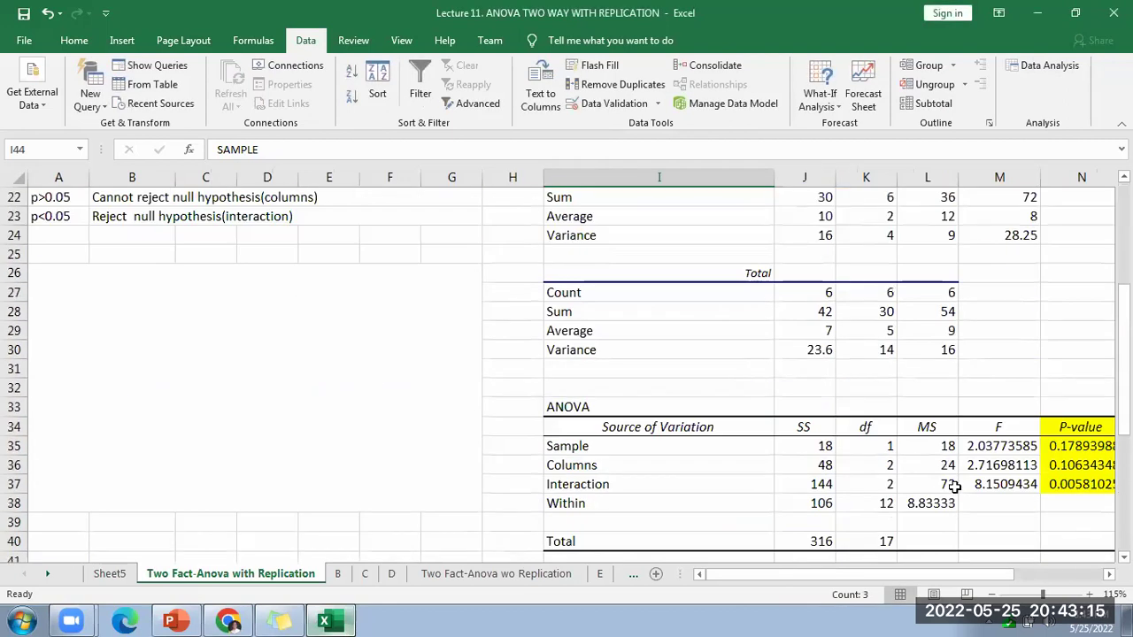
scroll(952, 486, "down", 4)
left_click_drag(897, 574, 897, 532)
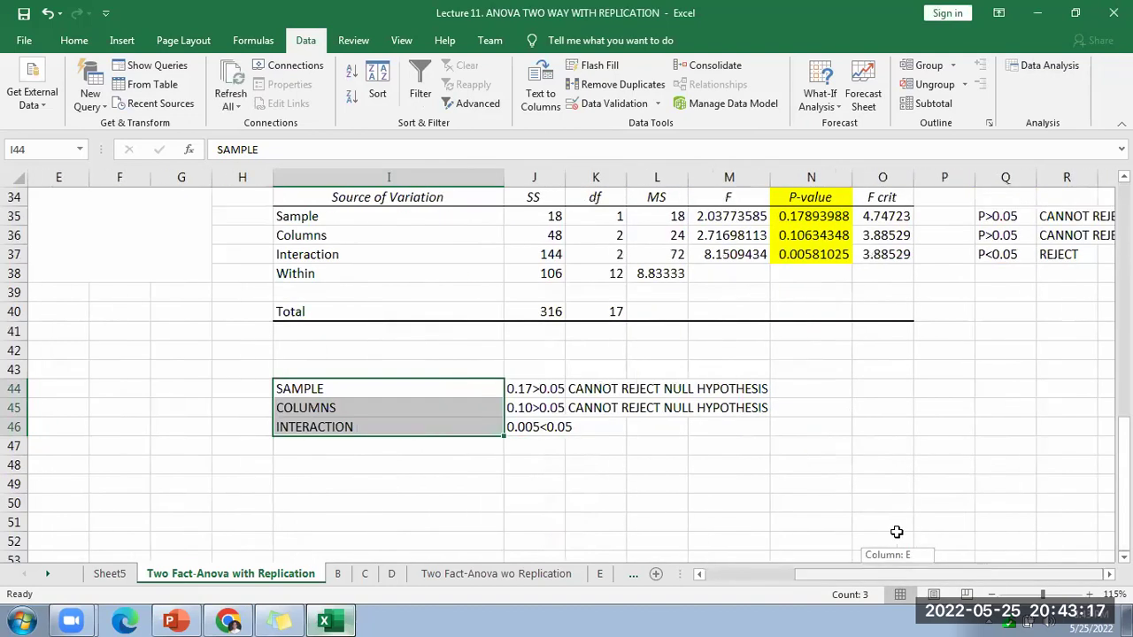
scroll(896, 532, "up", 2)
left_click_drag(290, 332, 926, 370)
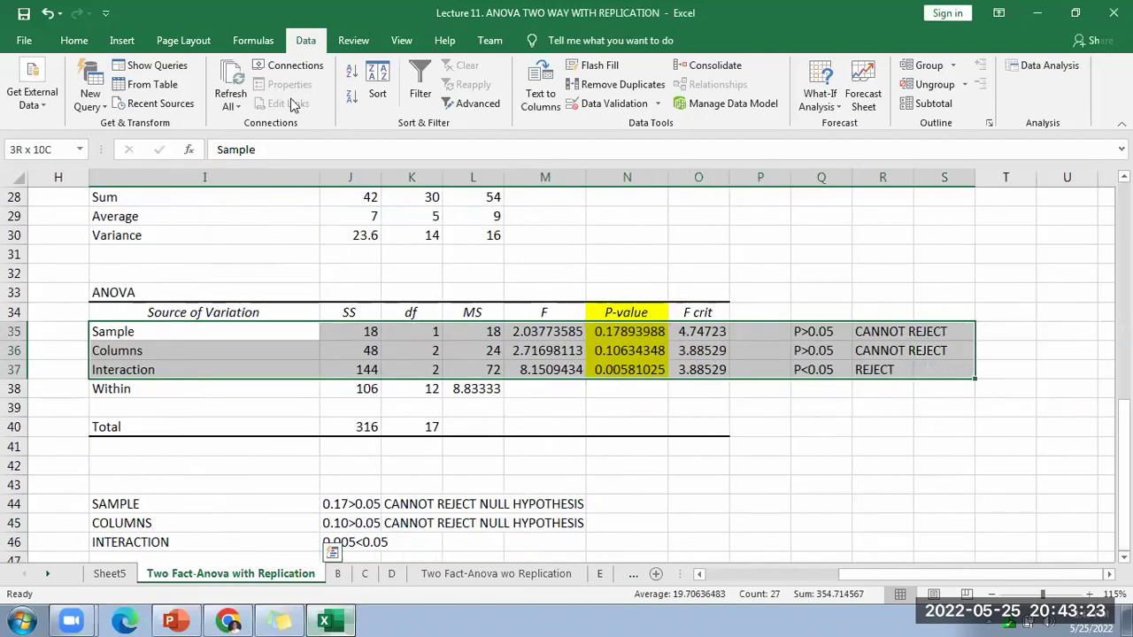
Step: Fill the Sample, Columns and Interaction rows of the ANOVA table in I35:S37 with yellow
left_click(74, 40)
left_click(261, 96)
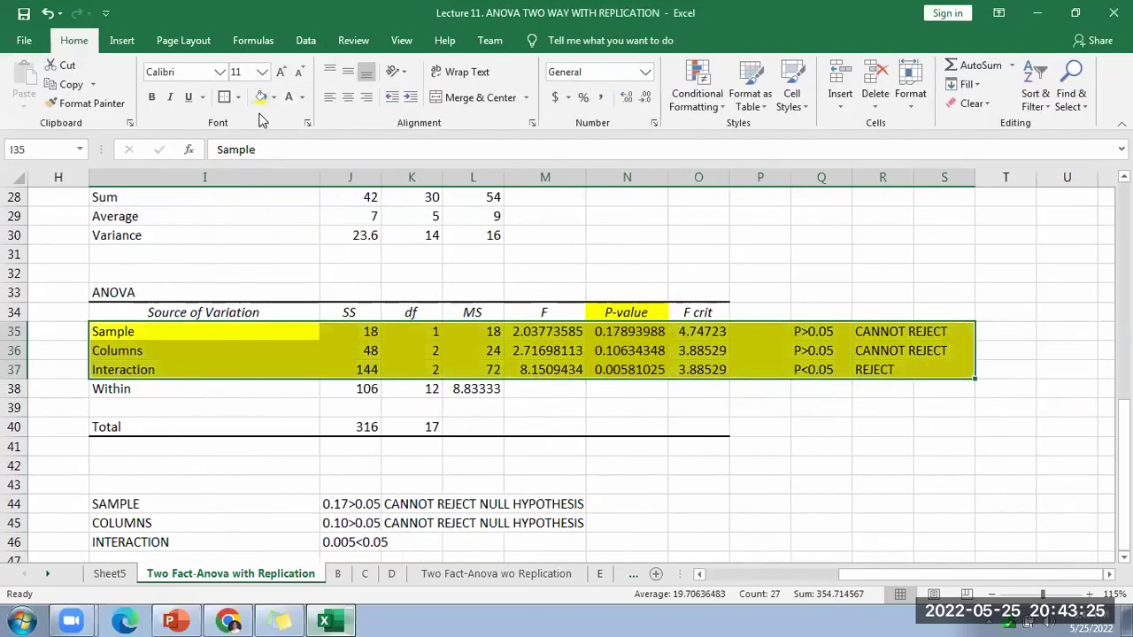
left_click(607, 466)
Step: Apply all borders to the p-value comparisons and reject decisions in Q35:S37
left_click_drag(819, 330, 939, 369)
left_click(237, 96)
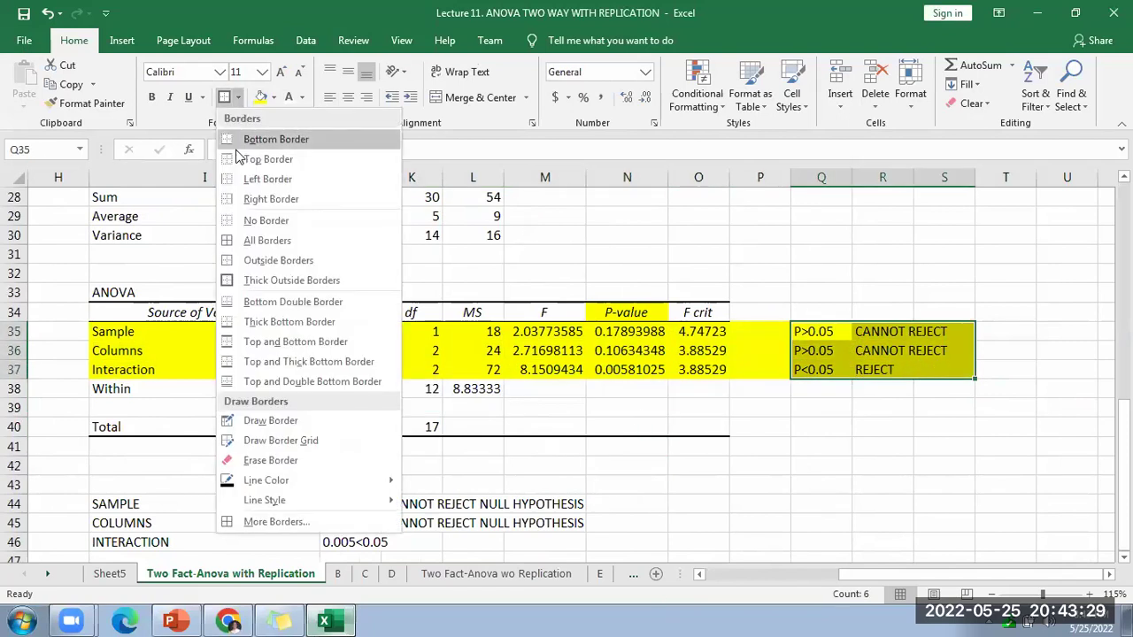
left_click(266, 240)
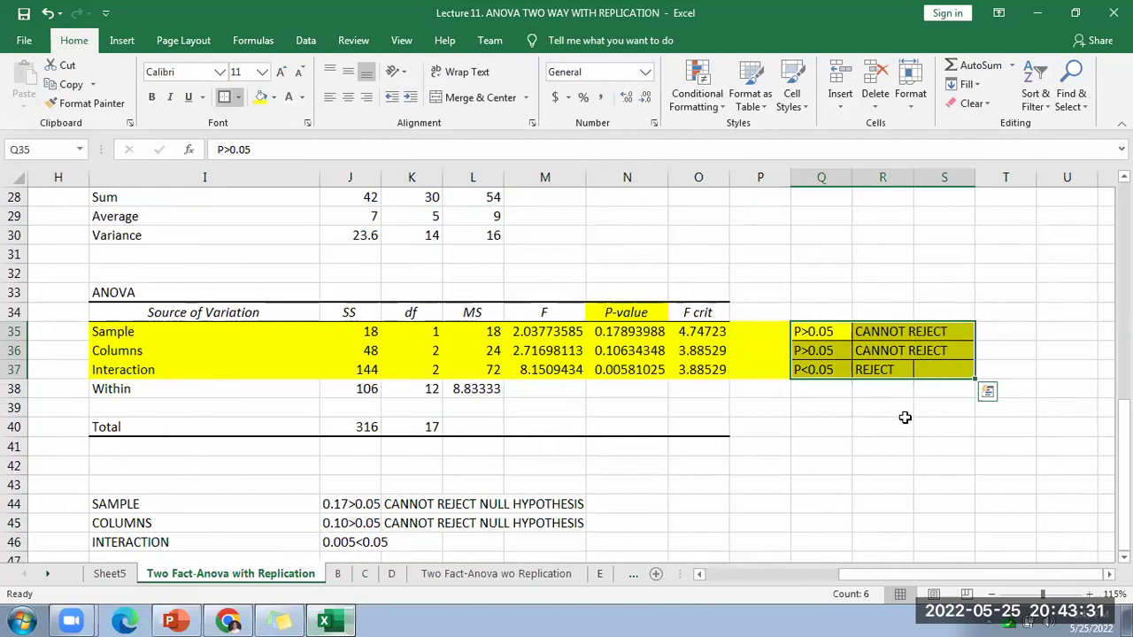
left_click(883, 372)
Step: Set the font colour of the merged Factor A, Factor B and AB interaction conclusions in A26 to black
left_click_drag(962, 574, 673, 567)
left_click(367, 271)
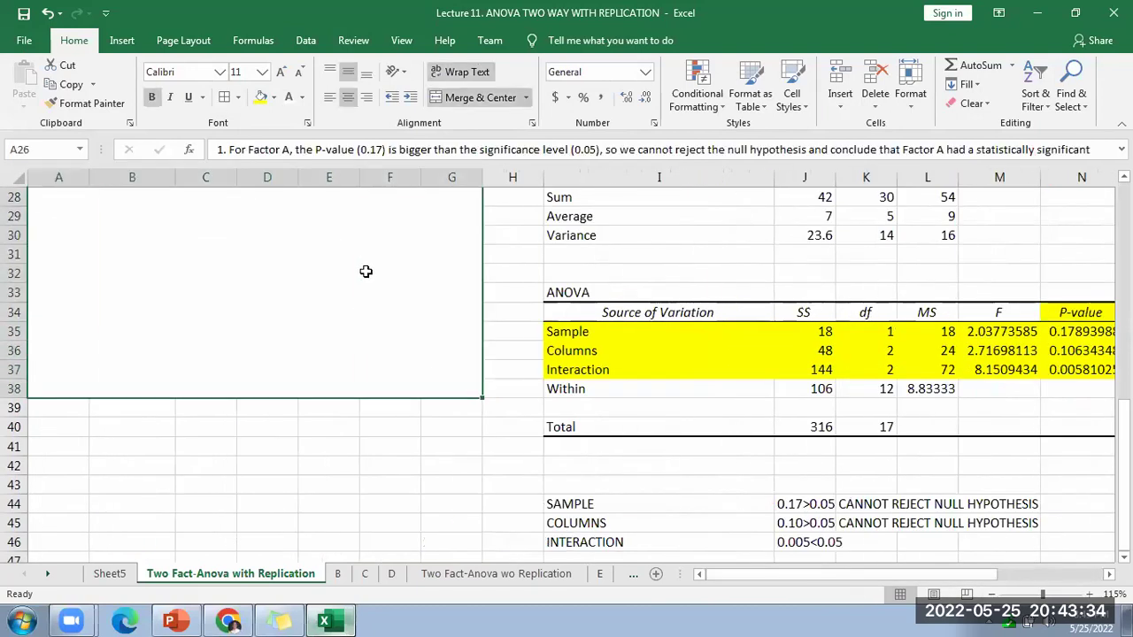
left_click(301, 100)
left_click(303, 157)
scroll(279, 425, "down", 2)
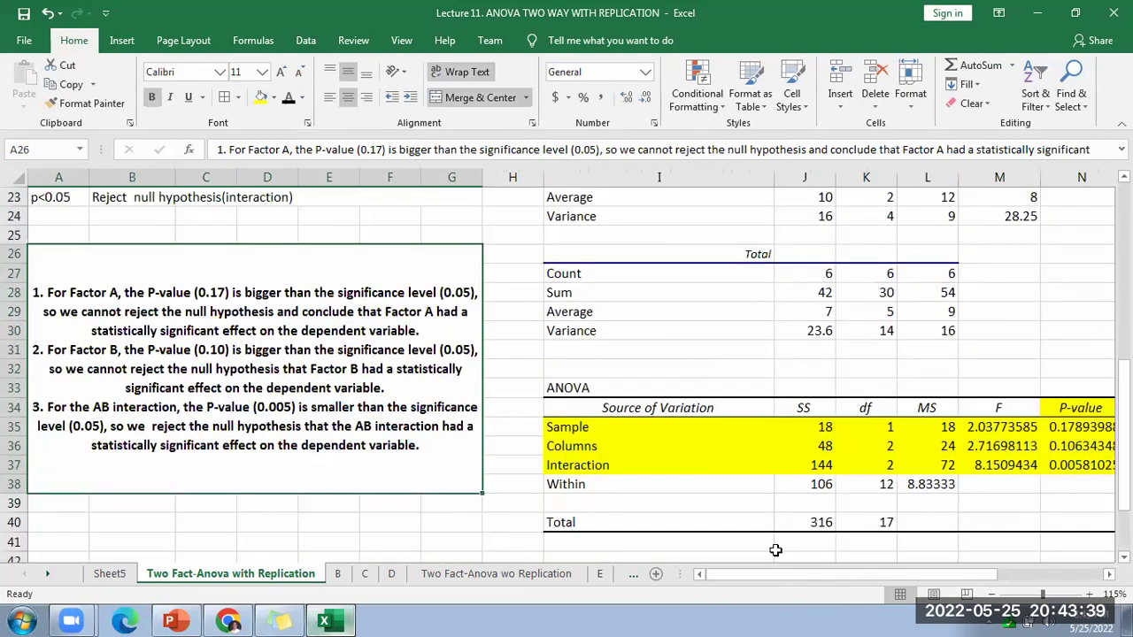
scroll(488, 449, "down", 2)
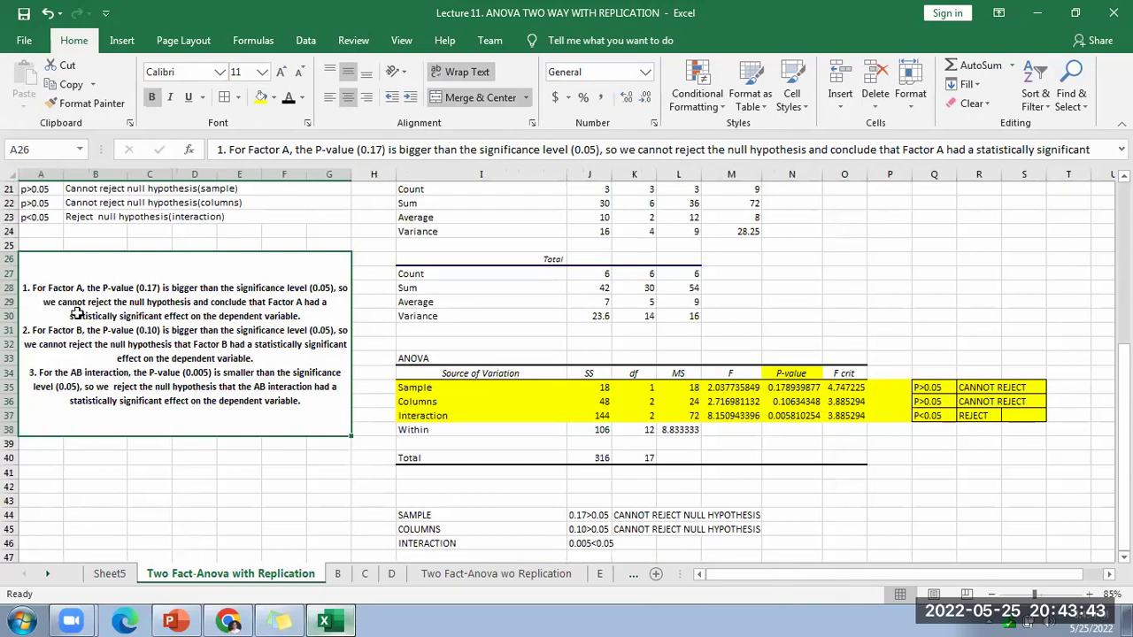
Step: Compare the written conclusions for Factor A, Factor B and AB interaction with the p-values in N35:N37 and their decisions
scroll(97, 337, "up", 4)
scroll(106, 371, "down", 2)
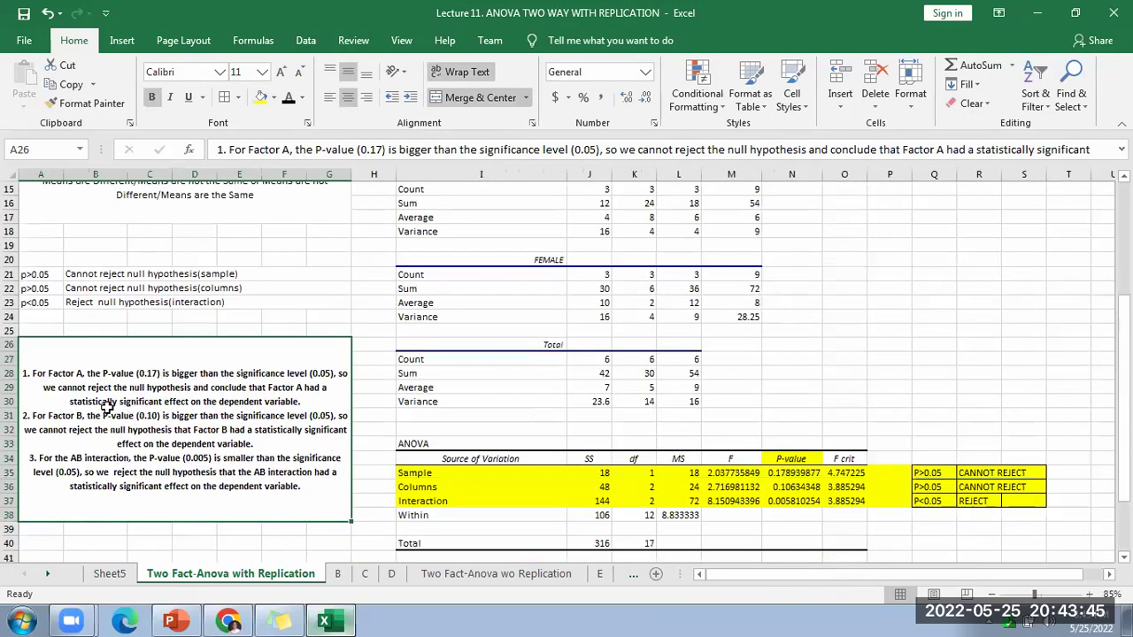
scroll(101, 392, "down", 1)
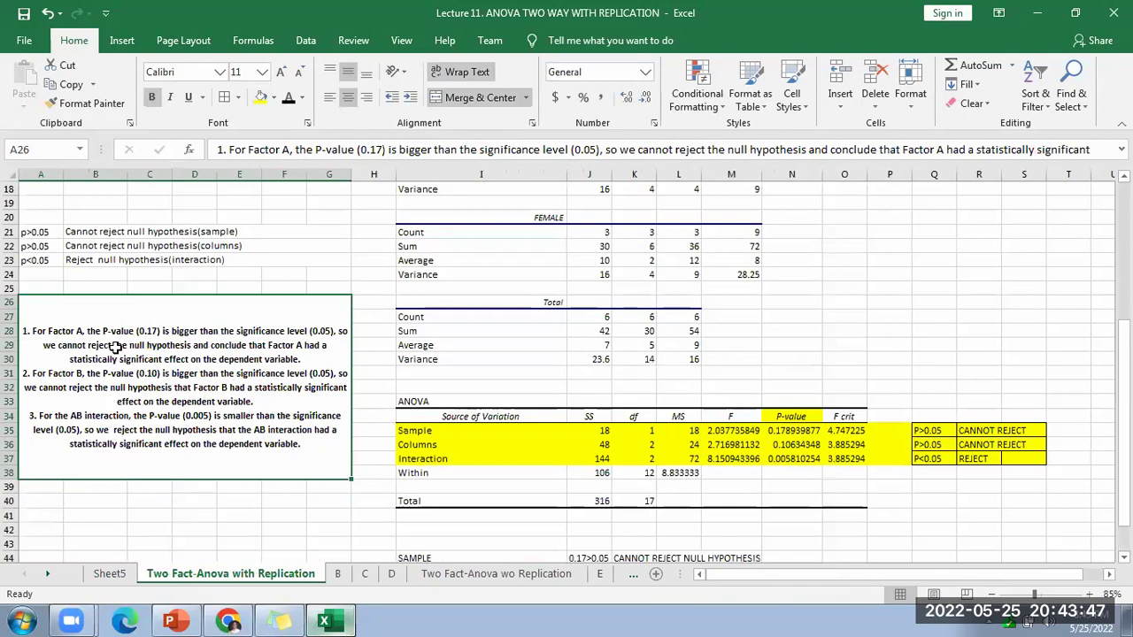
left_click(794, 433)
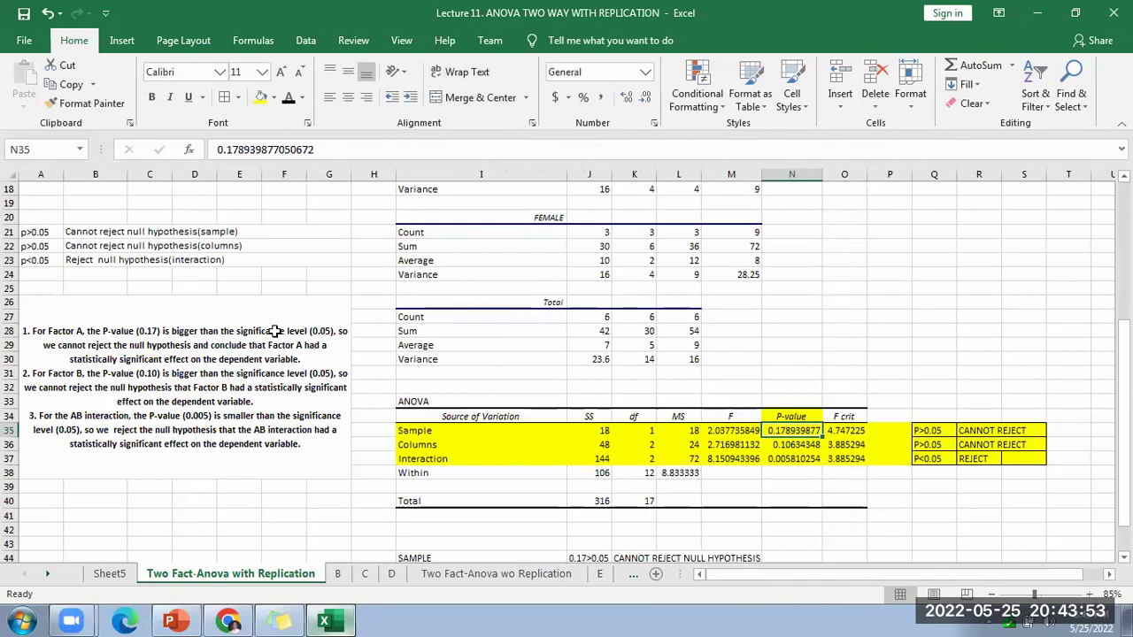
left_click(937, 430)
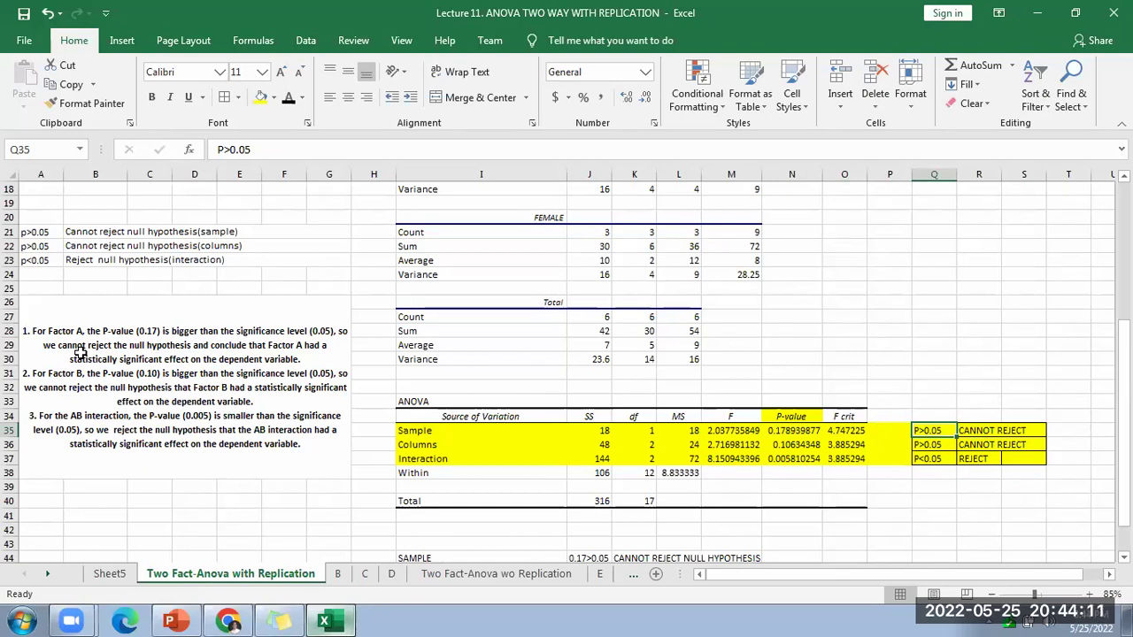
left_click(55, 377)
left_click(432, 445)
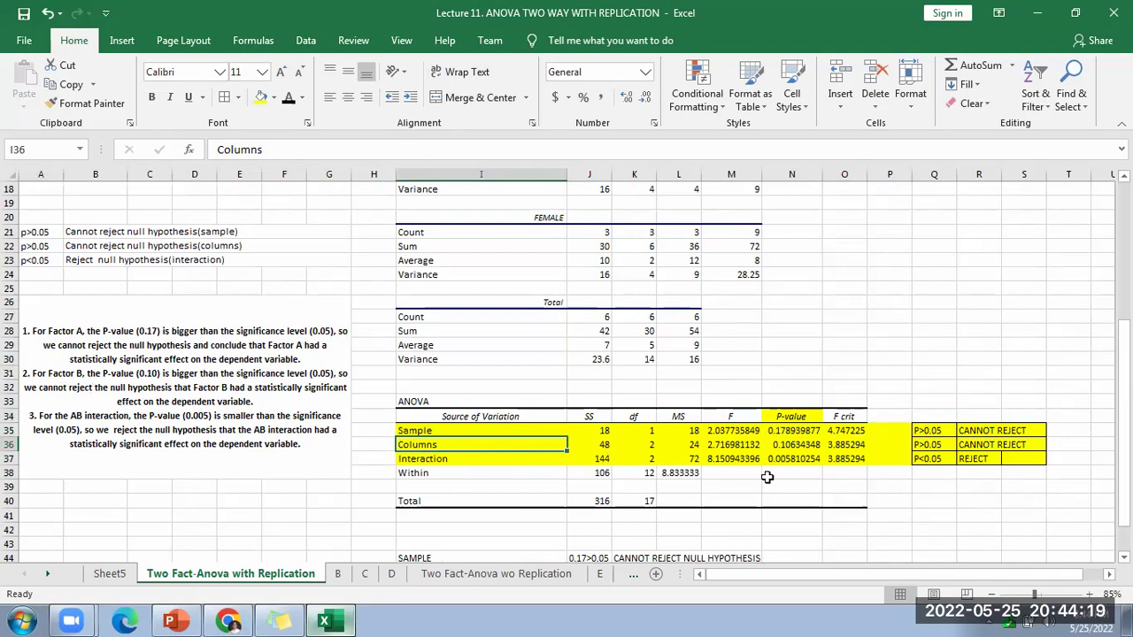
left_click(794, 445)
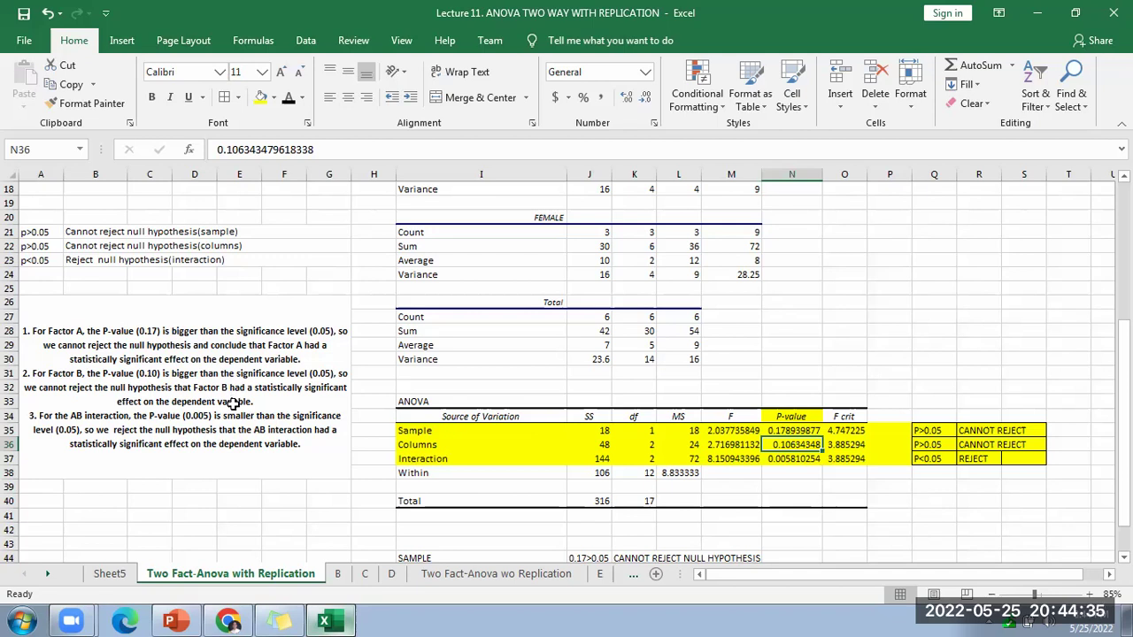
left_click(446, 459)
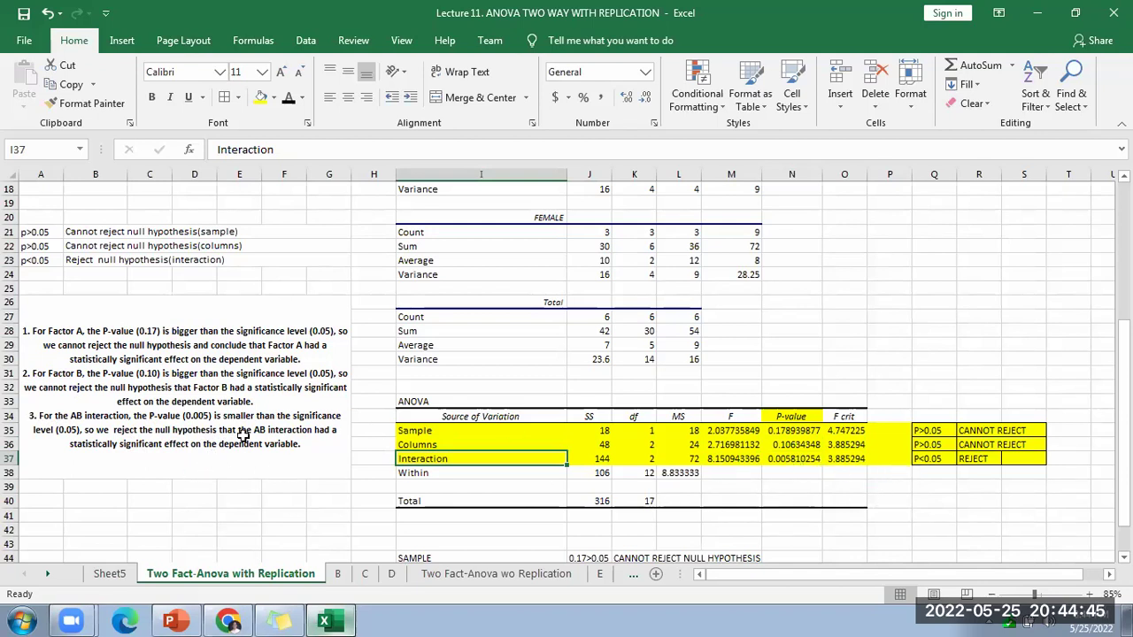
left_click(172, 430)
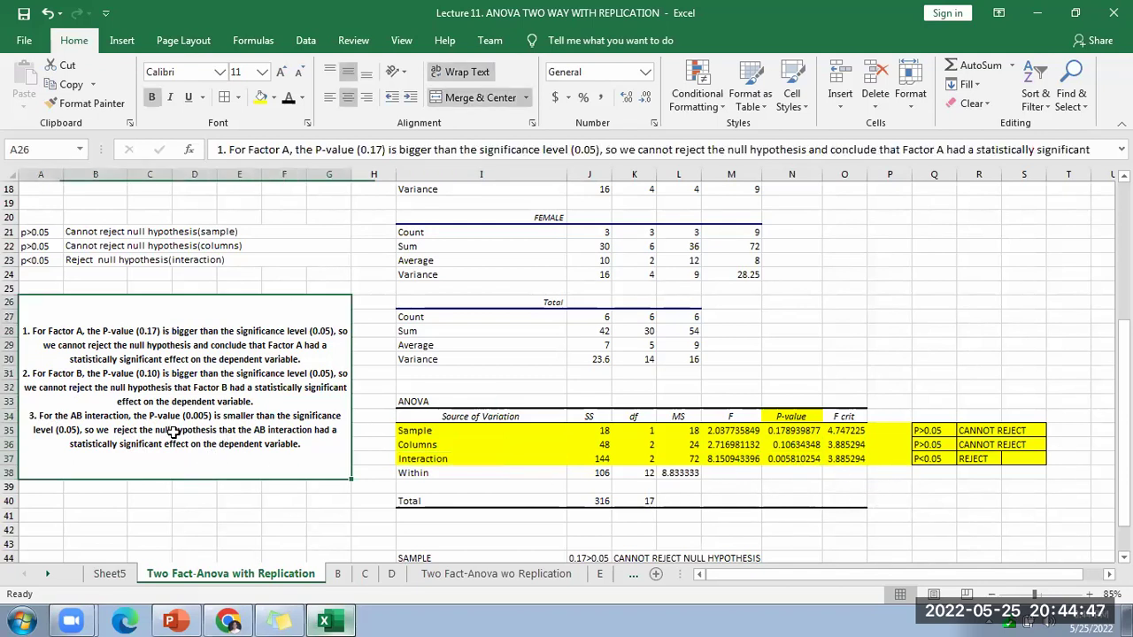
left_click(782, 461)
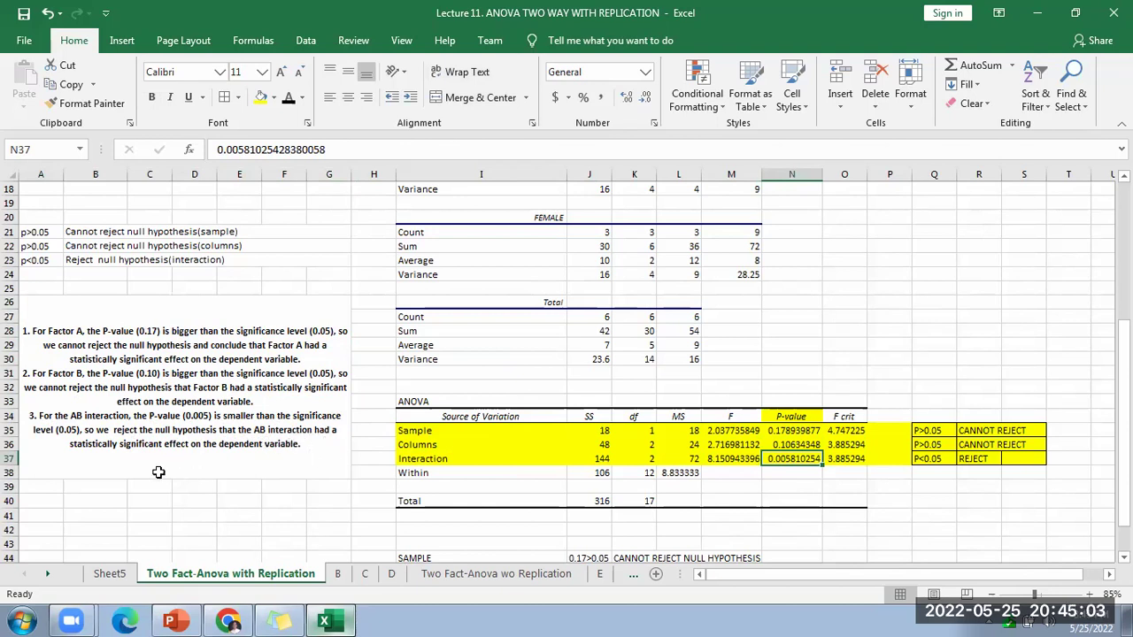
Step: Fill the merged conclusions block in A26 with yellow
scroll(652, 418, "up", 2)
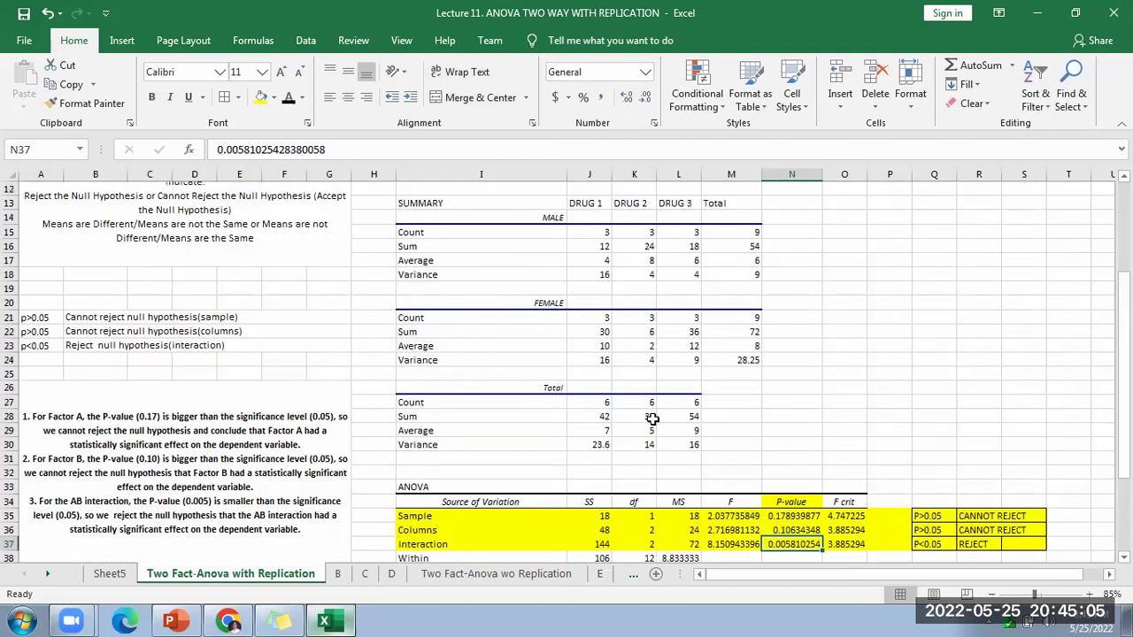
scroll(652, 418, "down", 2)
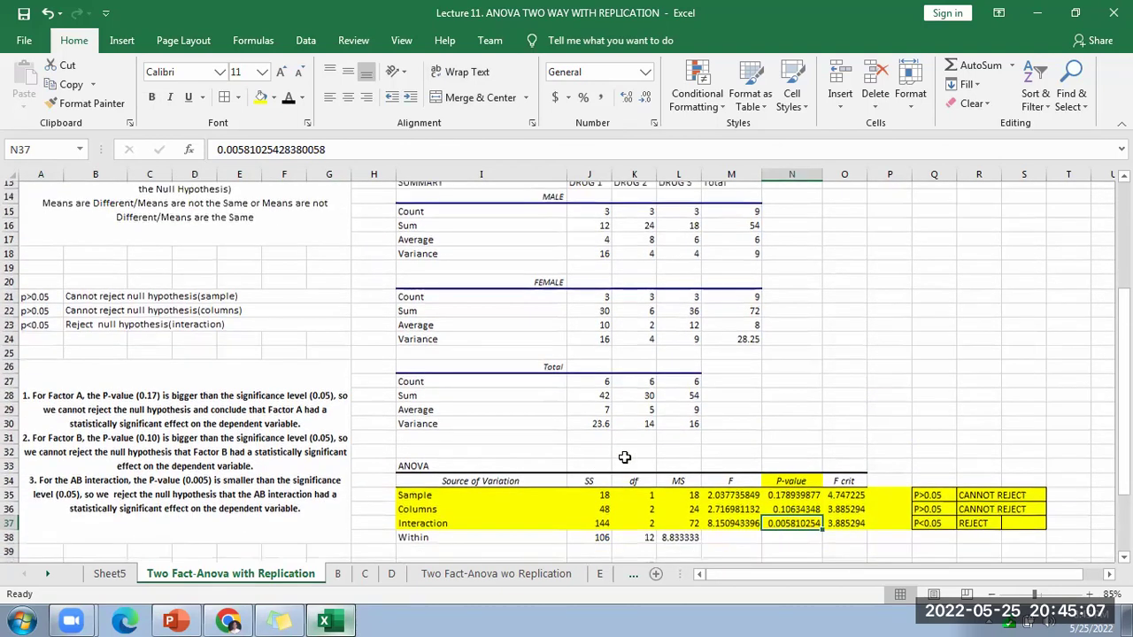
left_click(177, 416)
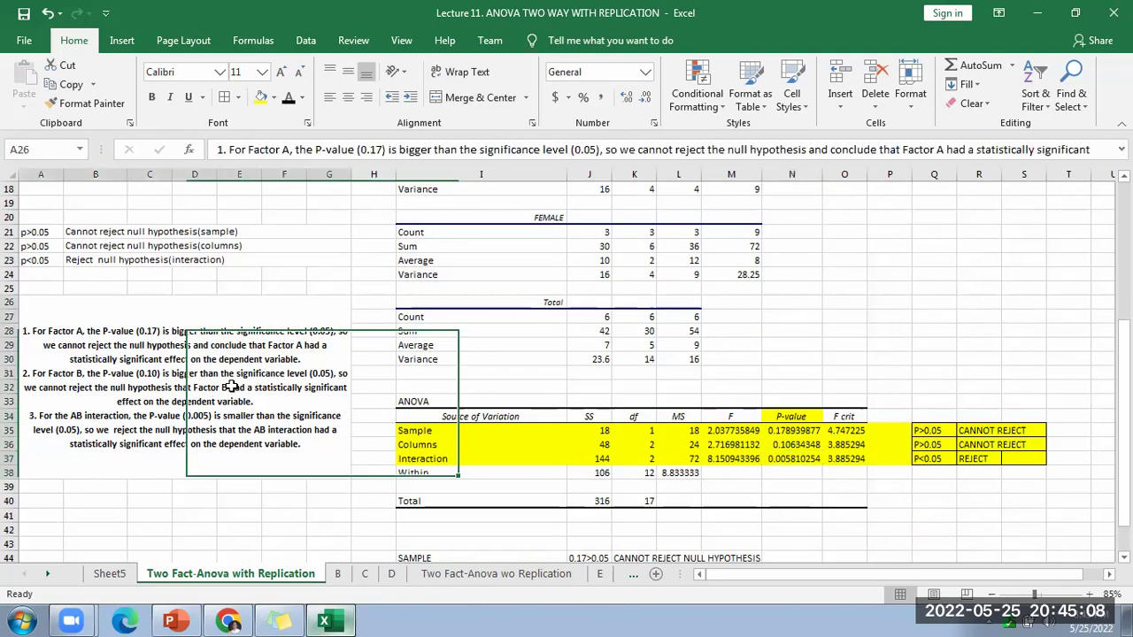
left_click(261, 97)
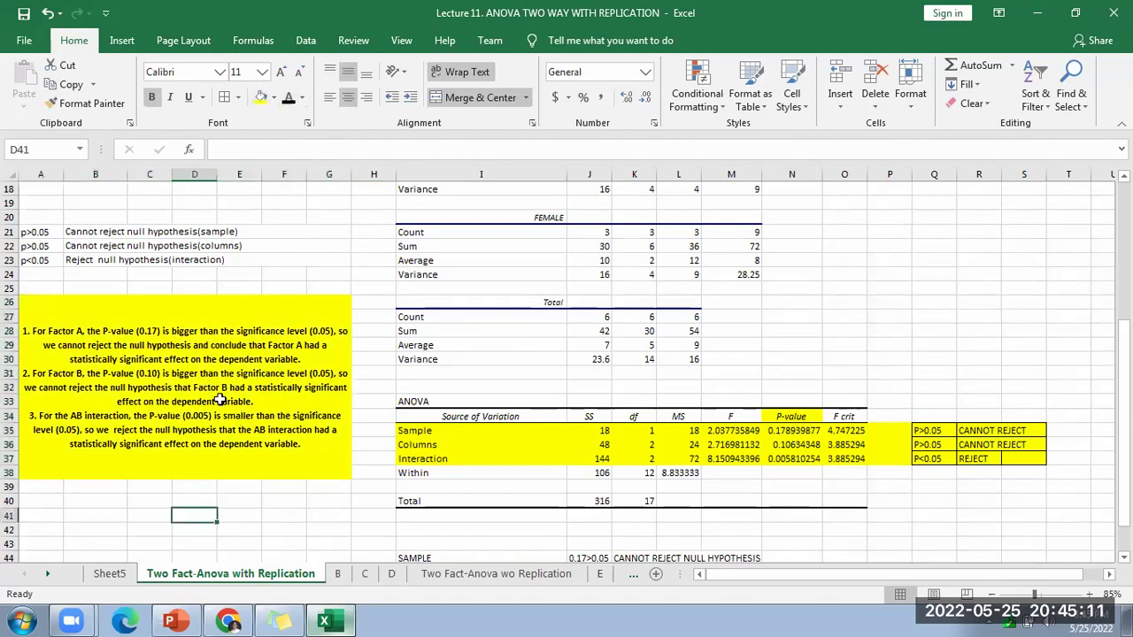
Step: Review the decisions beside the ANOVA table and the null-hypothesis notes in A21:G23
left_click_drag(890, 430, 1024, 459)
left_click_drag(40, 232, 217, 266)
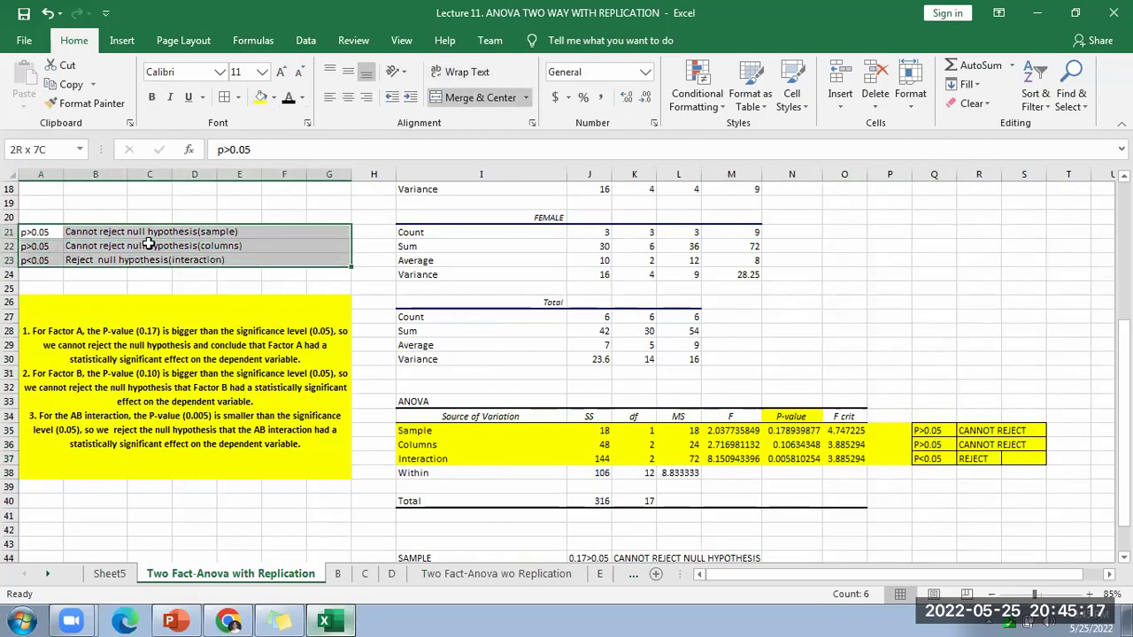
left_click_drag(22, 229, 197, 265)
Step: Open sheet B and examine the detergent labels, water temperature headings and readings in A11:D21
left_click(337, 573)
left_click(415, 462)
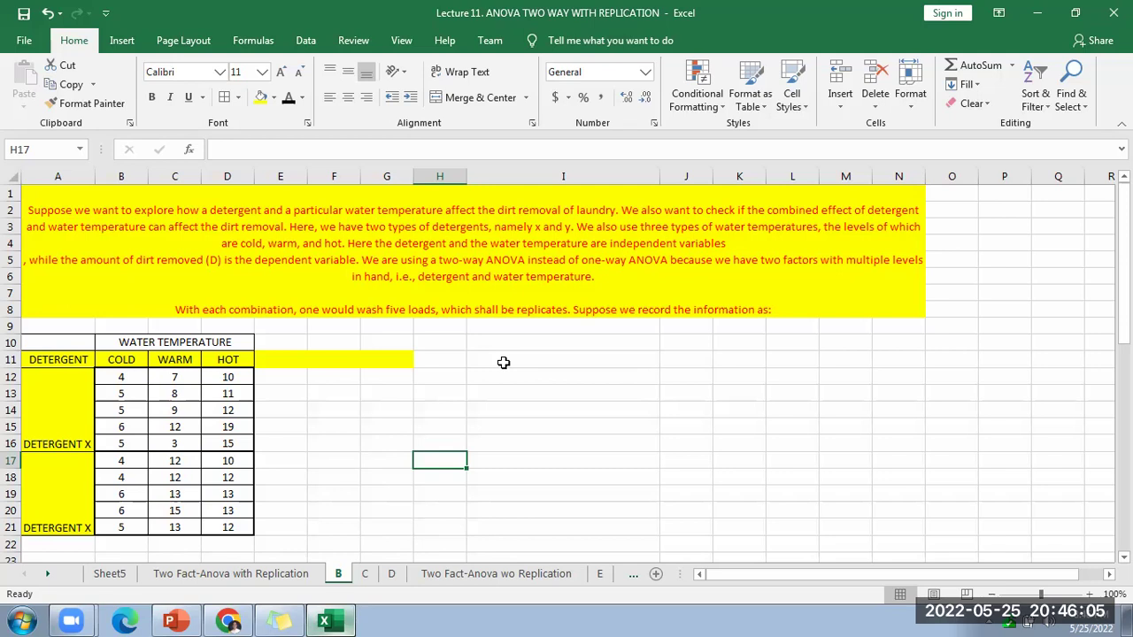
left_click_drag(80, 359, 74, 499)
left_click_drag(59, 358, 228, 363)
left_click_drag(121, 377, 226, 522)
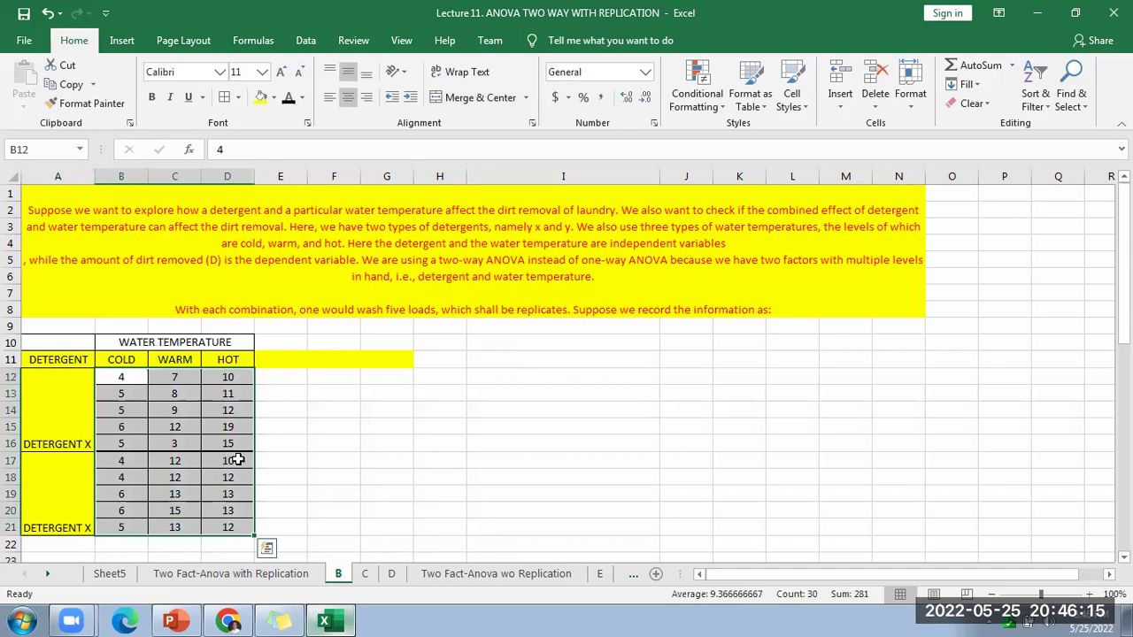
Step: Return to the Two Fact-Anova with Replication sheet and review the patient labels in A1:A7 and drug headings in row 1
left_click(231, 574)
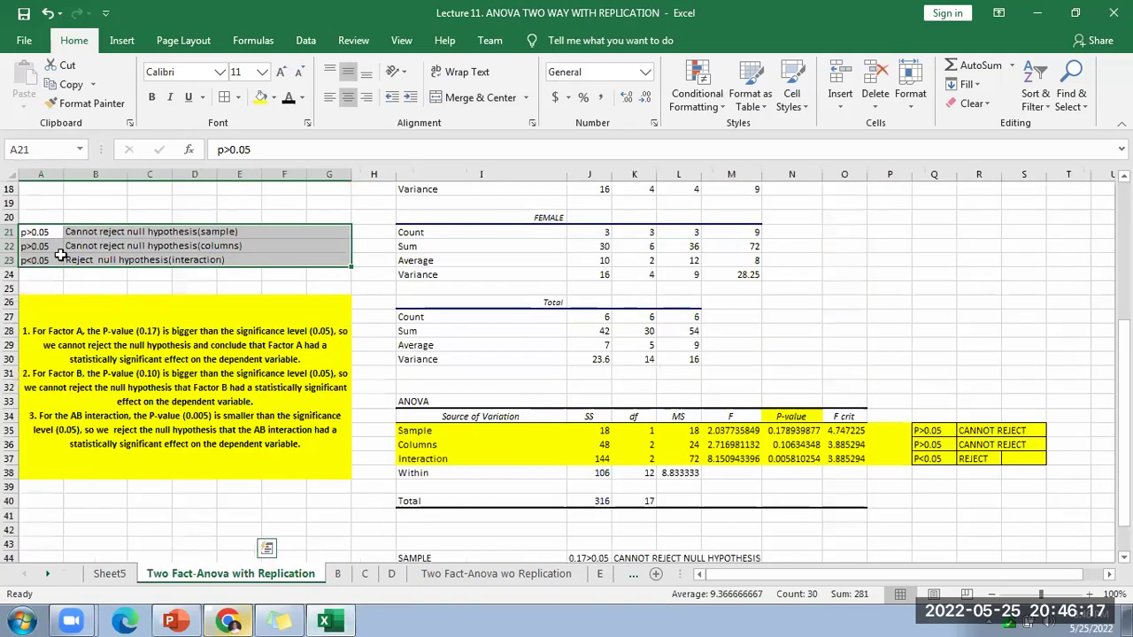
scroll(75, 257, "up", 5)
left_click(29, 192)
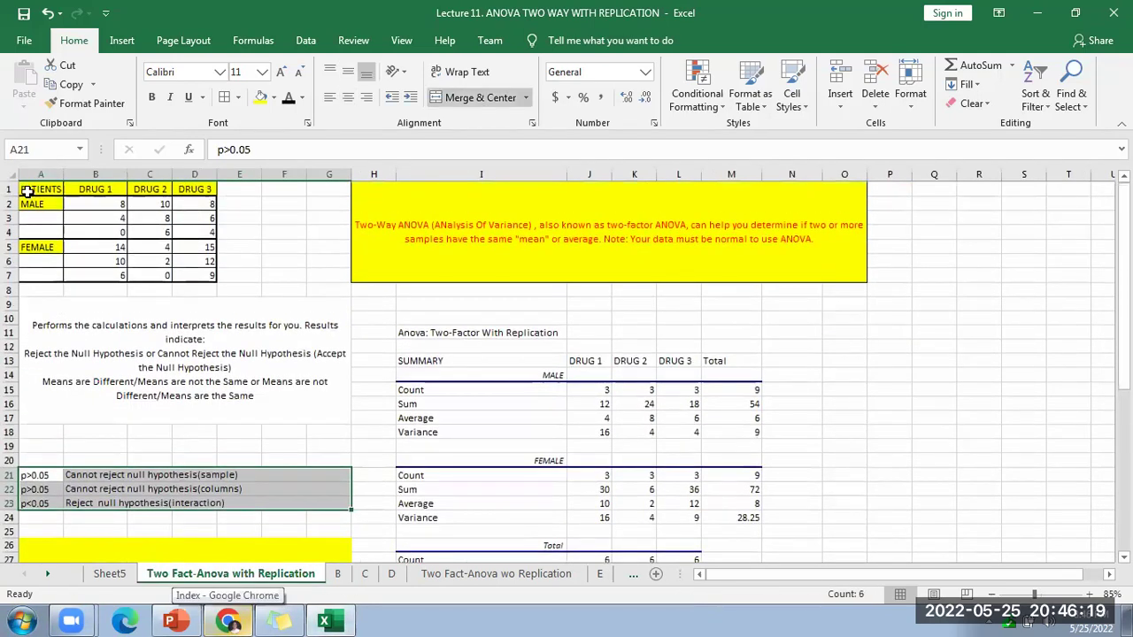
left_click_drag(29, 204, 26, 275)
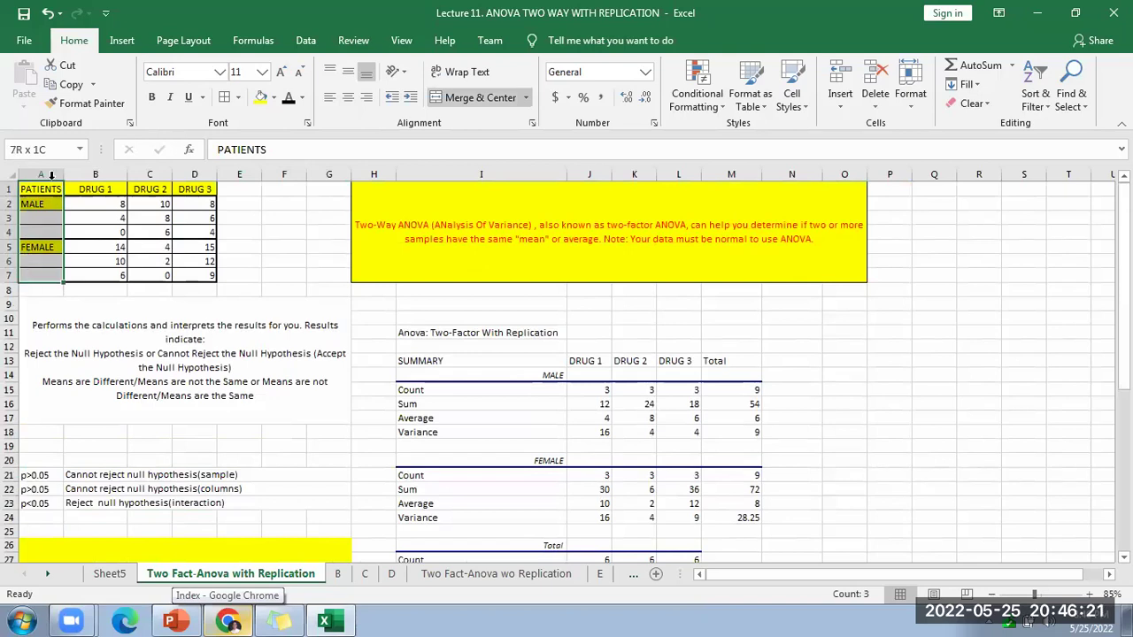
left_click_drag(42, 189, 188, 188)
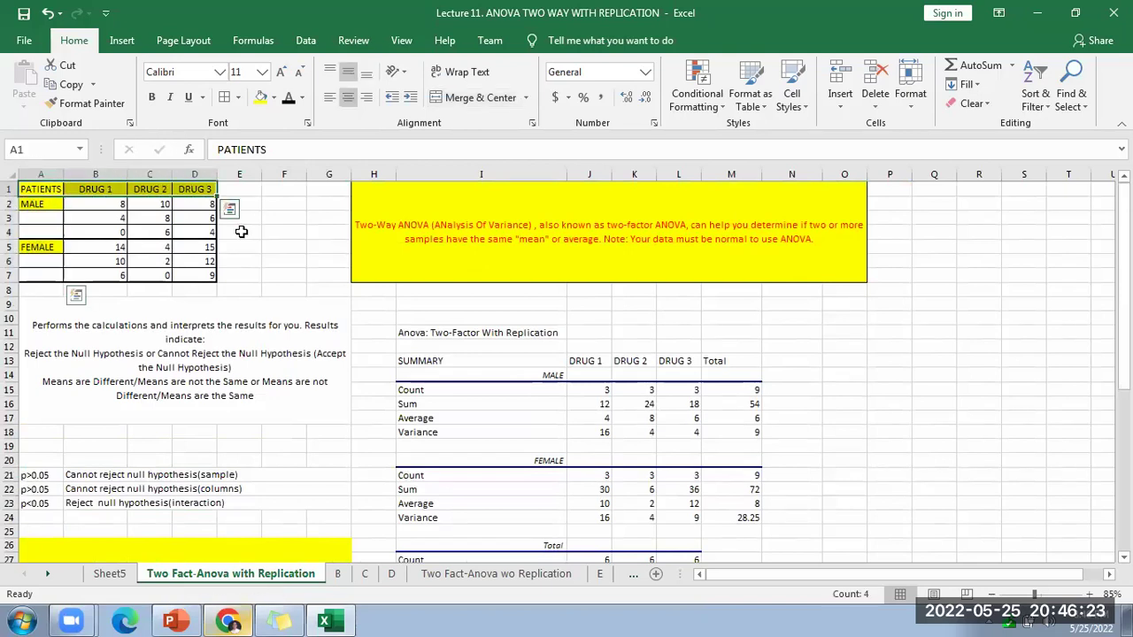
Step: Fill the drug data values in B2:D7 with green
left_click_drag(88, 211, 206, 274)
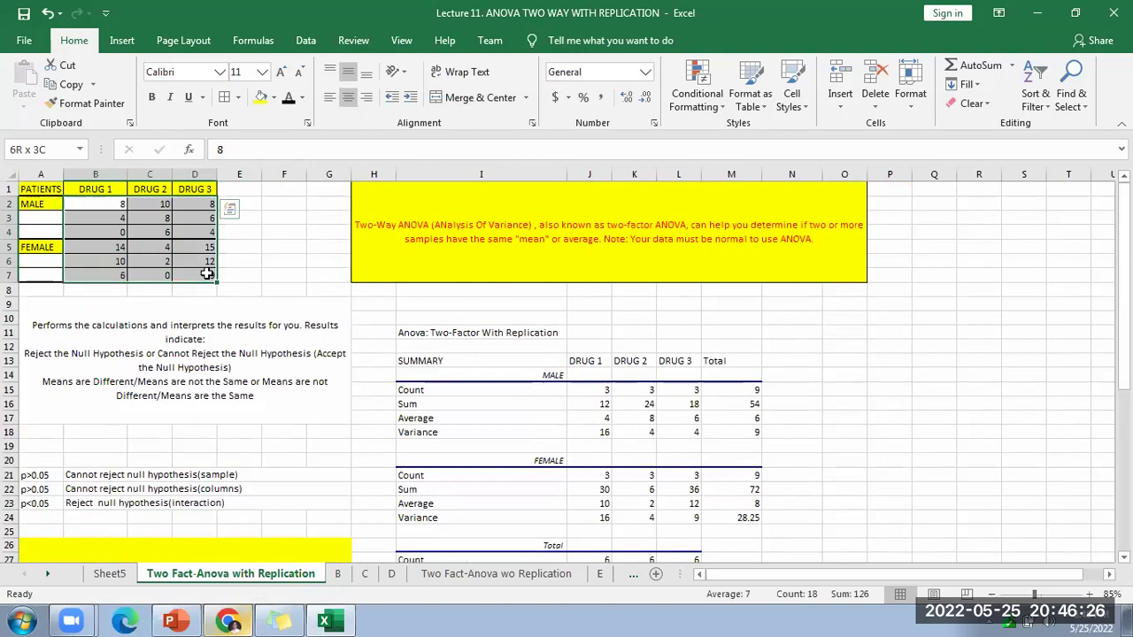
left_click(274, 98)
left_click(387, 182)
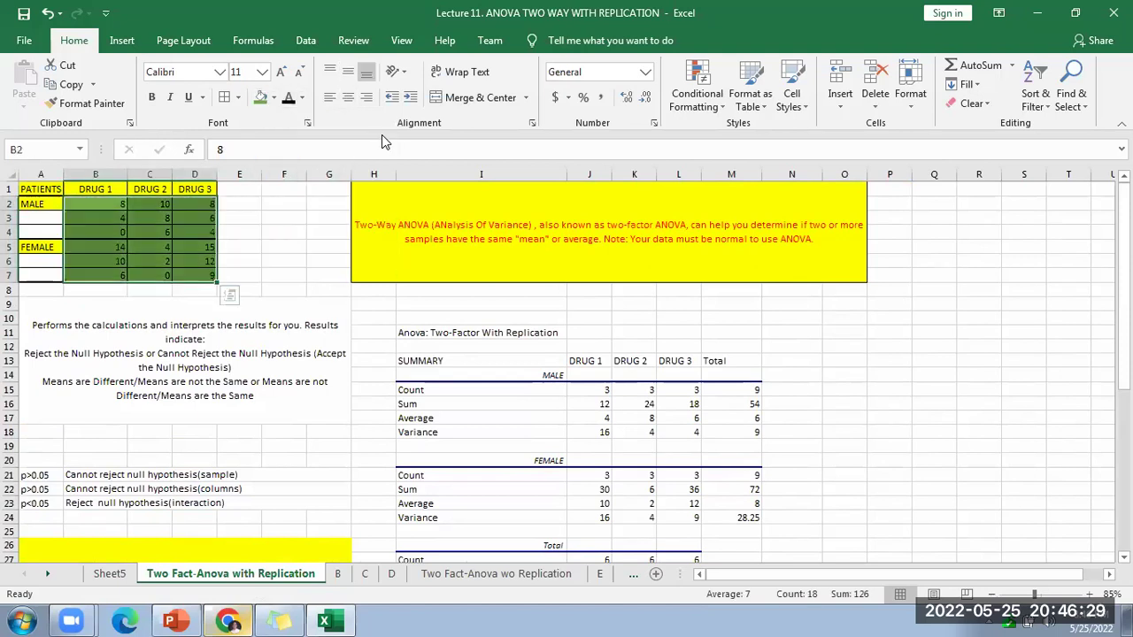
Step: On sheet B, fill the detergent label column A10:A21 with yellow
left_click(338, 574)
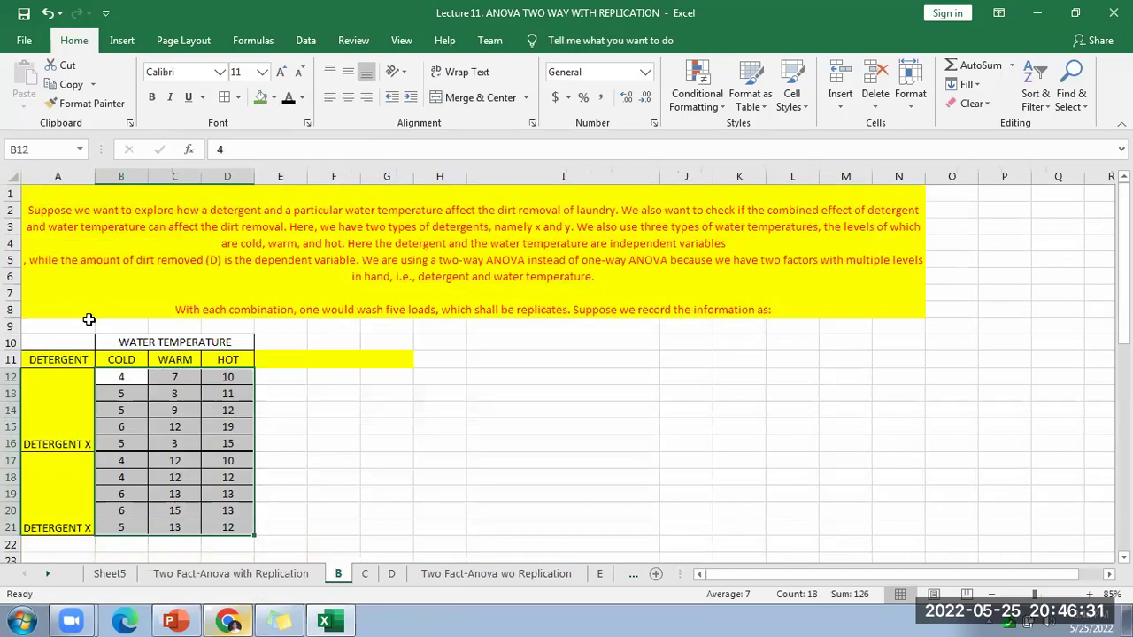
left_click(51, 349)
left_click_drag(51, 344, 51, 527)
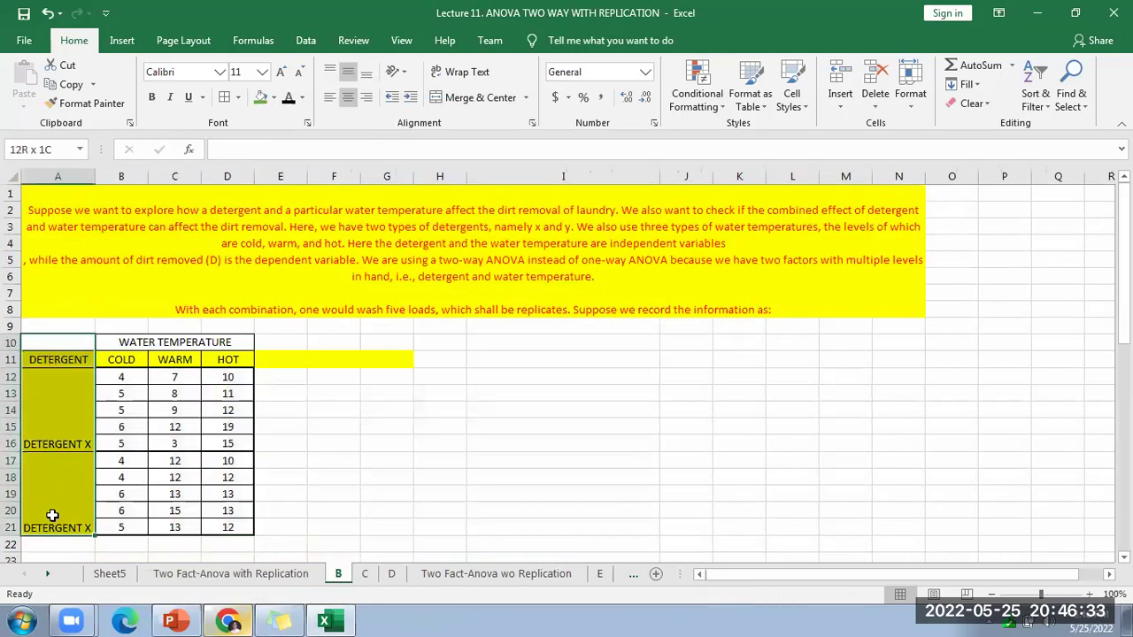
left_click(302, 98)
left_click(274, 97)
left_click(273, 98)
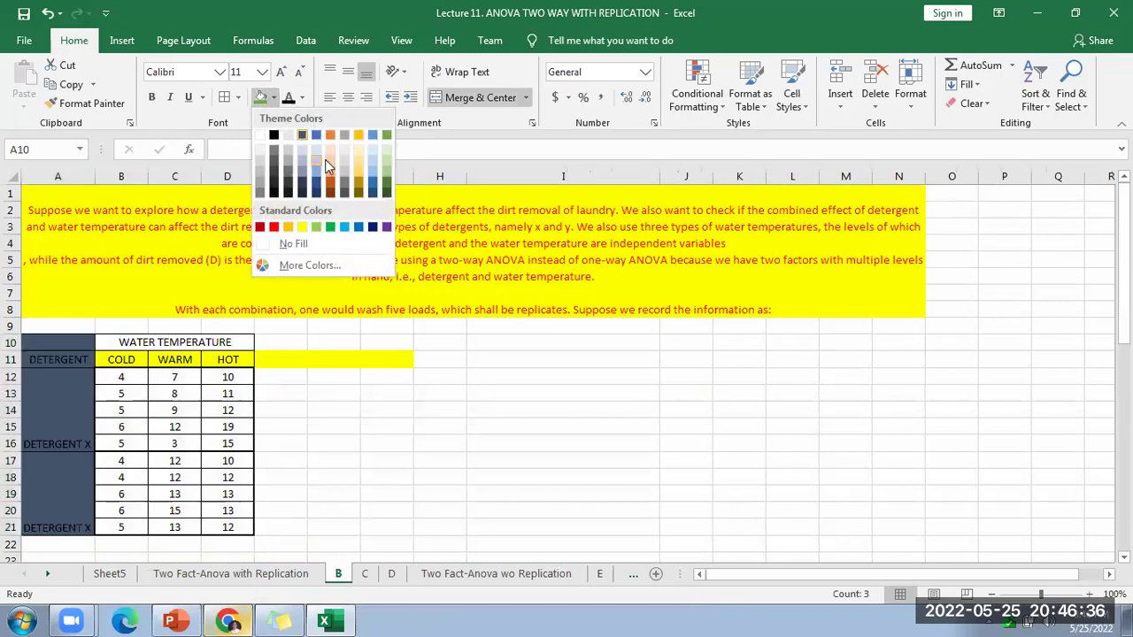
left_click(302, 228)
Step: Fill the water temperature header rows in A10:D11 with yellow
left_click_drag(71, 345, 210, 358)
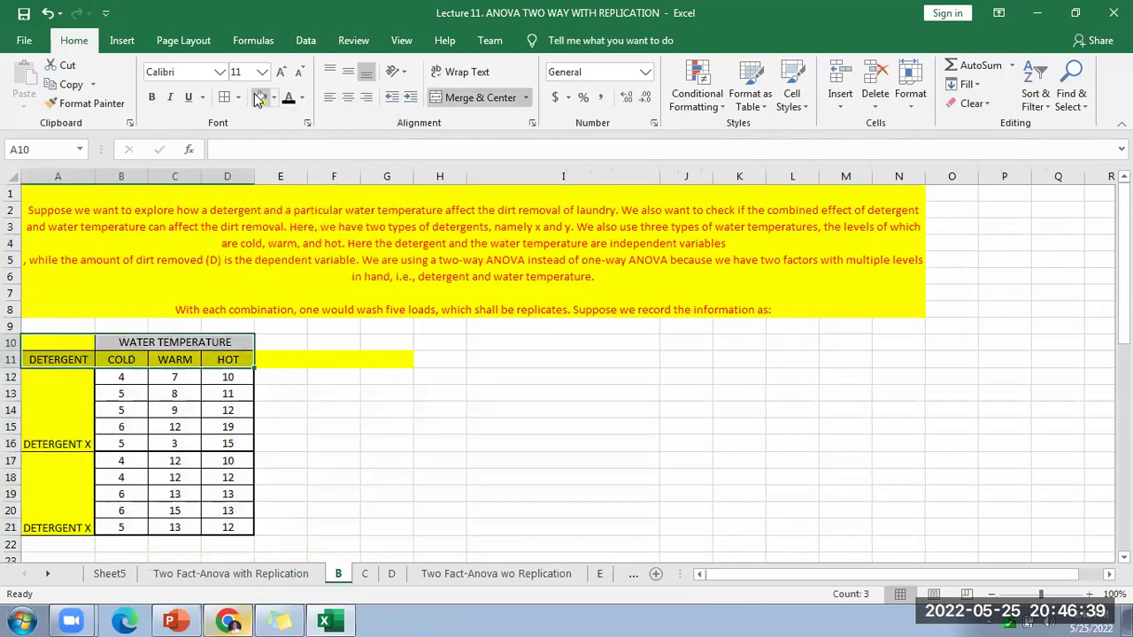
left_click(261, 97)
left_click(281, 372)
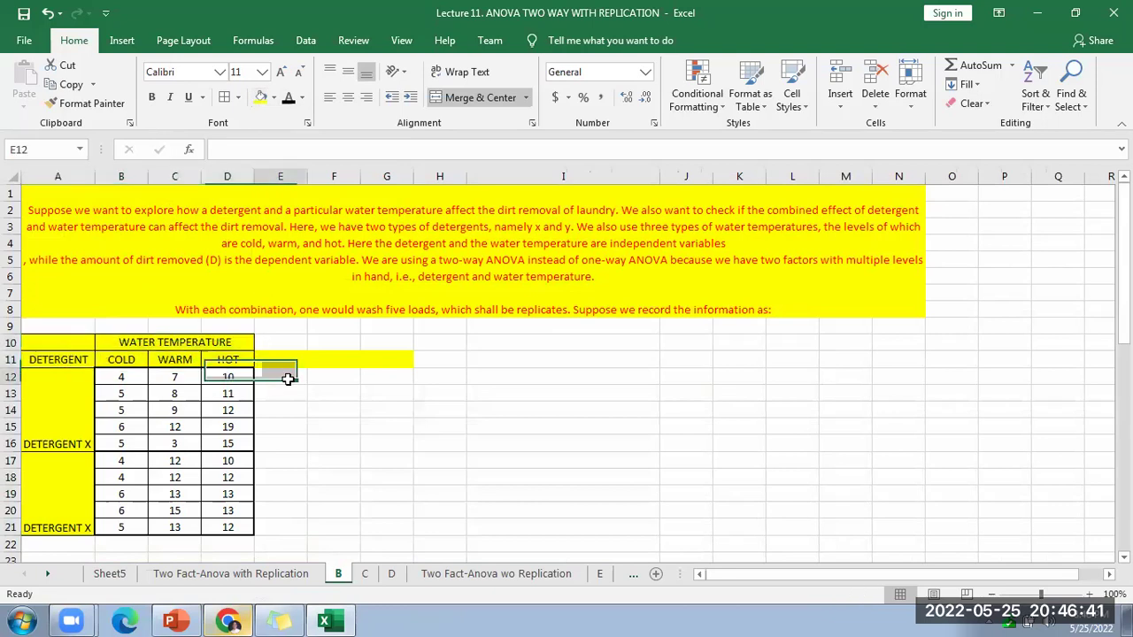
Step: Fill the dirt removal values in B12:D21 with light green
left_click_drag(114, 380, 225, 528)
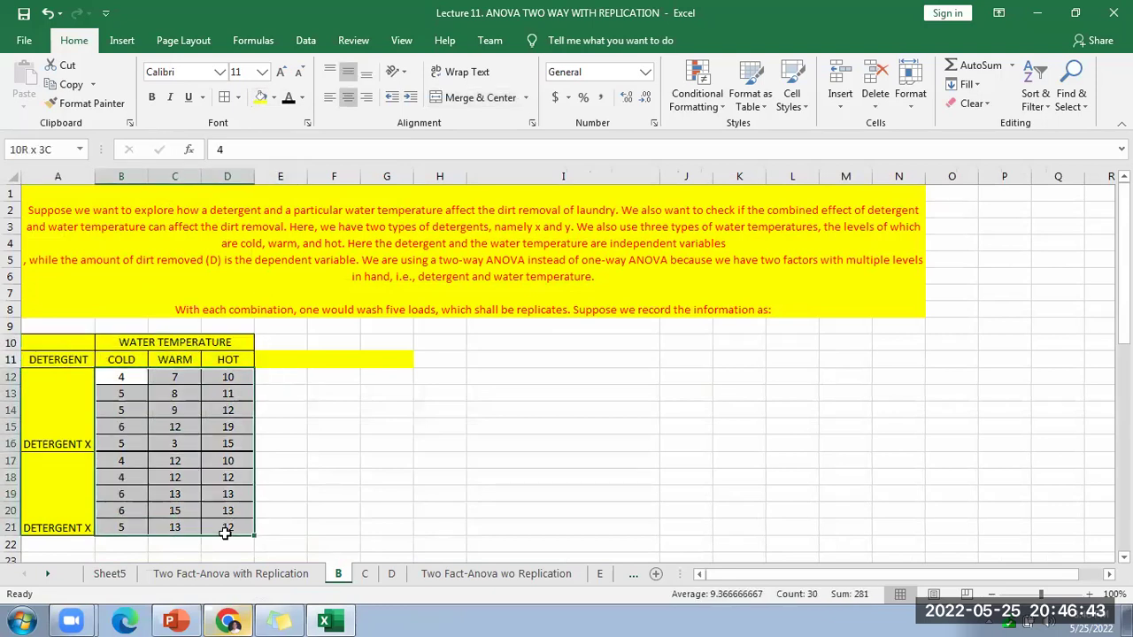
left_click(273, 98)
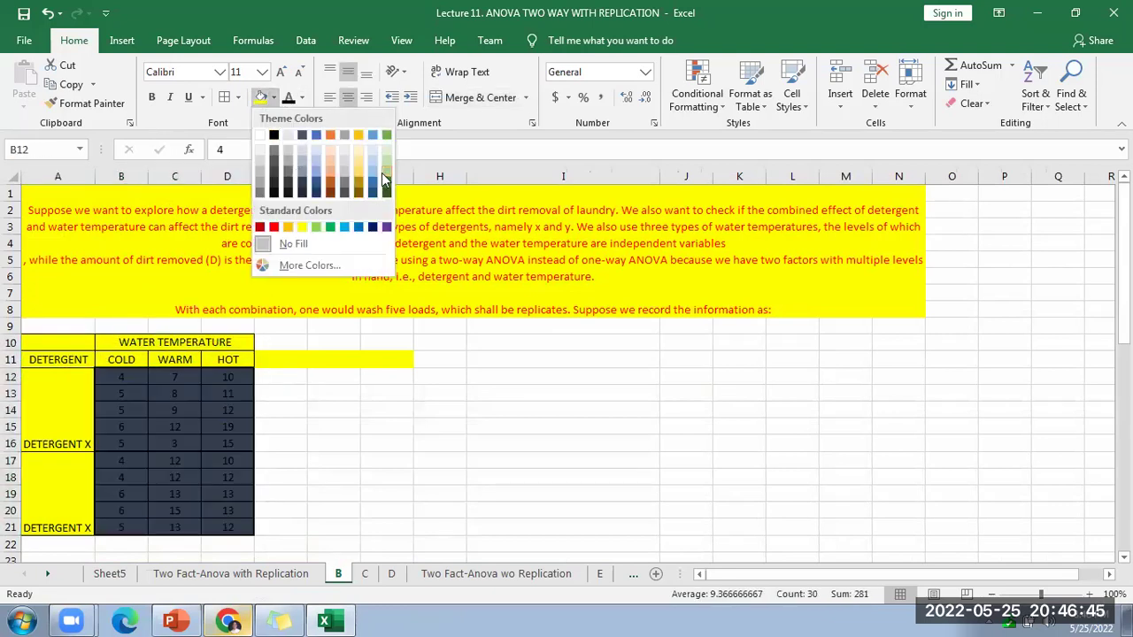
left_click(387, 167)
left_click(487, 470)
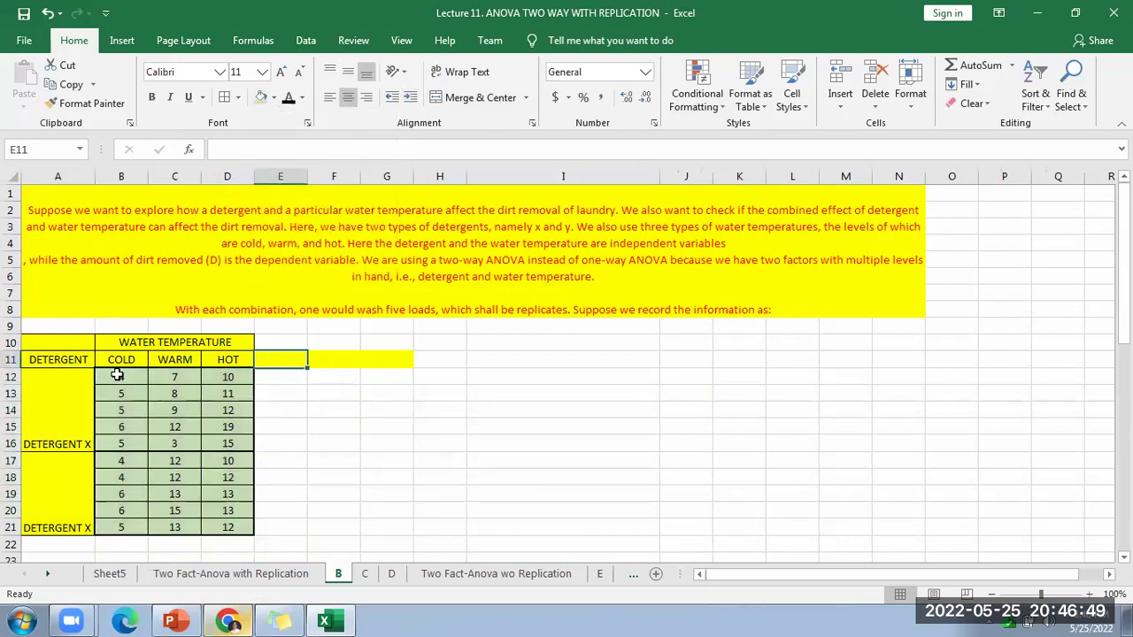
Step: Open the Anova: Two-Factor With Replication analysis tool for the detergent and water temperature table
left_click_drag(36, 351, 250, 529)
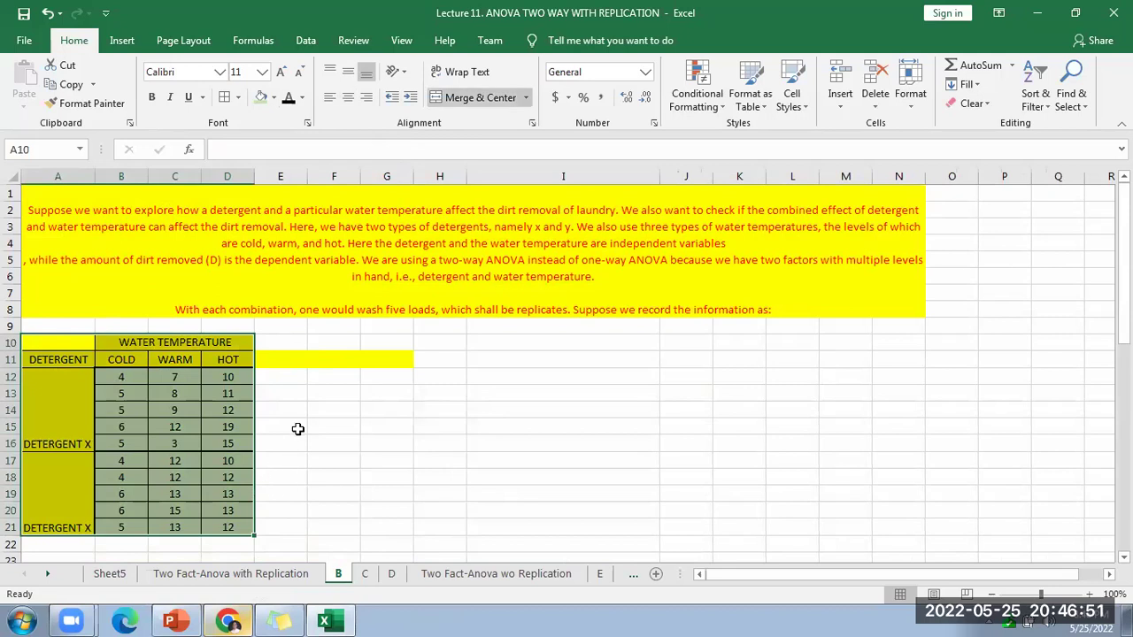
left_click(291, 363)
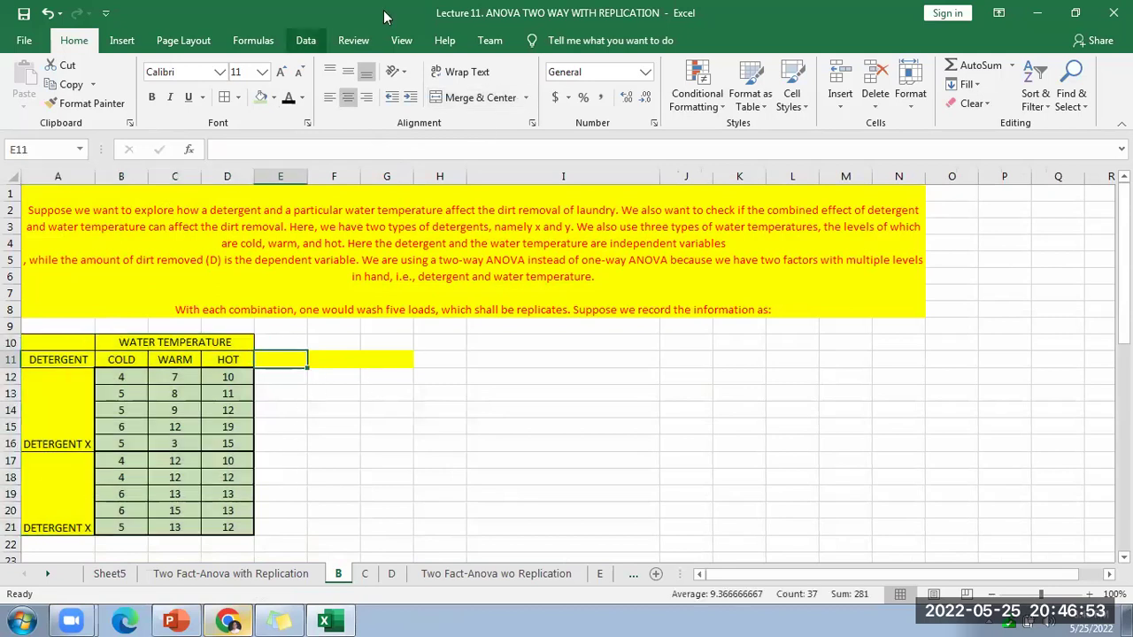
key("alt+a")
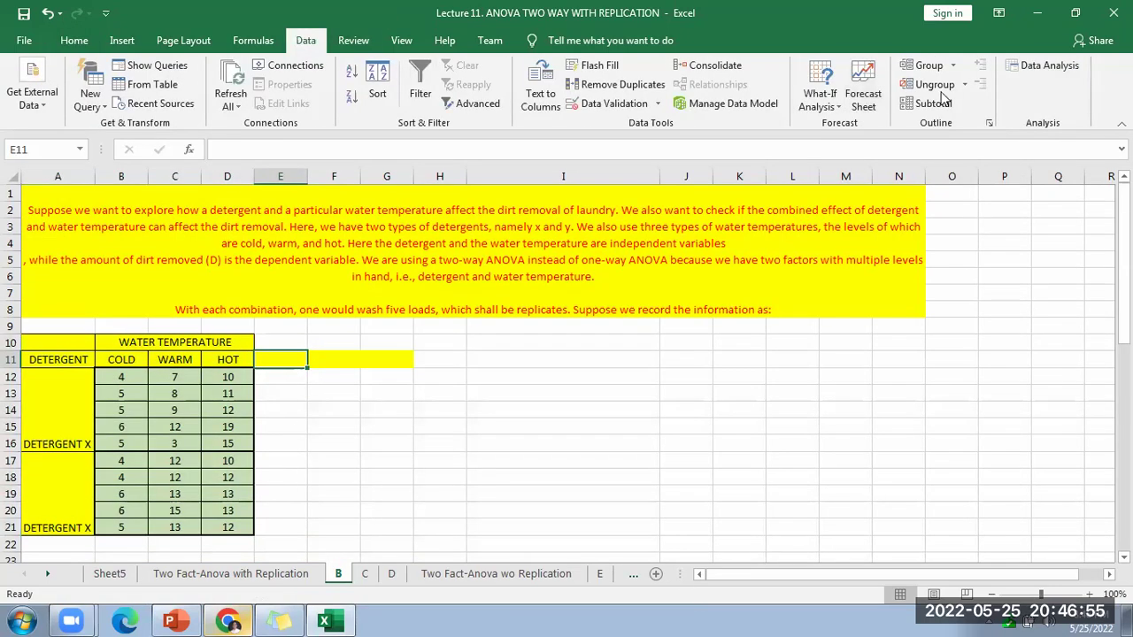
left_click(1049, 65)
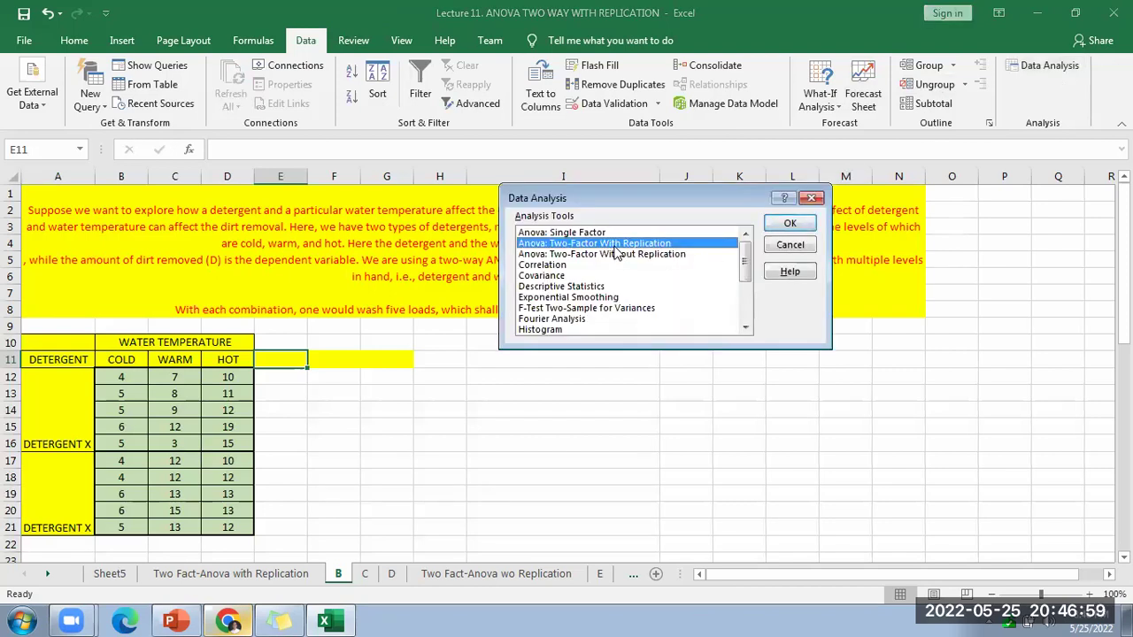
left_click(788, 227)
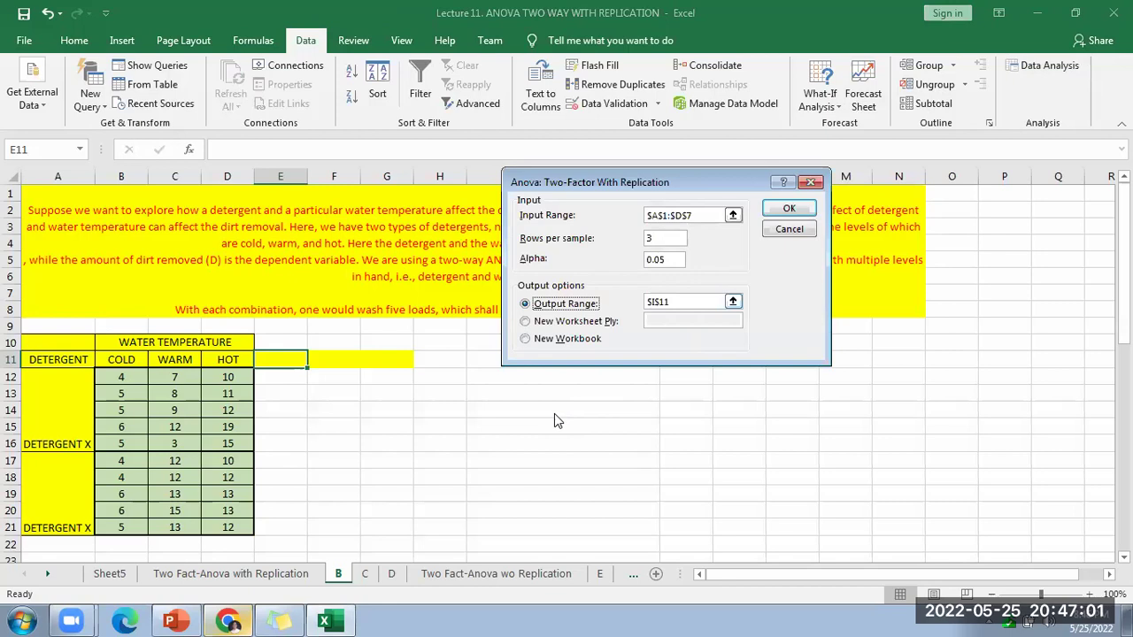
Step: Set the ANOVA input range to A10:D21 and the rows per sample to 5
left_click(733, 216)
left_click_drag(44, 342, 55, 443)
left_click_drag(88, 372, 158, 461)
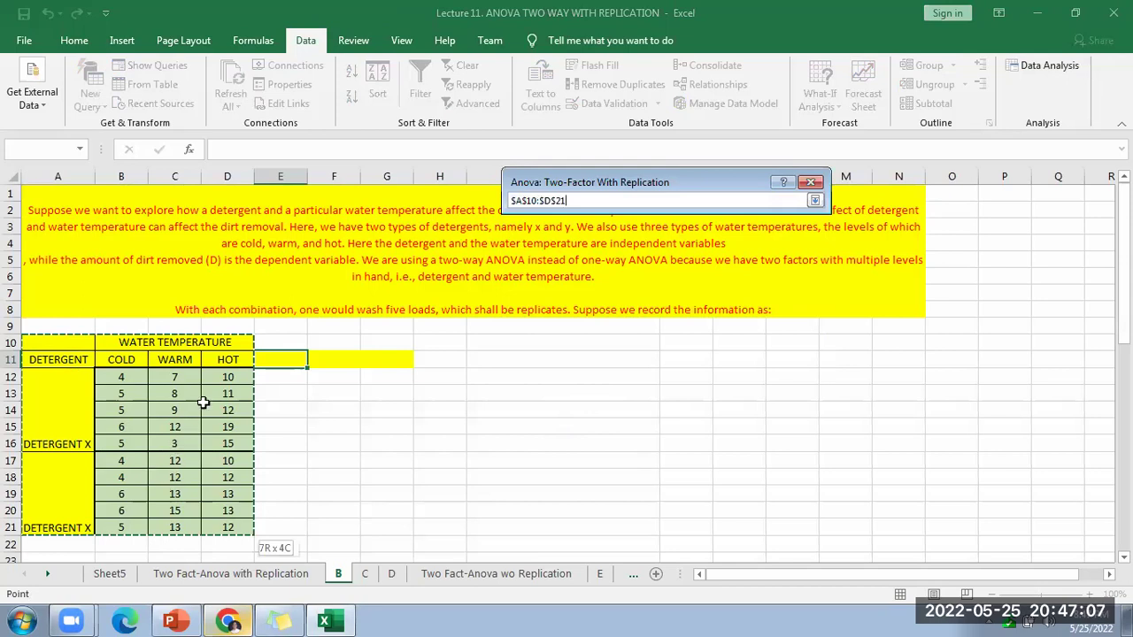
left_click(819, 202)
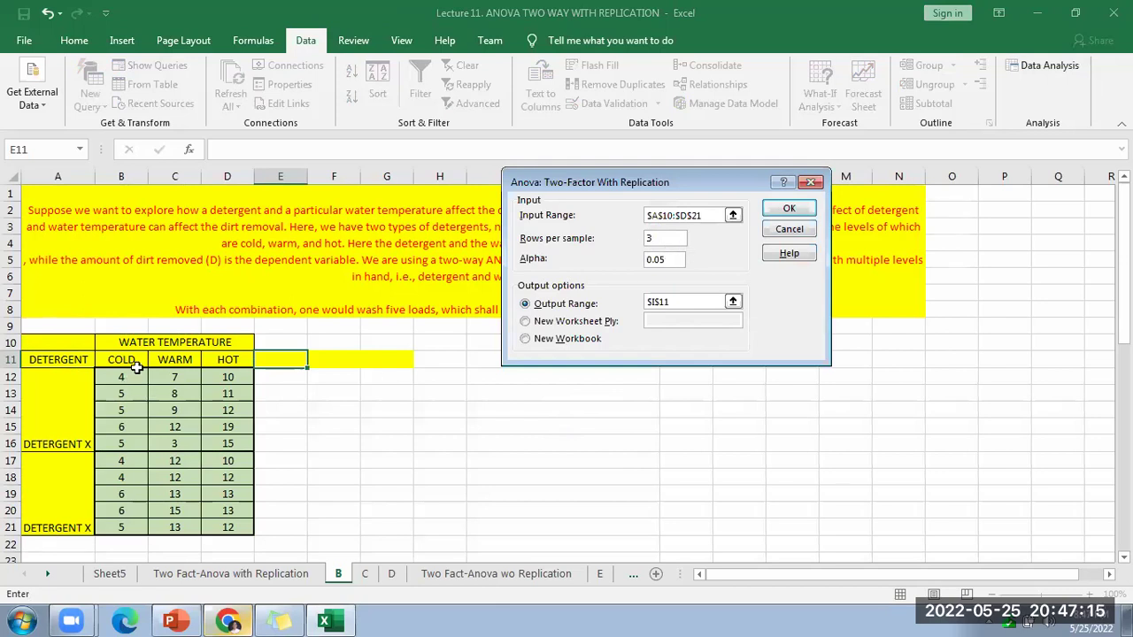
double_click(667, 243)
Step: Switch to the Two-Way ANOVA presentation in PowerPoint and review the equal sample size assumption on slide 4
left_click(179, 619)
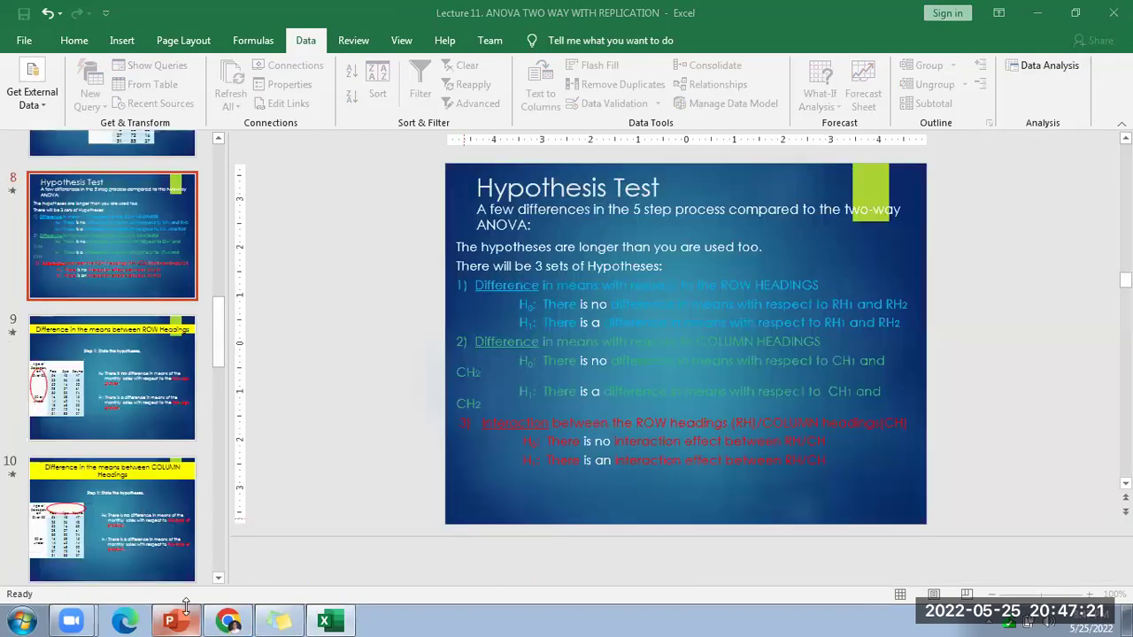
left_click(128, 519)
scroll(144, 492, "down", 5)
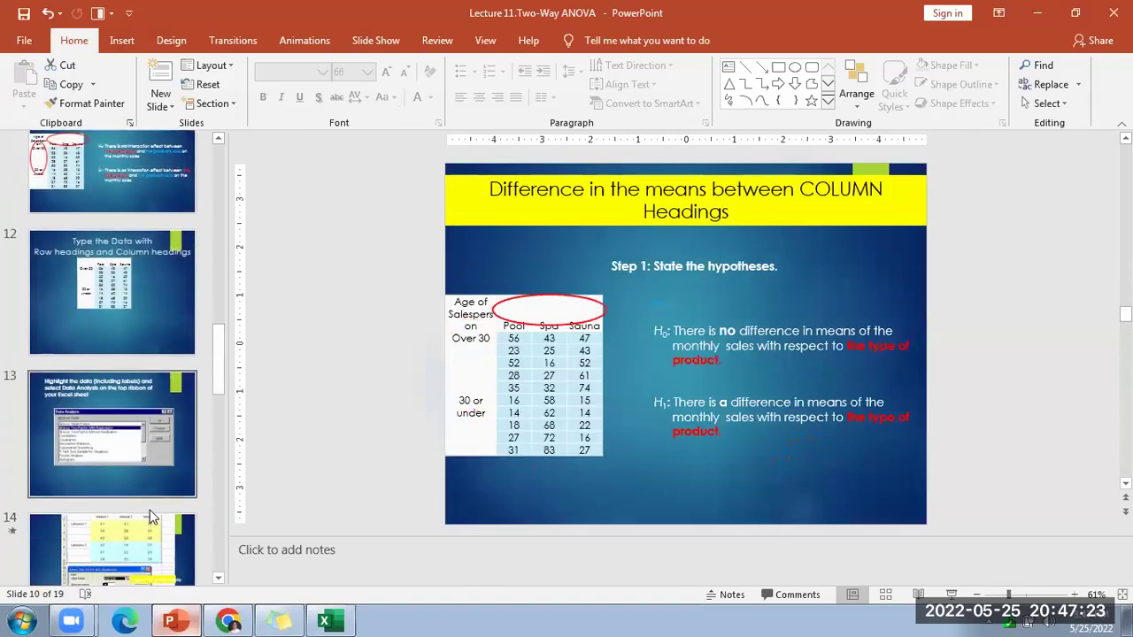
scroll(154, 315, "up", 10)
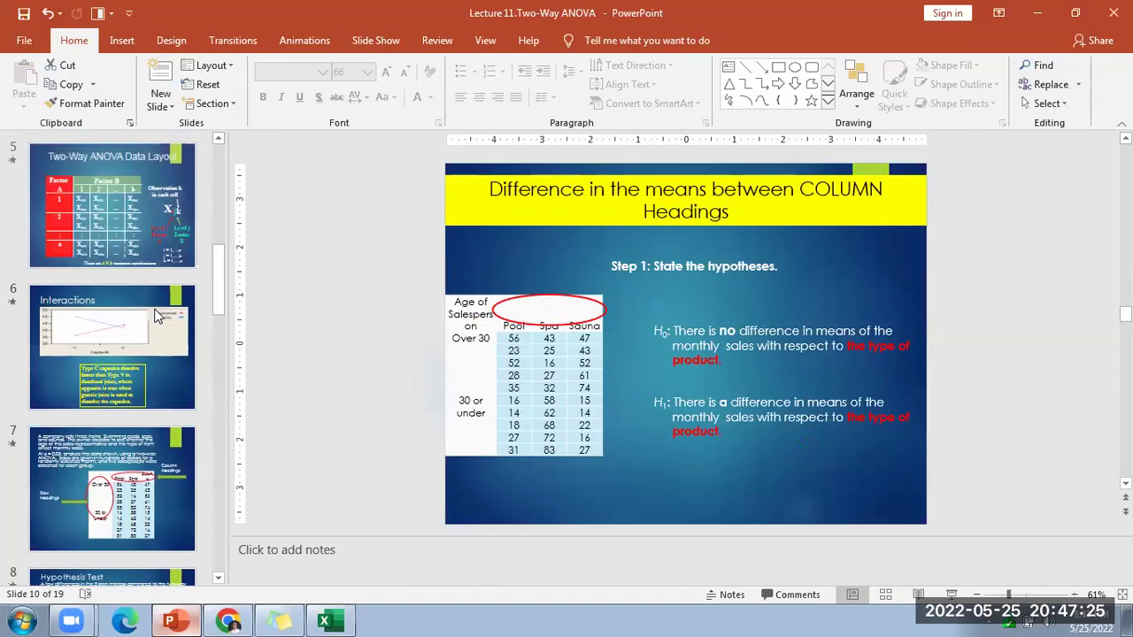
scroll(156, 316, "up", 3)
left_click(108, 288)
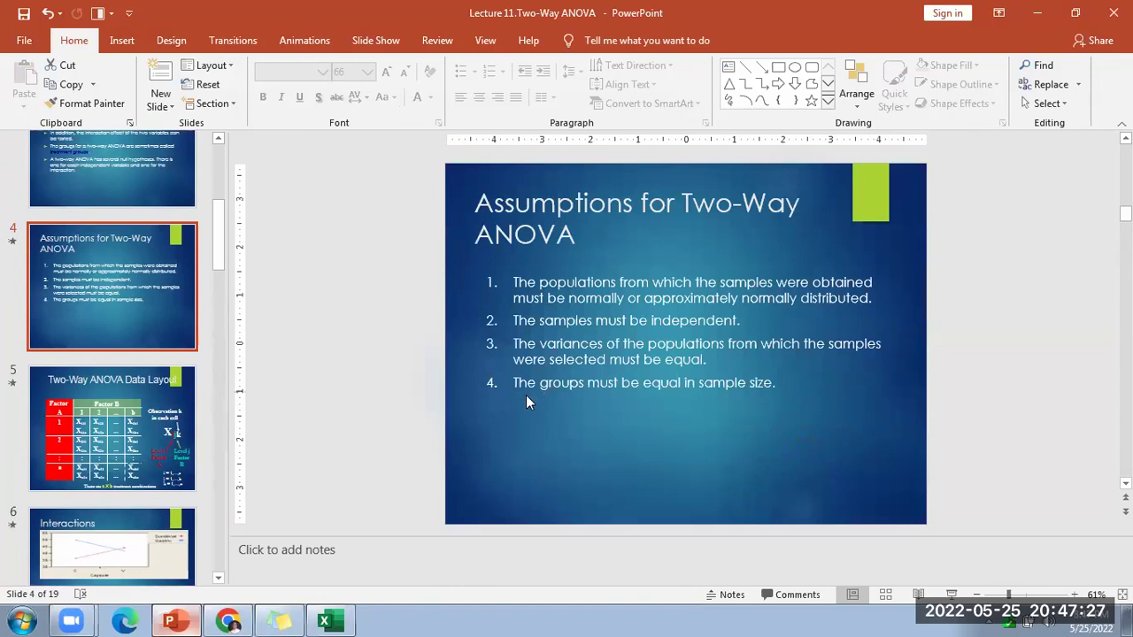
left_click_drag(521, 378, 774, 380)
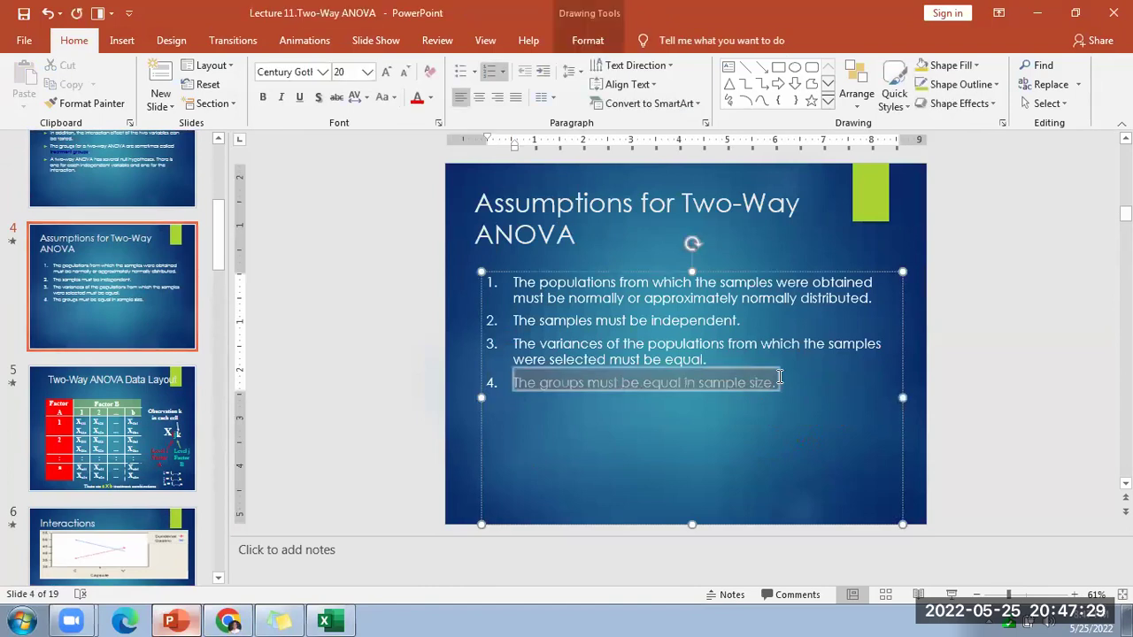
Step: Return to the Excel workbook, set the ANOVA output range to H11 and try to run the analysis
left_click(324, 621)
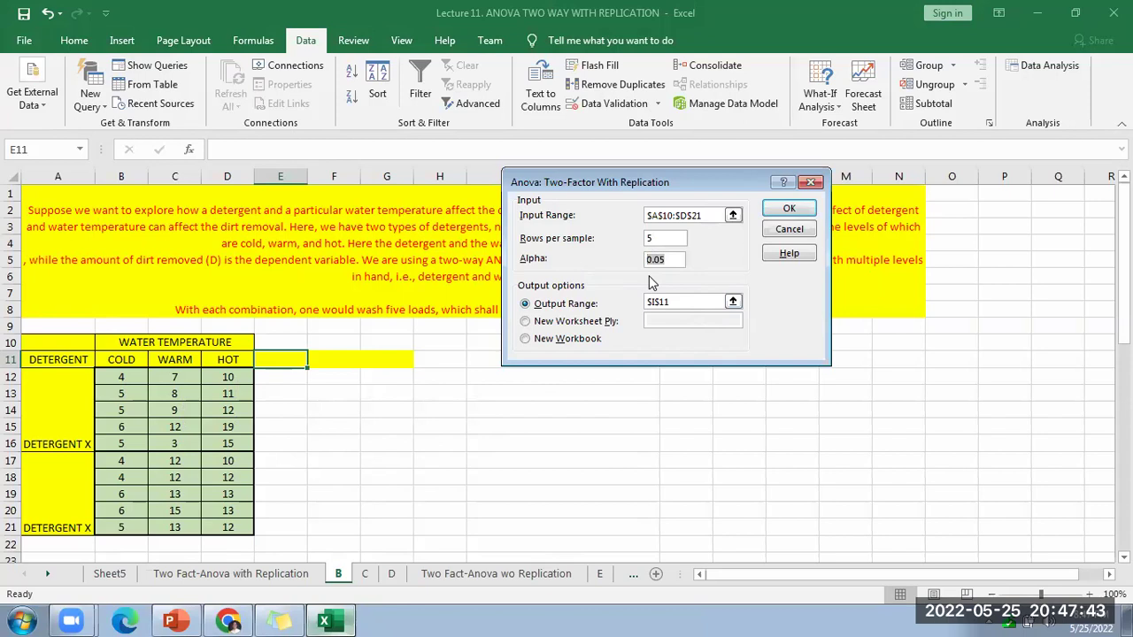
left_click(734, 302)
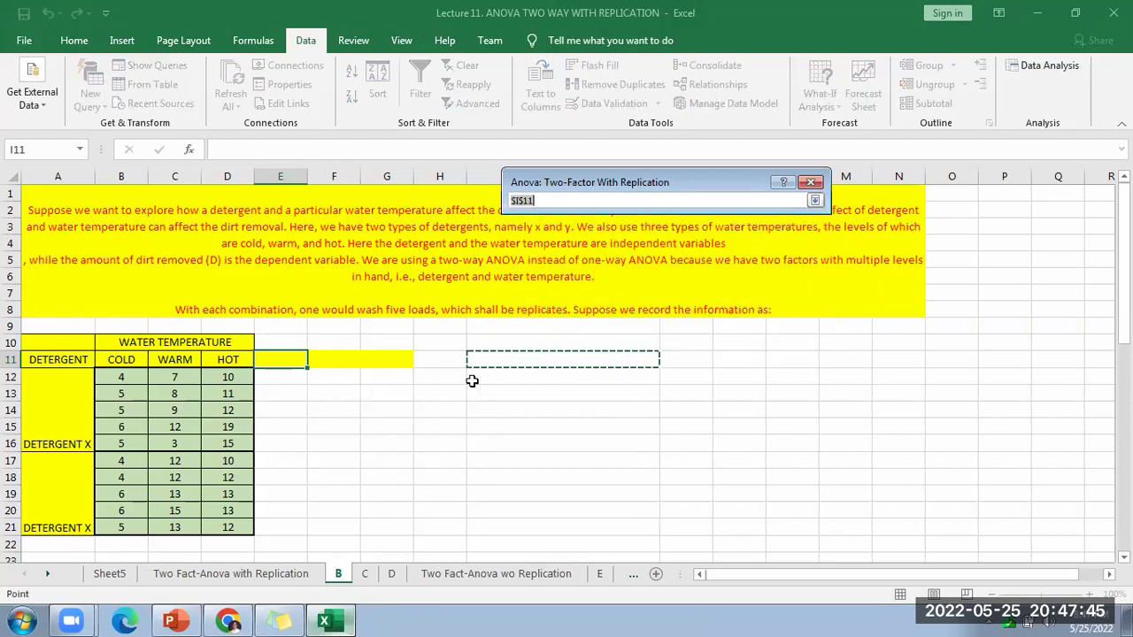
left_click(451, 357)
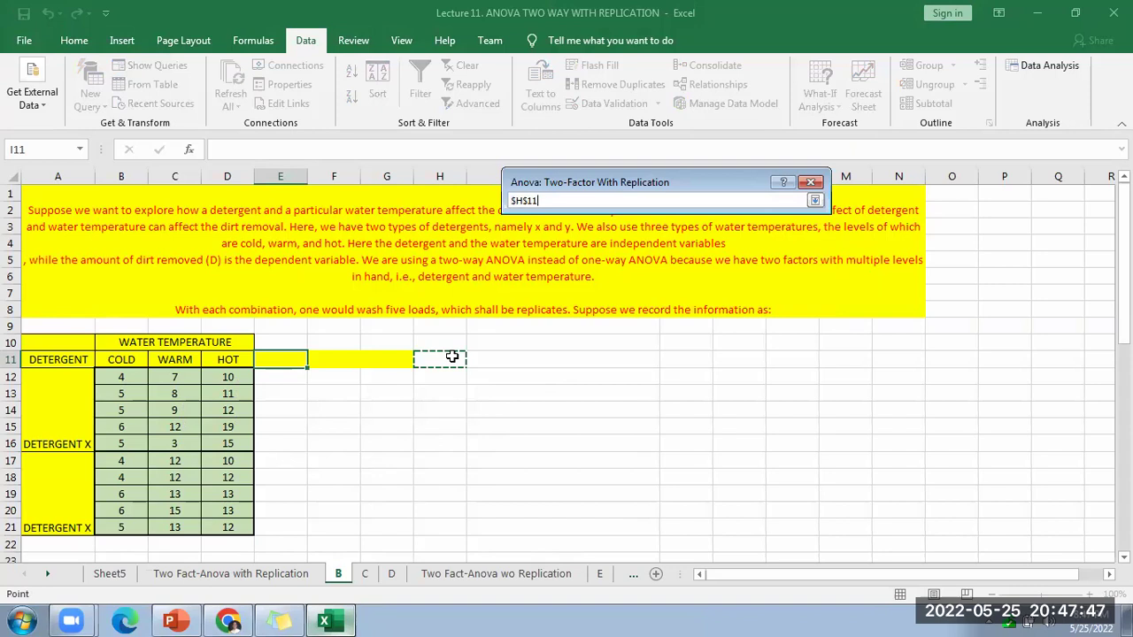
key("Return")
left_click(790, 209)
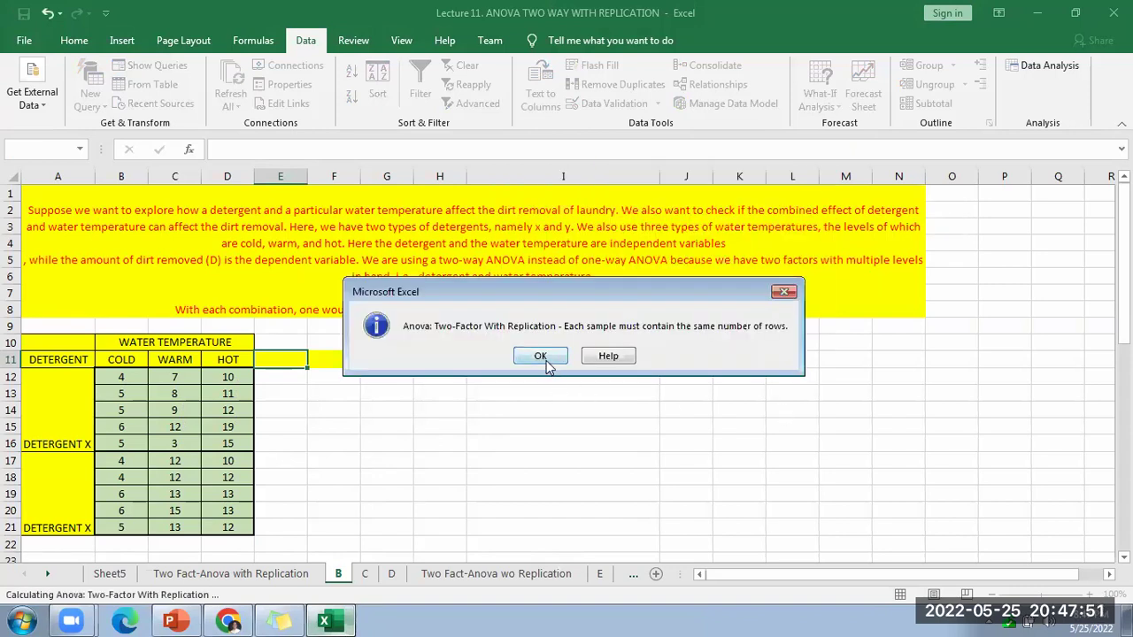
left_click(542, 358)
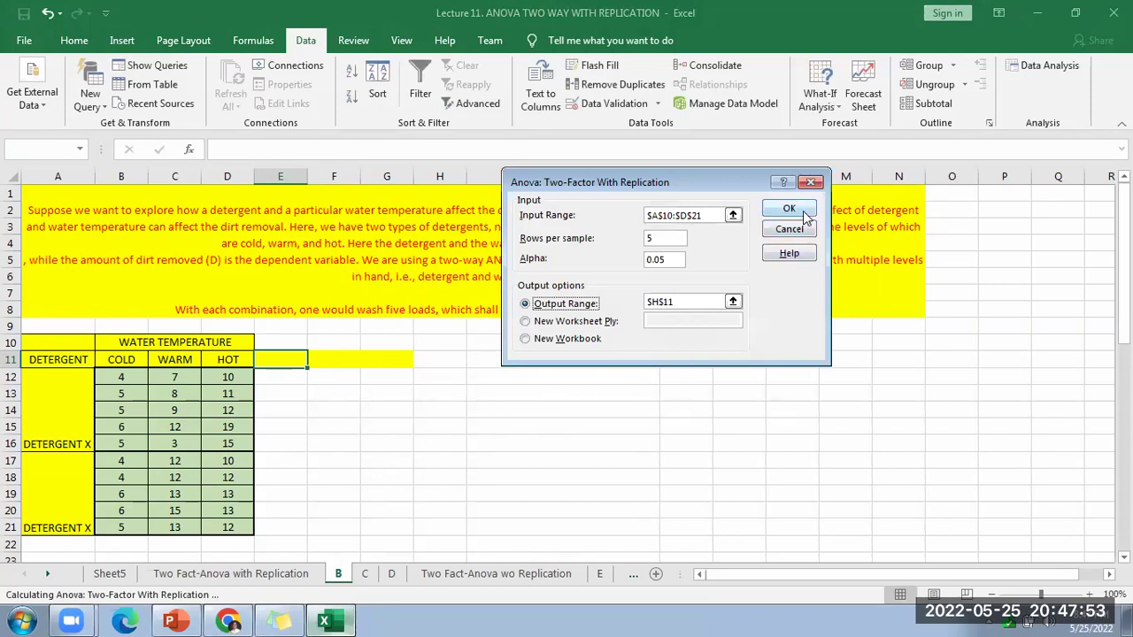
Step: Change the ANOVA input range to A11:D21, starting at the temperature level headings, and run the analysis
left_click(733, 215)
left_click(47, 363)
left_click_drag(47, 362, 214, 417)
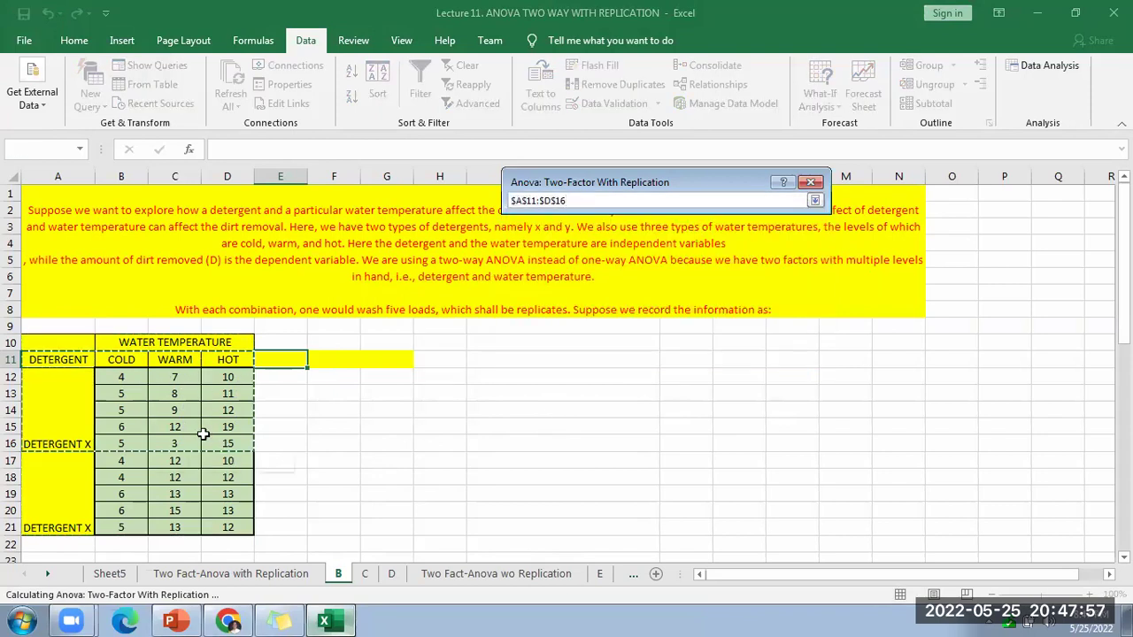
left_click_drag(57, 357, 220, 500)
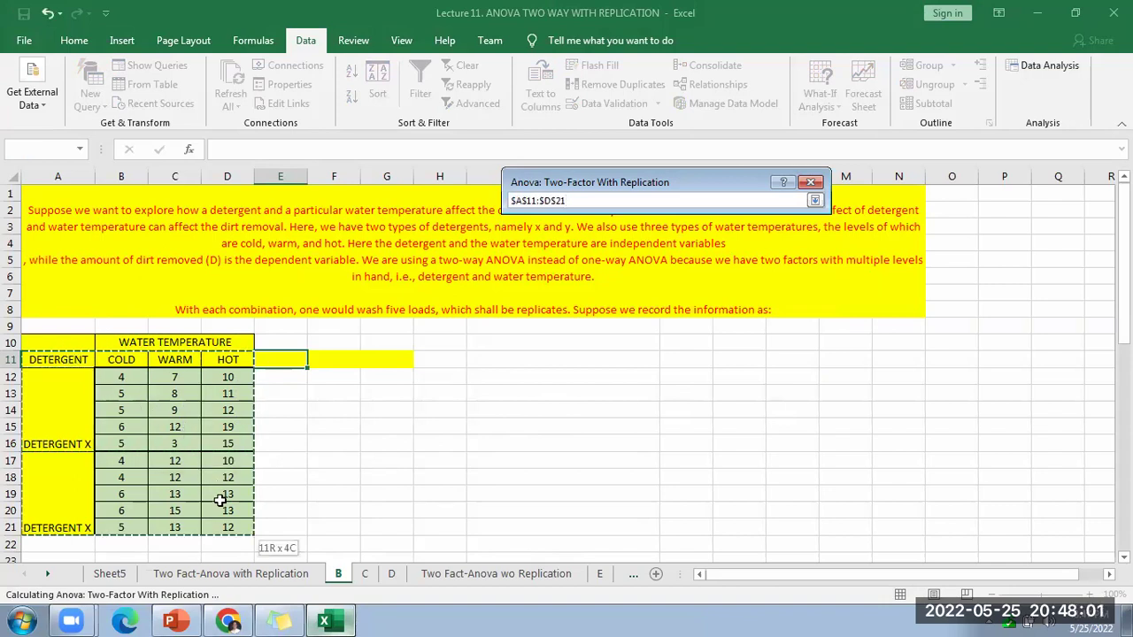
left_click(816, 202)
left_click(790, 210)
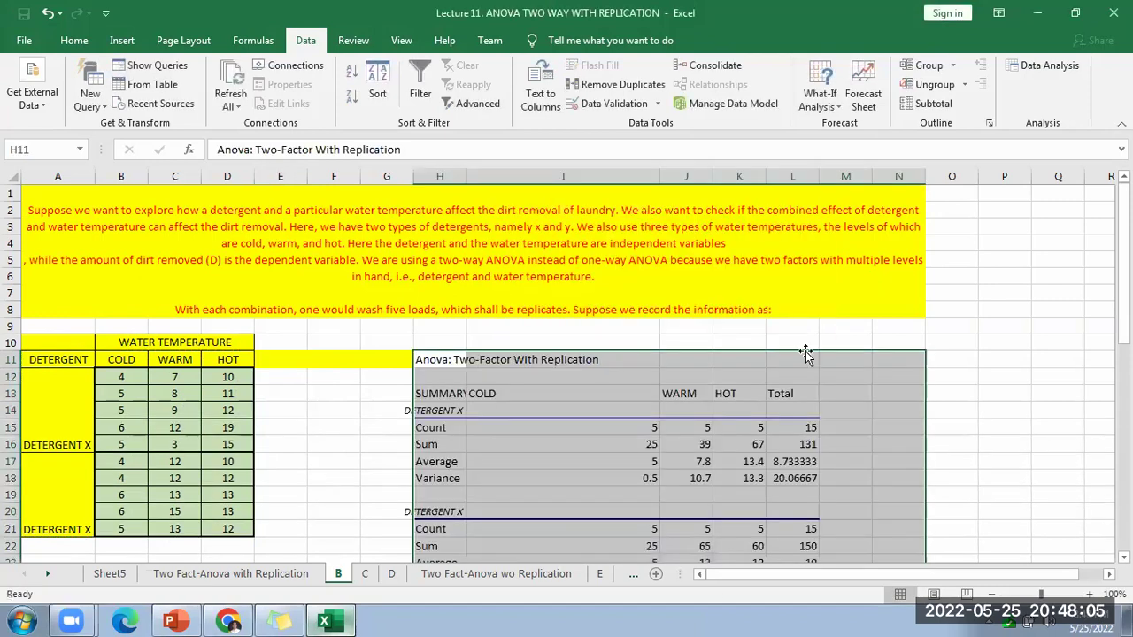
Step: Fit the width of column H to its contents
scroll(806, 353, "down", 3)
double_click(466, 176)
scroll(598, 342, "up", 2)
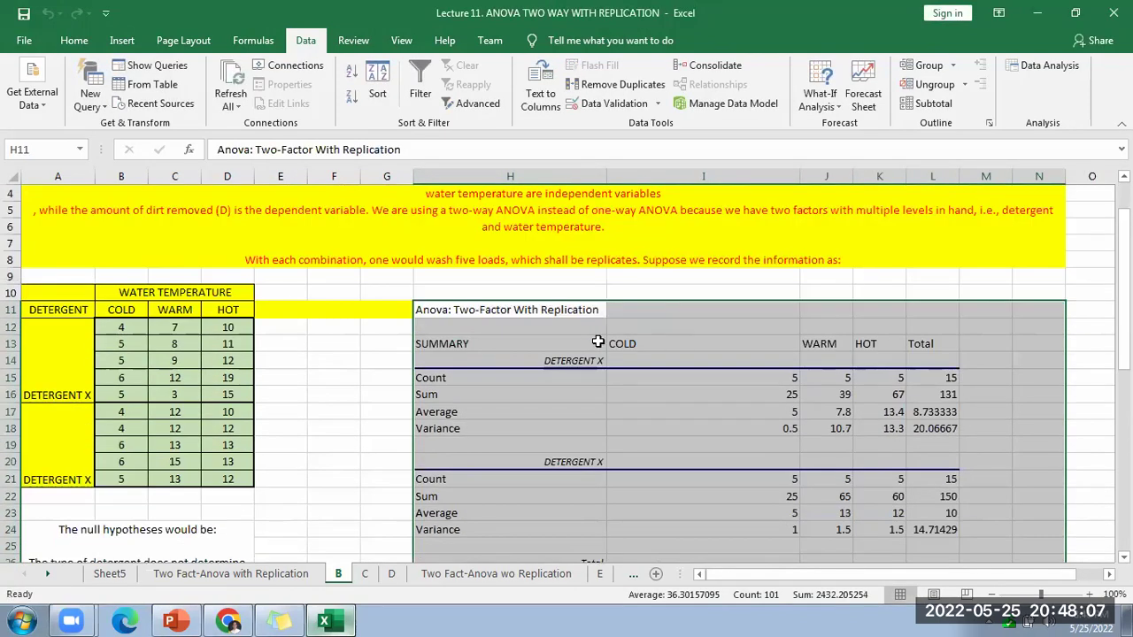
Step: Examine the detergent groups and the cold, warm and hot columns in the ANOVA summary output
left_click(531, 345)
left_click(582, 360)
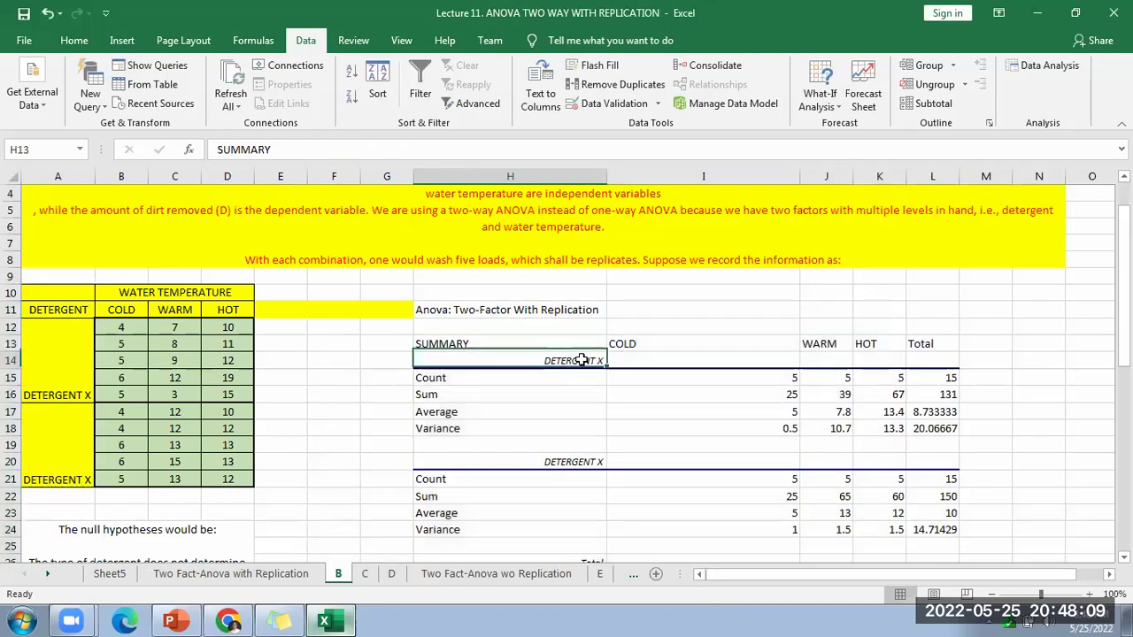
left_click(590, 466)
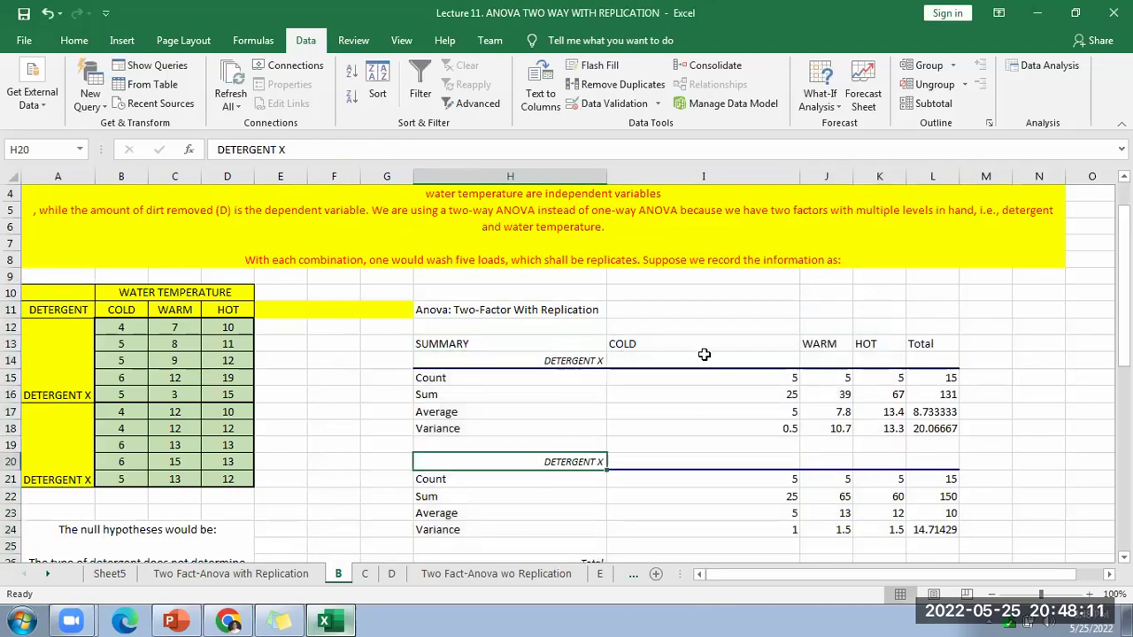
left_click(676, 343)
left_click(825, 345)
left_click(868, 345)
left_click(934, 327)
scroll(966, 357, "down", 6)
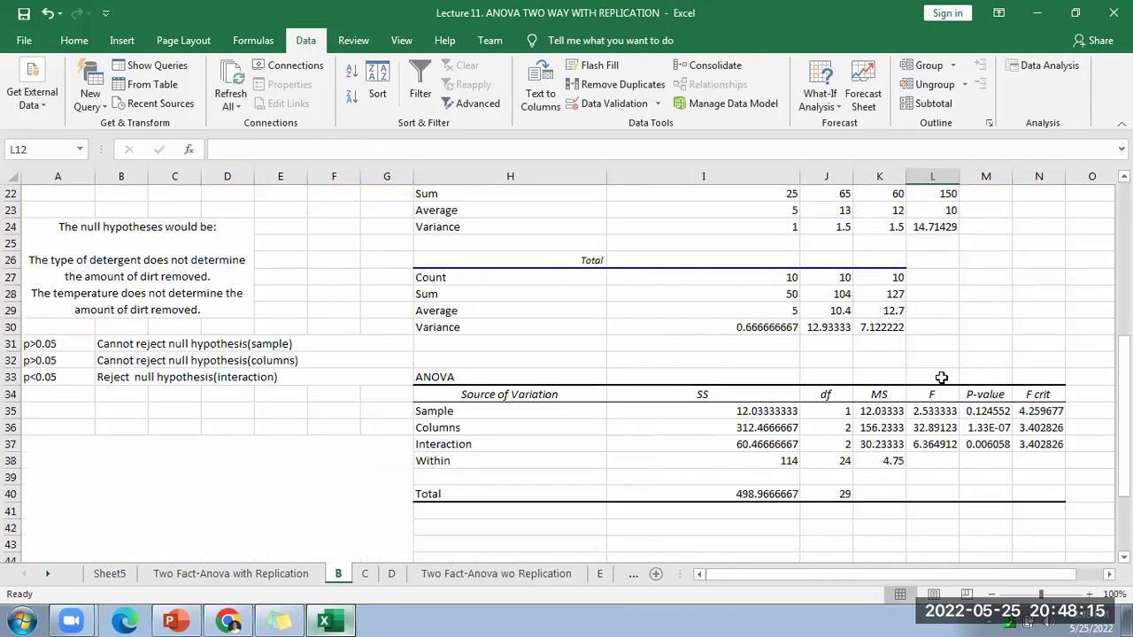
Step: Fill the Sample, Columns and Interaction rows of the ANOVA table, H35:N37, with light green
left_click_drag(434, 381, 1028, 494)
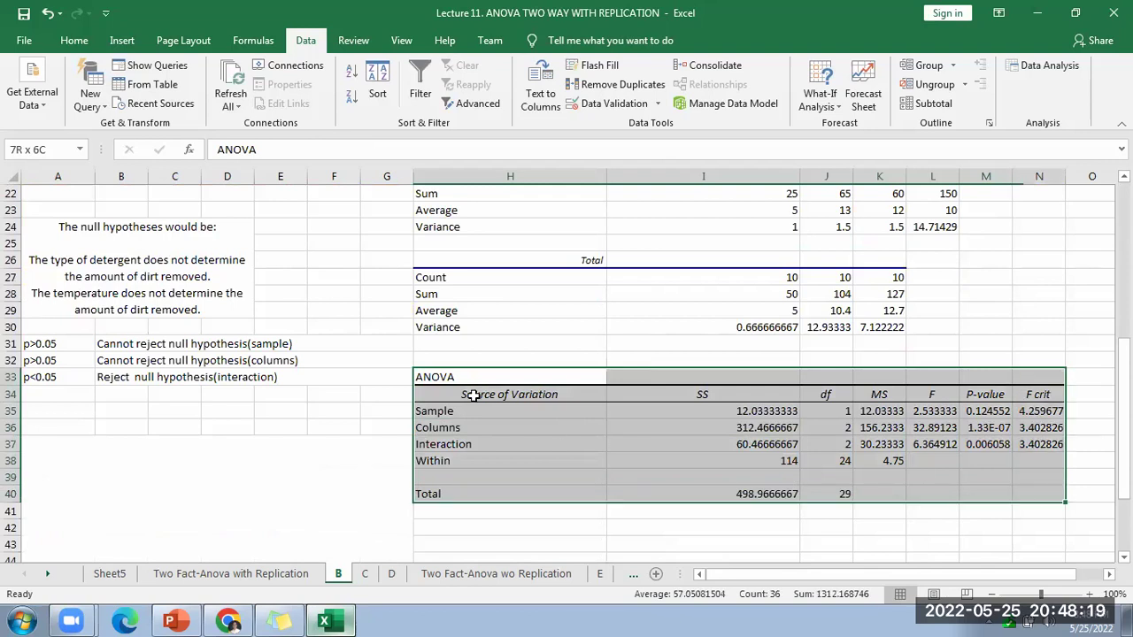
left_click_drag(442, 410, 1049, 445)
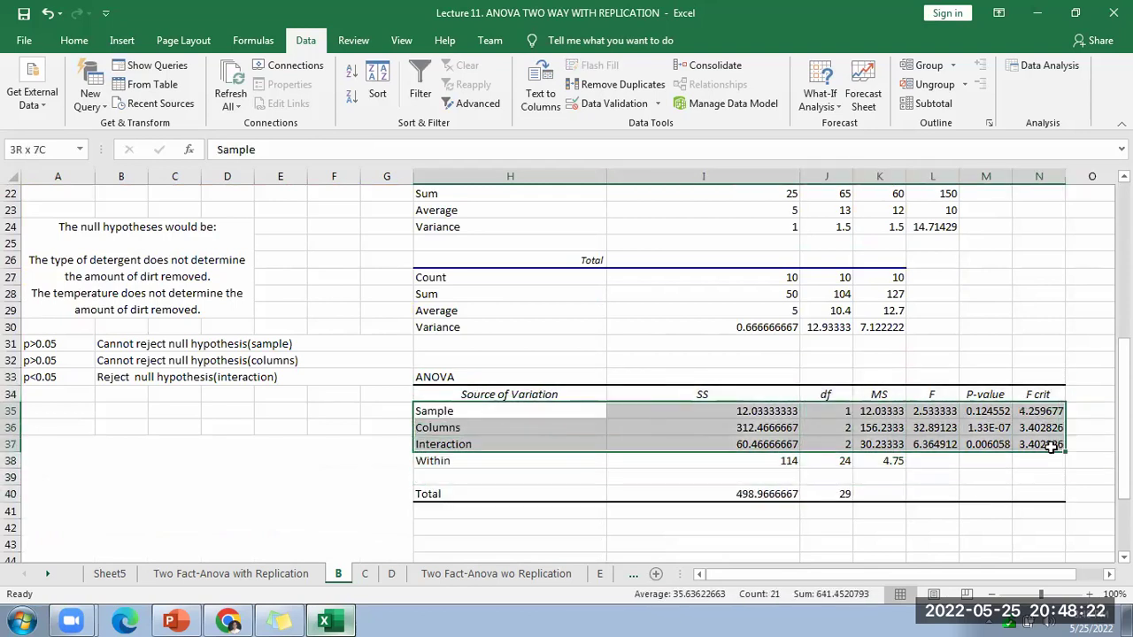
left_click(71, 40)
left_click(261, 97)
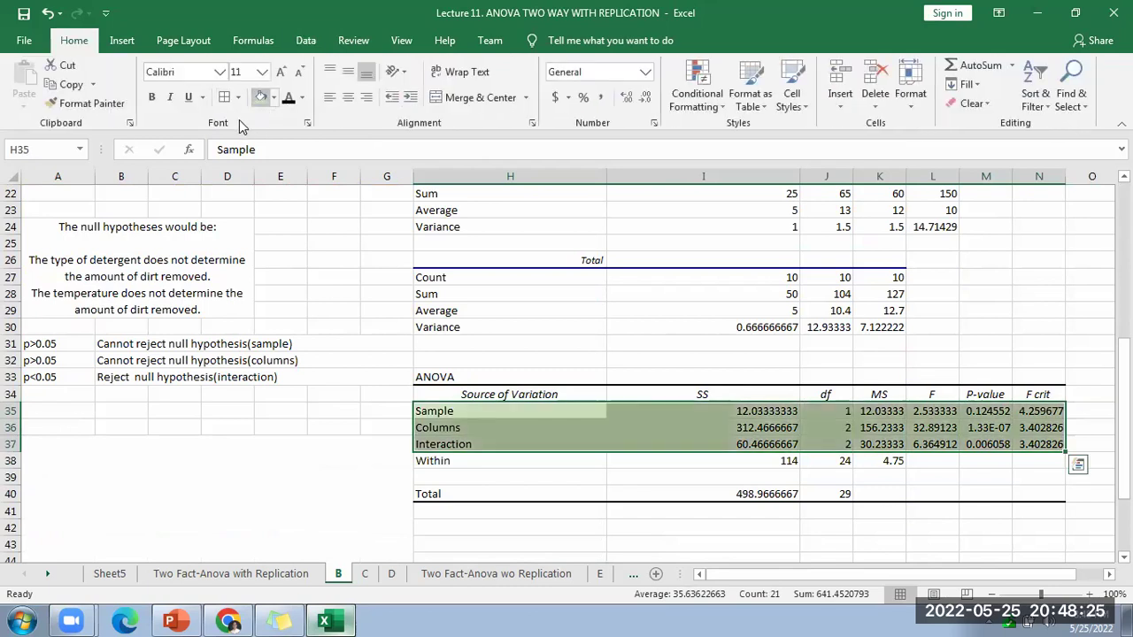
left_click(612, 545)
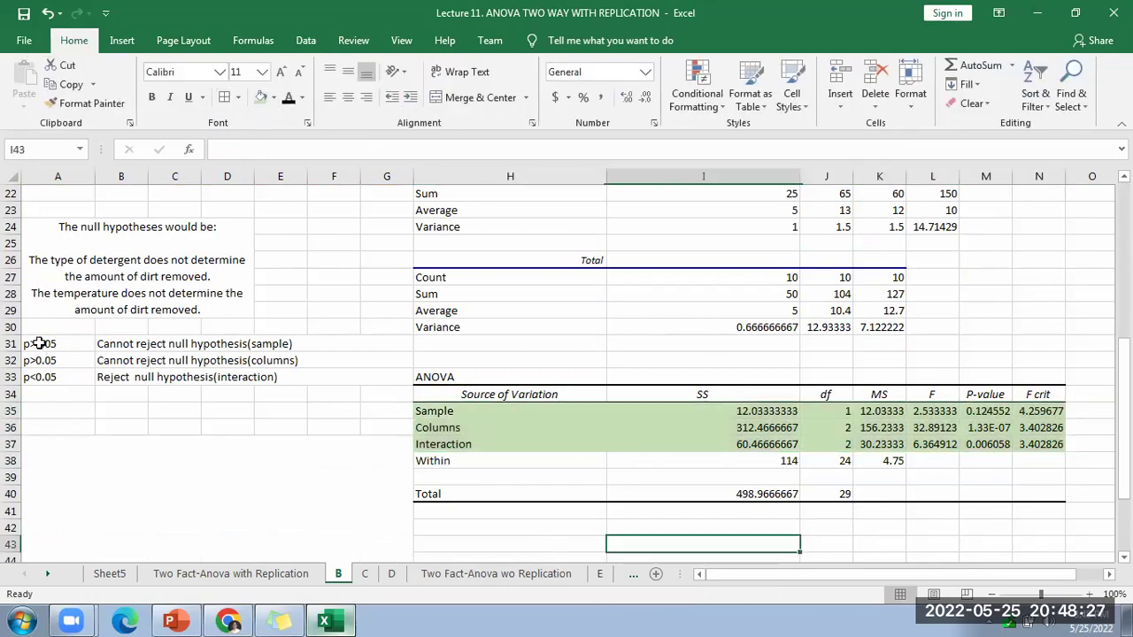
Step: Copy the p-value comparisons and hypothesis conclusions starting at A31 beside the ANOVA table, starting at O35
left_click_drag(38, 344, 255, 370)
key("ctrl+c")
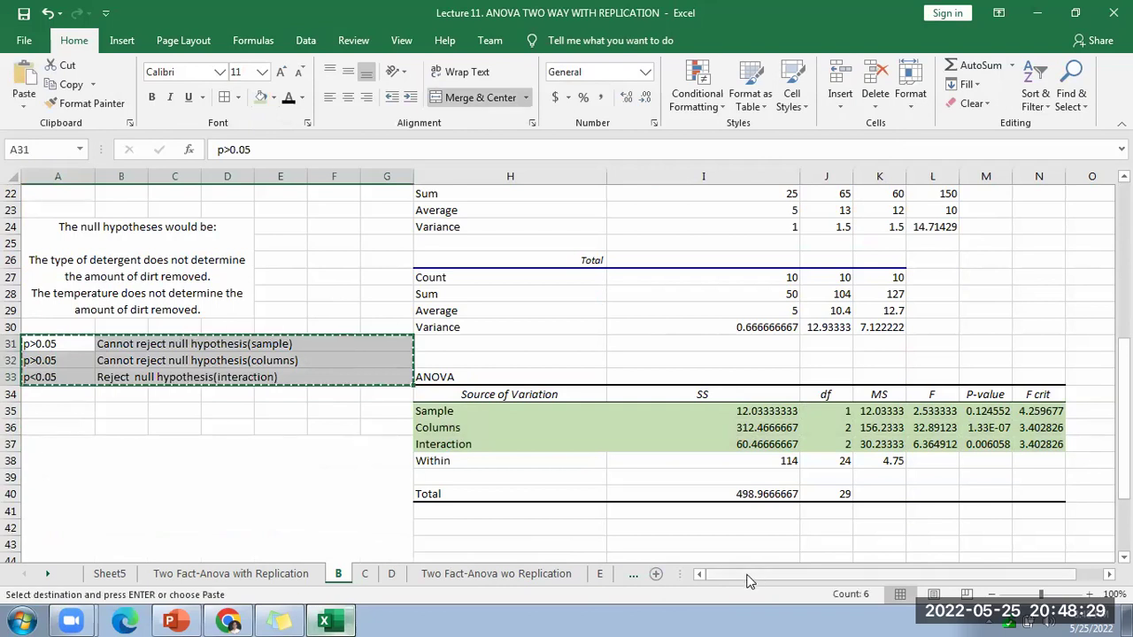
left_click_drag(746, 580, 772, 579)
left_click(1027, 411)
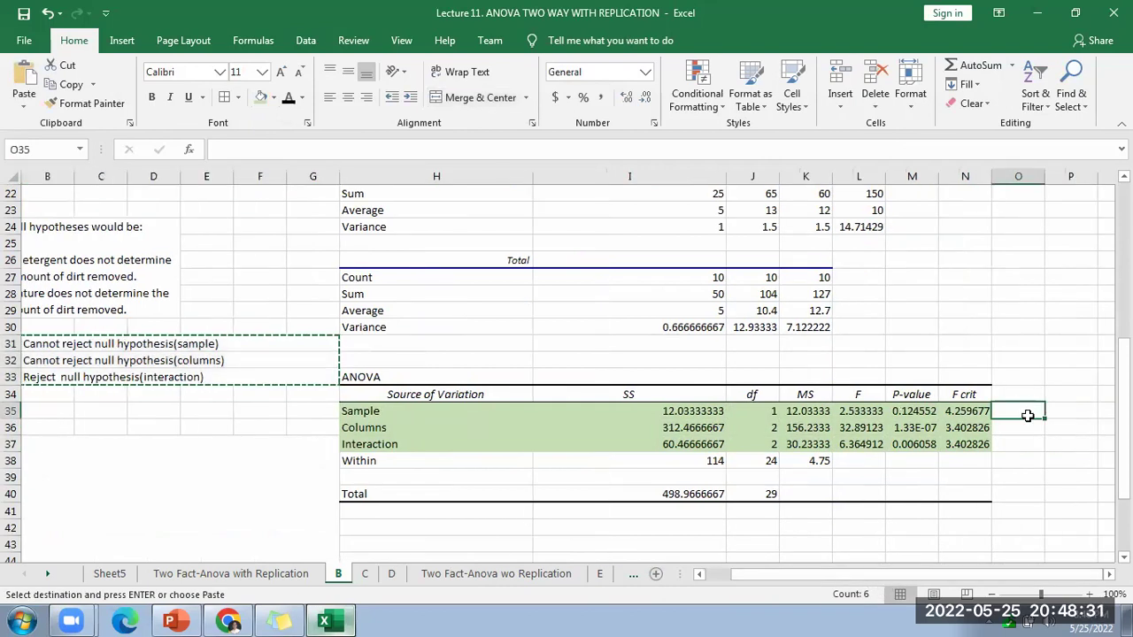
key("ctrl+v")
left_click_drag(915, 581, 1018, 582)
left_click(855, 528)
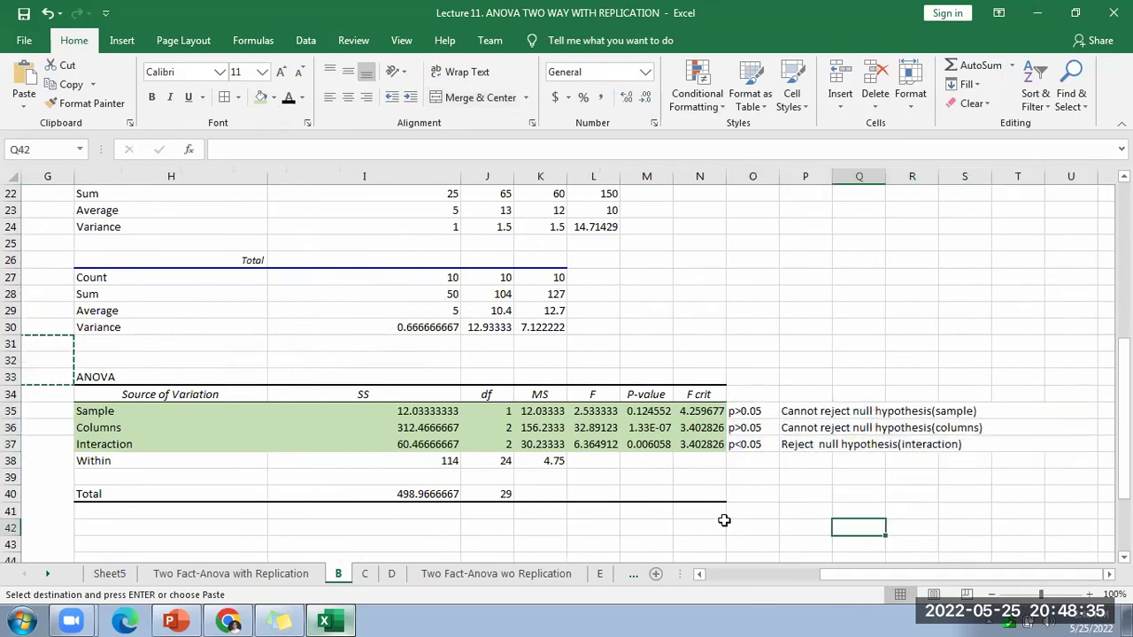
Step: Fill the P-value header and its three values in the ANOVA table, M34:M37, with yellow
left_click_drag(653, 395, 654, 444)
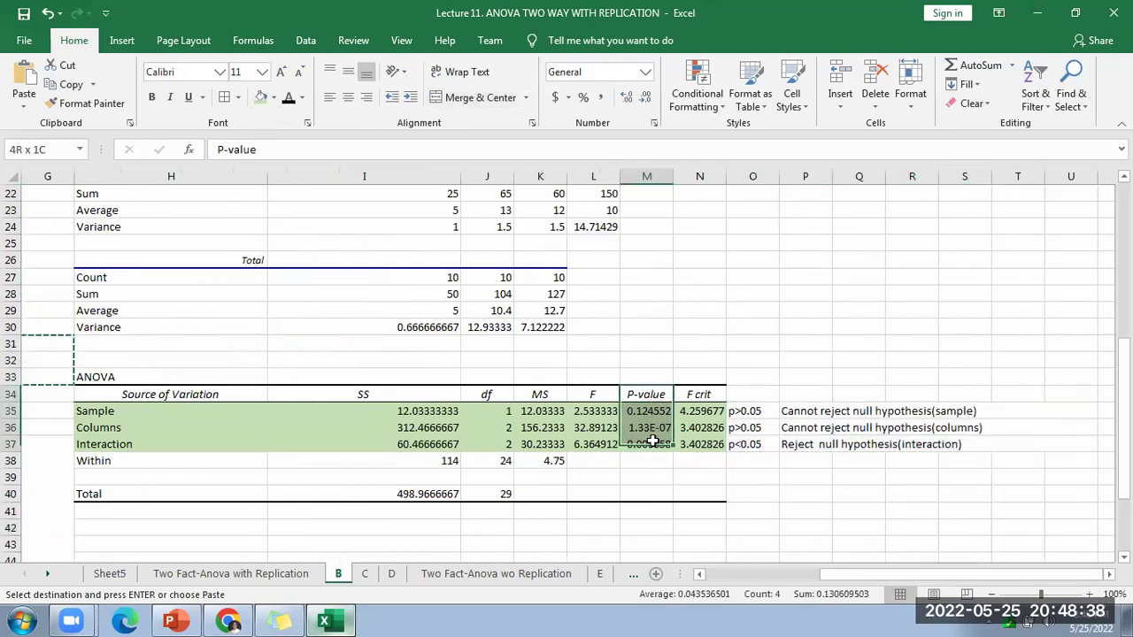
left_click(273, 97)
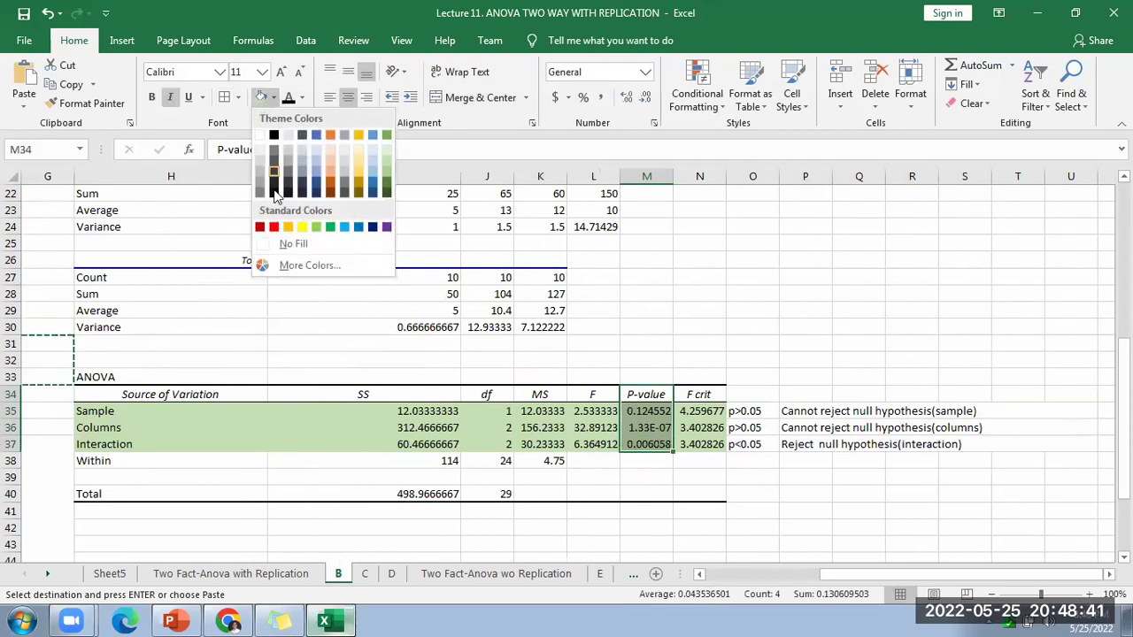
left_click(302, 226)
left_click(754, 540)
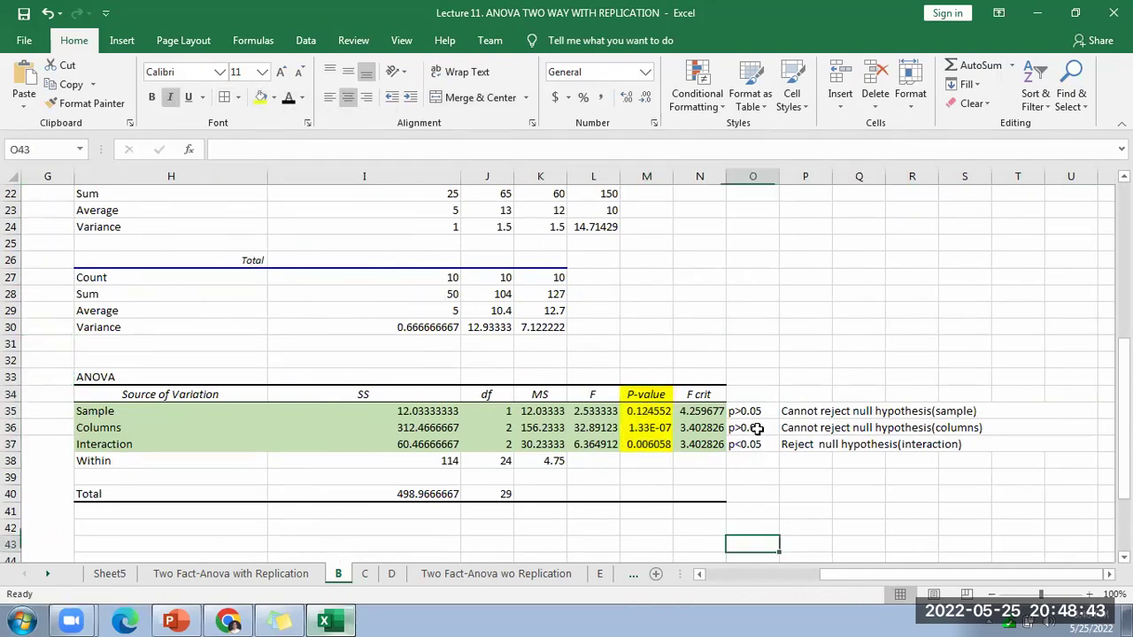
Step: Enter SAMPLE in J43 below the ANOVA table and the comparison 0.12>0.05 in K43
left_click(752, 412)
scroll(628, 499, "down", 1)
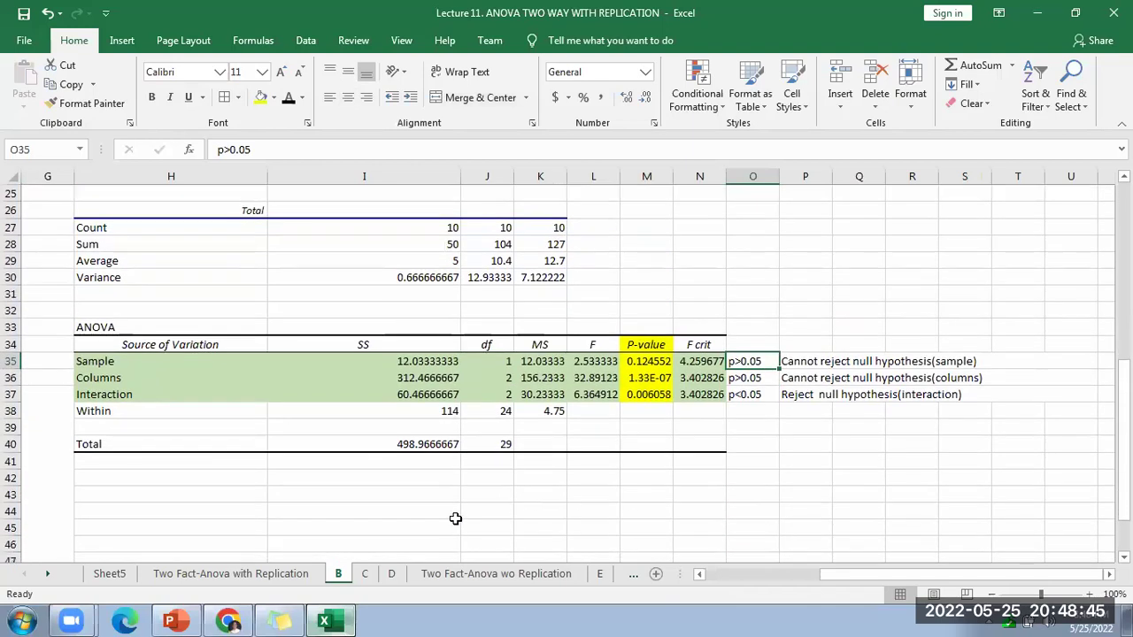
left_click(487, 491)
type("SAMPLE")
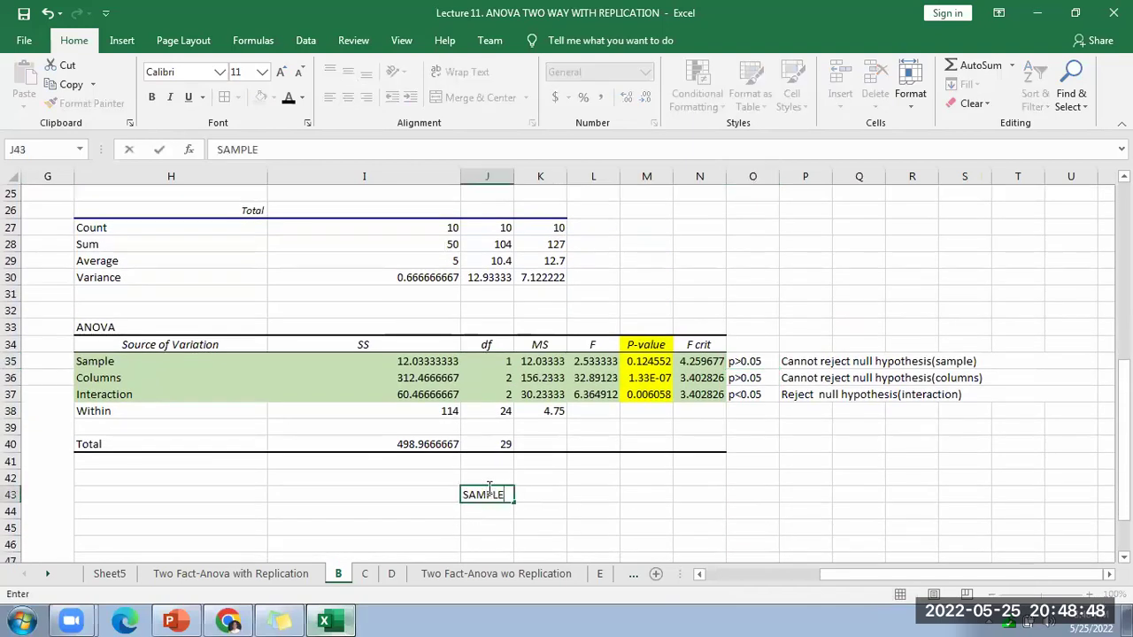
key("Tab")
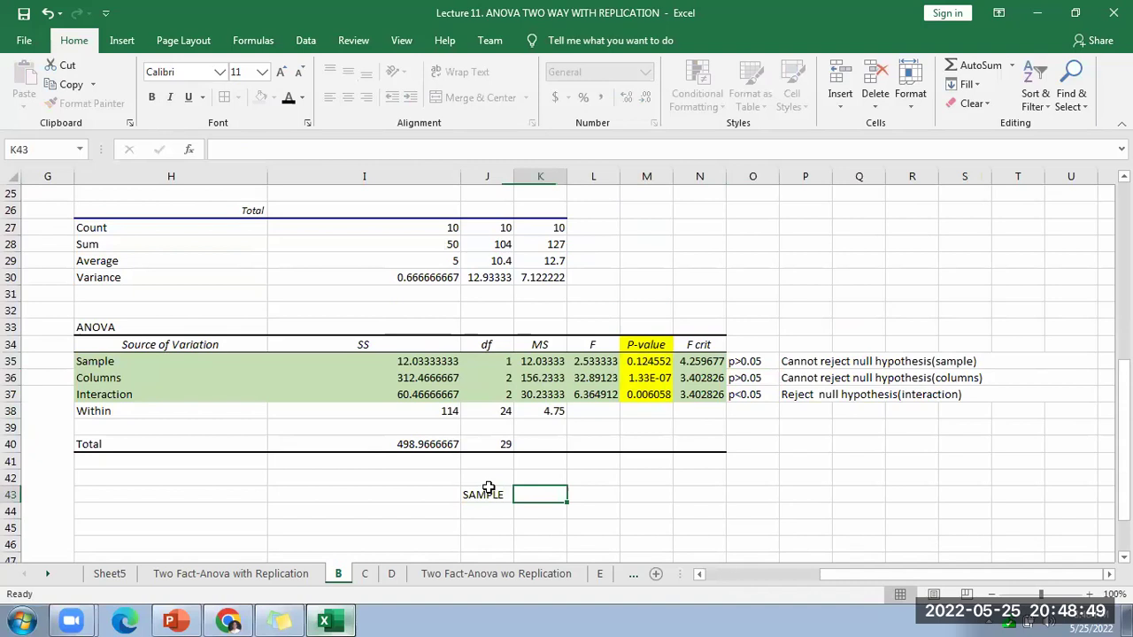
type("0.")
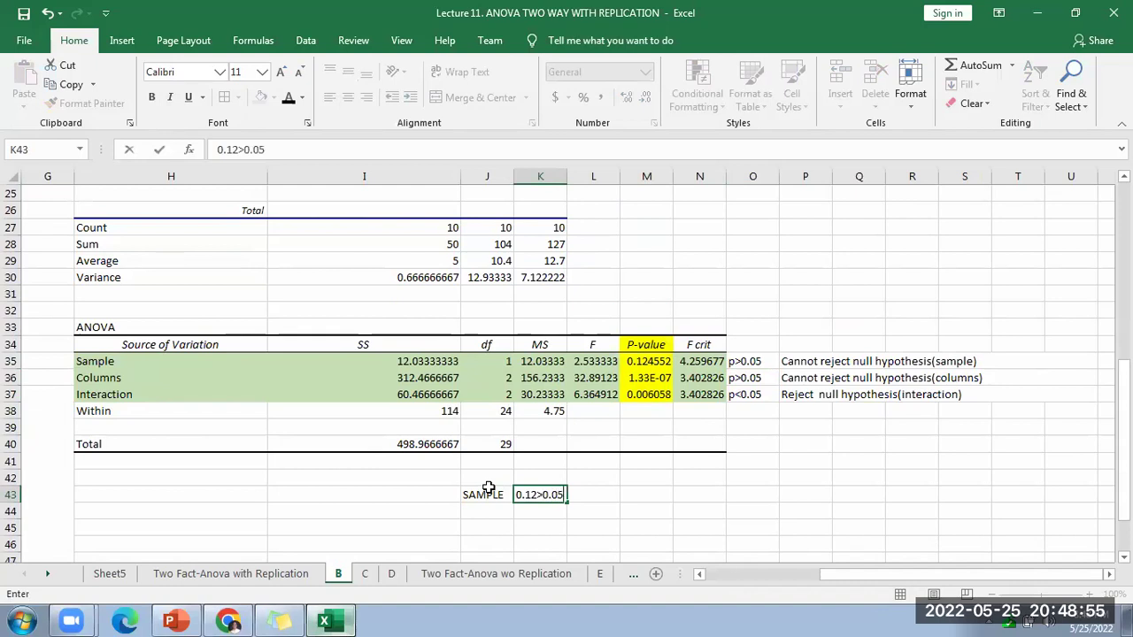
type("12>0.05")
left_click(595, 494)
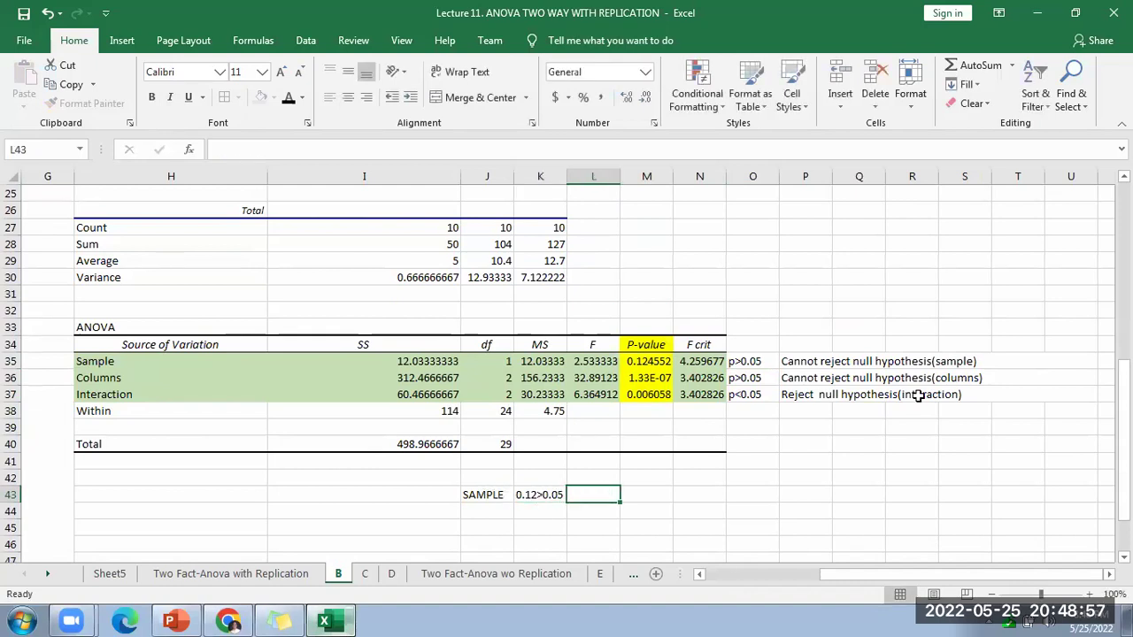
Step: Copy the conclusion "Cannot reject null hypothesis(sample)" from P35 to L43 beside the SAMPLE comparison
left_click(813, 362)
key("ctrl+c")
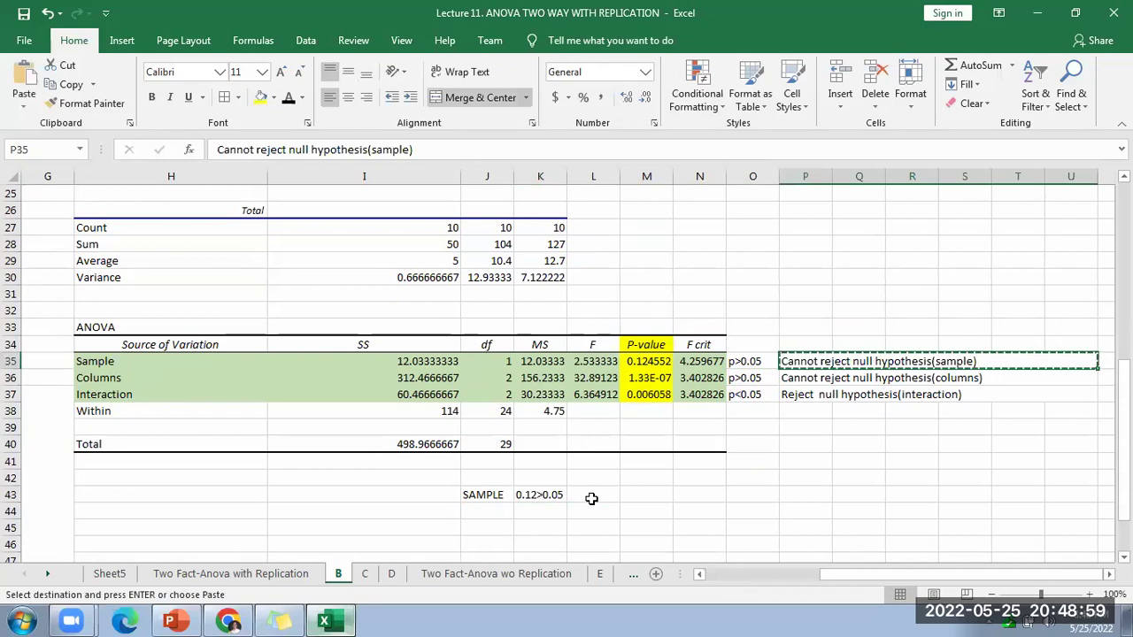
left_click(597, 496)
key("ctrl+v")
key("Escape")
left_click(527, 496)
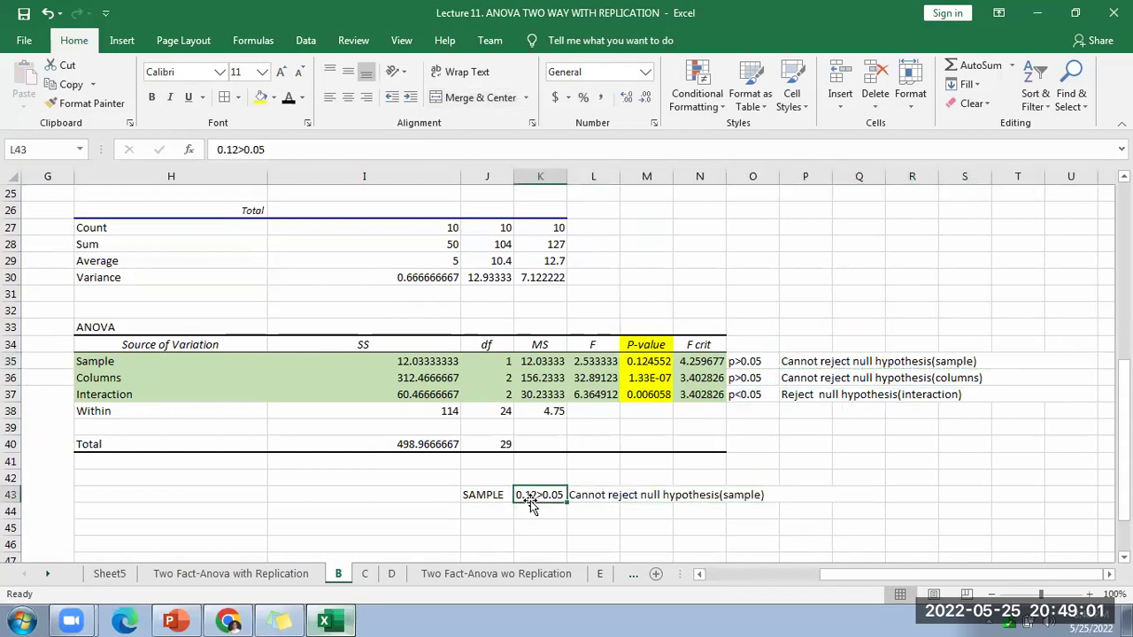
left_click(640, 345)
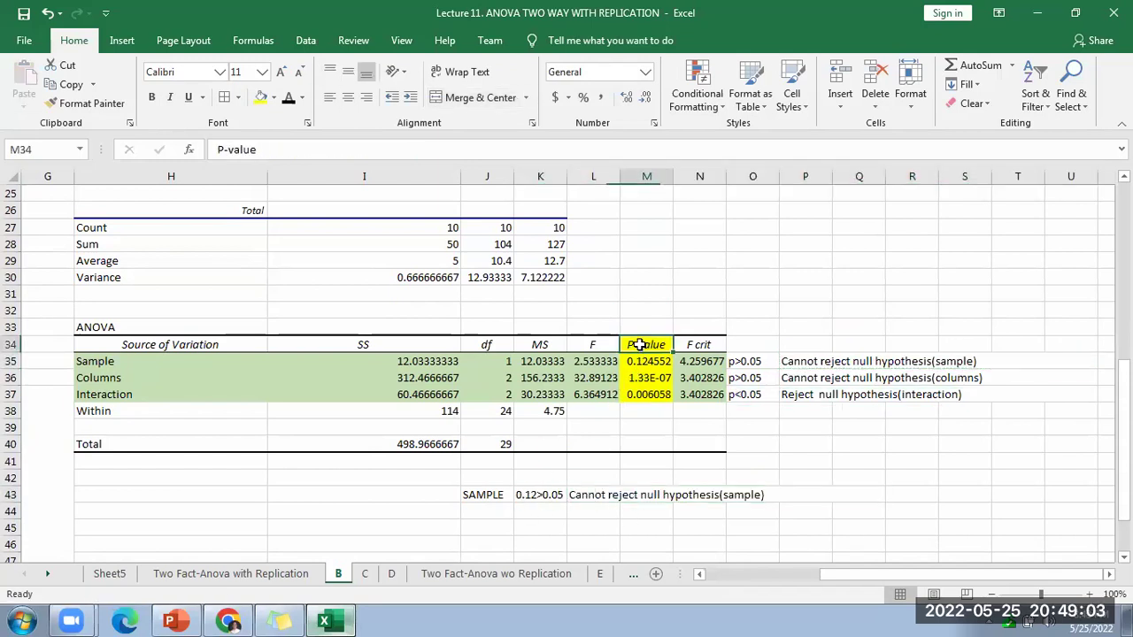
left_click(747, 362)
Step: Enter COLUMNS in J44 and 1.33E-07>0.05 in K44, and widen column K to show the full comparison
left_click(485, 510)
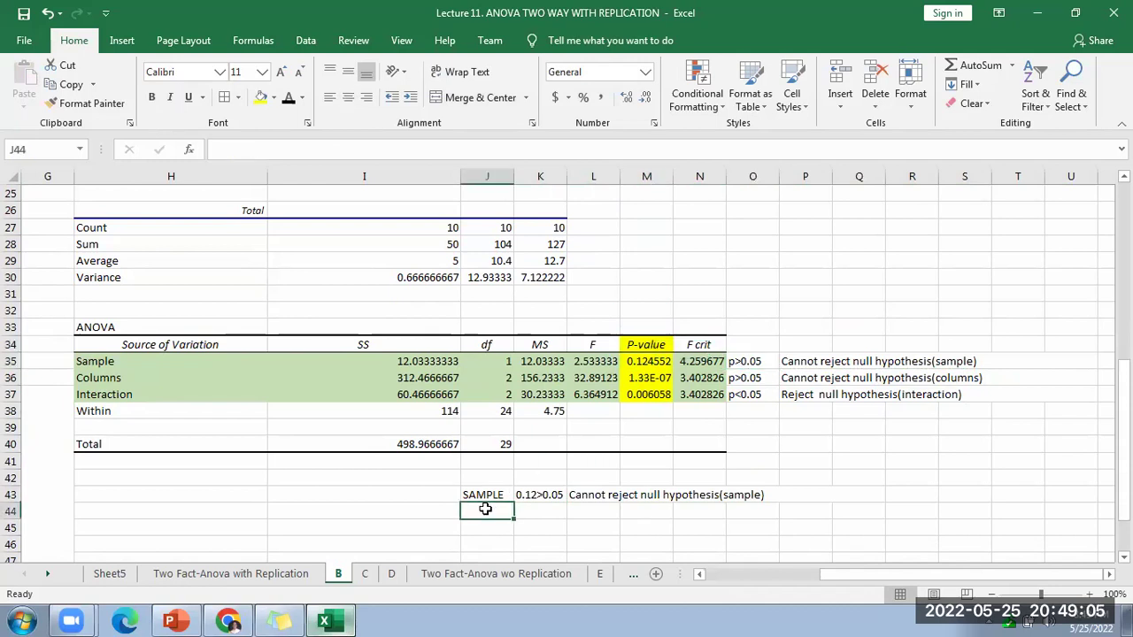
type("C")
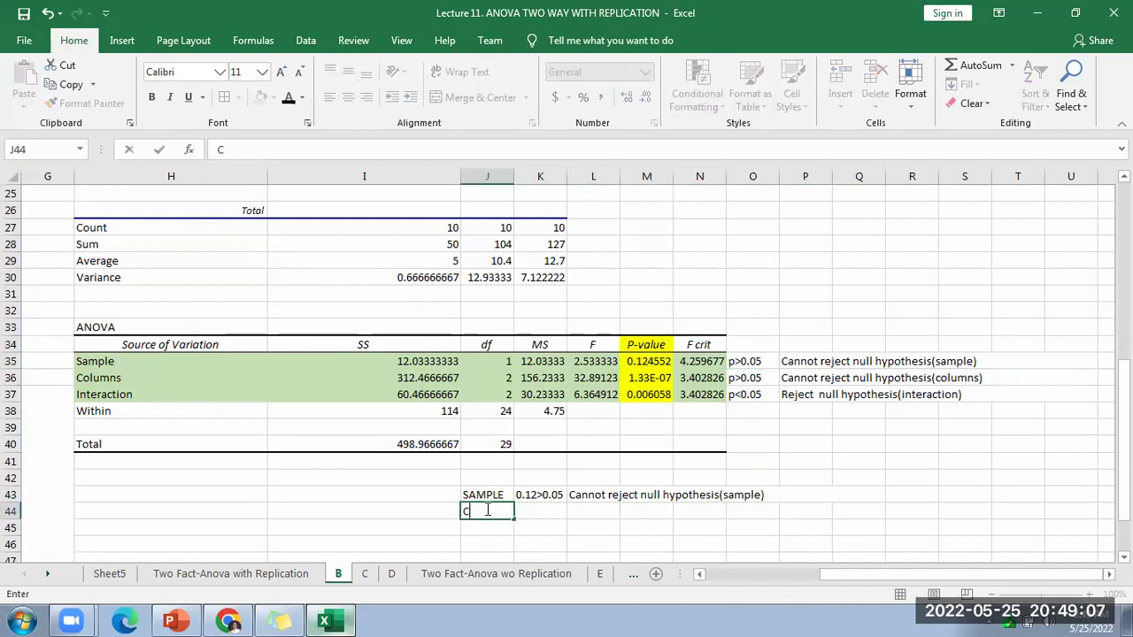
type("OLUMNS")
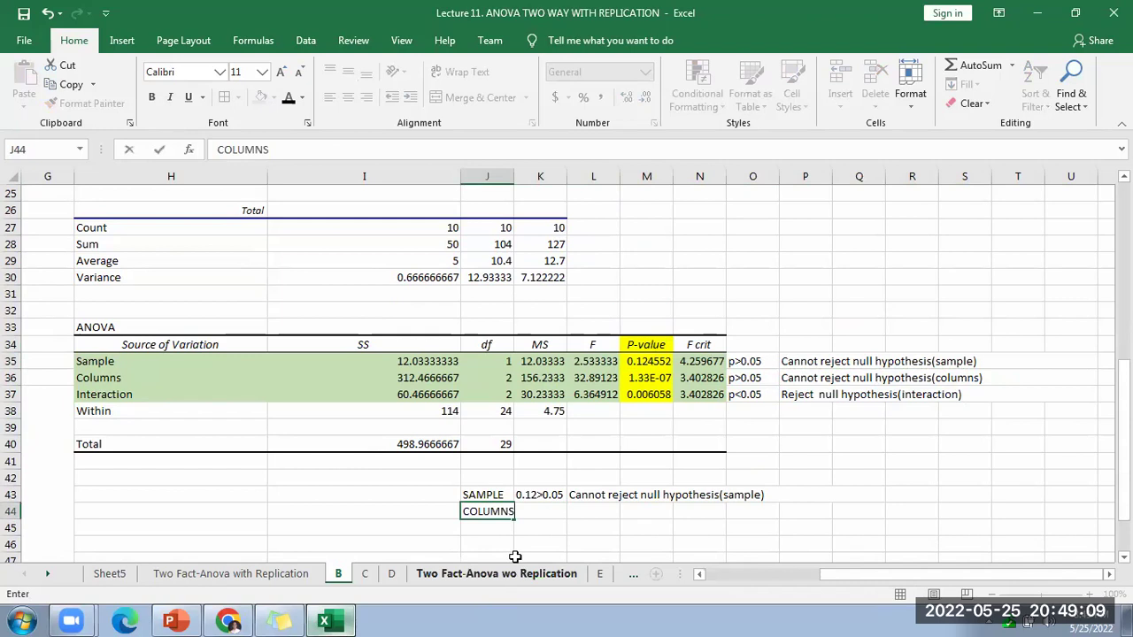
left_click(540, 543)
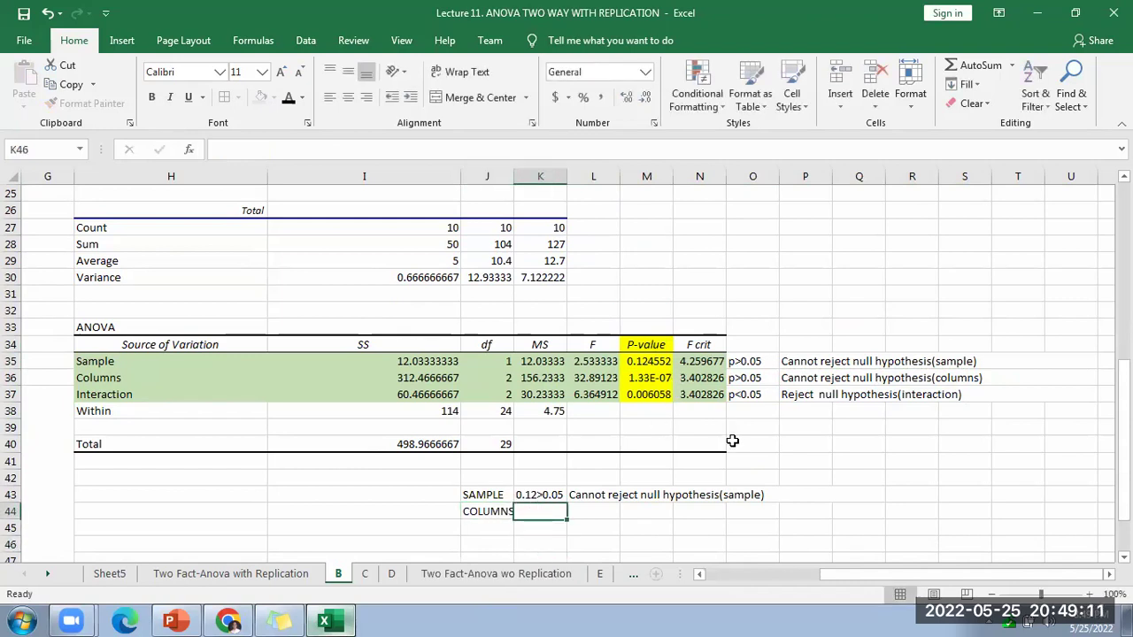
type("1.33E")
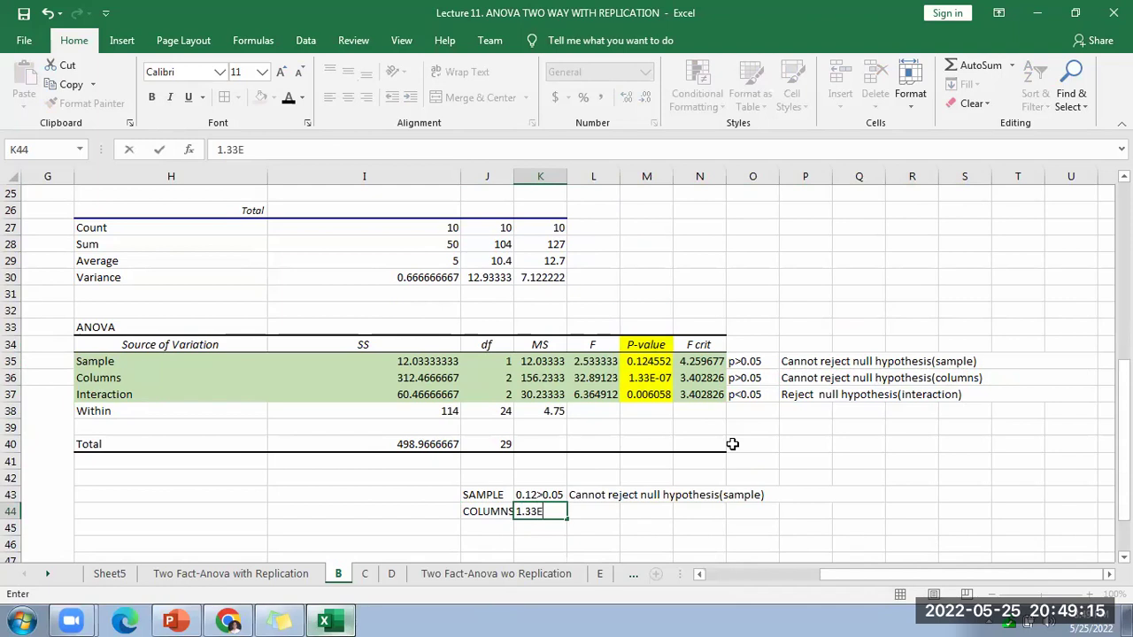
type("-07>0.05")
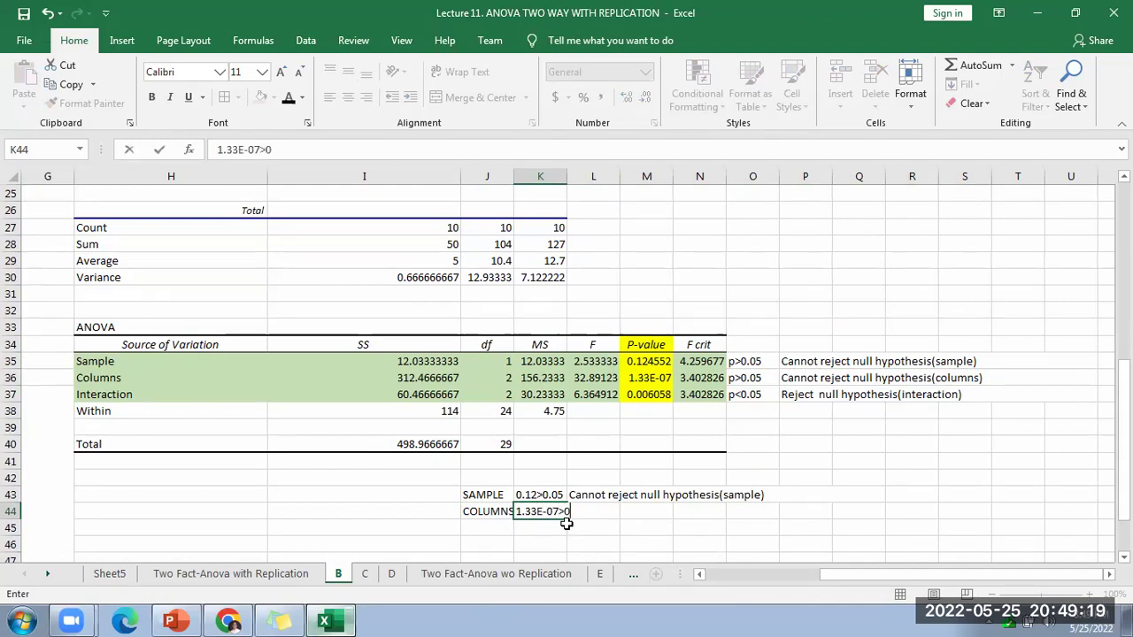
left_click(591, 545)
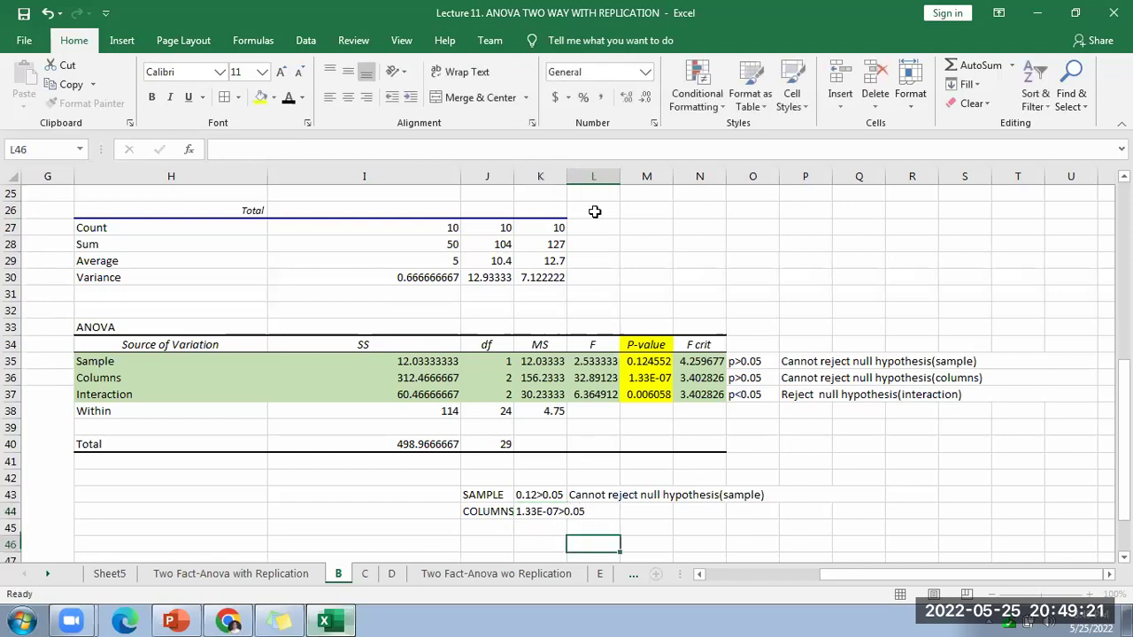
left_click_drag(567, 177, 591, 178)
Step: Copy the conclusion in L43 down to L44 for the COLUMNS row
left_click(628, 495)
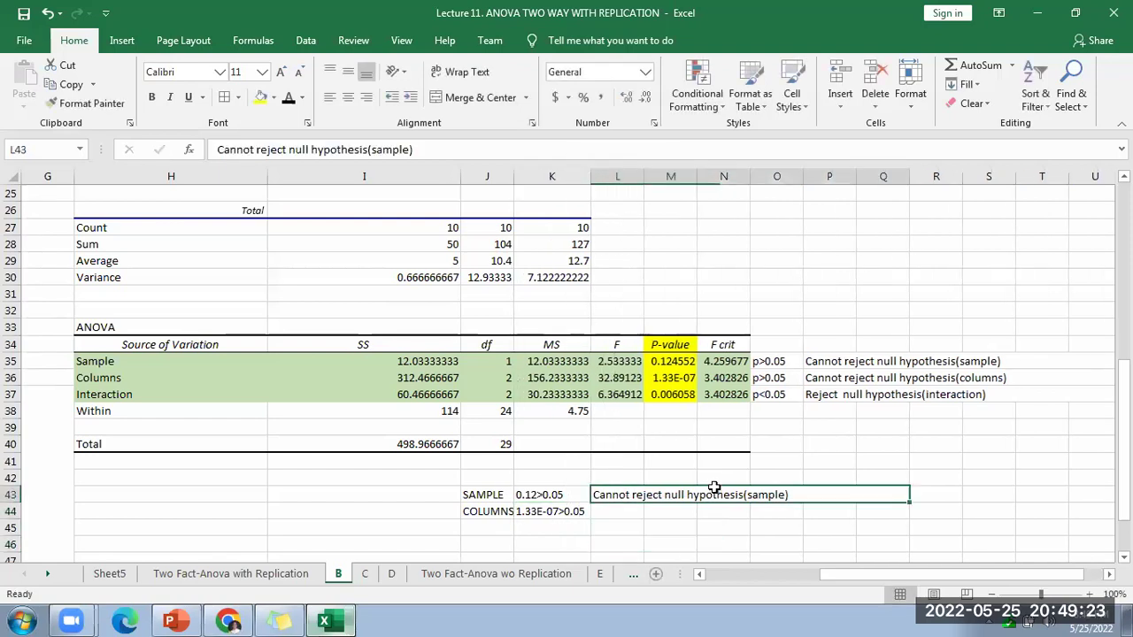
key("ctrl+c")
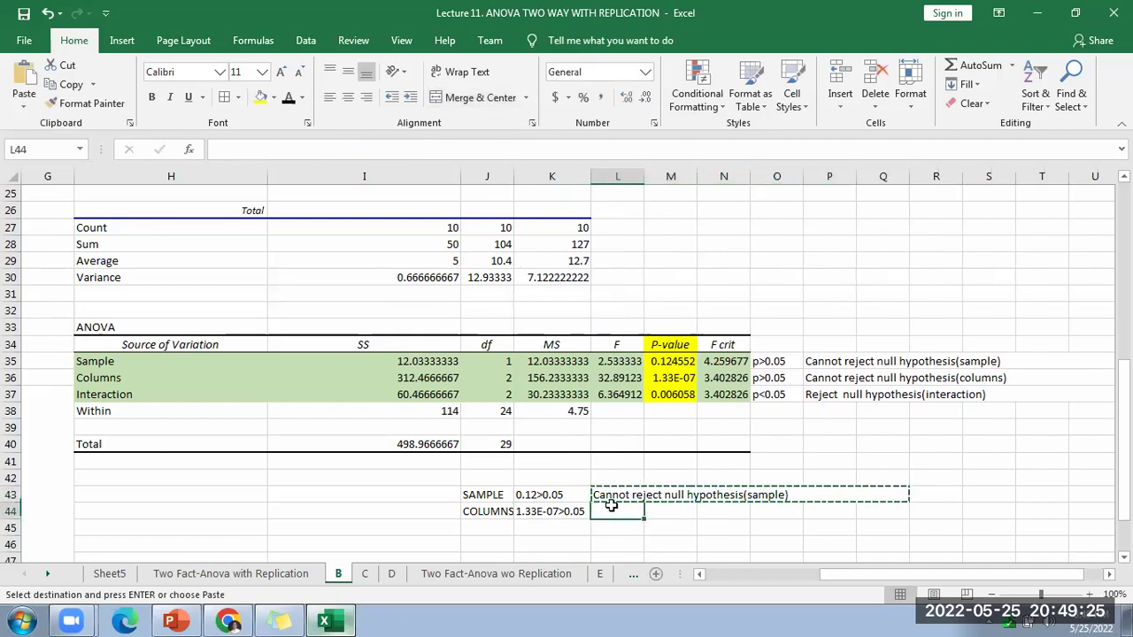
left_click(611, 511)
key("Return")
left_click(617, 541)
Step: Enter INTERACTION in J45 and widen column J to show the whole label
left_click(501, 531)
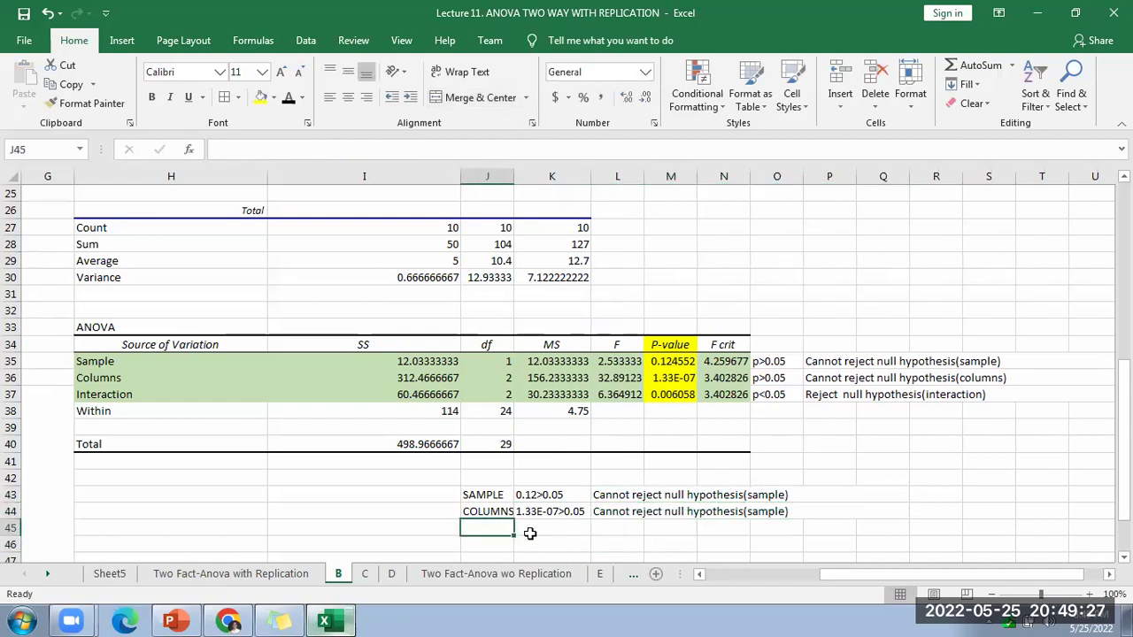
type("INTERA")
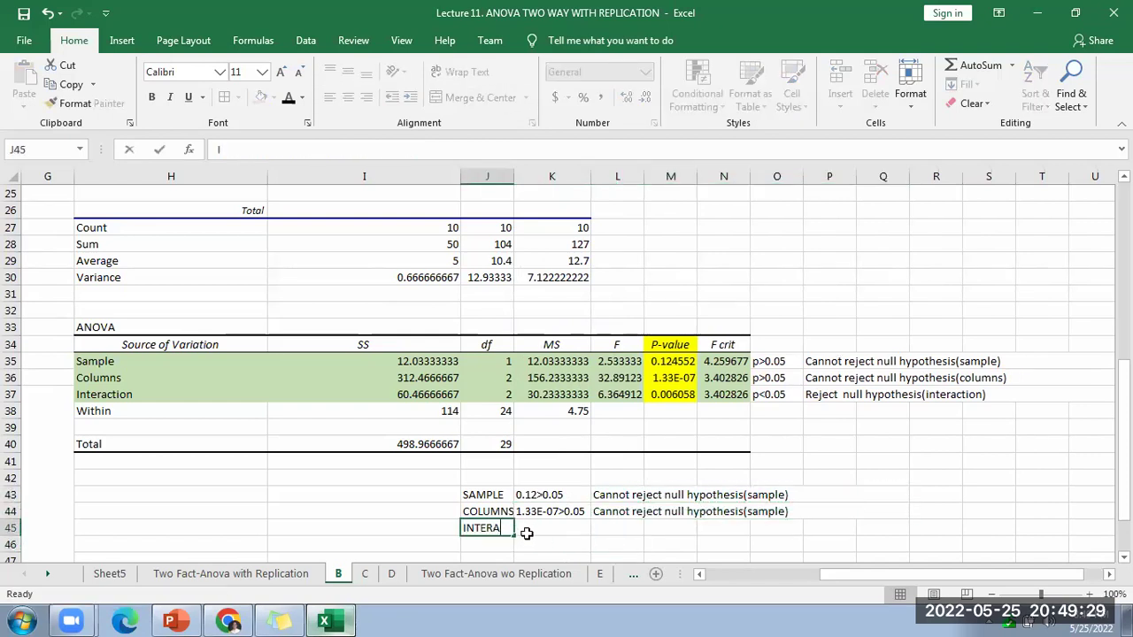
key("BackSpace")
key("BackSpace")
type("CTI")
left_click(478, 494)
left_click_drag(510, 180, 537, 180)
Step: Enter the interaction p-value comparison 0.006<0.05 in K45
left_click(713, 396)
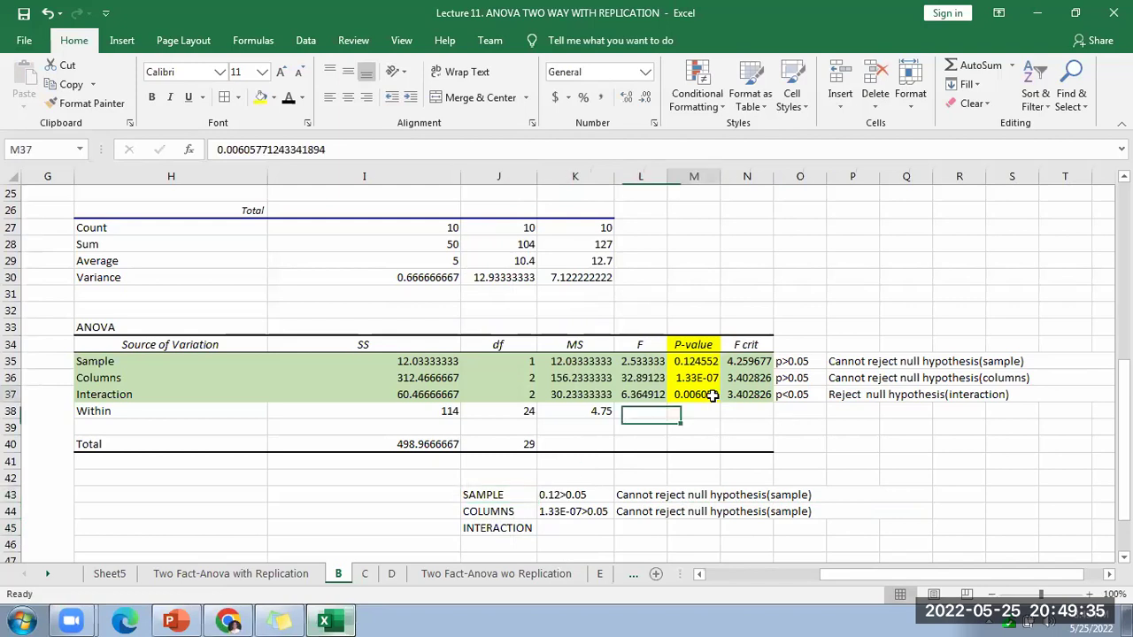
left_click(559, 529)
type("0.")
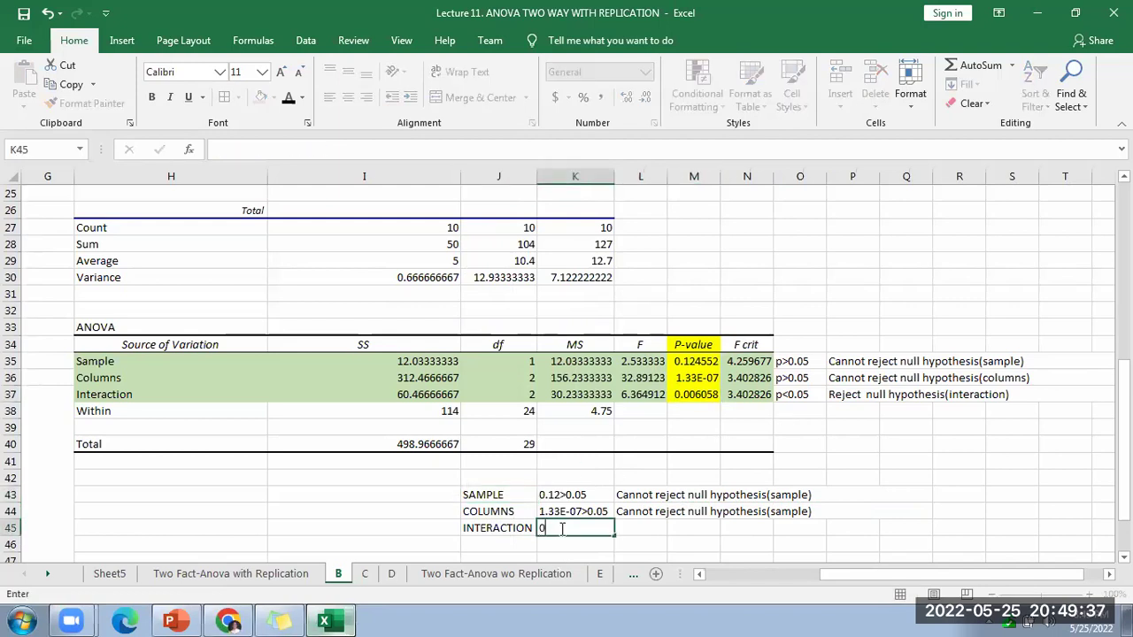
type("006<")
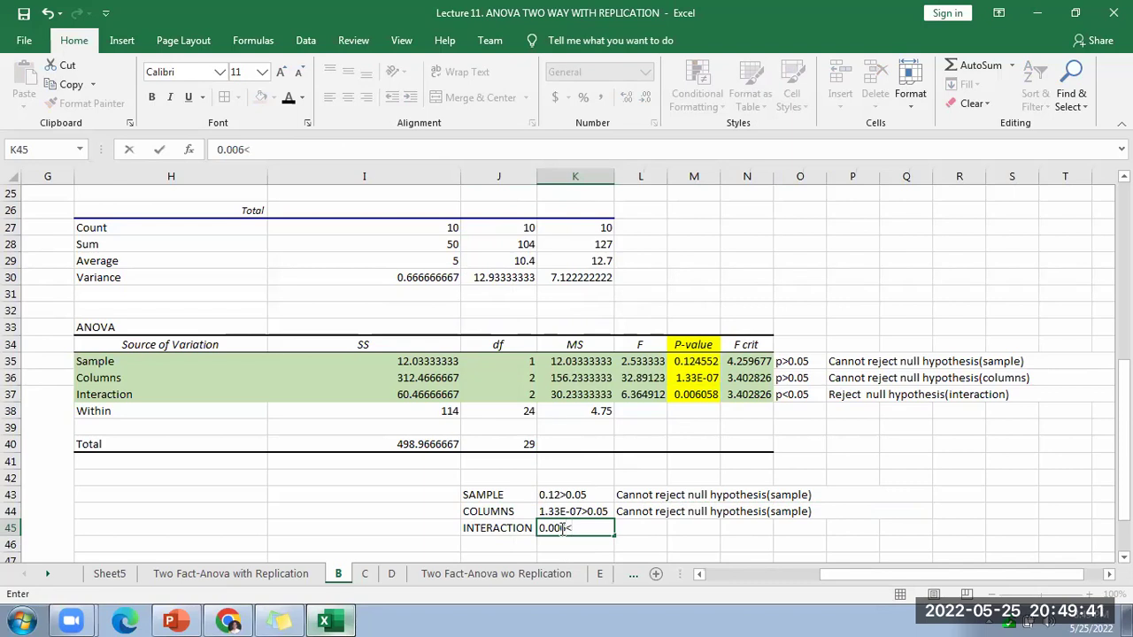
type("0.05")
scroll(567, 531, "down", 1)
left_click(529, 508)
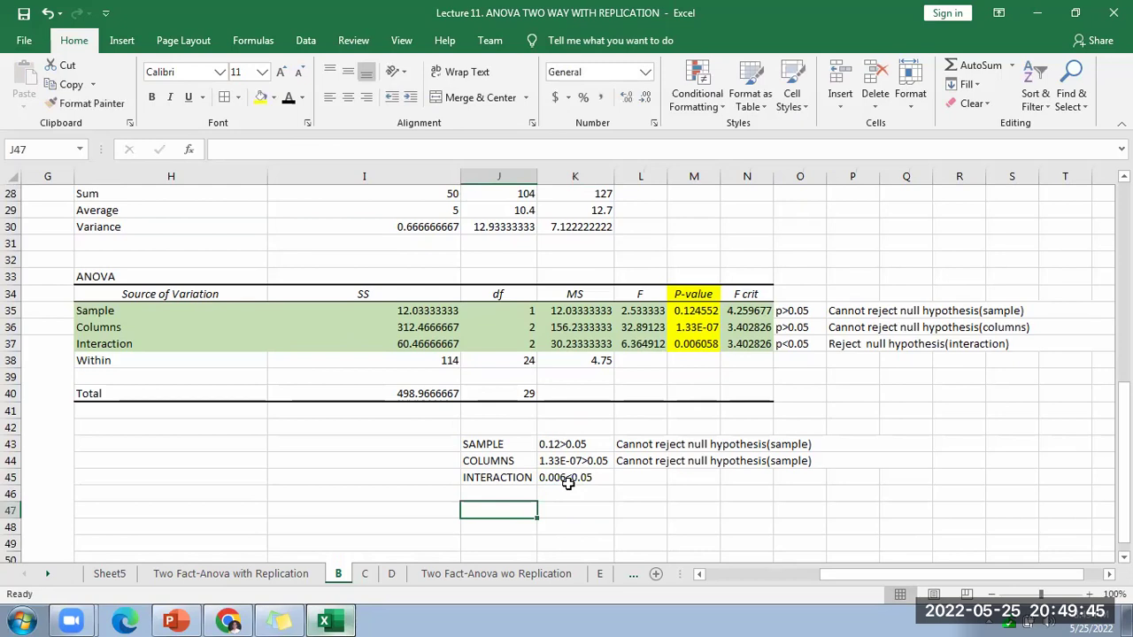
left_click(565, 477)
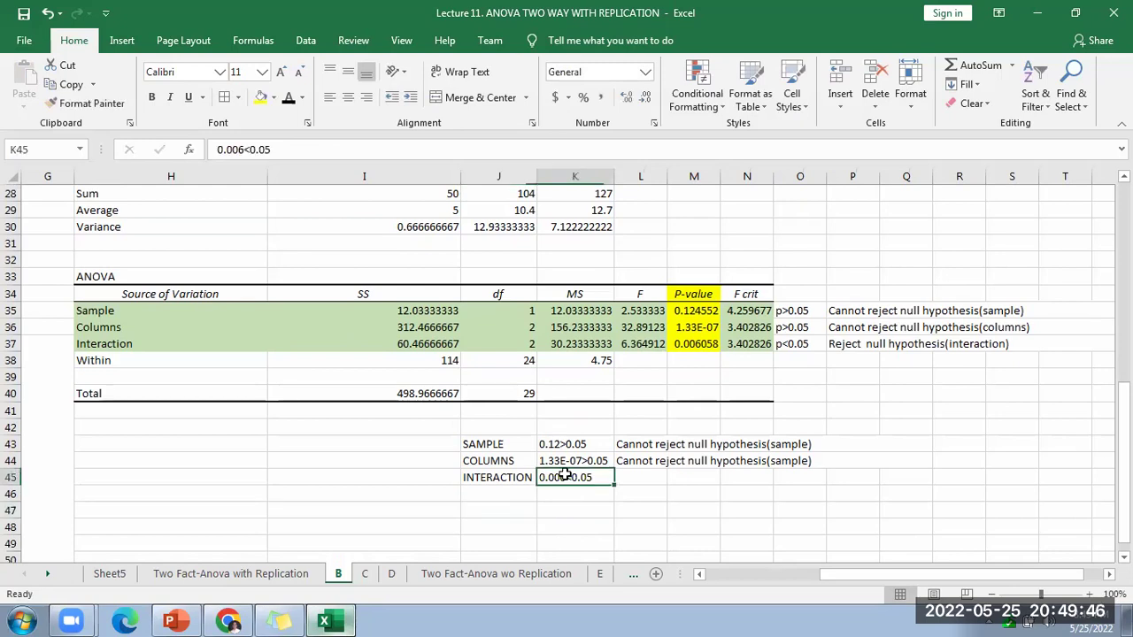
left_click(708, 344)
left_click(591, 480)
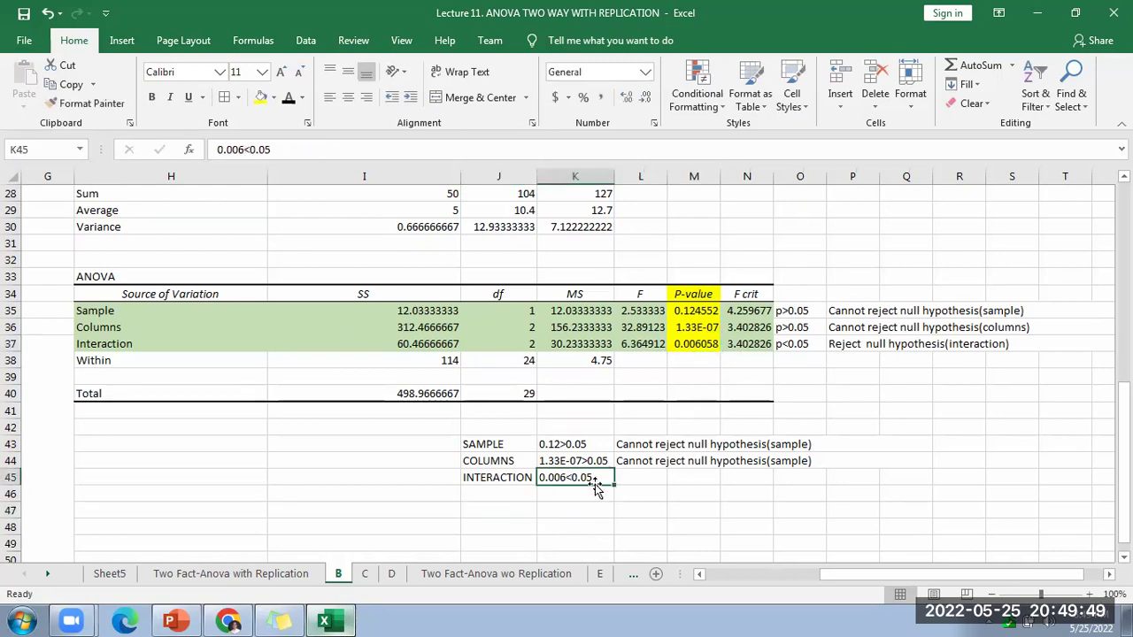
Step: Copy the conclusion "Reject null hypothesis(interaction)" from P37 to L45 in the INTERACTION row
left_click(836, 347)
key("ctrl+shift+Right")
key("ctrl+c")
left_click(651, 479)
key("ctrl+v")
left_click(694, 509)
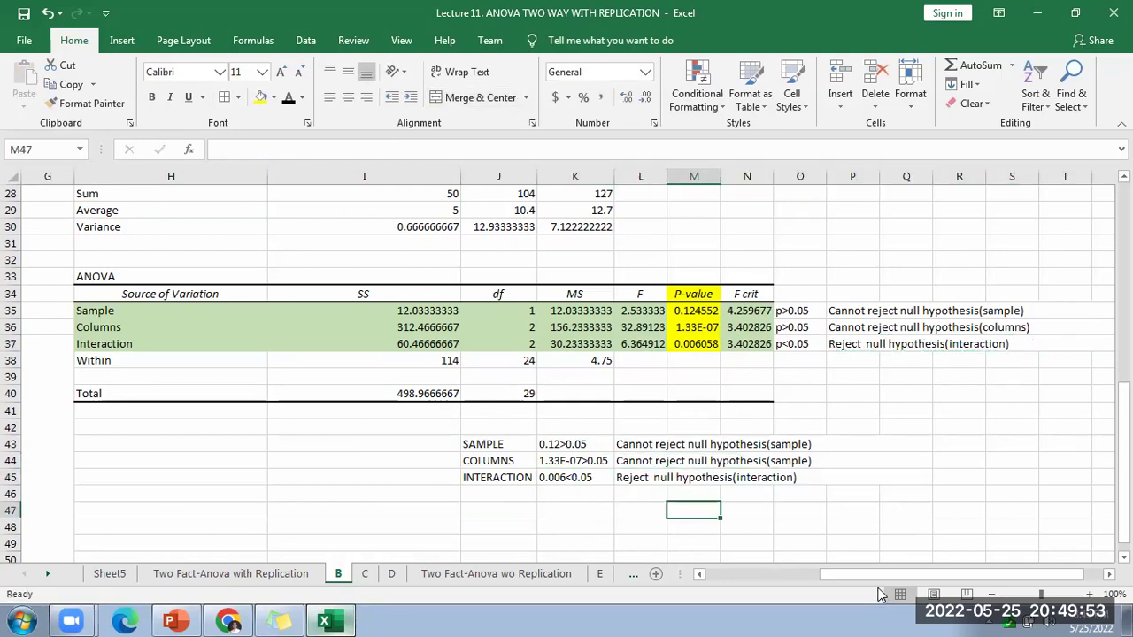
Step: Set the font color of the hidden written interpretation in merged cell A37 to black
left_click_drag(478, 443, 911, 478)
left_click_drag(872, 573, 410, 604)
left_click(271, 435)
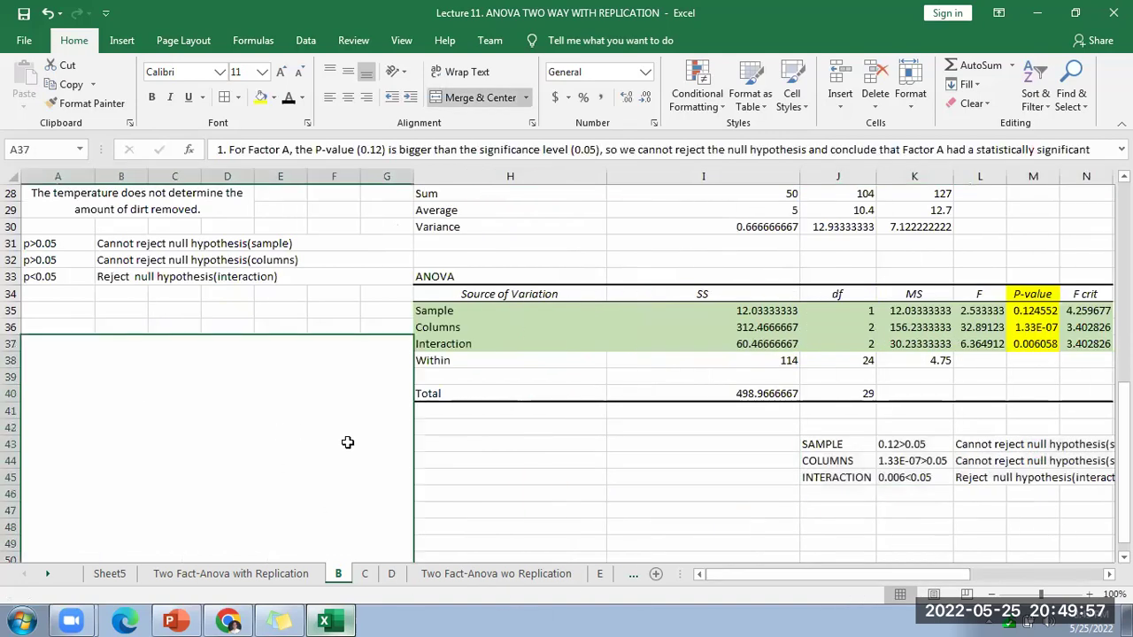
scroll(346, 443, "down", 1)
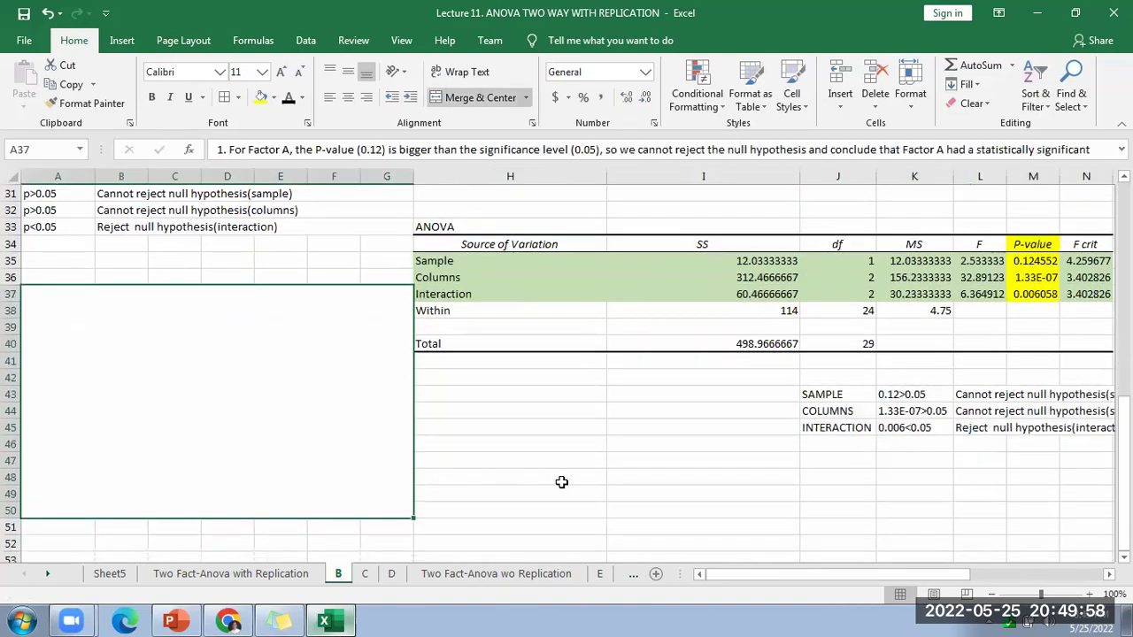
left_click(288, 97)
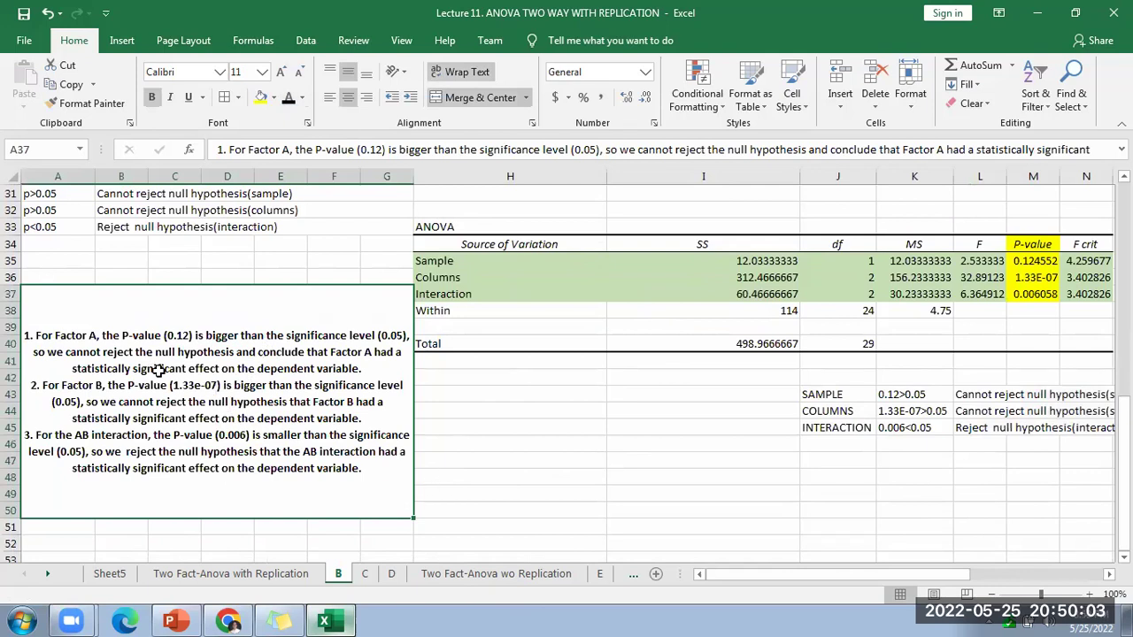
Step: Compare the written interpretation in A37 for Factor A, Factor B and the AB interaction with the summary in J43:L45
scroll(157, 372, "up", 8)
scroll(88, 372, "down", 7)
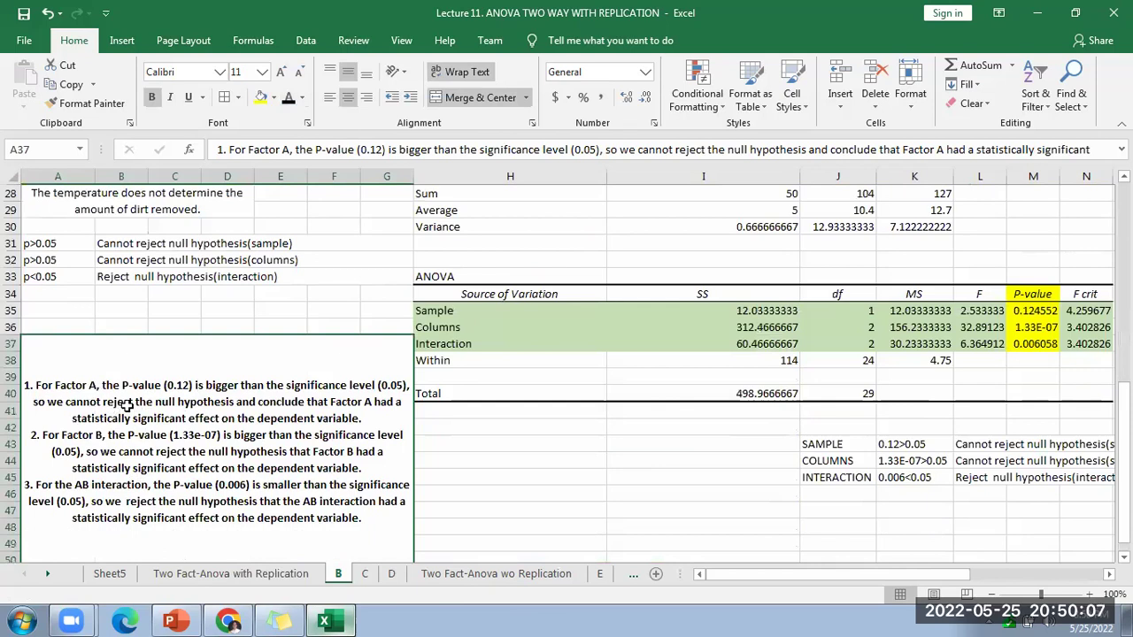
left_click_drag(893, 571, 876, 575)
left_click_drag(970, 578, 1045, 582)
left_click_drag(576, 440, 827, 479)
scroll(202, 440, "left", 3)
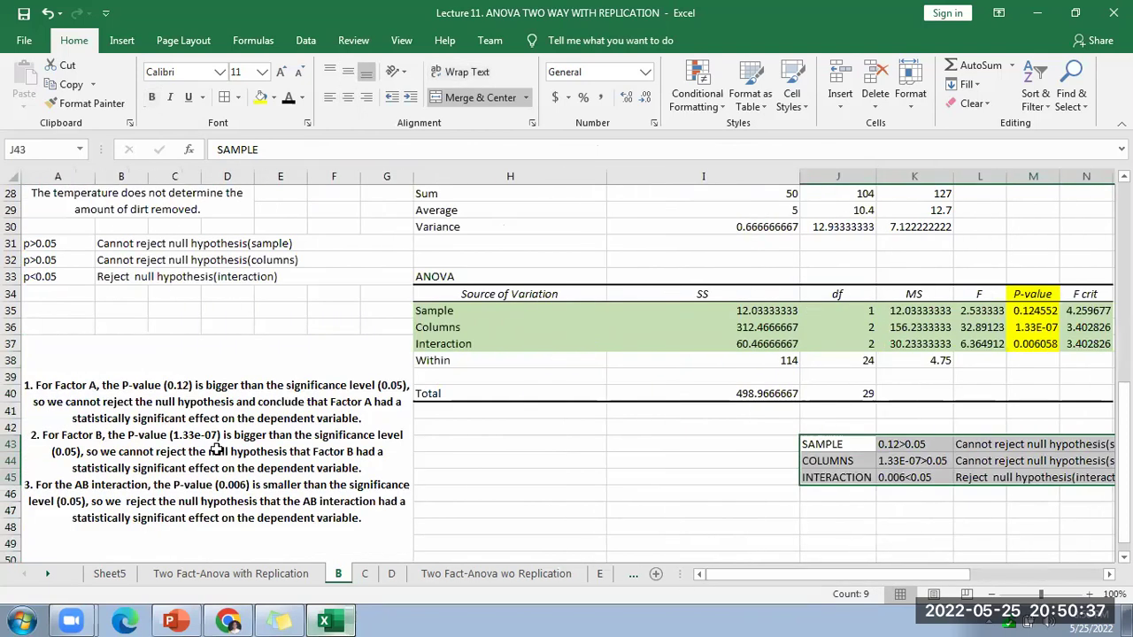
left_click(202, 440)
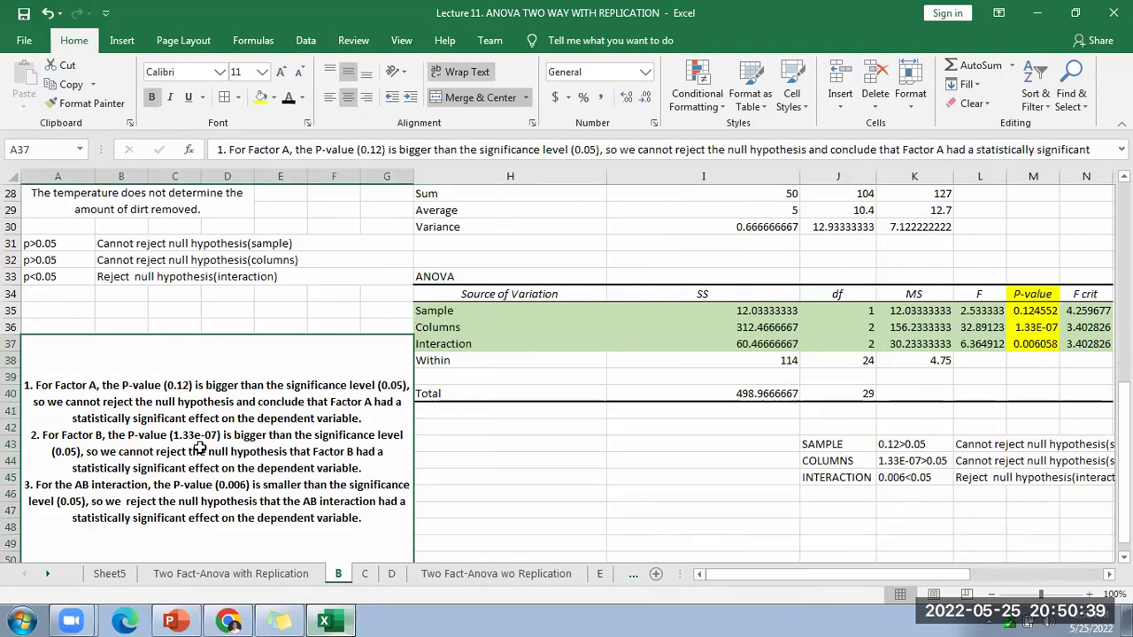
Step: Review the Sample, Columns and Interaction summary in J43:L45 against the Factor B and AB interaction statements in A37
left_click_drag(811, 444, 961, 470)
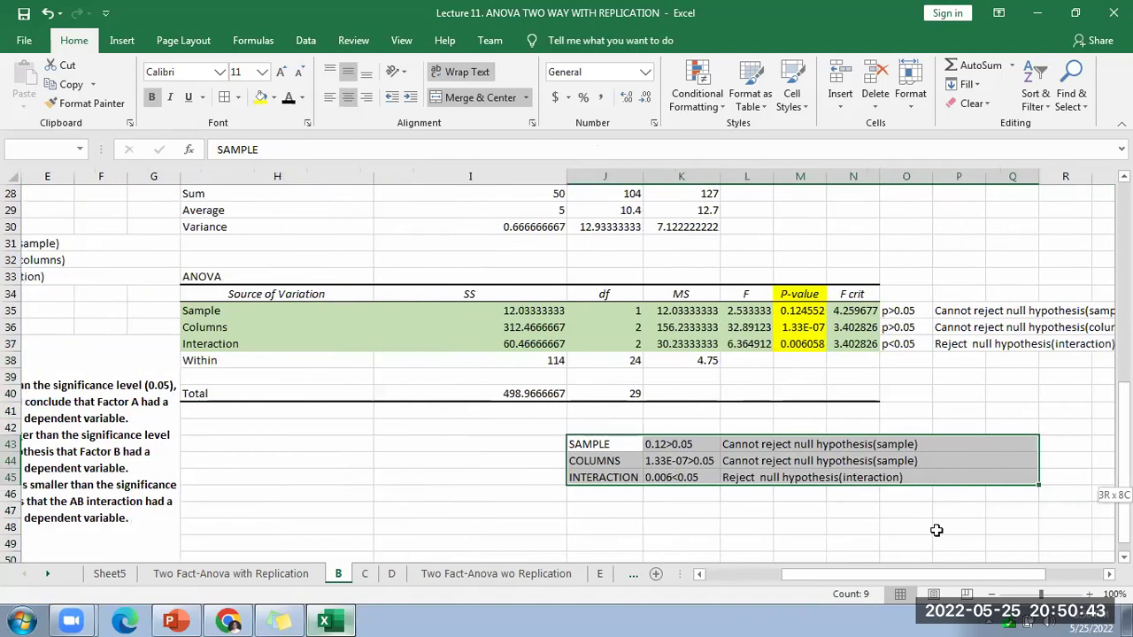
left_click_drag(868, 574, 792, 575)
left_click(263, 469)
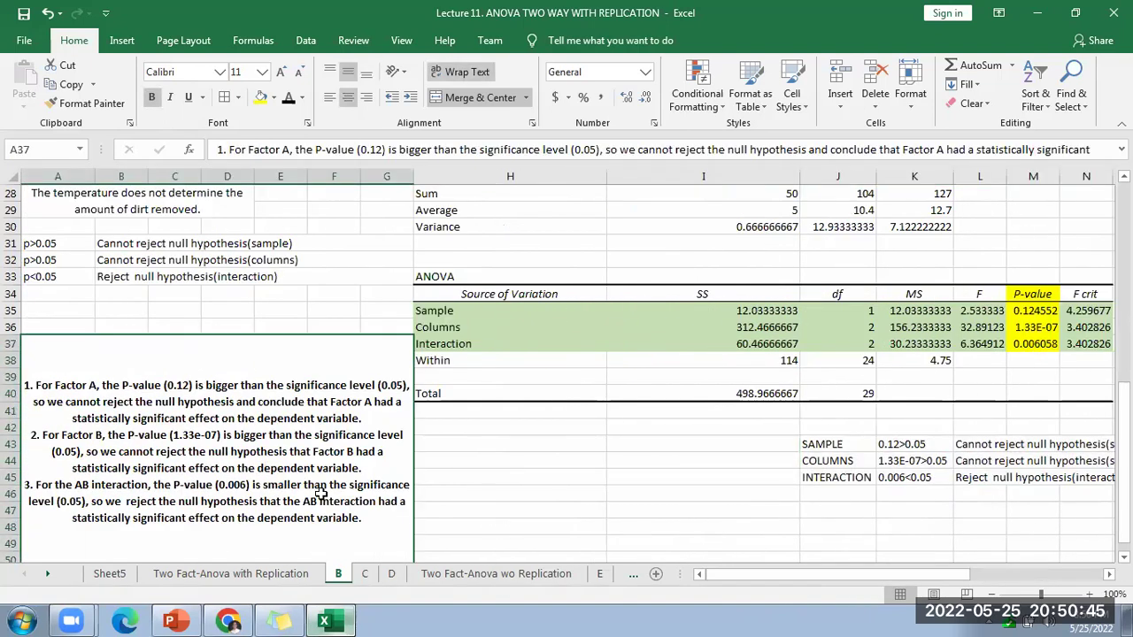
scroll(266, 465, "down", 1)
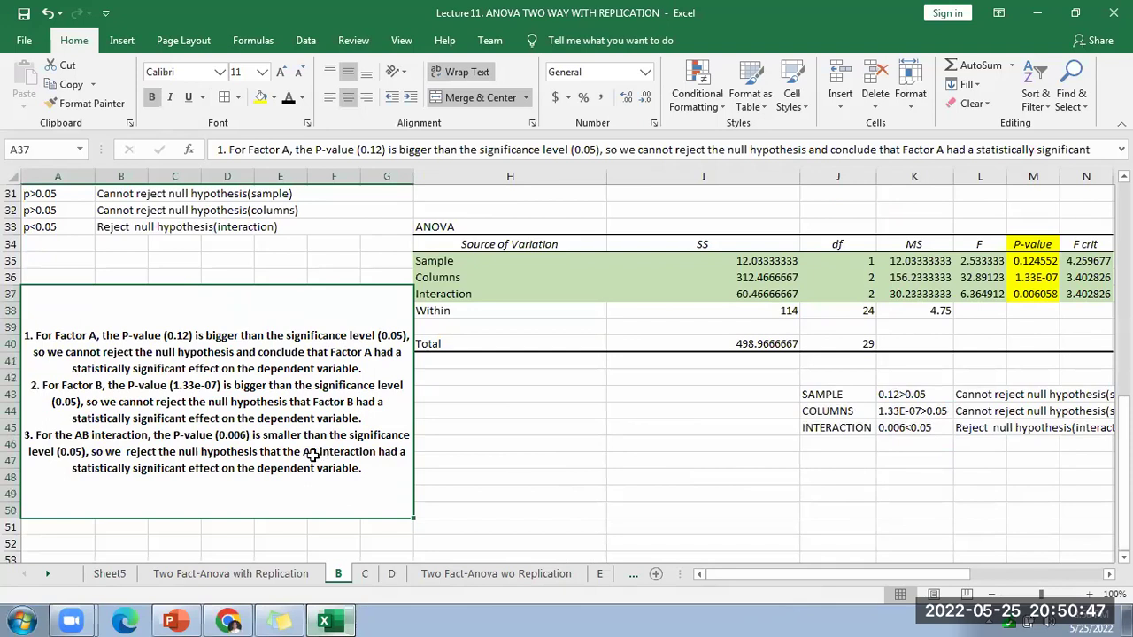
scroll(312, 456, "up", 4)
scroll(312, 461, "down", 3)
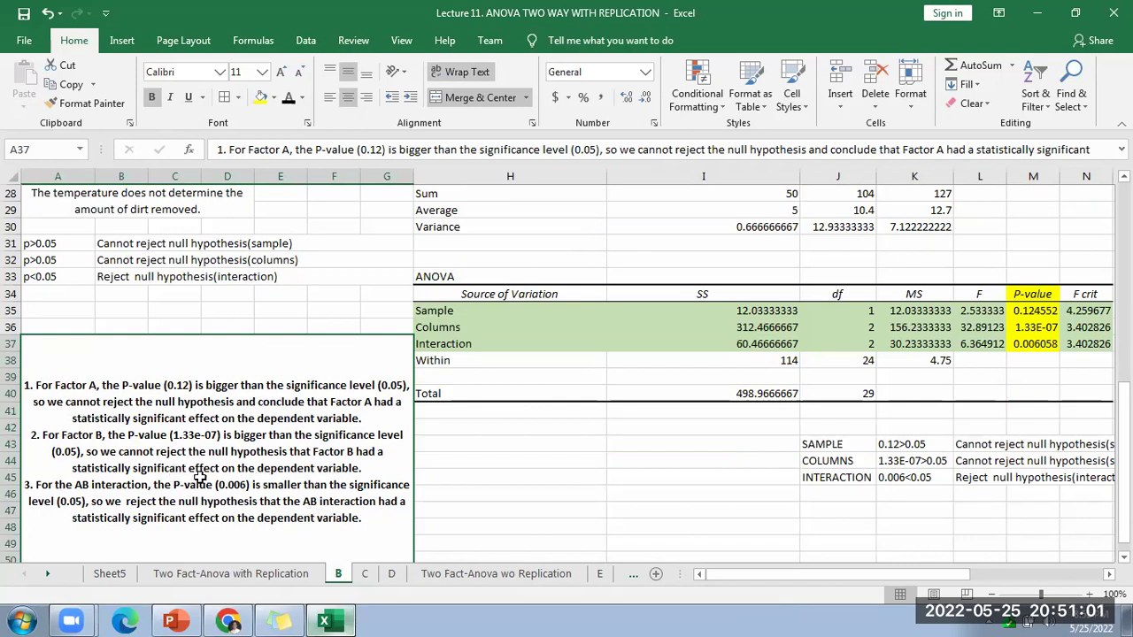
scroll(232, 470, "down", 1)
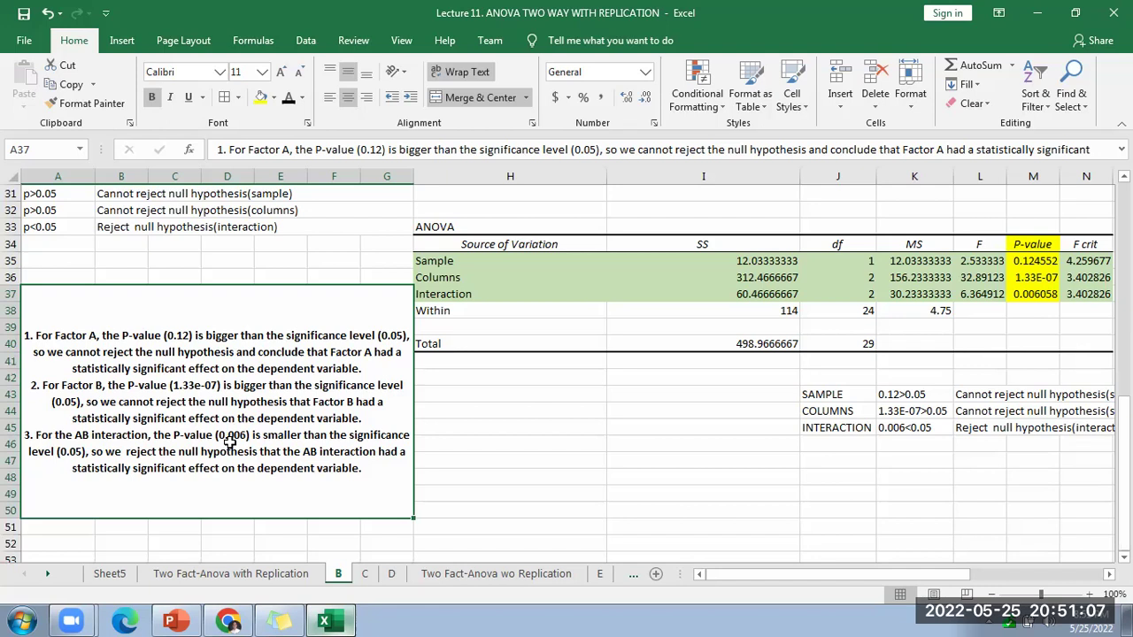
left_click_drag(845, 574, 367, 580)
left_click_drag(824, 409, 1031, 430)
left_click(181, 354)
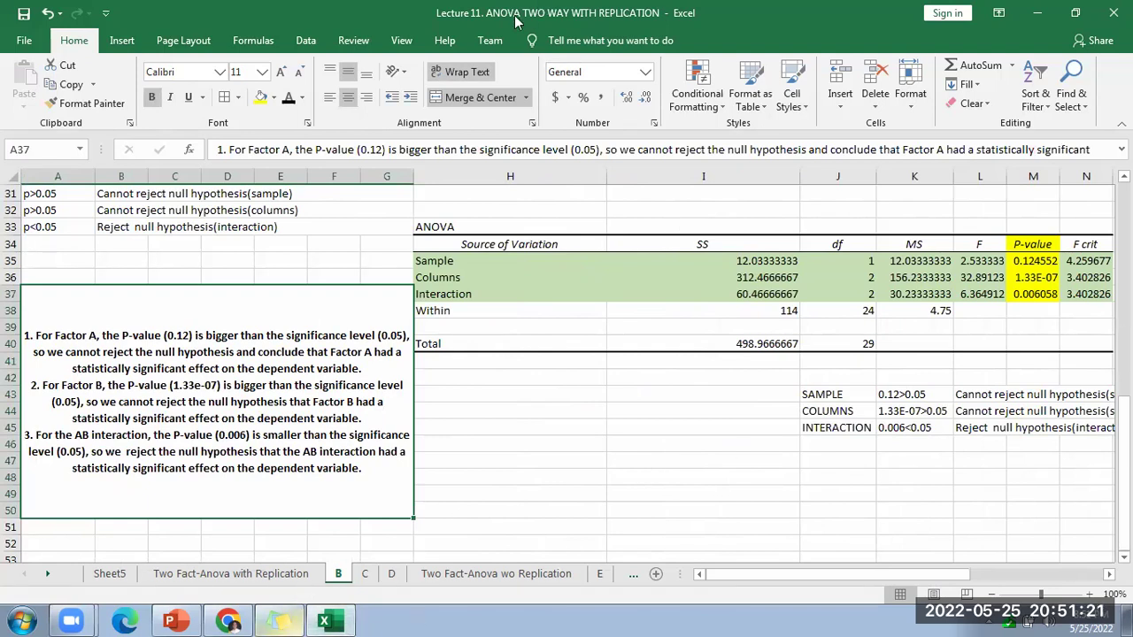
left_click(507, 349)
left_click(653, 427)
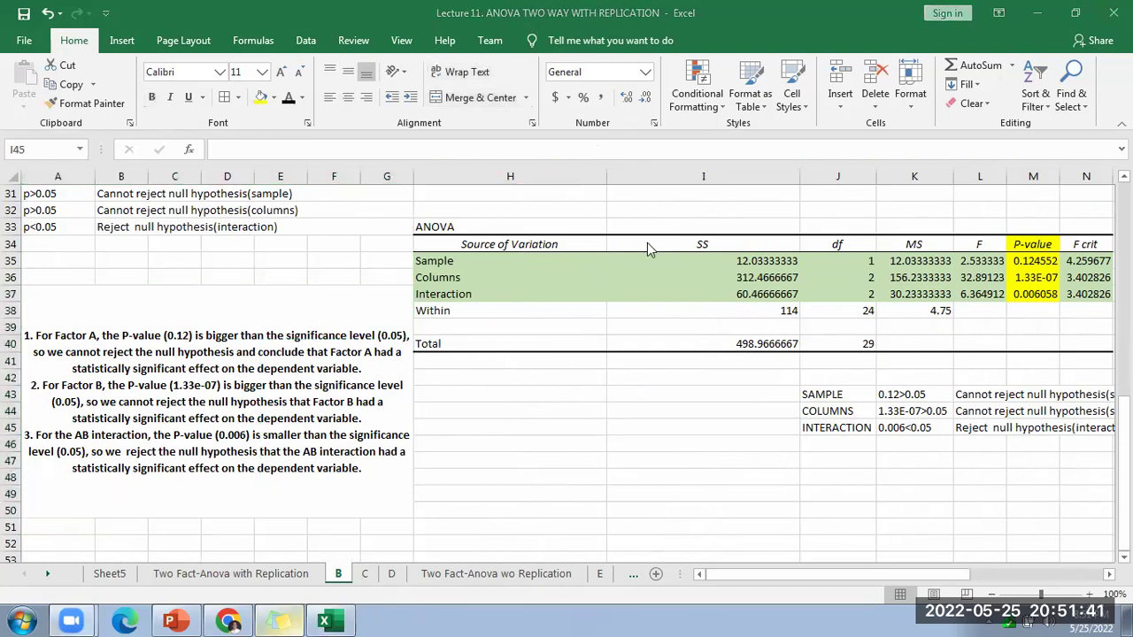
Step: Open sheet C and read the problem about mosquito bites by body location and room climate
left_click(366, 574)
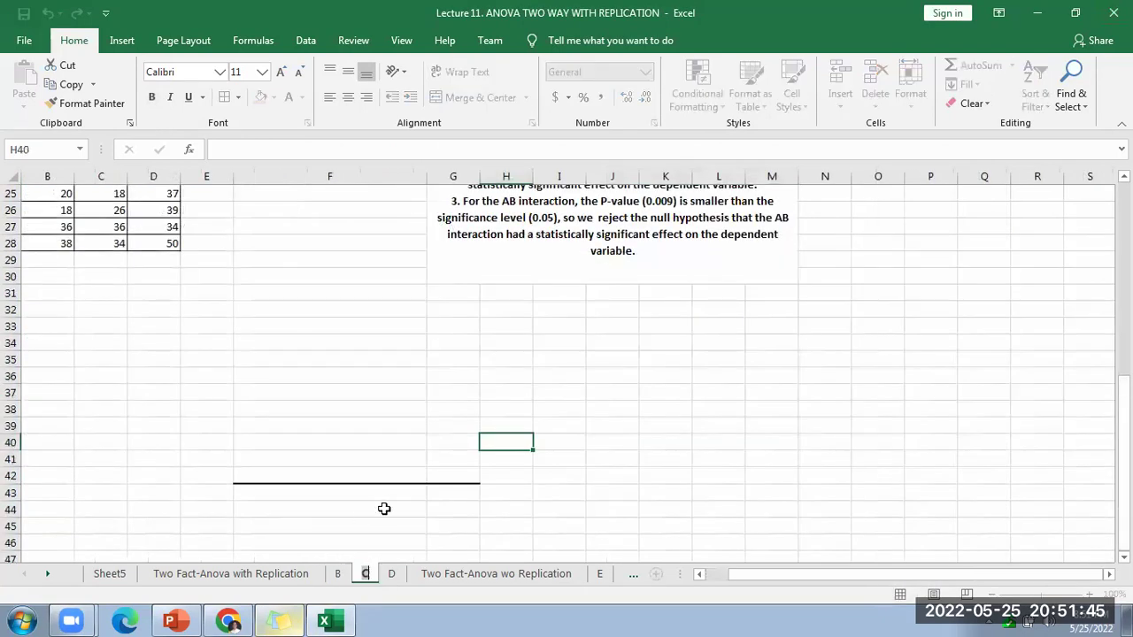
left_click_drag(779, 575, 596, 442)
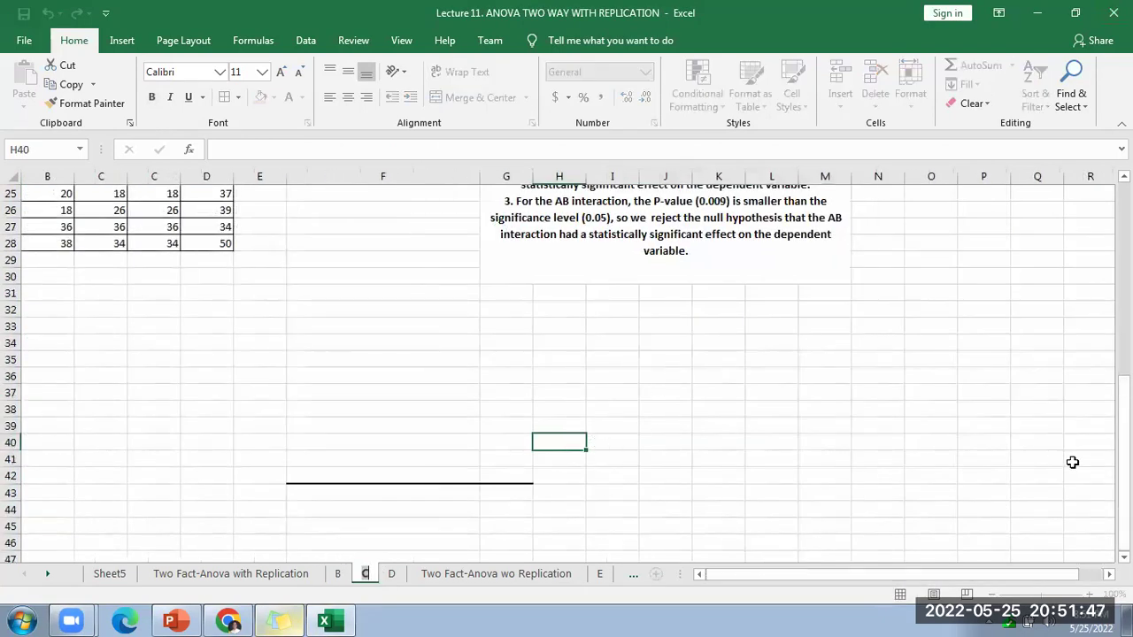
scroll(1072, 462, "up", 6)
scroll(1073, 462, "up", 2)
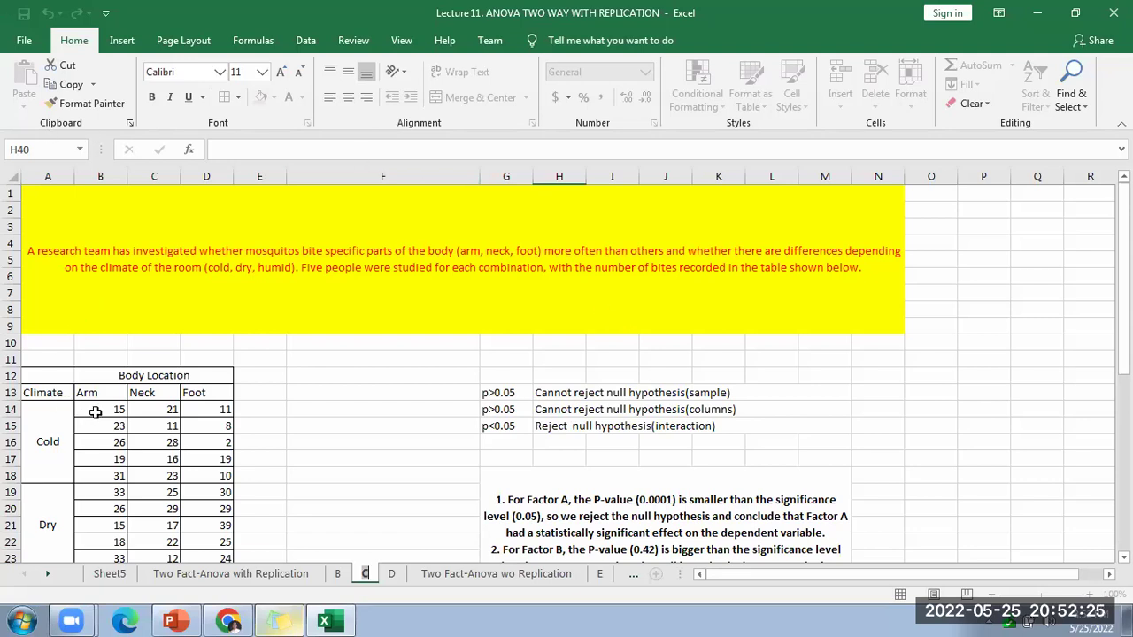
Step: Examine the p-value conclusions in G13:M15, the written interpretation beneath them, and the climate by body location data table
left_click(350, 407)
scroll(377, 397, "down", 5)
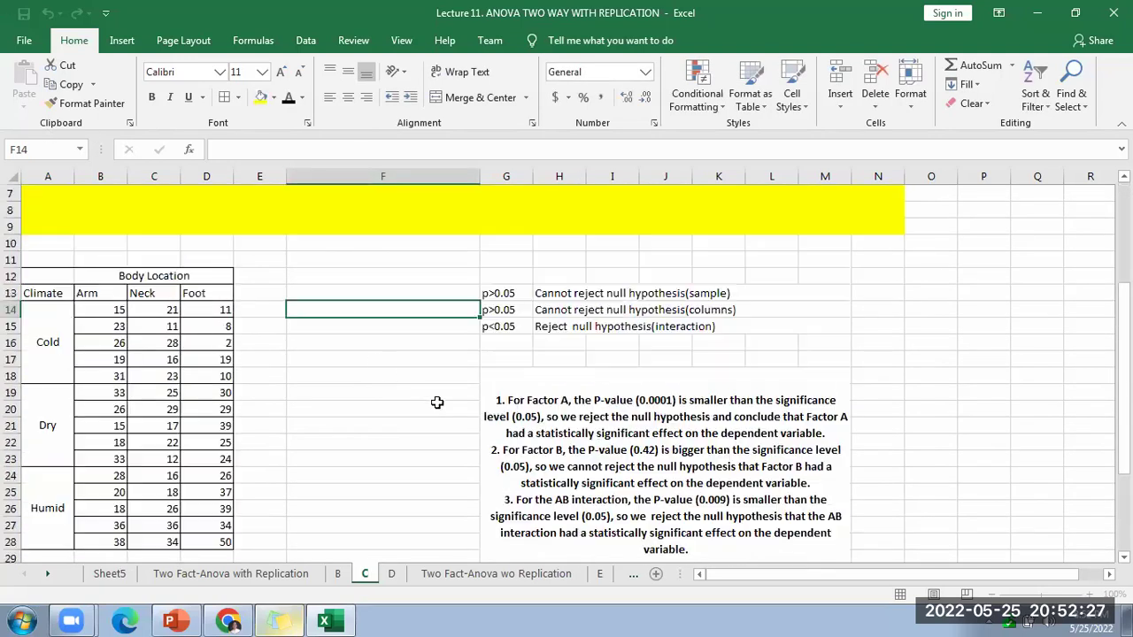
scroll(435, 399, "up", 5)
left_click_drag(502, 393, 824, 426)
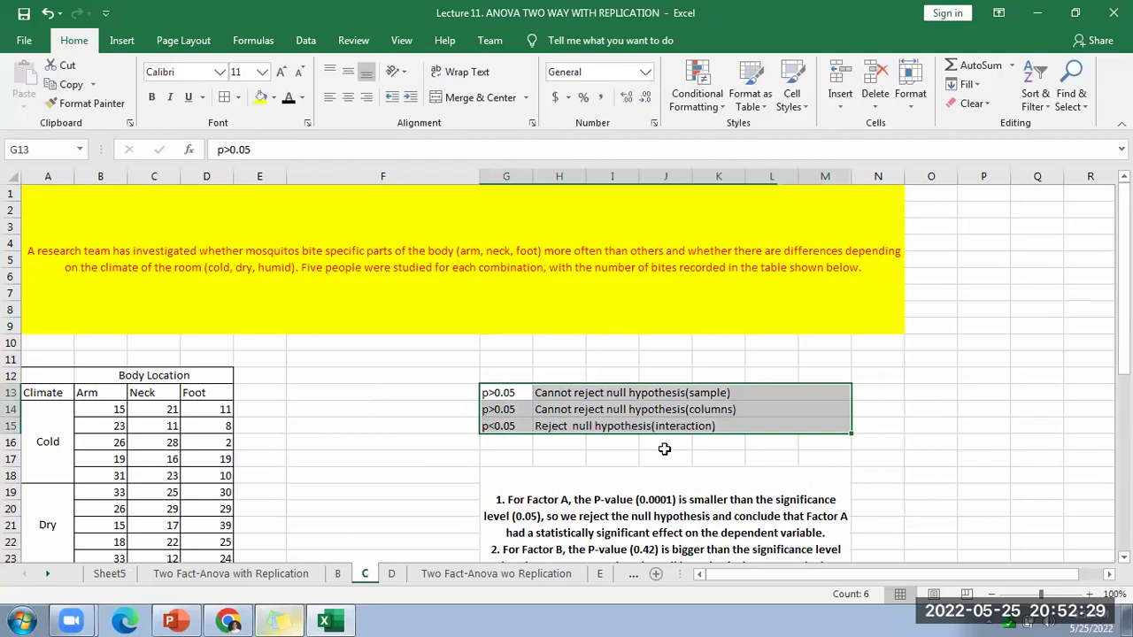
scroll(676, 432, "down", 4)
scroll(706, 455, "up", 4)
left_click_drag(104, 401, 205, 475)
left_click(369, 456)
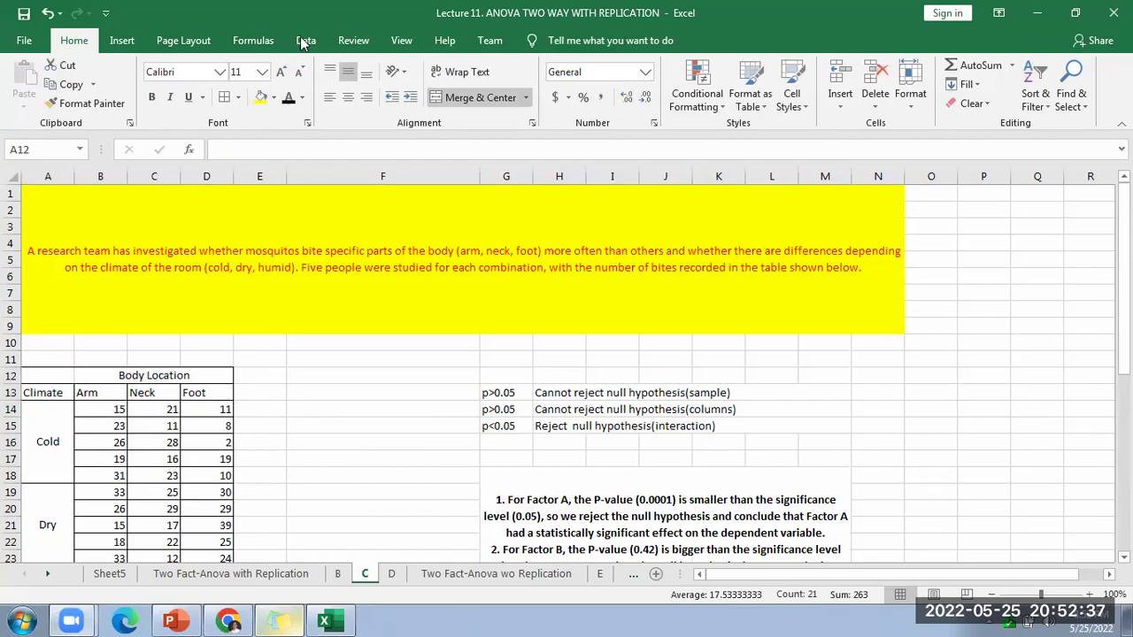
Step: Start an Anova: Two-Factor With Replication analysis and set its input range to A13:D28
left_click(1045, 66)
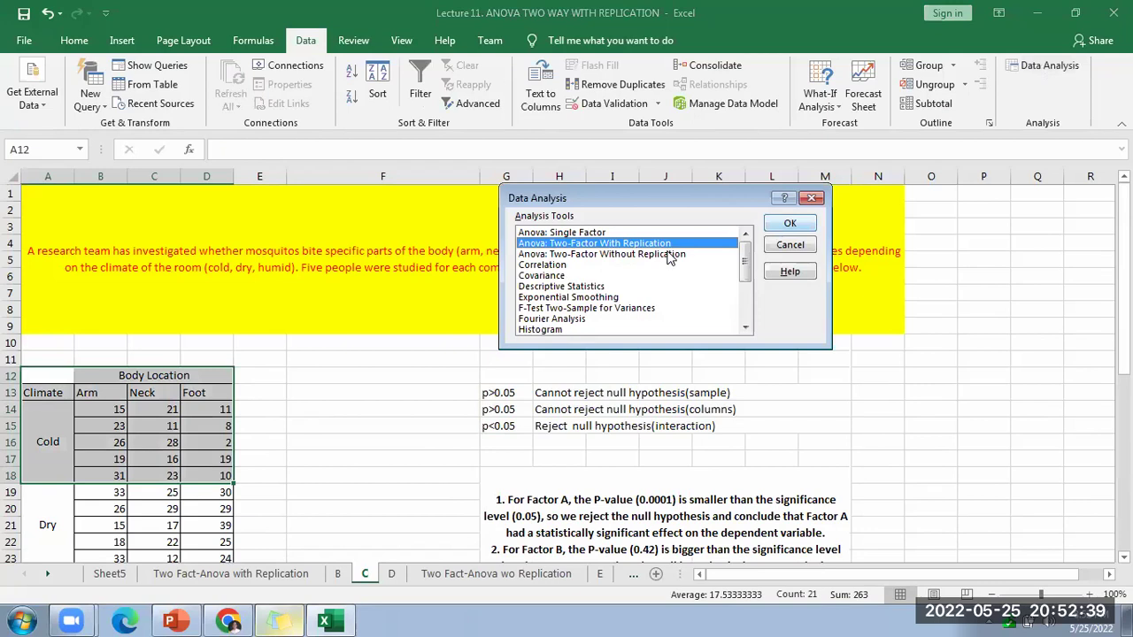
left_click(790, 223)
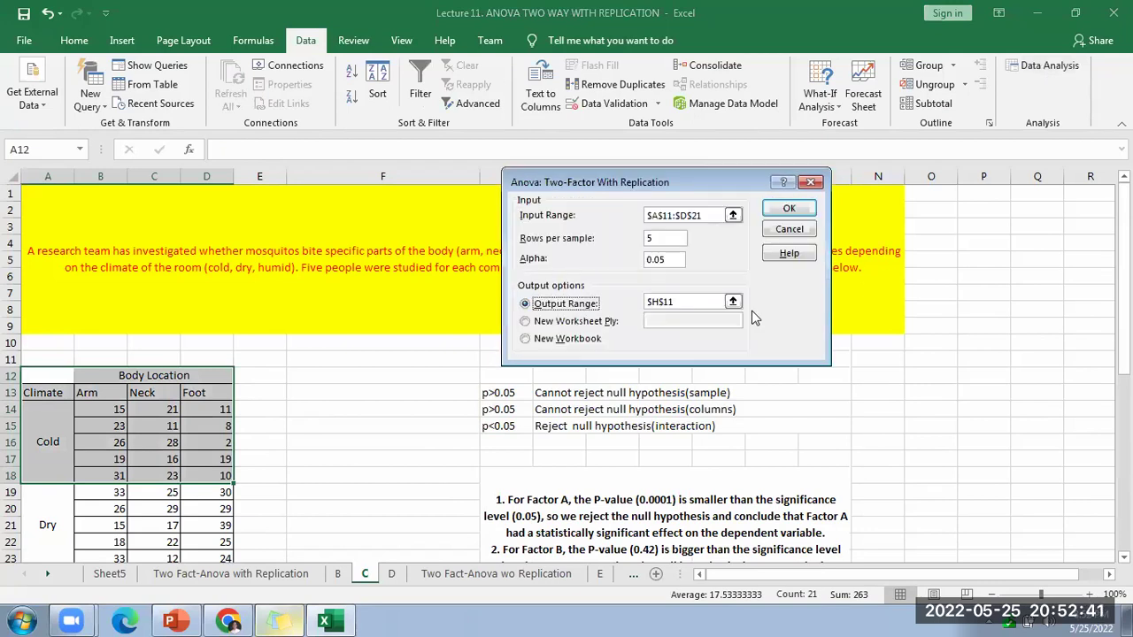
left_click(733, 215)
scroll(45, 253, "down", 2)
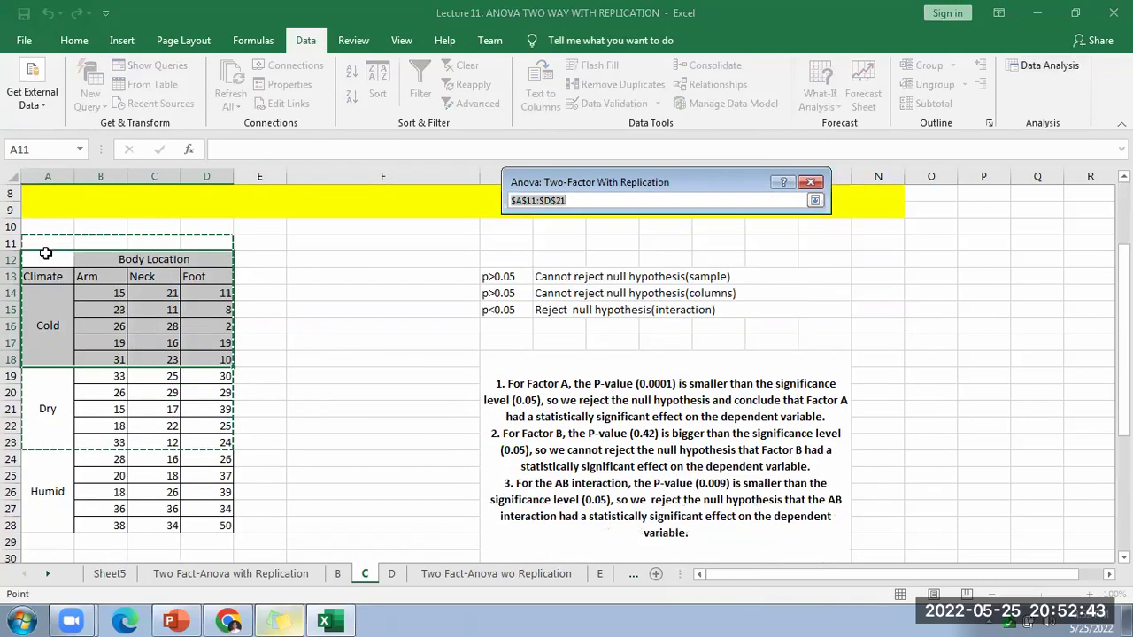
left_click_drag(31, 282, 217, 514)
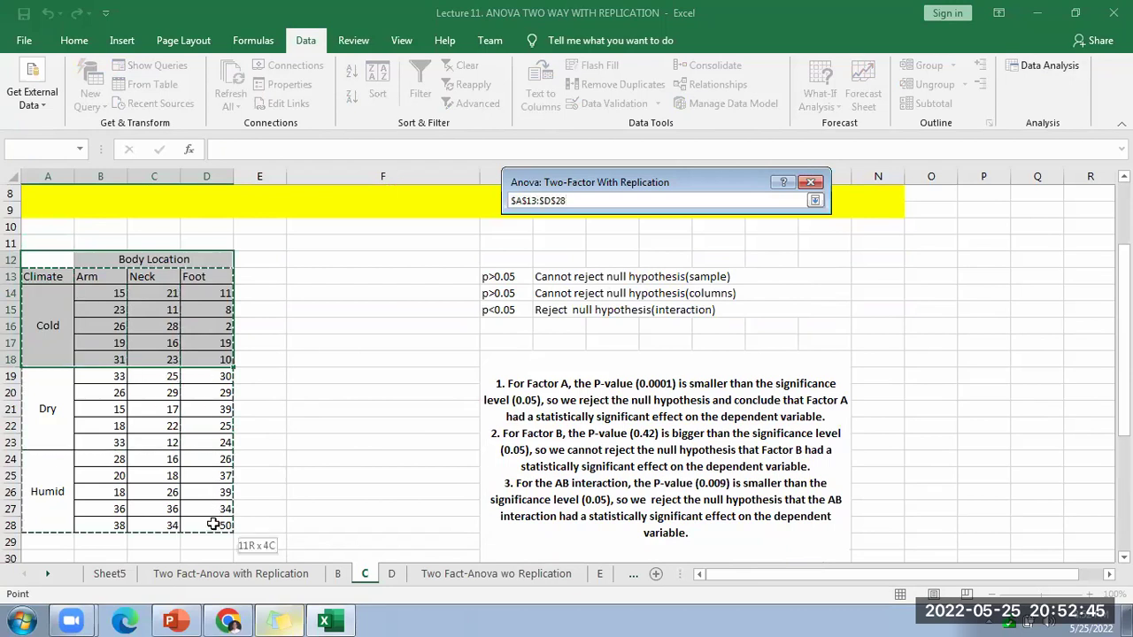
left_click(45, 277)
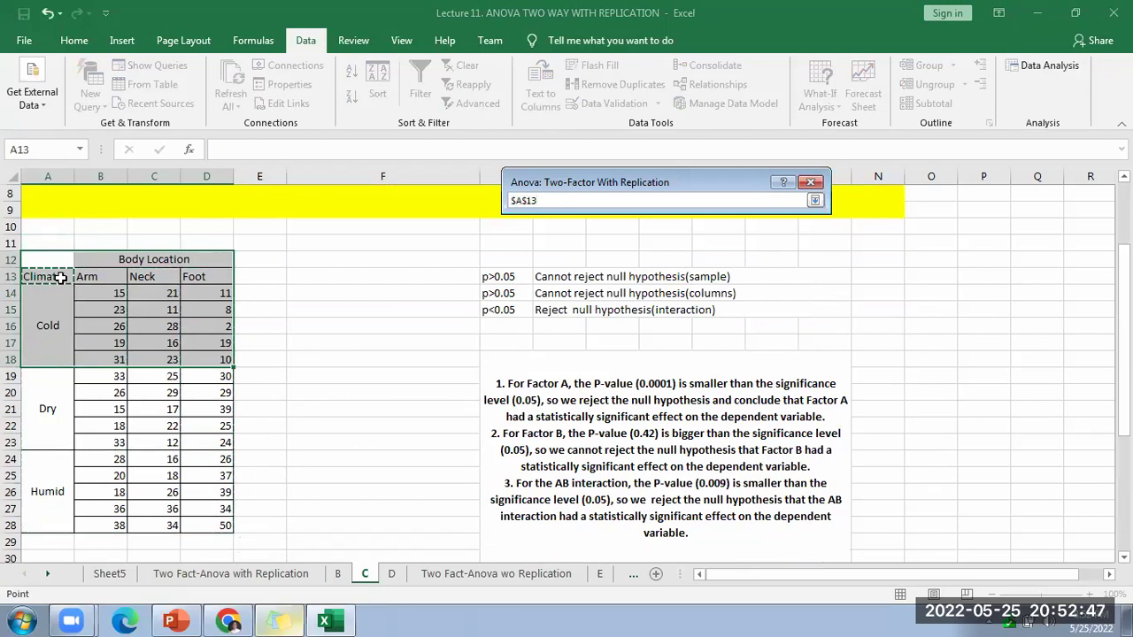
left_click_drag(73, 277, 207, 523)
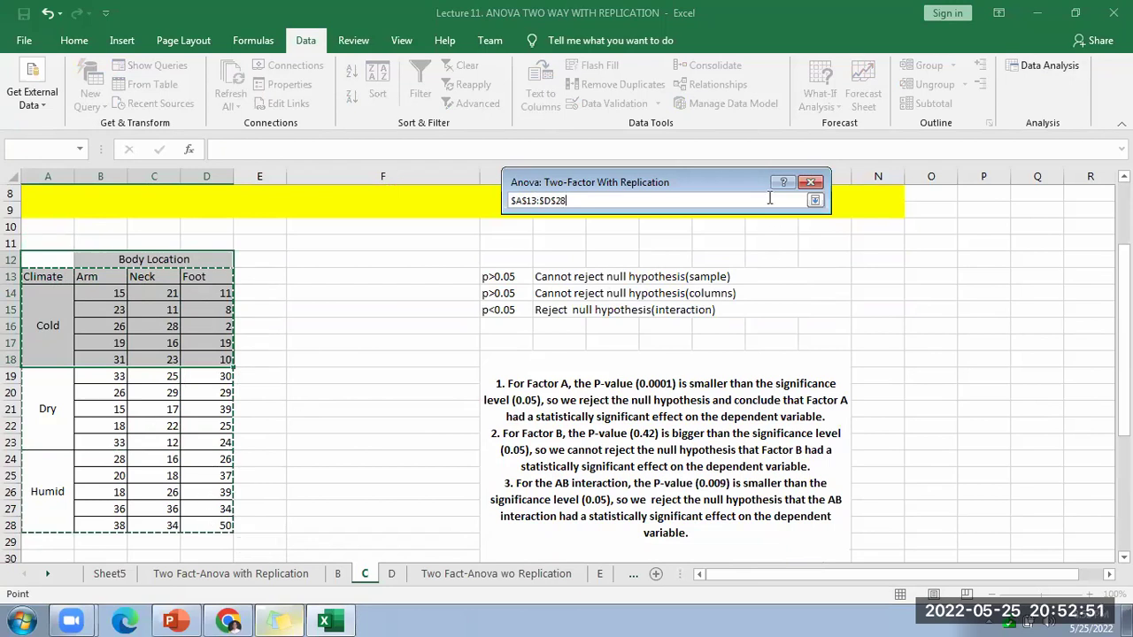
left_click(815, 202)
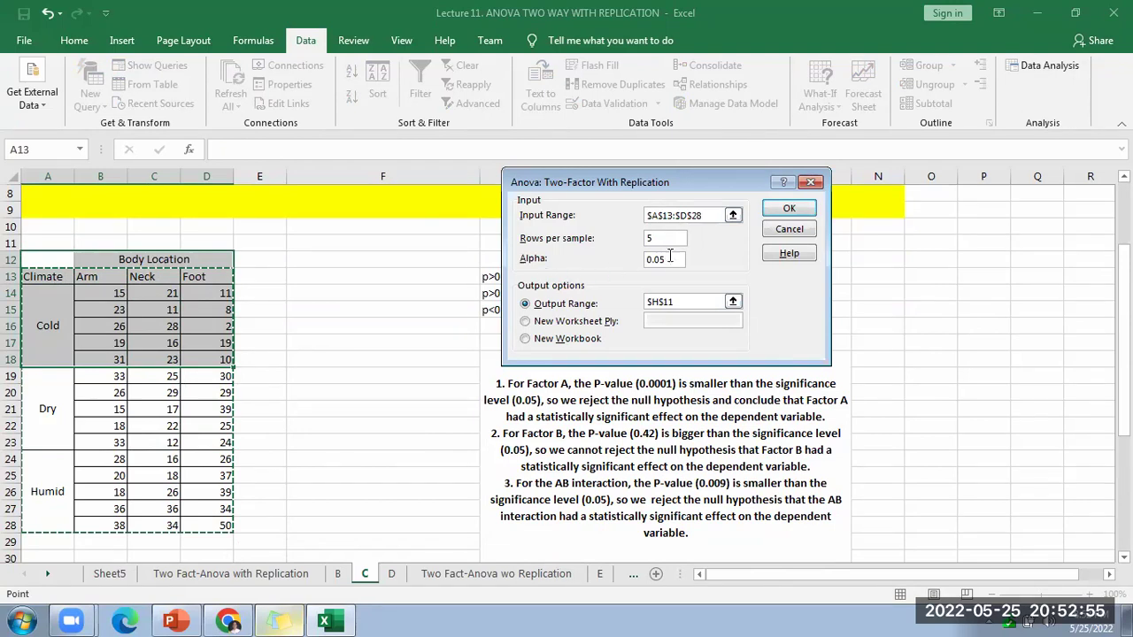
Step: Set the analysis output range to A30 on sheet C and run the two-factor ANOVA
left_click(733, 302)
scroll(106, 307, "down", 7)
left_click(52, 211)
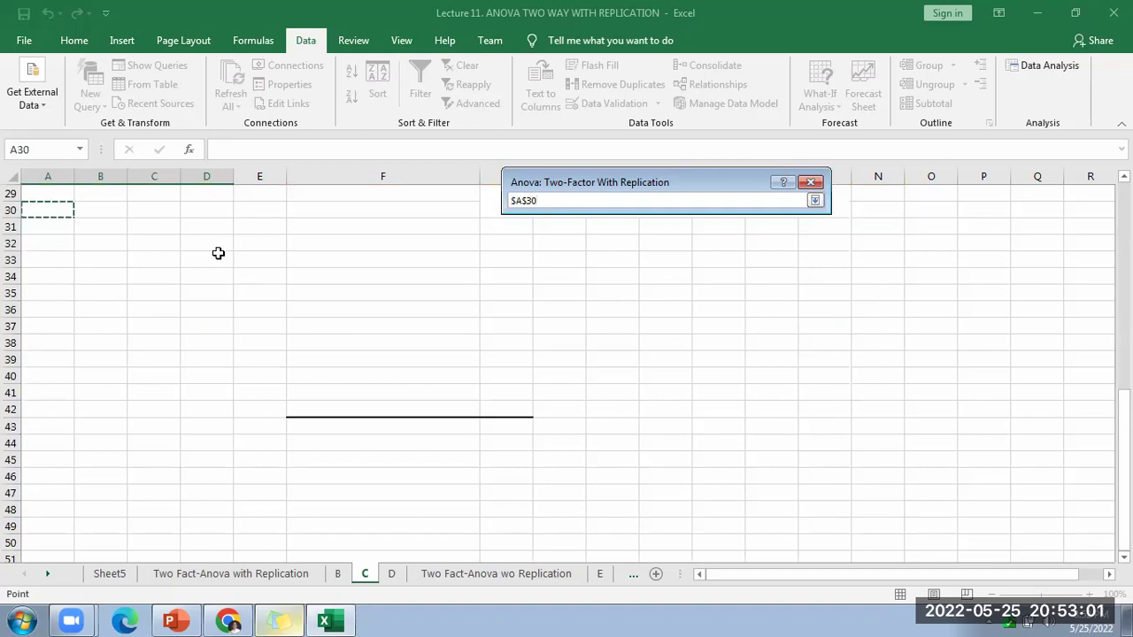
key("Return")
left_click(789, 209)
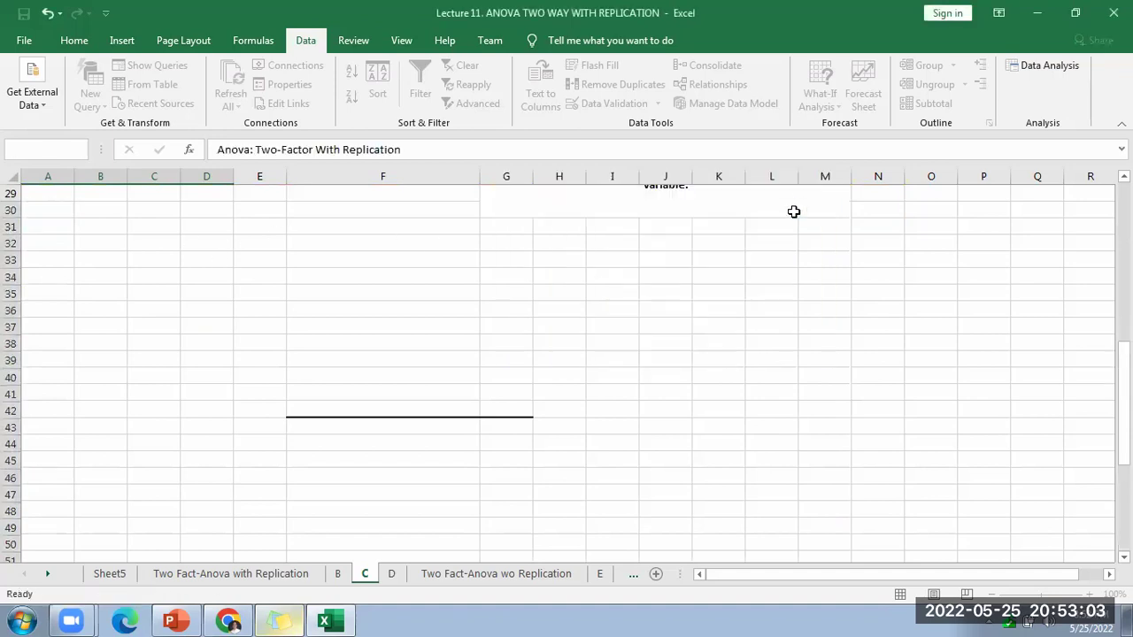
Step: Try autofitting the widths of columns B and C, and undo both width changes
left_click(395, 324)
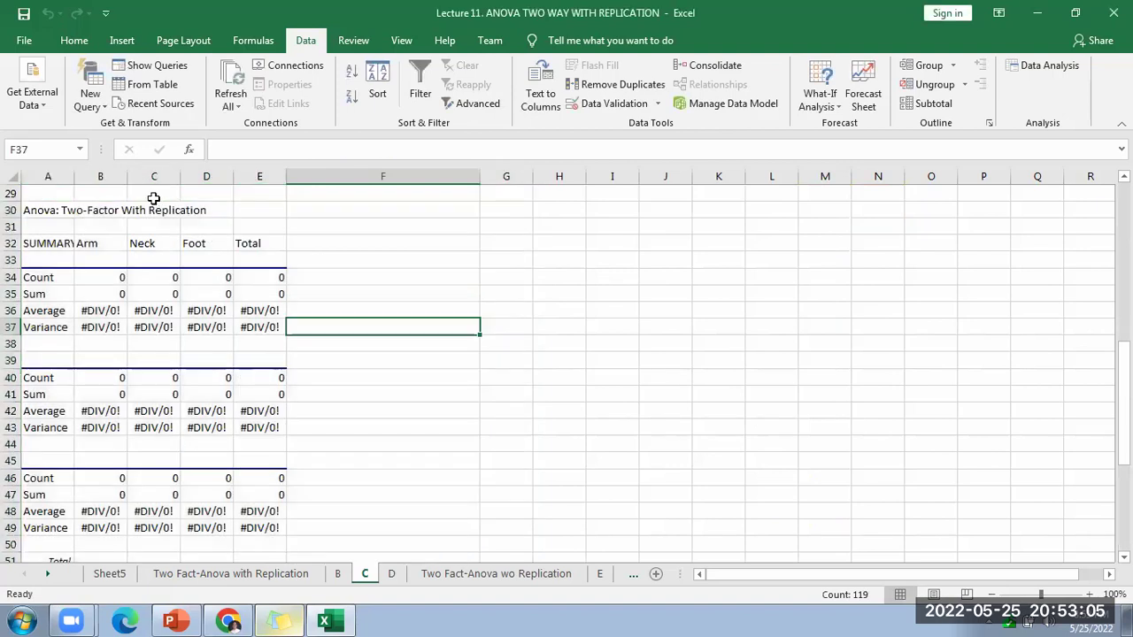
double_click(127, 180)
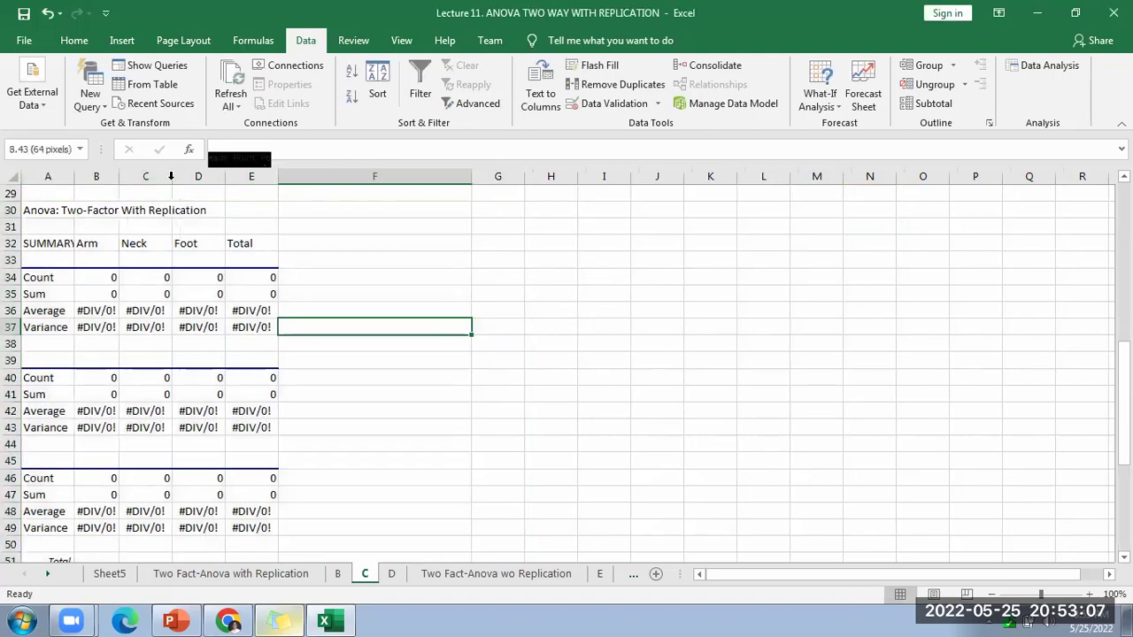
double_click(172, 176)
scroll(412, 316, "up", 9)
scroll(426, 392, "down", 6)
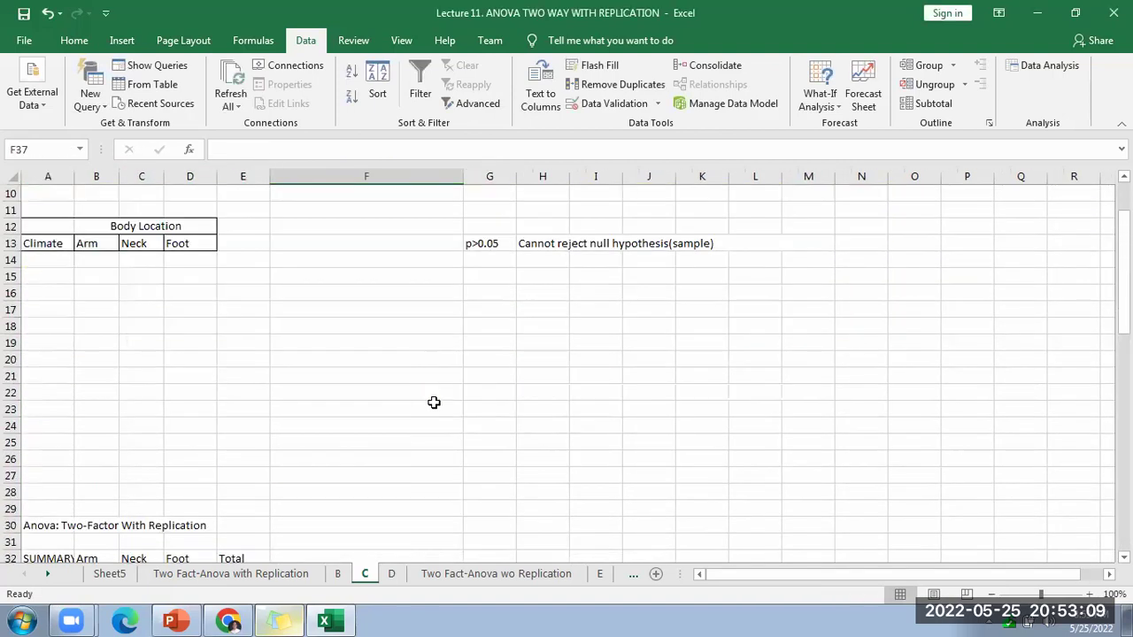
key("ctrl+z")
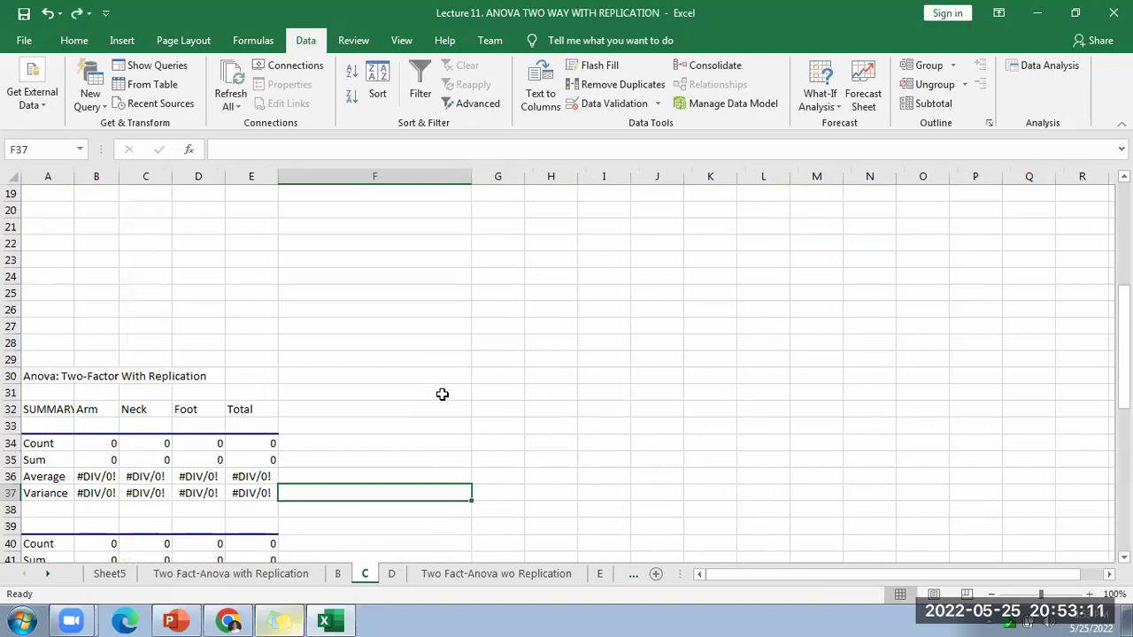
key("ctrl+z")
Step: Examine the data area and the ANOVA output below it on sheet C for calculation errors
left_click(487, 405)
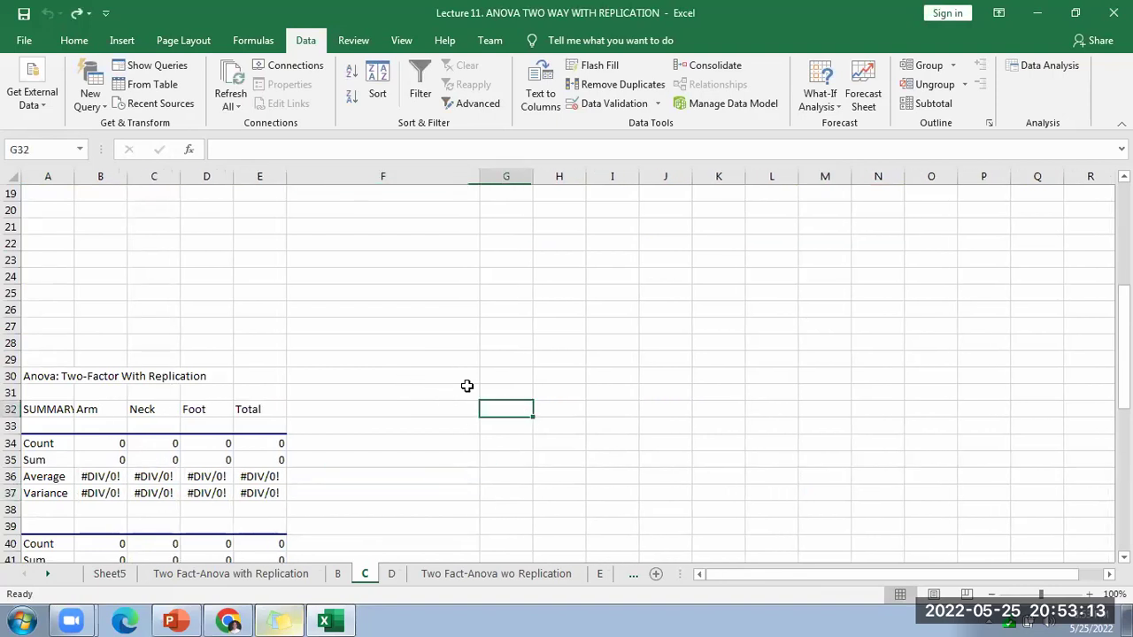
left_click(389, 389)
scroll(470, 402, "up", 3)
left_click(410, 406)
scroll(512, 394, "down", 5)
scroll(512, 394, "down", 8)
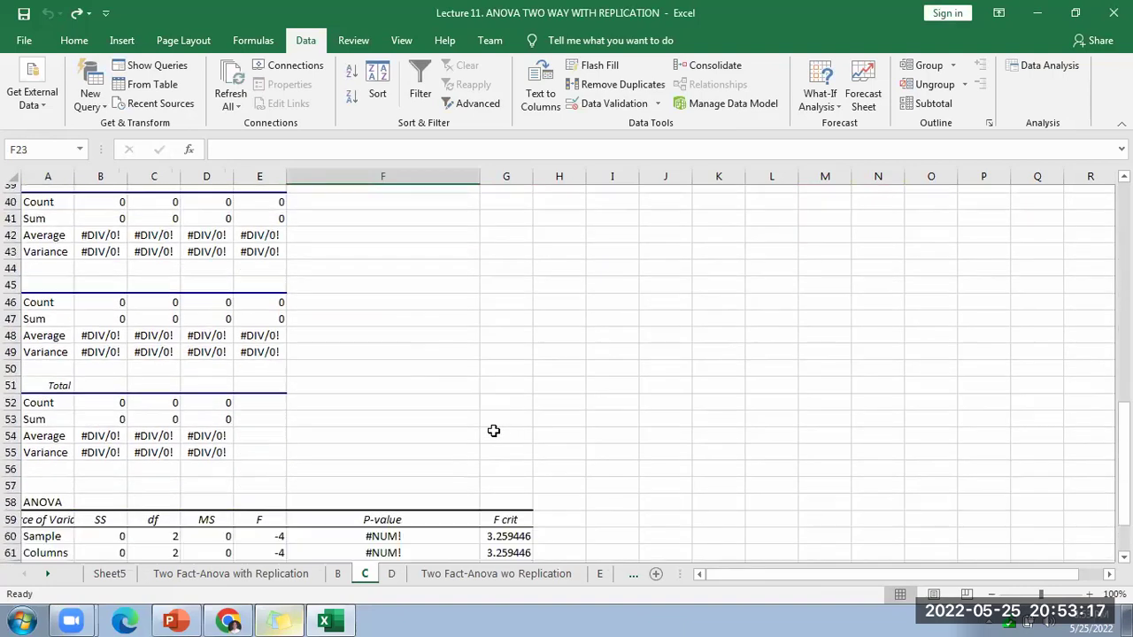
left_click_drag(498, 457, 507, 528)
left_click(389, 341)
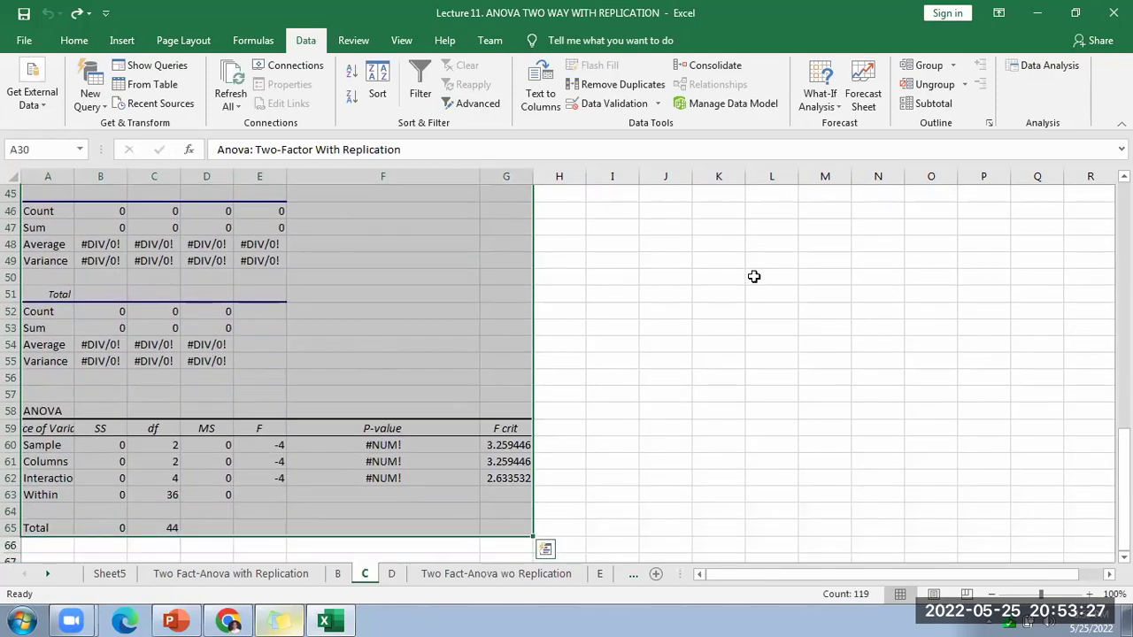
Step: Clear the ANOVA output contents from A30 downward across columns A to H
left_click(76, 41)
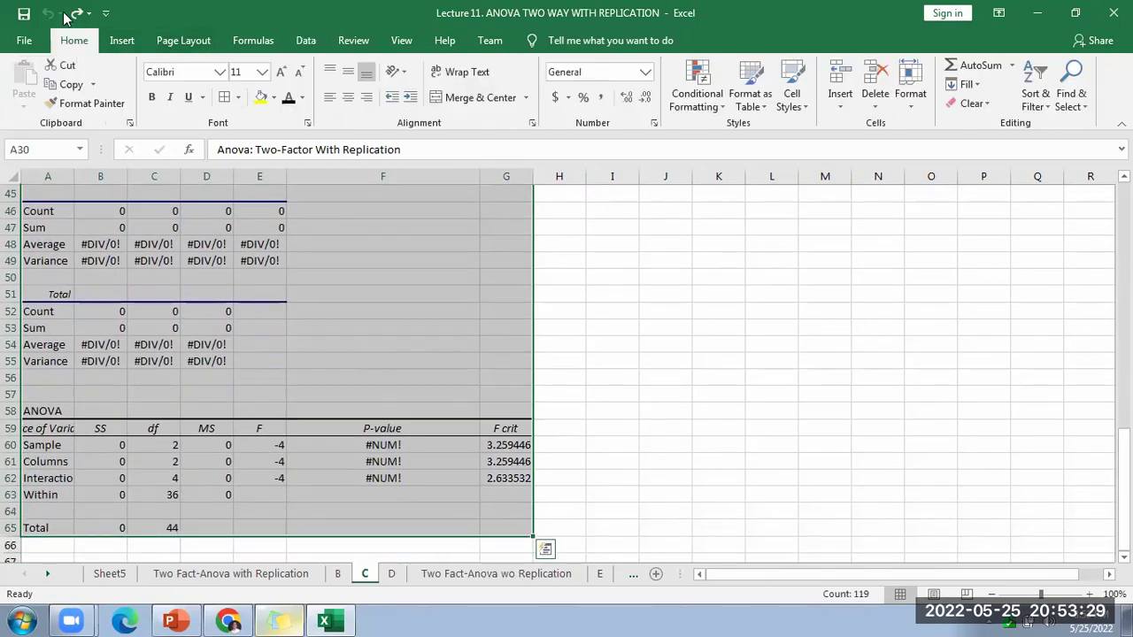
left_click(611, 326)
scroll(328, 306, "up", 6)
left_click_drag(47, 247, 565, 564)
key("Delete")
Step: Delete the cleared cells starting at A30 in columns A to H, shifting the remaining cells left
scroll(142, 371, "up", 9)
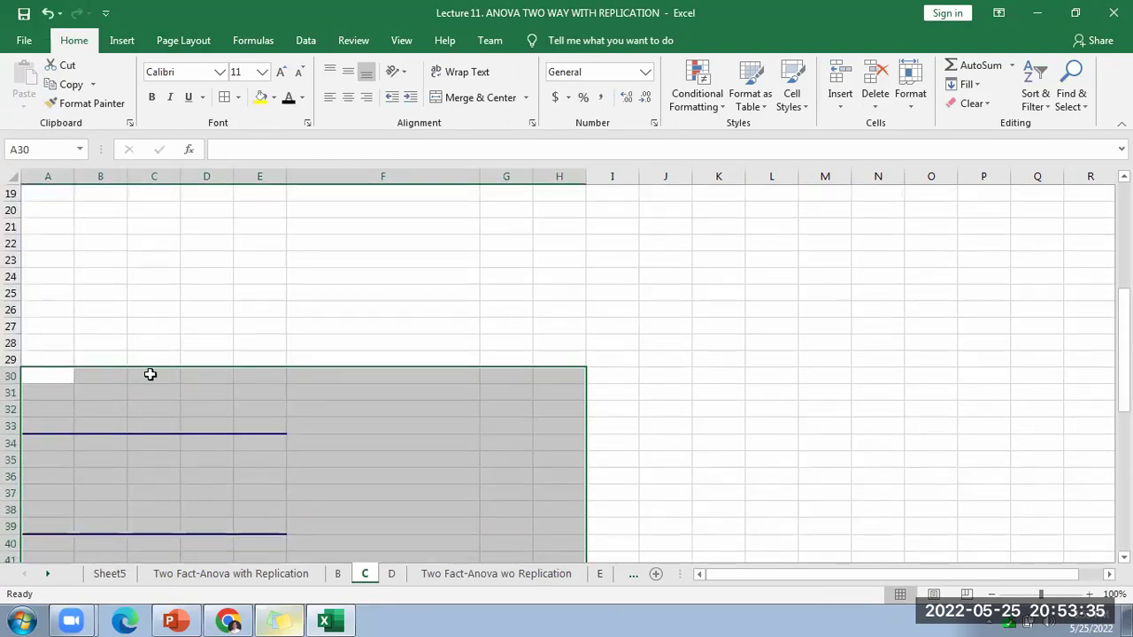
right_click(151, 374)
left_click(237, 184)
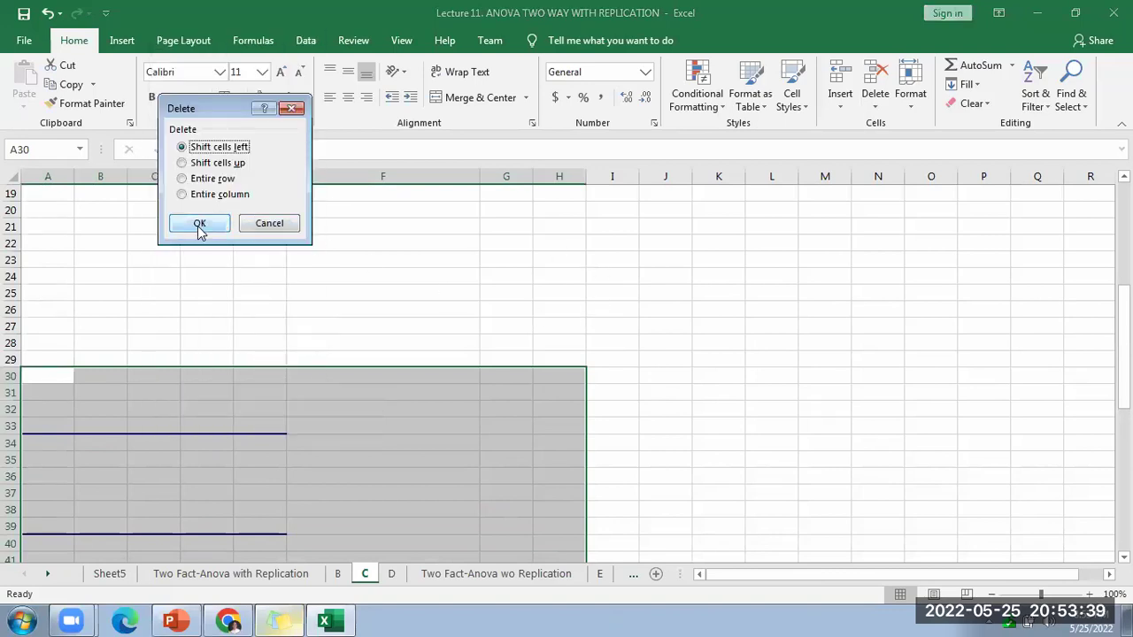
left_click(200, 224)
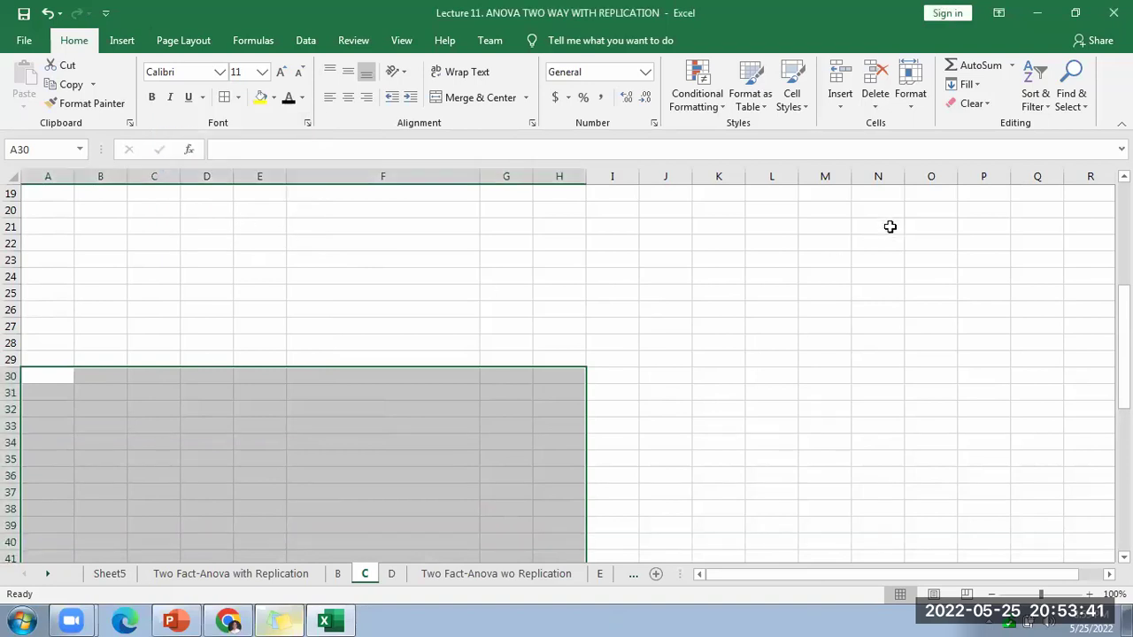
Step: Close the ANOVA workbook without saving the changes
scroll(938, 341, "up", 6)
left_click(486, 511)
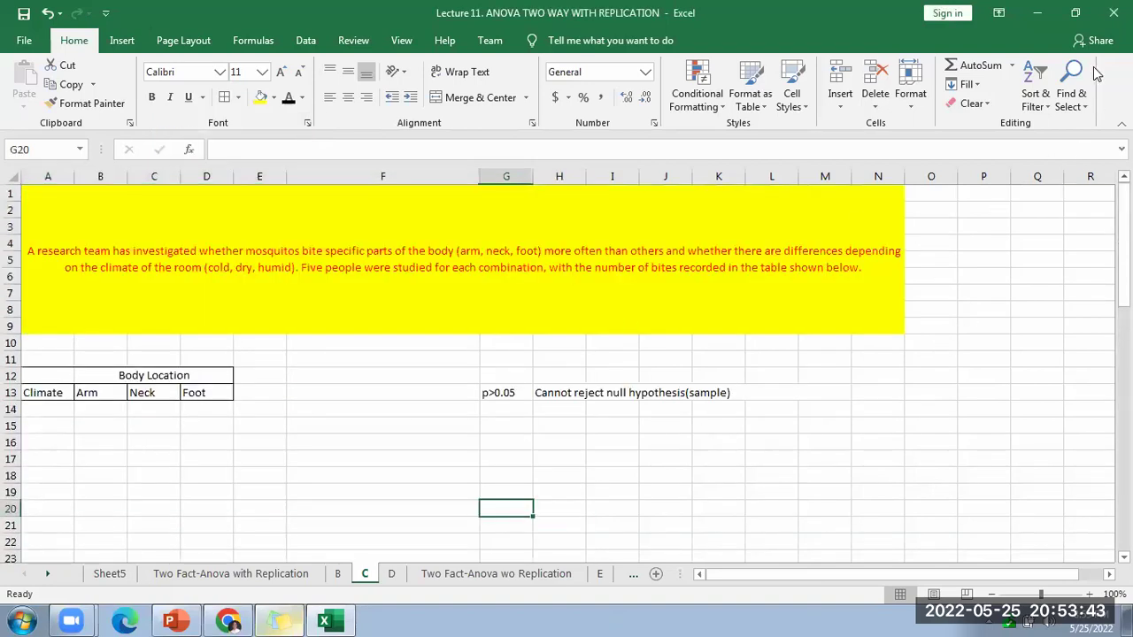
left_click(1113, 12)
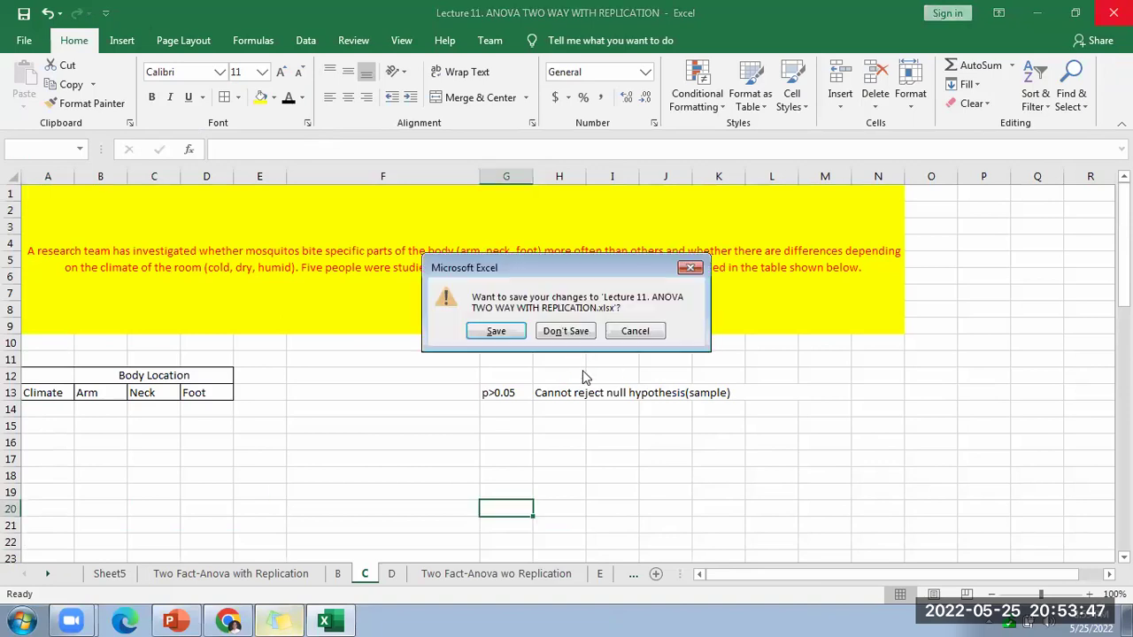
left_click(567, 329)
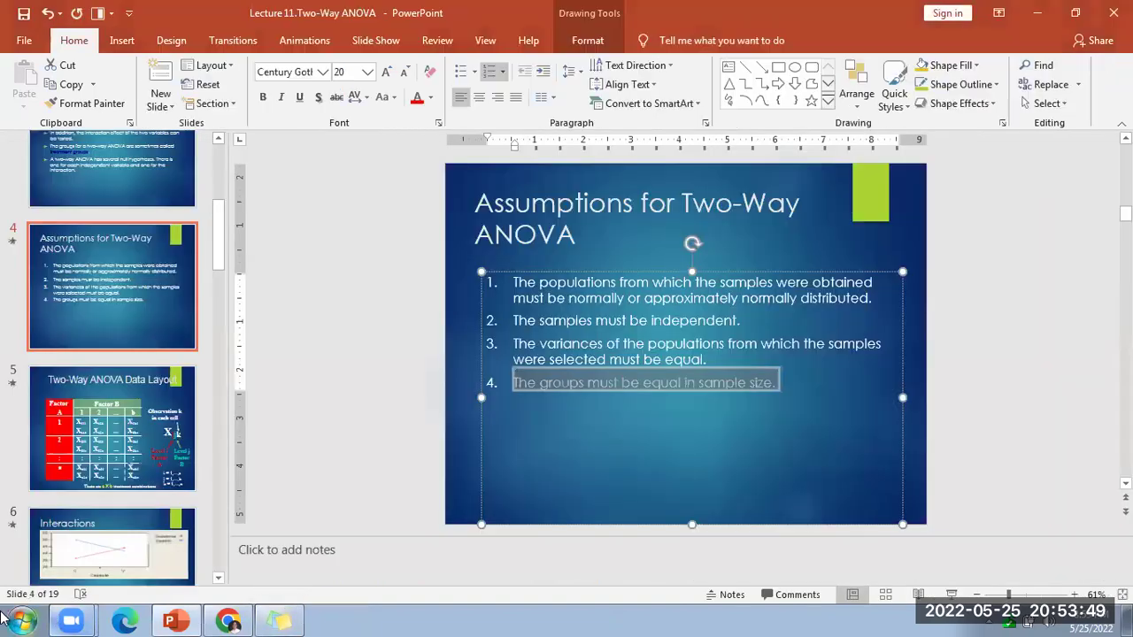
Step: Reopen the workbook "Lecture 11. ANOVA TWO WAY WITH REPLICATION" and display the restored data and interpretation text on sheet C
left_click(20, 622)
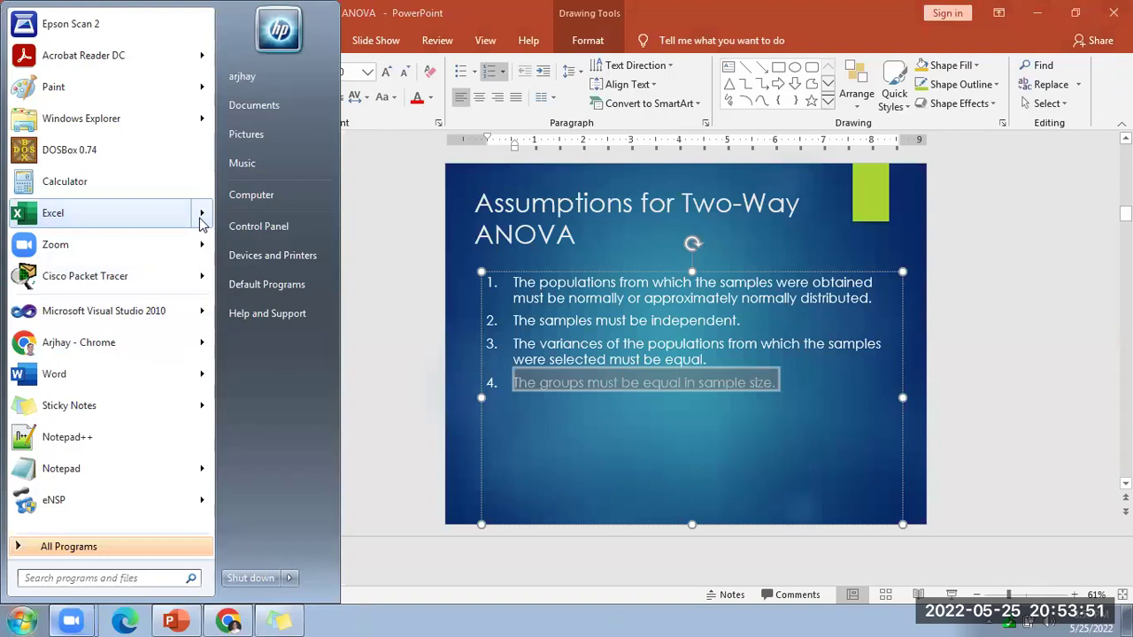
mouse_move(197, 217)
left_click(298, 37)
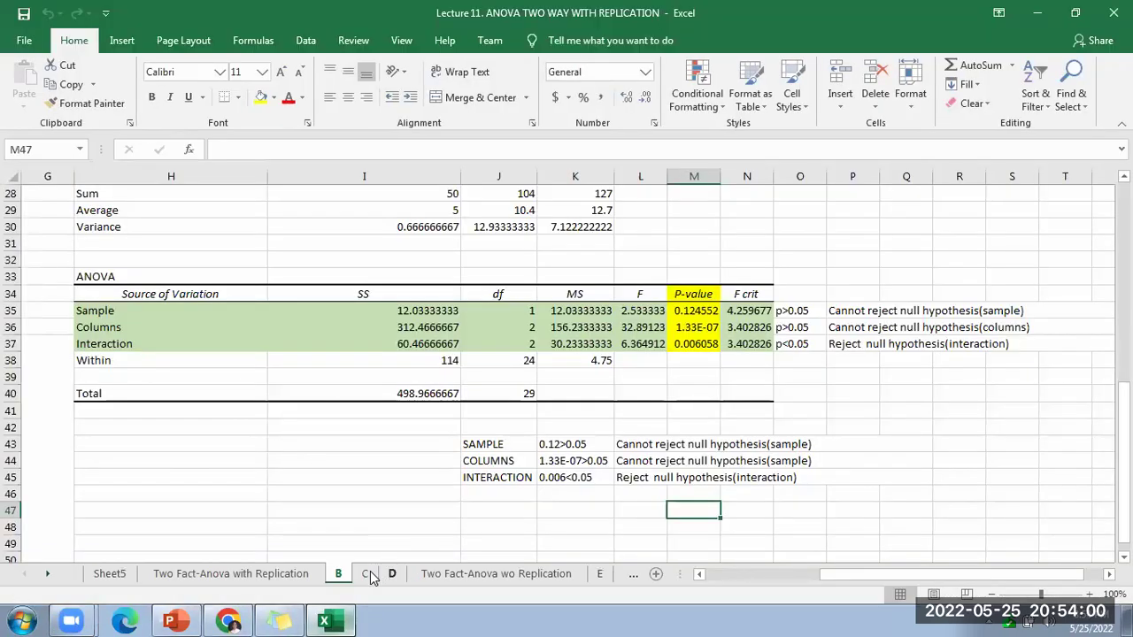
left_click(370, 574)
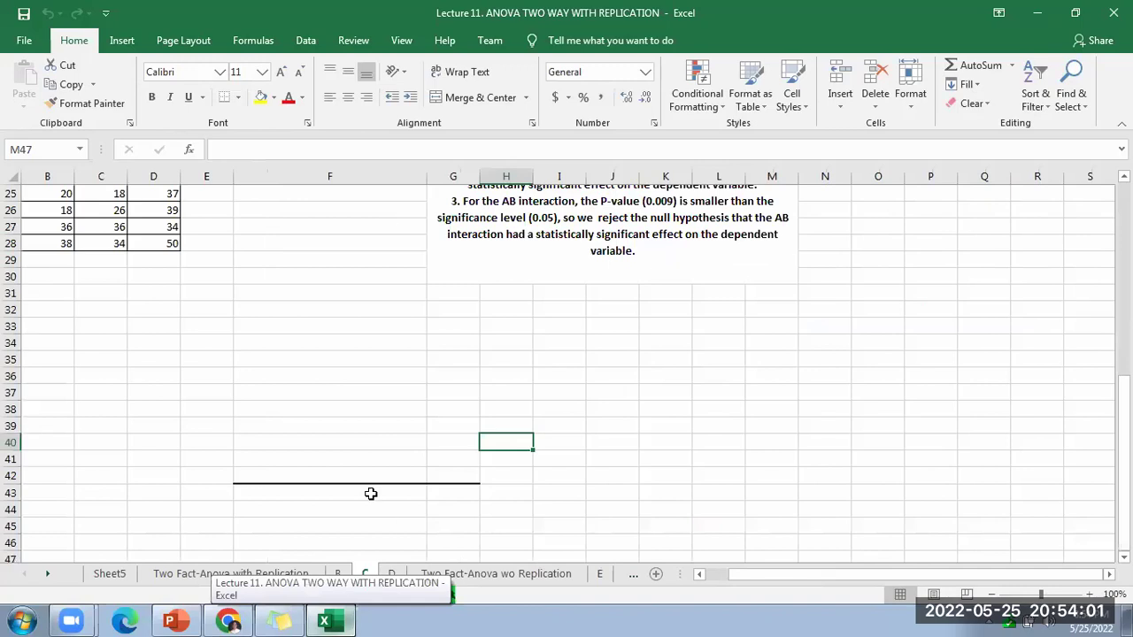
scroll(363, 494, "up", 8)
scroll(349, 506, "down", 4)
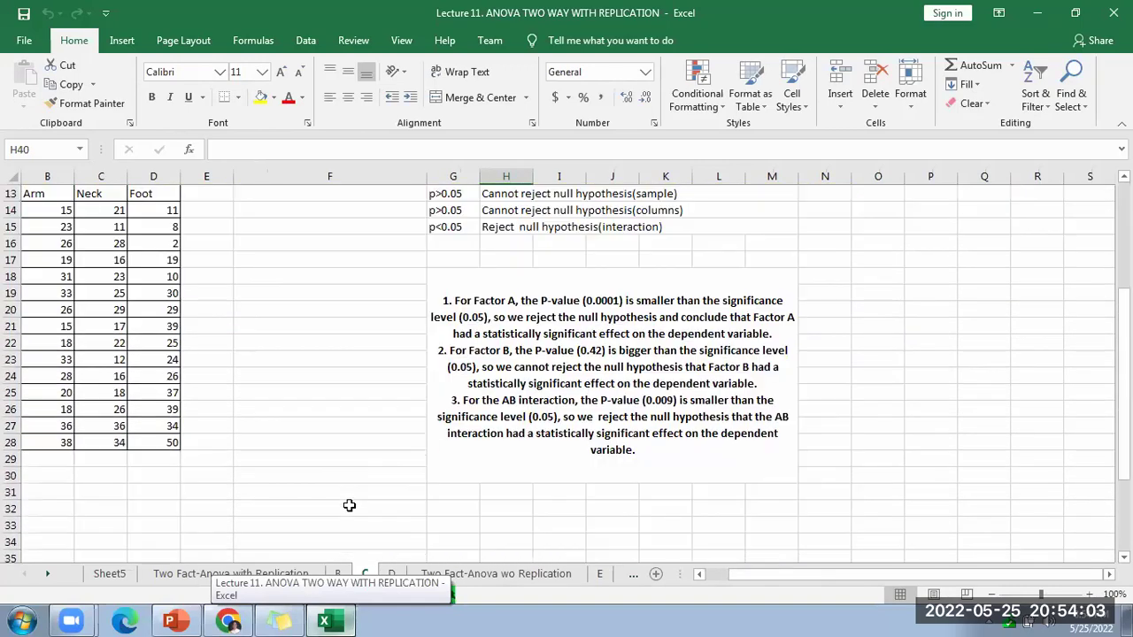
scroll(372, 442, "up", 2)
scroll(404, 415, "down", 2)
Step: Hide the interpretation text in the merged block at G18 by changing its font color to white
left_click(555, 379)
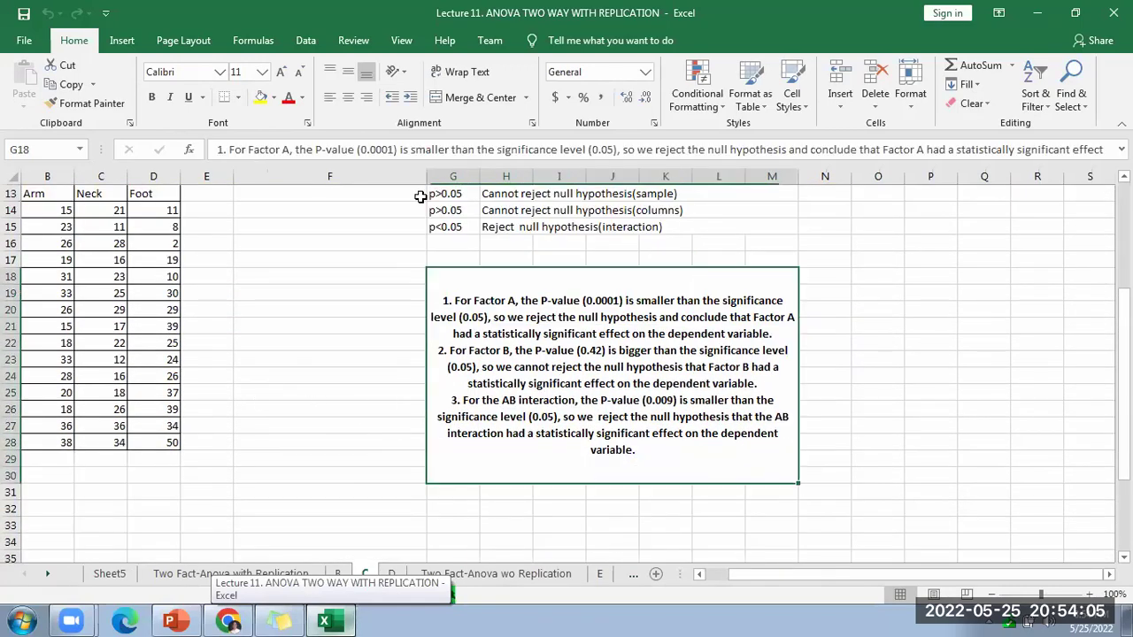
left_click(302, 97)
left_click(289, 155)
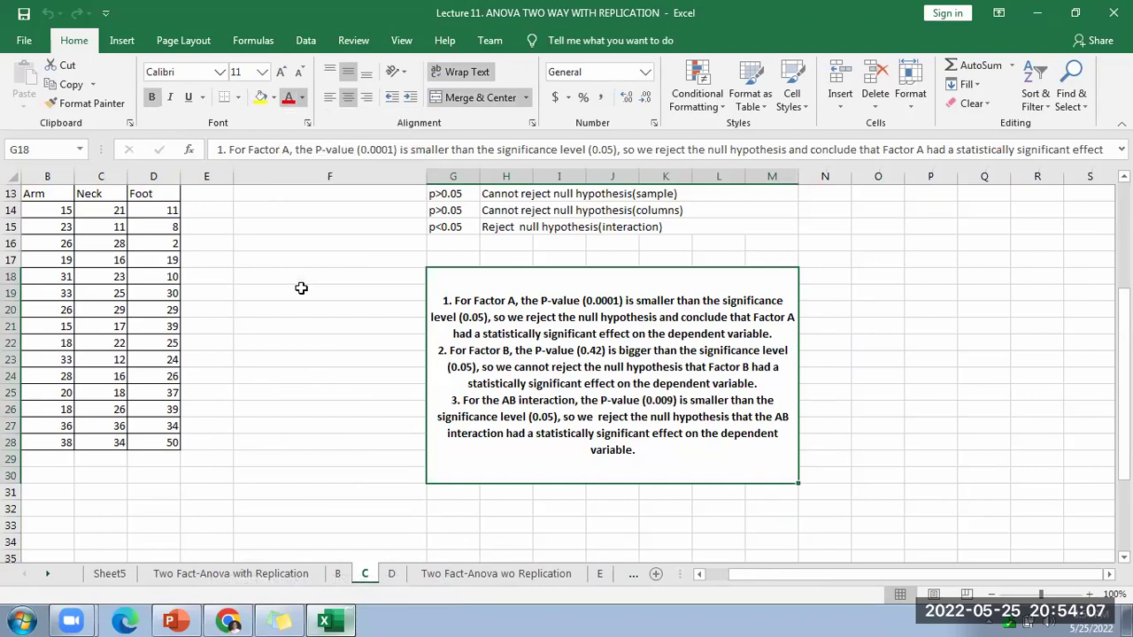
left_click(313, 304)
scroll(239, 399, "up", 3)
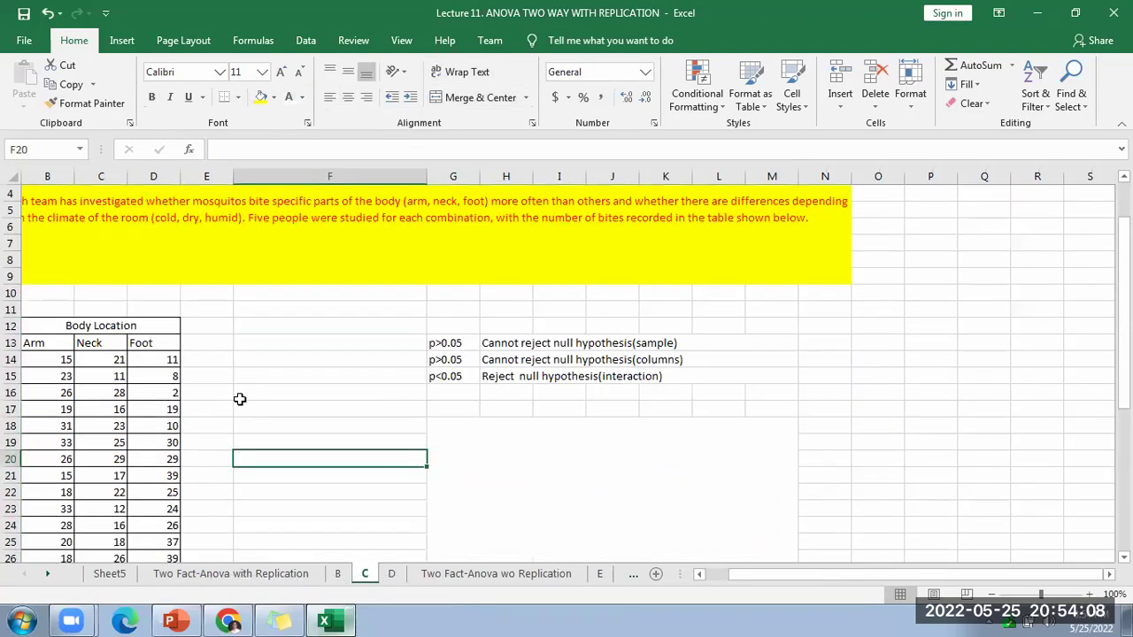
Step: Start the Anova: Two-Factor With Replication analysis from the Data Analysis tools
left_click(305, 41)
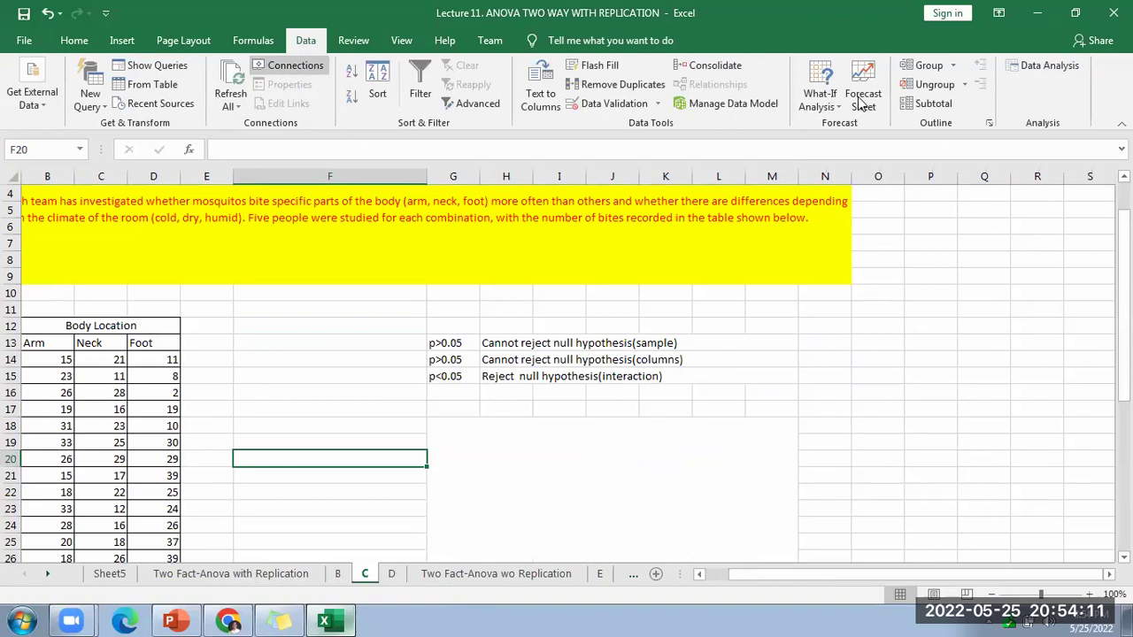
left_click(1049, 66)
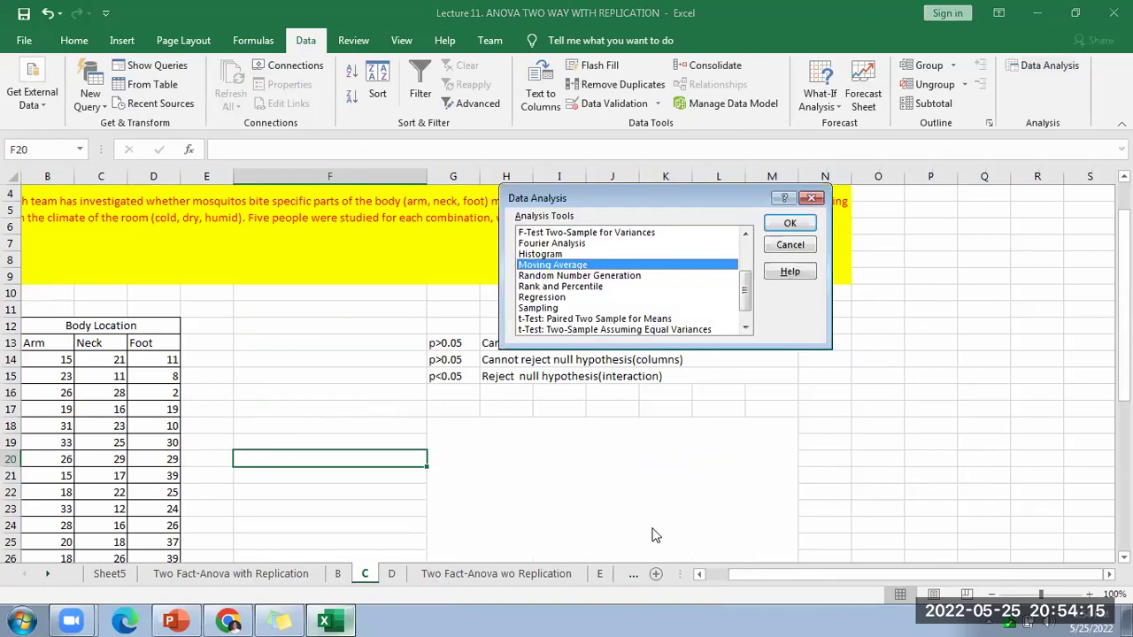
left_click_drag(740, 296, 743, 258)
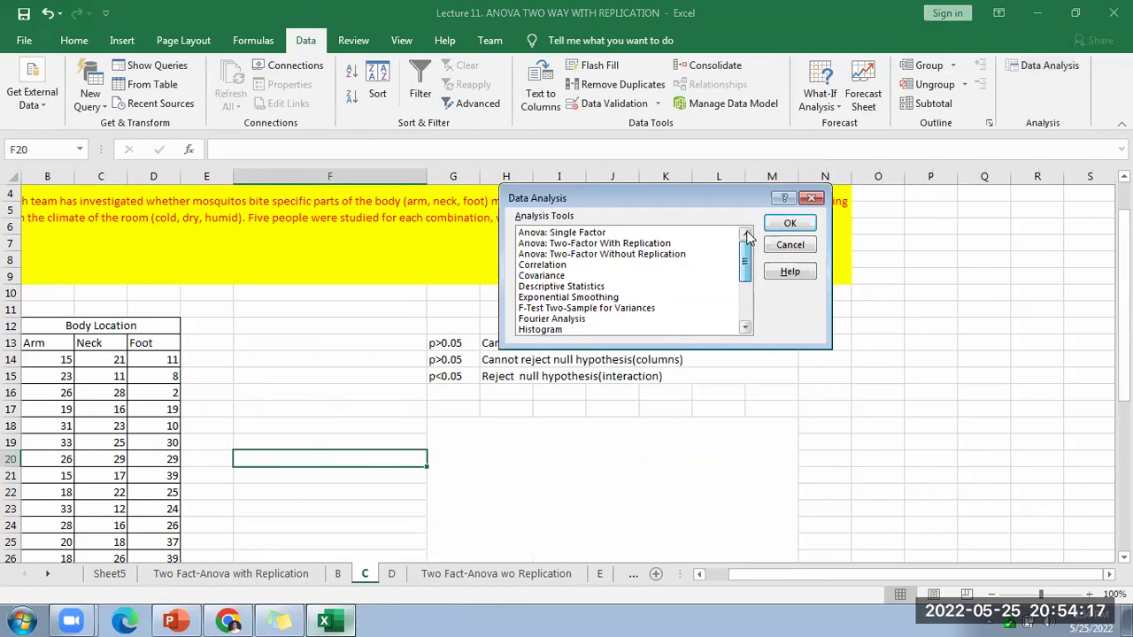
left_click(653, 244)
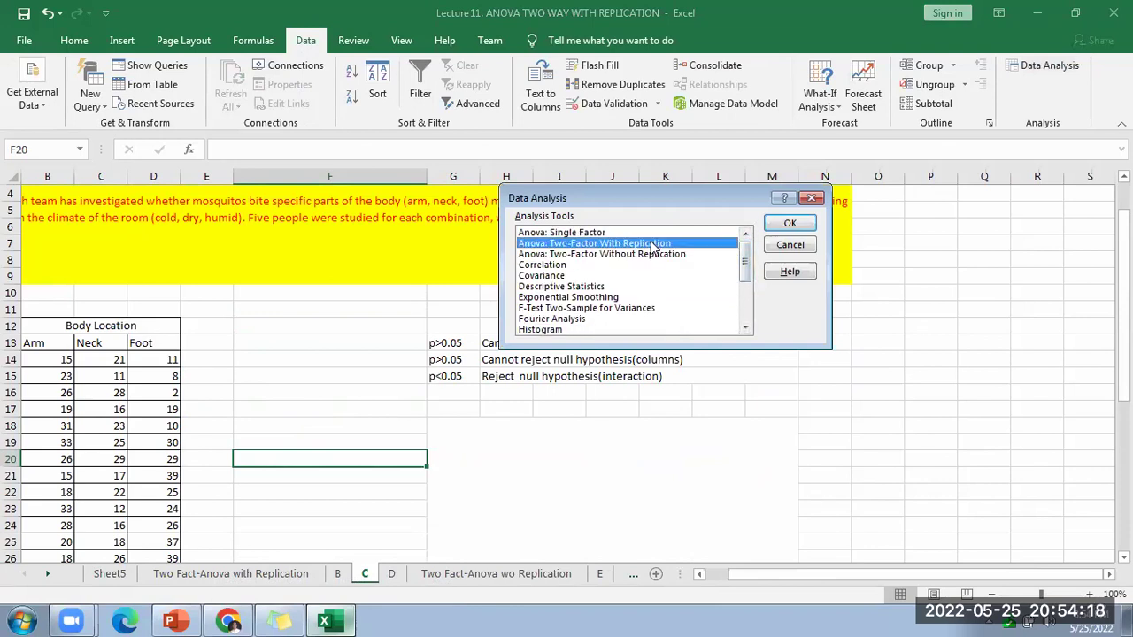
left_click(784, 225)
Step: Set the ANOVA input range to A13:D28, including the climate and body location labels, with 5 rows per sample
left_click(734, 221)
left_click_drag(35, 341, 168, 478)
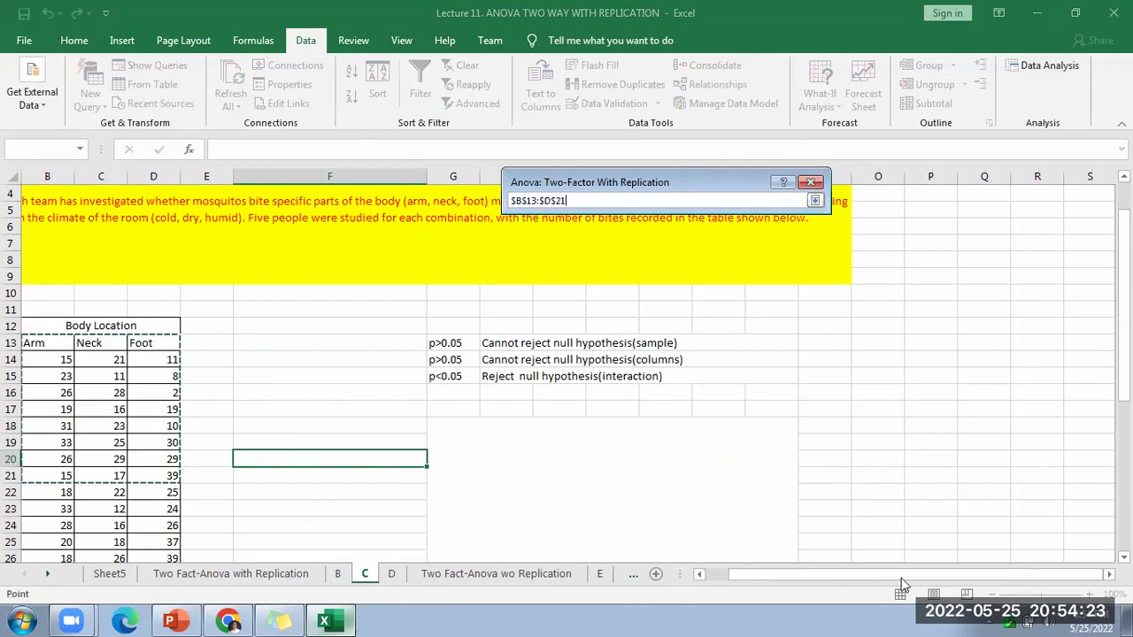
left_click_drag(901, 575, 876, 576)
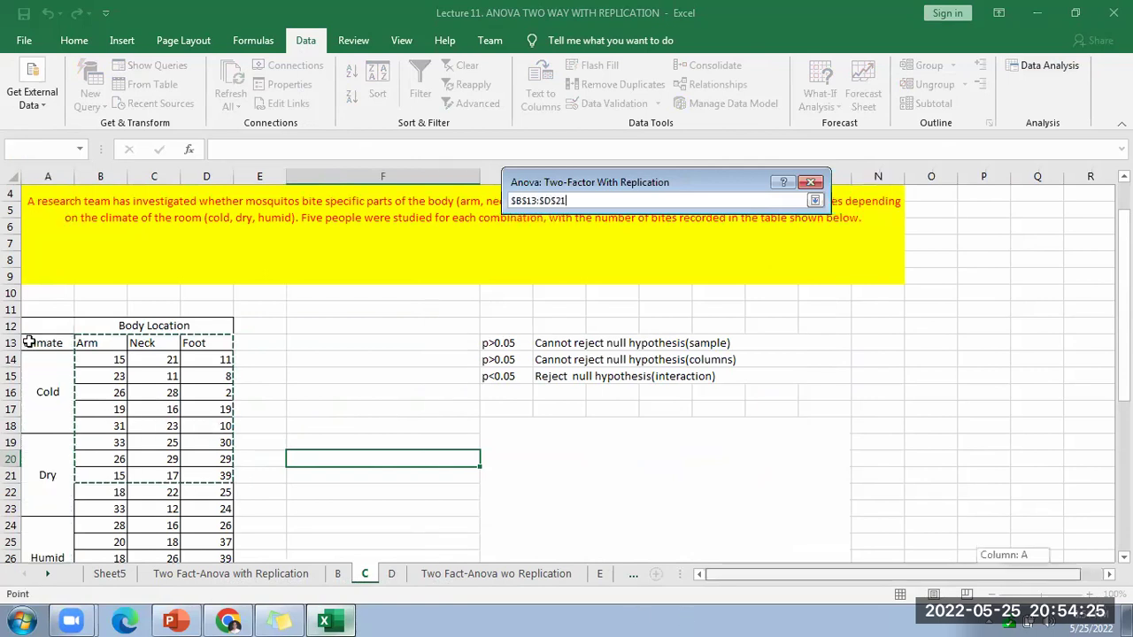
left_click_drag(29, 343, 204, 494)
left_click(815, 201)
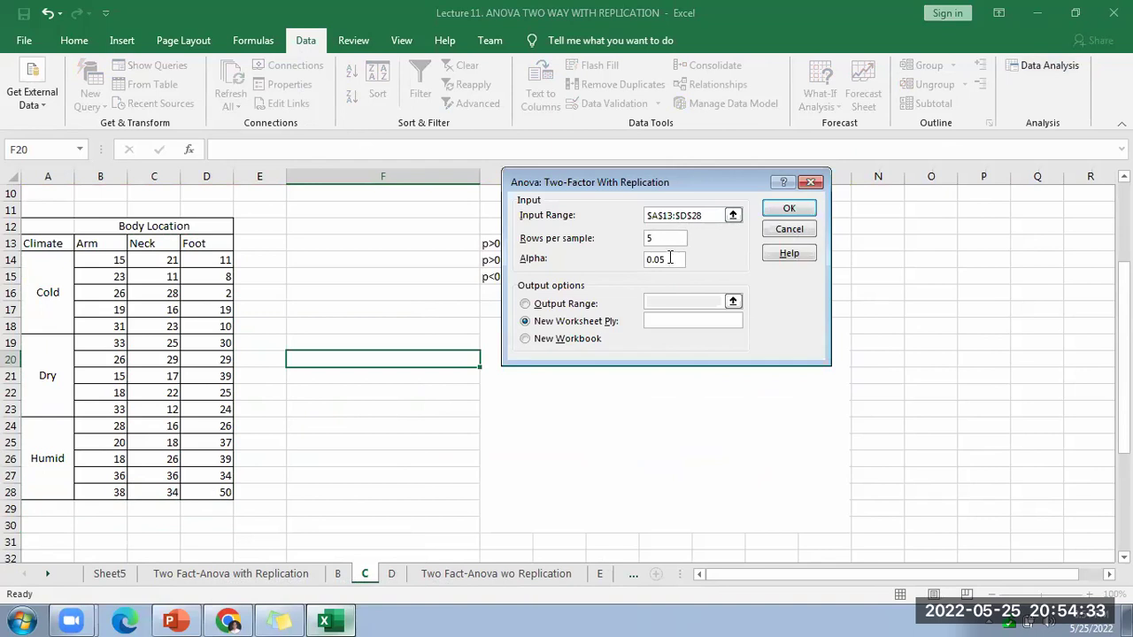
Step: Set the output range to cell H34 on the same sheet and run the two-factor ANOVA
left_click(526, 303)
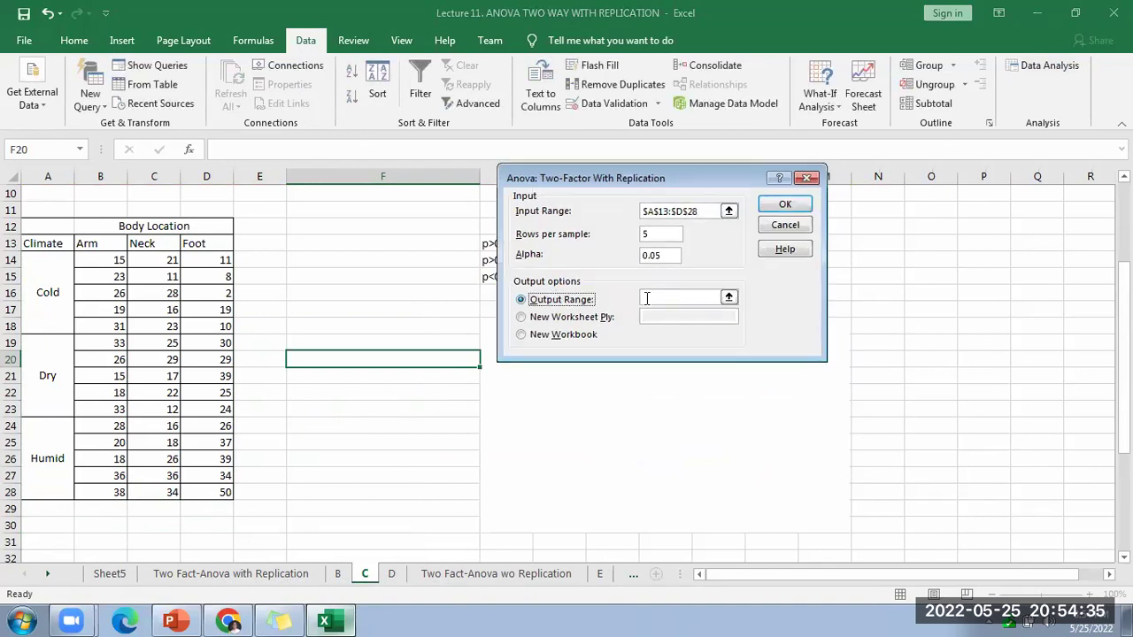
left_click(733, 302)
scroll(872, 359, "down", 4)
scroll(872, 360, "down", 3)
left_click(555, 248)
key("Return")
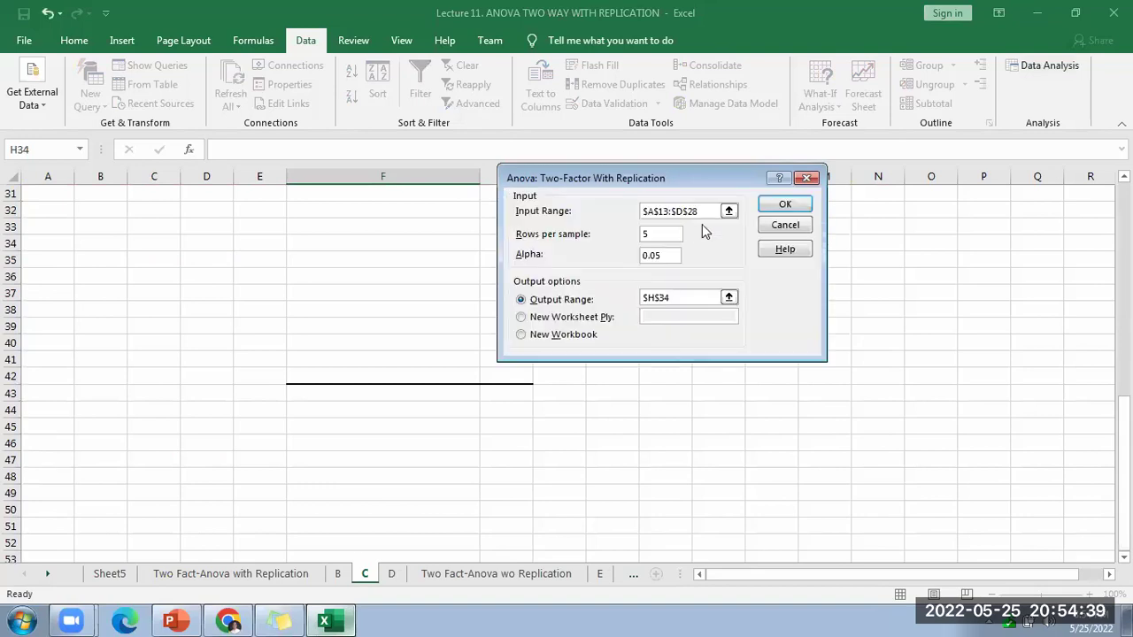
left_click(784, 213)
Step: Autofit the widths of columns H and K in the ANOVA output
scroll(667, 327, "up", 3)
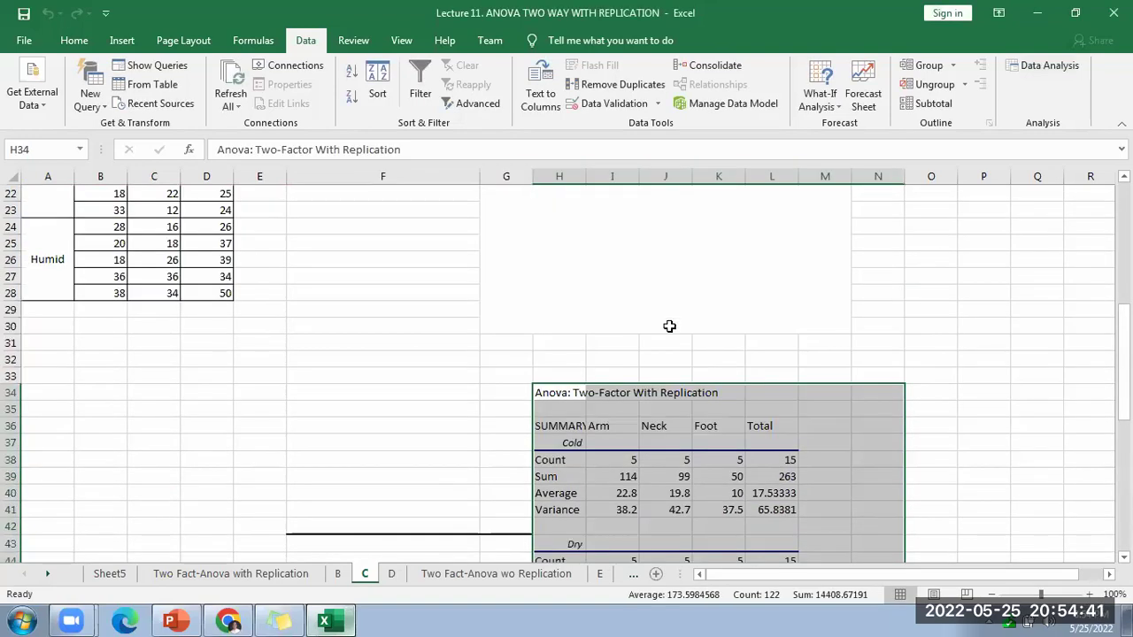
double_click(584, 180)
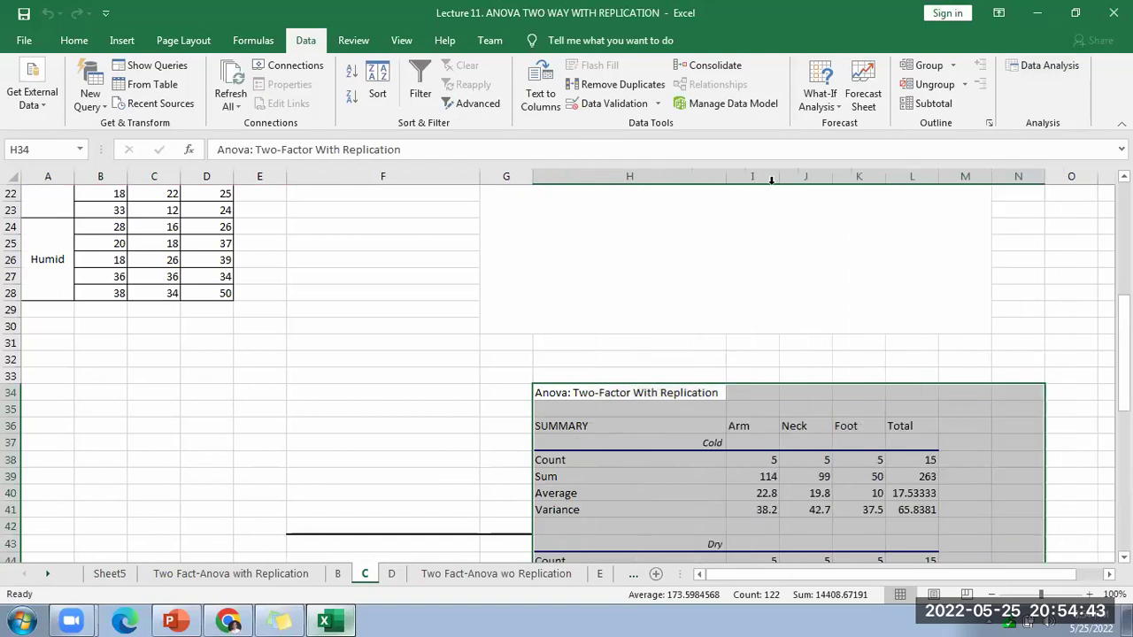
double_click(884, 171)
Step: Copy the three p-value comparisons and hypothesis conclusions in G13:M15
scroll(1006, 233, "down", 3)
scroll(974, 250, "up", 8)
left_click_drag(510, 292, 682, 324)
key("ctrl+c")
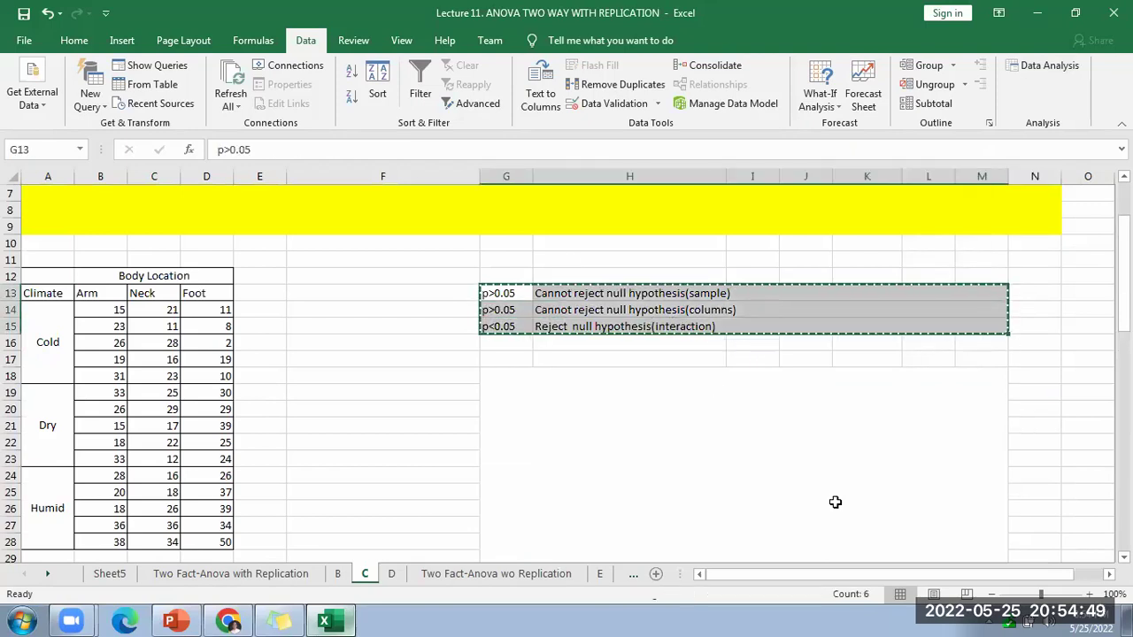
Step: Paste the copied p-value notes and null hypothesis verdicts beside the Sample, Columns and Interaction rows of the ANOVA table, starting at O64
scroll(835, 502, "down", 12)
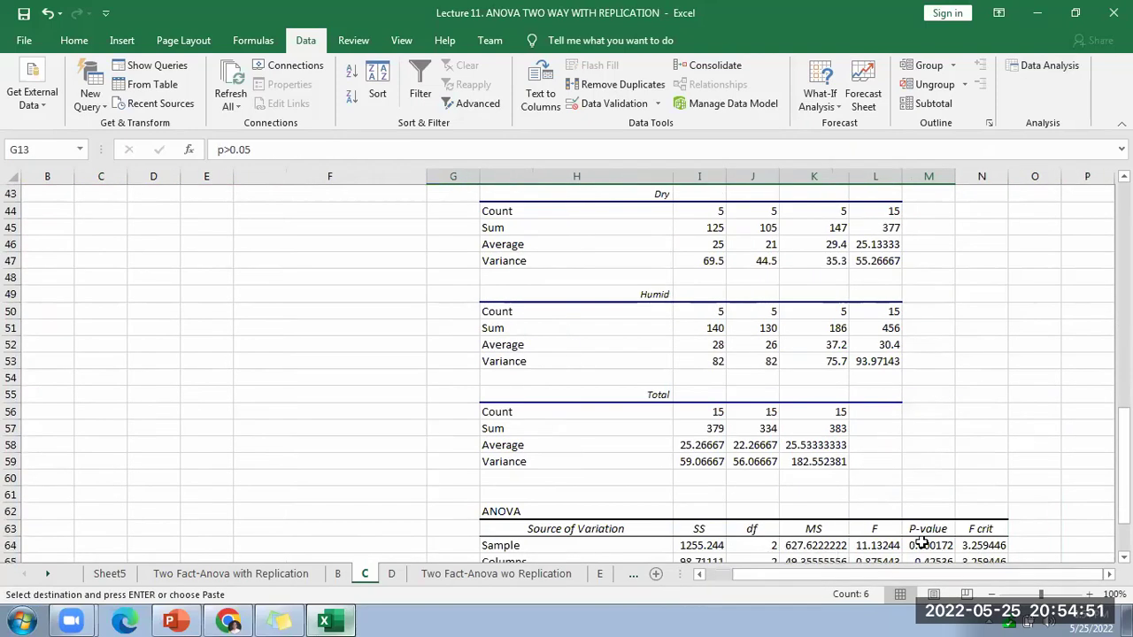
scroll(920, 543, "down", 2)
left_click_drag(797, 575, 873, 493)
key("ctrl+v")
scroll(841, 492, "down", 1)
left_click(845, 495)
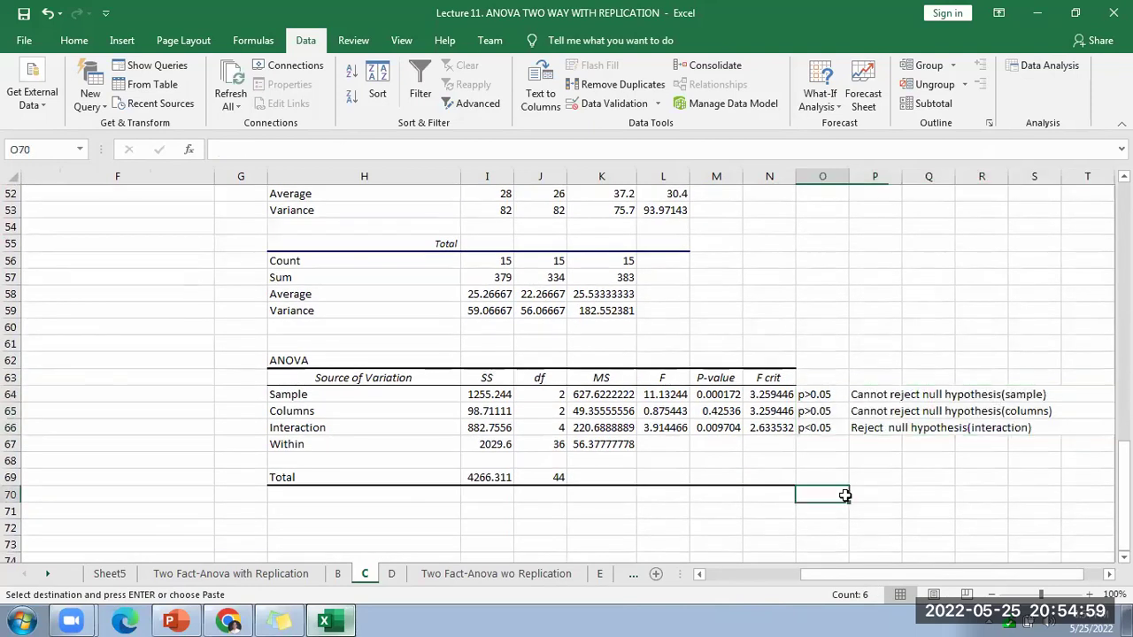
Step: Fill the Sample, Columns and Interaction rows of the ANOVA table (H64:N66) with yellow
left_click_drag(279, 398, 755, 427)
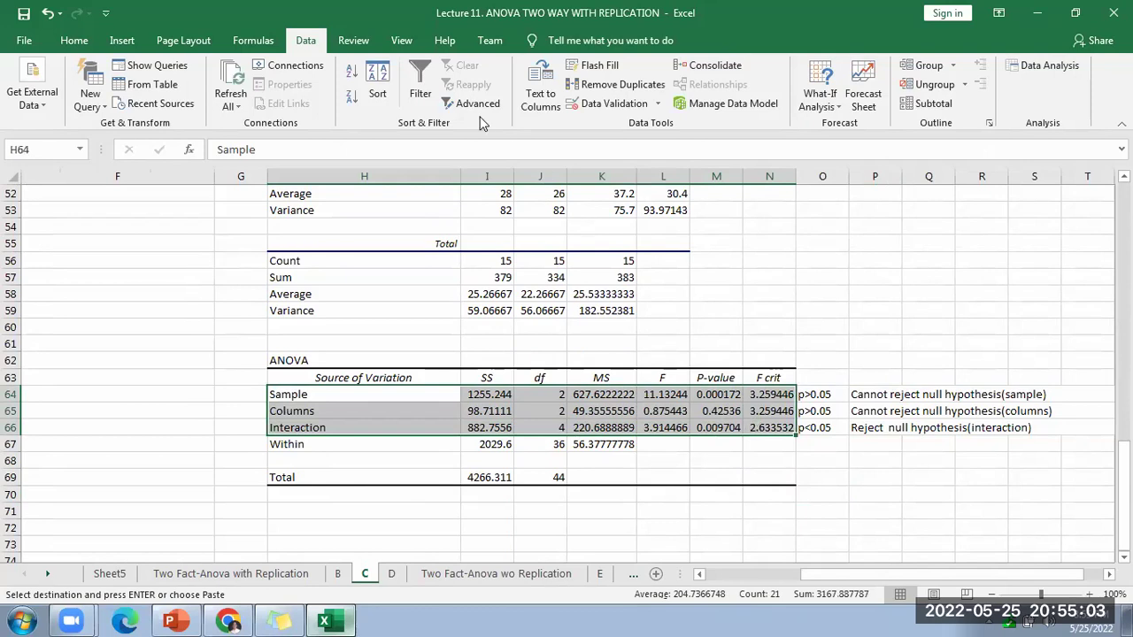
left_click(73, 40)
left_click(268, 99)
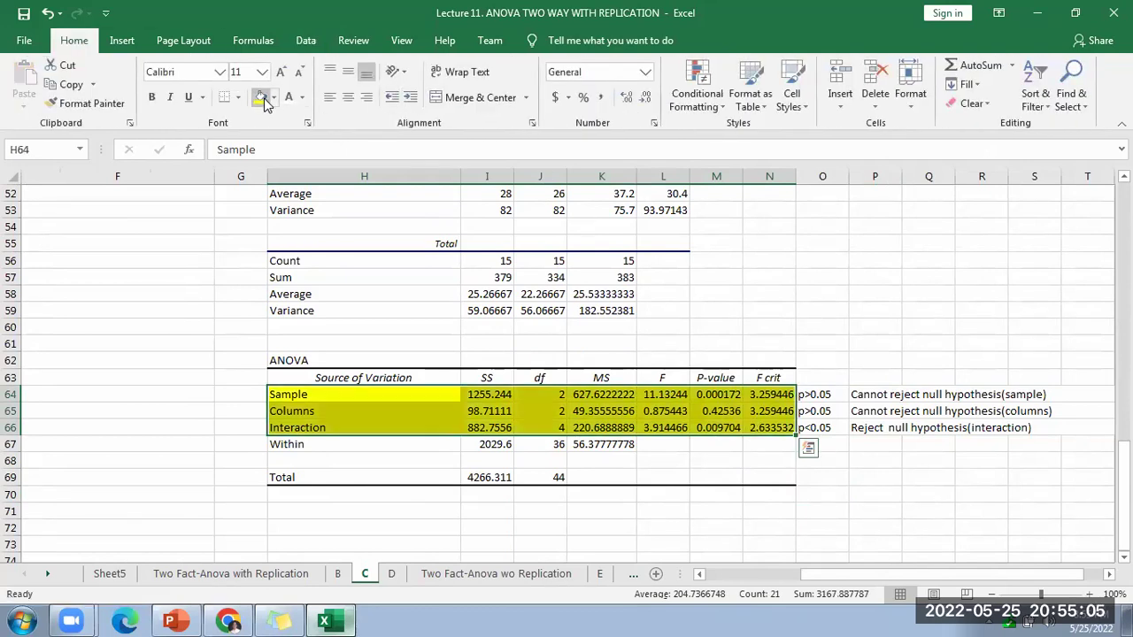
Step: Fill the P-value heading and its three values (M63:M66) with green
left_click(687, 414)
left_click_drag(709, 377, 717, 430)
left_click(273, 97)
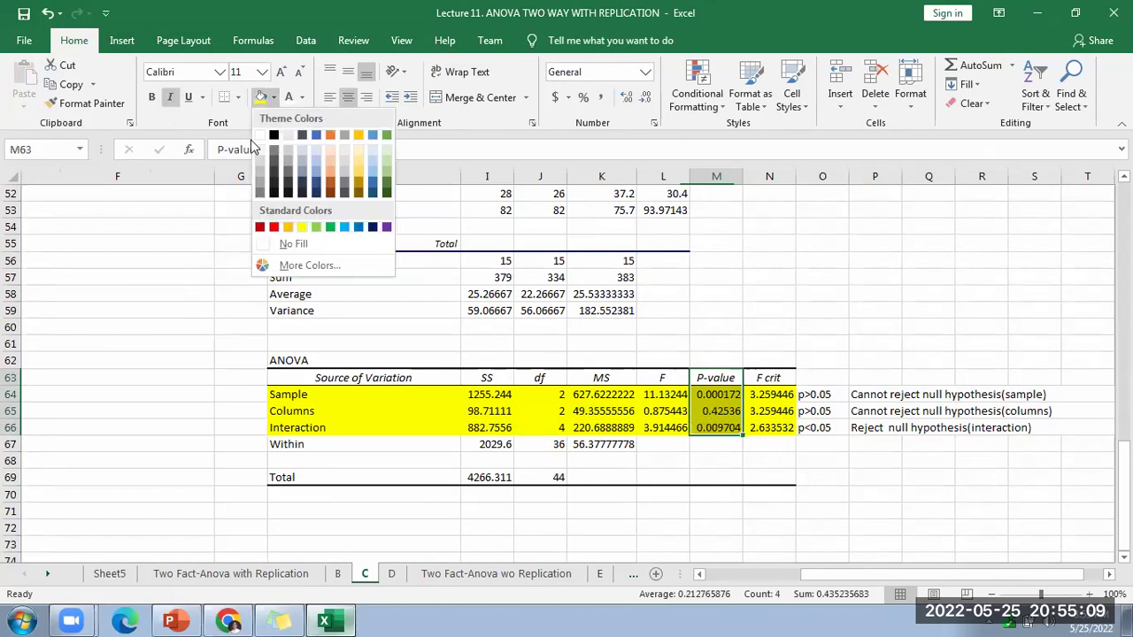
left_click(387, 179)
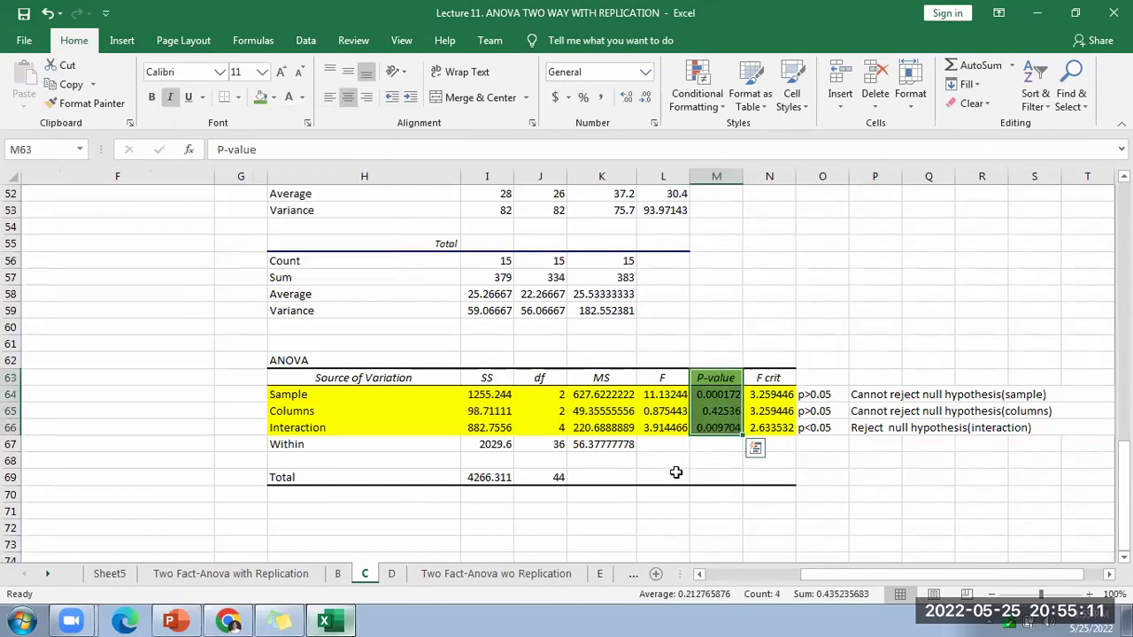
Step: Enter the labels SAMPLE, COLUMNS and INTERCATION in J72:J74 below the ANOVA table and fit column J to its contents
scroll(569, 445, "down", 2)
left_click(551, 432)
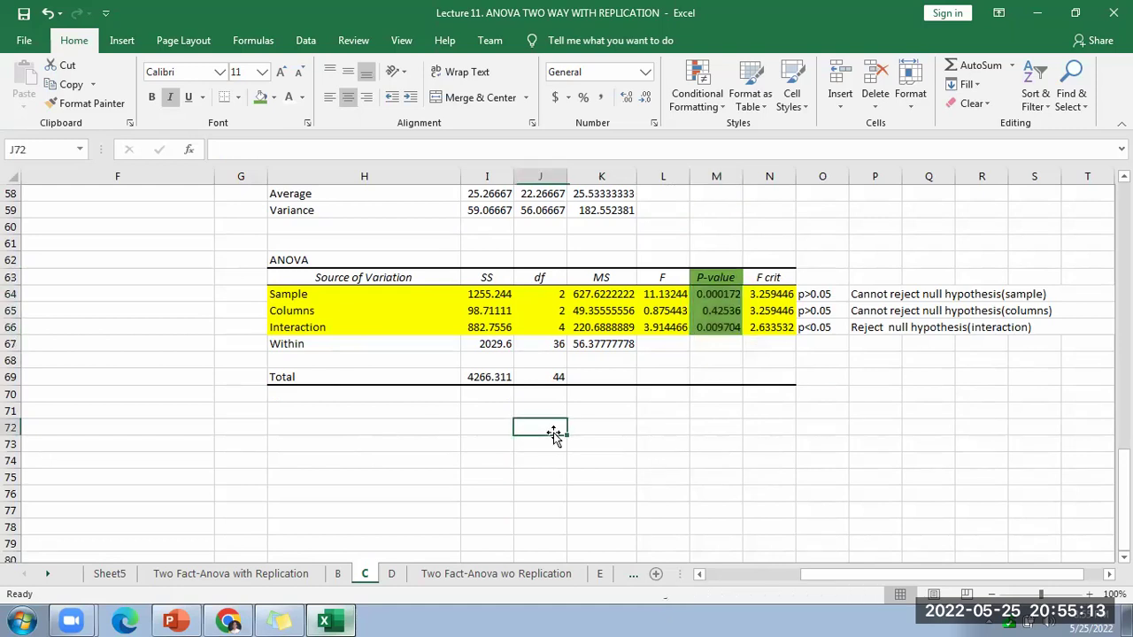
type("D")
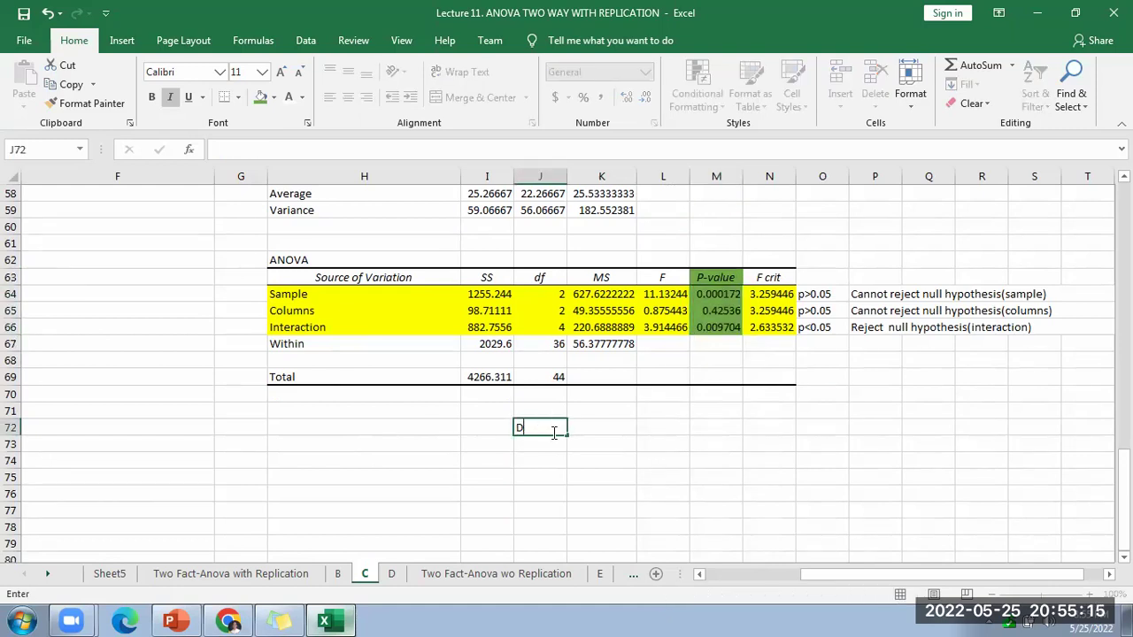
type("ASMSAMPLE")
key("Return")
type("COLUMNS")
key("Return")
type("INTERCATION")
key("Return")
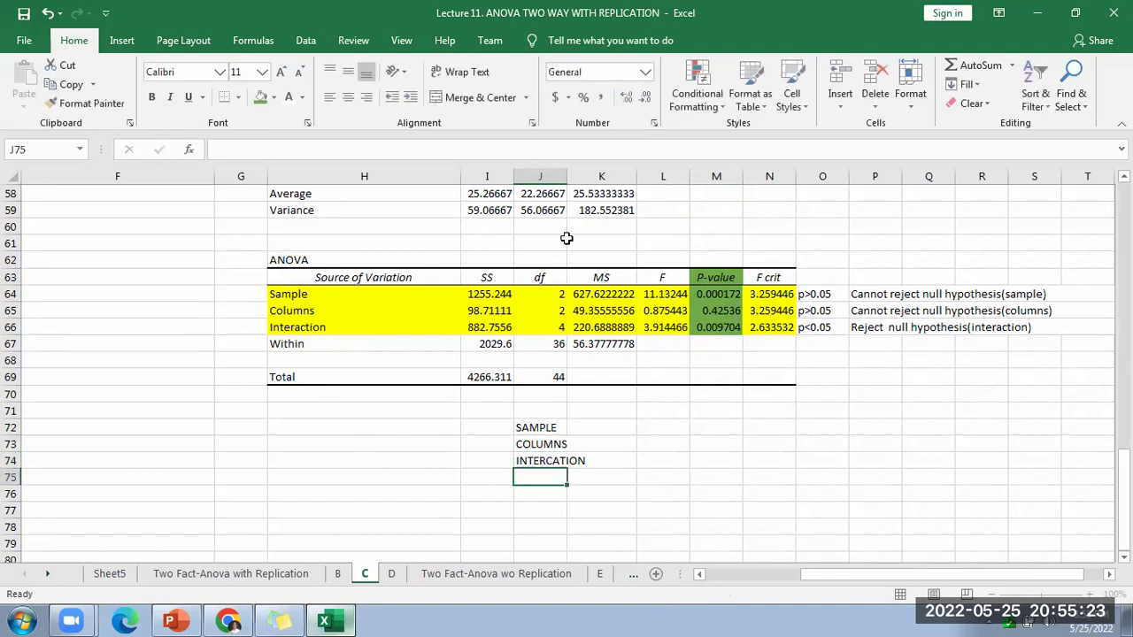
double_click(568, 176)
Step: Enter the comparison 0.000172>0.05 beside SAMPLE in K72 and fit column K to its contents
left_click(612, 440)
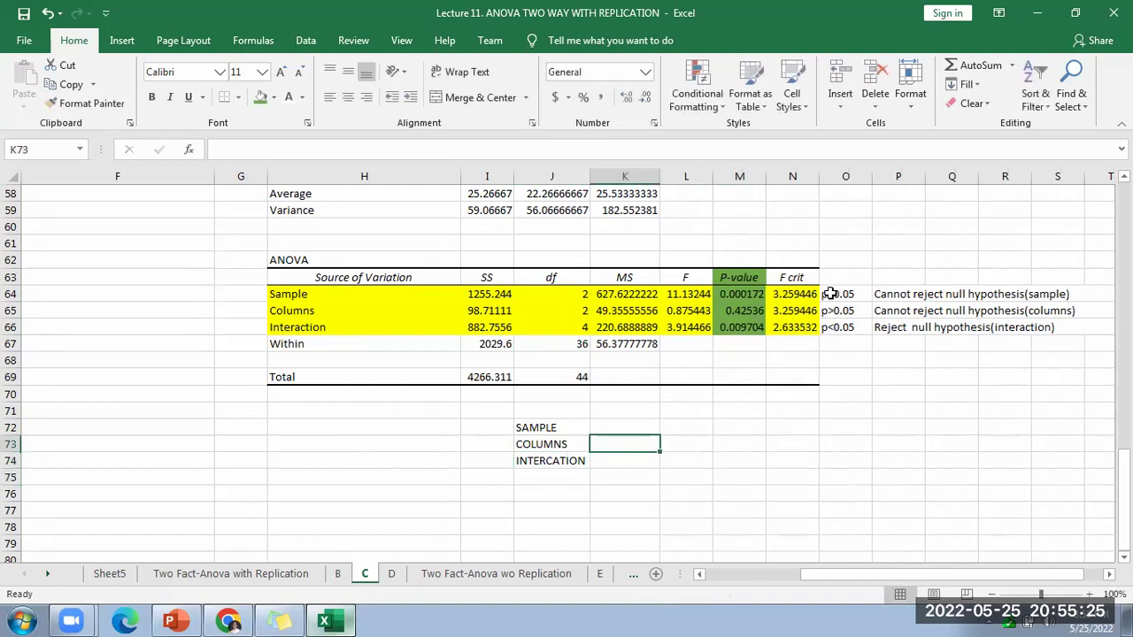
left_click(831, 294)
left_click(642, 432)
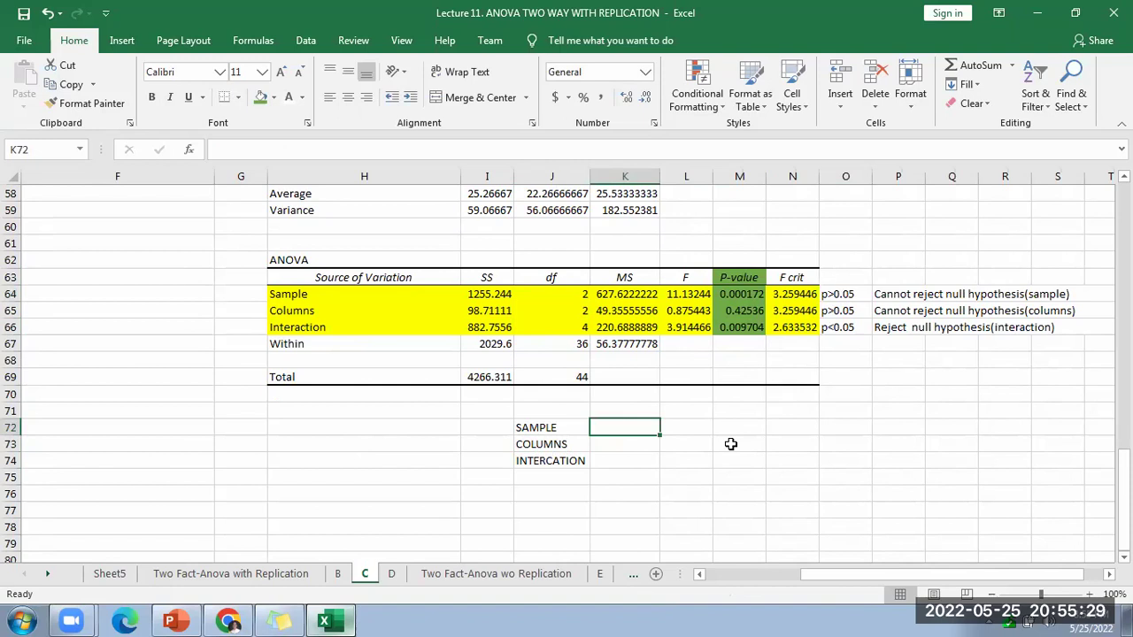
type("0.000172>0")
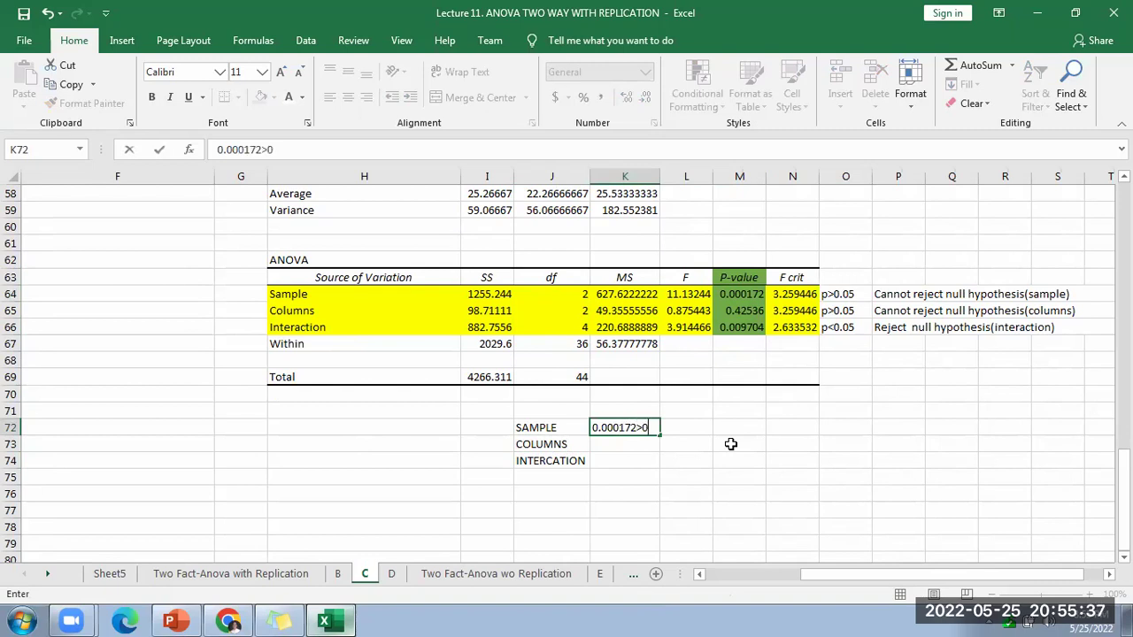
left_click(627, 494)
left_click(625, 431)
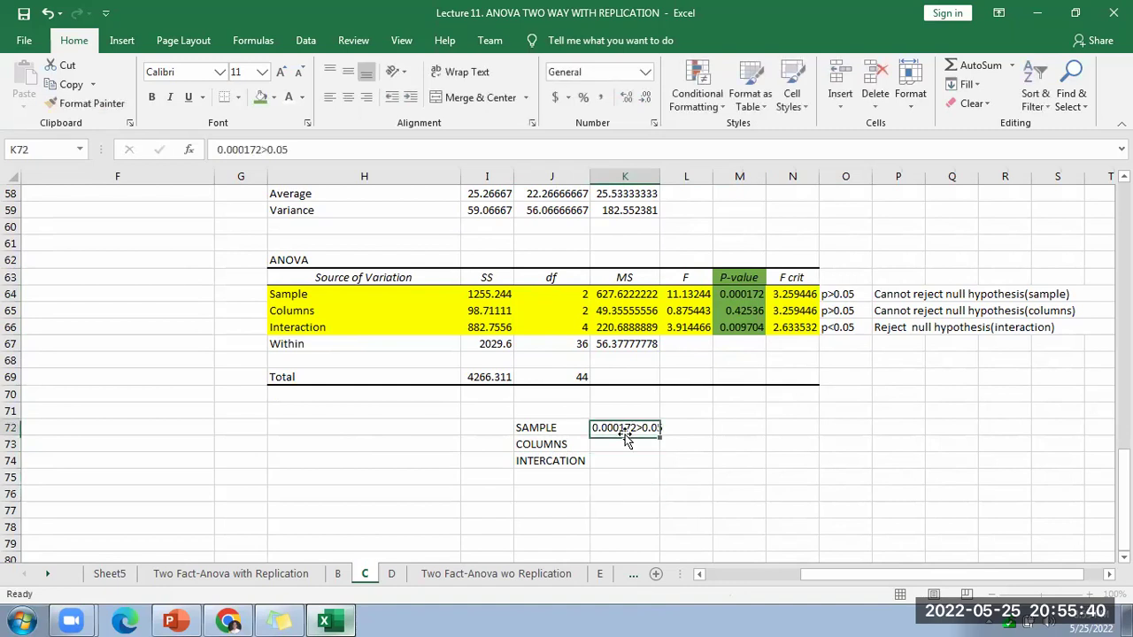
double_click(656, 176)
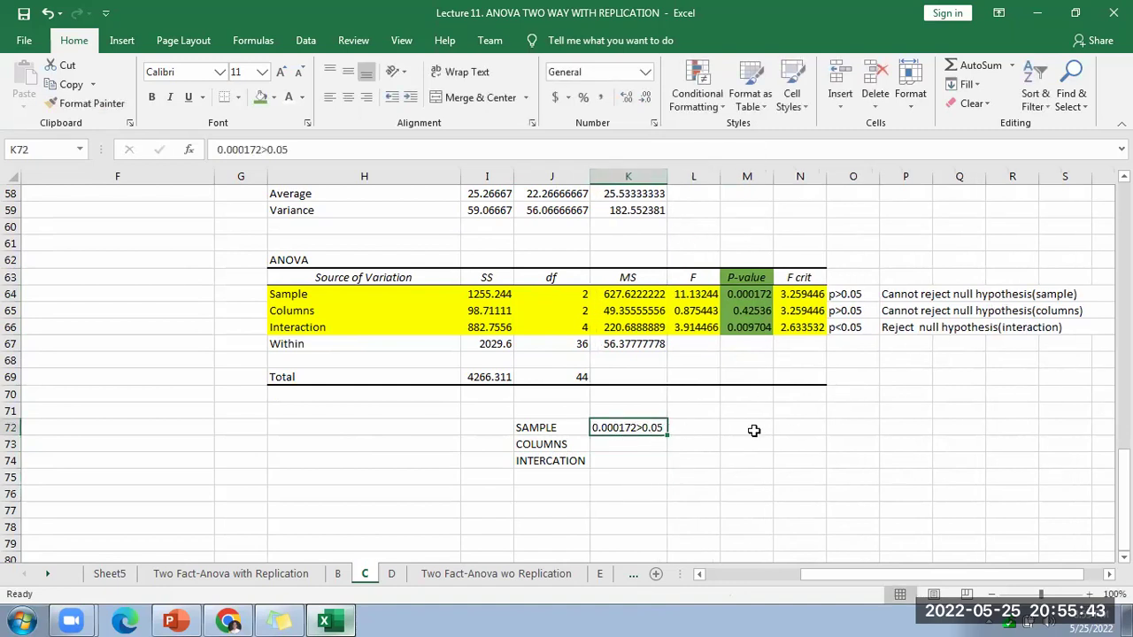
Step: Enter the verdict REJECT NULL HYPOTHESIS for SAMPLE in L72
left_click(697, 429)
type("REJECT N")
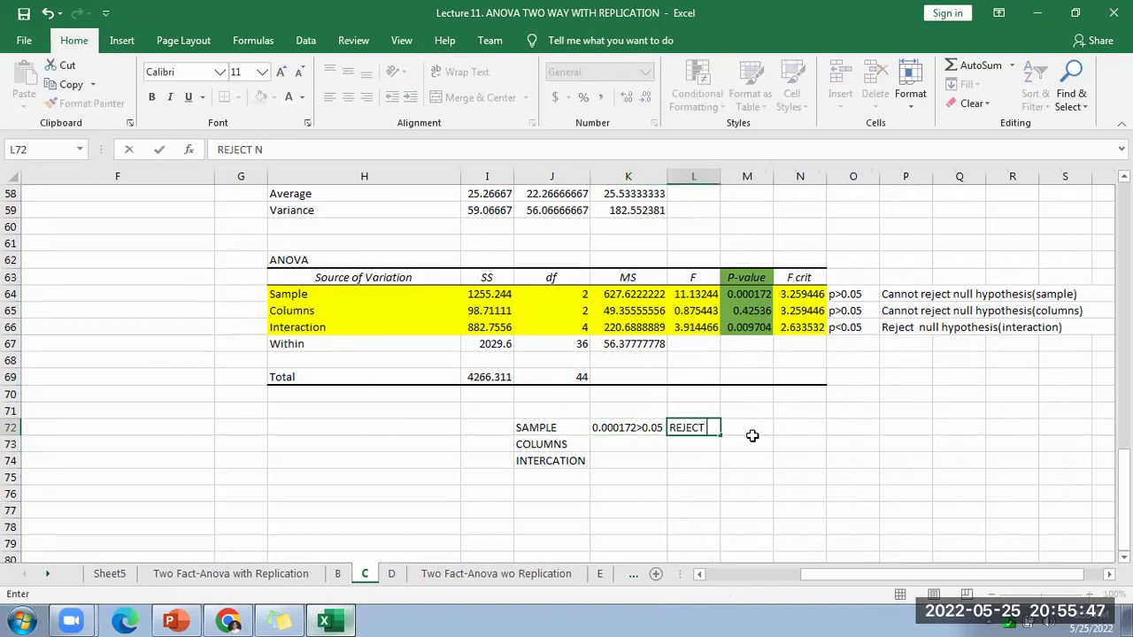
type("ULL HYPOT")
type("HESIS")
key("Return")
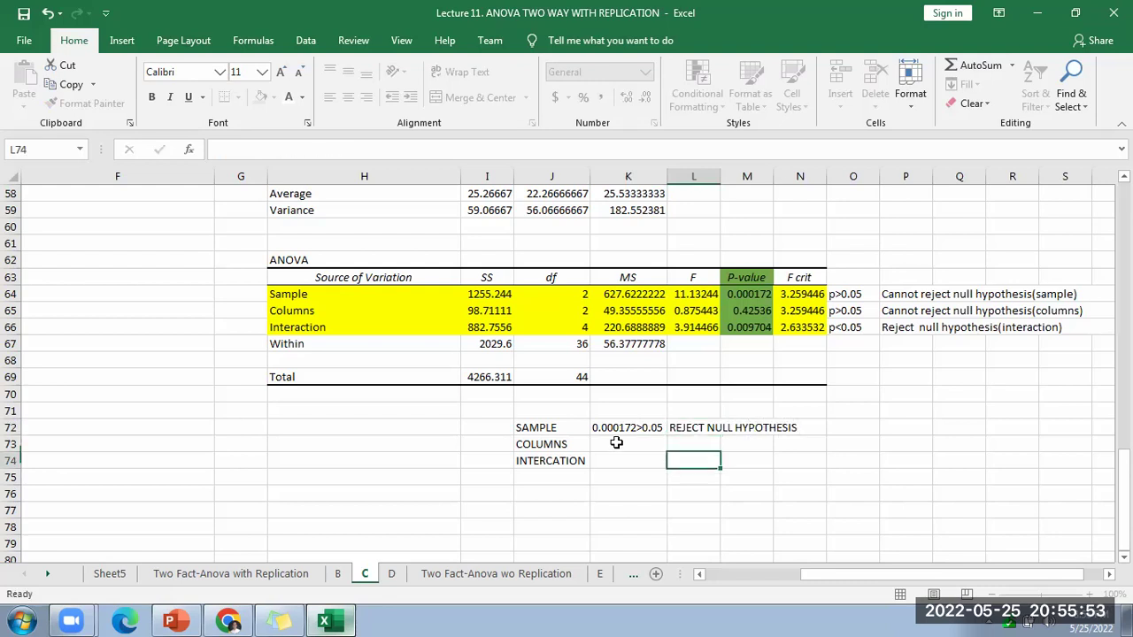
Step: Enter the comparison 0.42536>0.05 beside COLUMNS in K73
left_click(272, 314)
left_click(240, 311)
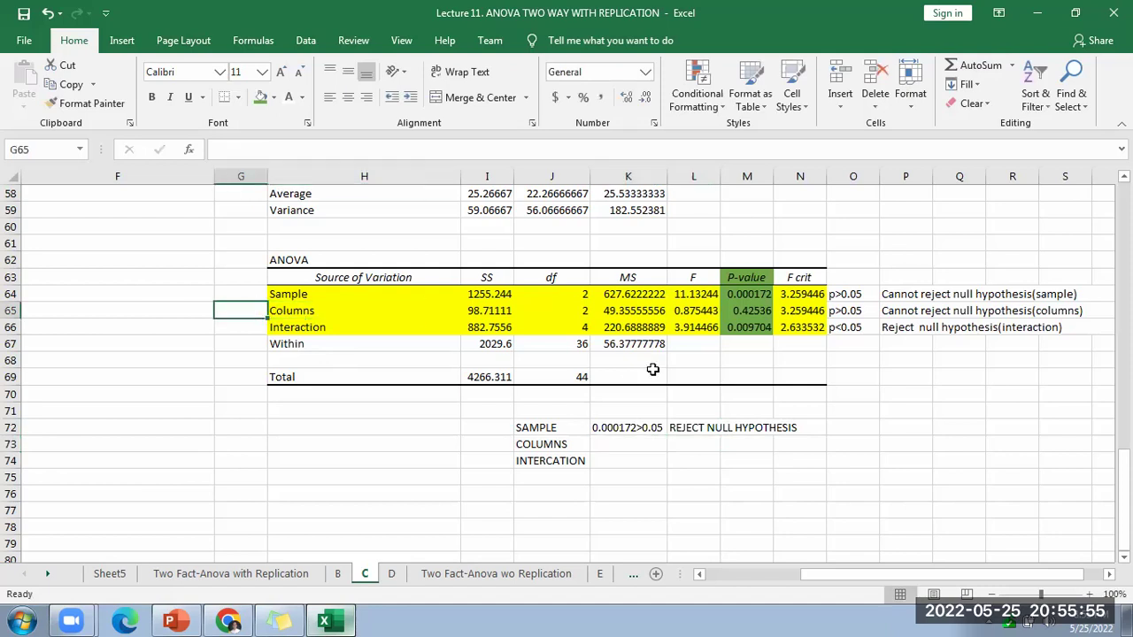
left_click(709, 311)
left_click(644, 443)
type("0.42536")
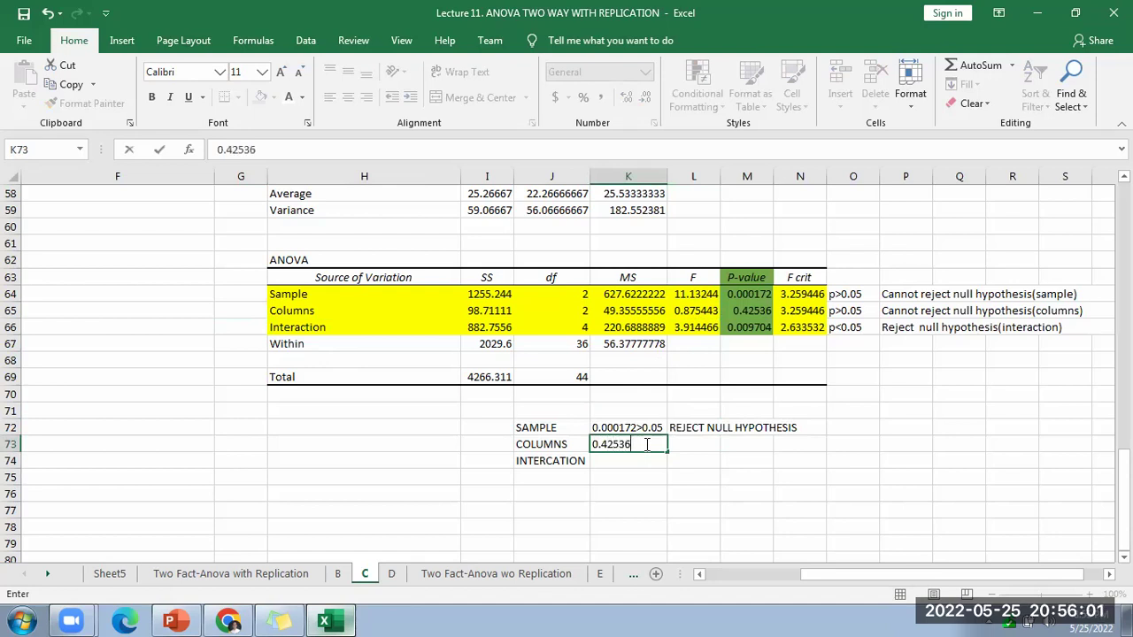
type(">0.05")
left_click(639, 472)
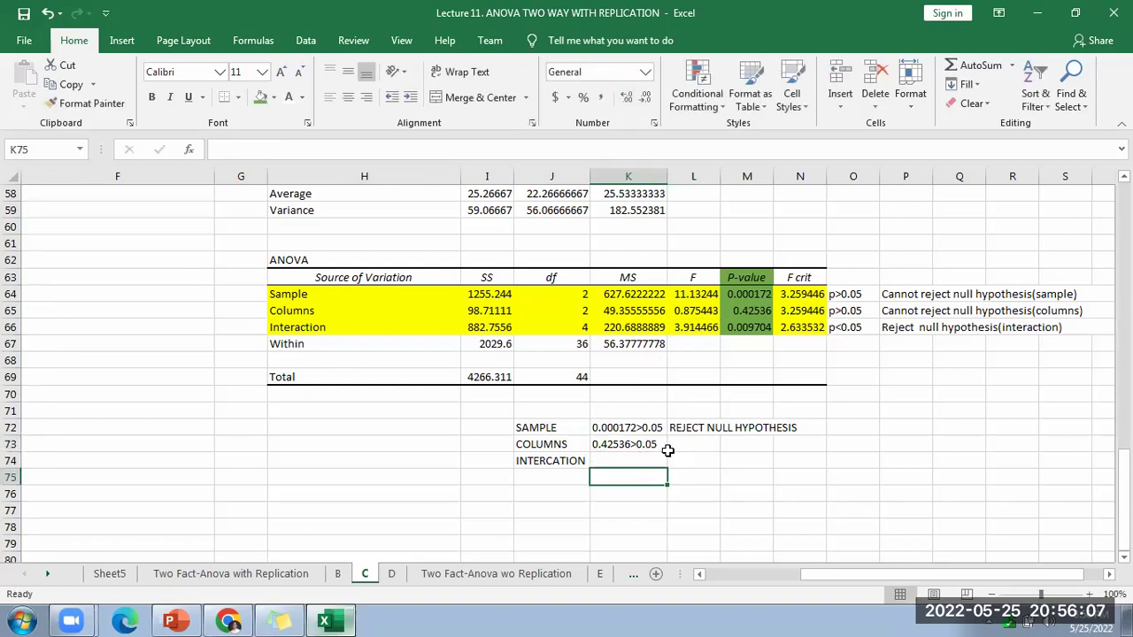
Step: Copy the verdict "Cannot reject null hypothesis(columns)" from P65 into L73 beside the COLUMNS comparison
left_click_drag(921, 320, 921, 311)
left_click(916, 306)
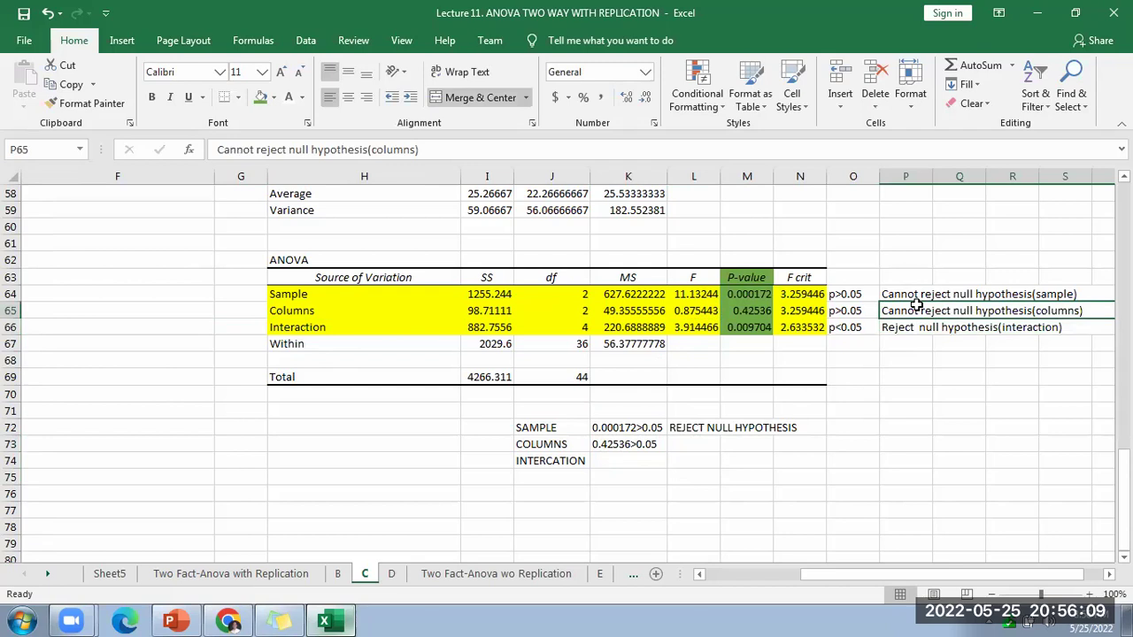
key("ctrl+c")
left_click(726, 444)
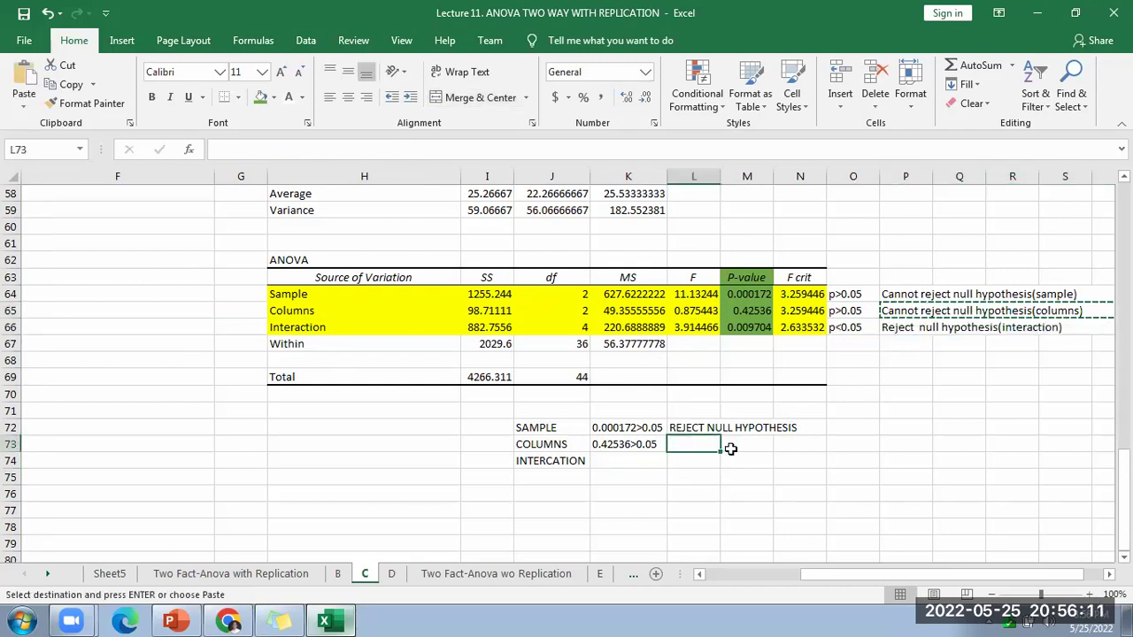
key("ctrl+v")
Step: Enter the comparison 0.009<0.05 beside INTERCATION in K74
left_click(593, 461)
left_click(567, 461)
key("Right")
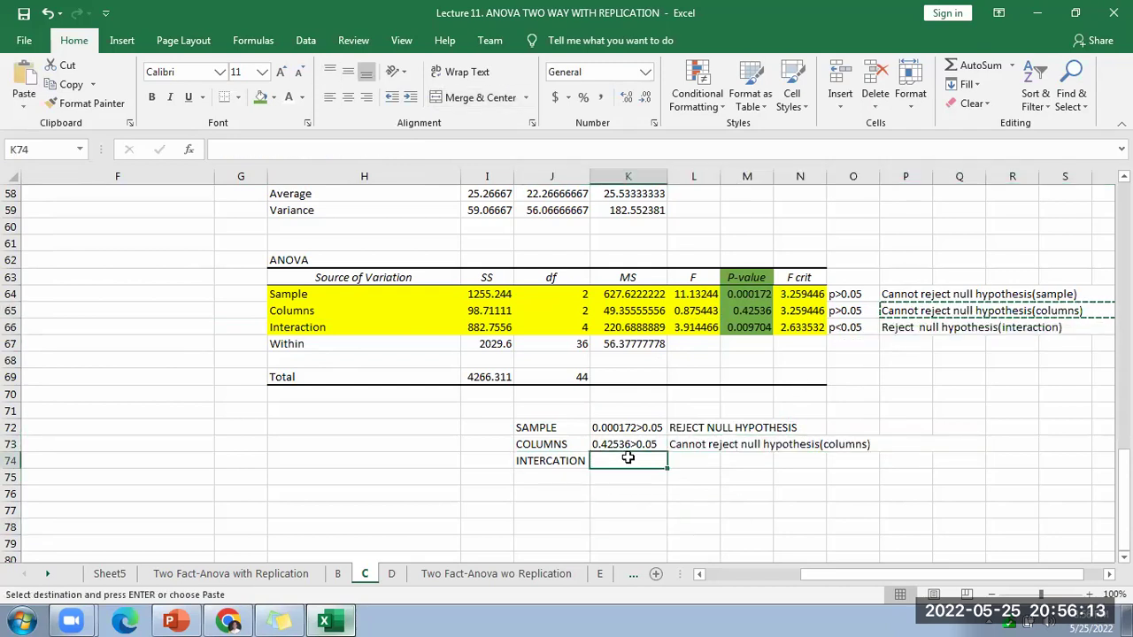
type("0.009<0.05")
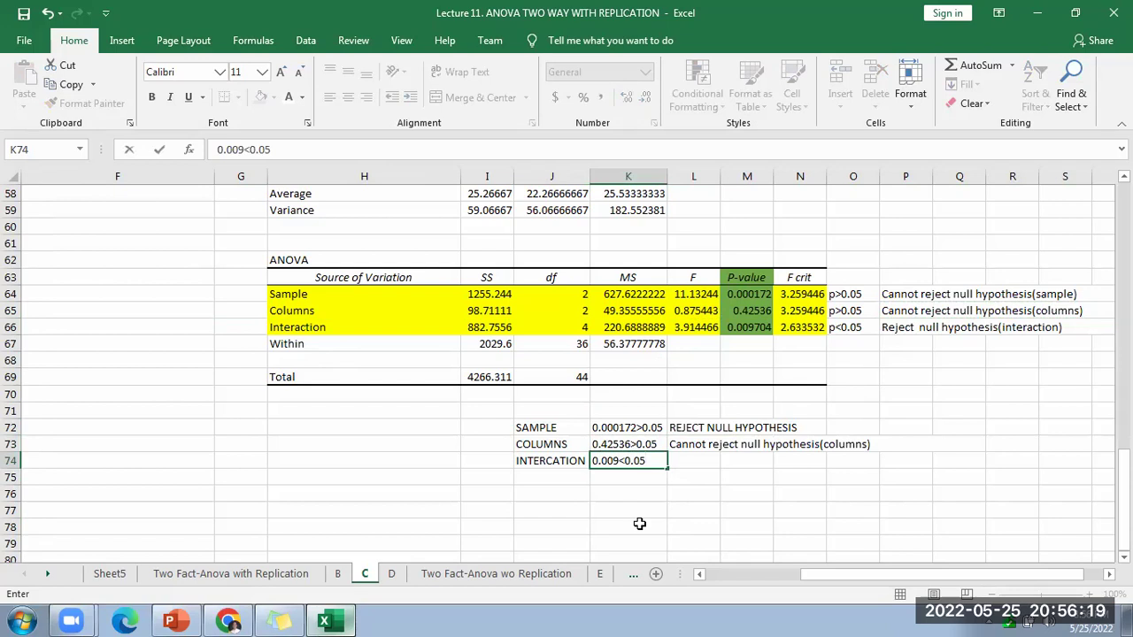
left_click(575, 460)
Step: Copy the verdict "Reject null hypothesis(interaction)" from P66 into L74, then select the summary block starting at J72
left_click(1026, 328)
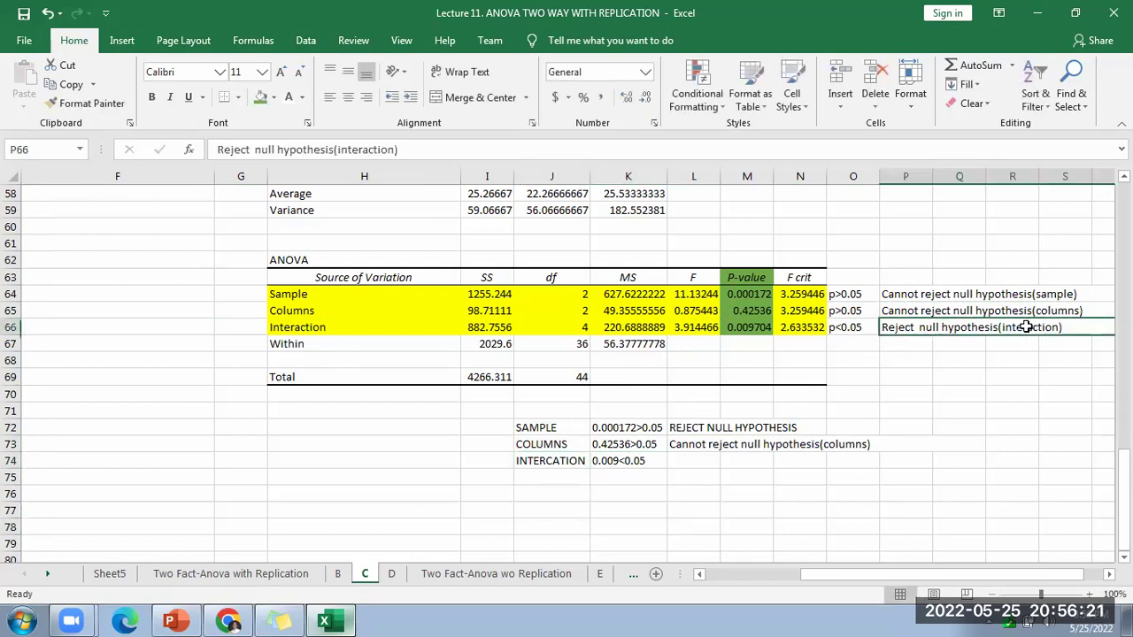
key("ctrl+c")
left_click(703, 463)
key("ctrl+v")
left_click_drag(544, 430, 846, 521)
Step: Reveal the hidden written conclusions in the merged cell G18 by setting their font colour to black
scroll(797, 463, "up", 13)
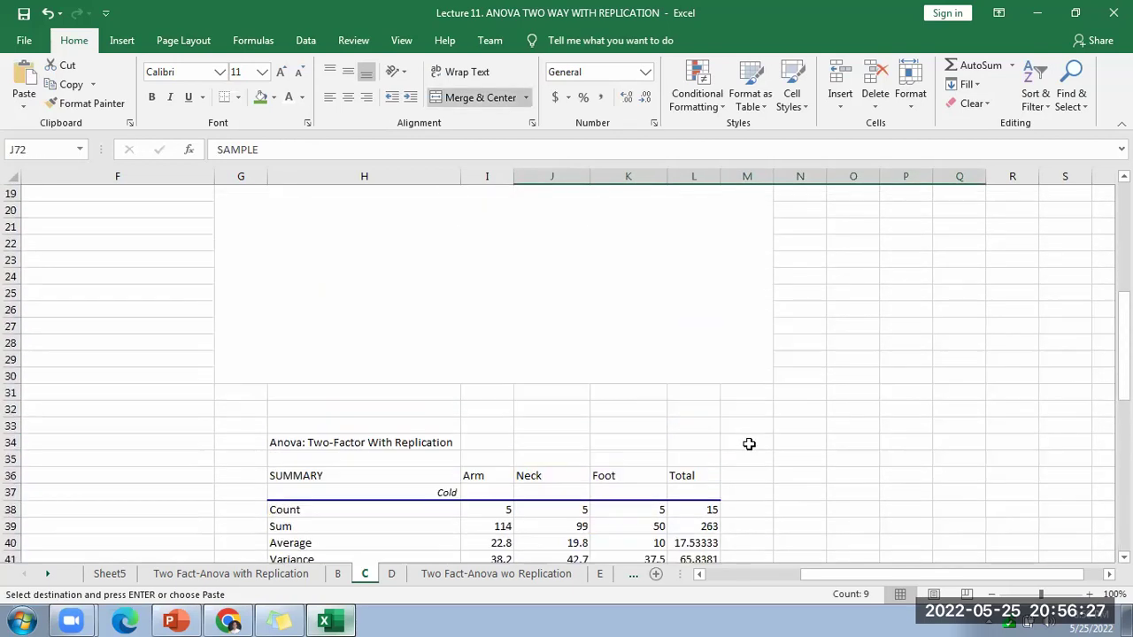
left_click(620, 307)
scroll(619, 306, "up", 3)
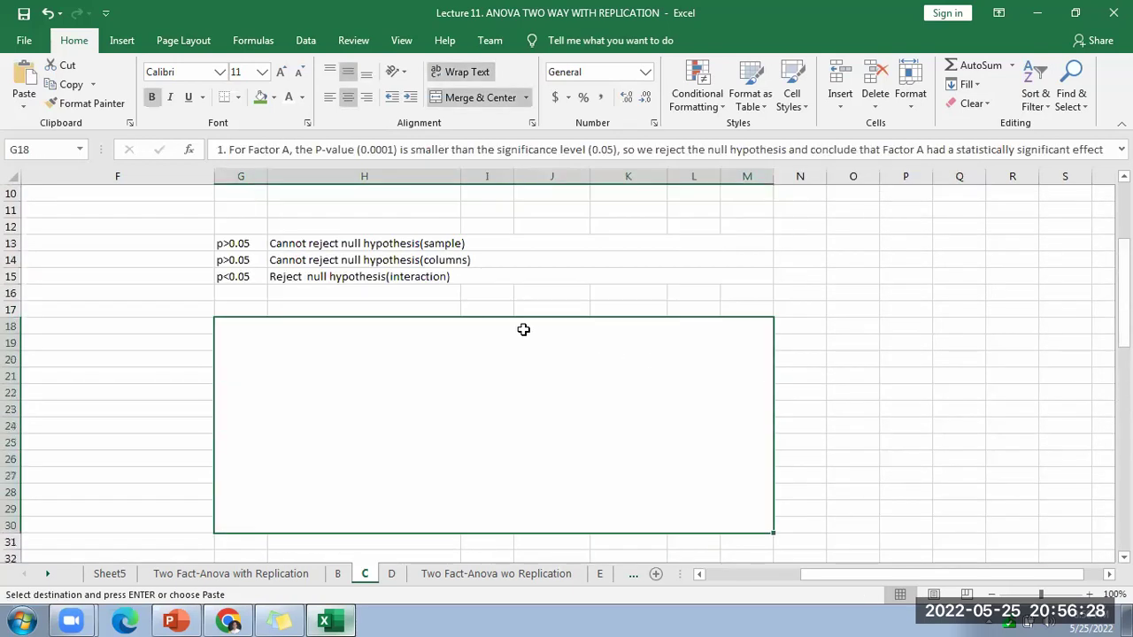
left_click(301, 97)
left_click(298, 153)
left_click(841, 441)
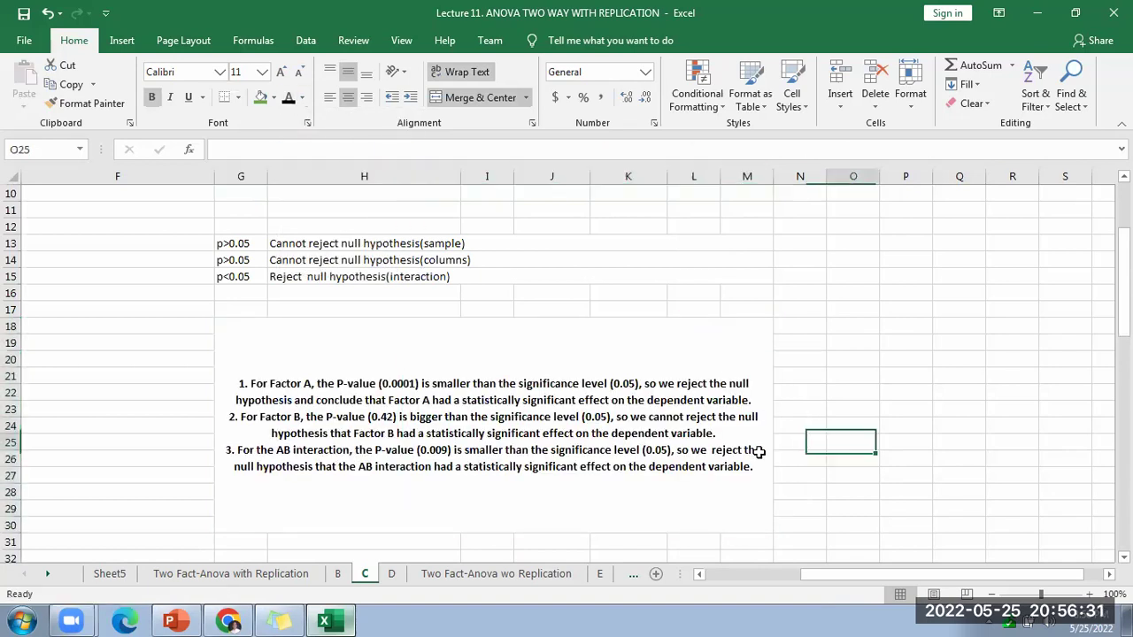
Step: Compare the written conclusions for Factor A, Factor B and the AB interaction with the verdicts below the ANOVA table
scroll(506, 435, "down", 1)
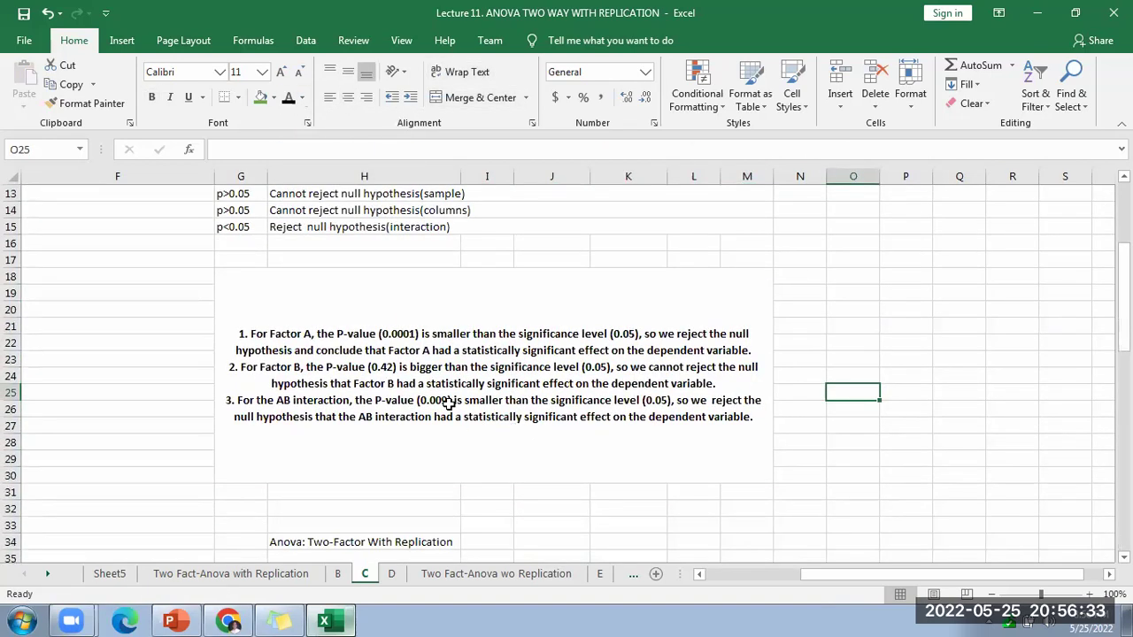
scroll(363, 345, "down", 2)
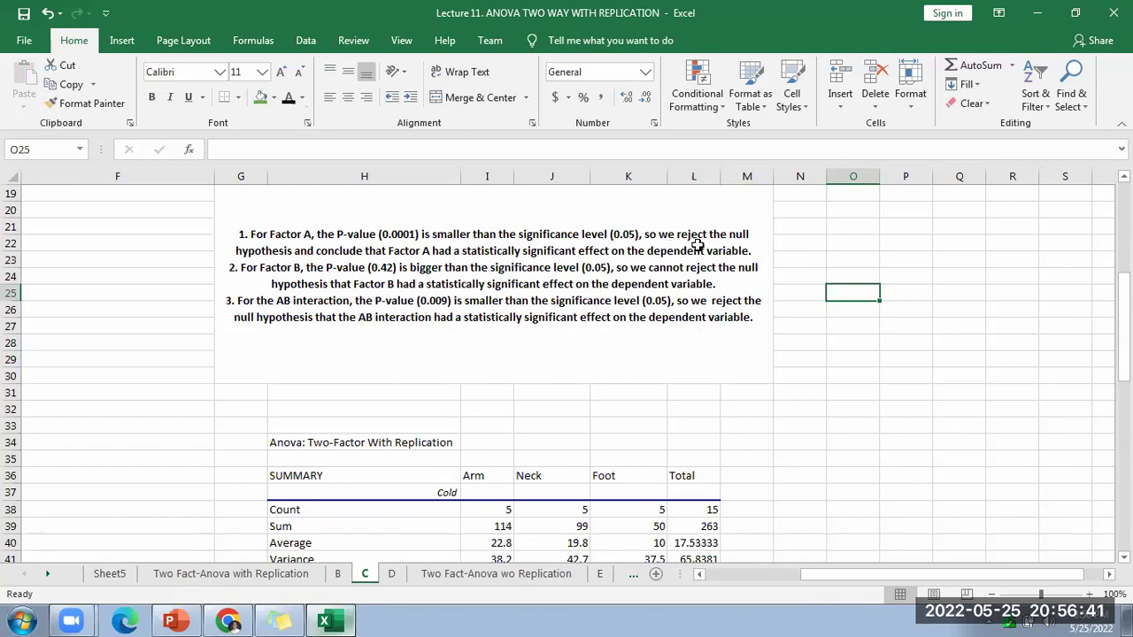
scroll(805, 423, "down", 13)
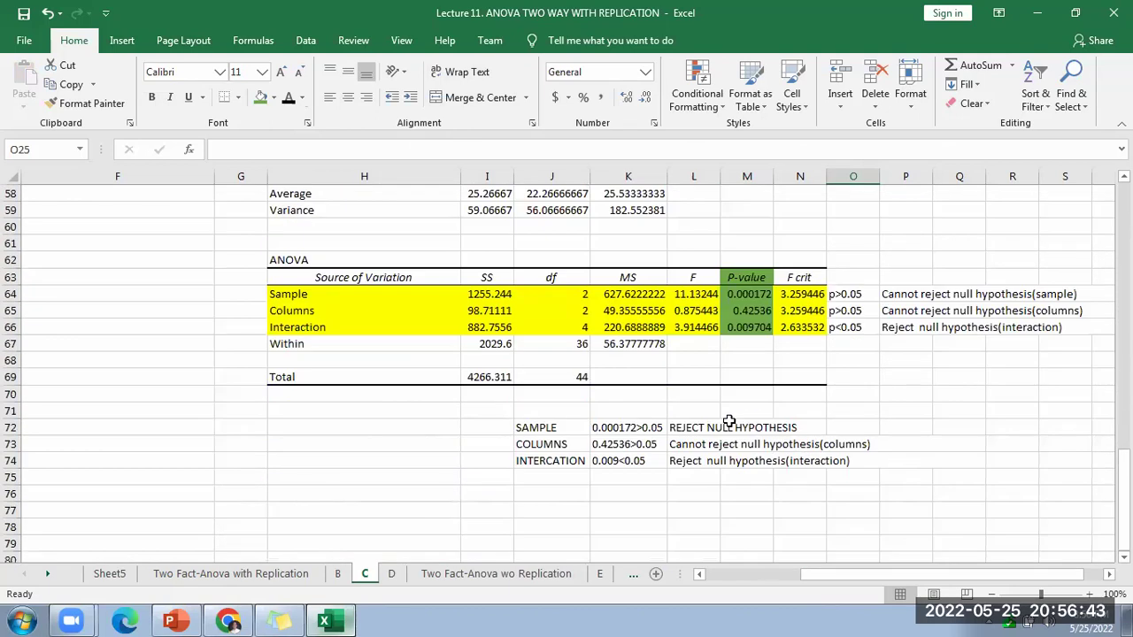
left_click(688, 429)
scroll(430, 362, "up", 11)
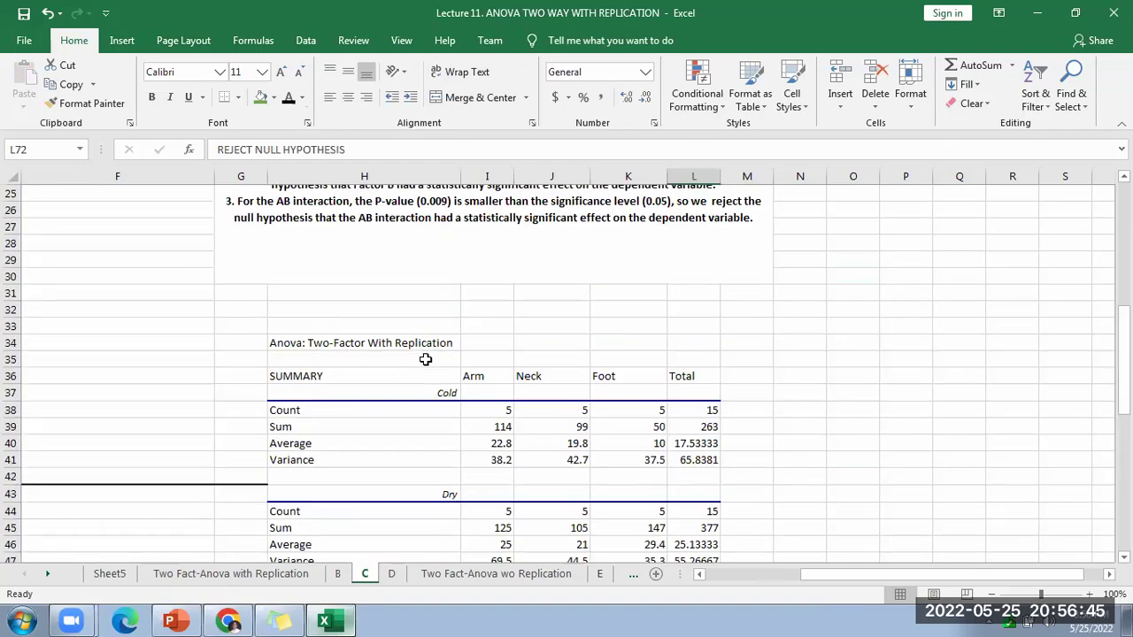
scroll(426, 360, "up", 3)
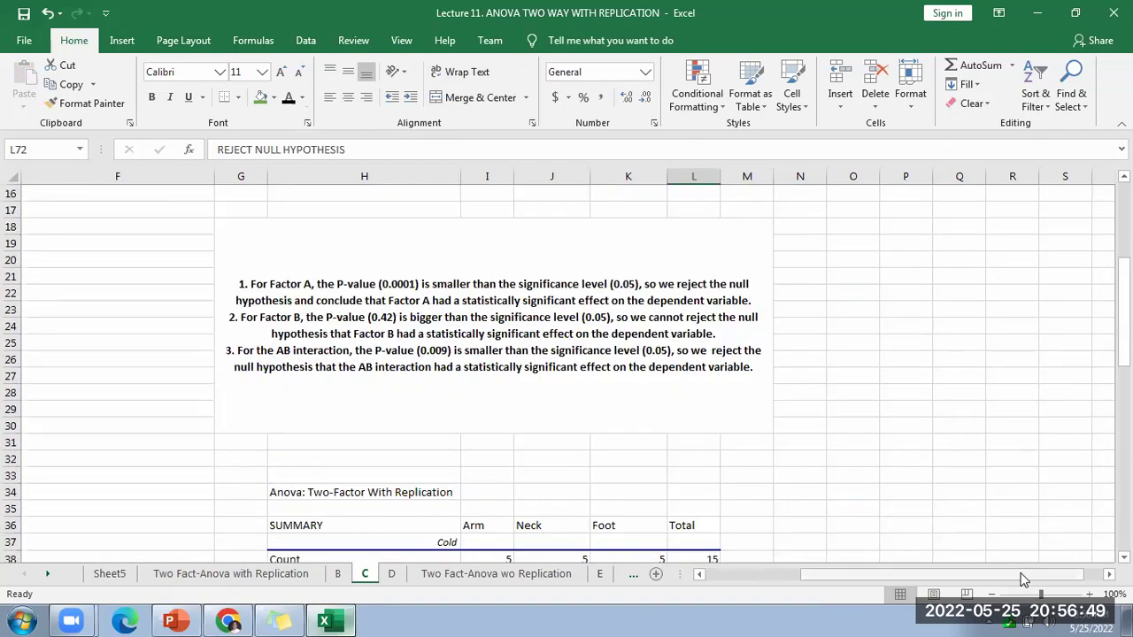
Step: Examine the Climate categories and the Arm, Neck and Foot measurements in the data table against the written conclusions
scroll(329, 372, "left", 5)
scroll(330, 373, "up", 3)
left_click_drag(30, 293, 48, 501)
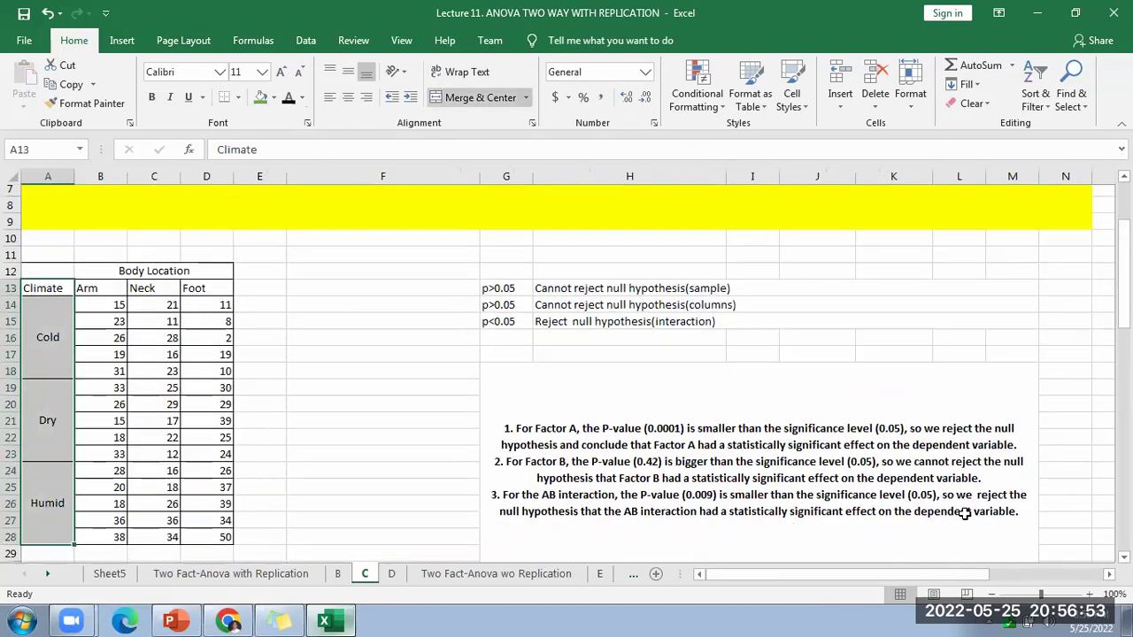
scroll(965, 522, "down", 1)
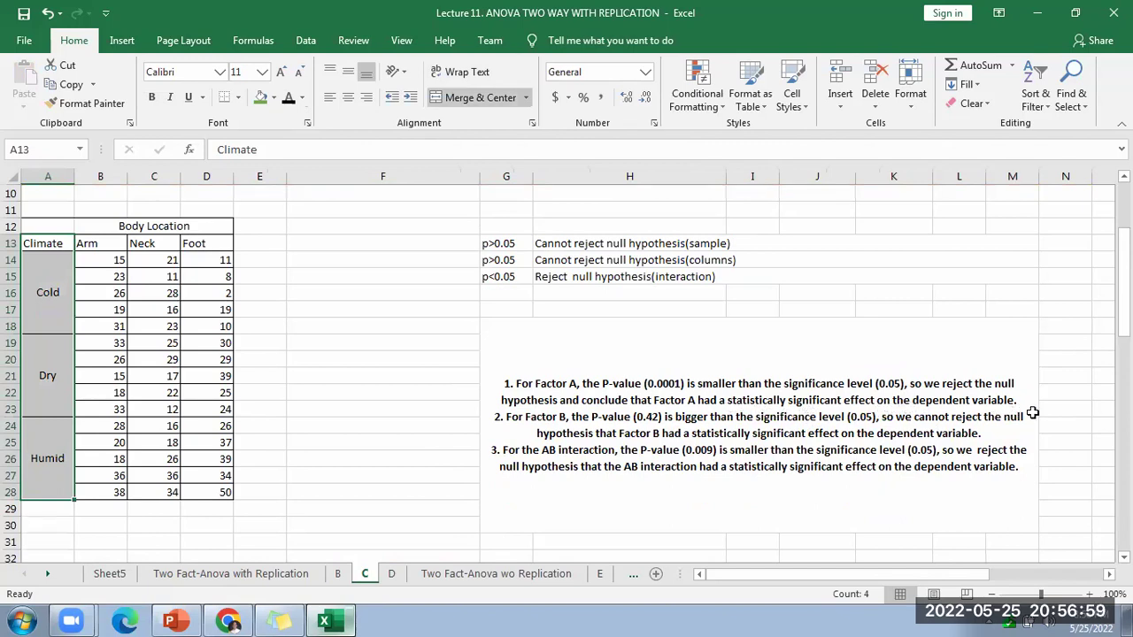
left_click_drag(89, 263, 223, 492)
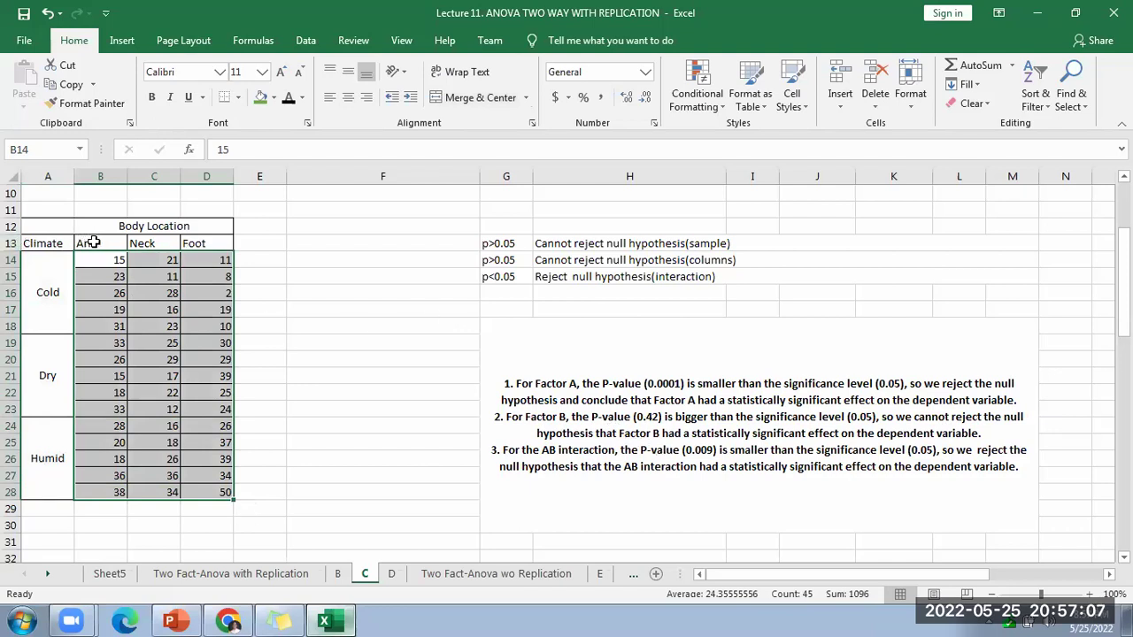
Step: Examine the Body Location headers, the B14:D28 measurements and the ANOVA output against the written conclusions on sheet C
left_click_drag(108, 228, 184, 243)
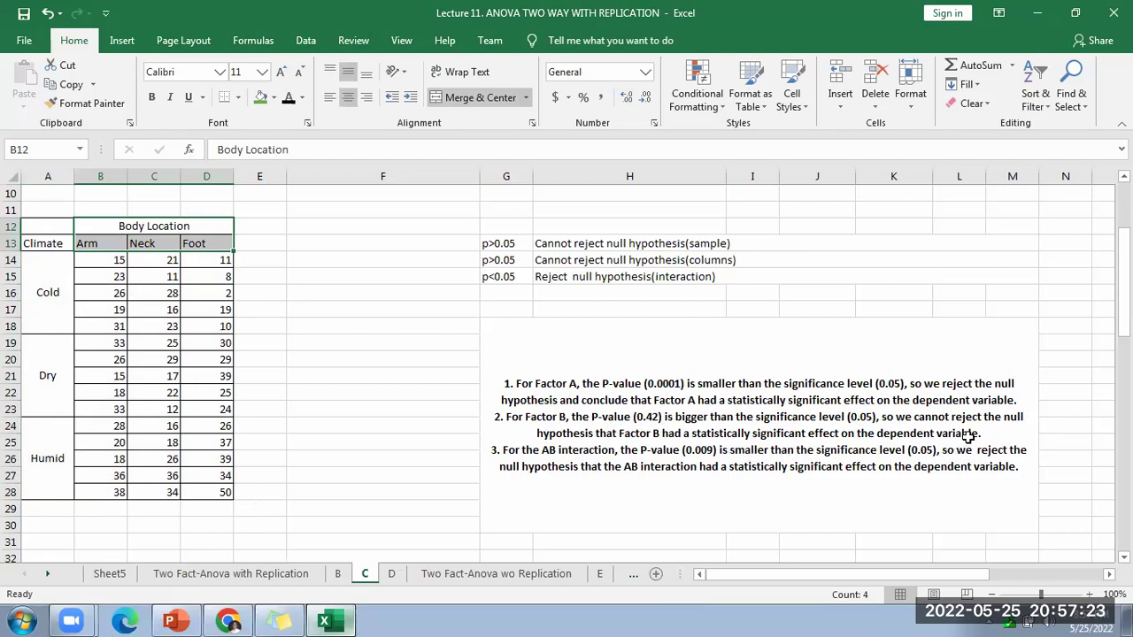
left_click_drag(99, 260, 223, 486)
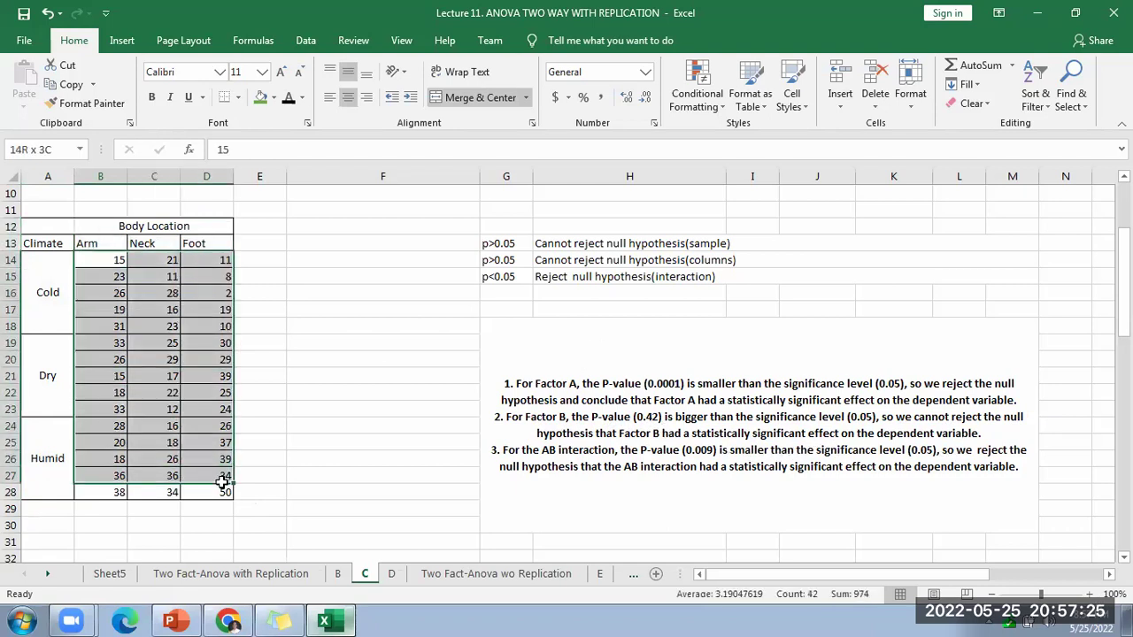
scroll(589, 475, "down", 1)
scroll(605, 399, "down", 2)
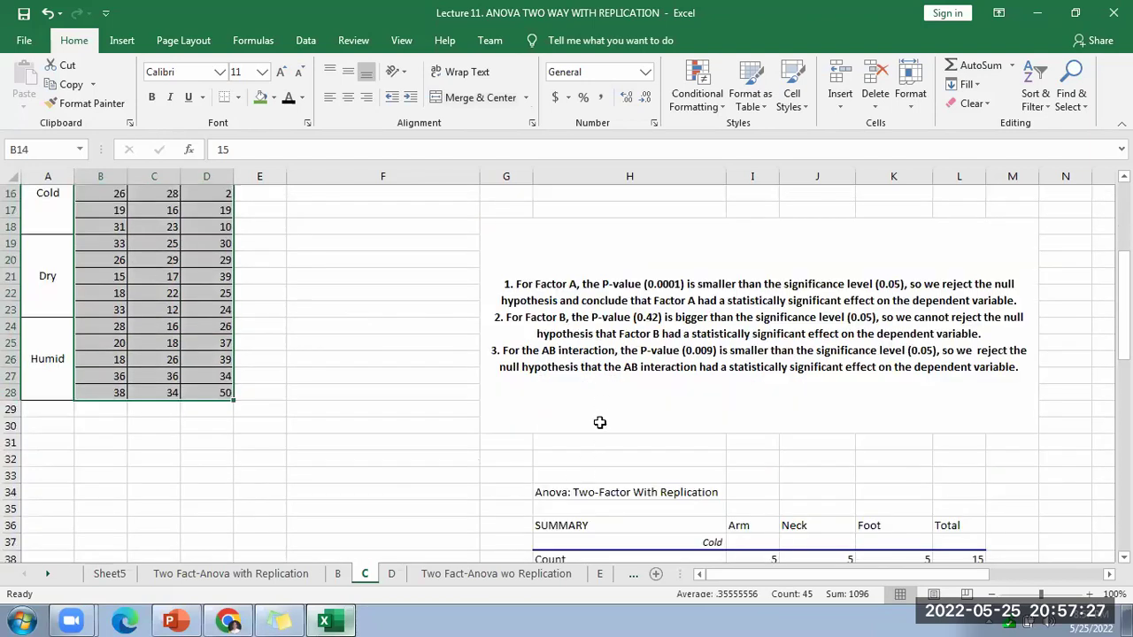
scroll(602, 419, "down", 7)
scroll(900, 506, "down", 4)
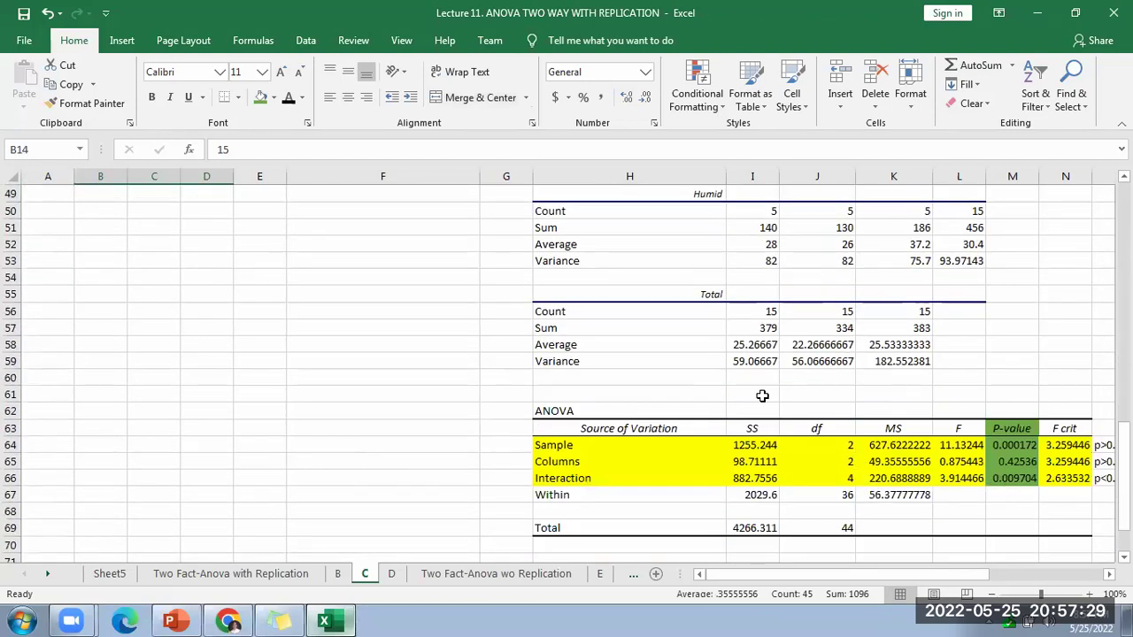
scroll(736, 374, "up", 10)
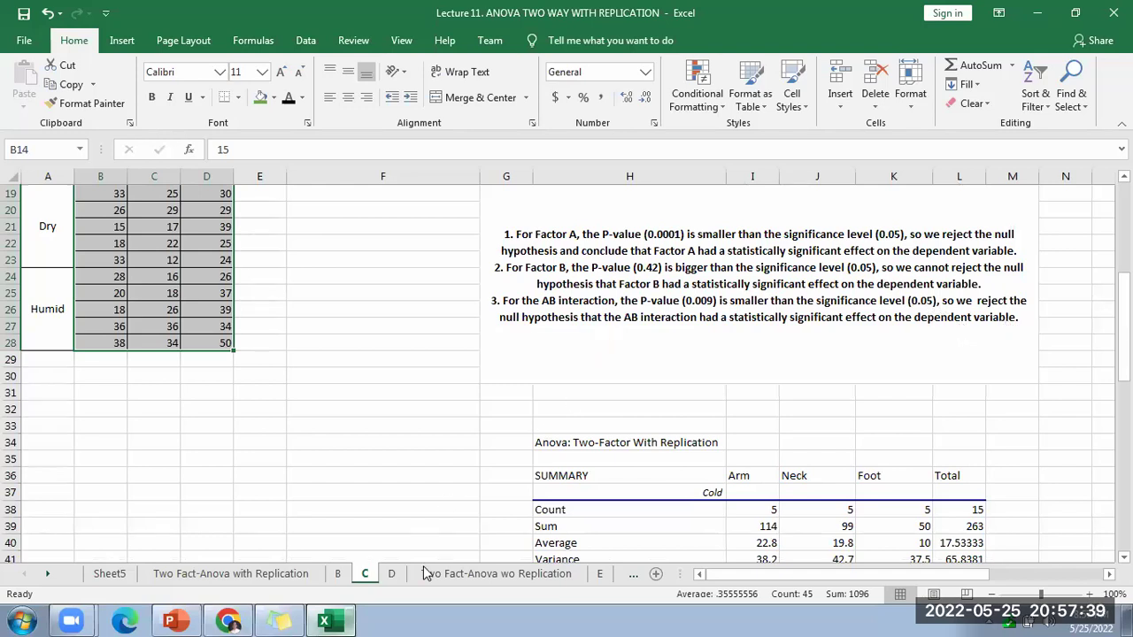
Step: On sheet D, hide the written conclusions in merged cell B29 by setting their font colour to white
left_click(392, 574)
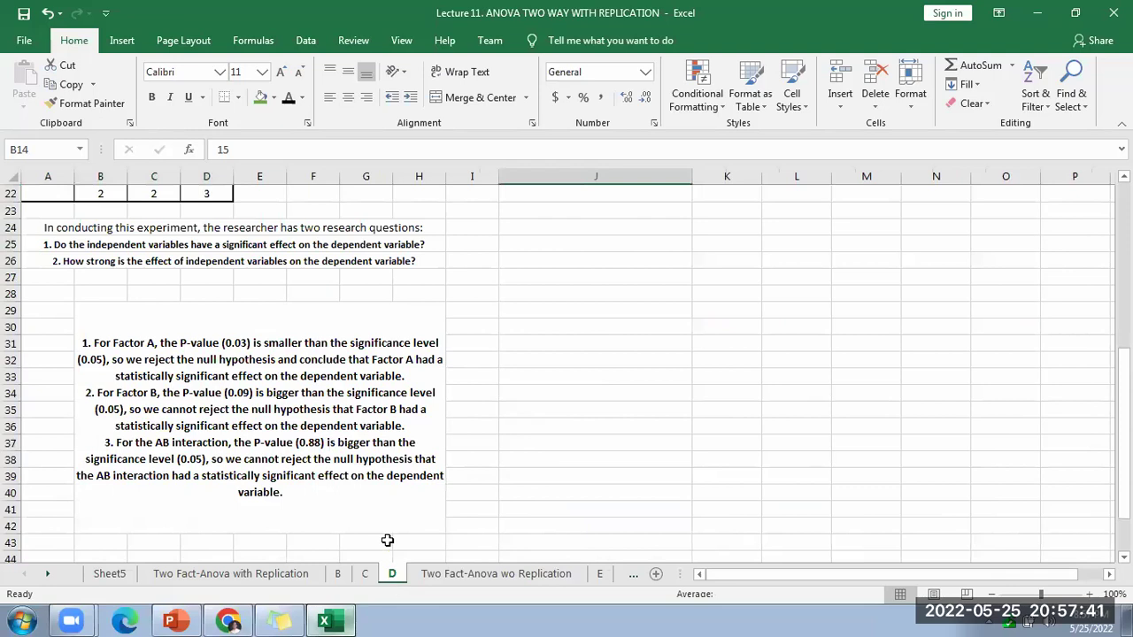
scroll(389, 535, "up", 2)
left_click(296, 454)
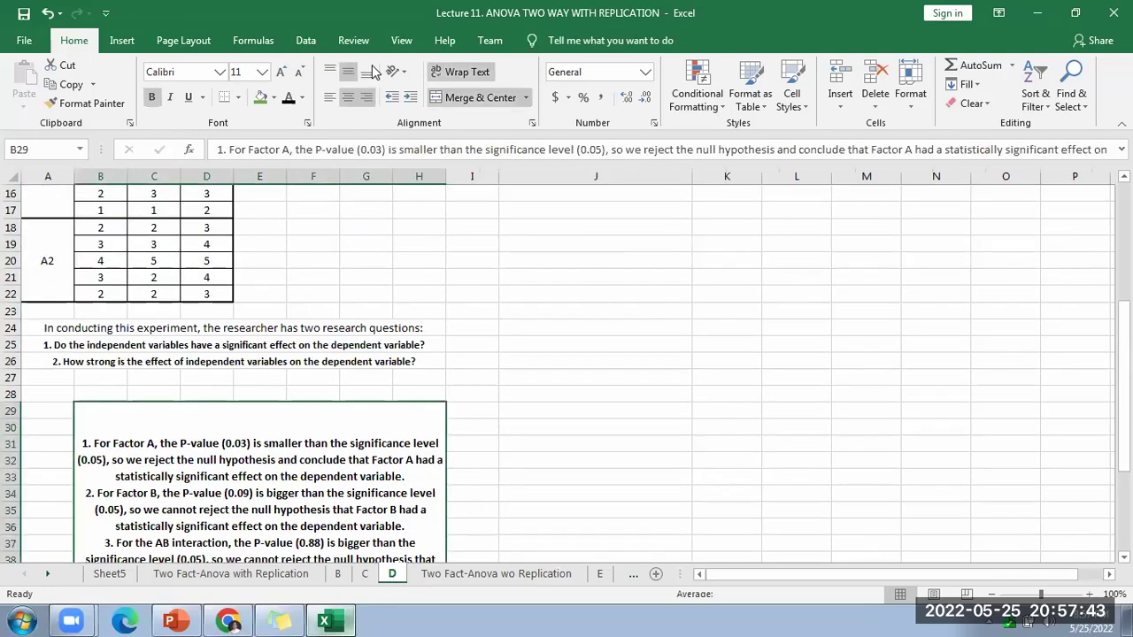
left_click(302, 98)
left_click(291, 155)
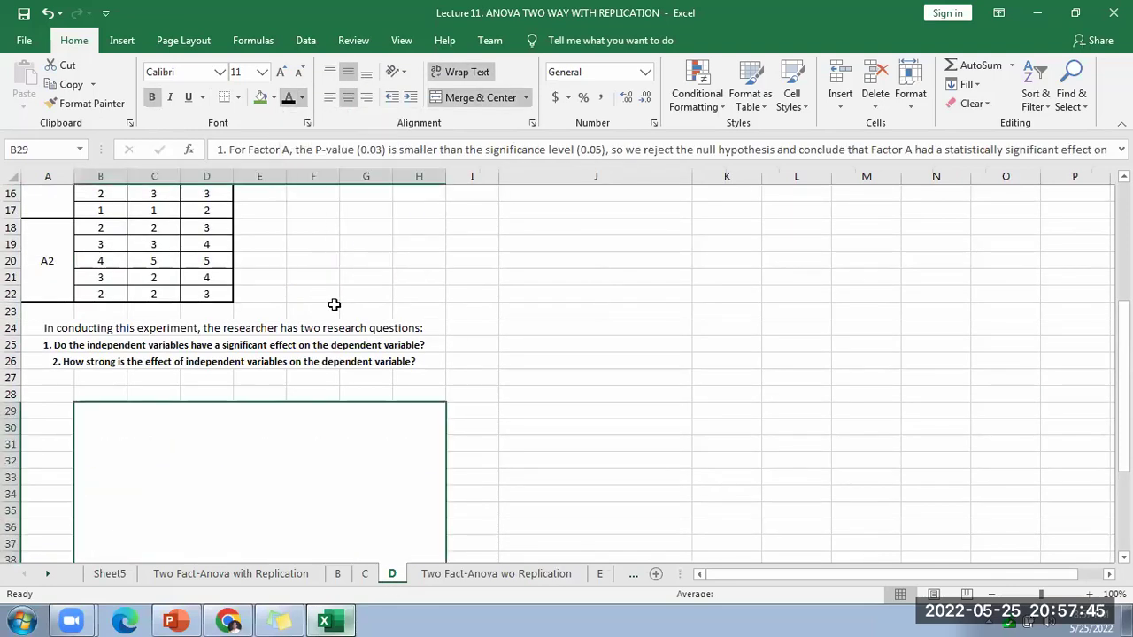
left_click(326, 257)
Step: Examine the factorial experiment description and the A1 scores under B1 in the data table
scroll(390, 316, "up", 3)
scroll(390, 316, "up", 2)
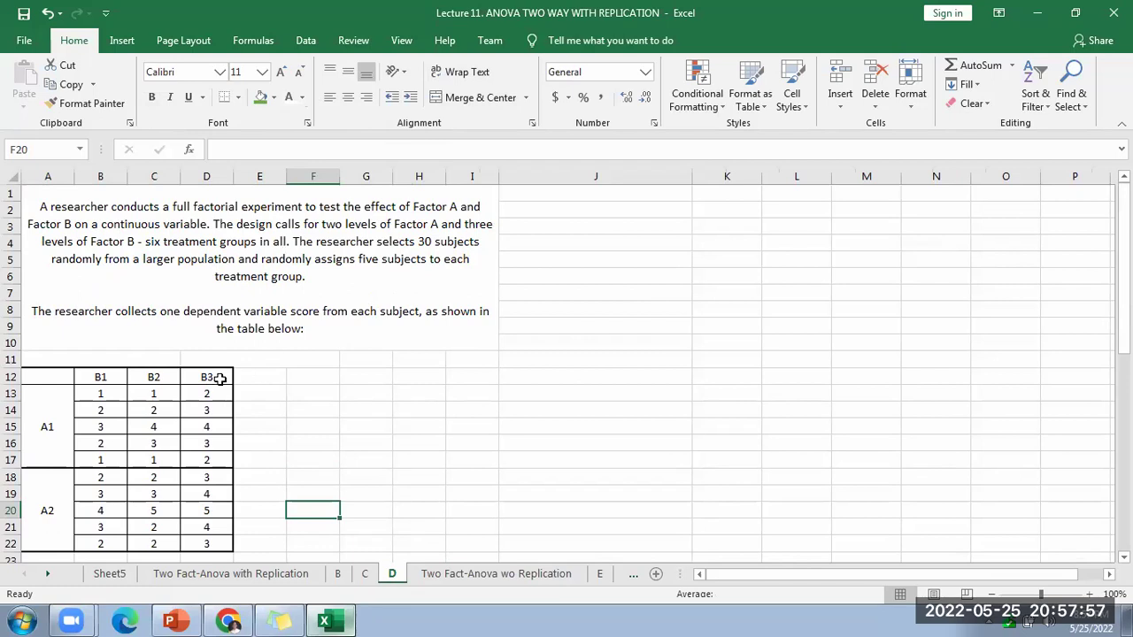
left_click(94, 395)
left_click_drag(99, 411, 108, 459)
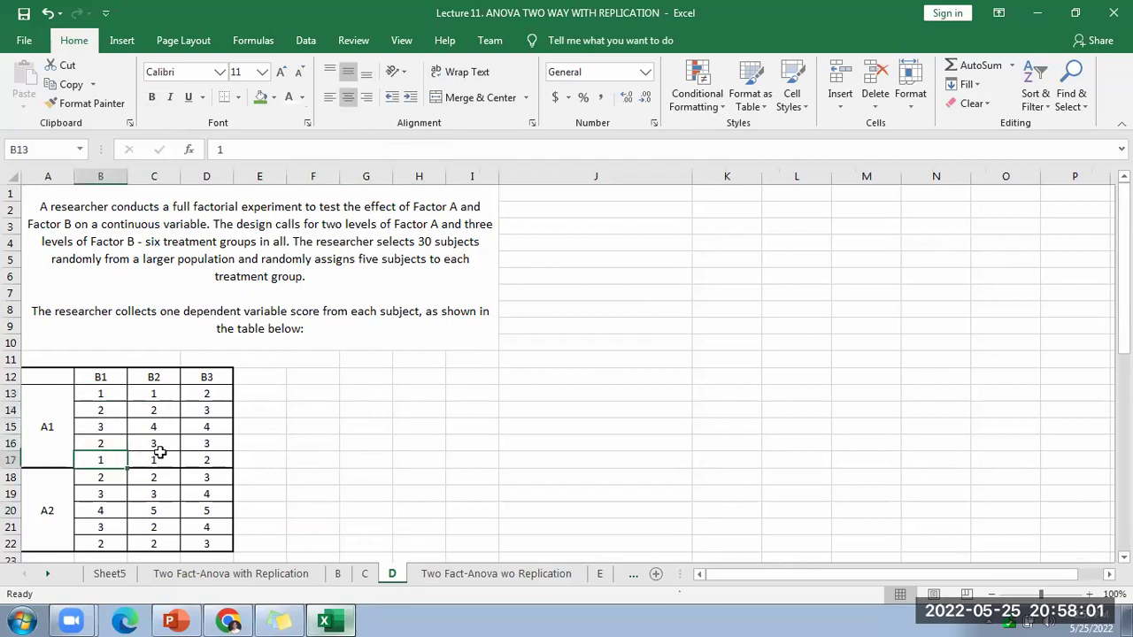
scroll(389, 384, "down", 1)
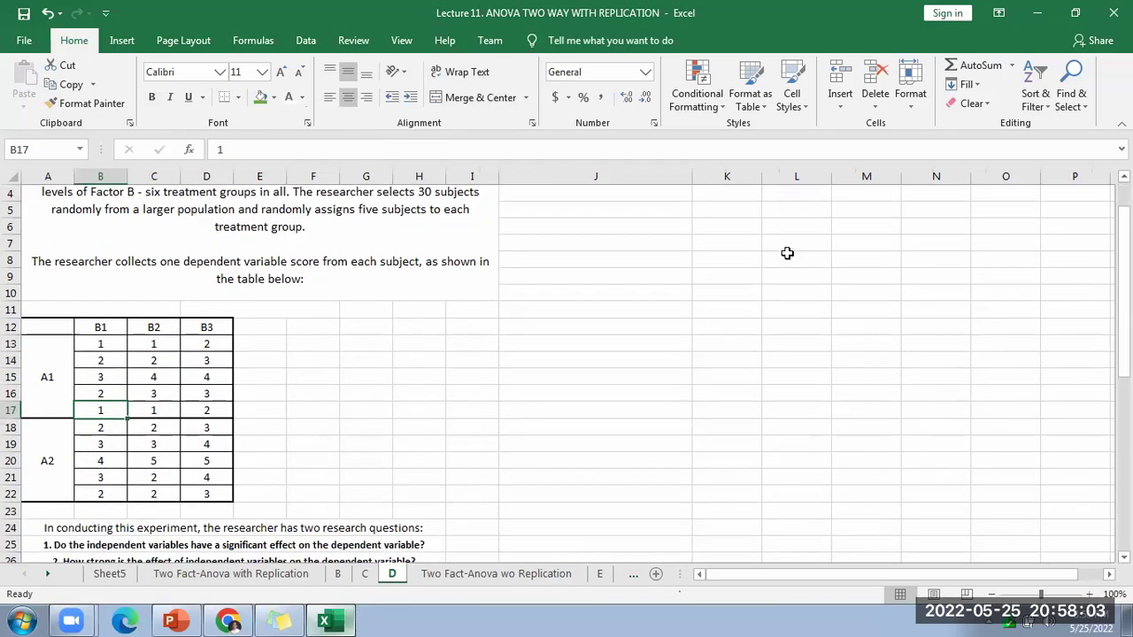
Step: Set up an Anova: Two-Factor With Replication analysis on input range A12:D22, with 5 rows per sample
left_click(310, 46)
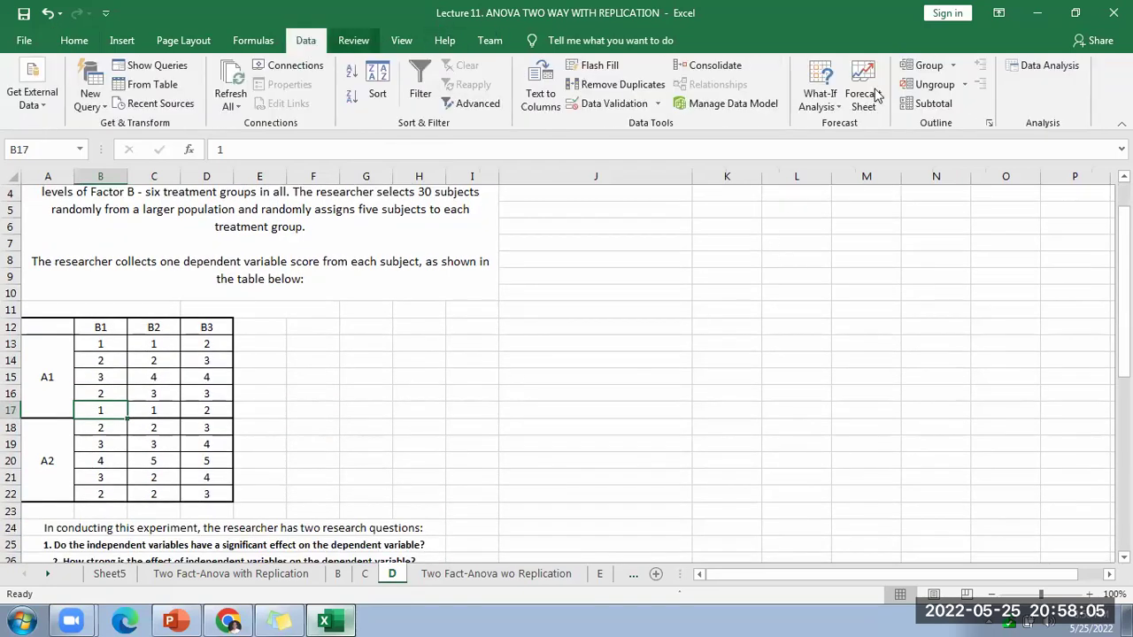
left_click(1049, 68)
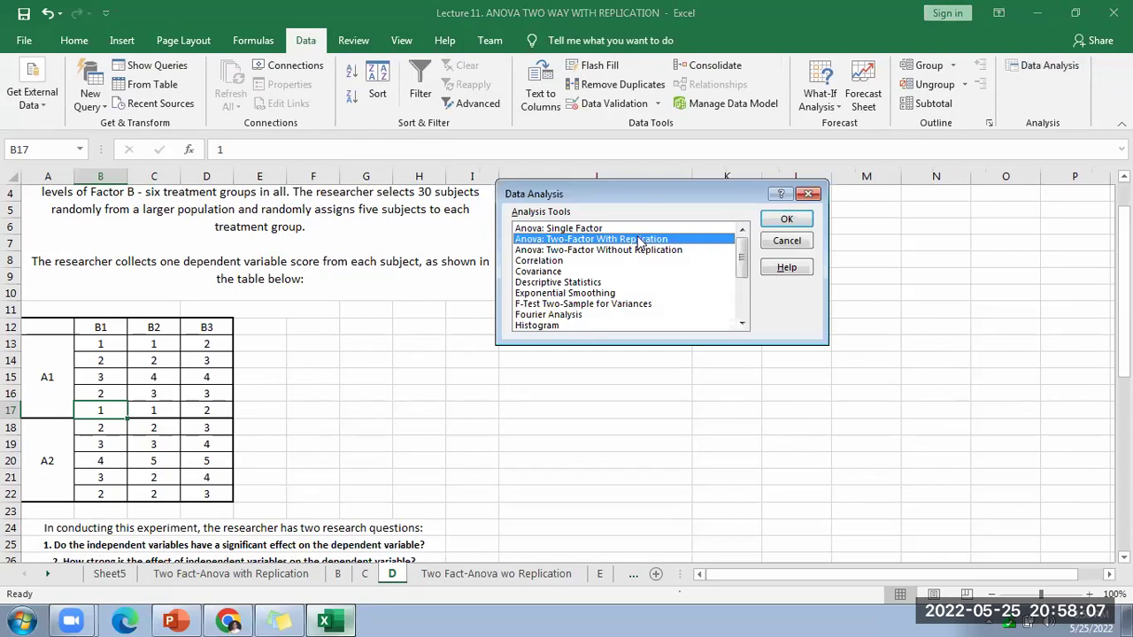
left_click(787, 221)
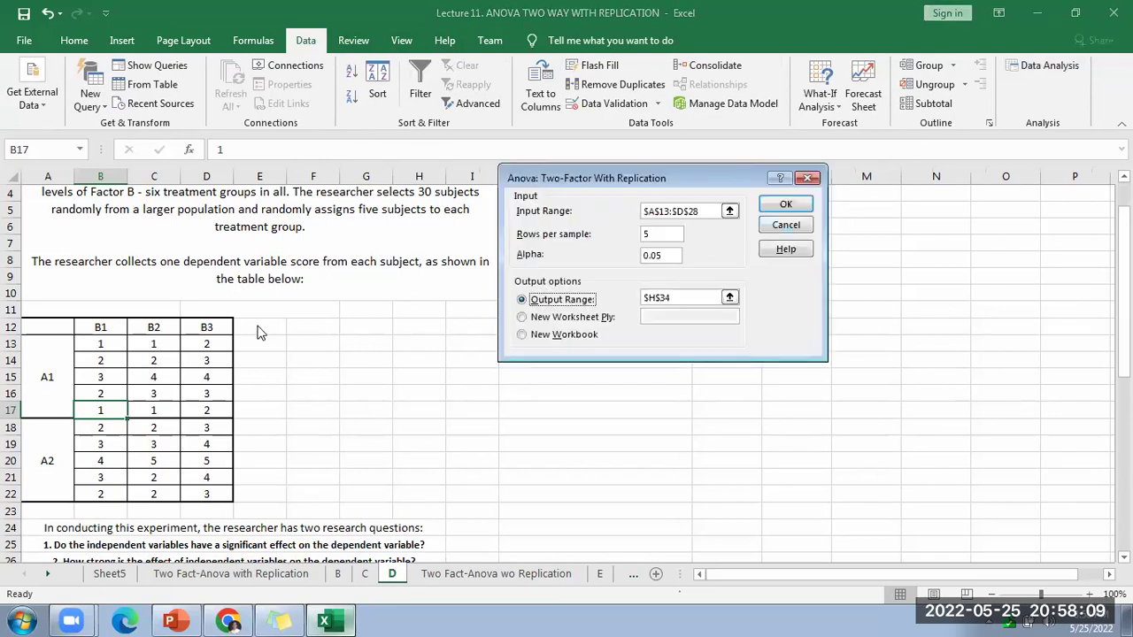
left_click(726, 217)
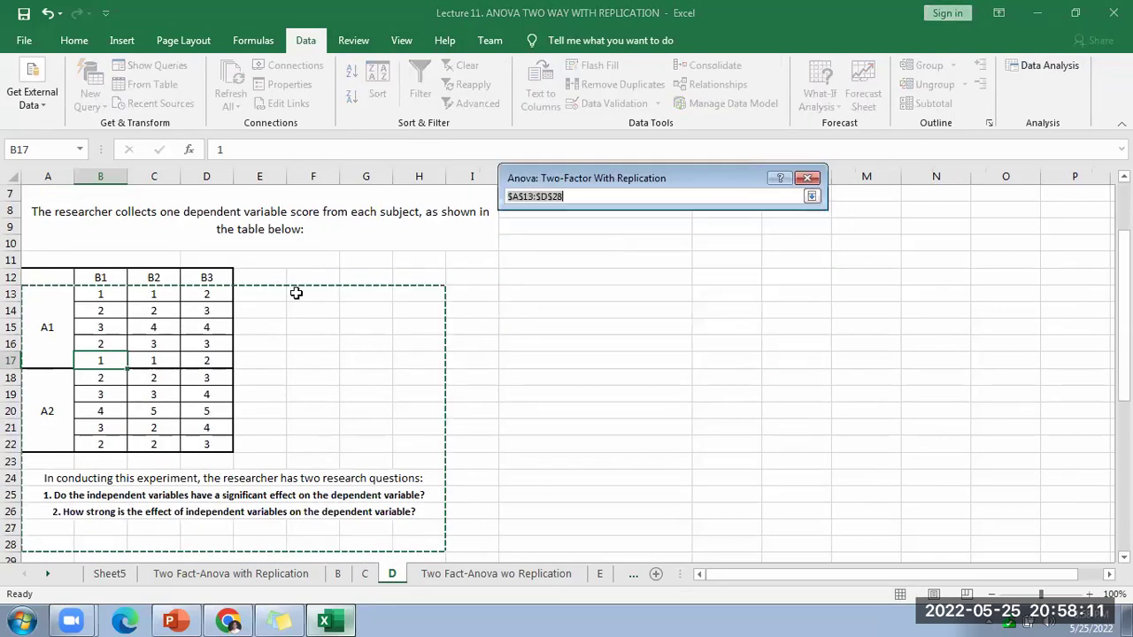
left_click_drag(30, 269, 191, 434)
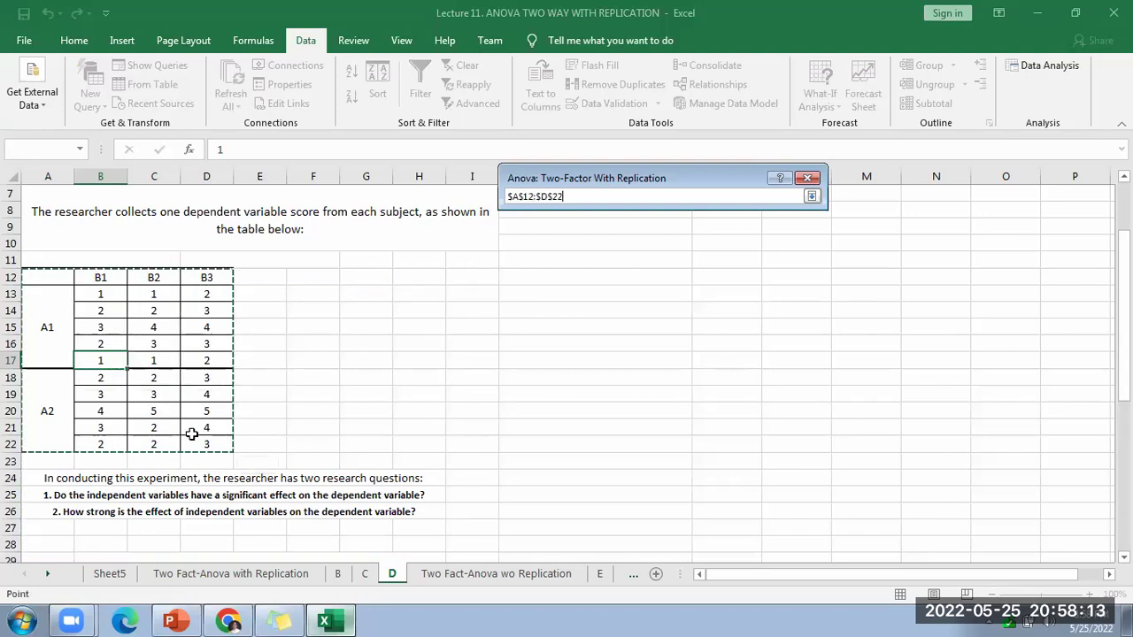
left_click(811, 198)
left_click_drag(670, 236, 644, 237)
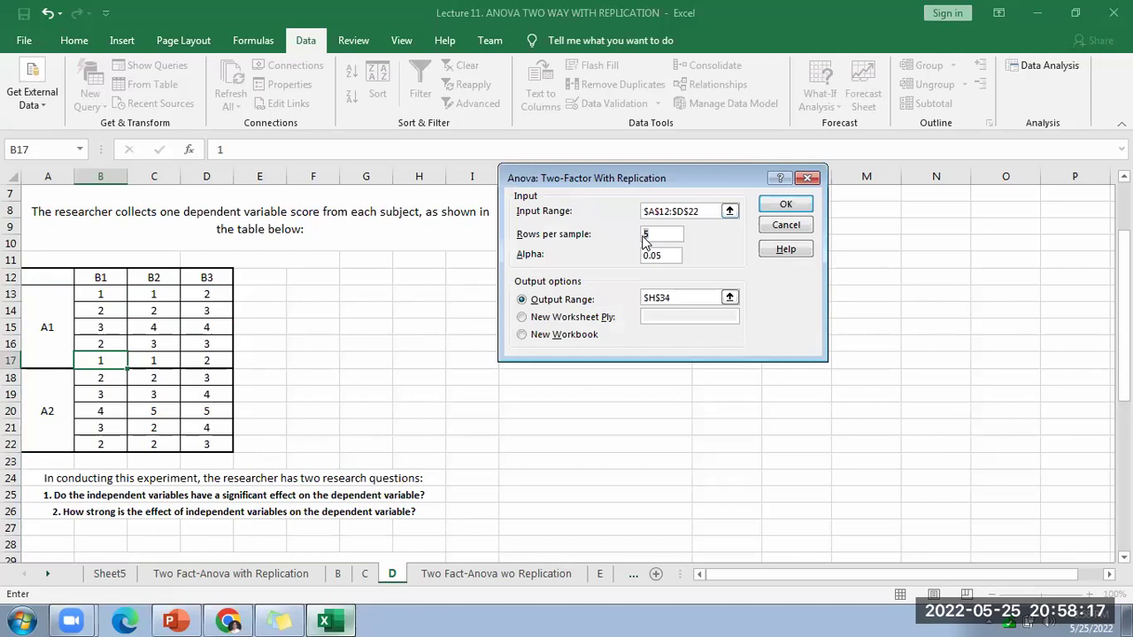
Step: Set the ANOVA output range to J20 and run the analysis
left_click(730, 298)
scroll(683, 263, "up", 2)
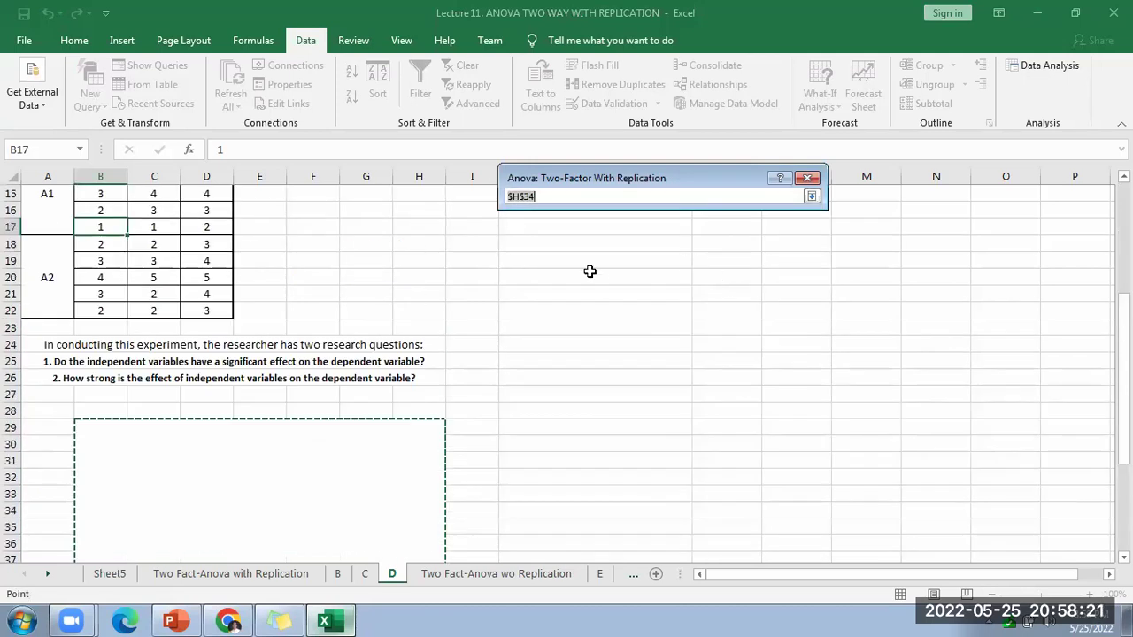
left_click(644, 272)
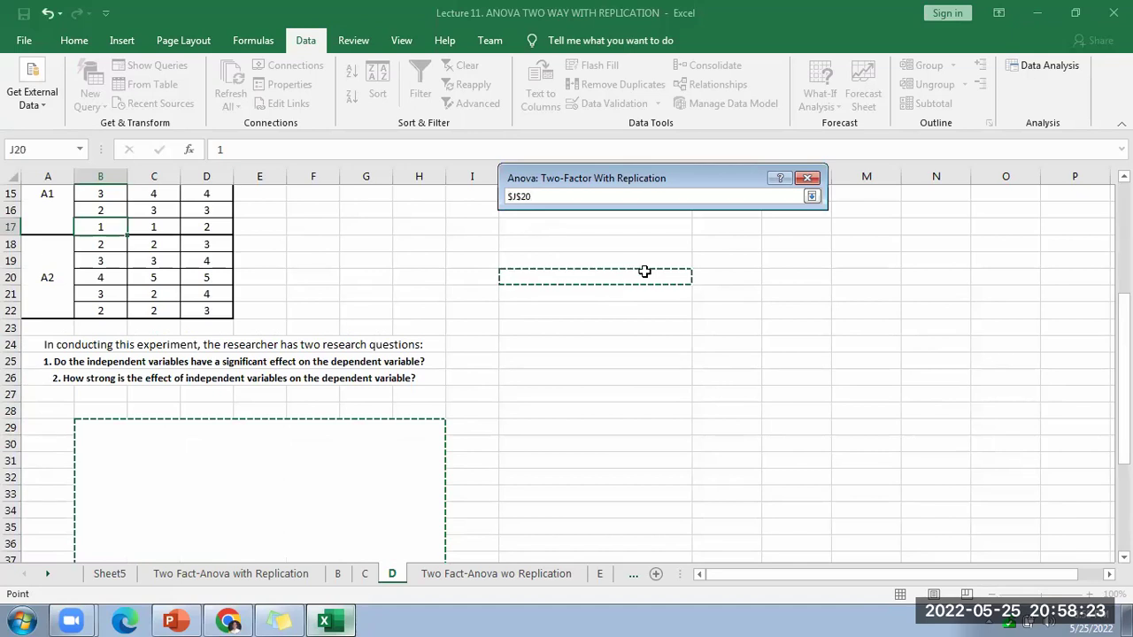
key("Return")
left_click(787, 204)
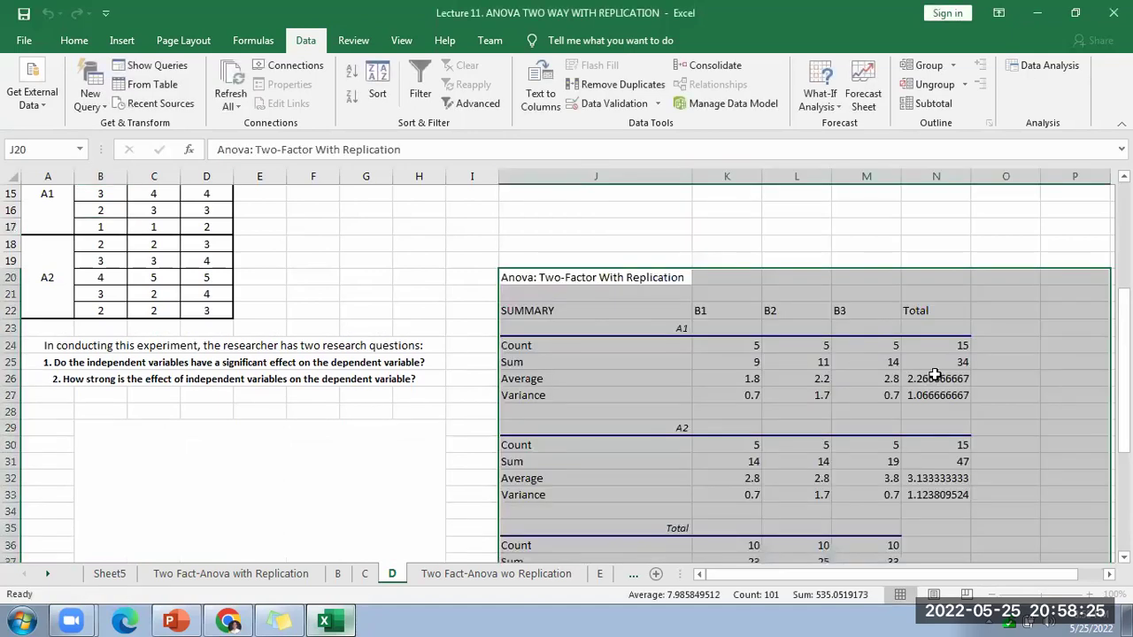
Step: Copy the p-value comparisons and null hypothesis verdicts from A45:G47 to Q44, beside the ANOVA table
scroll(936, 376, "down", 7)
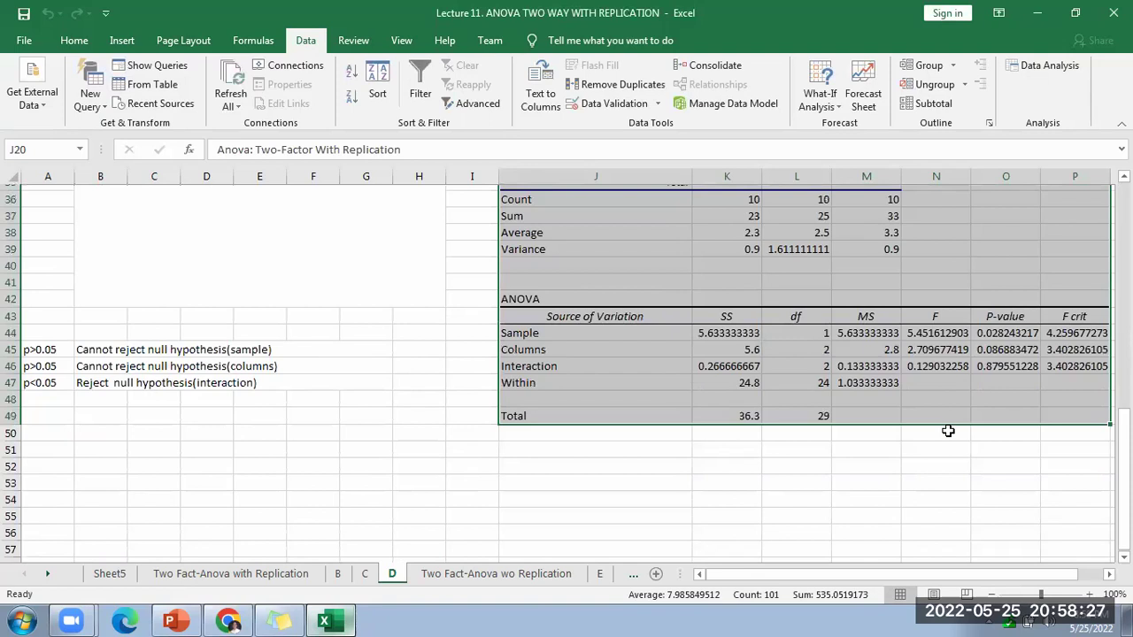
left_click_drag(33, 350, 190, 391)
key("ctrl+c")
left_click_drag(859, 574, 884, 574)
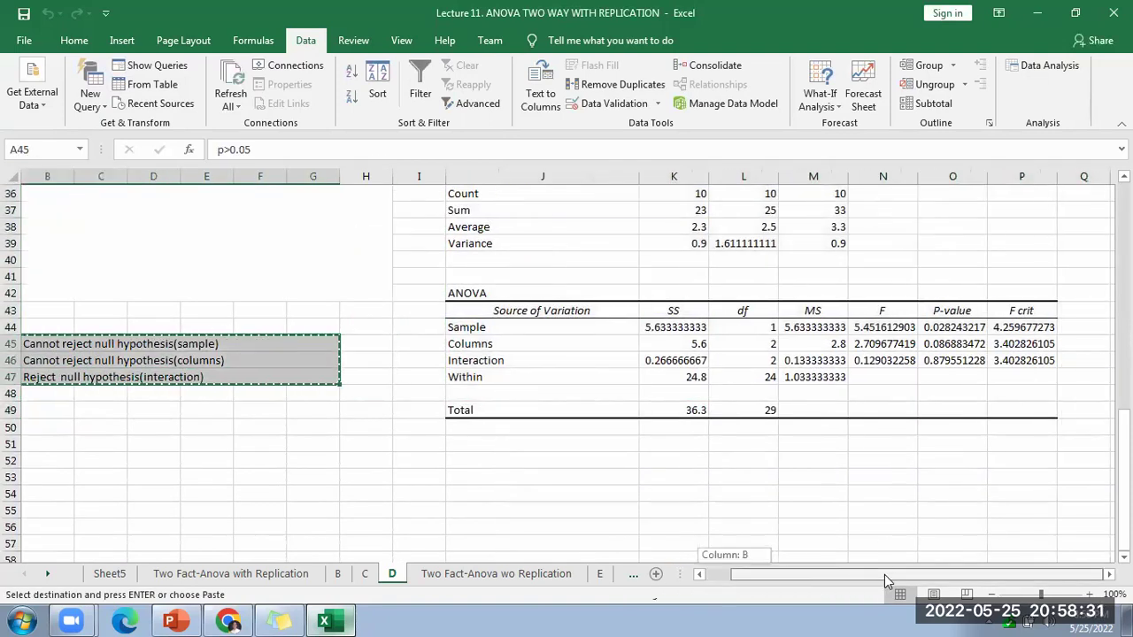
left_click(1085, 326)
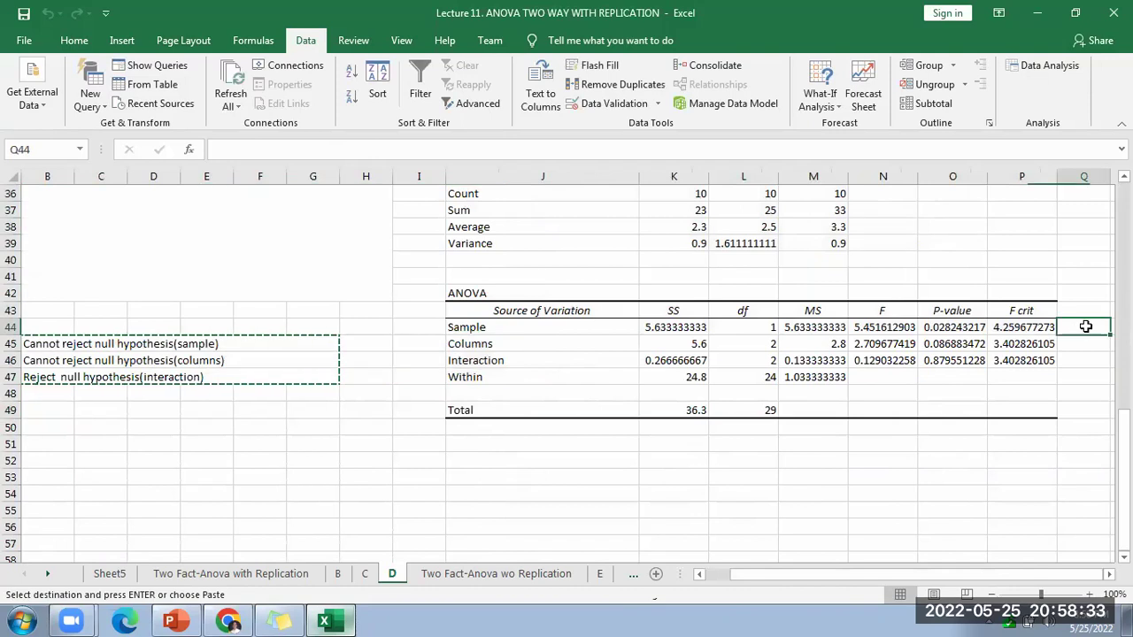
key("ctrl+v")
scroll(823, 456, "right", 5)
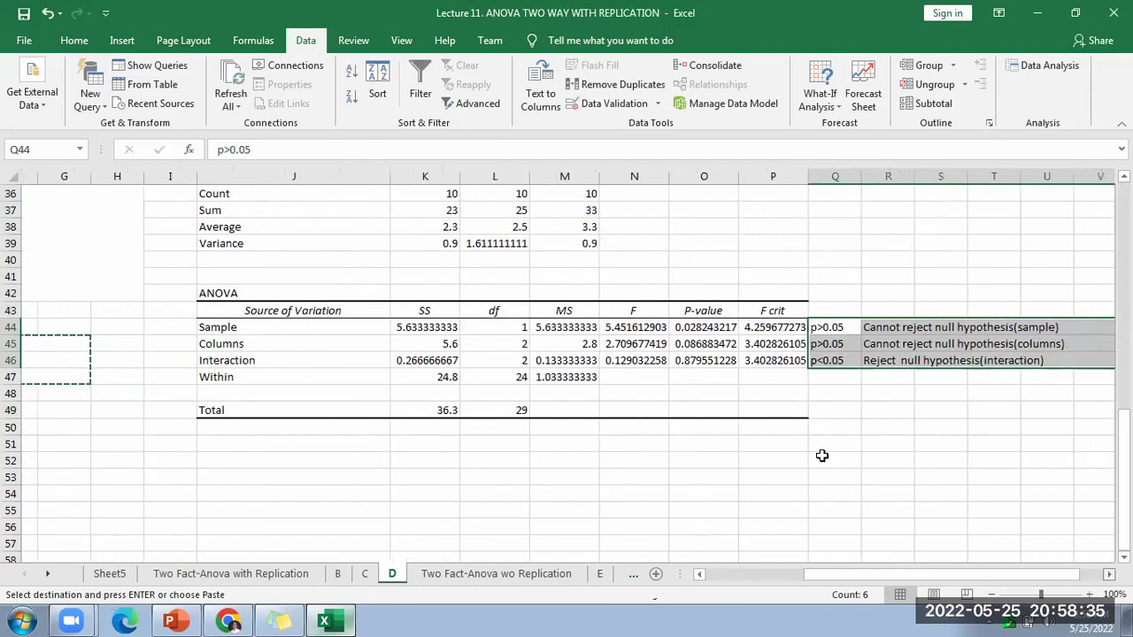
Step: Fill the Sample, Columns and Interaction rows of the ANOVA table, J44:P46, with green
left_click_drag(184, 327, 759, 358)
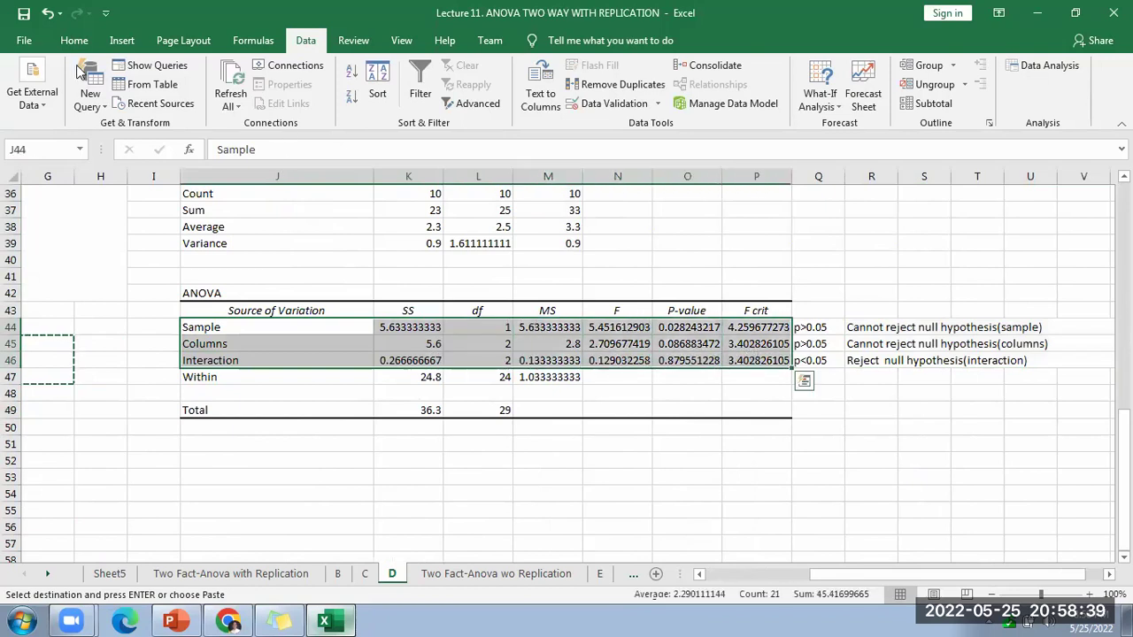
left_click(74, 41)
left_click(260, 96)
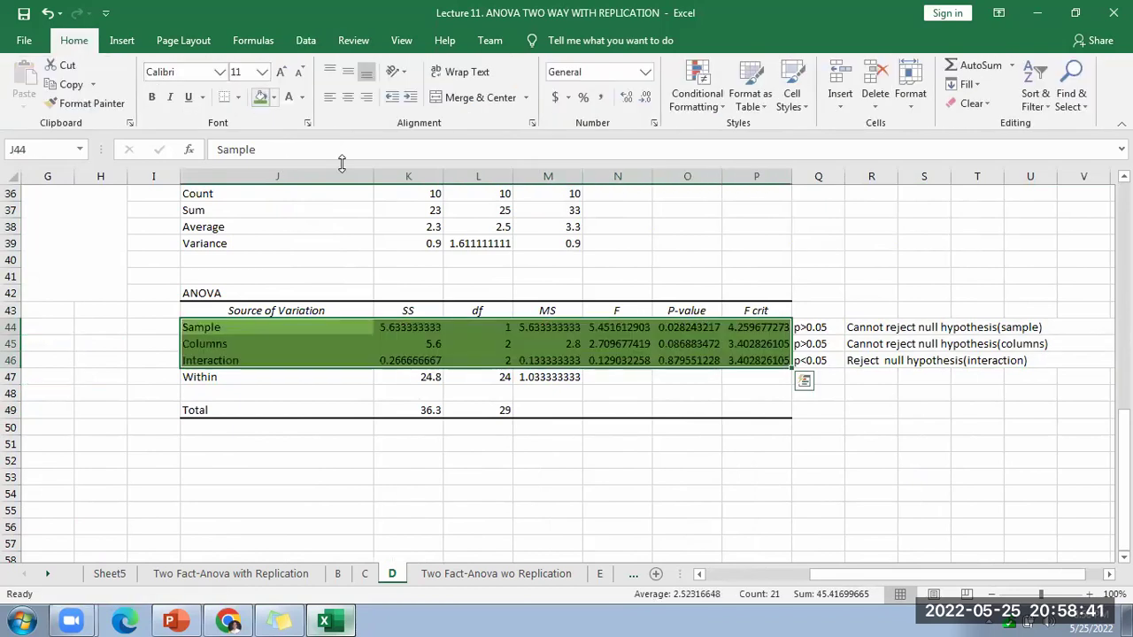
Step: Highlight the P-value header and its three values in O43:O46 with a light gold fill
left_click(713, 344)
left_click_drag(693, 310, 699, 362)
left_click(273, 97)
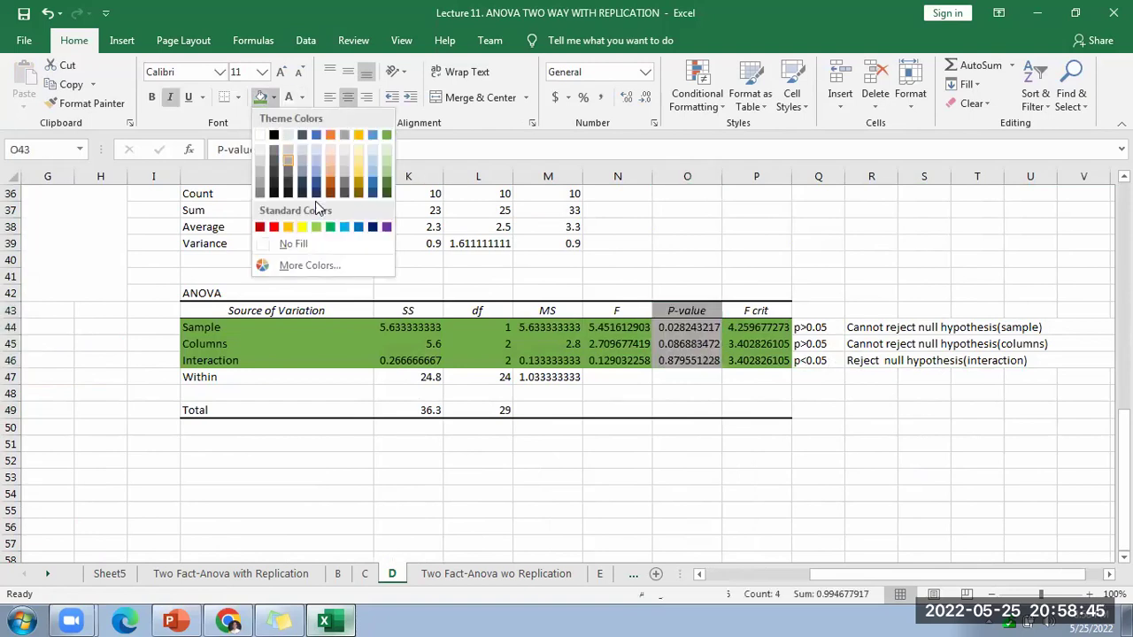
left_click(330, 156)
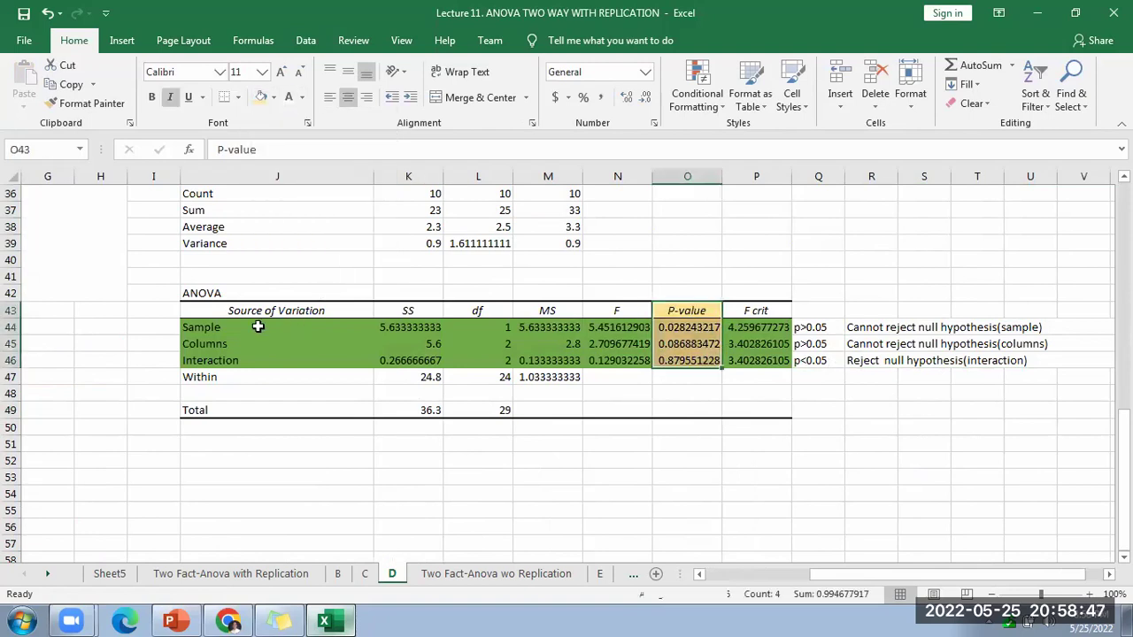
Step: Copy the Sample, Columns and Interaction labels from J44:J46 to L52, below the ANOVA table
left_click_drag(258, 327, 253, 359)
key("ctrl+c")
left_click(490, 456)
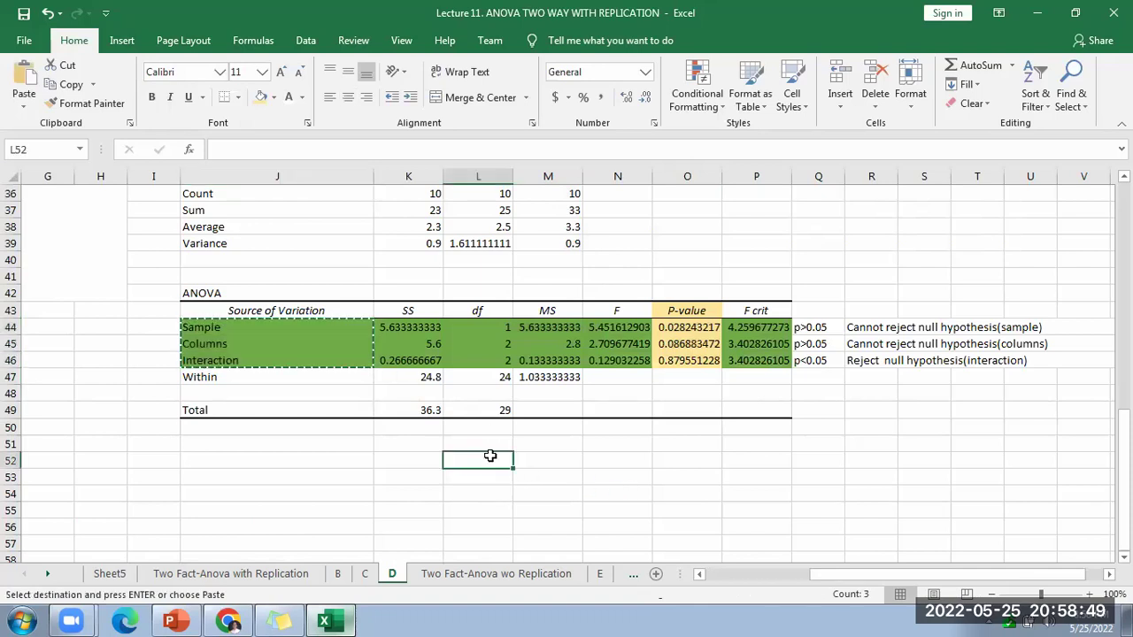
key("ctrl+v")
Step: For the Sample row, enter the comparison 0.02>0.05 in M52 and the verdict REJECT in N52
left_click(562, 470)
left_click(560, 461)
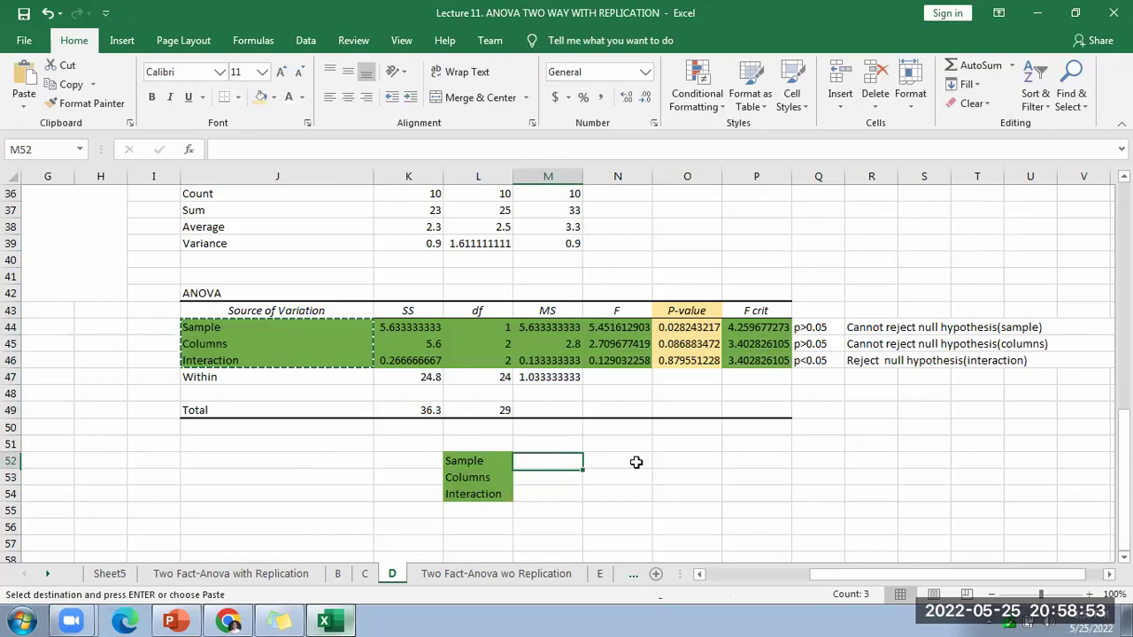
type("0")
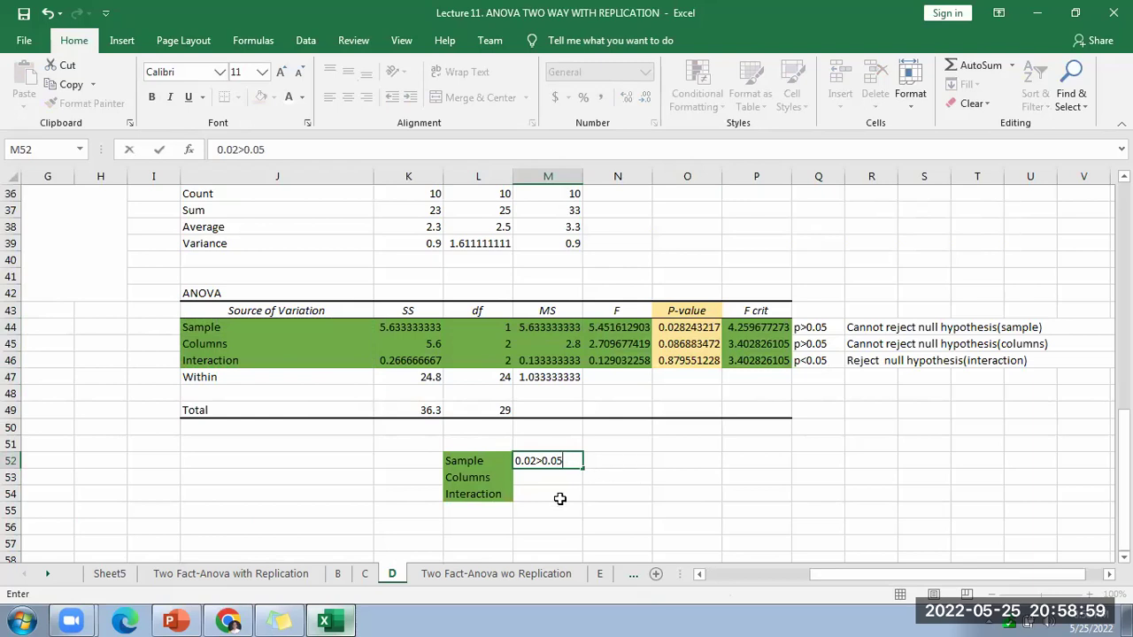
type(".02>0.05")
left_click(603, 458)
type("REJECT")
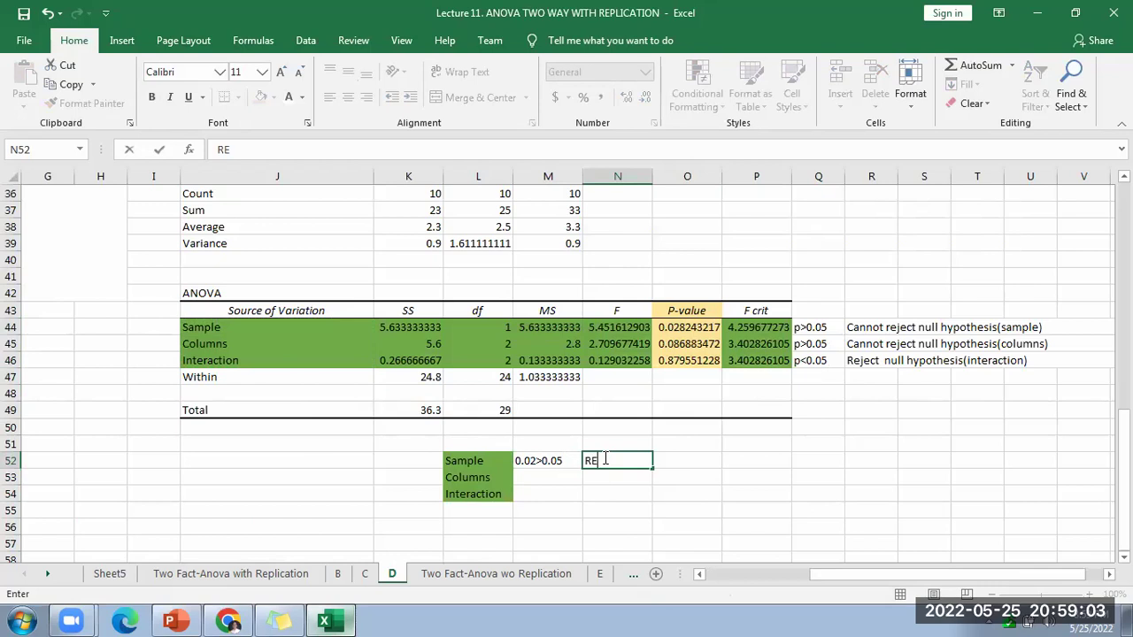
Step: For the Columns row, enter the comparison 0.08>0.05 in M53 and the verdict CANNOT REJECT in N53
left_click(542, 480)
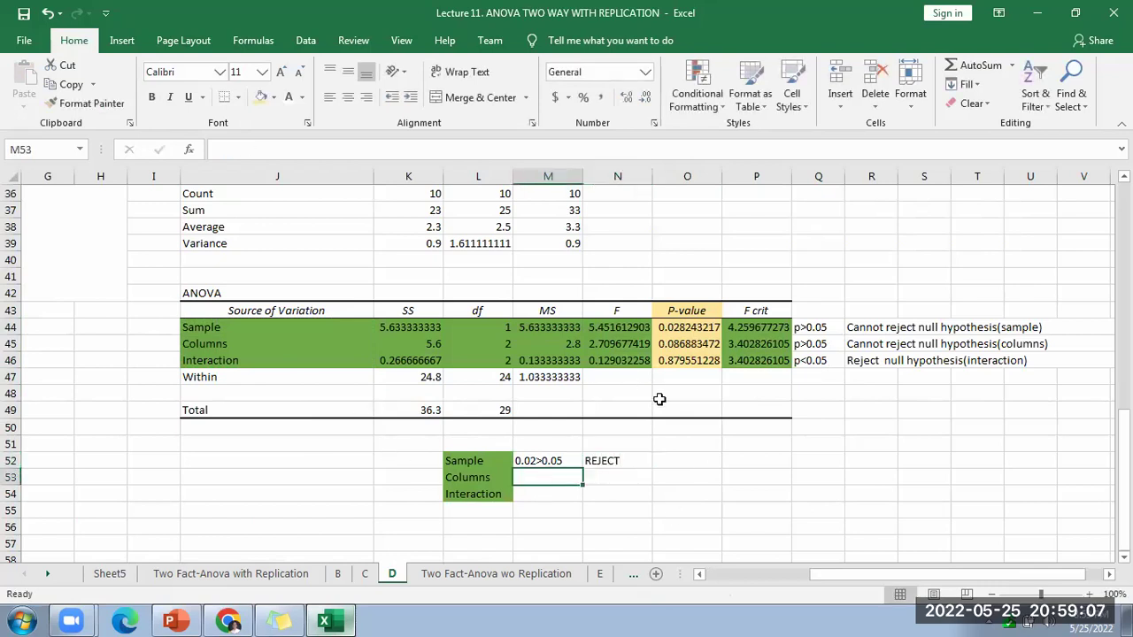
type("0.08")
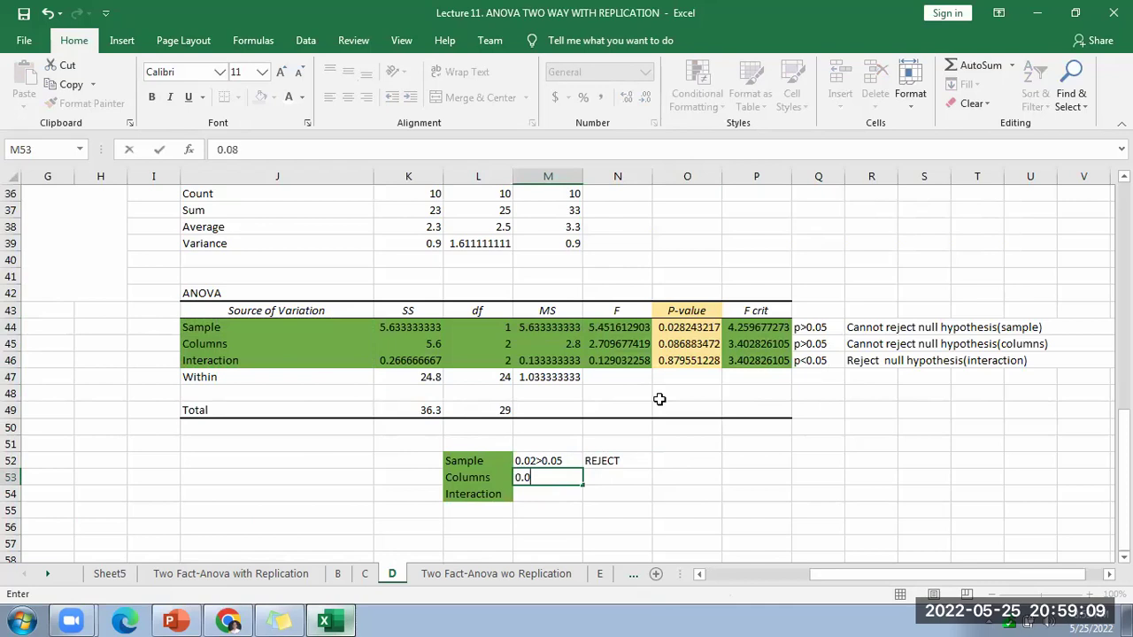
type("5")
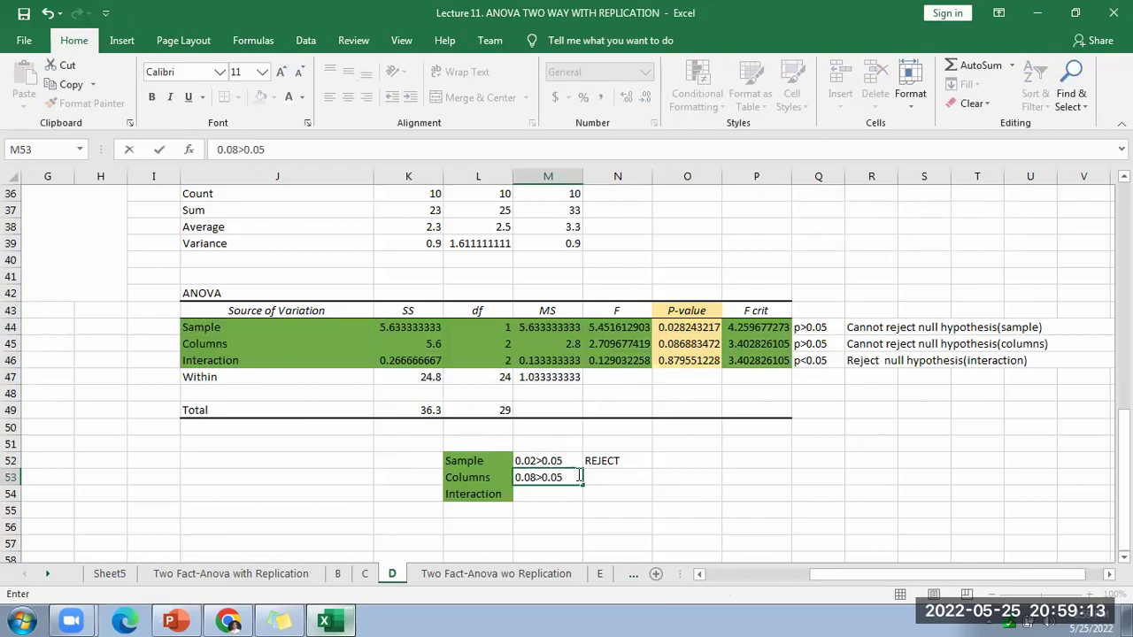
left_click(611, 476)
type("CANNOT REJECT")
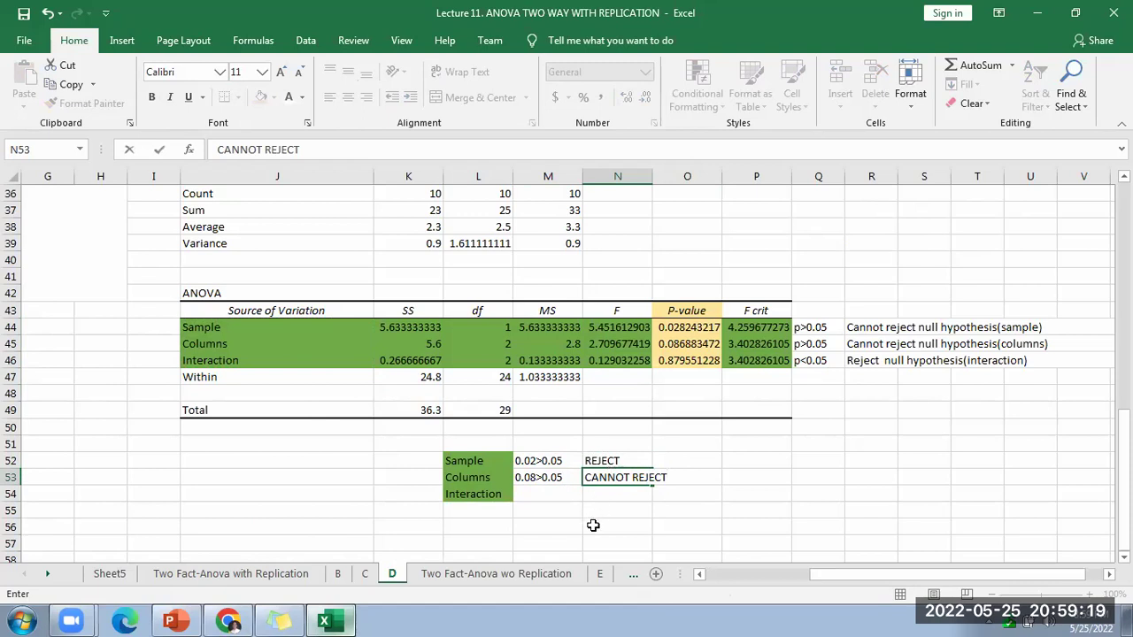
Step: For the Interaction row, enter the comparison 0.87<0.05 in M54 and the verdict CANNOT REJECT in N54
left_click(555, 497)
type("0.87<")
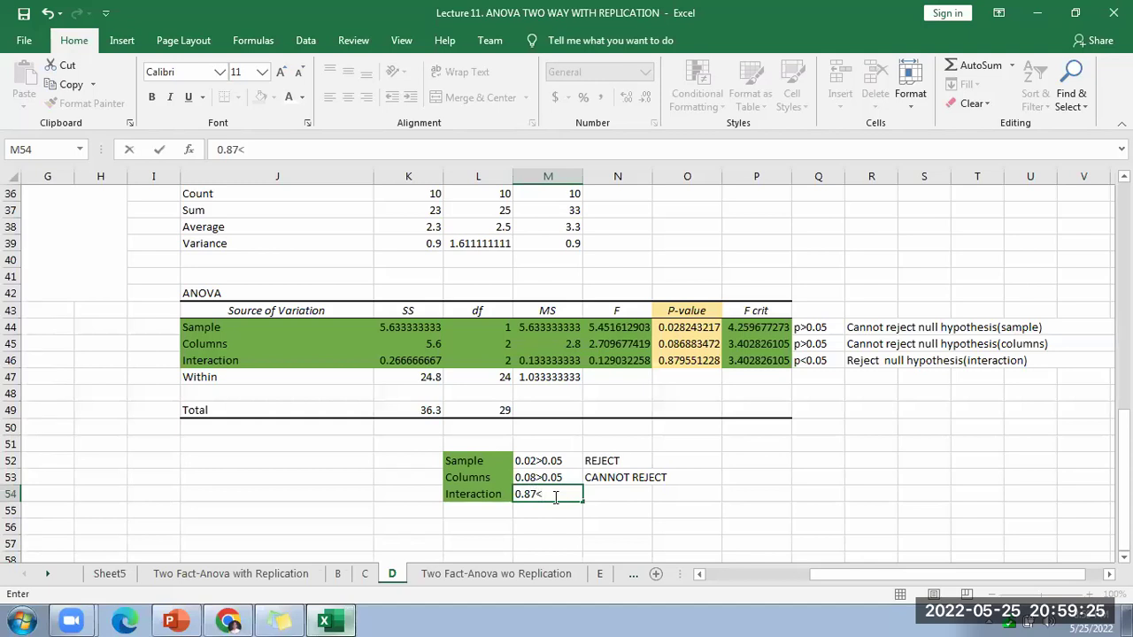
type("0.05")
left_click(611, 492)
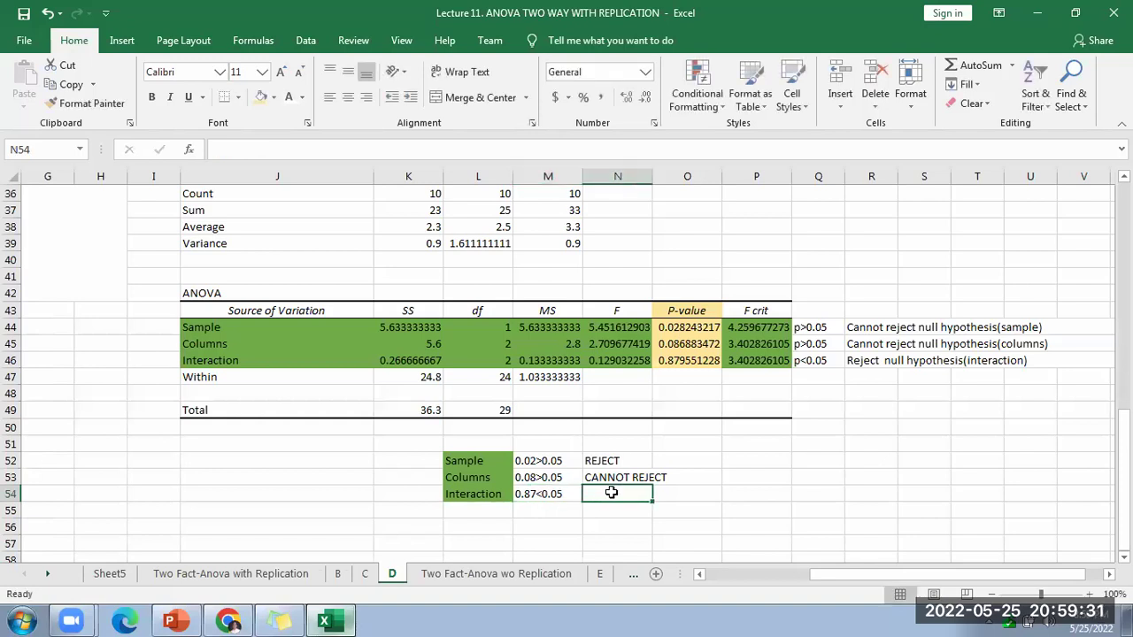
type("CANNOT REJECT")
key("Tab")
key("Down")
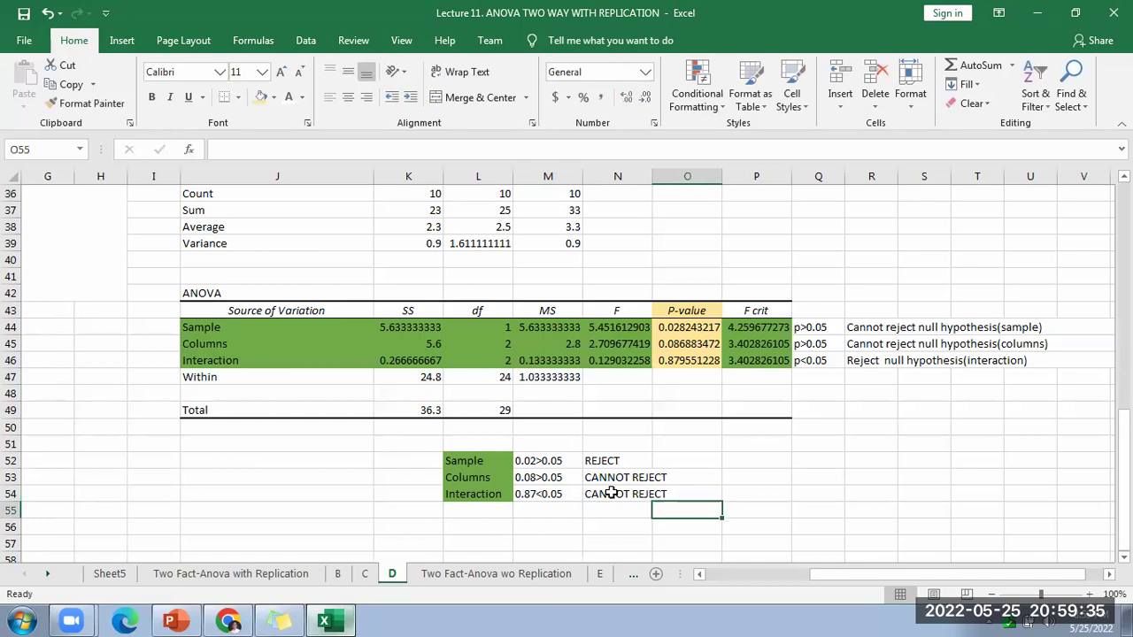
Step: Set the font colour of the written conclusions in the merged cell B29 to Automatic
left_click_drag(482, 460, 630, 494)
left_click_drag(832, 574, 728, 574)
left_click(312, 230)
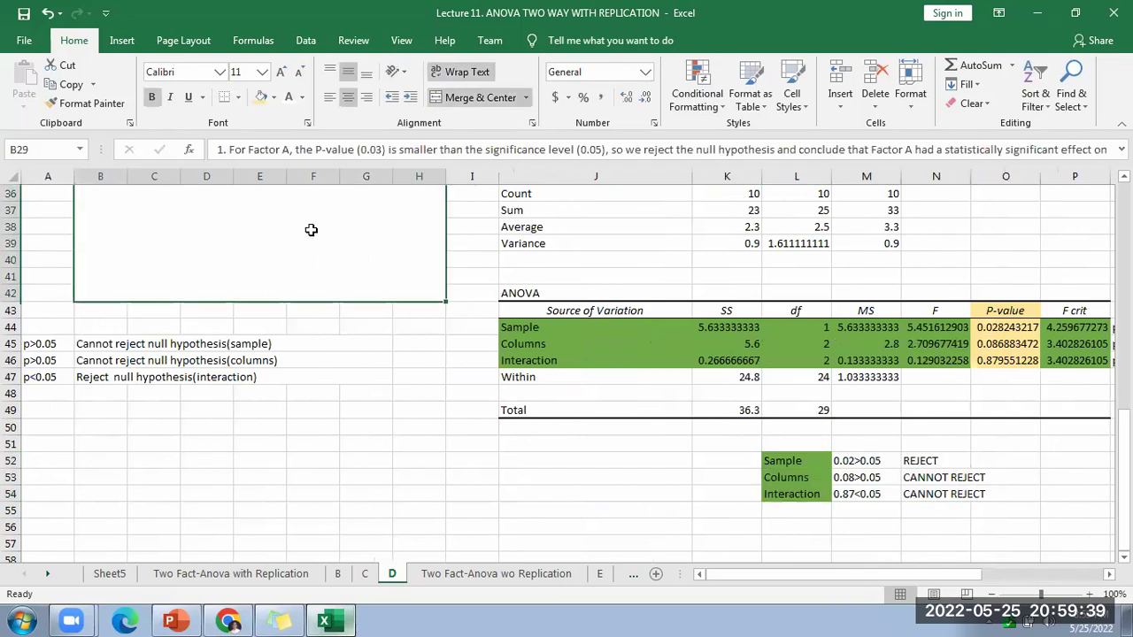
left_click(302, 97)
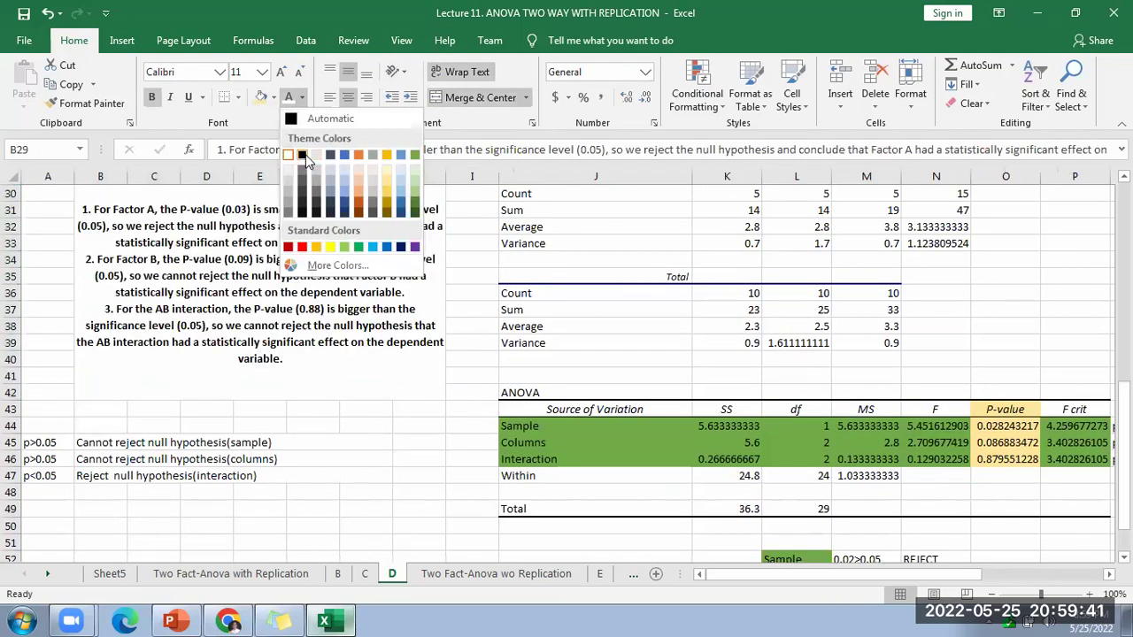
left_click(323, 116)
scroll(459, 501, "up", 4)
scroll(344, 431, "down", 2)
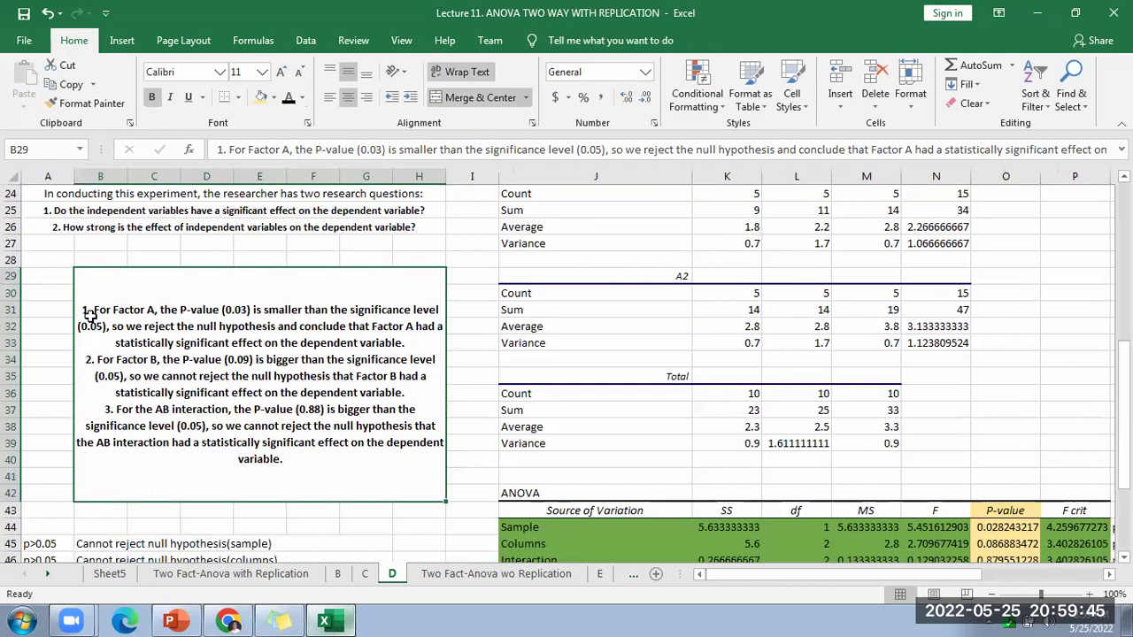
Step: Compare the written conclusions in B29 with the Sample, Columns and Interaction verdicts in N52:N54
scroll(88, 309, "down", 1)
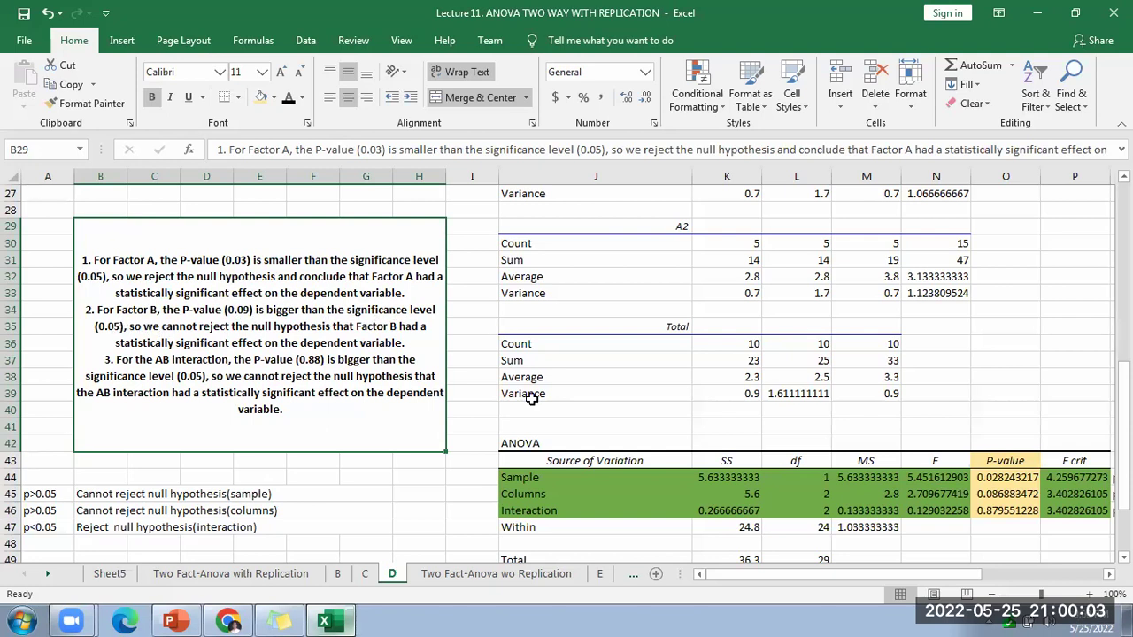
scroll(931, 473, "down", 1)
scroll(932, 472, "down", 2)
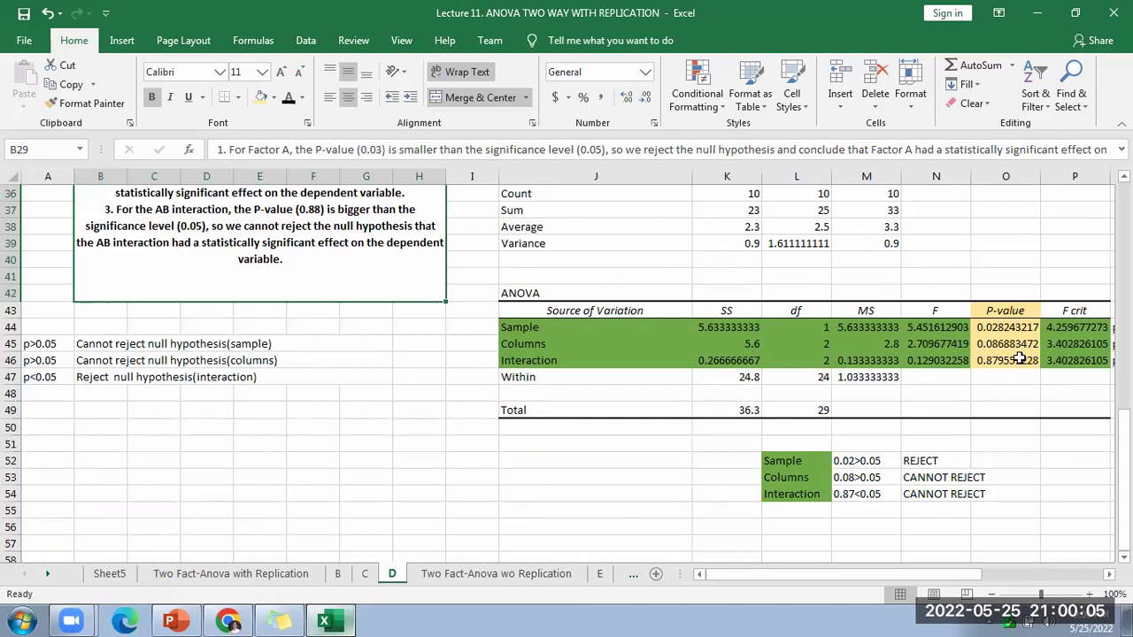
scroll(301, 285, "up", 2)
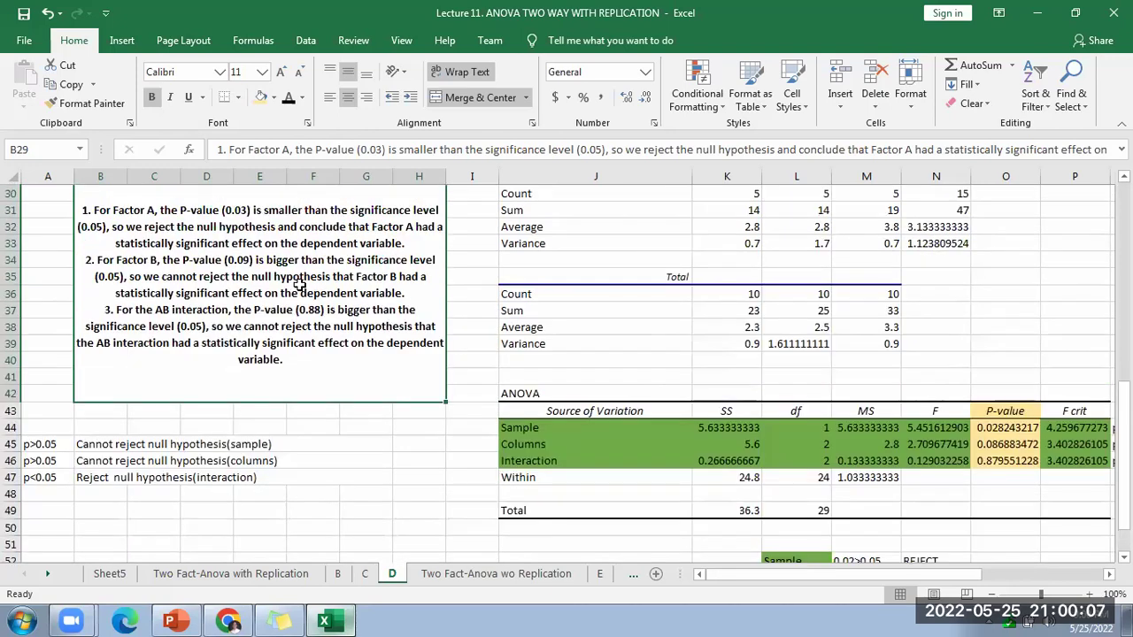
scroll(974, 529, "down", 1)
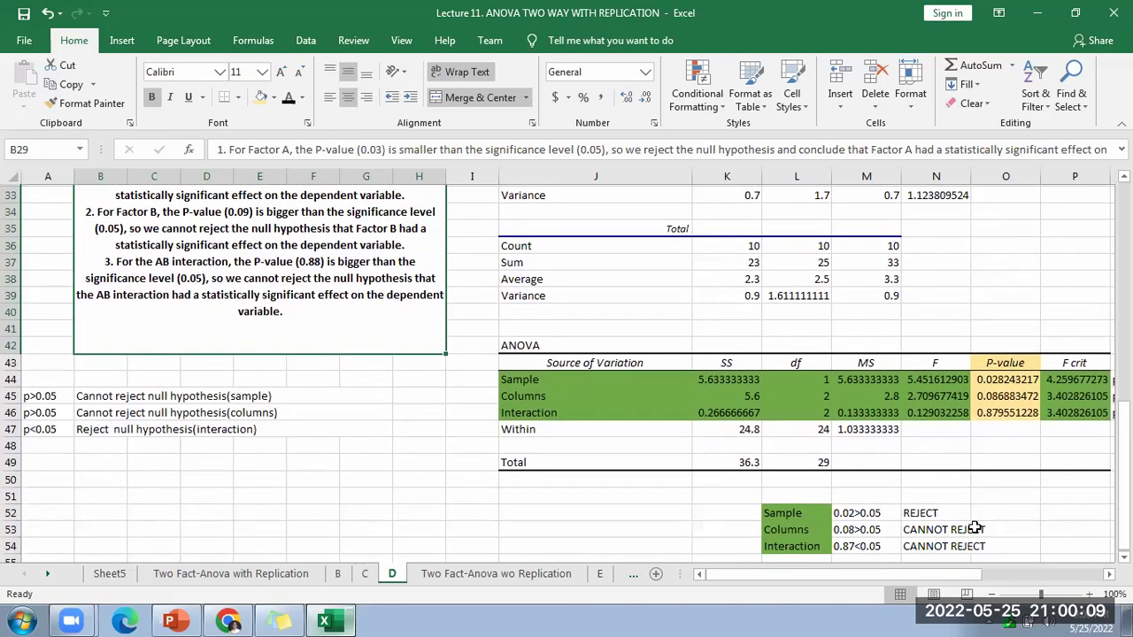
left_click(974, 528)
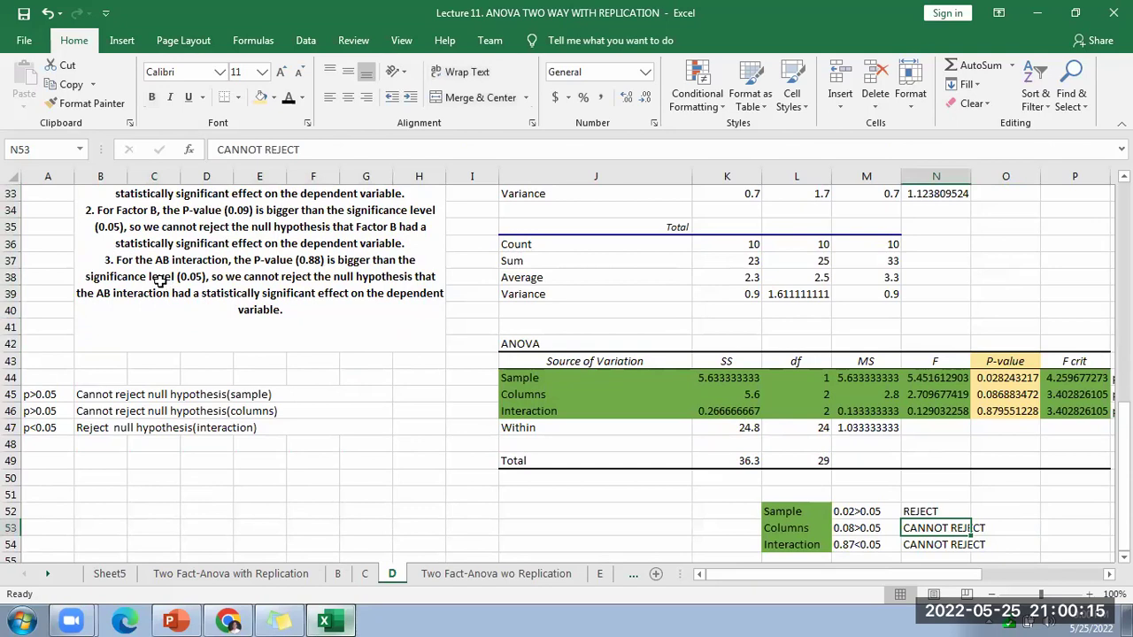
left_click(949, 545)
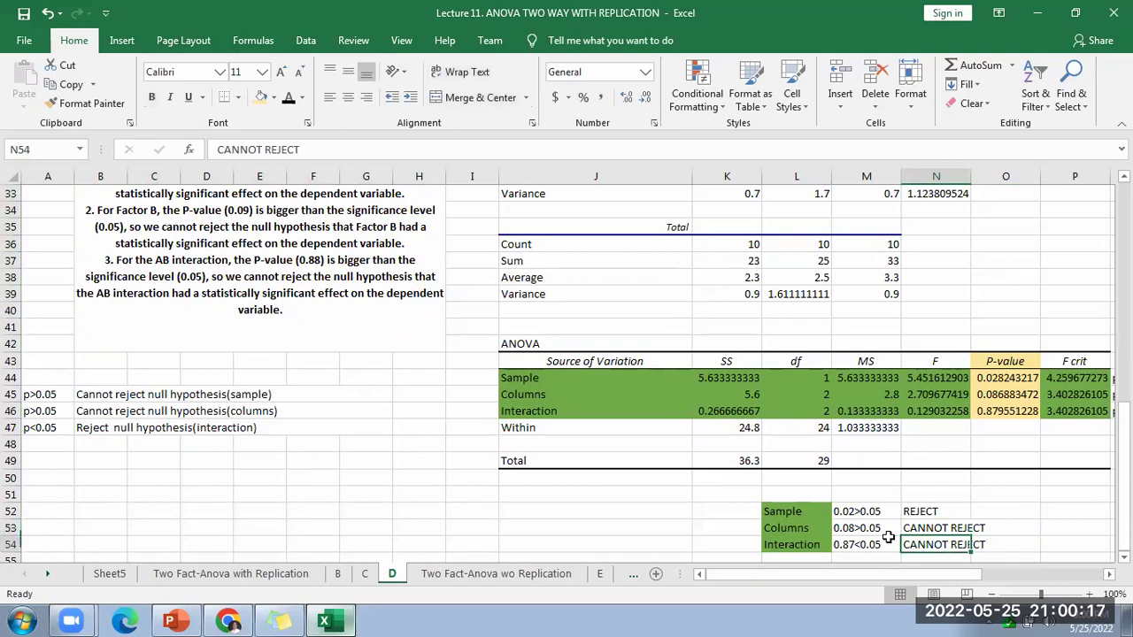
Step: Review the experiment description, the A1/A2 by B1–B3 data table and the ANOVA summary on sheet D
scroll(390, 434, "up", 2)
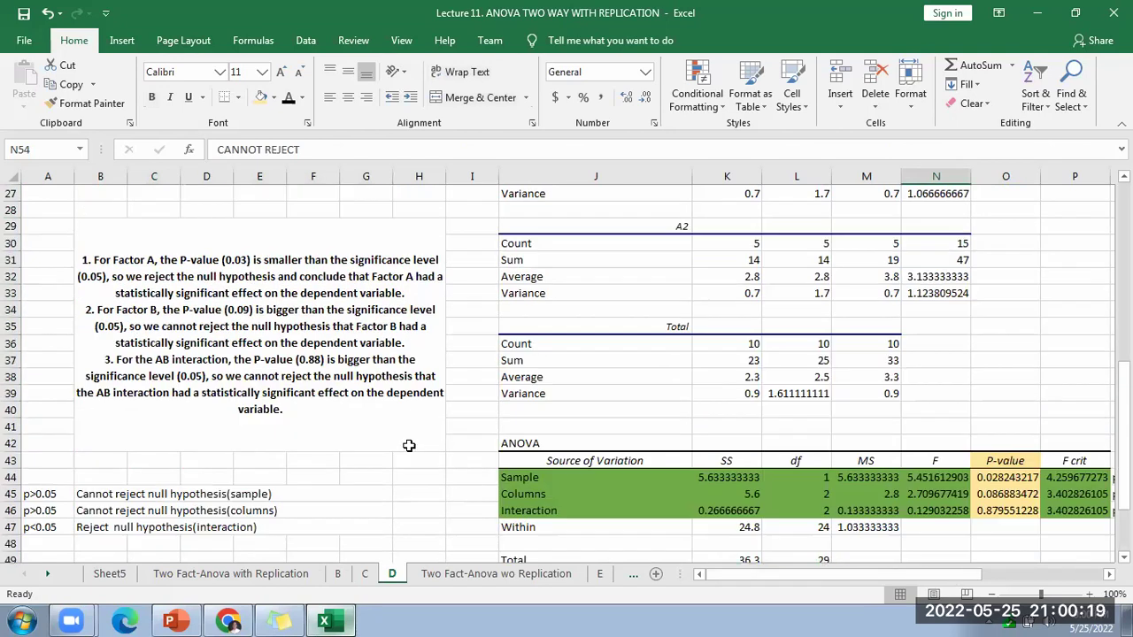
scroll(412, 443, "up", 4)
scroll(416, 436, "up", 1)
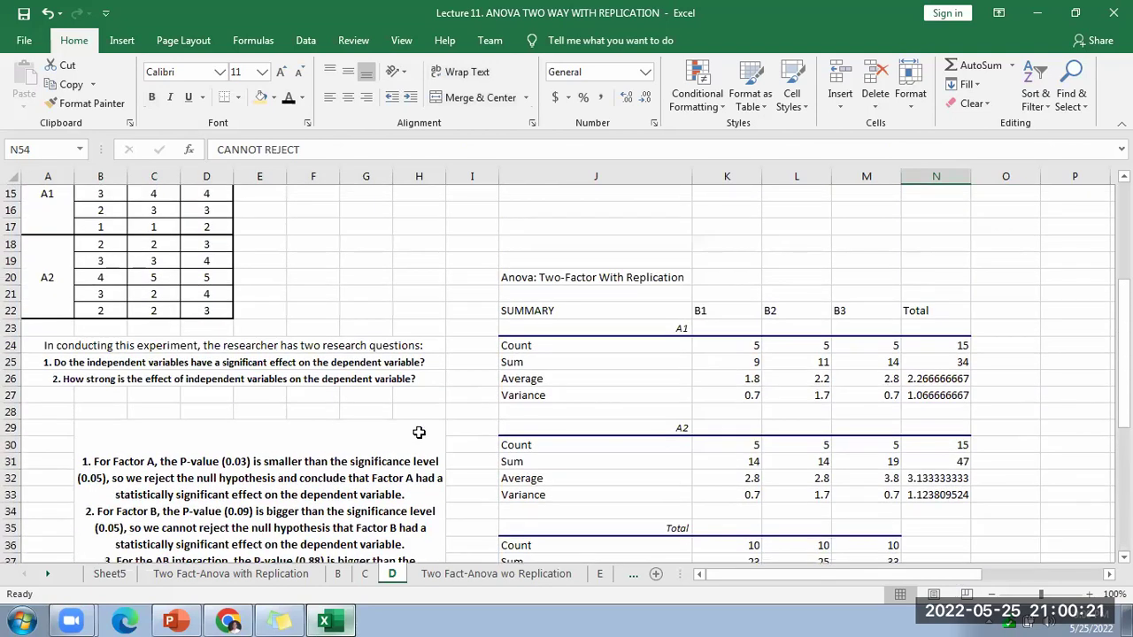
scroll(419, 432, "up", 5)
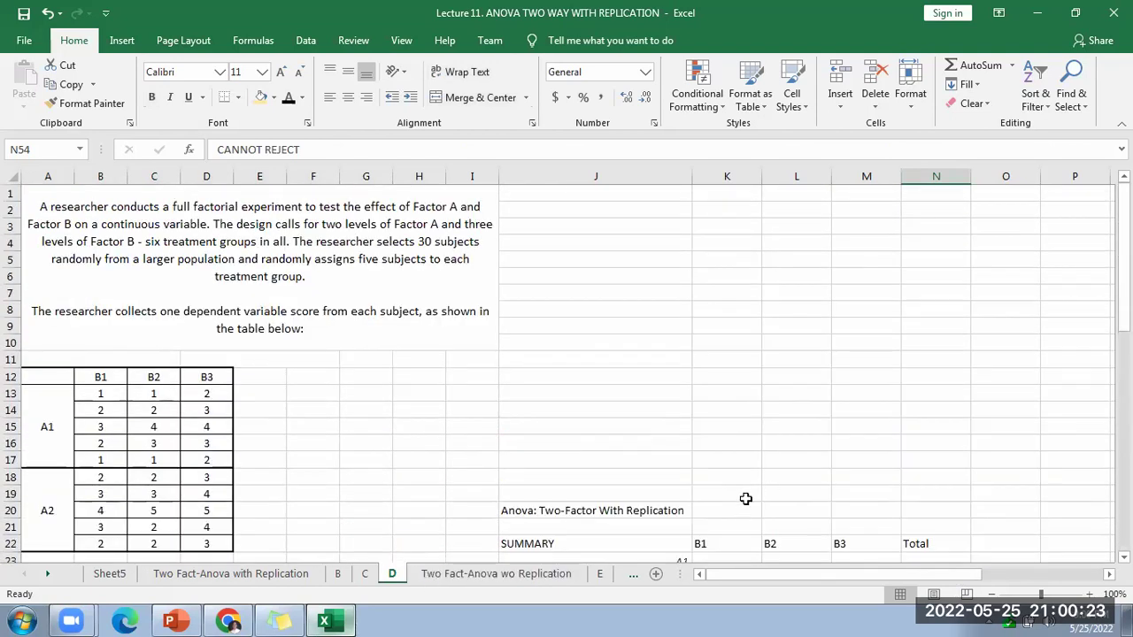
scroll(726, 443, "down", 2)
scroll(708, 301, "down", 4)
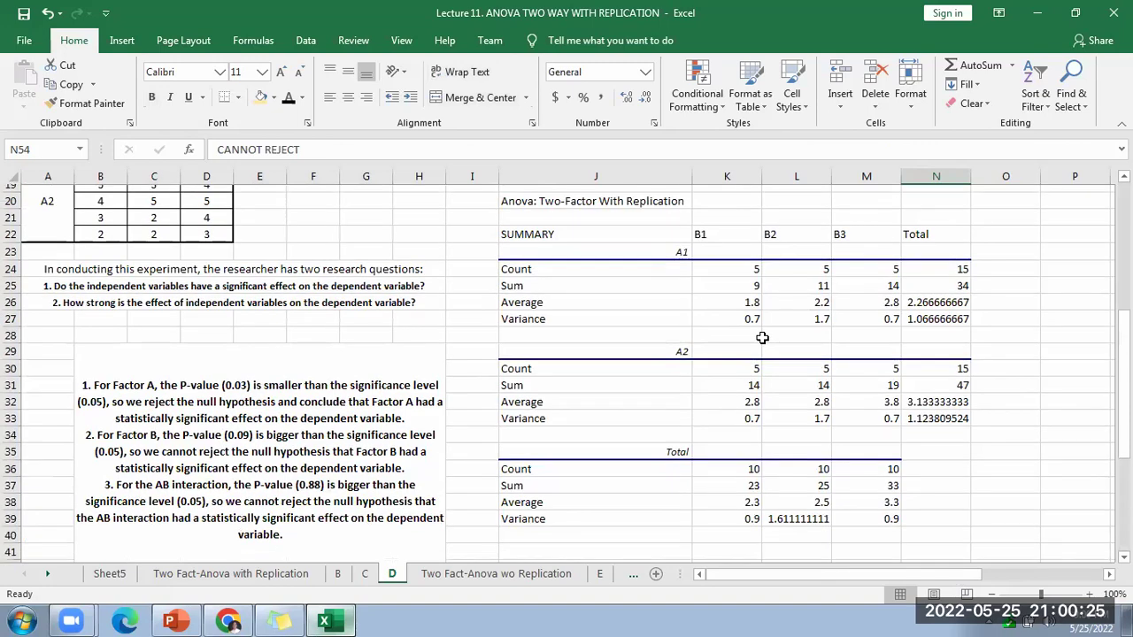
scroll(891, 375, "down", 2)
scroll(890, 374, "up", 6)
left_click_drag(19, 280, 154, 444)
Step: Check the ANOVA rows and P-values against the notes beside the table from Q44 and the verdicts in L52:N54
scroll(753, 481, "down", 9)
left_click_drag(876, 576, 996, 574)
left_click_drag(762, 361, 954, 394)
left_click_drag(749, 359, 946, 387)
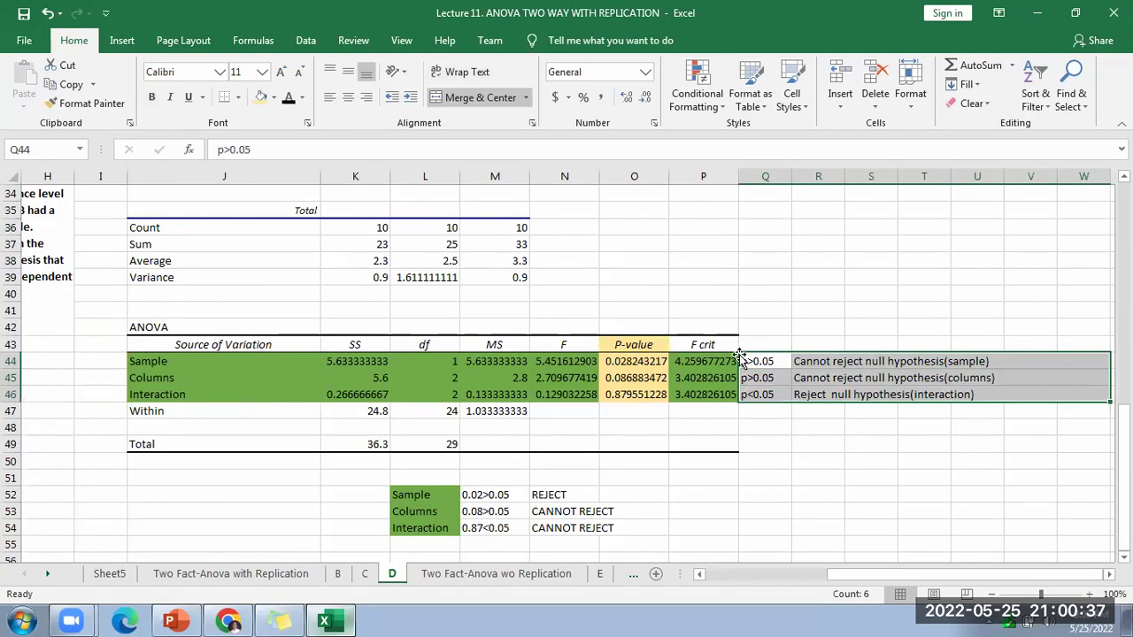
left_click_drag(752, 359, 759, 398)
left_click_drag(132, 361, 696, 396)
left_click(652, 437)
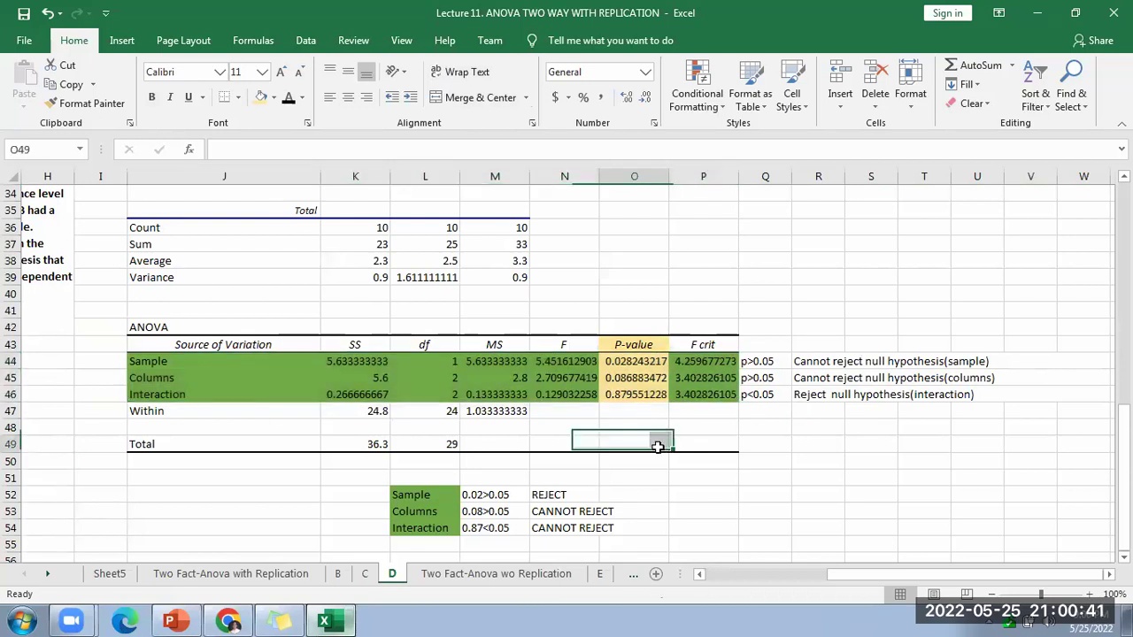
left_click_drag(640, 344, 636, 395)
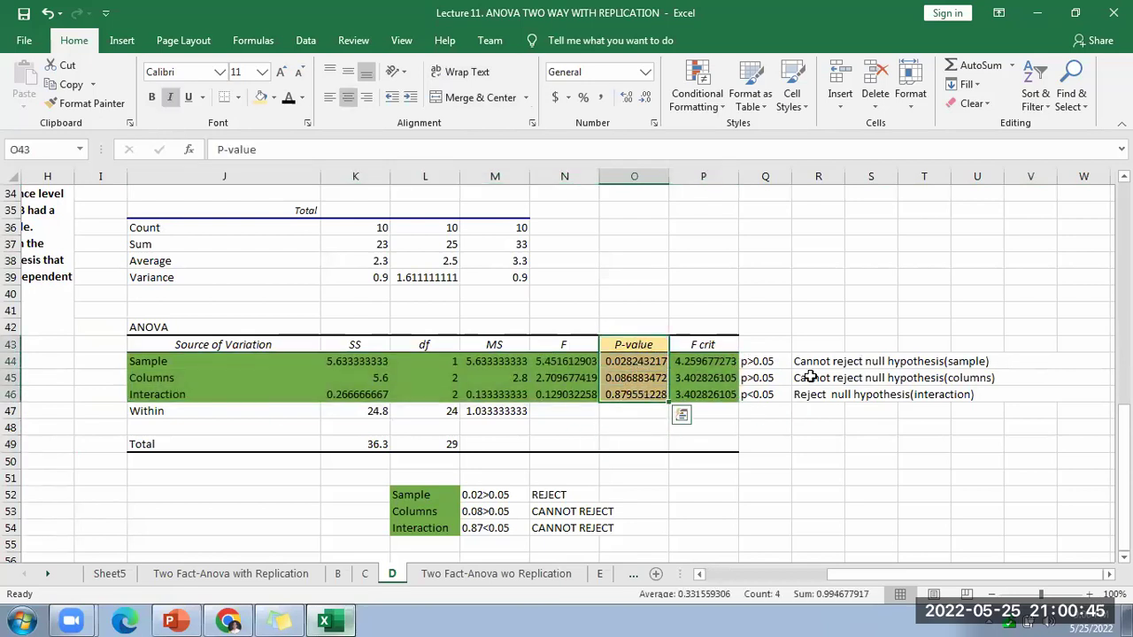
left_click_drag(415, 494, 664, 529)
Step: Recheck the conclusions in B29 against the source data, the verdict block L52:N54 and the P-values in O43:O46
left_click_drag(881, 578, 761, 576)
scroll(274, 354, "up", 2)
left_click(257, 337)
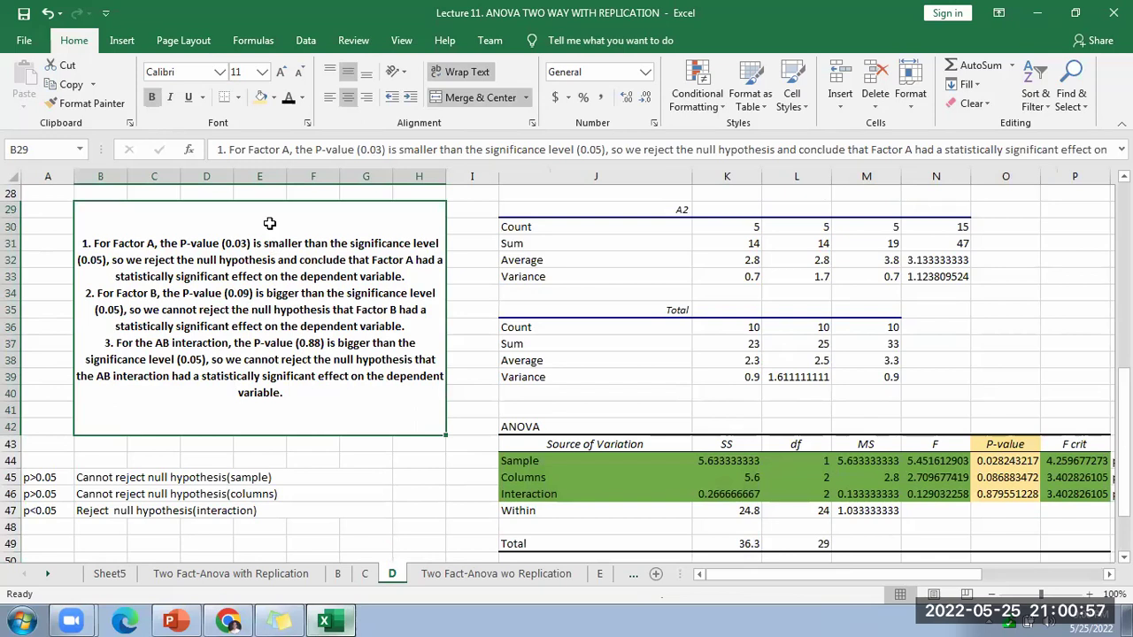
scroll(439, 485, "up", 7)
left_click(98, 285)
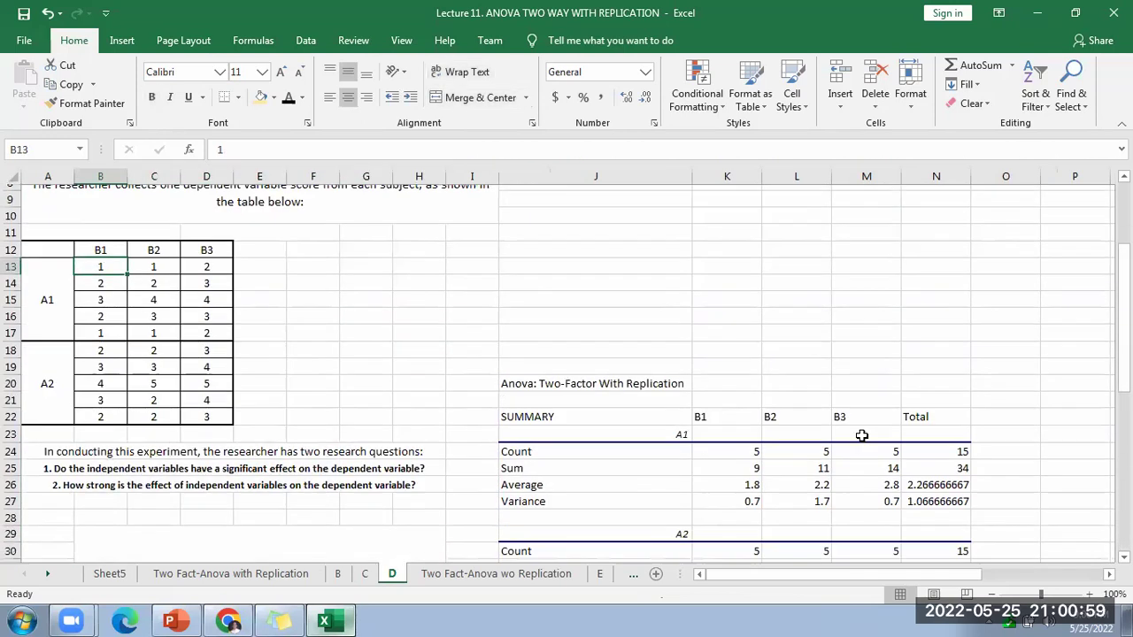
scroll(862, 436, "down", 9)
left_click_drag(784, 495, 986, 527)
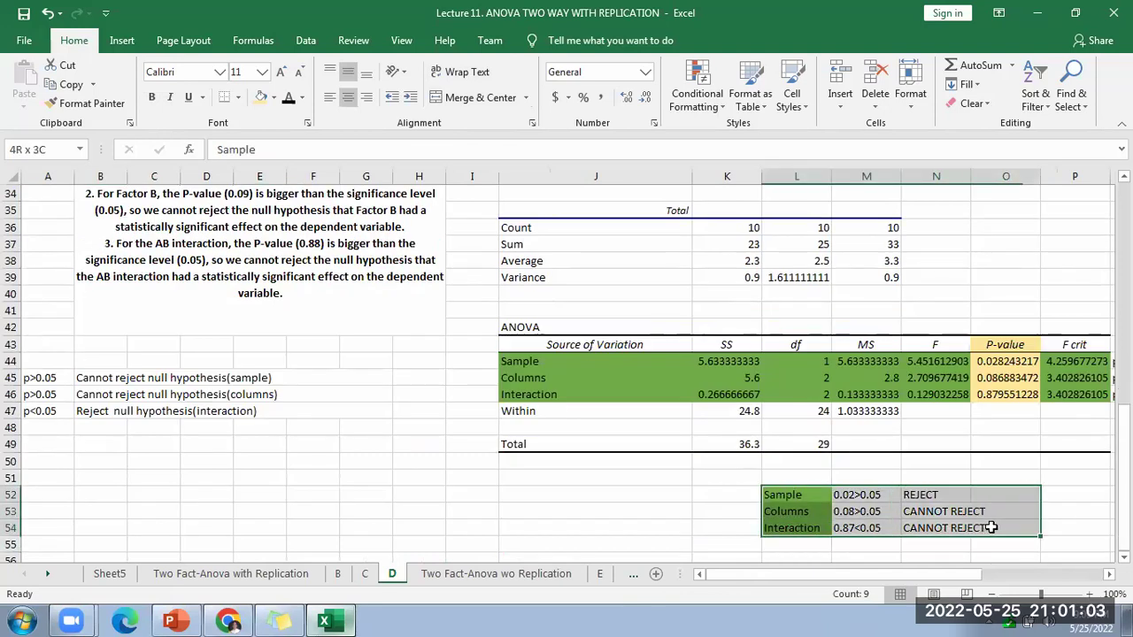
scroll(402, 437, "up", 2)
left_click(242, 327)
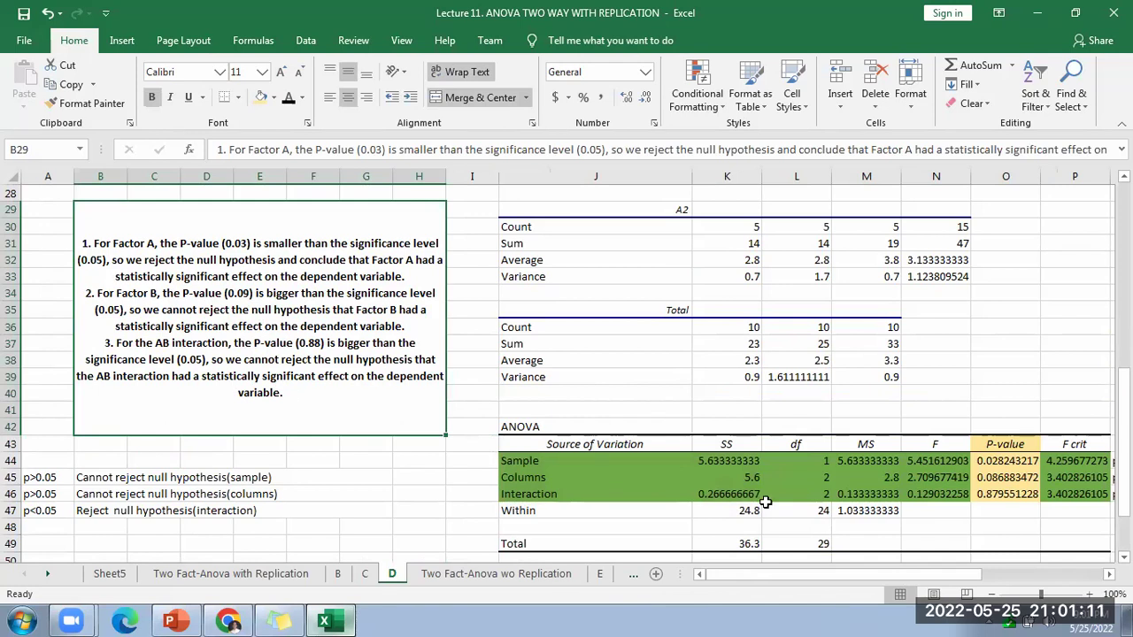
left_click_drag(896, 579, 947, 579)
left_click_drag(845, 443, 846, 494)
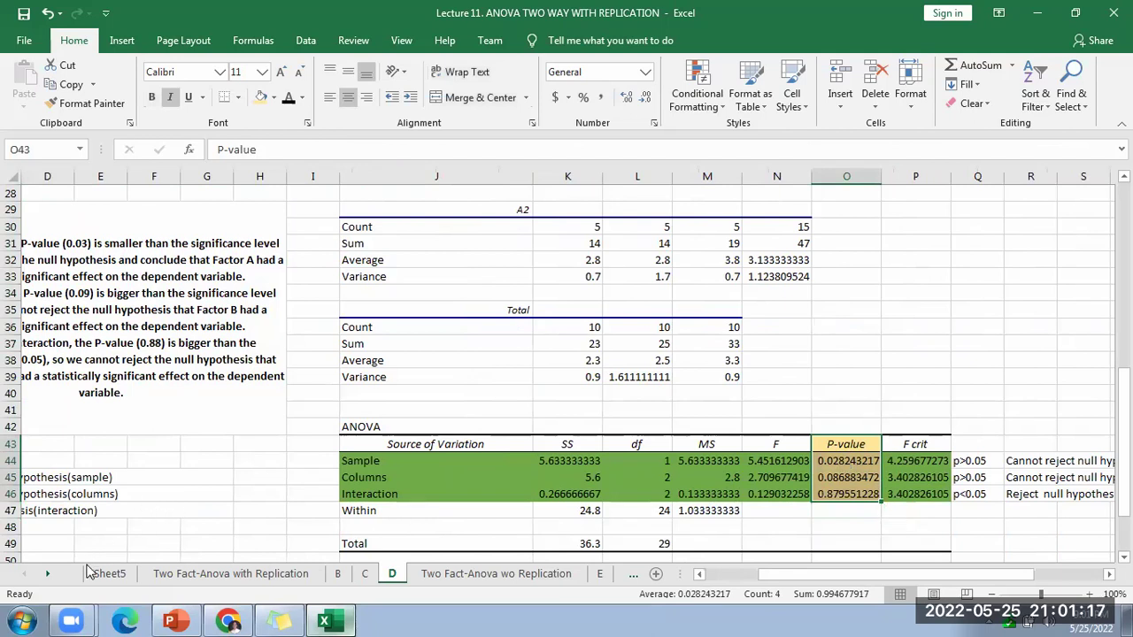
Step: Open the Two Fact-Anova wo Replication sheet and read the ANOVA introduction and the fertilizer experiment description
left_click(50, 574)
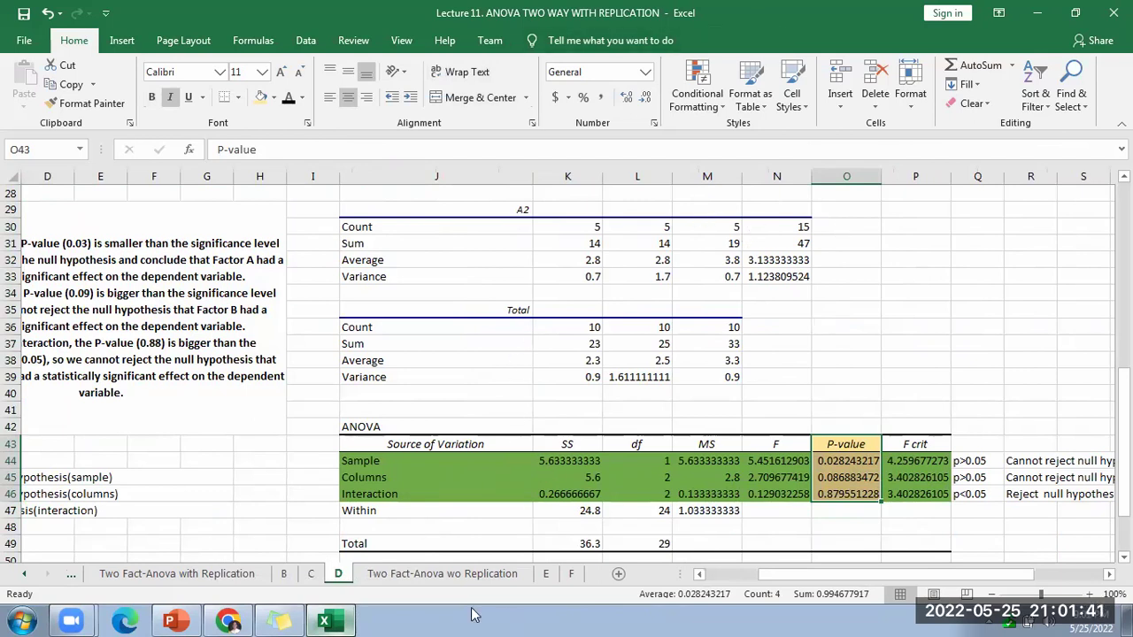
left_click(372, 575)
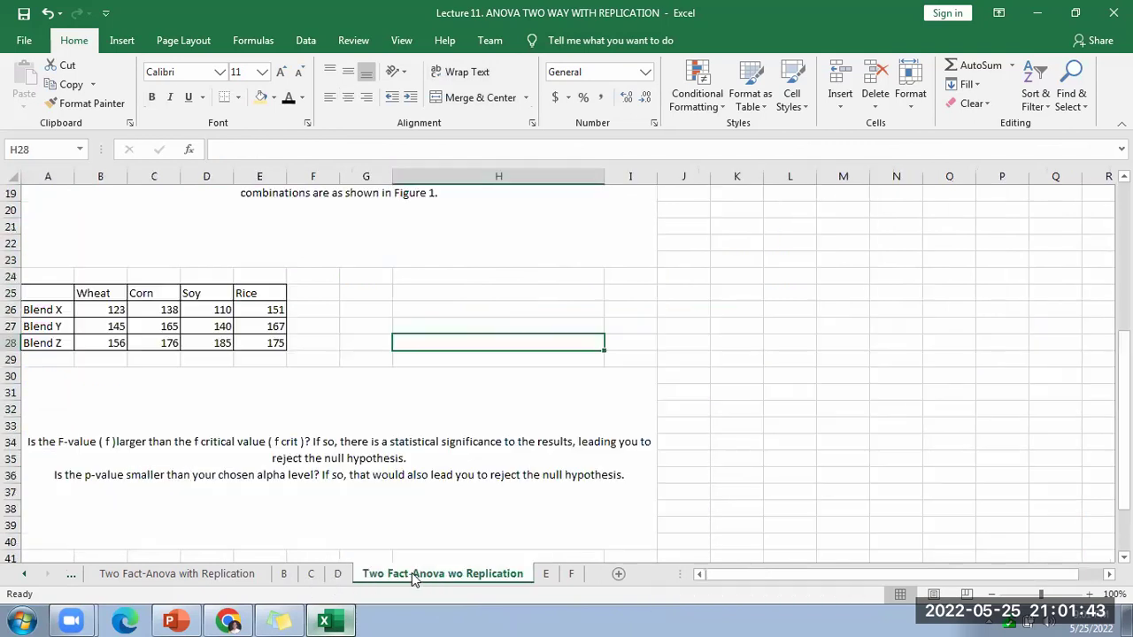
scroll(410, 453, "up", 6)
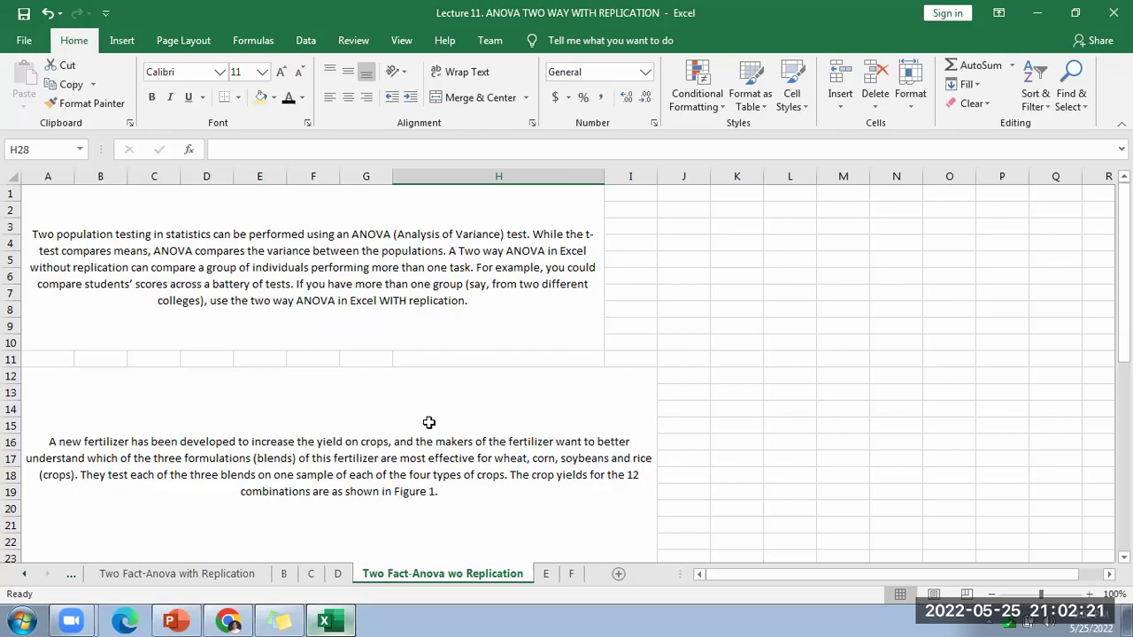
scroll(429, 421, "down", 3)
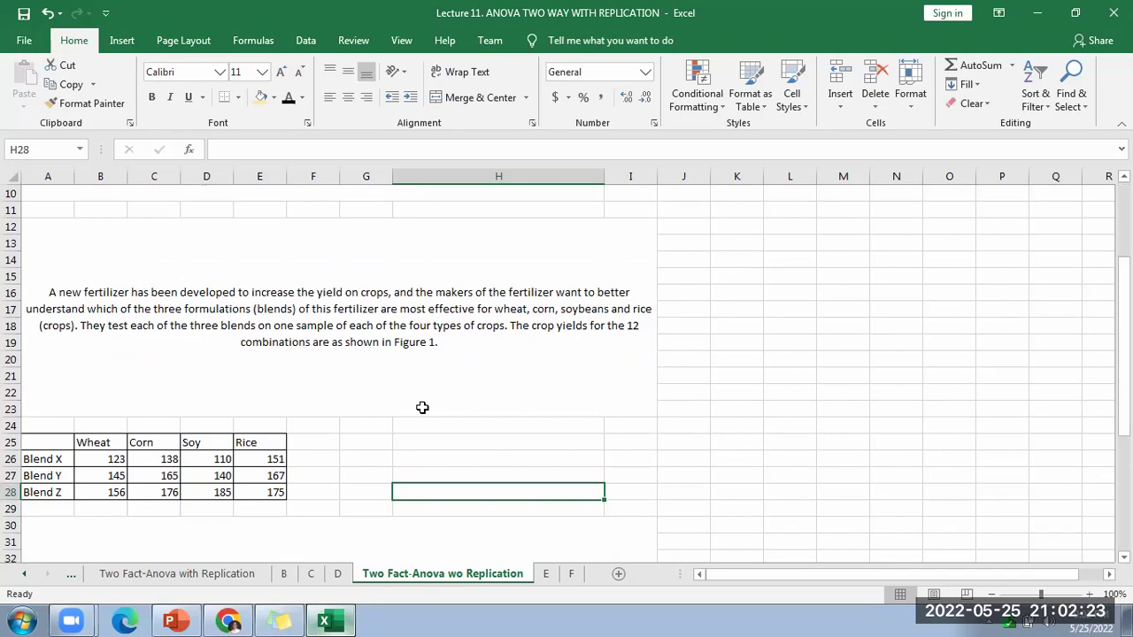
scroll(422, 407, "up", 1)
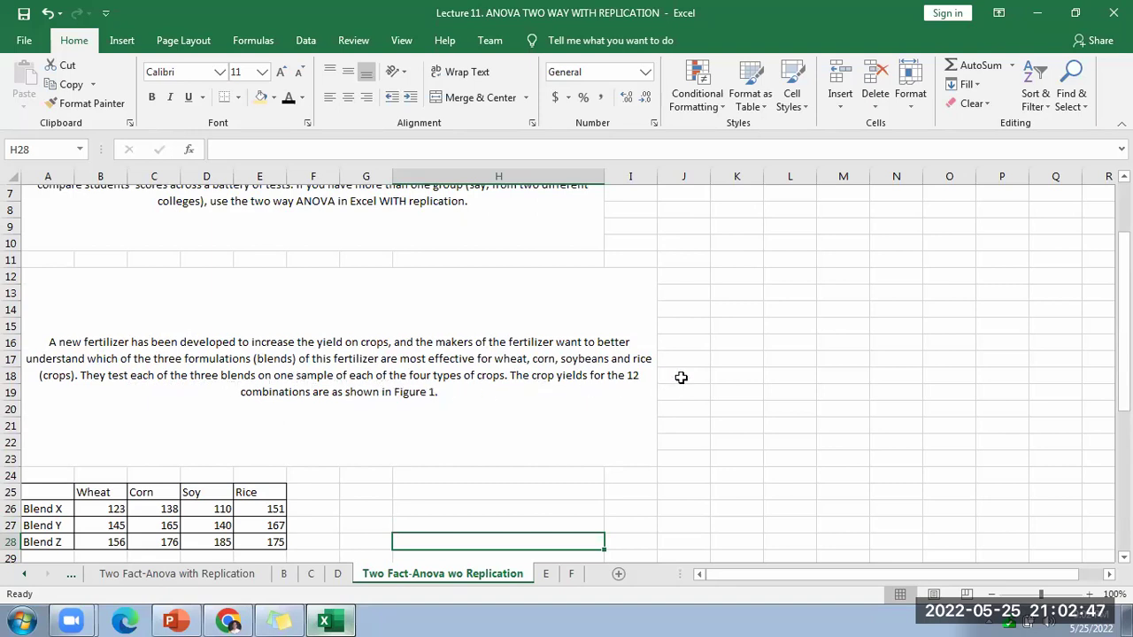
scroll(689, 398, "down", 3)
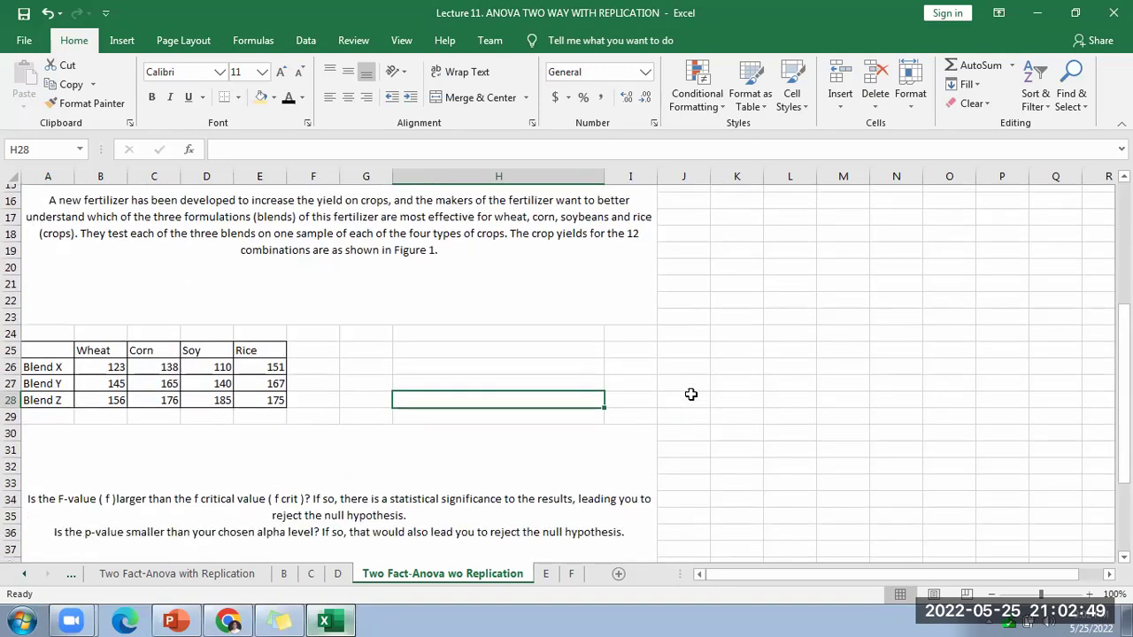
Step: Review the Wheat, Corn, Soy and Rice yields in B26:E28 and the F-value and p-value decision rules in A30
left_click_drag(97, 358, 100, 392)
left_click_drag(153, 360, 156, 392)
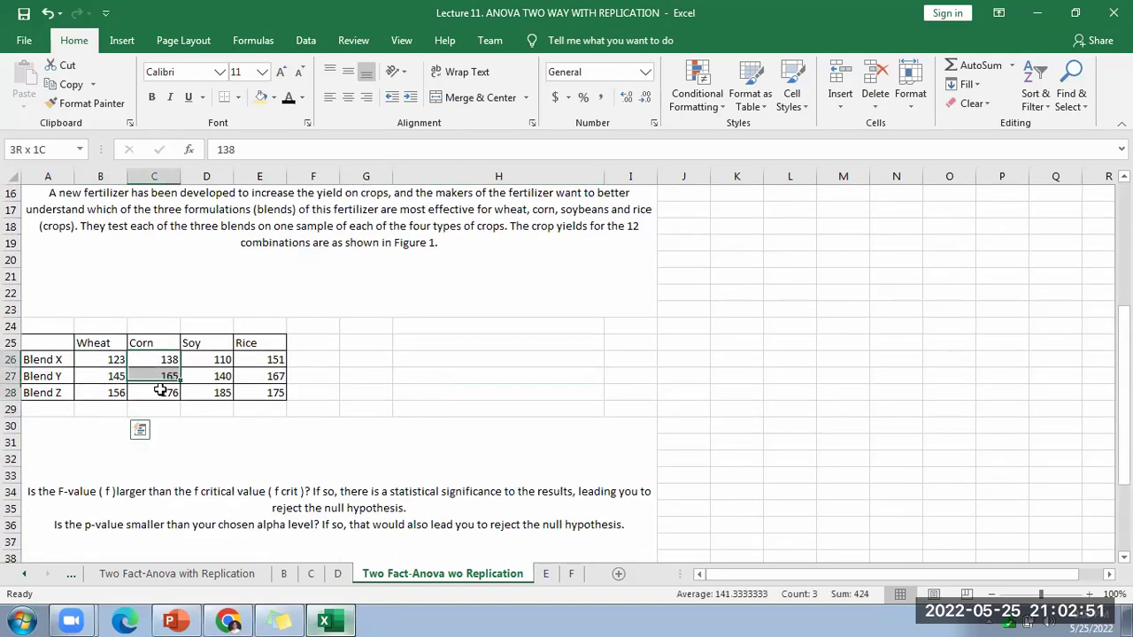
left_click_drag(206, 359, 209, 392)
left_click_drag(261, 359, 264, 392)
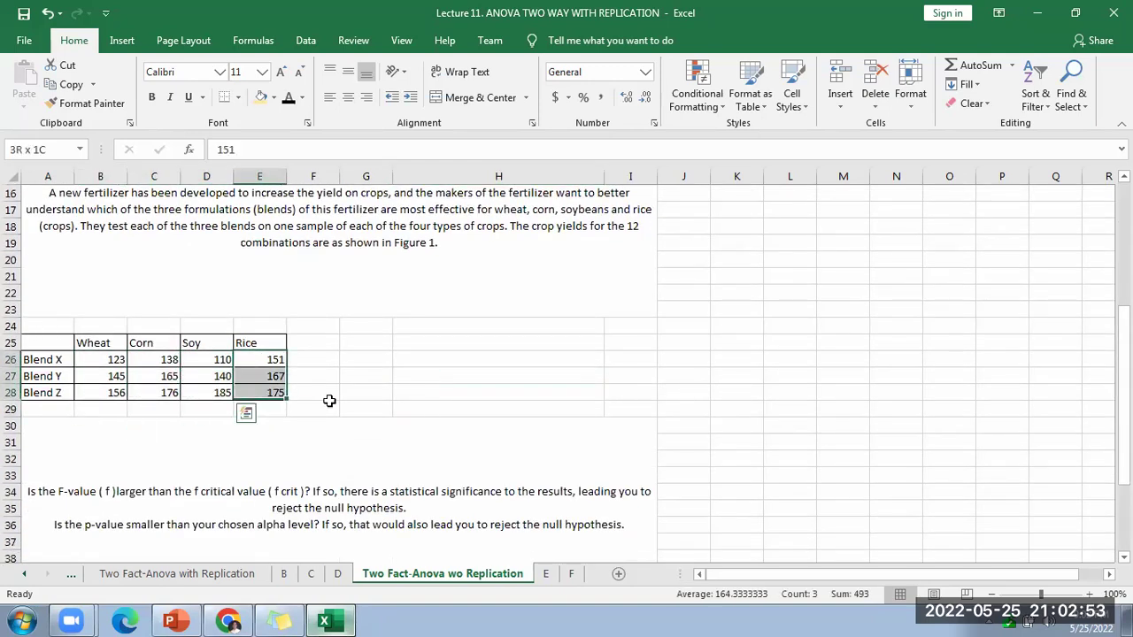
scroll(372, 375, "down", 2)
left_click(175, 396)
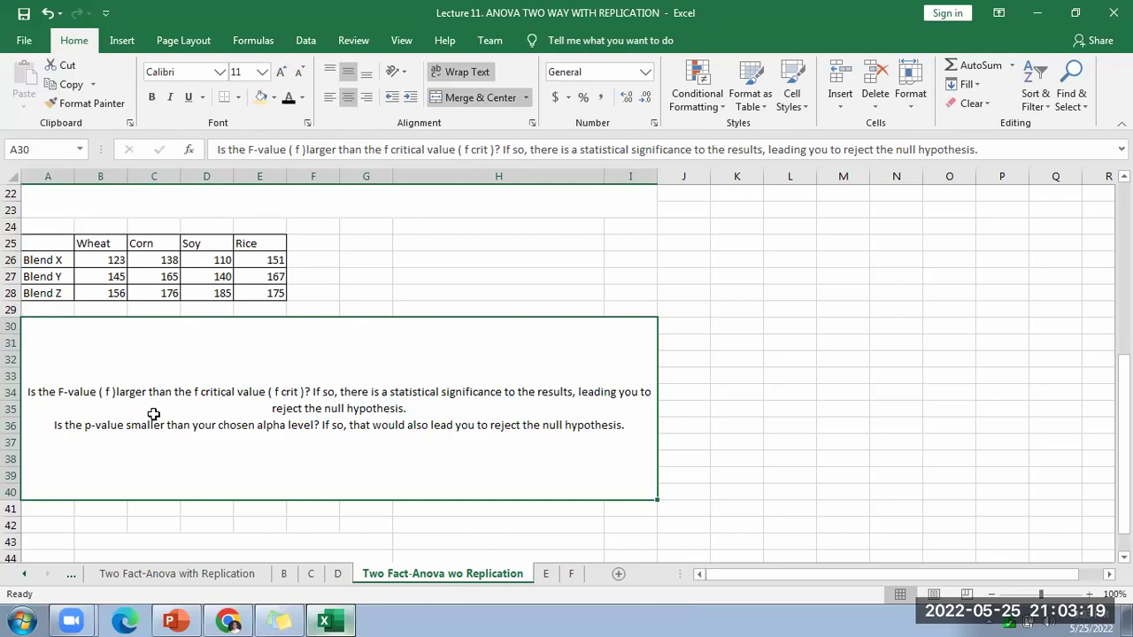
Step: Review the P-value and F crit columns in N34:O37 on the Two Fact-Anova with Replication sheet
left_click(246, 573)
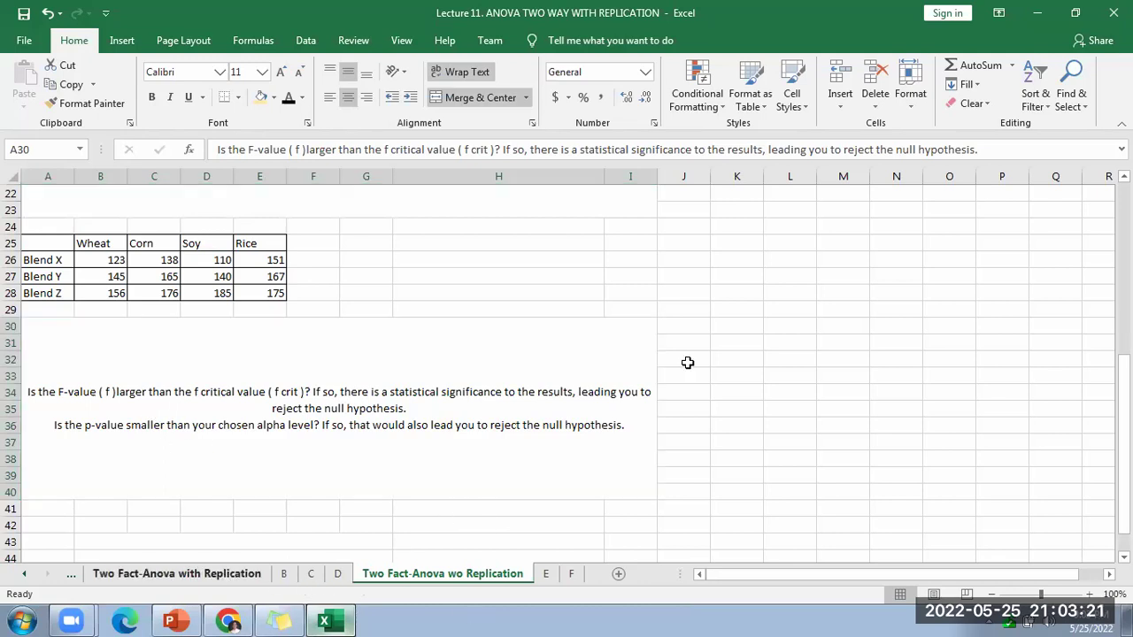
scroll(752, 430, "down", 7)
scroll(861, 409, "down", 1)
left_click_drag(790, 317, 795, 358)
left_click_drag(793, 319, 839, 359)
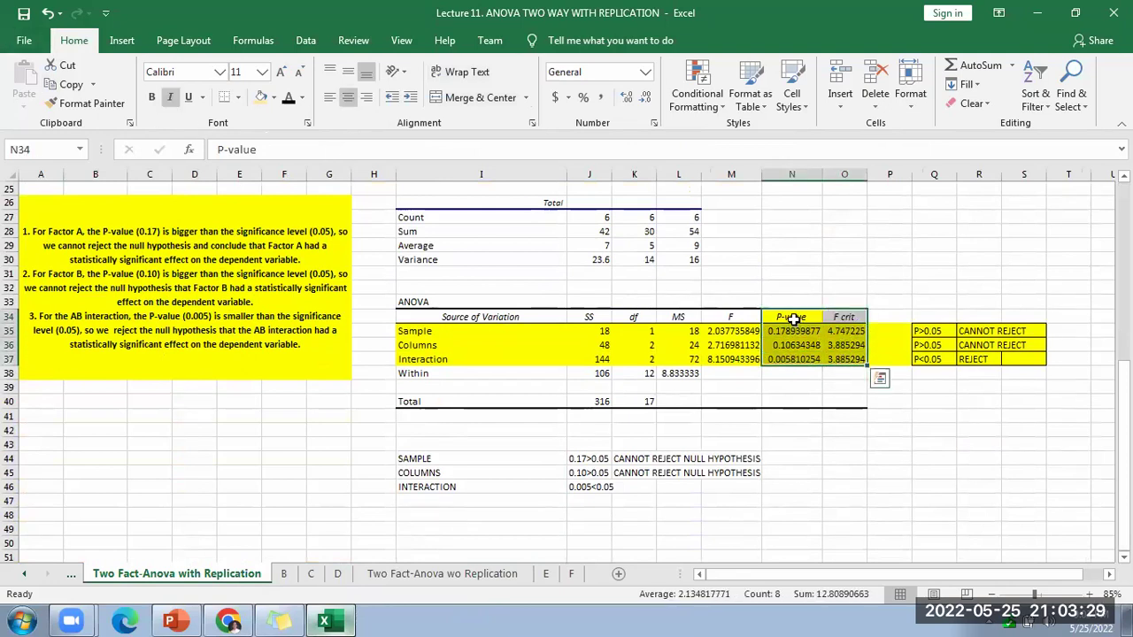
left_click_drag(793, 318, 792, 359)
Step: On the Two Fact-Anova wo Replication sheet, set up Anova: Two-Factor Without Replication with input range A25:E28 and labels included
left_click(379, 572)
scroll(812, 464, "up", 4)
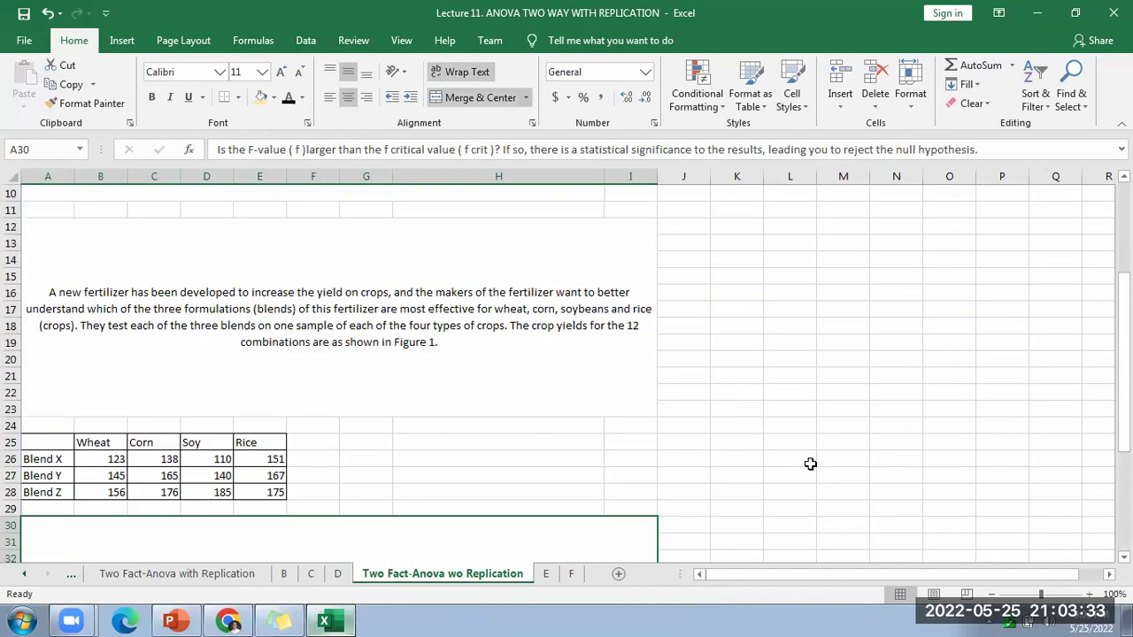
scroll(811, 473, "down", 2)
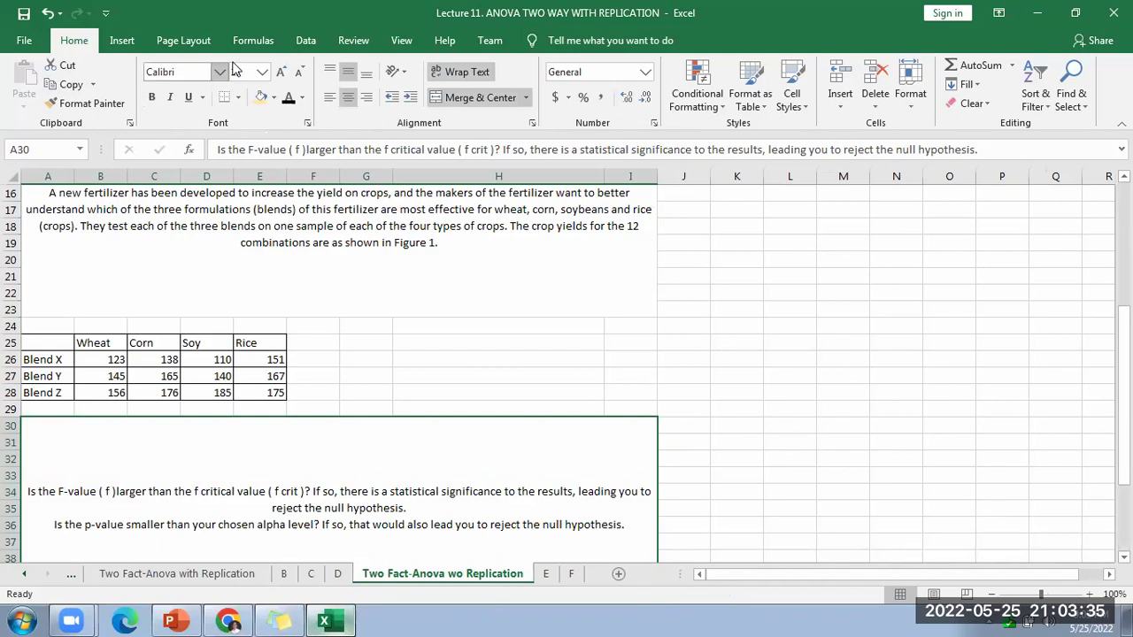
left_click(304, 43)
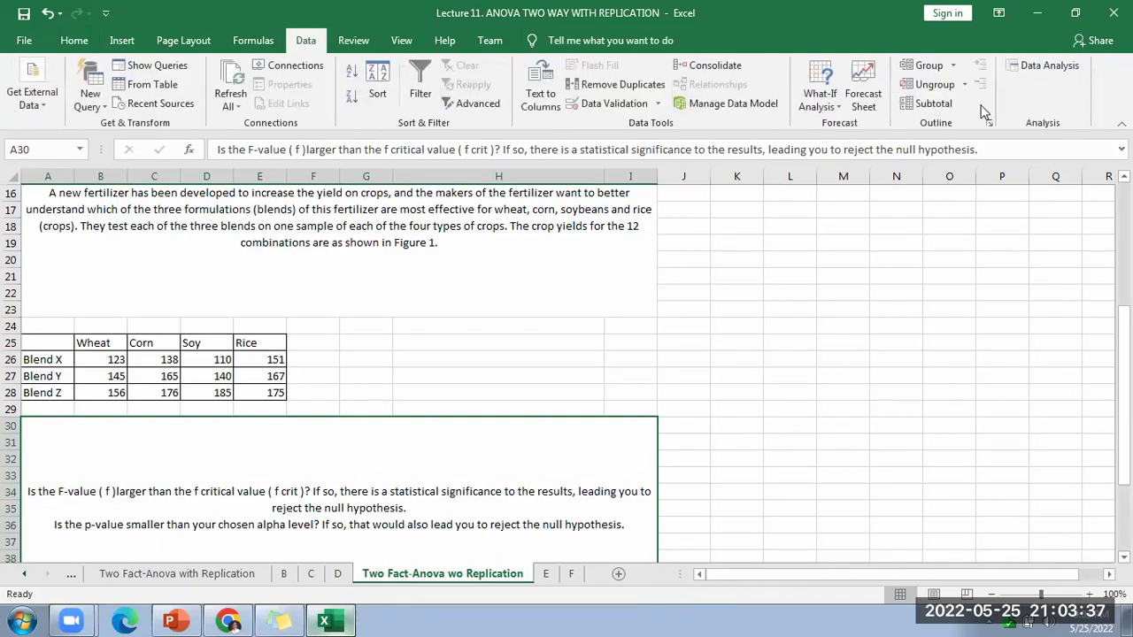
left_click(1045, 66)
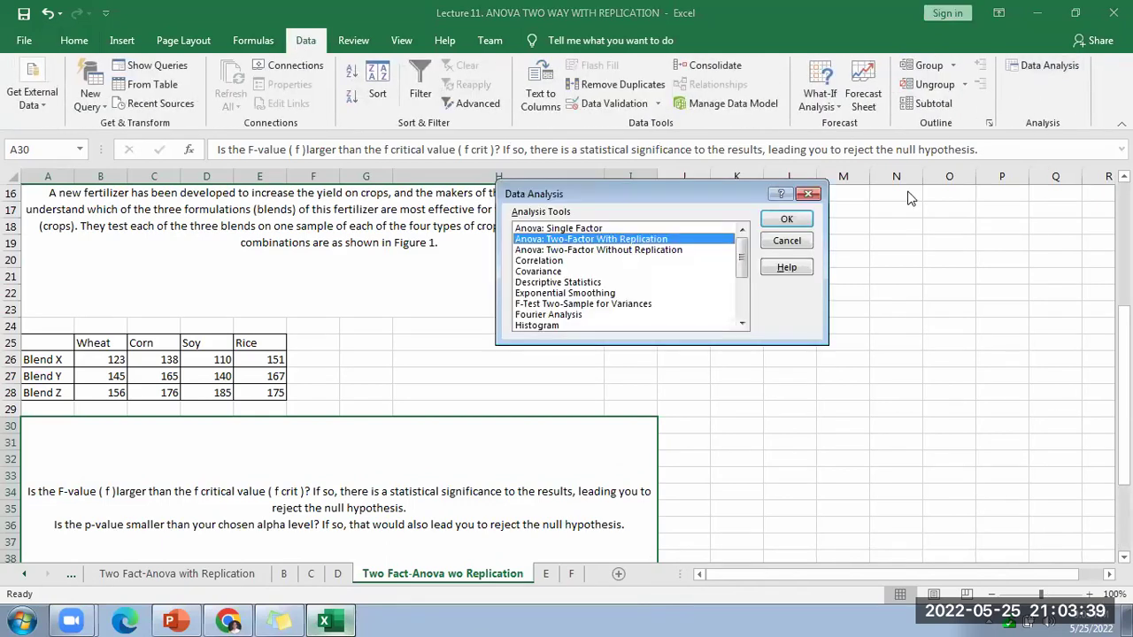
left_click(645, 251)
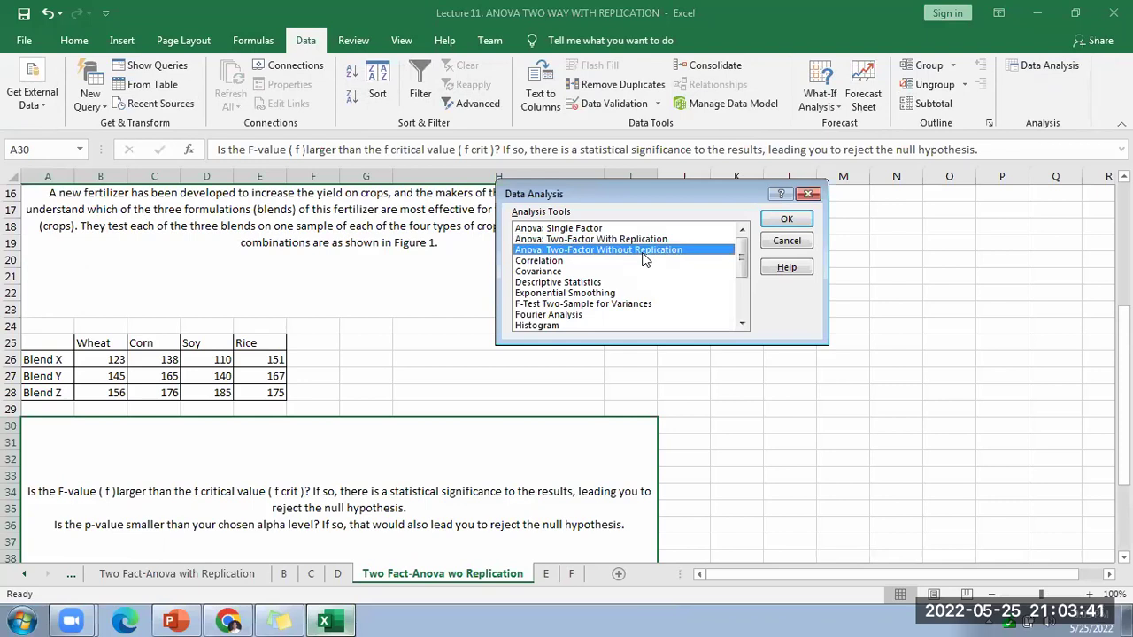
left_click(787, 220)
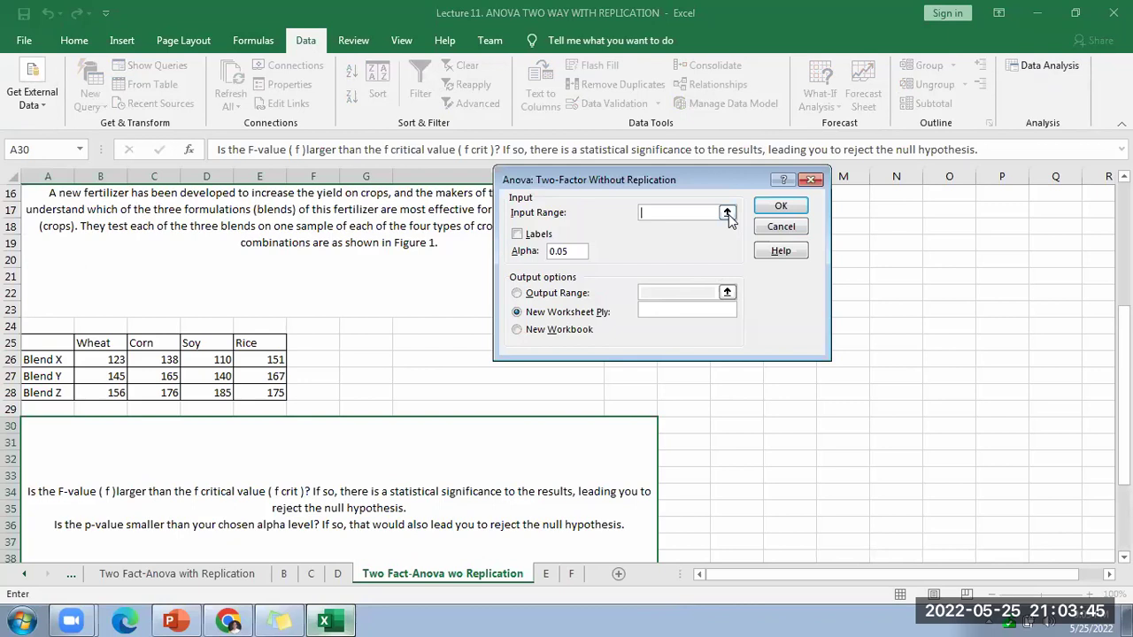
left_click(728, 214)
left_click_drag(40, 339, 256, 394)
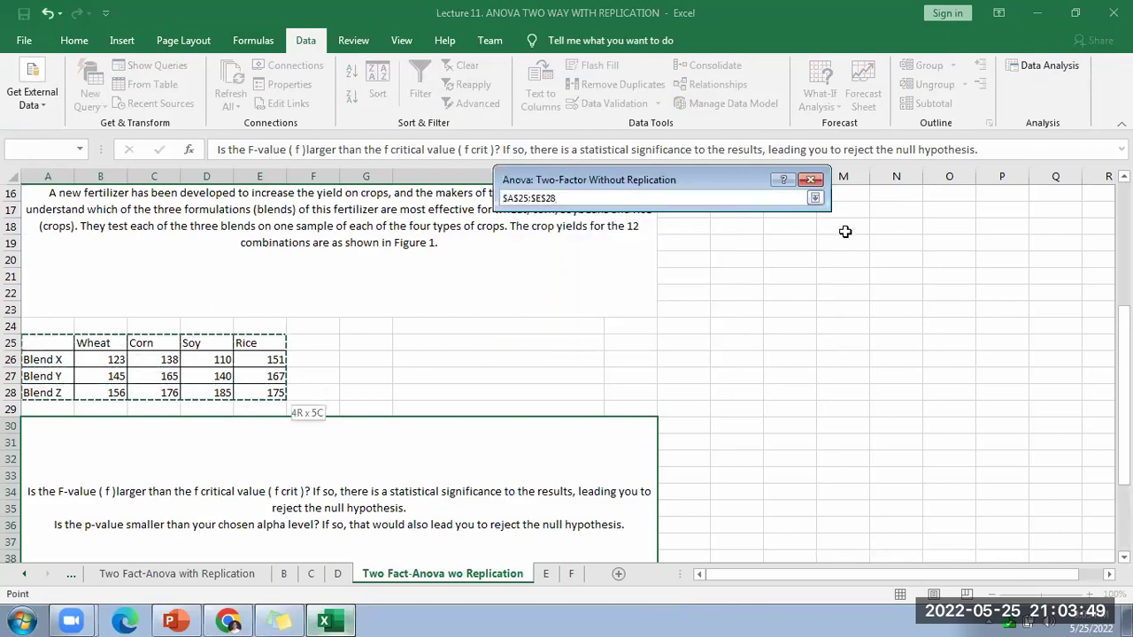
left_click(815, 201)
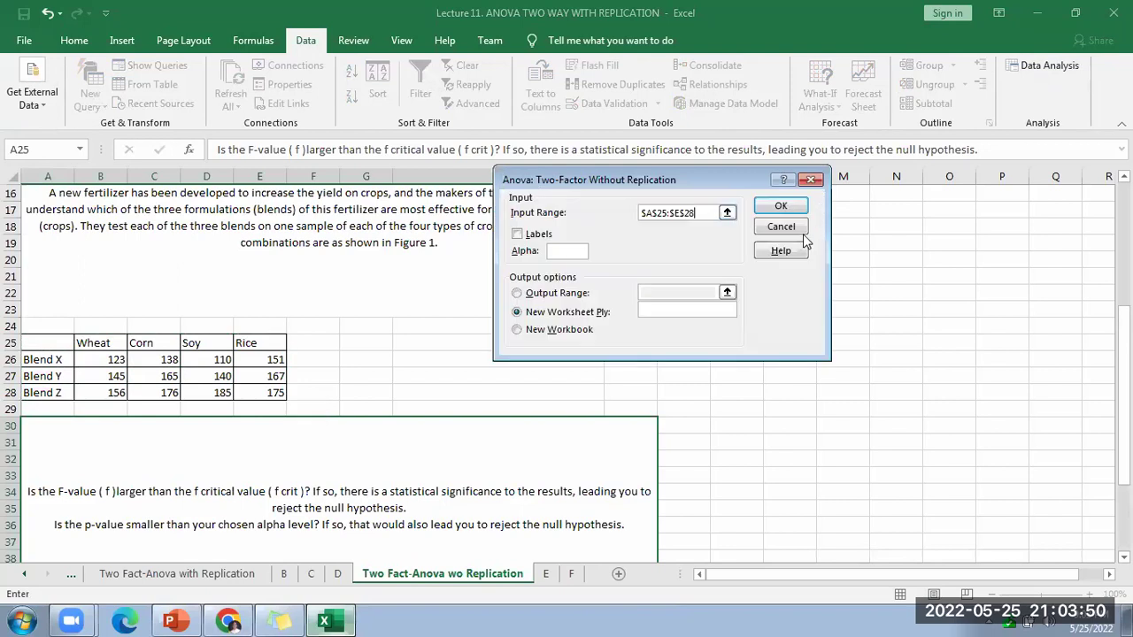
left_click(519, 234)
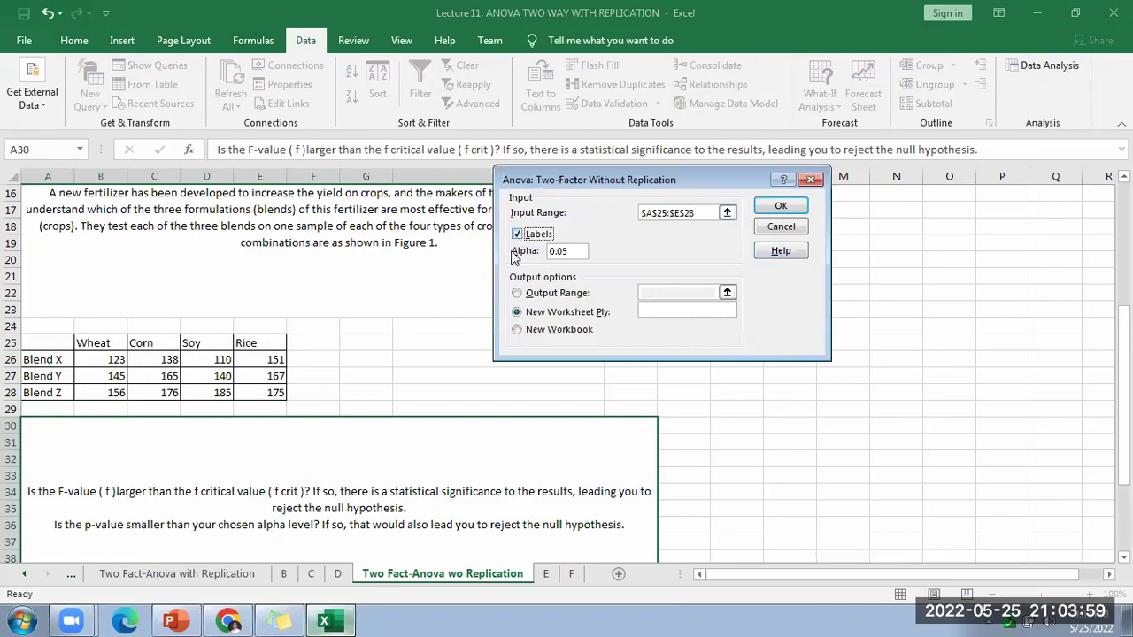
Step: Set the ANOVA output range to L27 on the same sheet and run the analysis
key("Return")
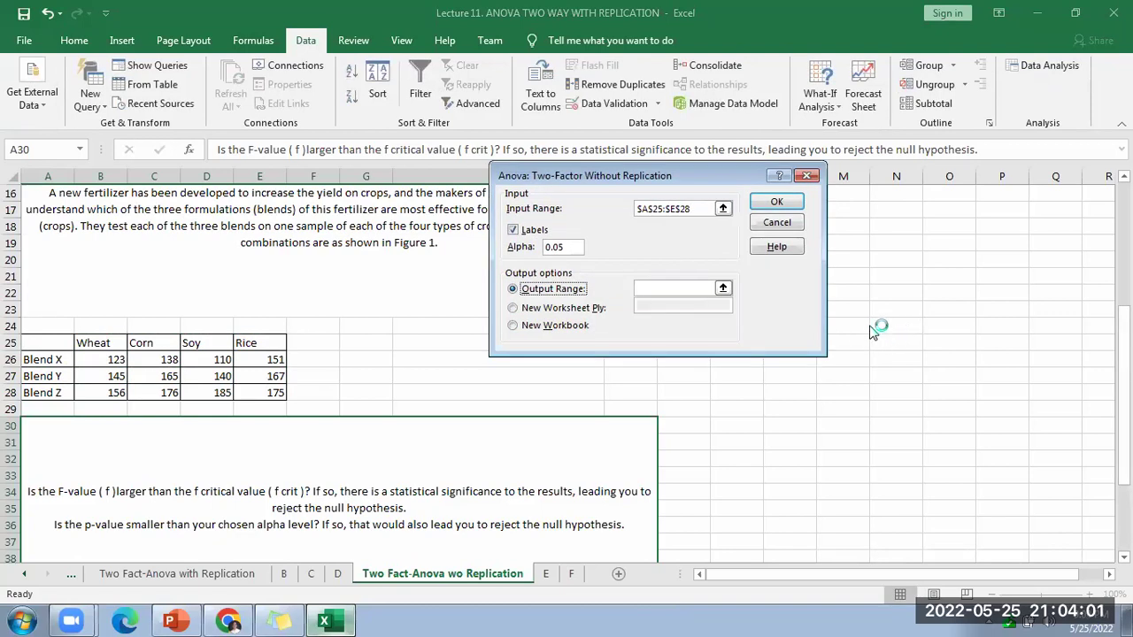
left_click(723, 288)
left_click(806, 377)
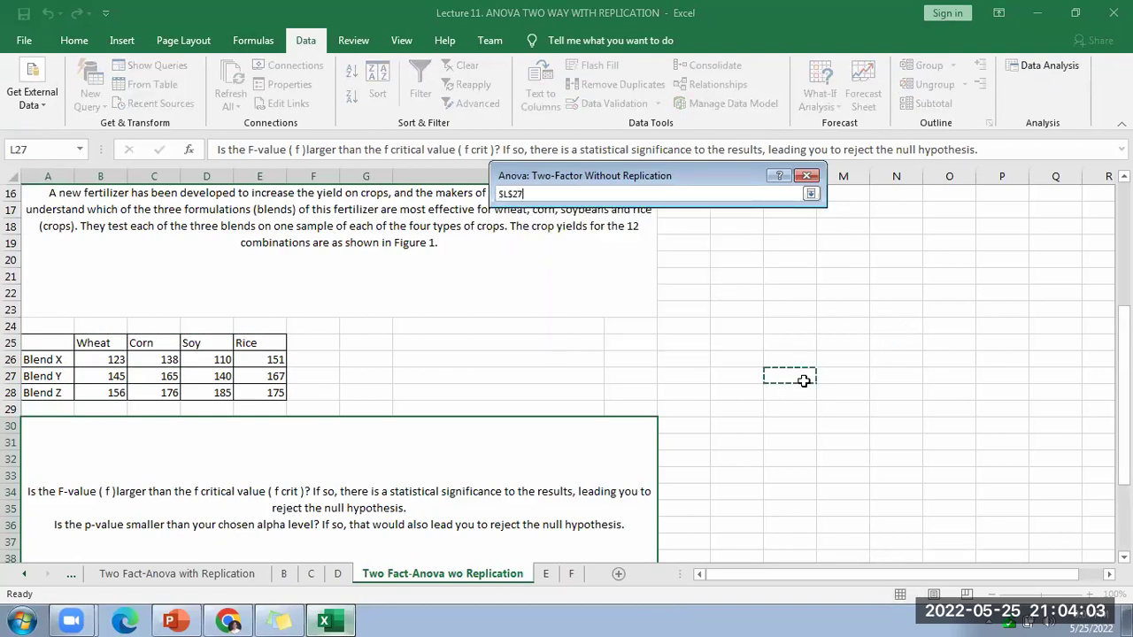
key("Return")
left_click(777, 210)
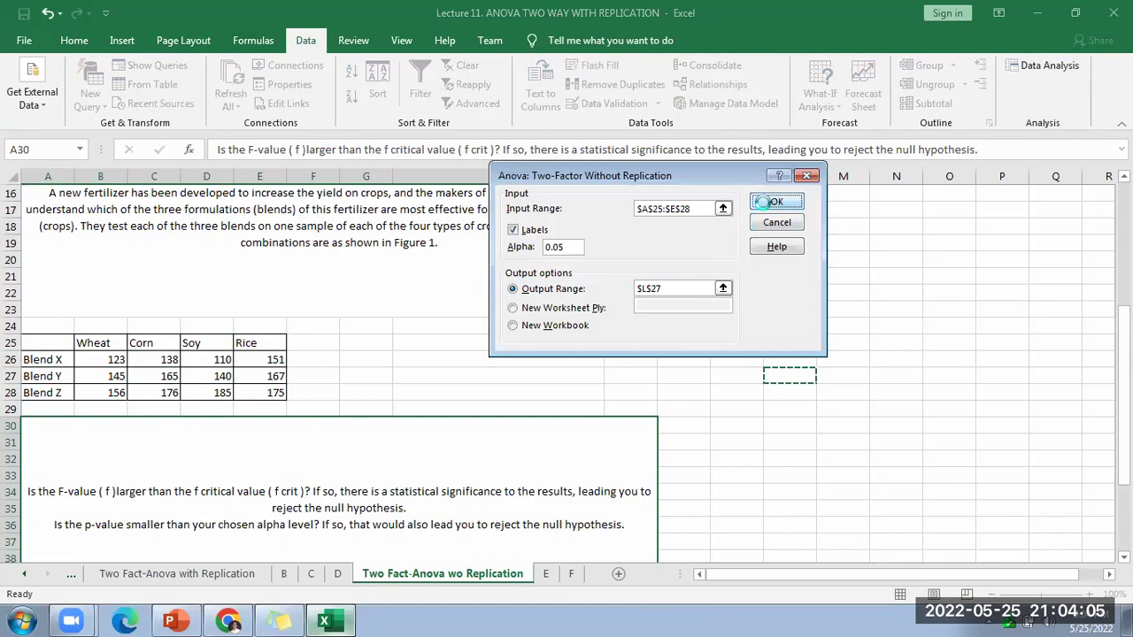
Step: Widen column L to fit the source names and bring the complete ANOVA table into view
scroll(832, 406, "right", 1)
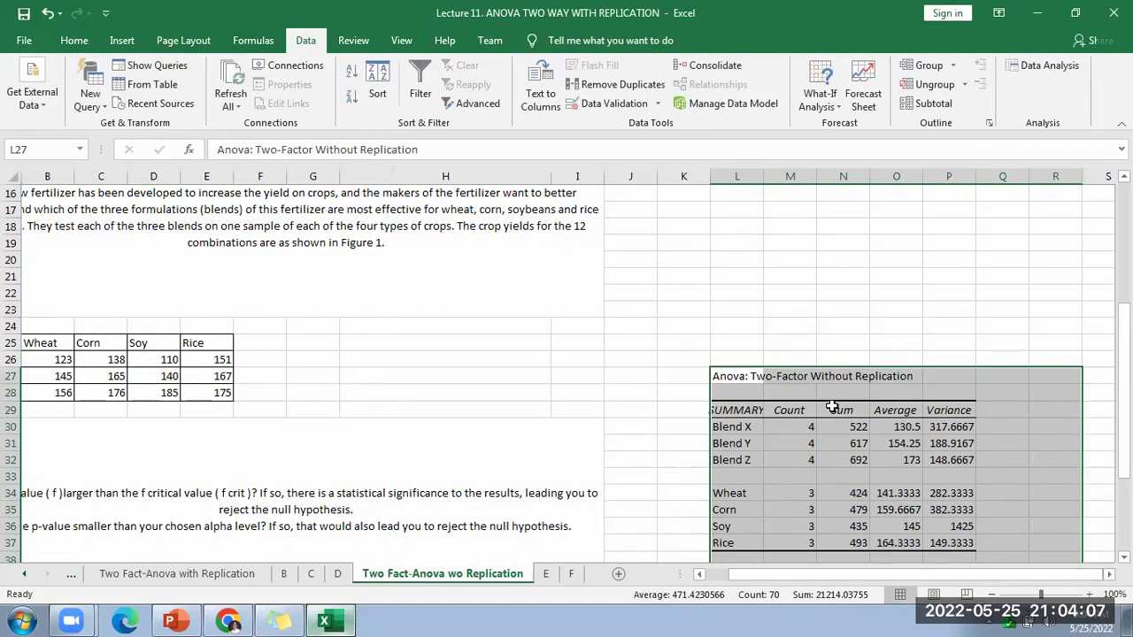
double_click(763, 176)
scroll(1026, 429, "down", 6)
scroll(1023, 469, "down", 2)
scroll(1016, 514, "up", 2)
scroll(974, 532, "right", 3)
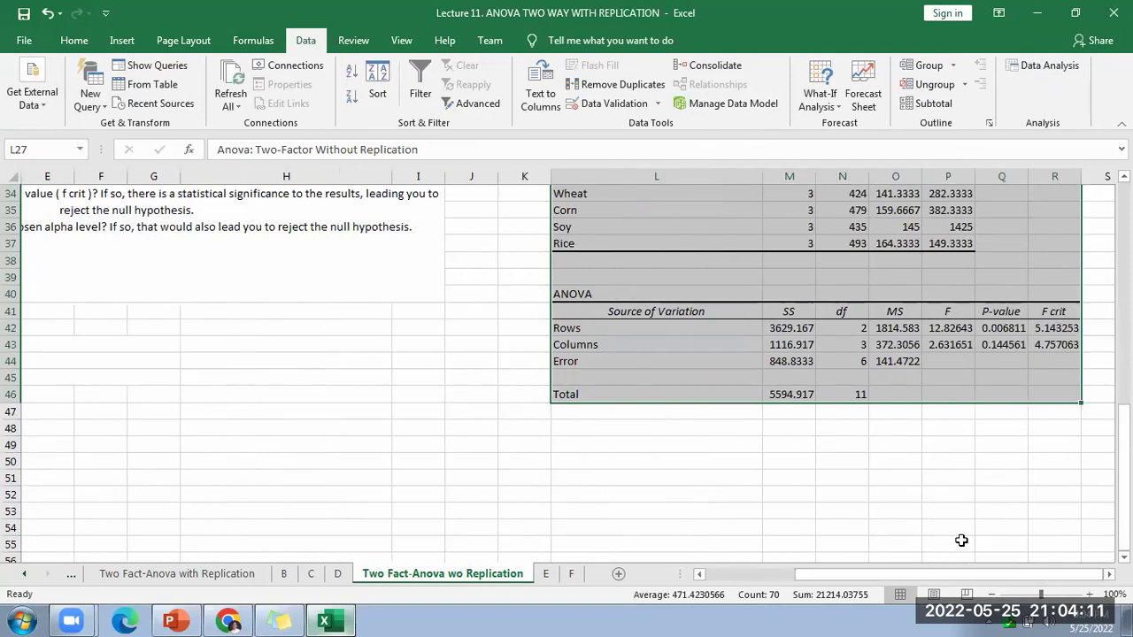
left_click(872, 573)
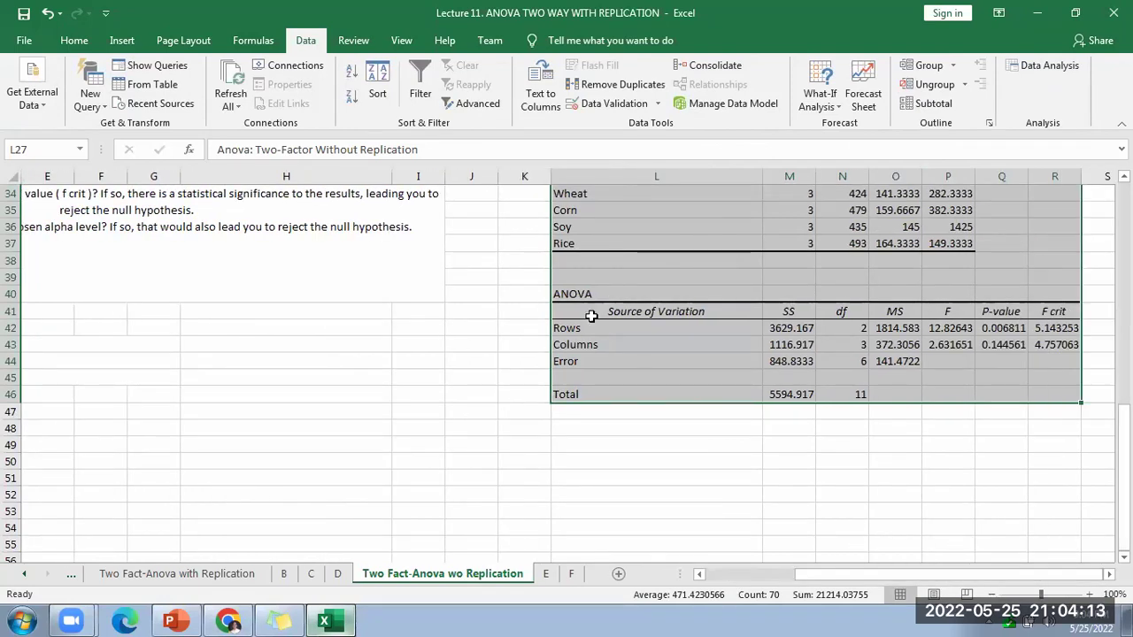
Step: Examine the Rows, Columns and Error entries of the ANOVA table in L42:R45
left_click_drag(584, 329, 584, 361)
left_click_drag(808, 328, 1058, 381)
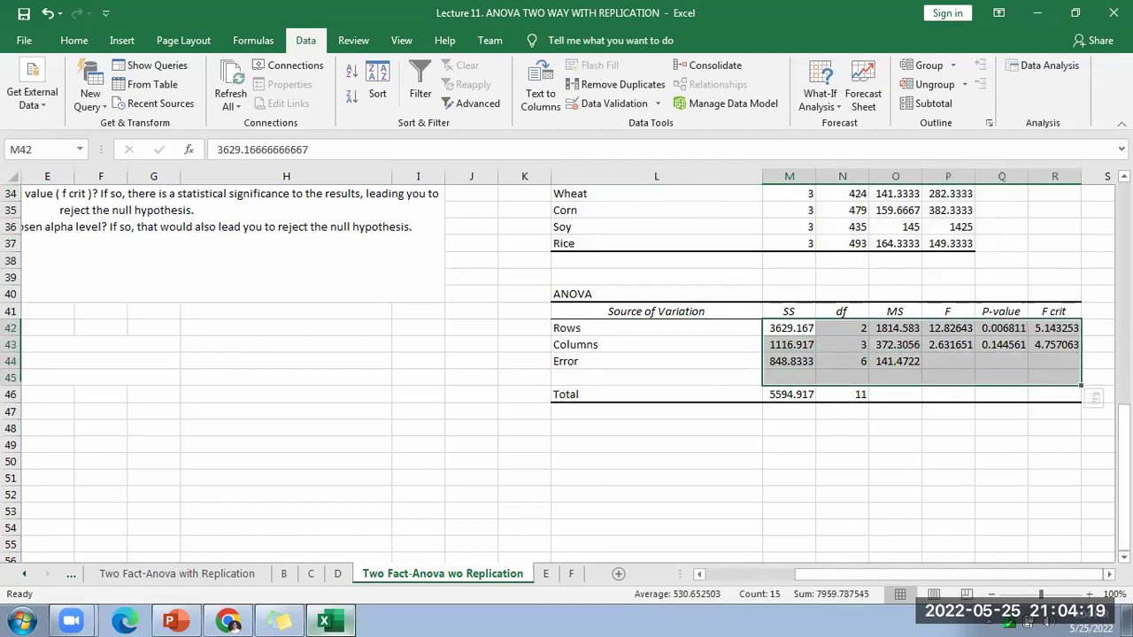
scroll(694, 474, "right", 5)
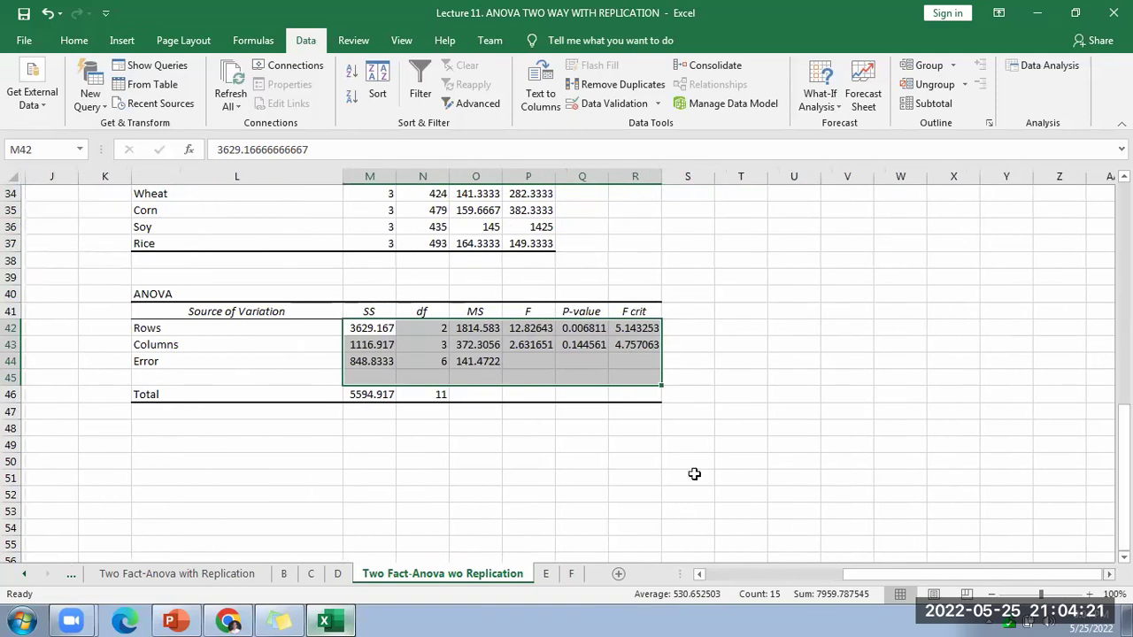
left_click(694, 475)
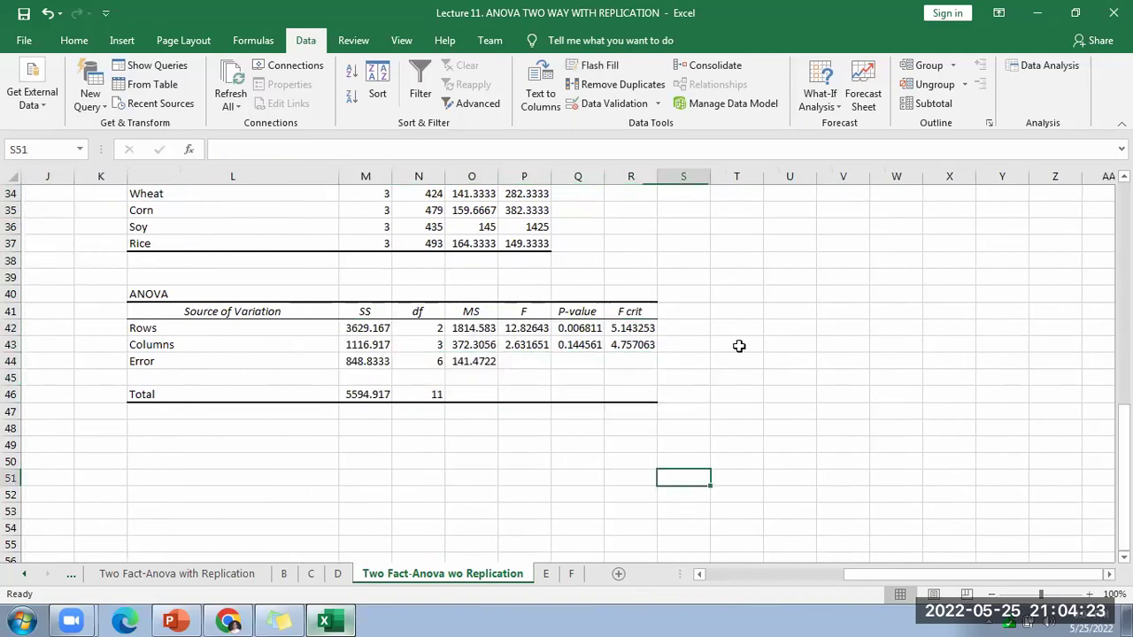
Step: Copy the F header and its two values from P41:P43 to N50 below the ANOVA table
left_click_drag(498, 312, 524, 345)
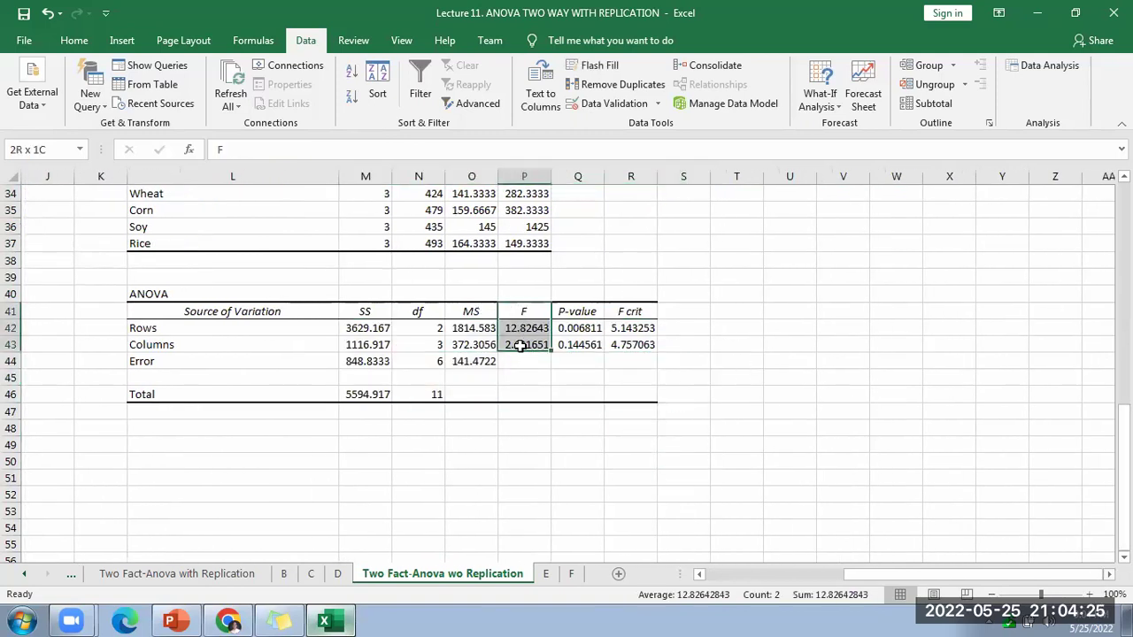
key("ctrl+c")
left_click(409, 456)
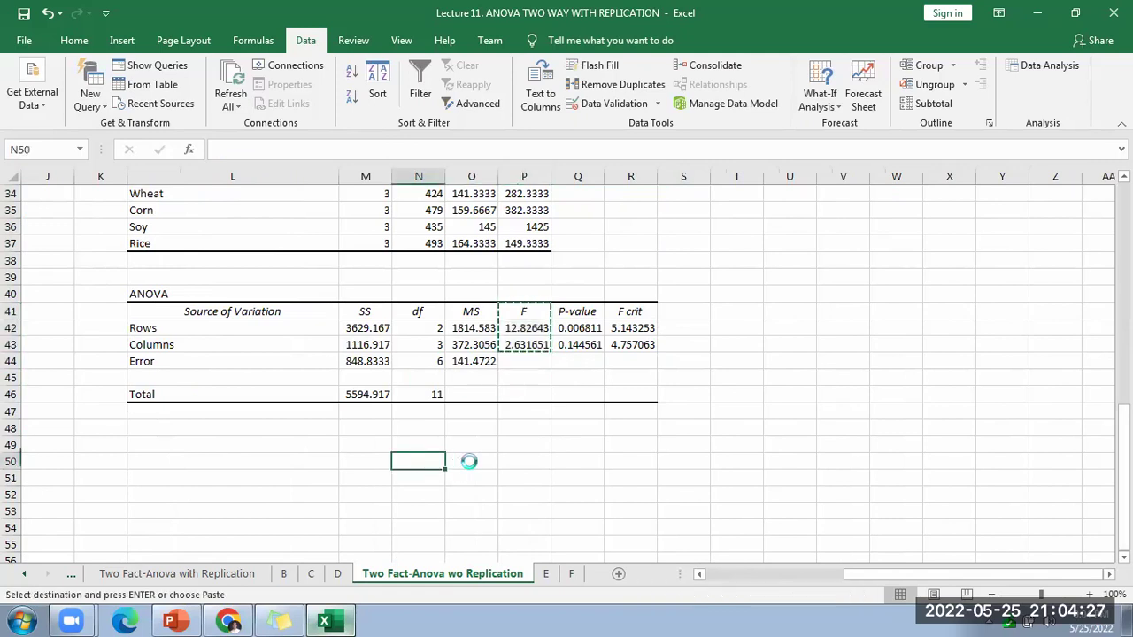
key("ctrl+v")
Step: Try to copy the F crit column R41:R43 beside the copied F values at O50, and undo the mistaken pastes
left_click_drag(636, 311, 633, 345)
key("ctrl+v")
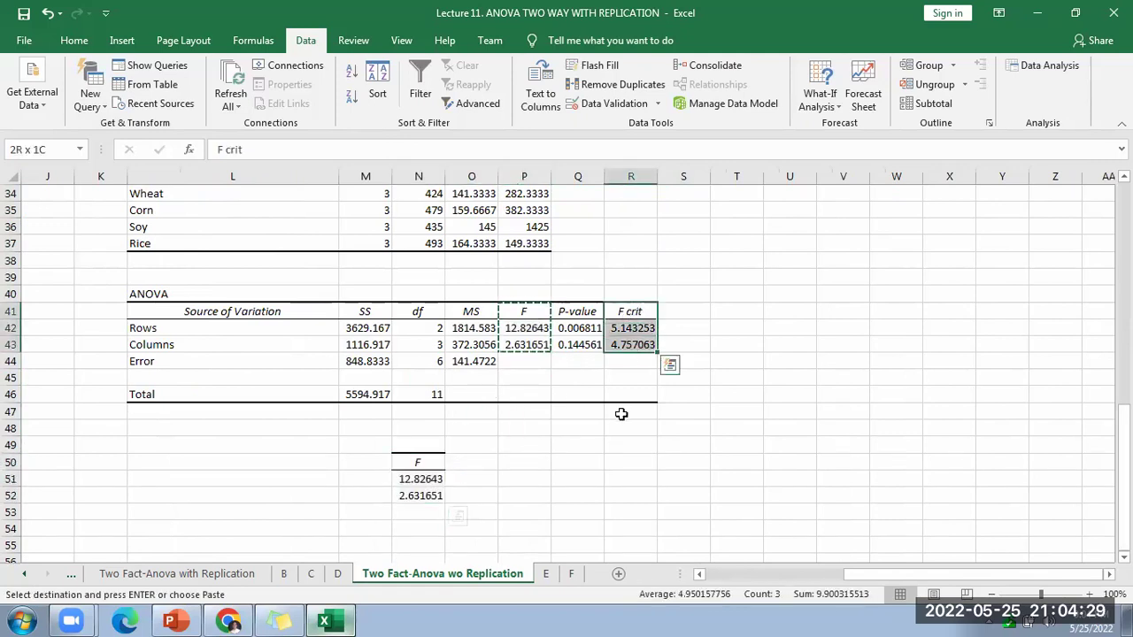
left_click(466, 456)
key("ctrl+v")
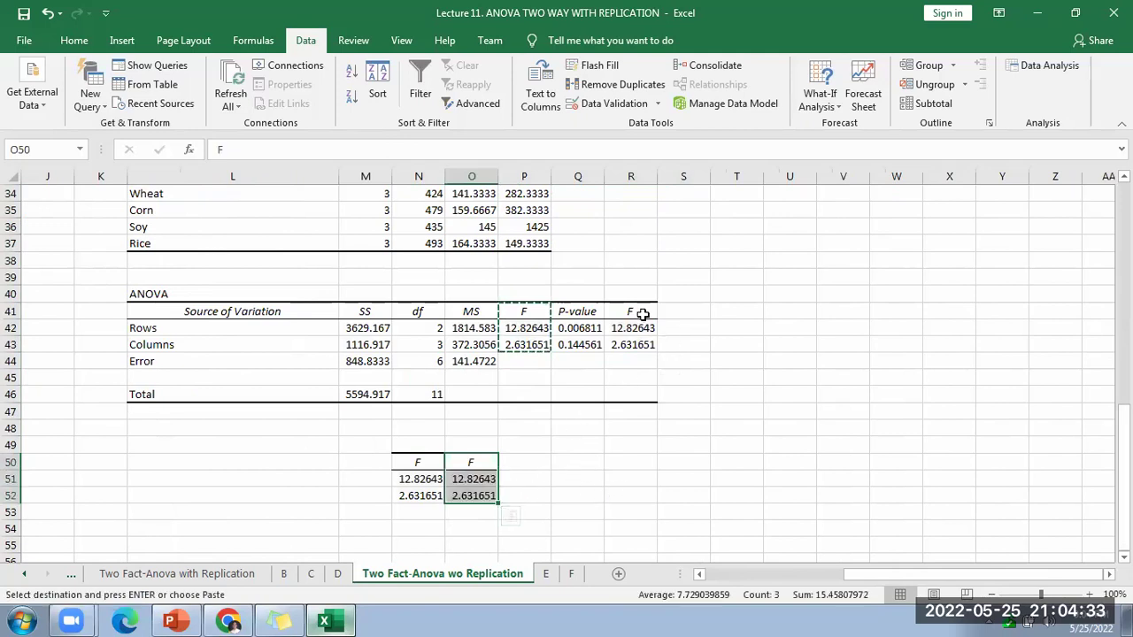
key("Delete")
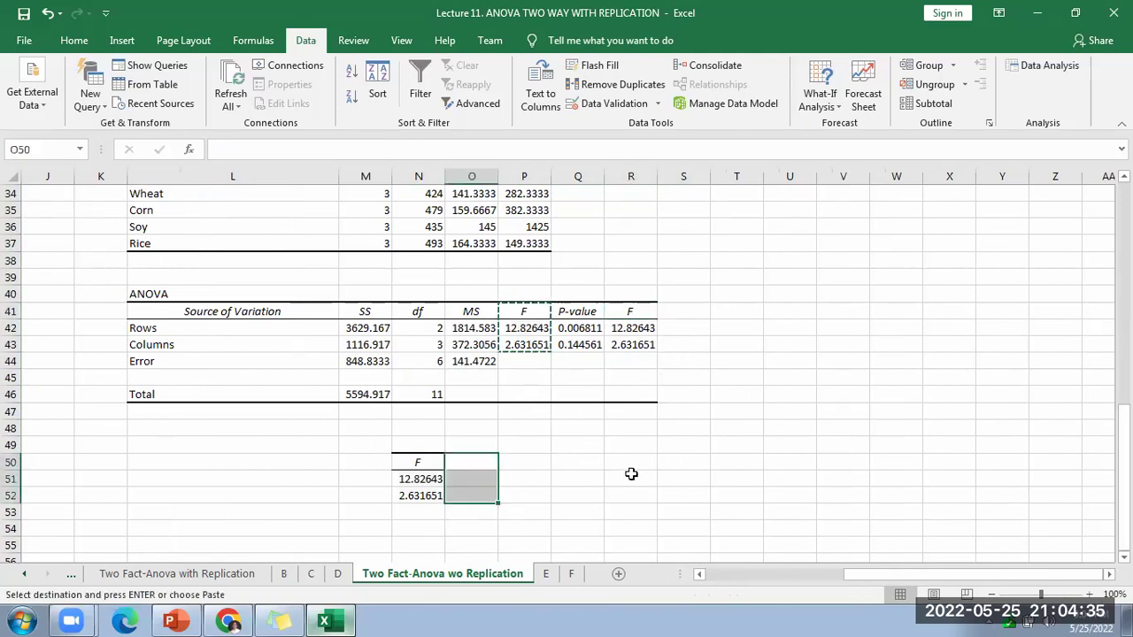
key("ctrl+z")
left_click(627, 477)
key("Right")
key("Right")
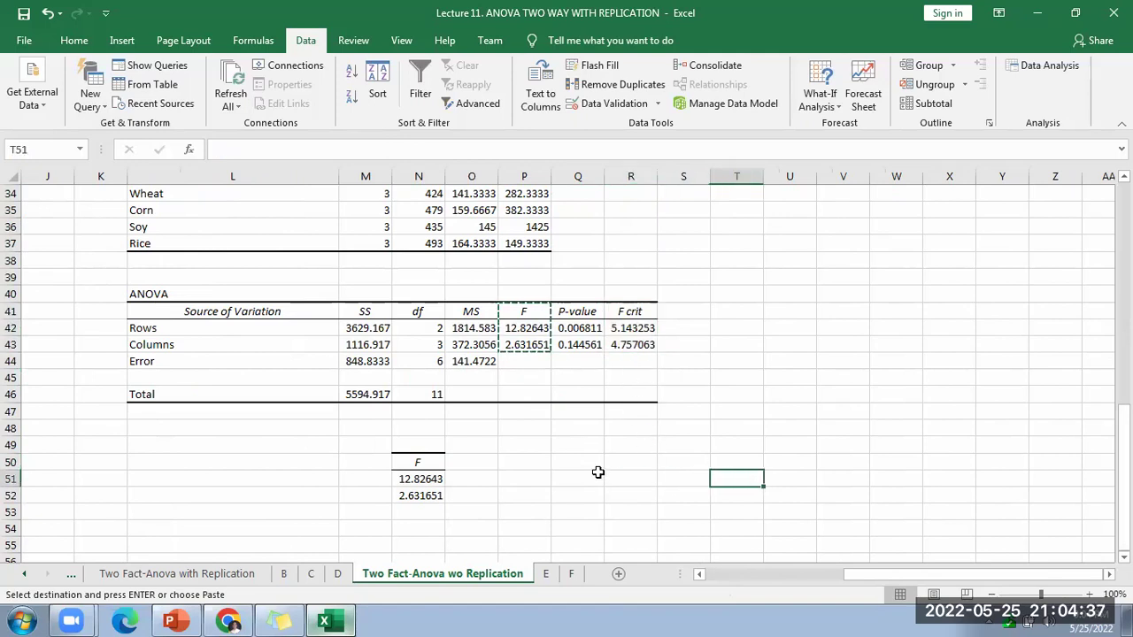
Step: Undo the paste of the F column at N50 and place the copied F cells P41:P43 at N49 instead
key("ctrl+z")
left_click(741, 409)
left_click_drag(525, 312, 525, 344)
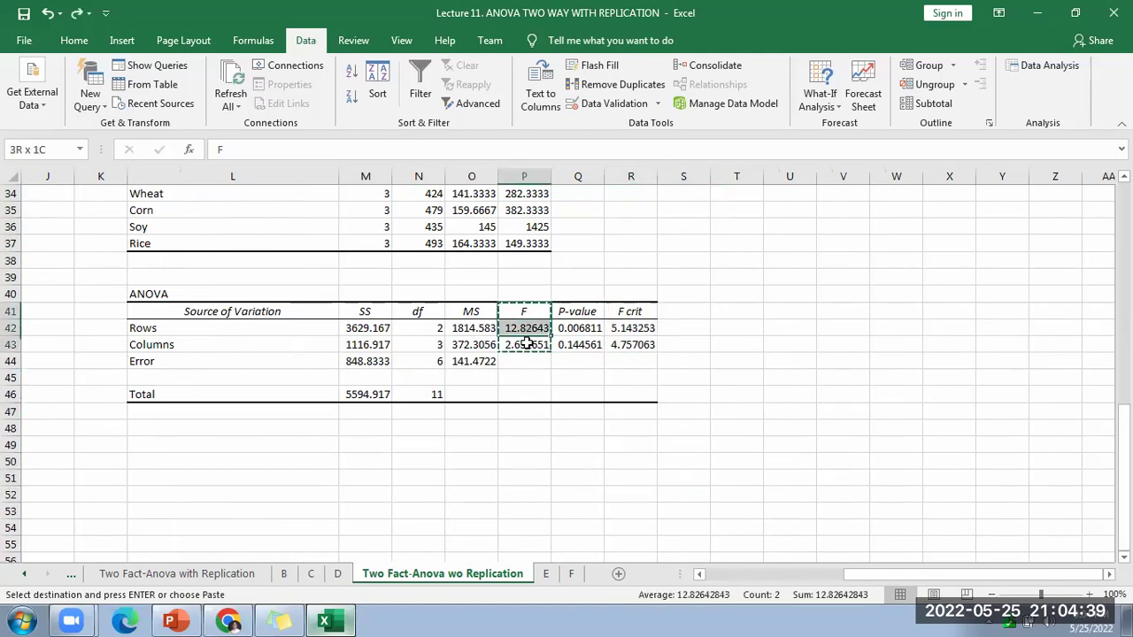
left_click(409, 446)
key("ctrl+v")
Step: Copy the F crit header and its two values from R41:R43 to P49, undoing the mistaken paste over the ANOVA table
left_click(588, 471)
key("Right")
left_click_drag(637, 311, 634, 345)
key("ctrl+v")
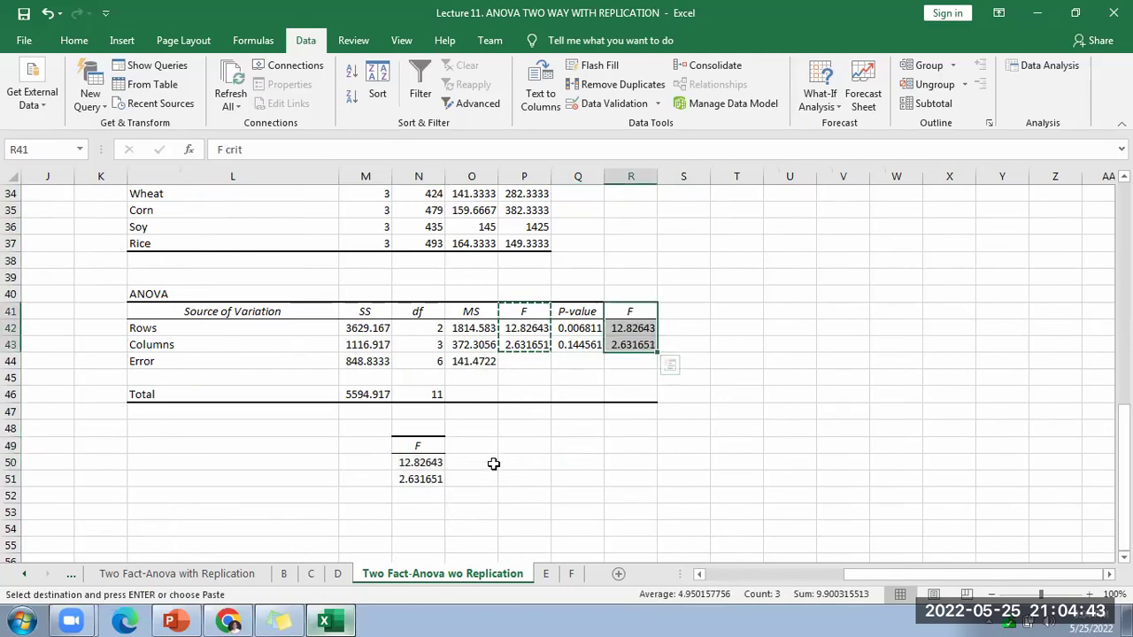
key("ctrl+z")
key("ctrl+c")
left_click(524, 451)
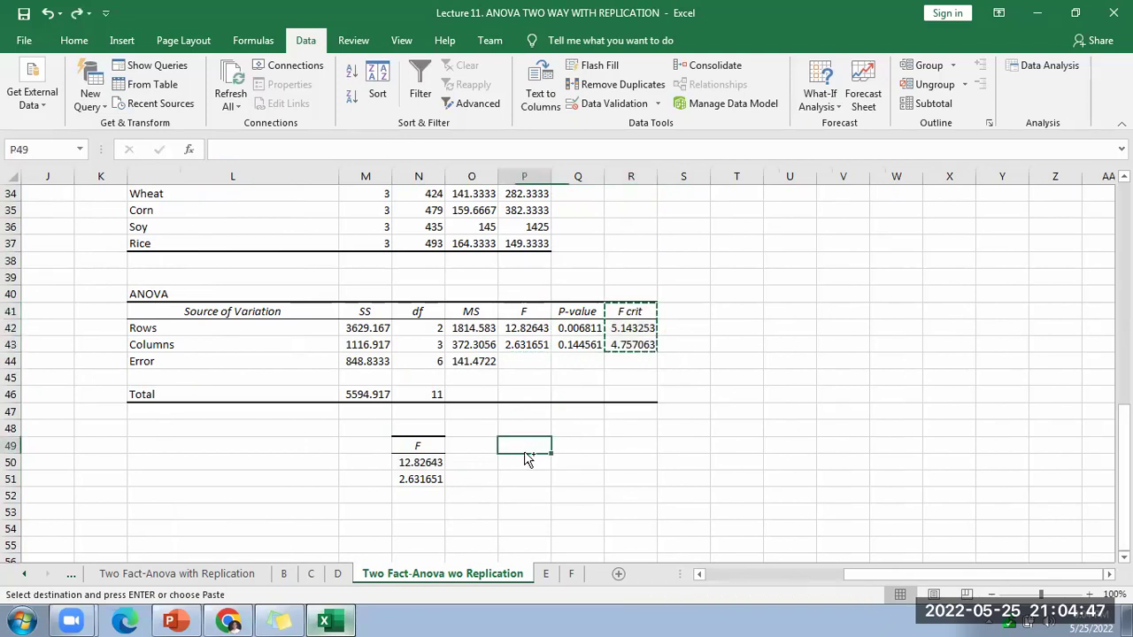
key("ctrl+v")
Step: Copy the P-value header and its two values from Q41:Q43 to N54 below the copied F values
scroll(461, 460, "down", 1)
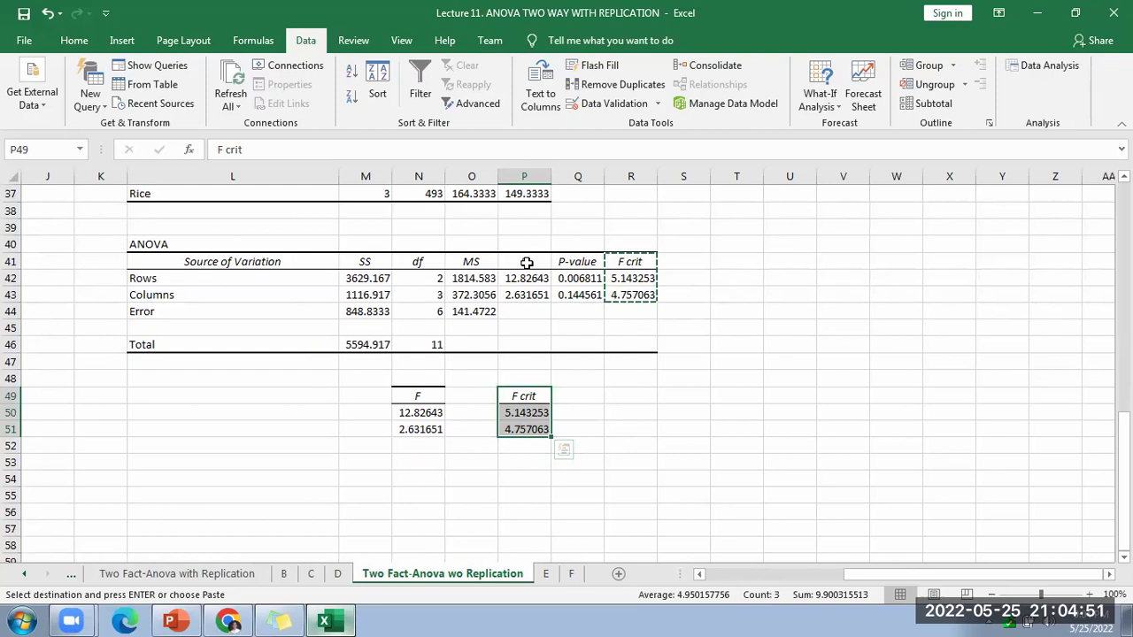
left_click_drag(580, 262, 577, 295)
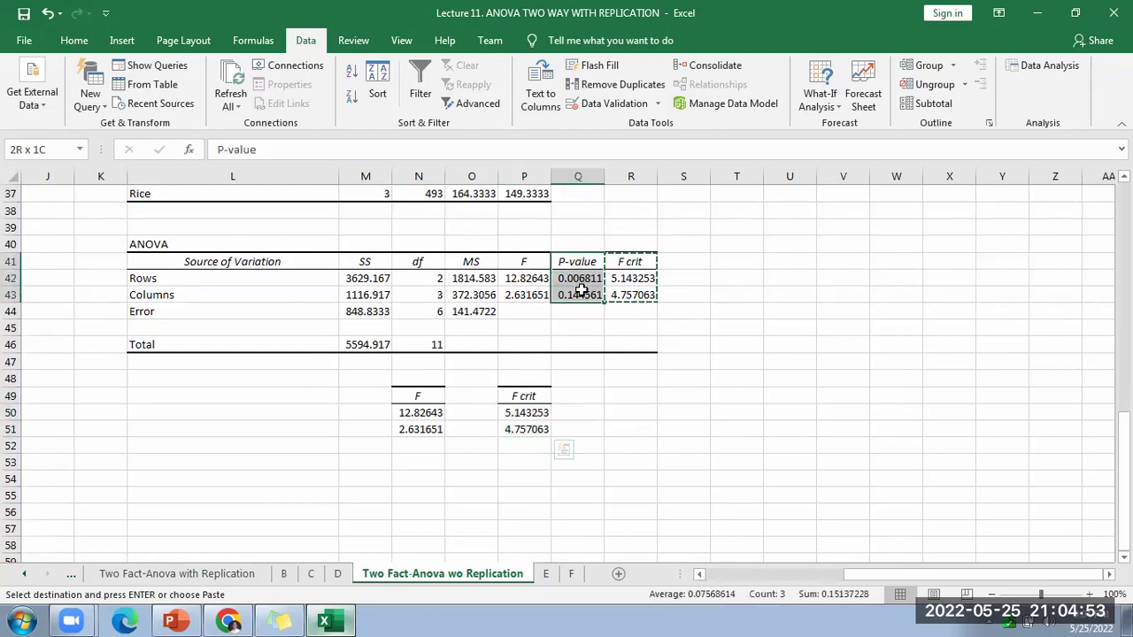
key("ctrl+c")
left_click(418, 479)
key("ctrl+v")
Step: Read the decision-rule note in A30 on F versus F crit and p-value versus alpha, and check it against the copied values
scroll(398, 413, "left", 5)
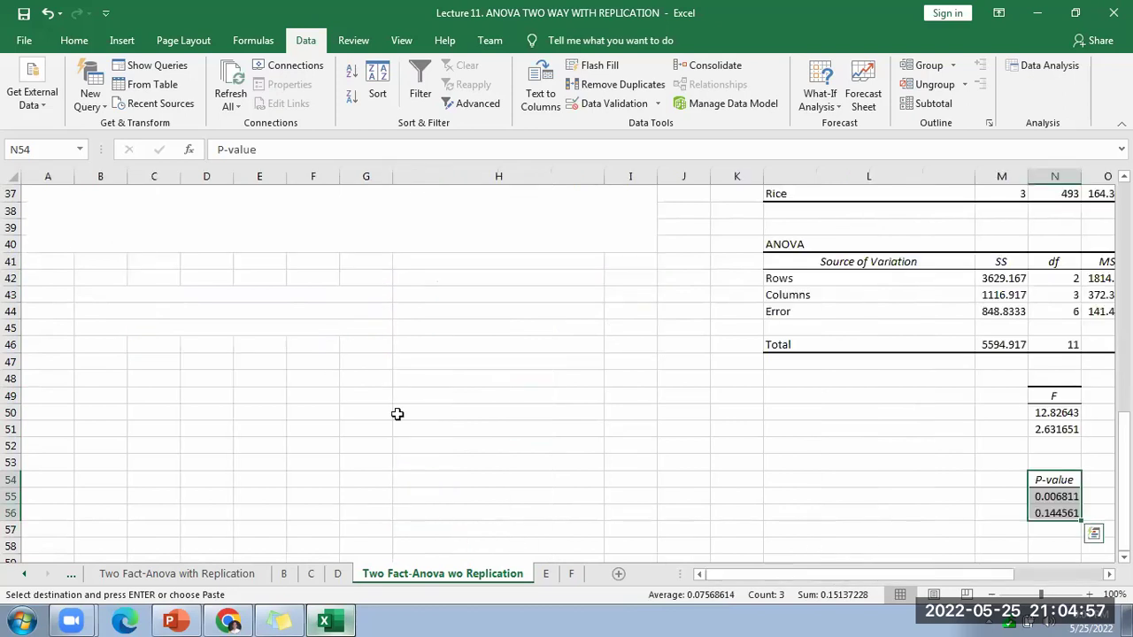
scroll(141, 372, "up", 3)
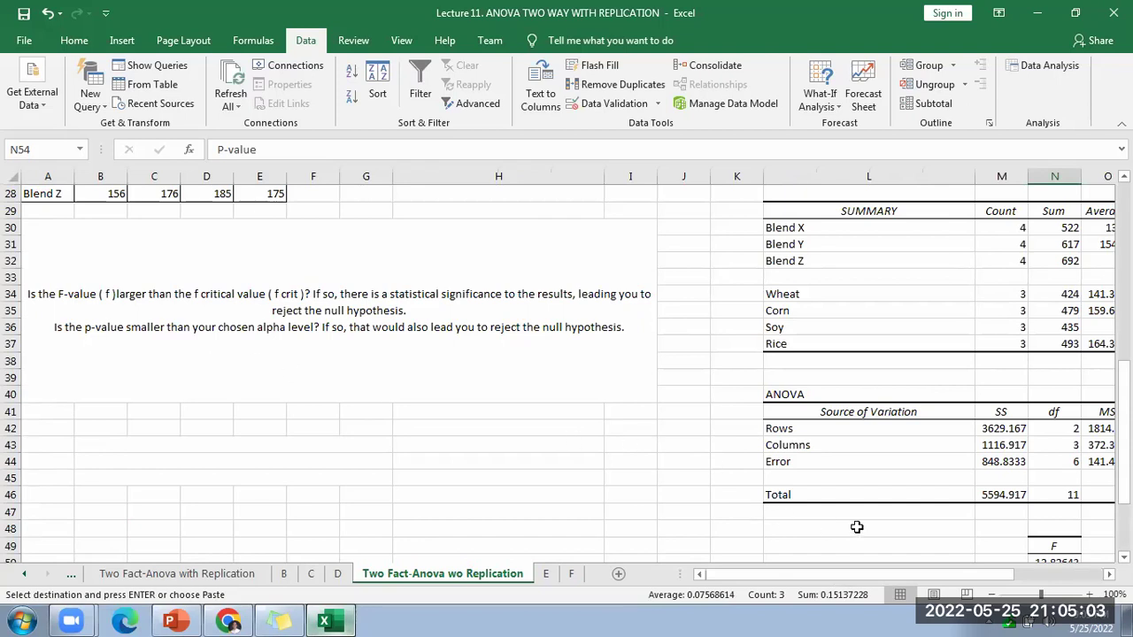
left_click_drag(921, 577, 944, 577)
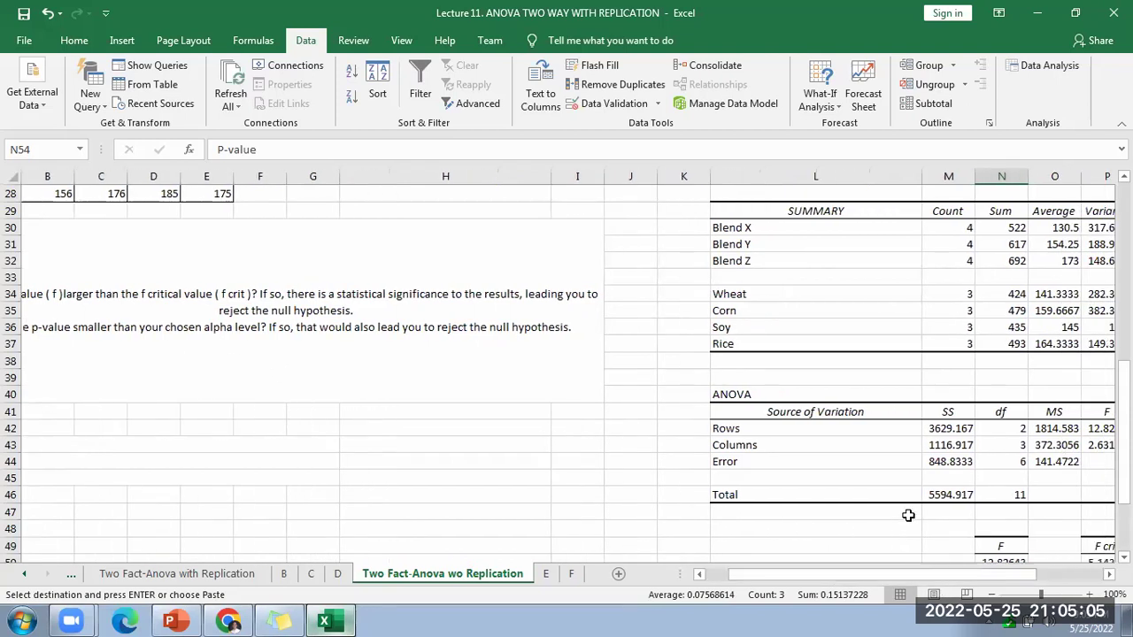
scroll(908, 515, "down", 3)
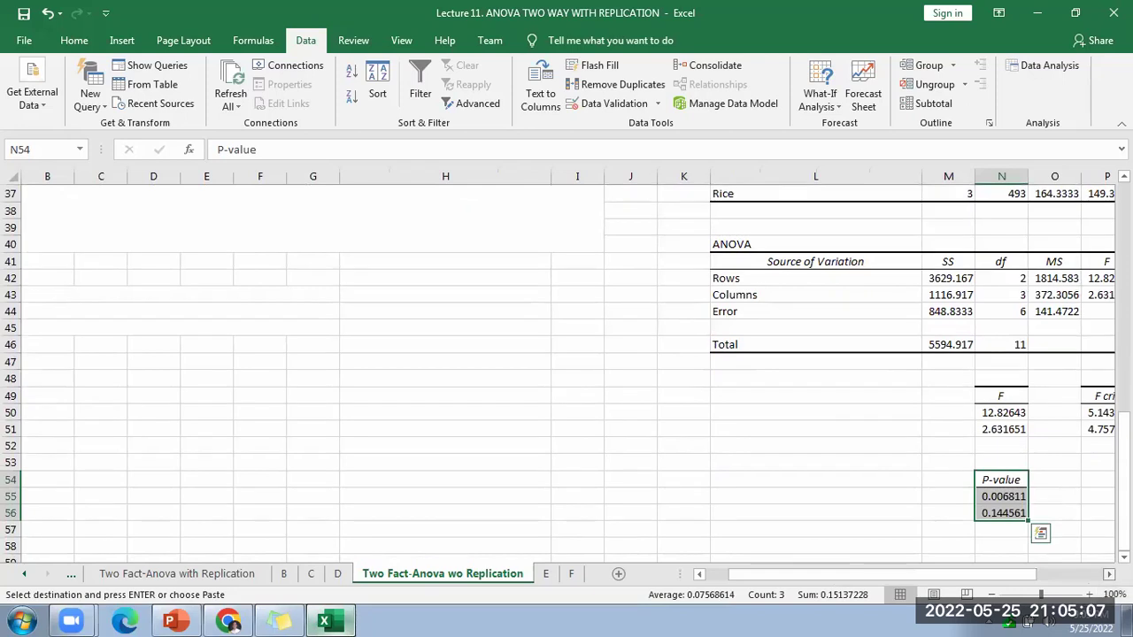
scroll(913, 505, "right", 2)
left_click_drag(804, 577, 735, 577)
scroll(158, 293, "up", 2)
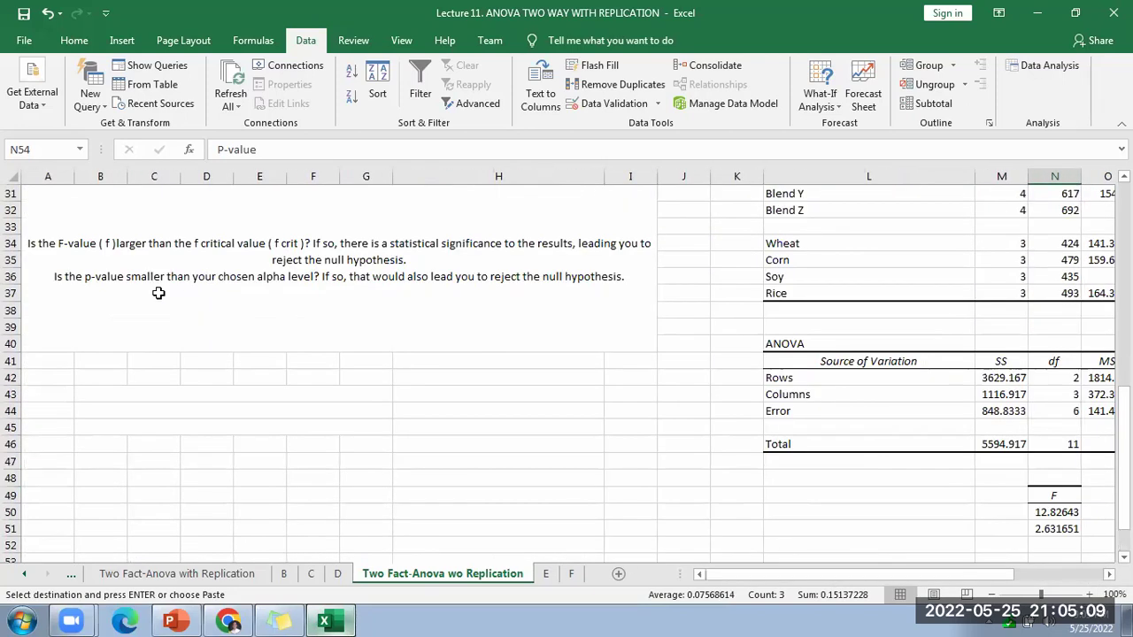
scroll(1031, 496, "down", 2)
scroll(983, 547, "up", 2)
scroll(965, 551, "down", 3)
left_click_drag(978, 575, 1009, 575)
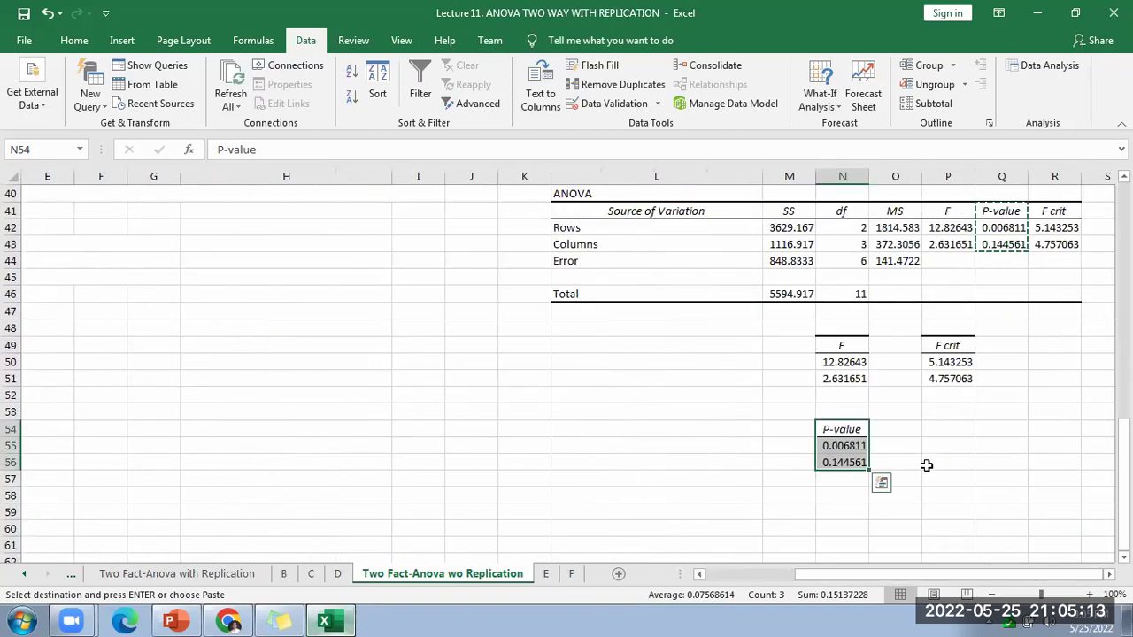
Step: Enter the header P in P54 and the alpha level 0.05 in both P55 and P56
left_click(903, 451)
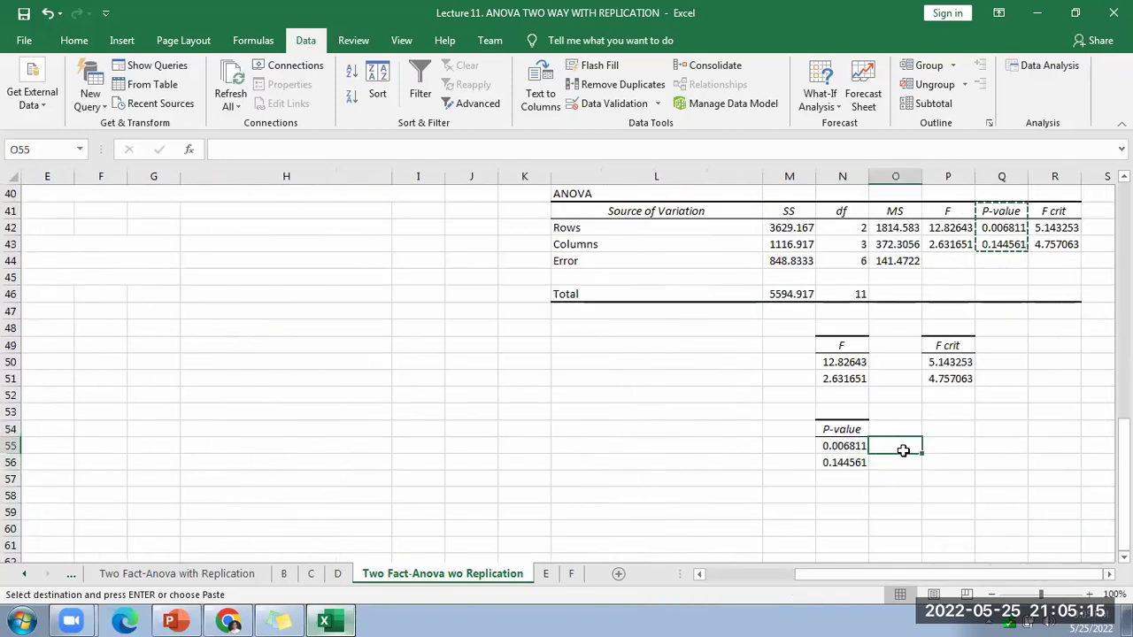
left_click(938, 433)
type("P")
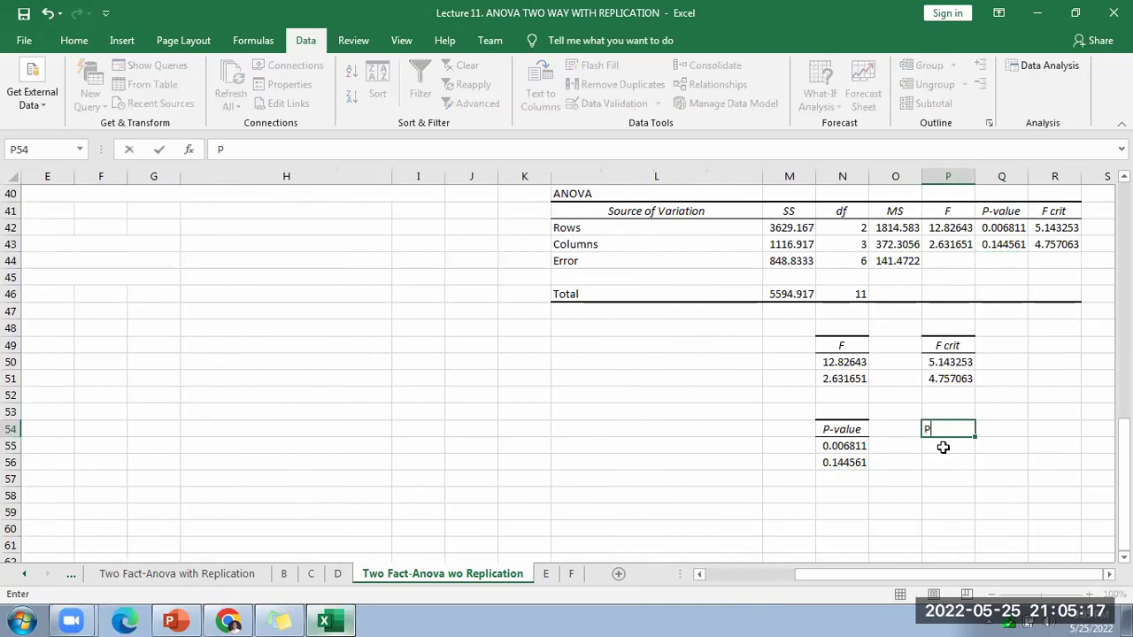
left_click(944, 448)
type("0.05")
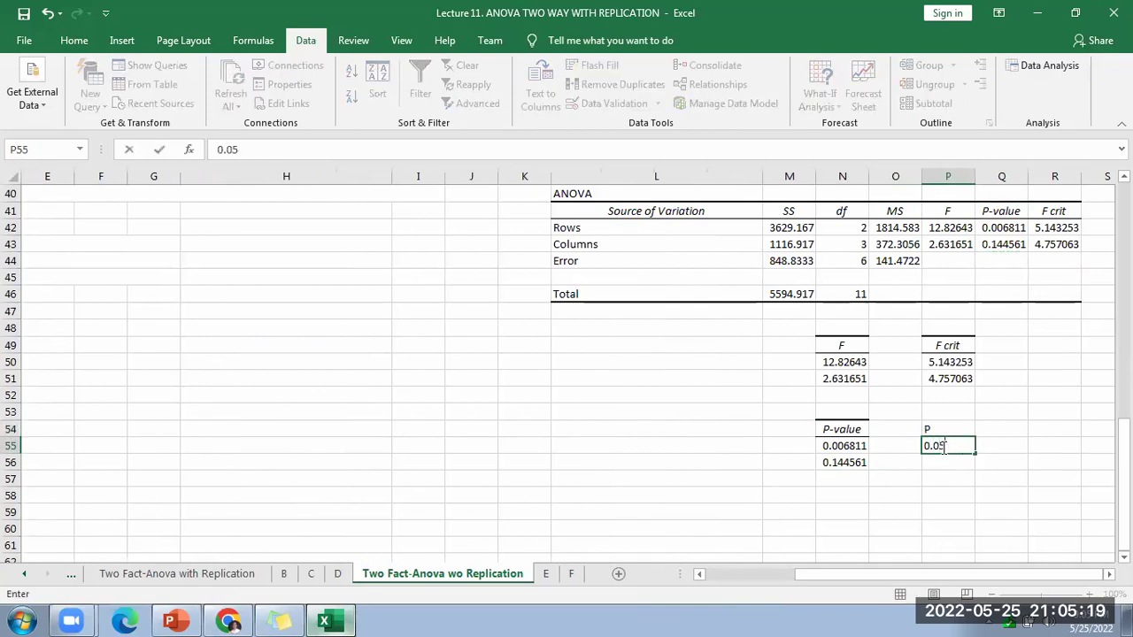
key("Return")
type("0.05")
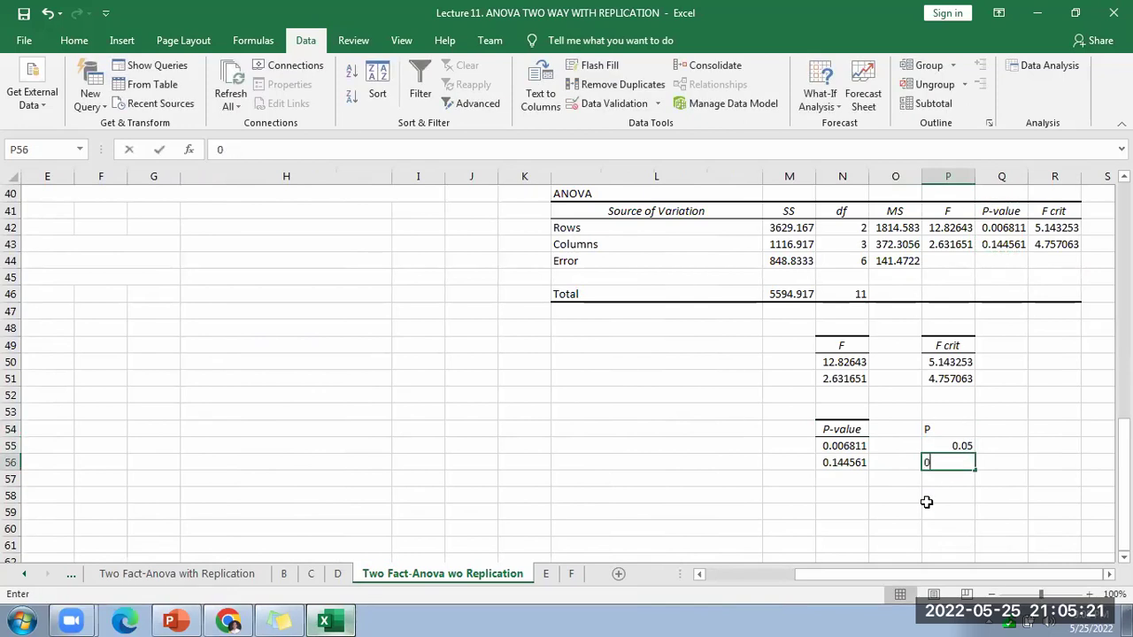
left_click_drag(953, 576, 1045, 591)
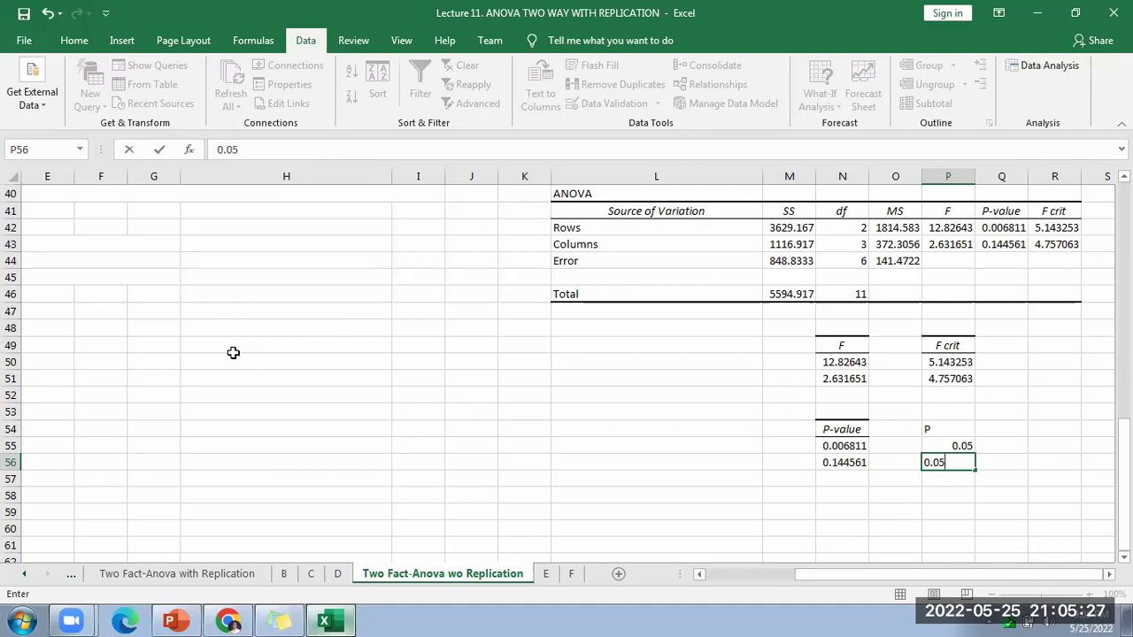
Step: Copy the decision-rule note from the merged cell A30 to W35, beside the ANOVA results
scroll(233, 352, "up", 3)
left_click(230, 261)
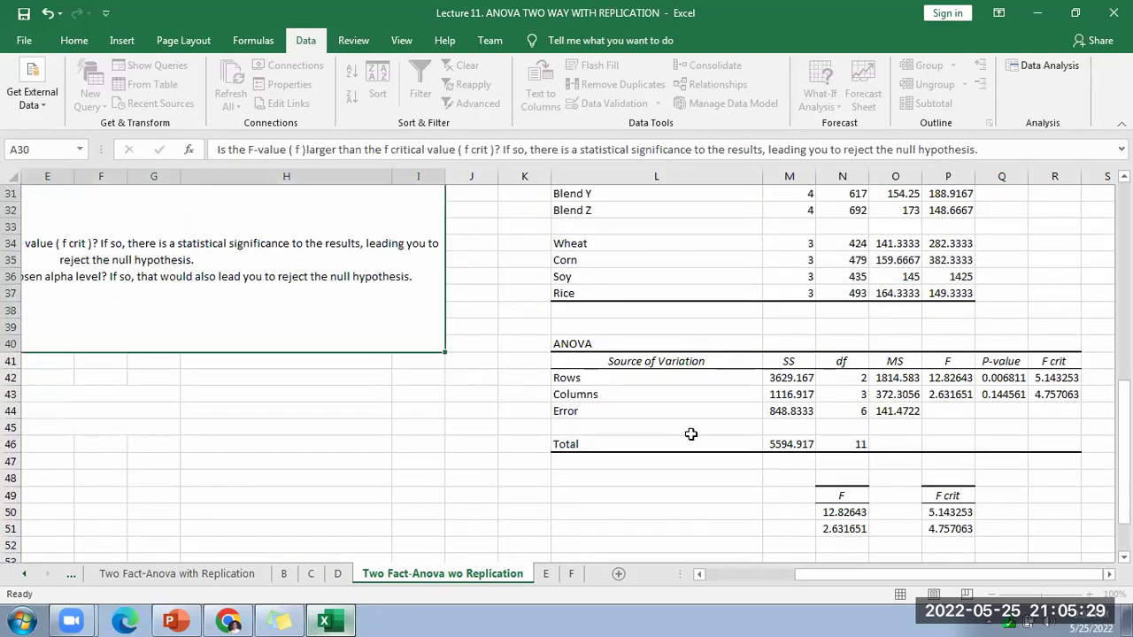
key("ctrl+c")
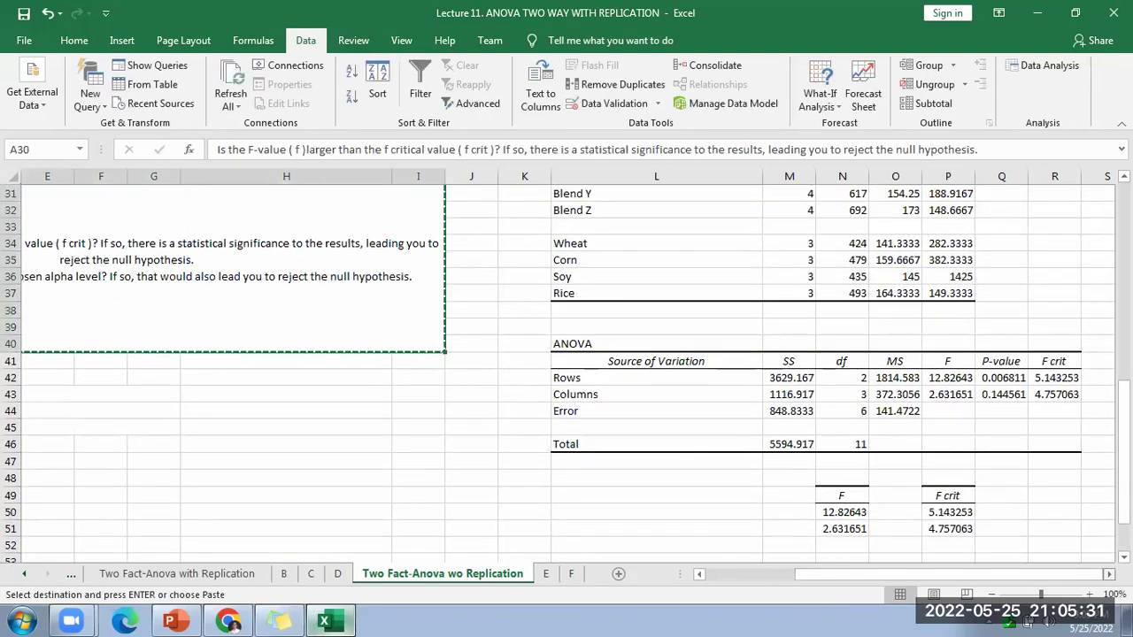
scroll(877, 504, "right", 7)
left_click(802, 255)
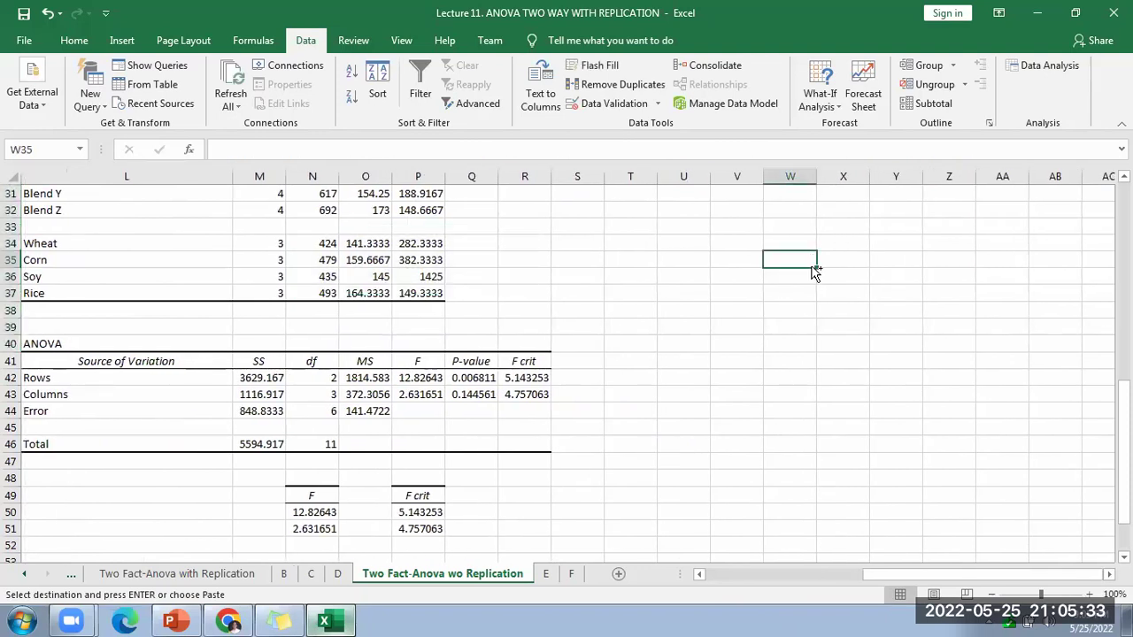
key("ctrl+v")
left_click(736, 461)
left_click_drag(885, 571, 910, 571)
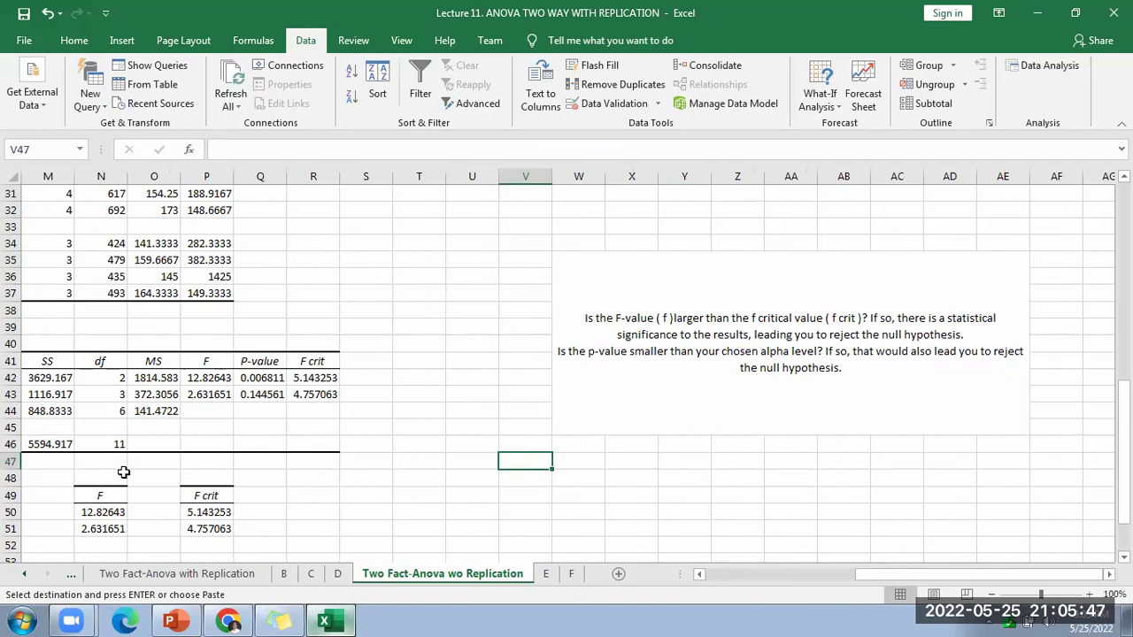
Step: Highlight the first F value in N50 and its F crit value in P50 with a light gold fill
left_click(99, 512)
scroll(101, 472, "down", 1)
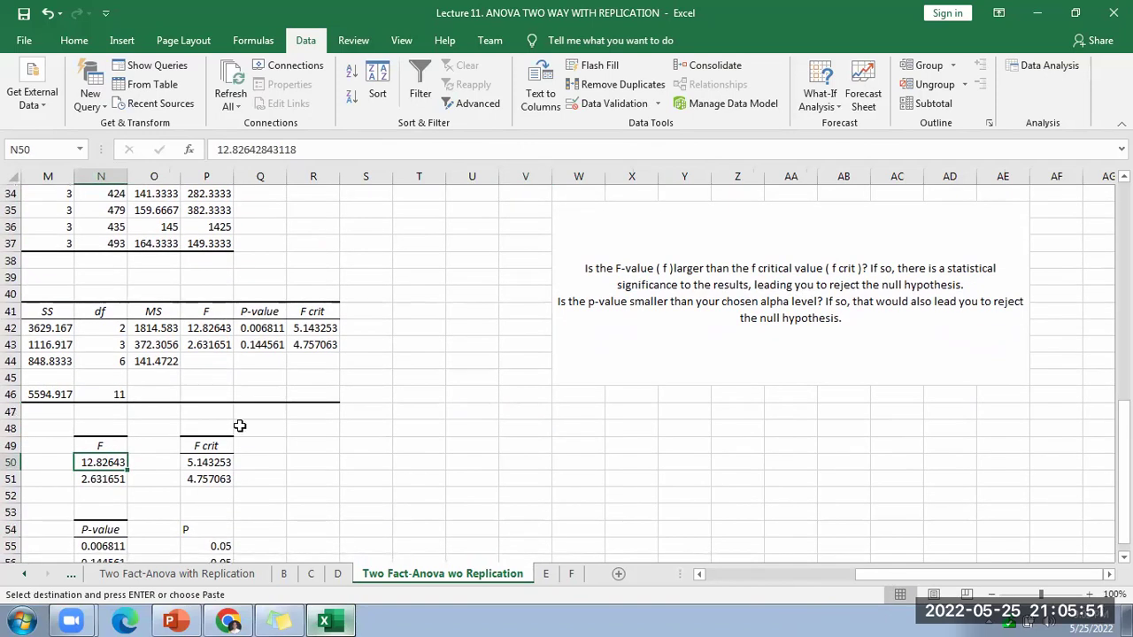
left_click(74, 41)
left_click(260, 99)
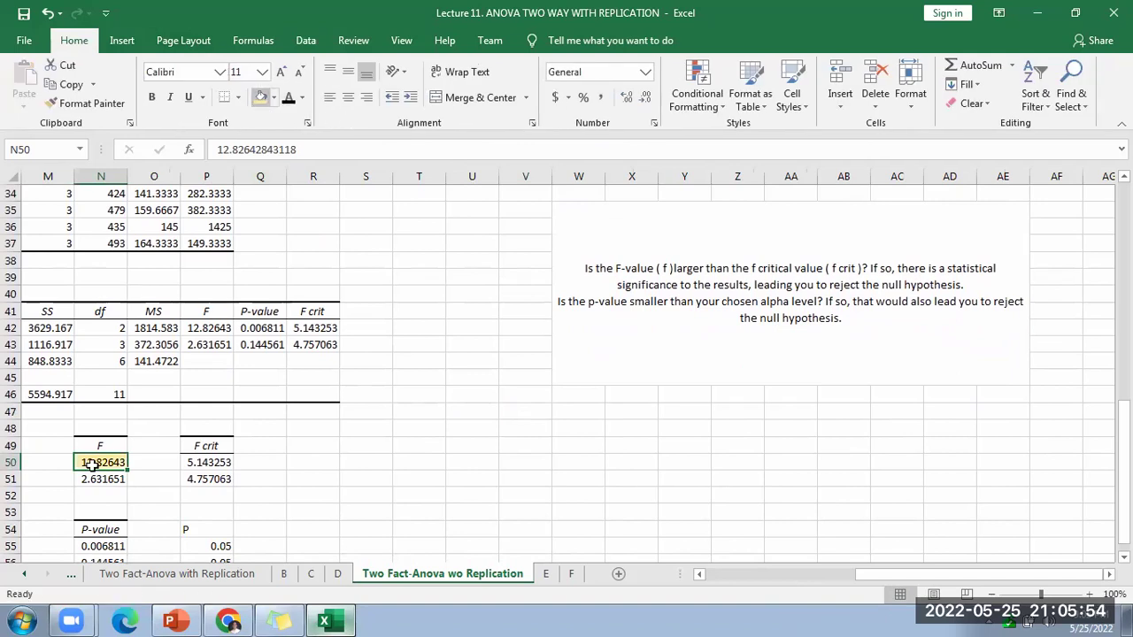
left_click(204, 462)
left_click(260, 99)
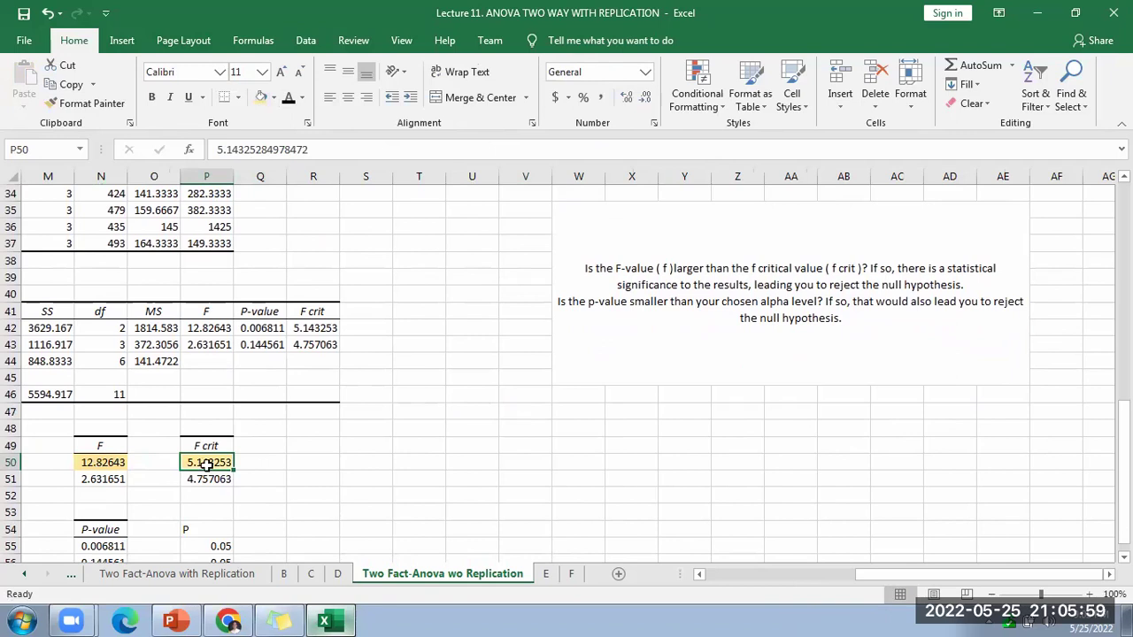
Step: Enter the conclusion REJECT NULL HYPOTHESIS in R50 beside the first F comparison
left_click(343, 464)
key("Left")
type("REJECT")
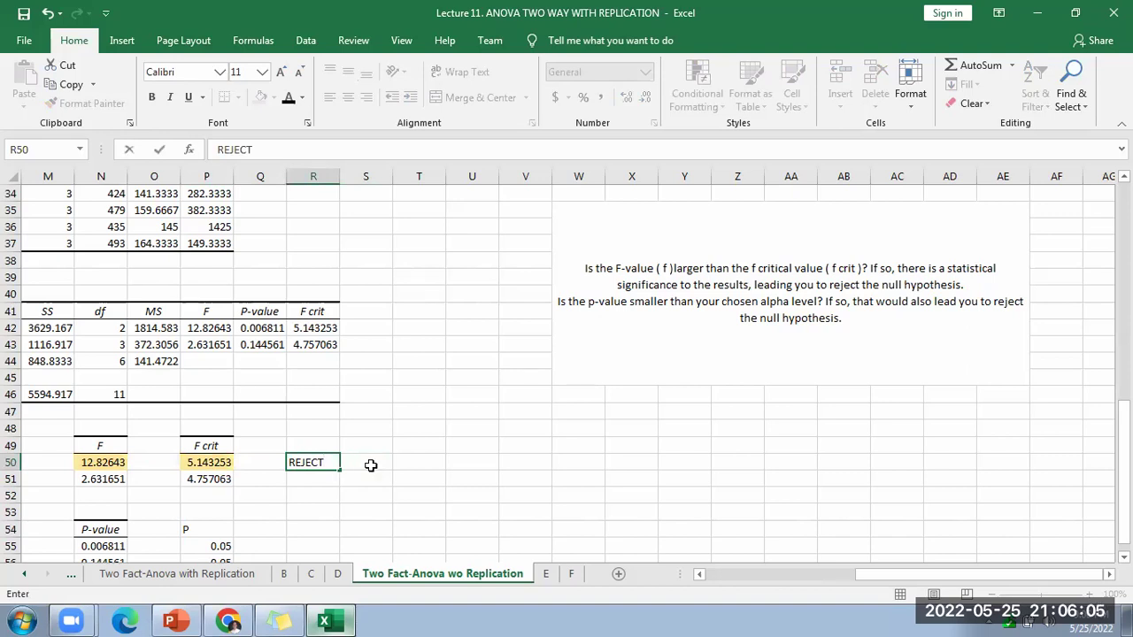
left_click(327, 467)
type("NUL")
key("BackSpace")
key("BackSpace")
type("REJECT NUL")
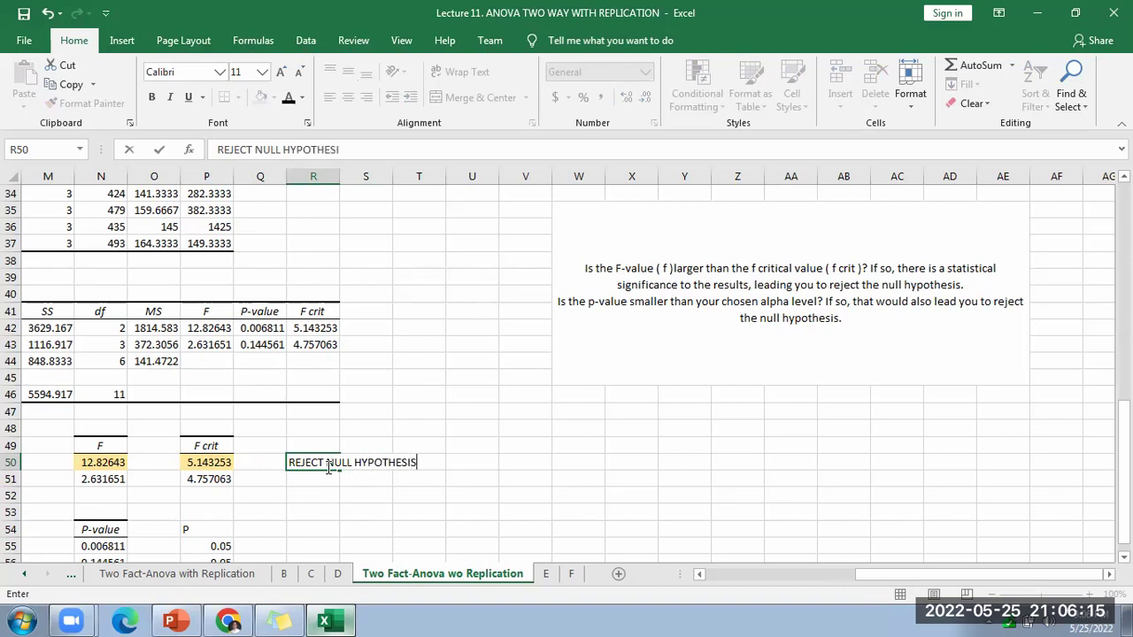
type("L HYPOTHESIS")
left_click(275, 531)
Step: Highlight the second F value in N51 and its F crit value in P51 with the same light gold fill
left_click(113, 479)
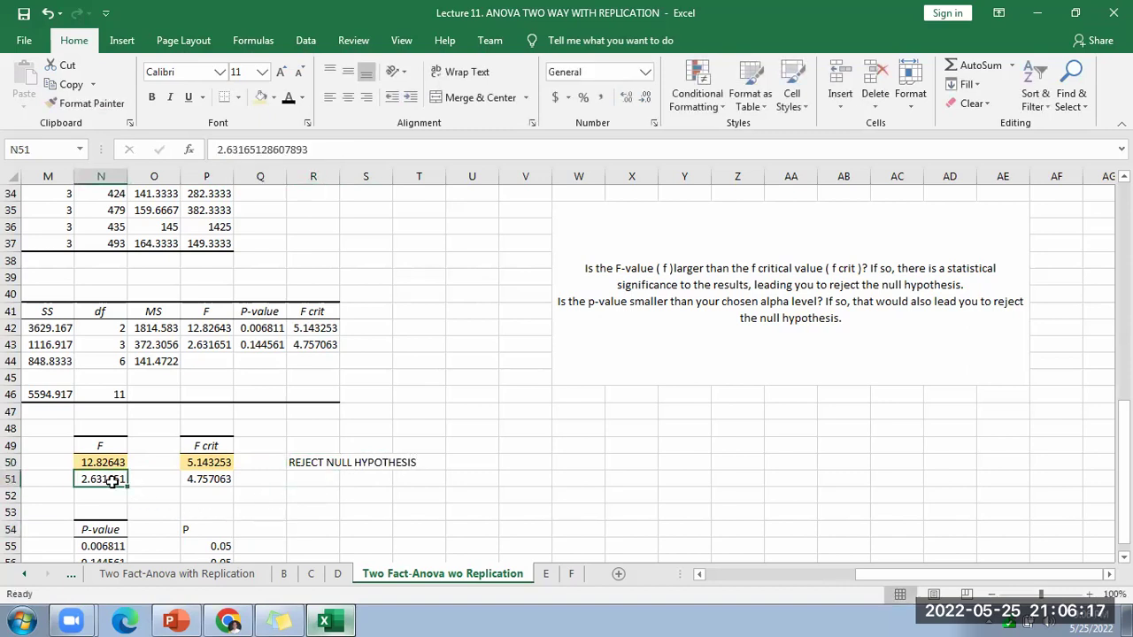
left_click(261, 99)
left_click(208, 479)
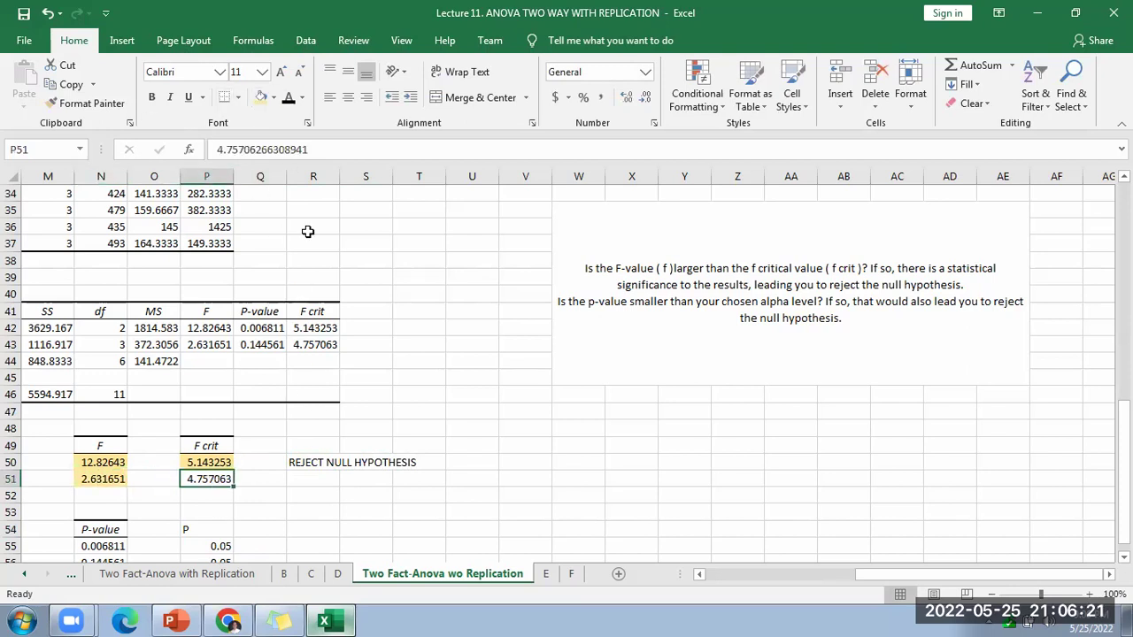
left_click(264, 99)
Step: Enter the conclusion CANNOT REJECT in R51 beside the second F comparison
left_click(308, 481)
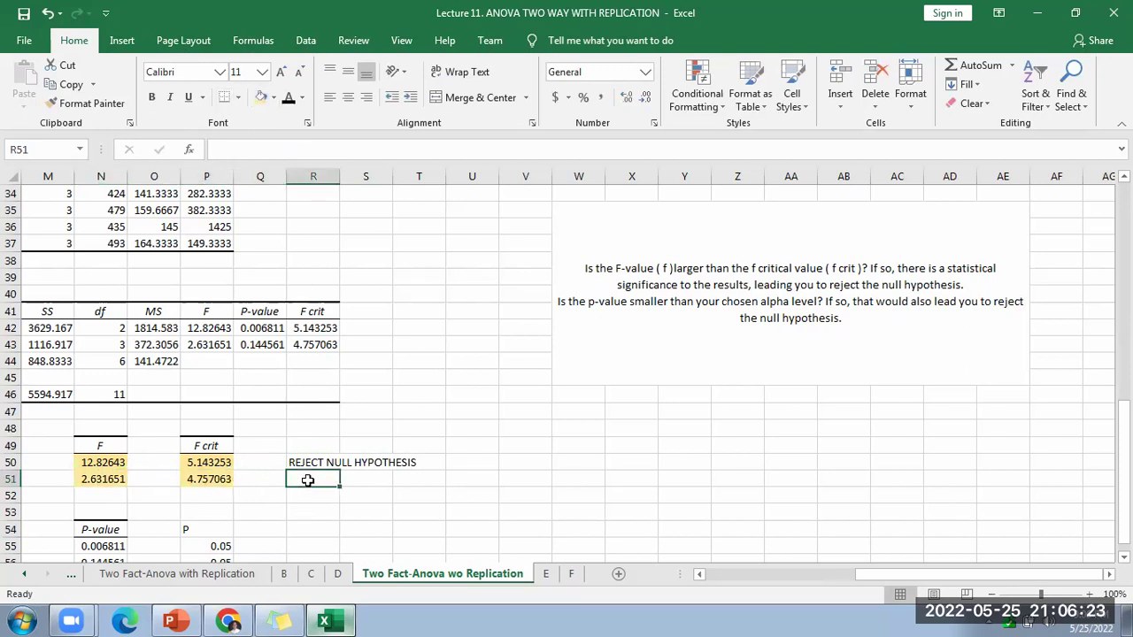
type("CANNOT")
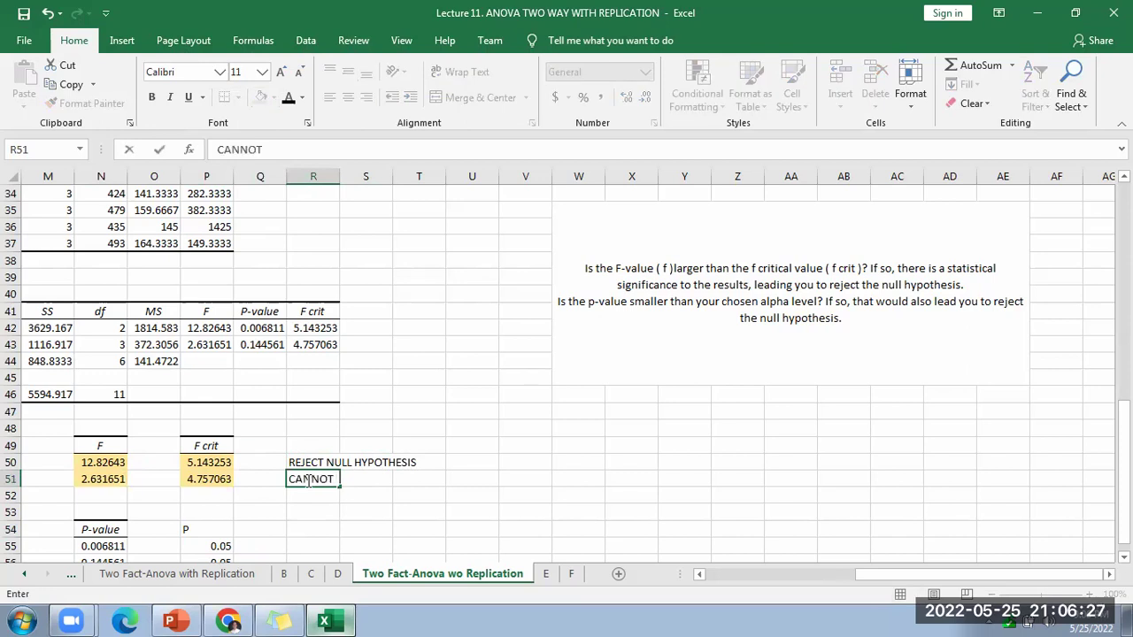
type(" REJECT")
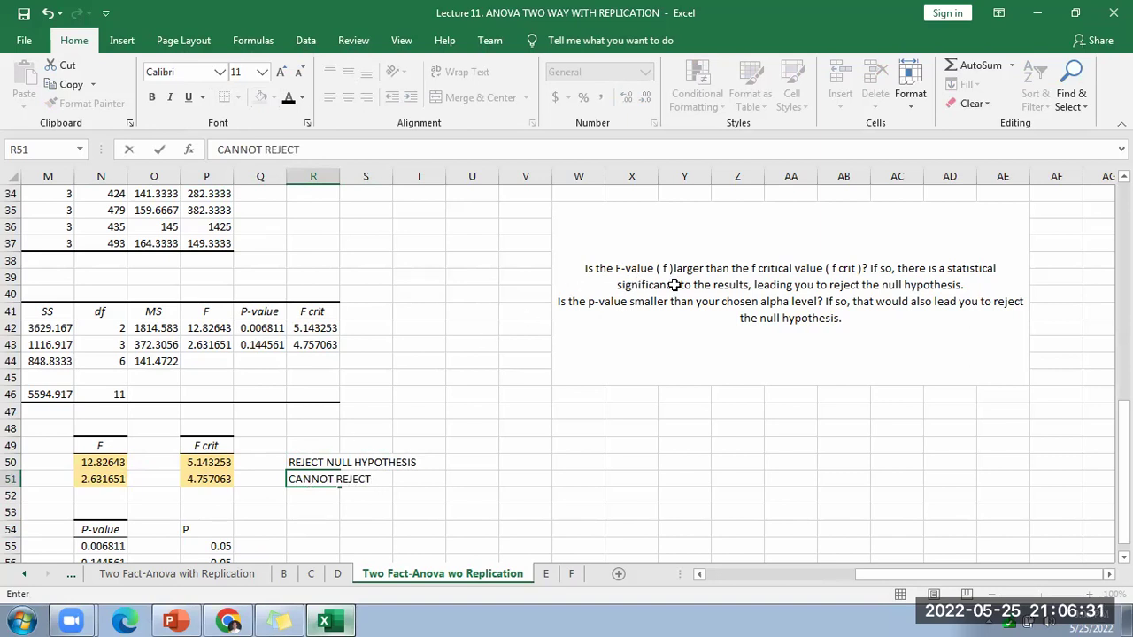
left_click(116, 446)
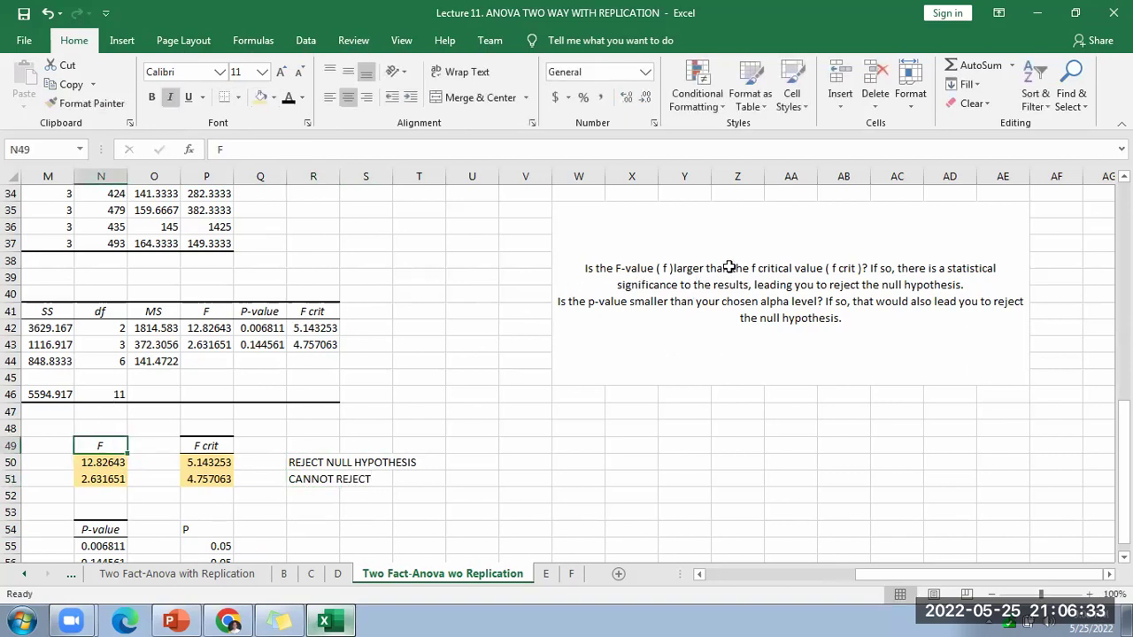
Step: Compare the F values in N50:N51 with the F crit values in P50:P51 according to the decision-rule note
left_click(205, 464)
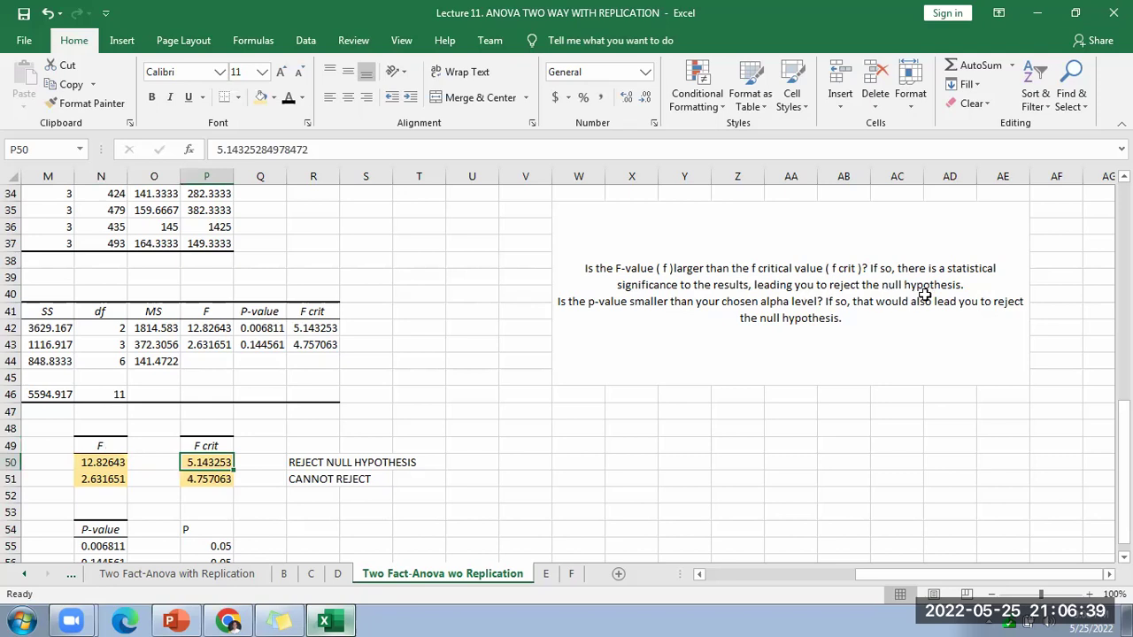
left_click(89, 462)
left_click_drag(89, 462, 139, 462)
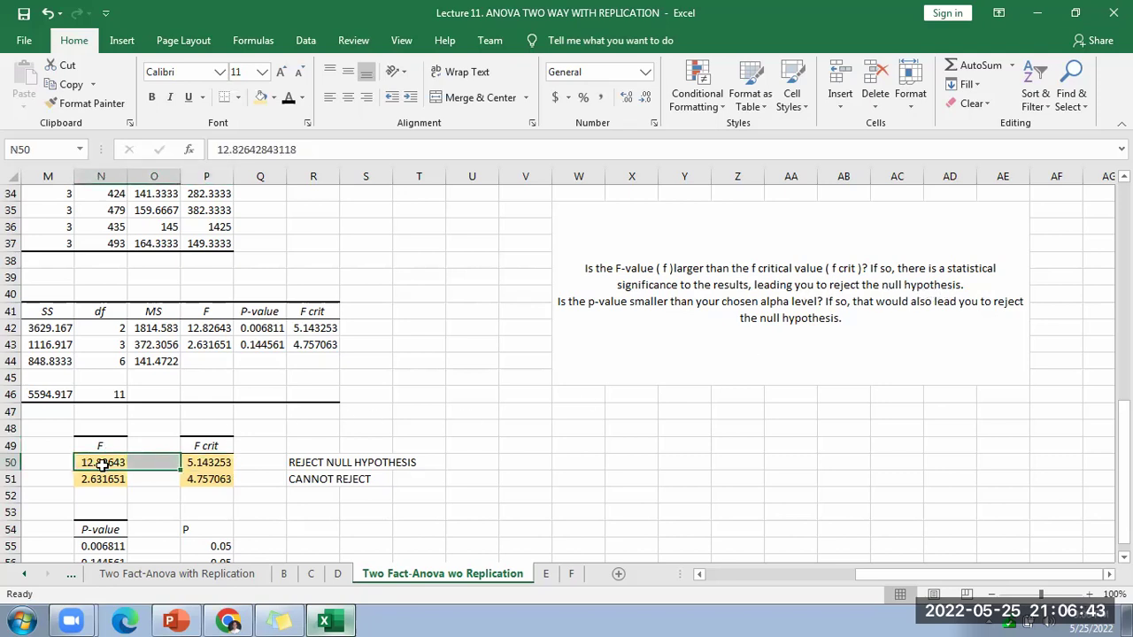
left_click(215, 445)
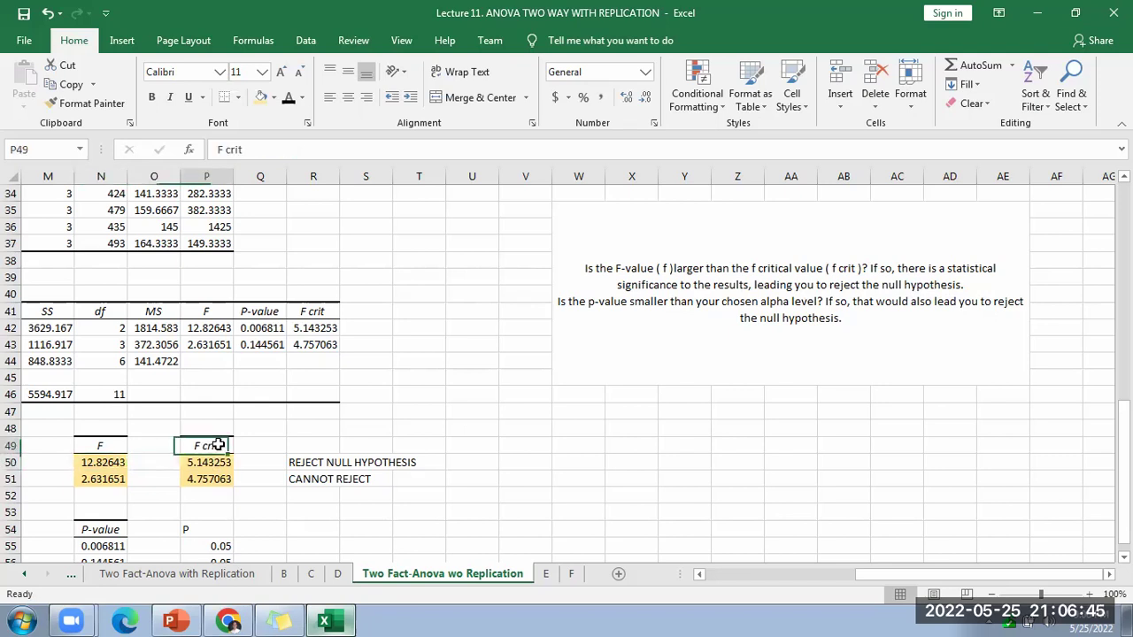
left_click(100, 482)
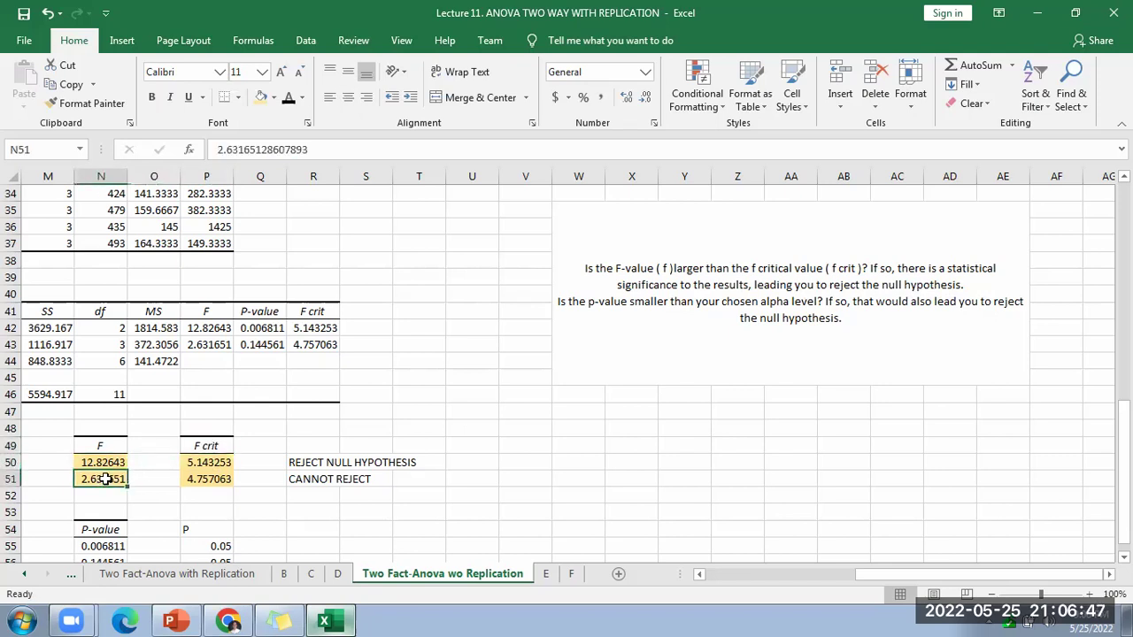
Step: Check the second F value against its F crit in P51 and the conclusion in row 51
left_click(216, 480)
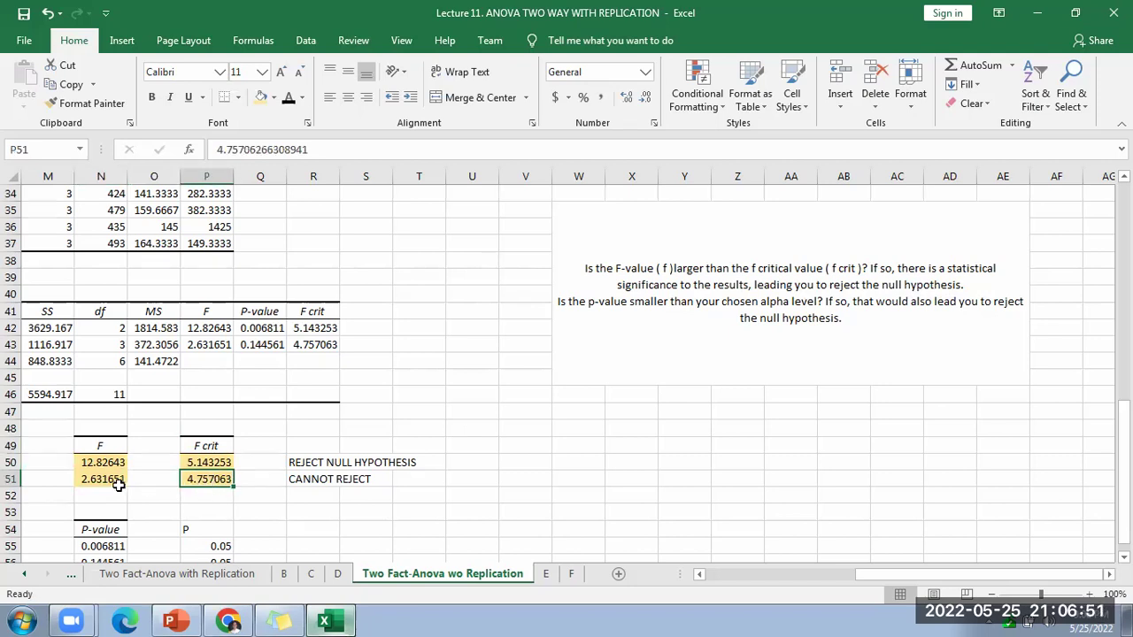
left_click(343, 481)
scroll(343, 481, "down", 2)
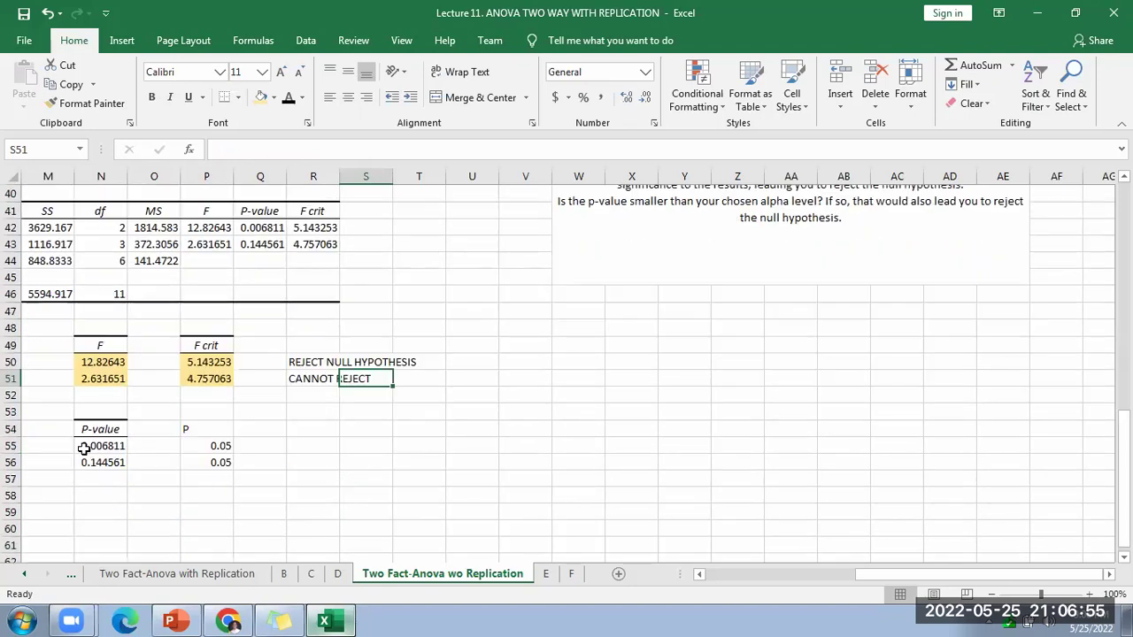
scroll(683, 266, "up", 1)
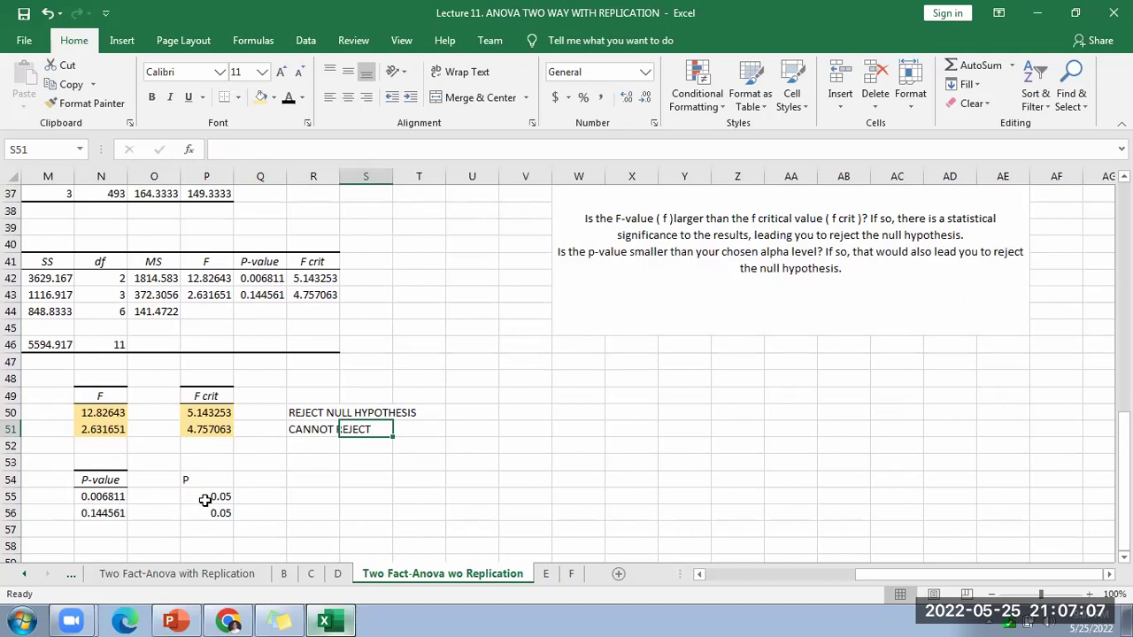
Step: Enter the conclusions CANNOT REJECT in R55 and REJECT in R56 beside the p-value comparisons
left_click(314, 494)
type("CA")
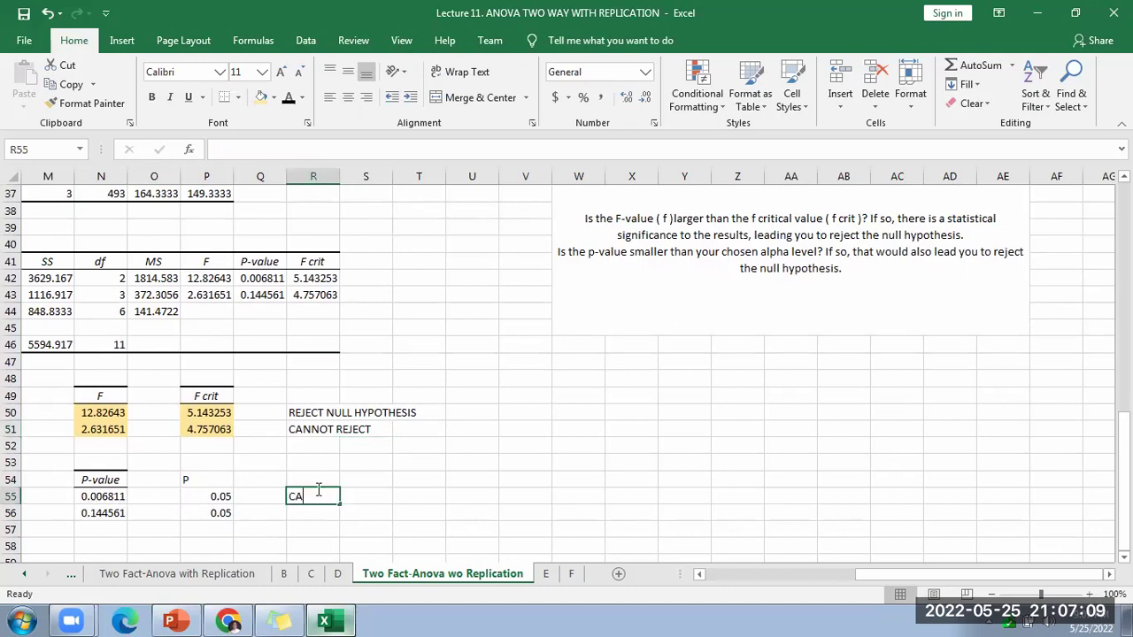
type("NNOT REJECT")
left_click(89, 531)
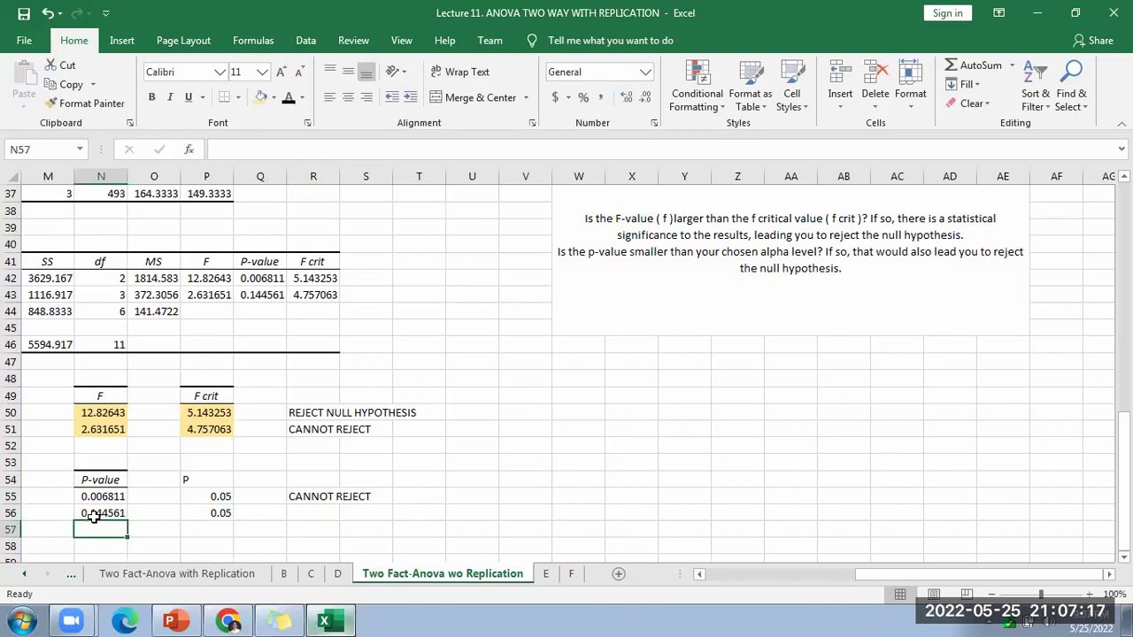
left_click(301, 514)
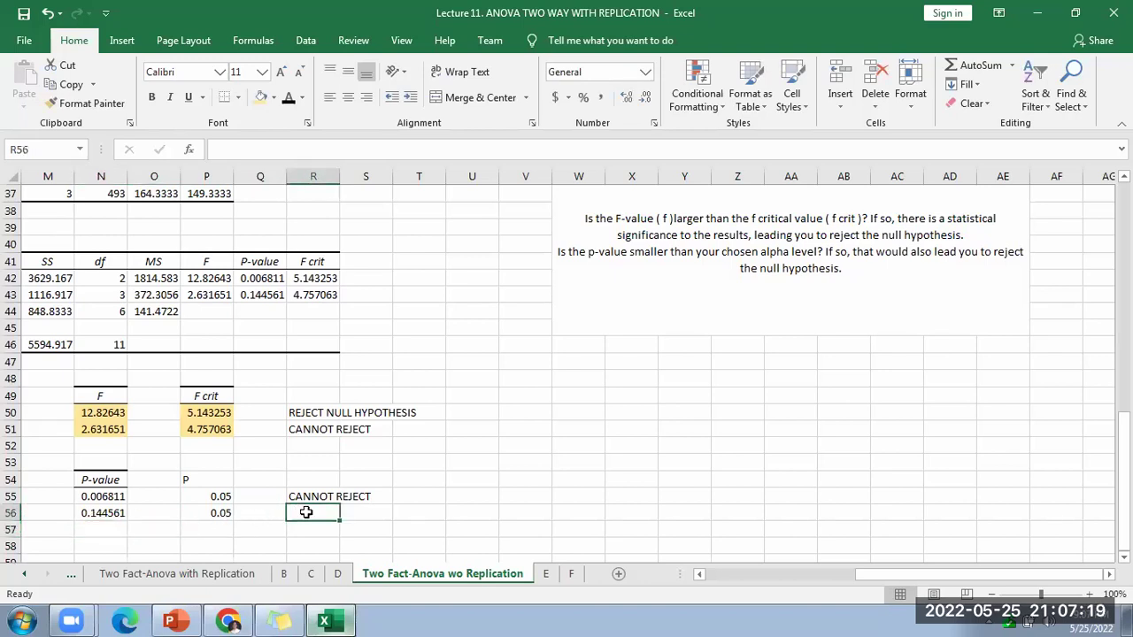
type("REJECT")
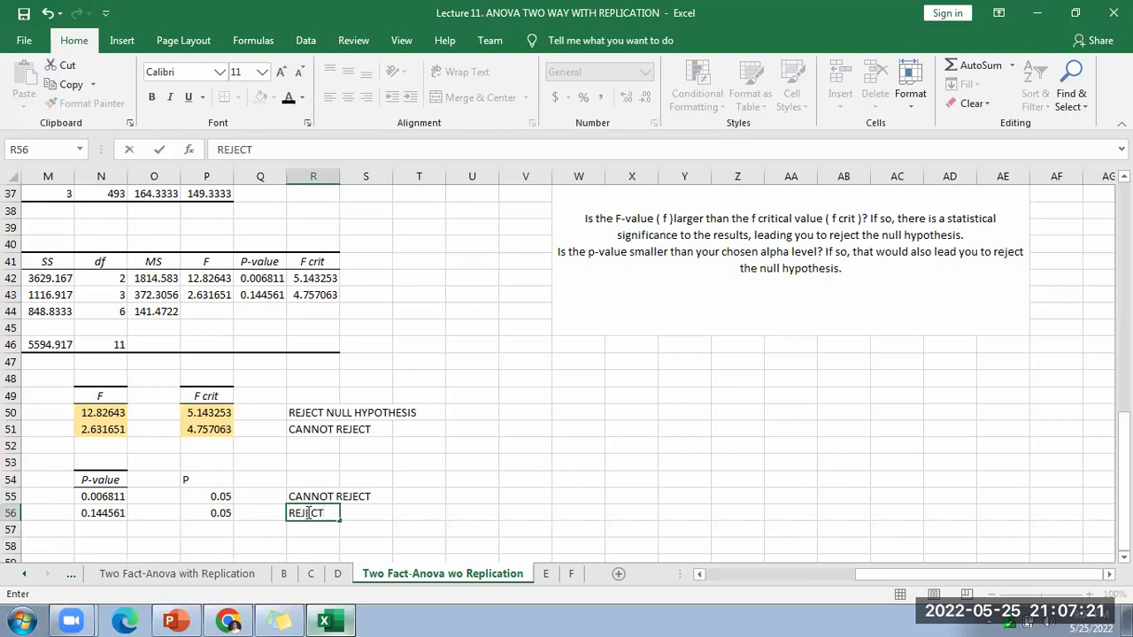
left_click(397, 496)
Step: Review the F and p-value comparison tables and their conclusions against the decision-rule note in W35
left_click(313, 414)
left_click(327, 430)
left_click(762, 322)
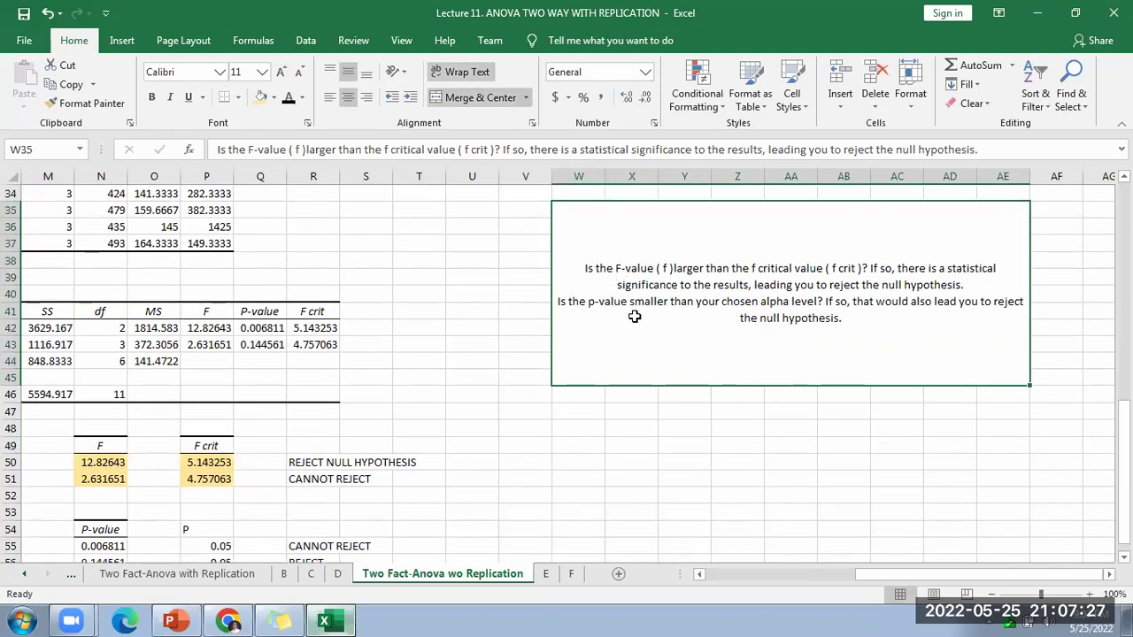
scroll(113, 462, "down", 1)
left_click_drag(93, 397, 216, 427)
left_click_drag(100, 479, 186, 510)
scroll(630, 495, "up", 1)
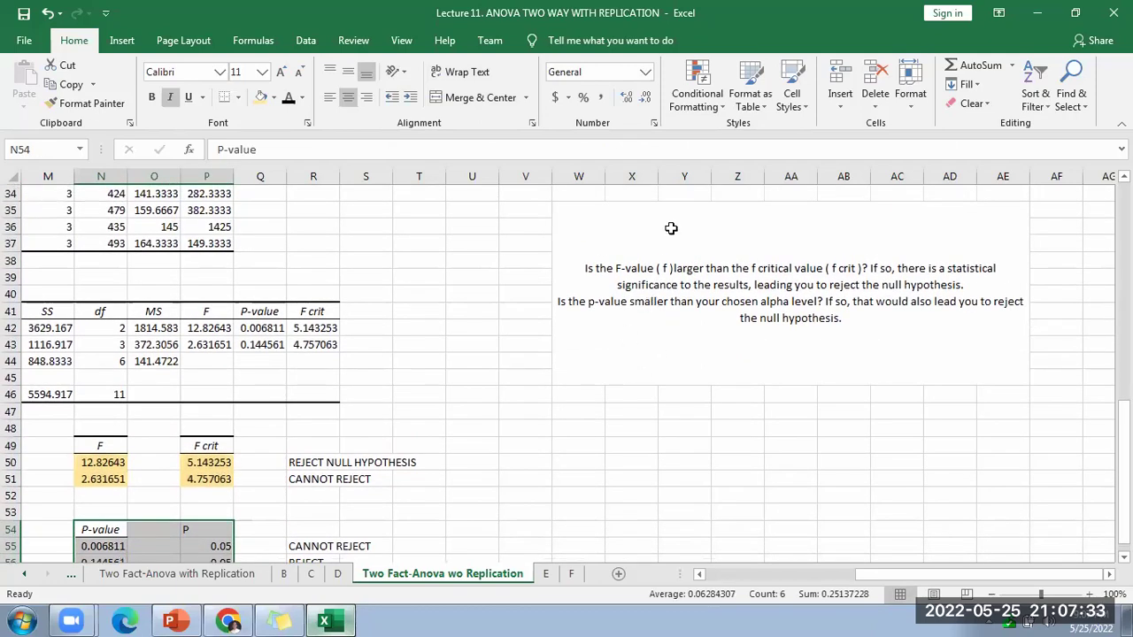
scroll(808, 285, "down", 1)
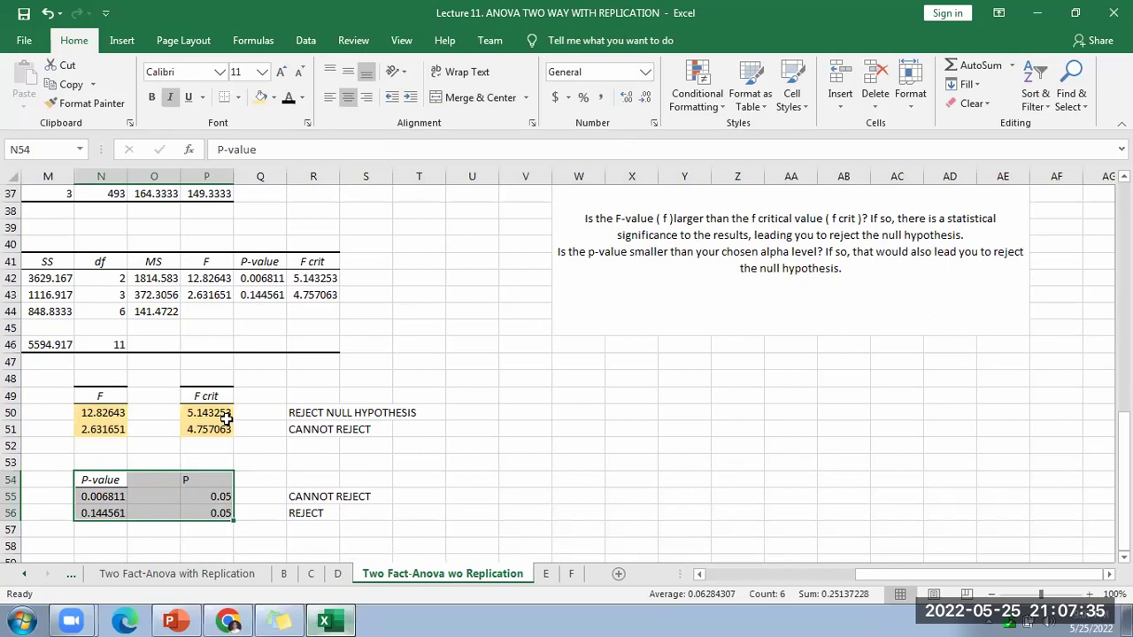
Step: Recheck the F values in N50:N51 against their F crit values and the conclusions in R50:R51
left_click(94, 414)
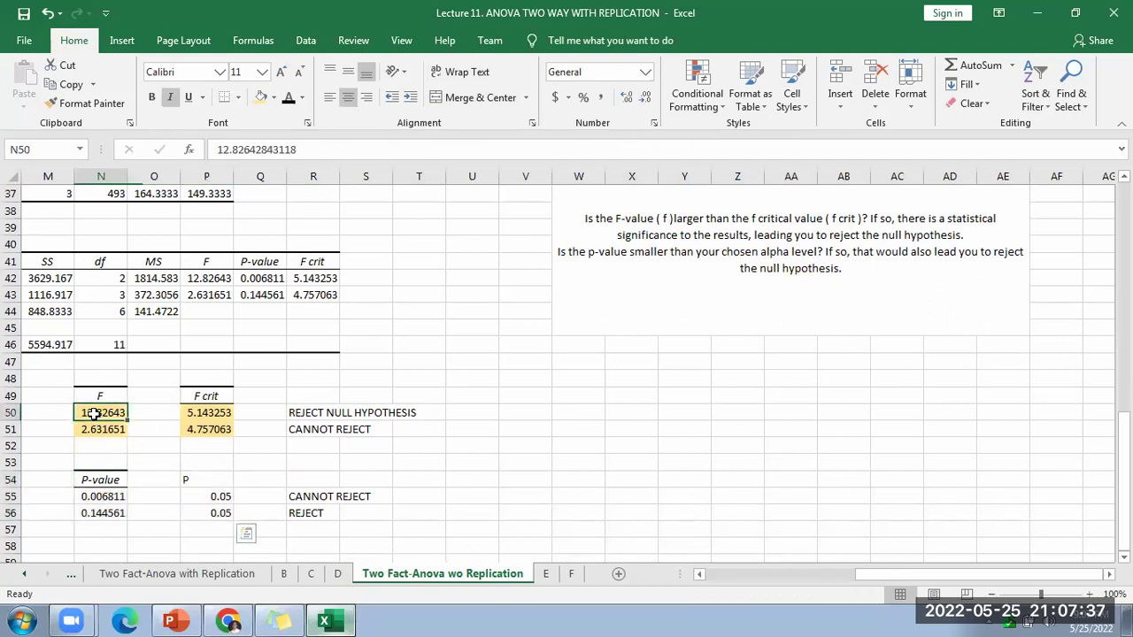
left_click(200, 412)
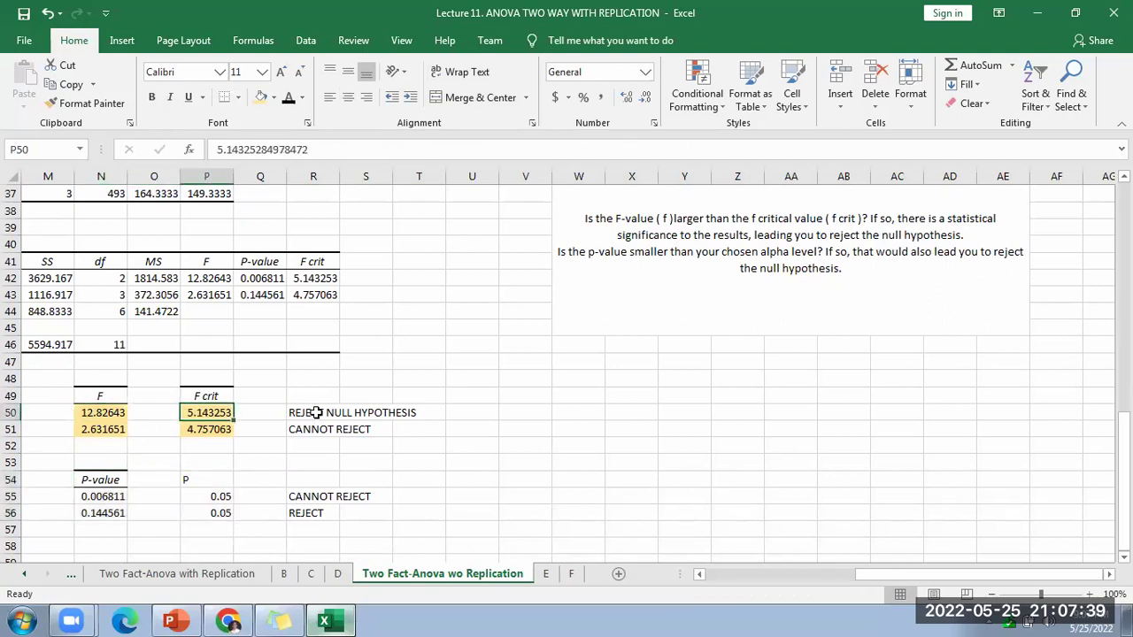
left_click(316, 413)
left_click(94, 432)
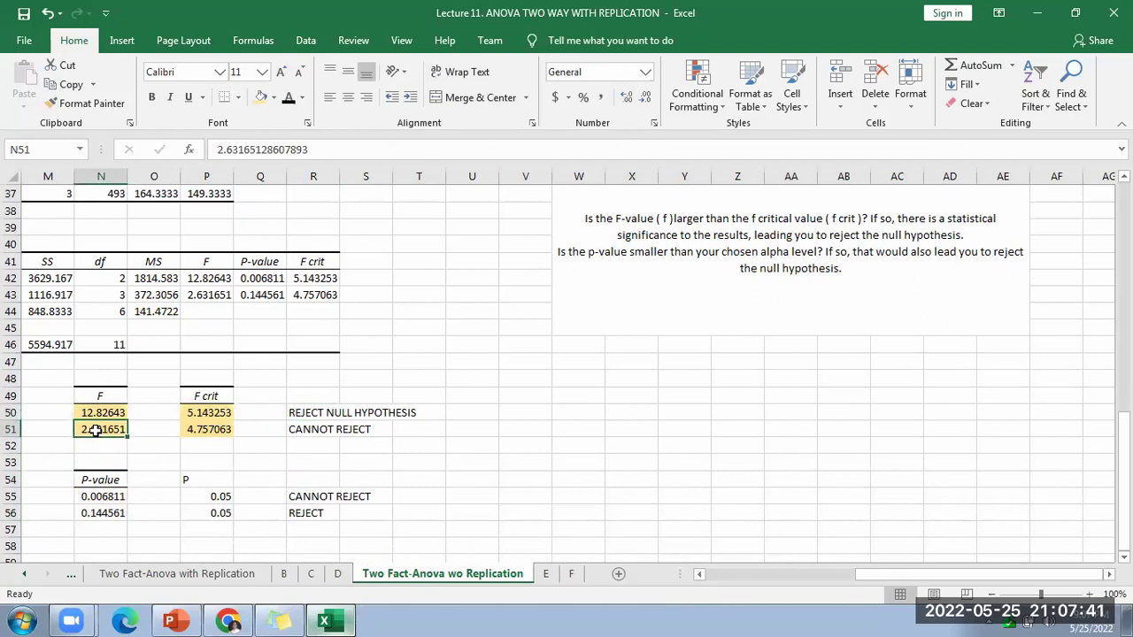
left_click(386, 431)
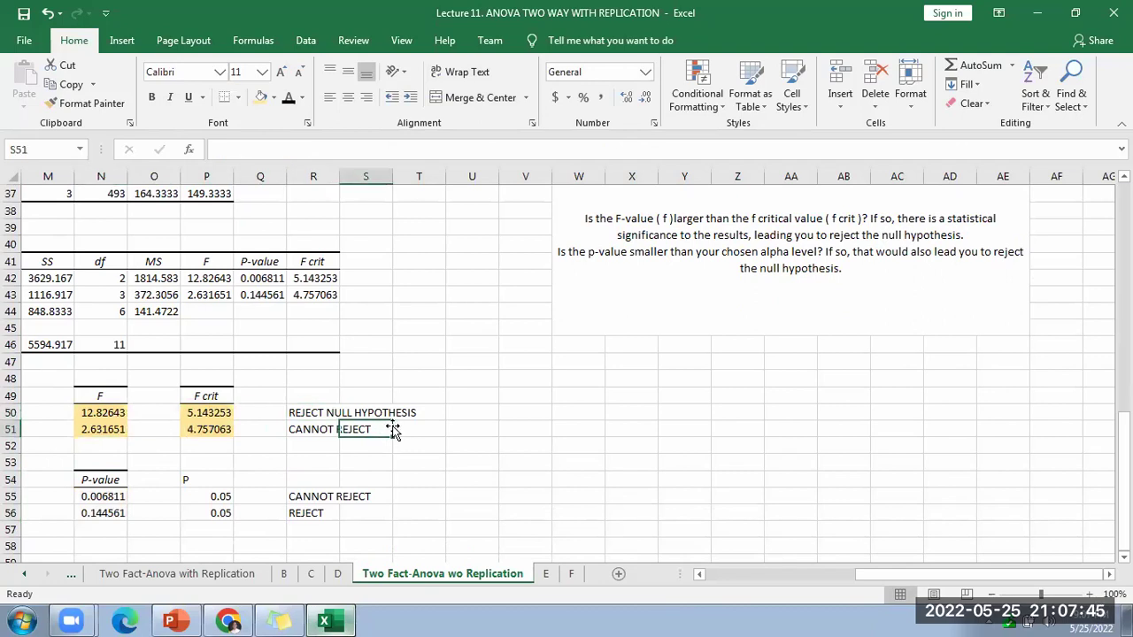
Step: Replace the p-value conclusions with REJECT in R55 and CANNOT REJECT in R56
left_click(87, 501)
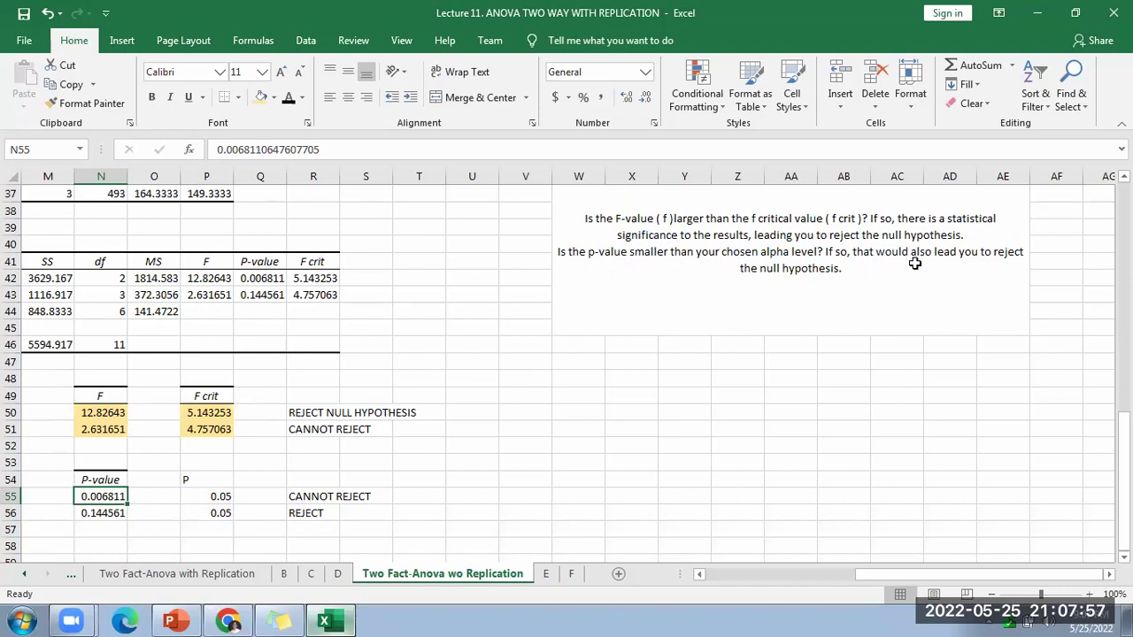
left_click(306, 498)
key("Delete")
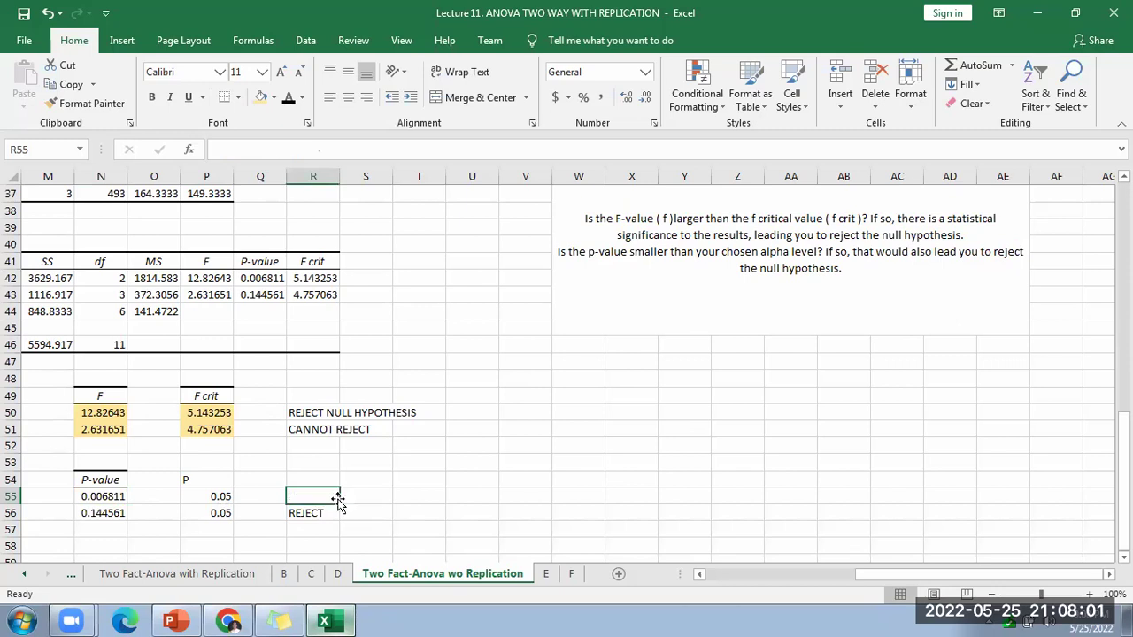
type("REJECT")
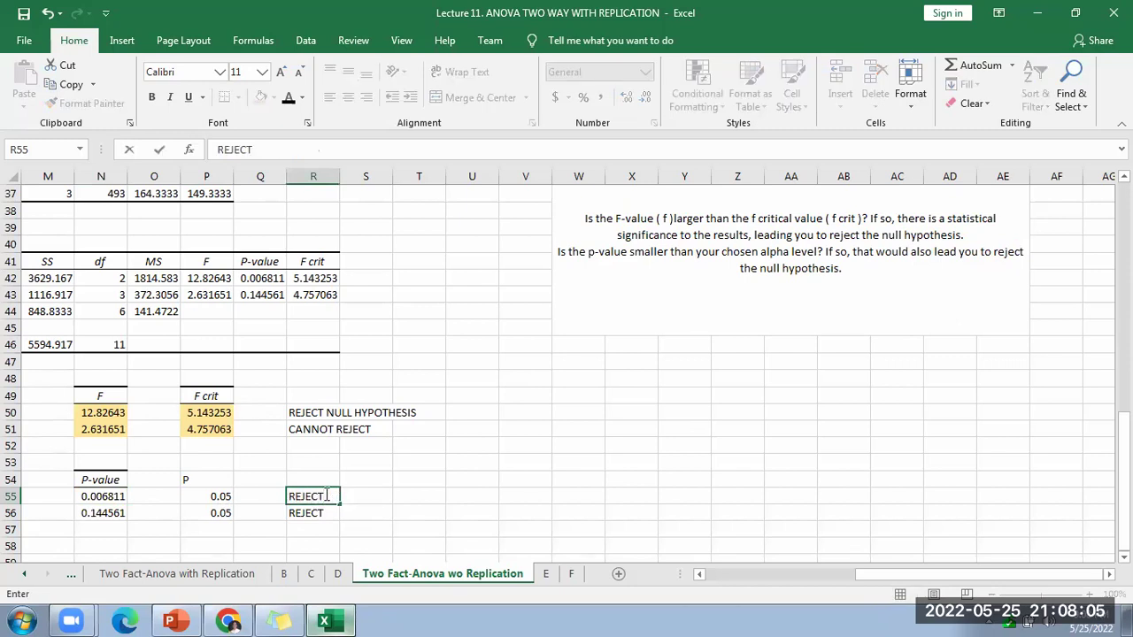
key("Return")
type("CAN")
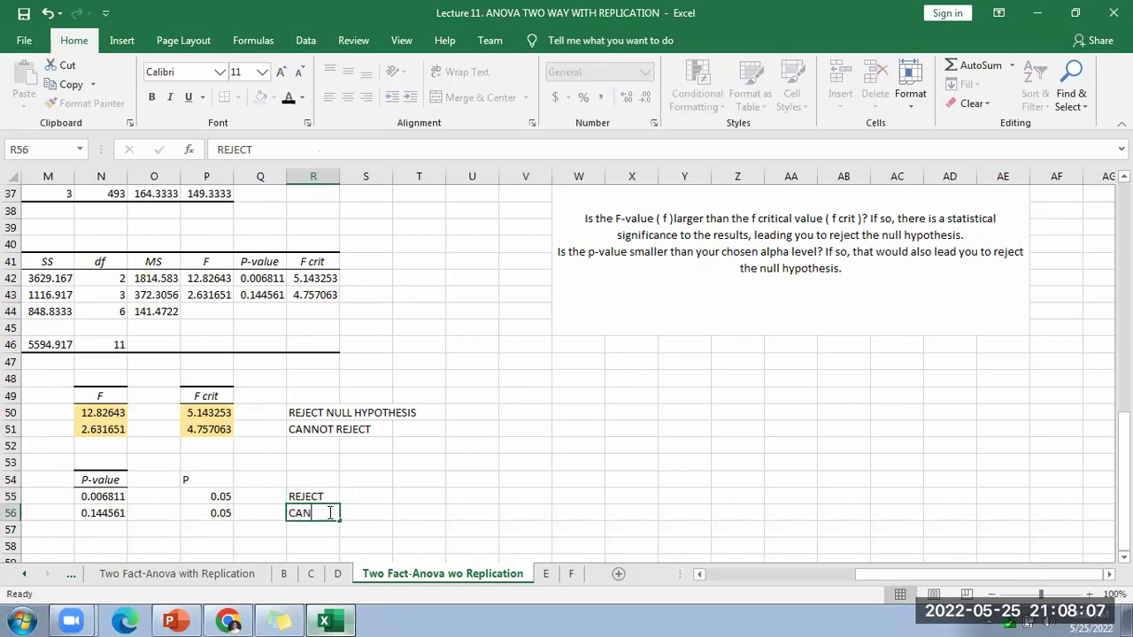
type("NOT REJECT")
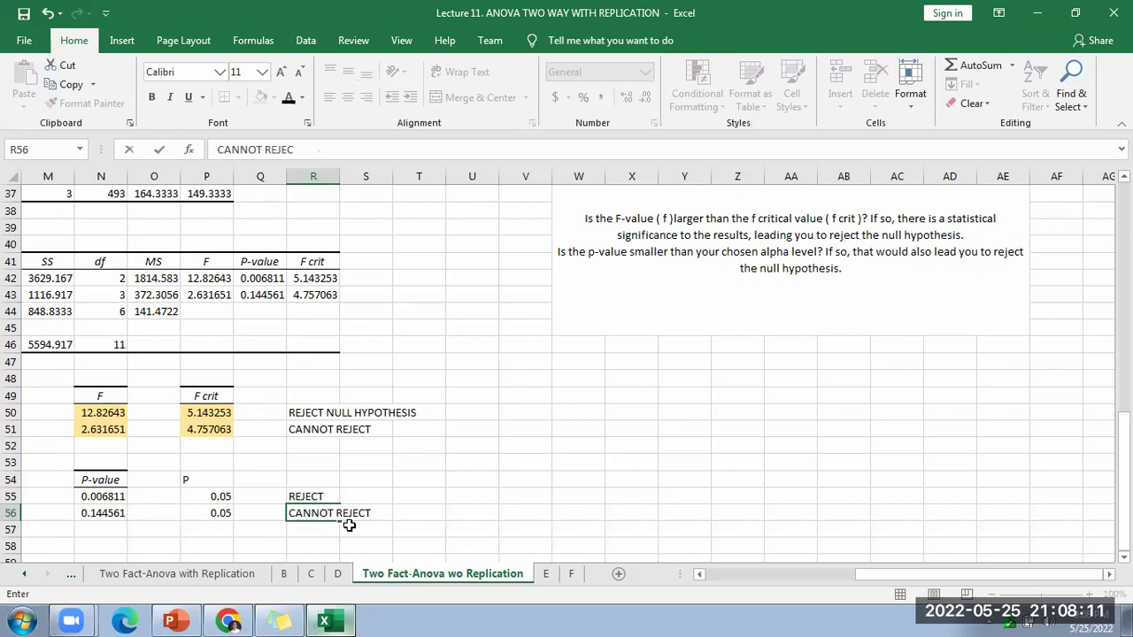
left_click(114, 501)
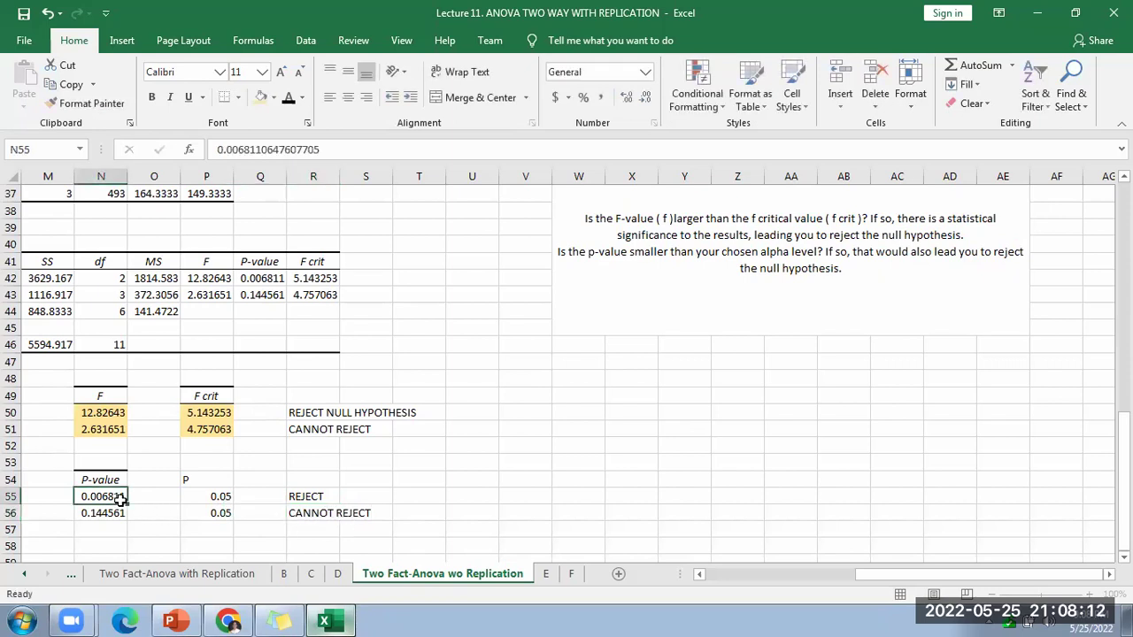
Step: Compare the p-values in N55:N56 with the 0.05 level and the conclusions in R55:R56, alongside the F comparison table
left_click(211, 501)
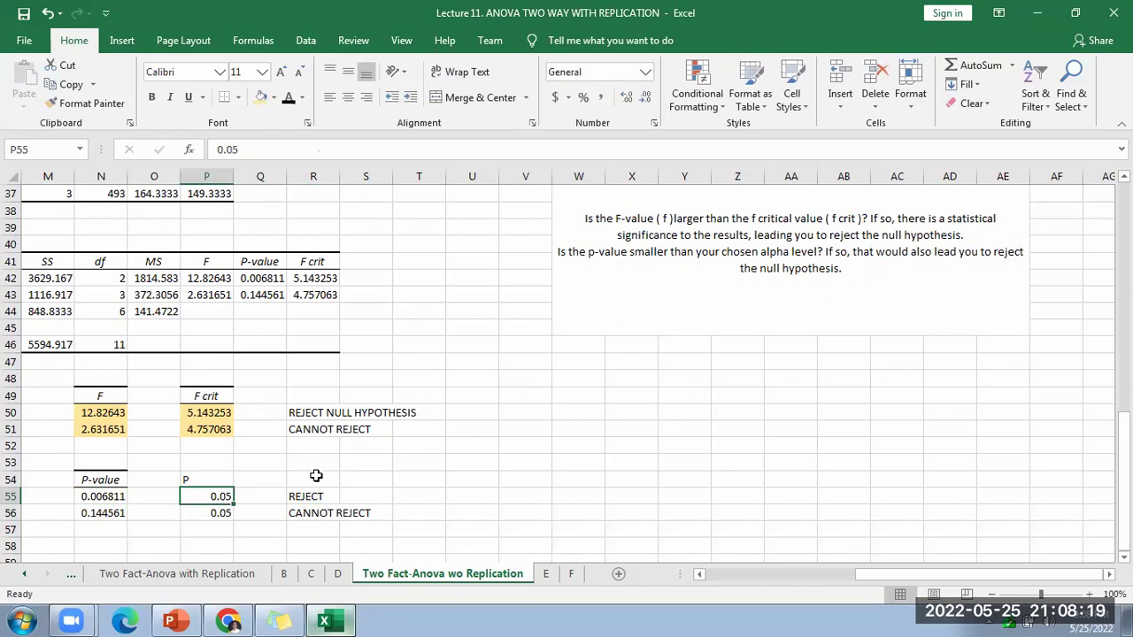
left_click(301, 497)
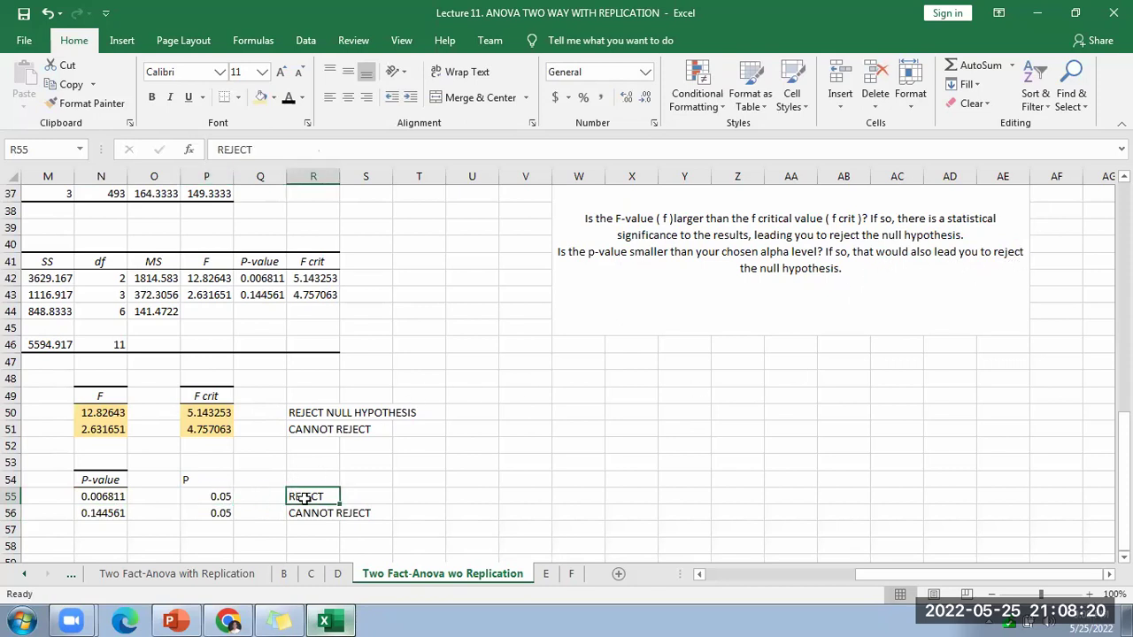
left_click(106, 513)
left_click(321, 515)
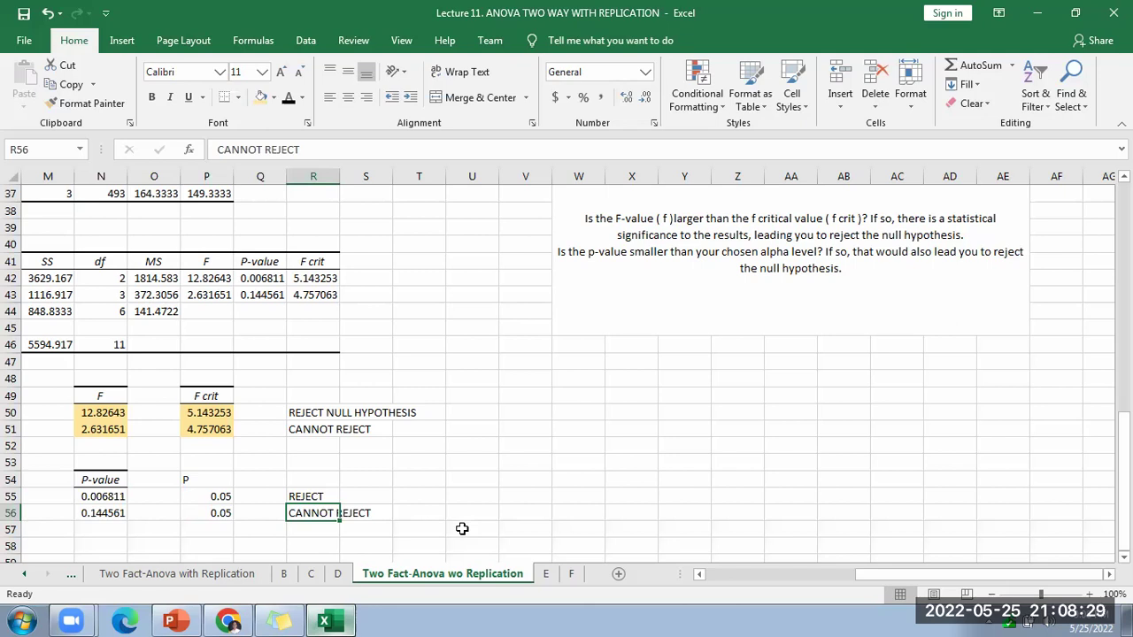
left_click(98, 397)
left_click_drag(117, 410, 192, 509)
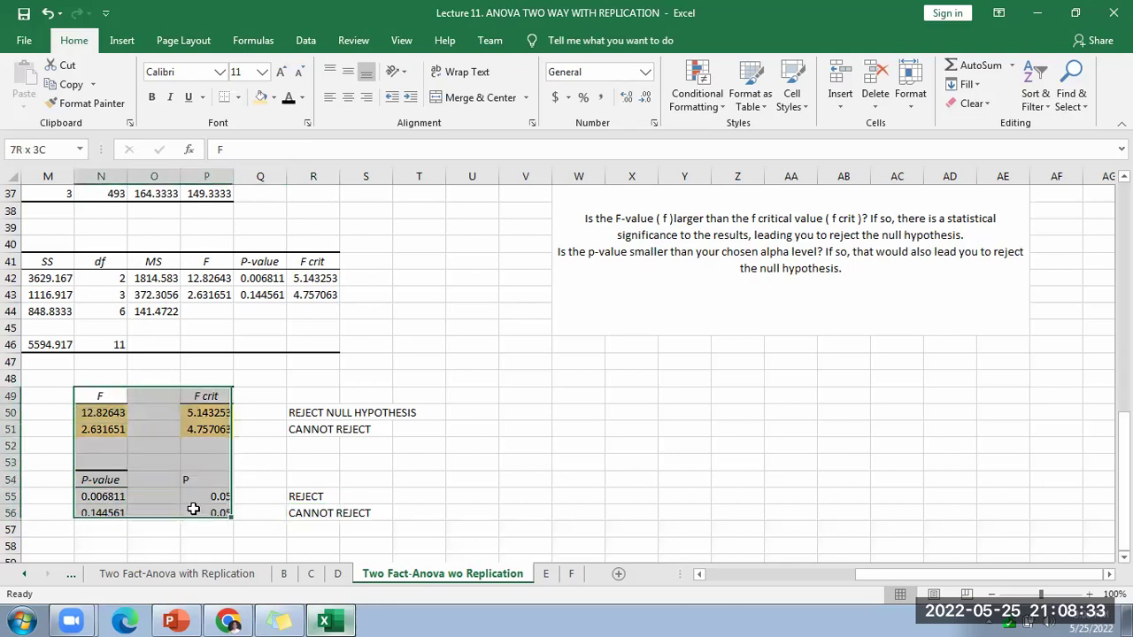
Step: Look at the P-value column of the ANOVA table on sheet D, and return to the Two Fact-Anova wo Replication sheet
left_click(343, 577)
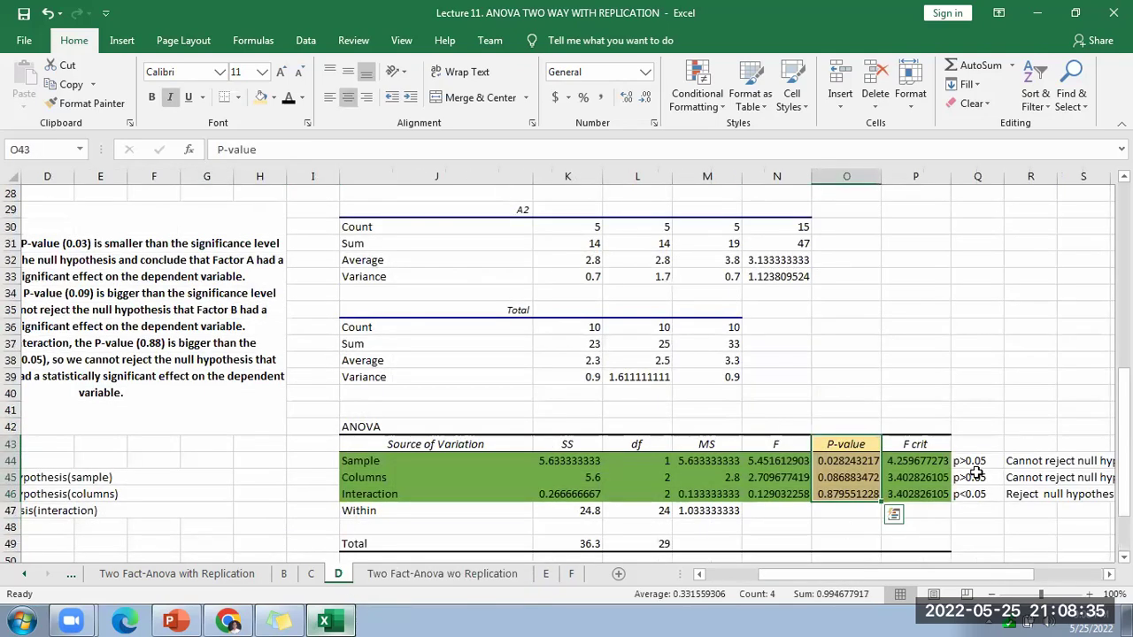
left_click_drag(841, 443, 848, 492)
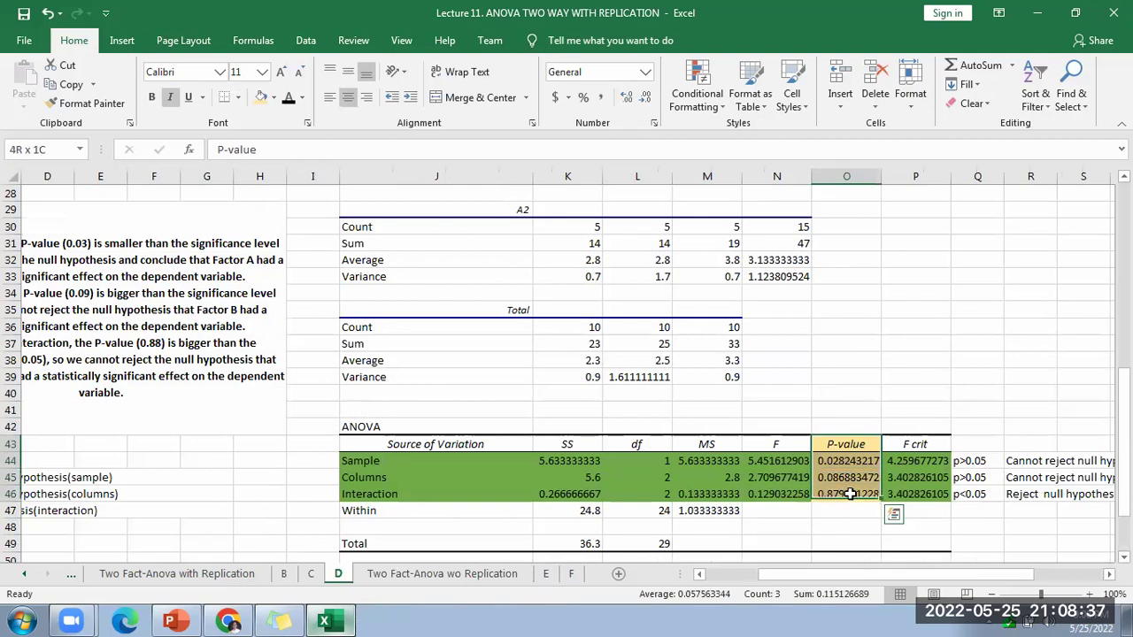
left_click(441, 574)
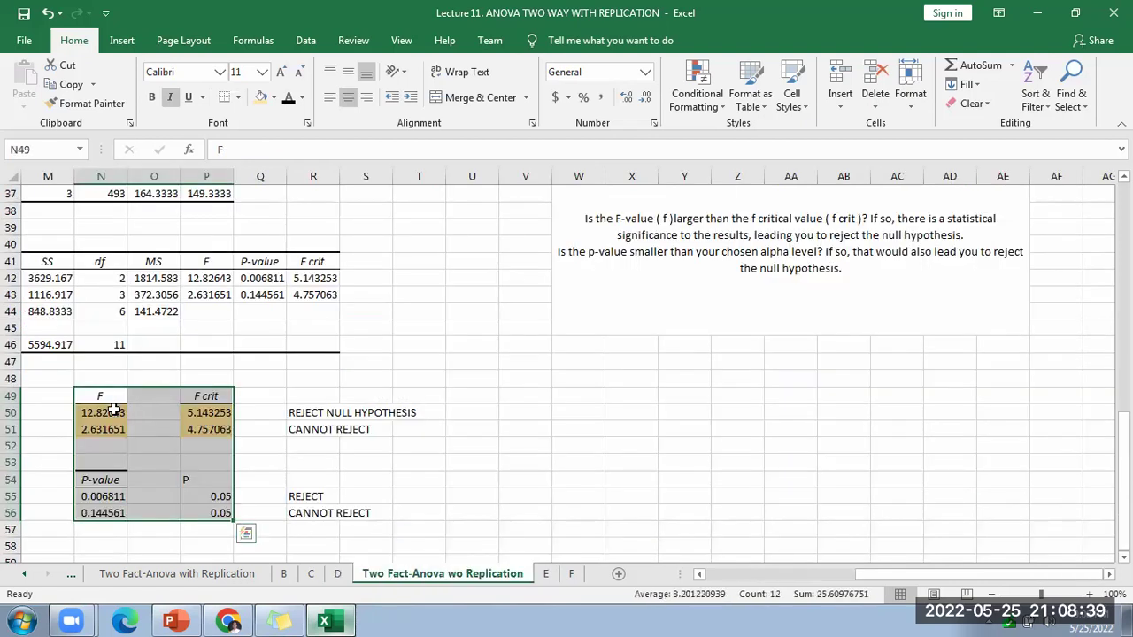
key("Down")
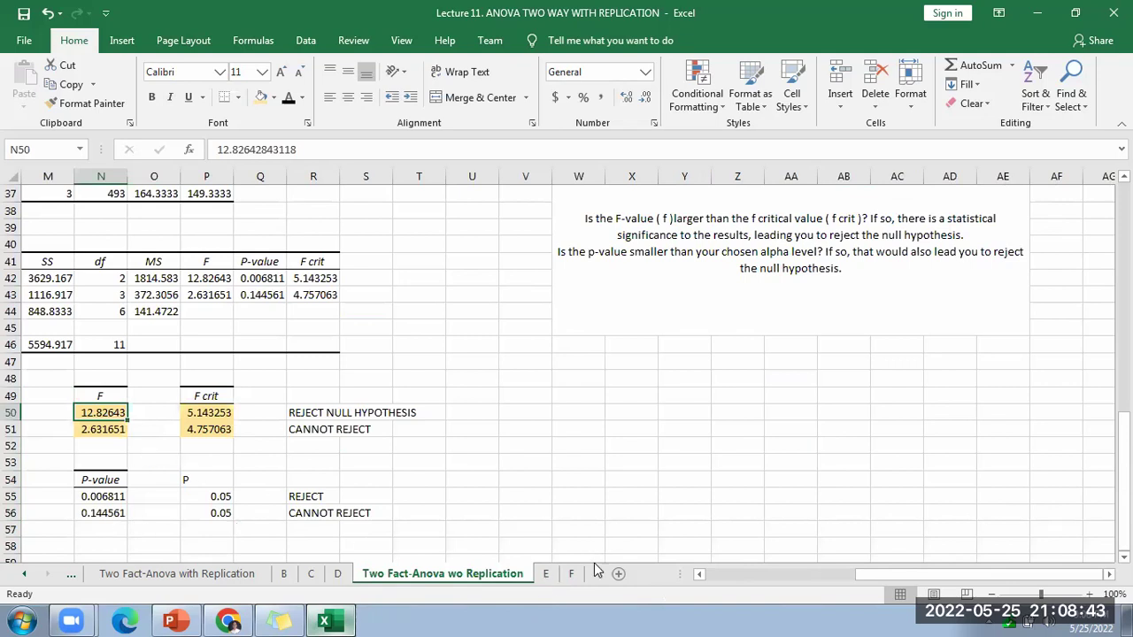
Step: On sheet E, start an Anova: Two-Factor Without Replication analysis with the test scores table A2:E11 as the input range
left_click(547, 574)
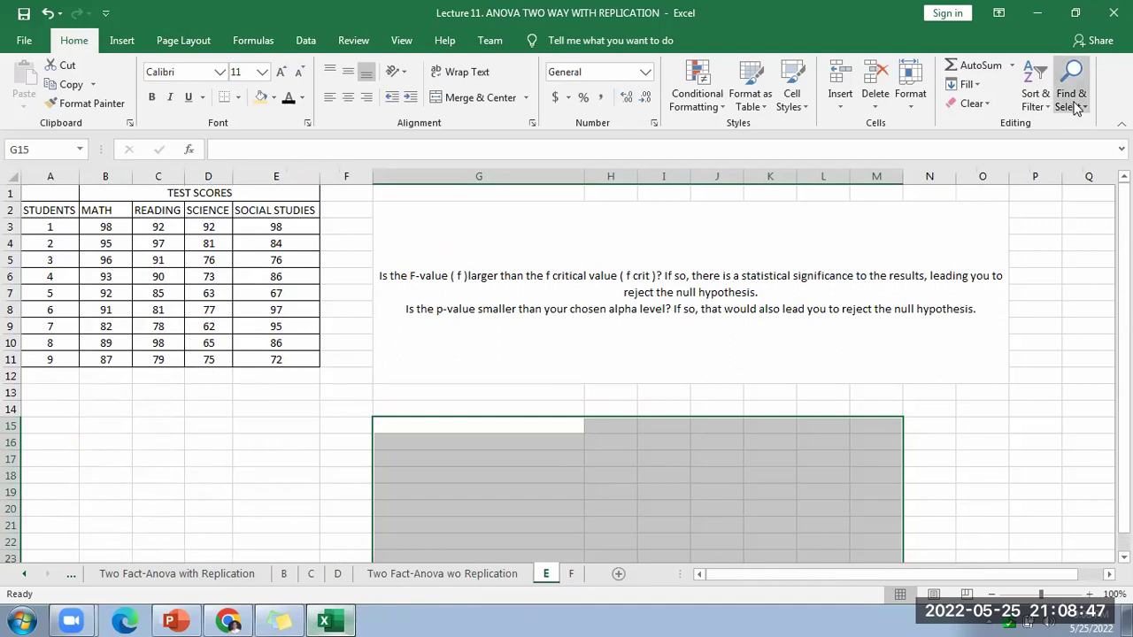
left_click(296, 42)
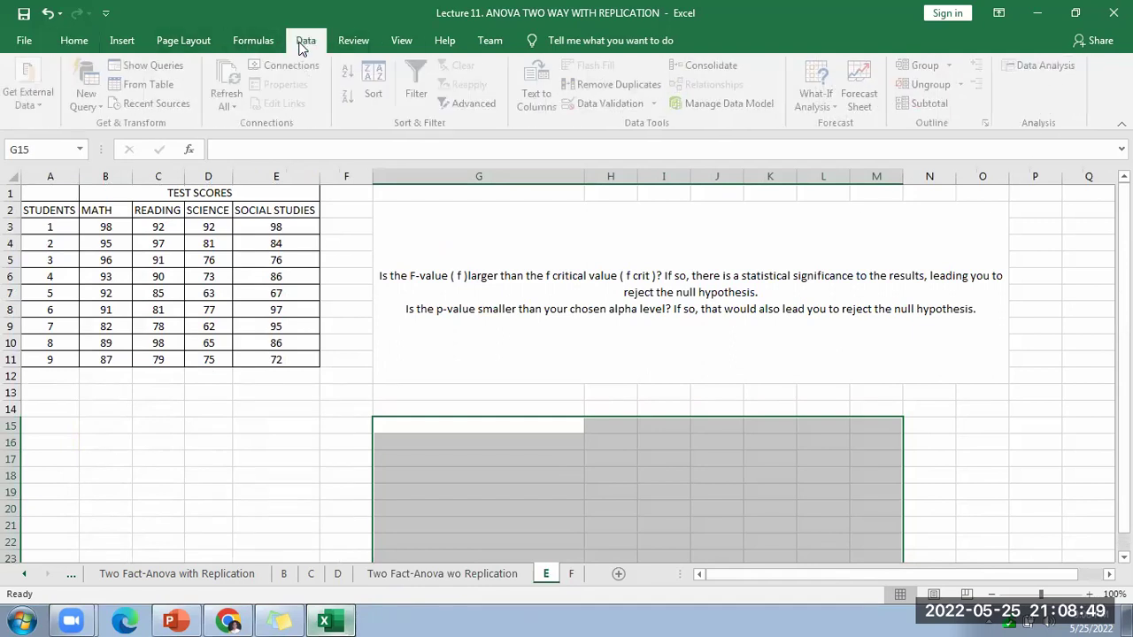
left_click(1027, 64)
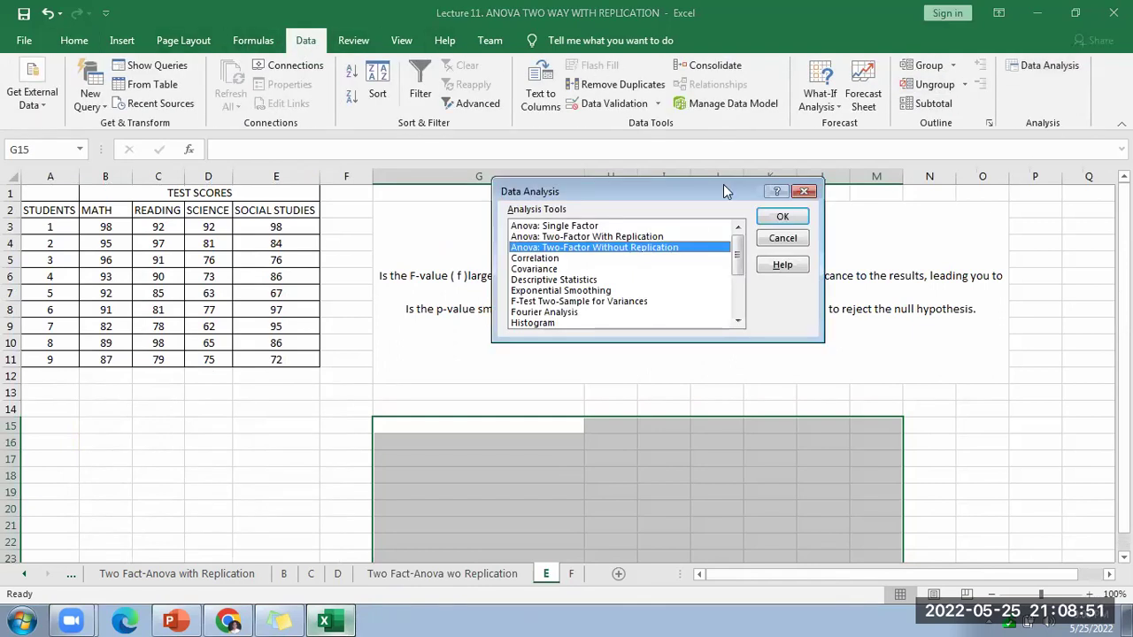
left_click(783, 217)
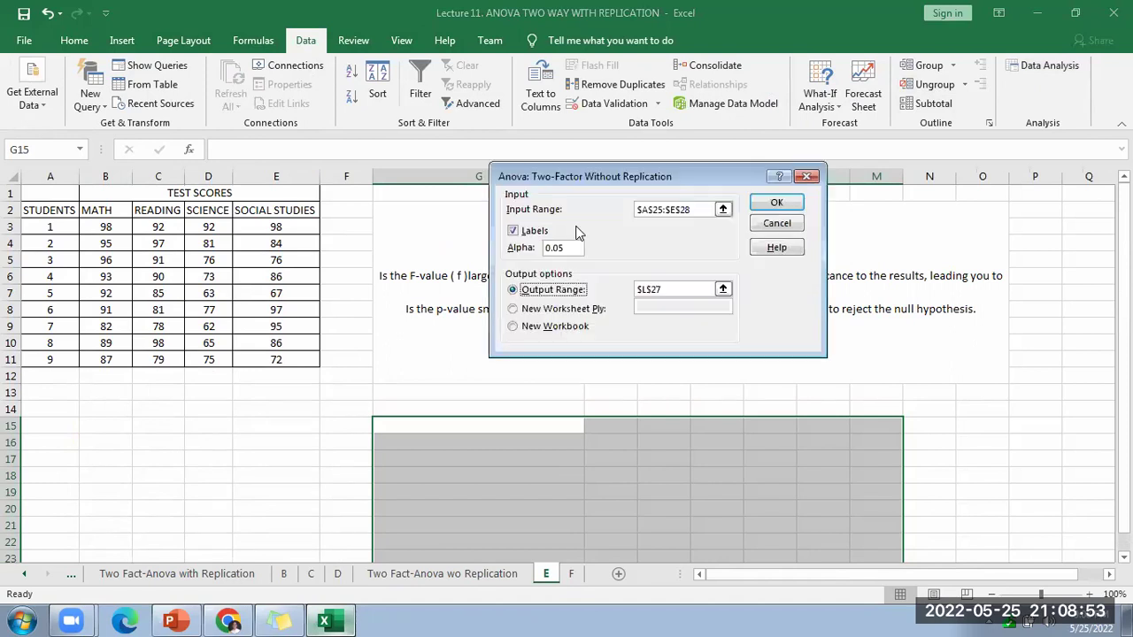
left_click(723, 210)
scroll(168, 270, "down", 2)
scroll(168, 270, "up", 2)
left_click_drag(44, 210, 276, 356)
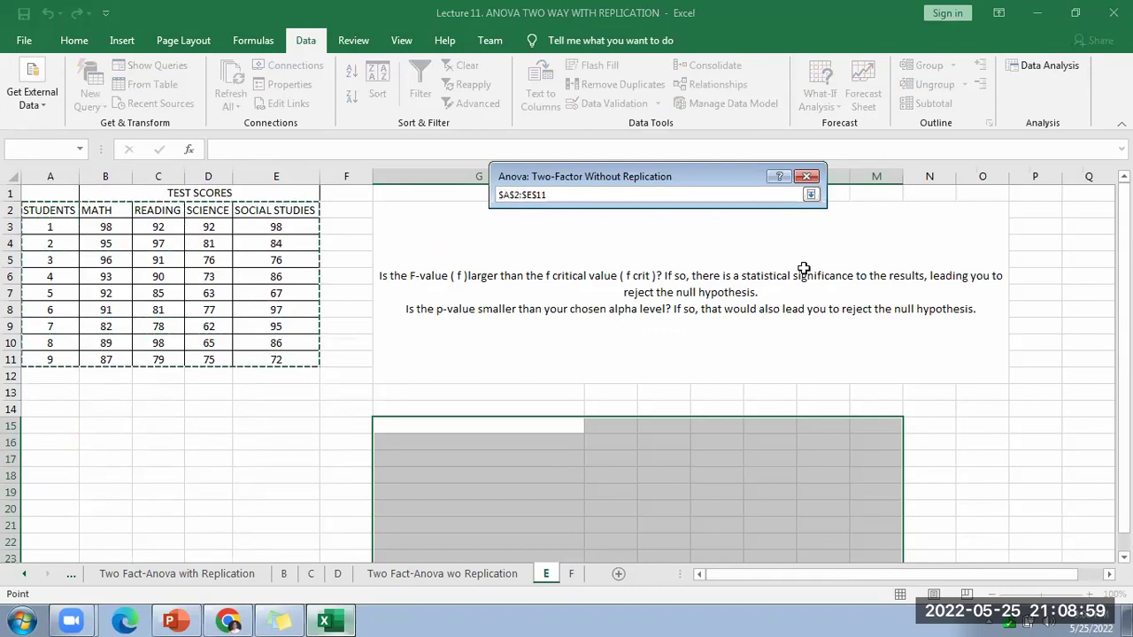
left_click(811, 195)
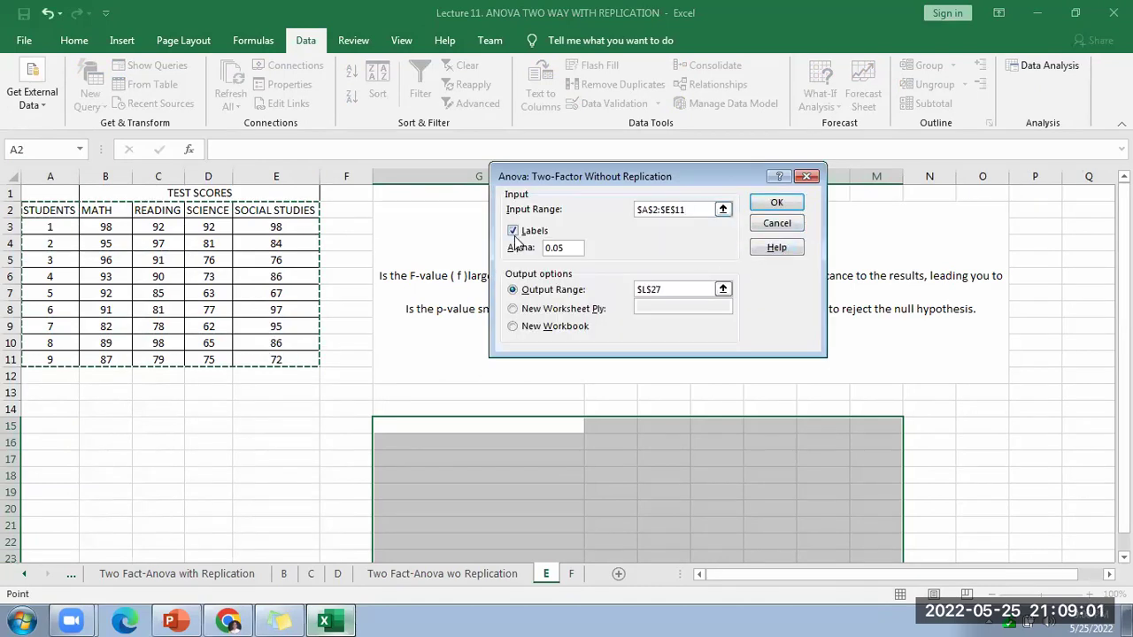
Step: Set the output range to G15 and run the two-factor ANOVA on the test scores
left_click(723, 289)
left_click(487, 346)
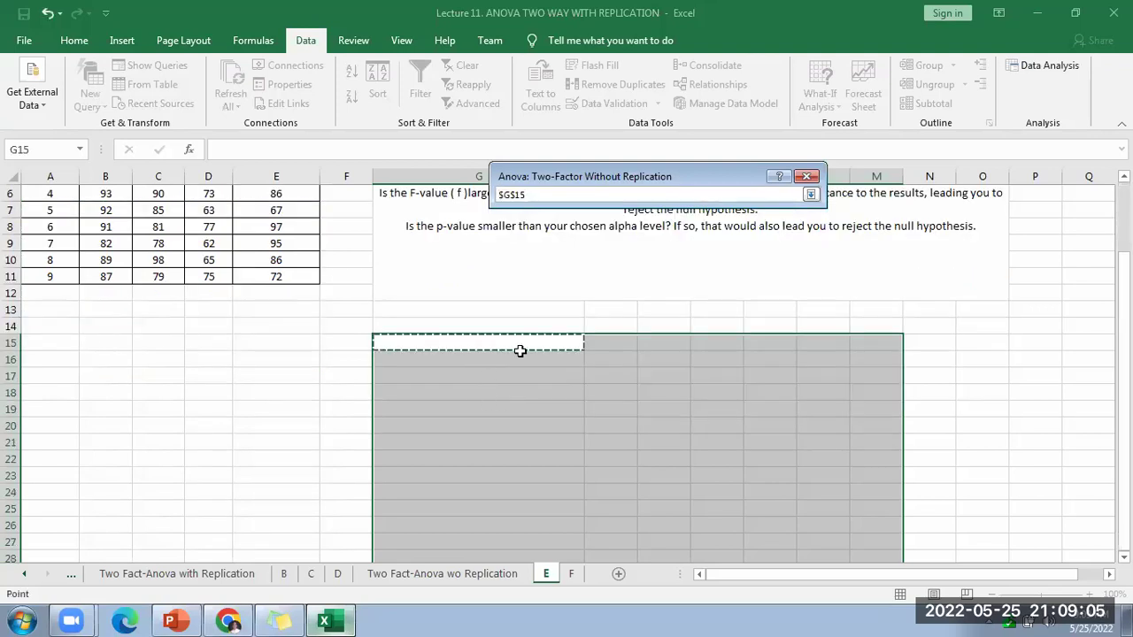
key("Return")
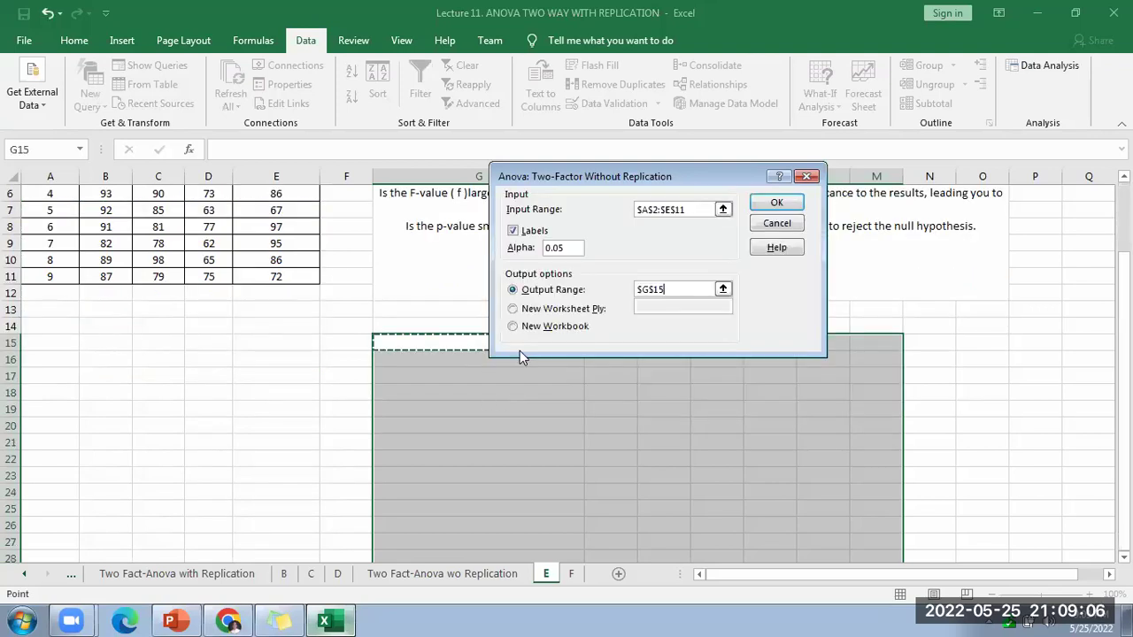
left_click(777, 202)
scroll(947, 350, "down", 7)
scroll(965, 372, "up", 3)
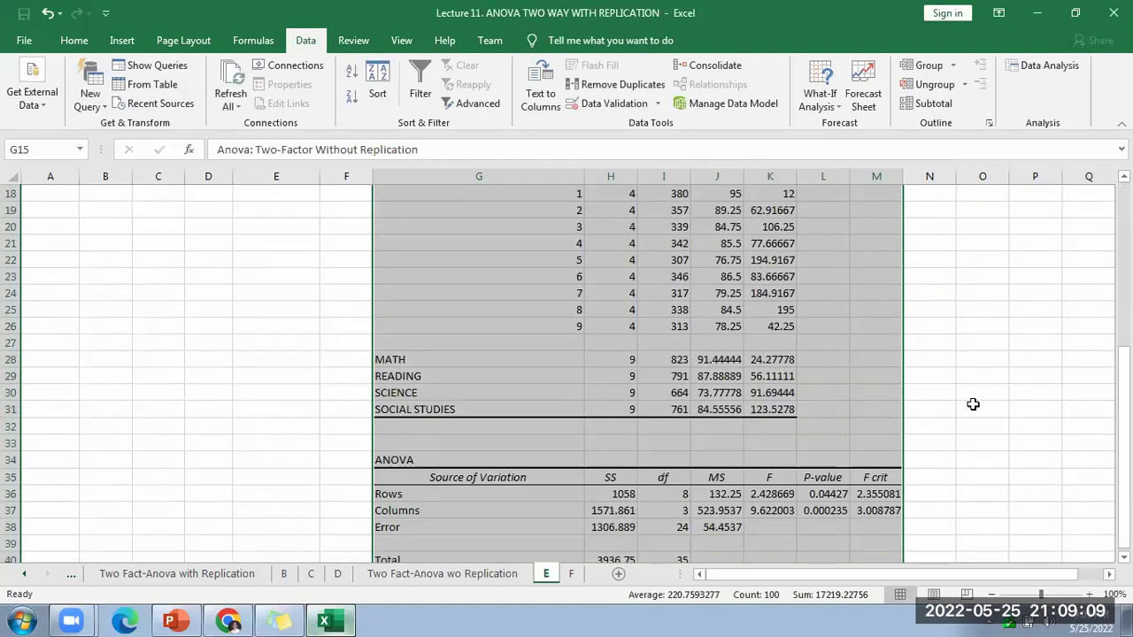
Step: Fill the F, P-value and F crit cells K35:M37 of the ANOVA table with light green
scroll(947, 407, "down", 2)
left_click_drag(776, 385, 878, 412)
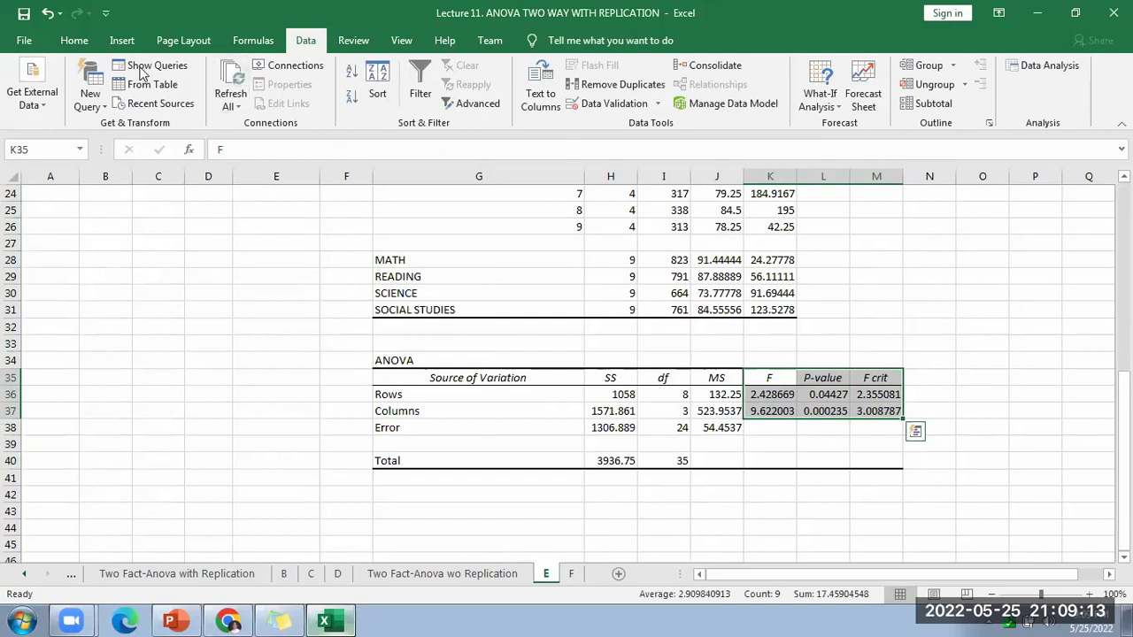
left_click(76, 41)
left_click(274, 97)
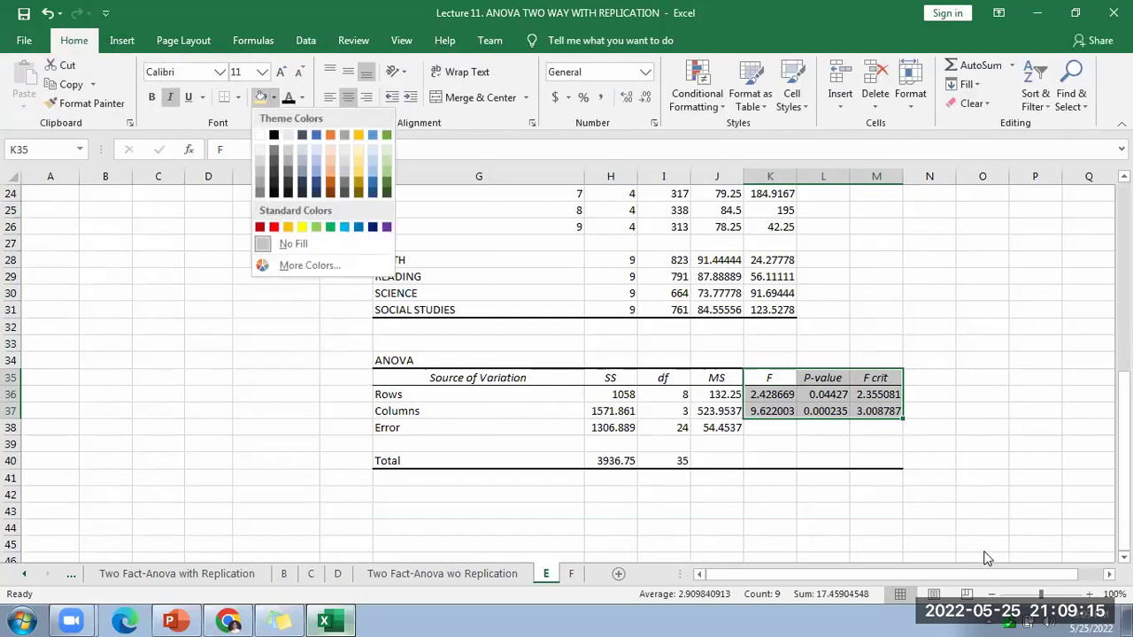
left_click(387, 172)
scroll(978, 586, "right", 1)
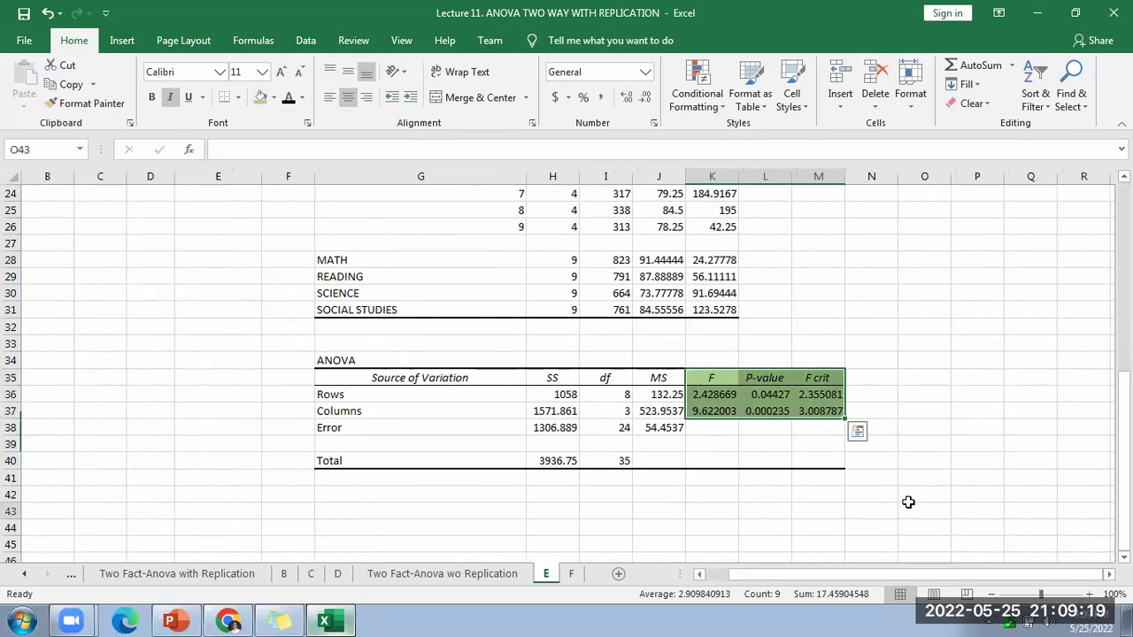
Step: Copy the F column K35:K37 to J43 and the F crit column M35:M37 to L43
left_click_drag(713, 378, 718, 457)
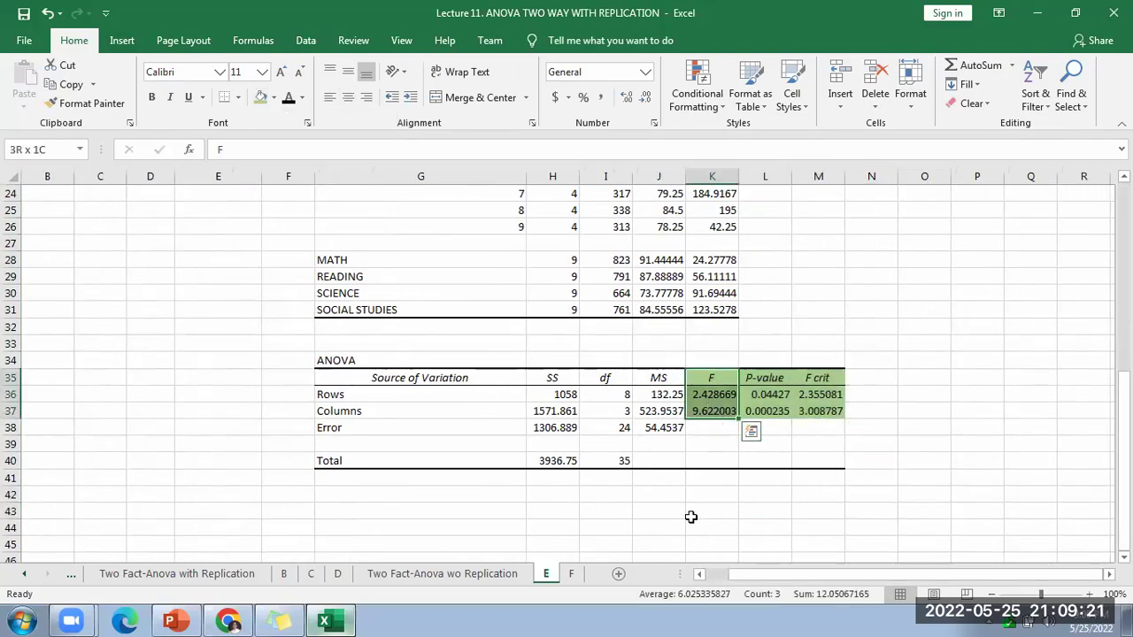
key("ctrl+c")
left_click(664, 511)
key("ctrl+v")
left_click_drag(830, 375, 834, 409)
key("ctrl+c")
scroll(805, 496, "down", 1)
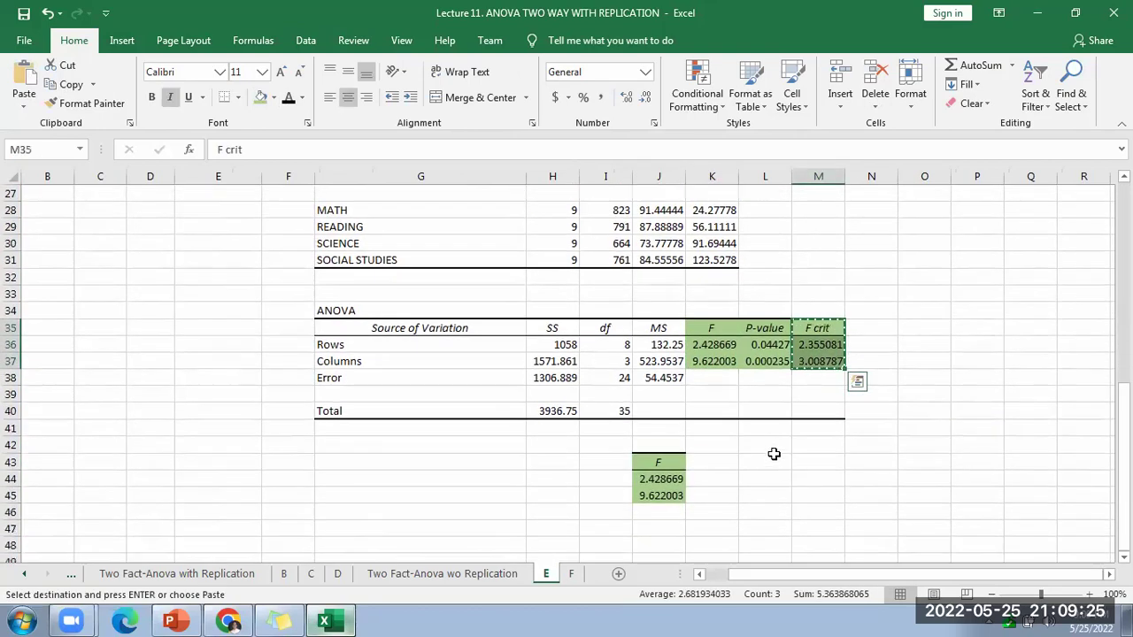
left_click(772, 462)
key("ctrl+v")
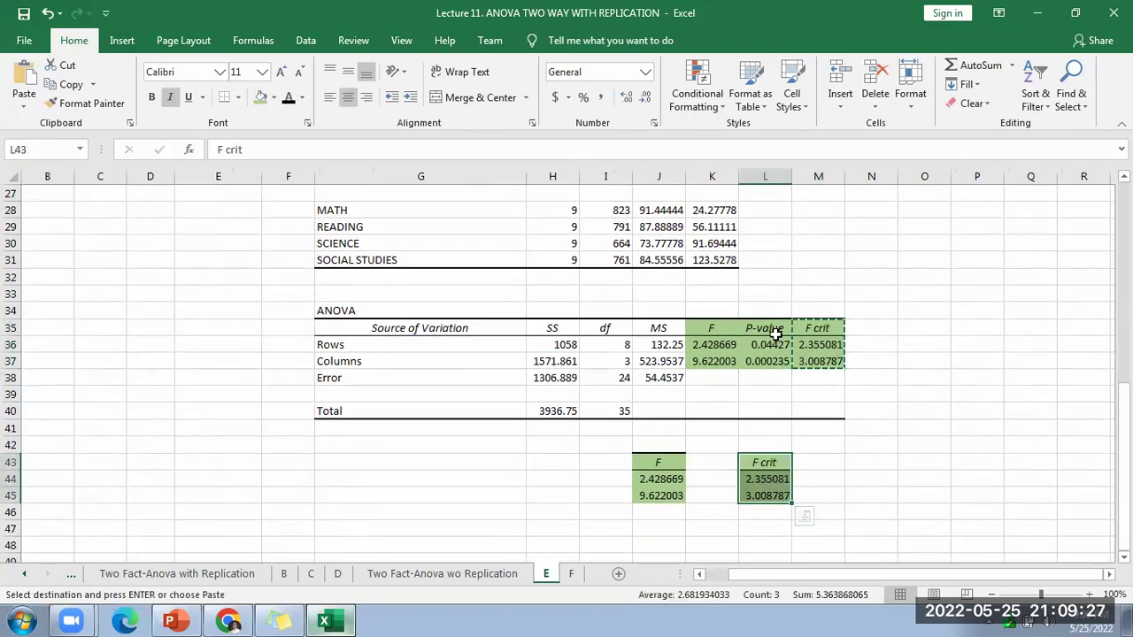
Step: Copy the P-value column L35:L37 to J48, below the F comparison
left_click_drag(776, 333, 768, 363)
key("ctrl+c")
scroll(700, 470, "down", 1)
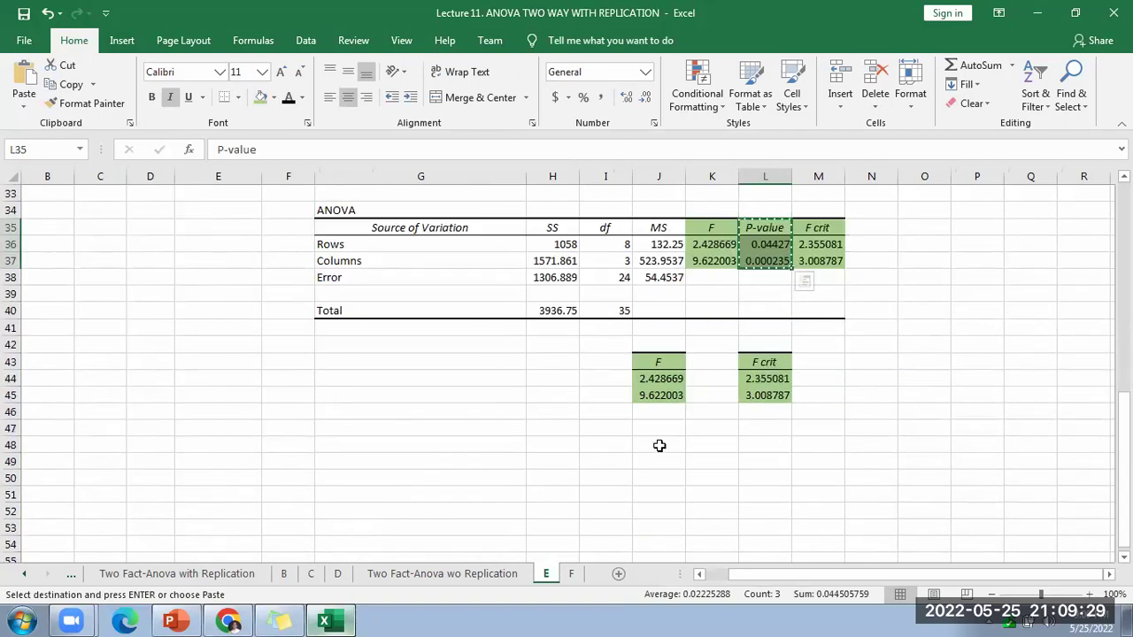
left_click(660, 446)
key("ctrl+v")
Step: Enter the heading P in L48 and the significance level 0.05 in L49 and L50
left_click(758, 445)
key("Escape")
type("P")
key("Return")
type("0")
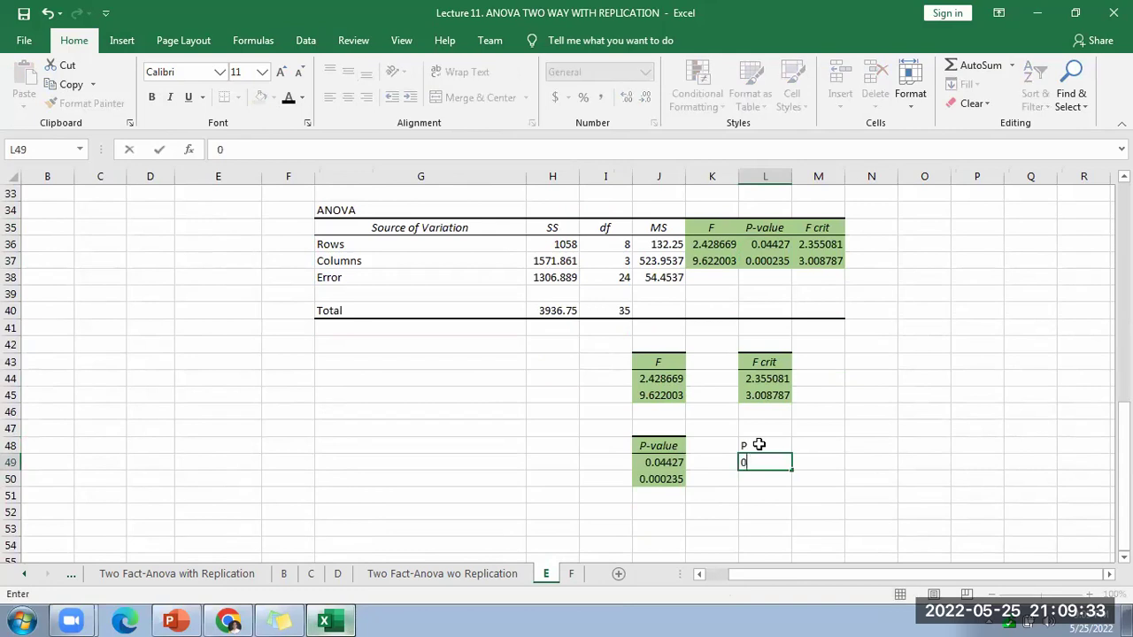
key("Return")
type("0.")
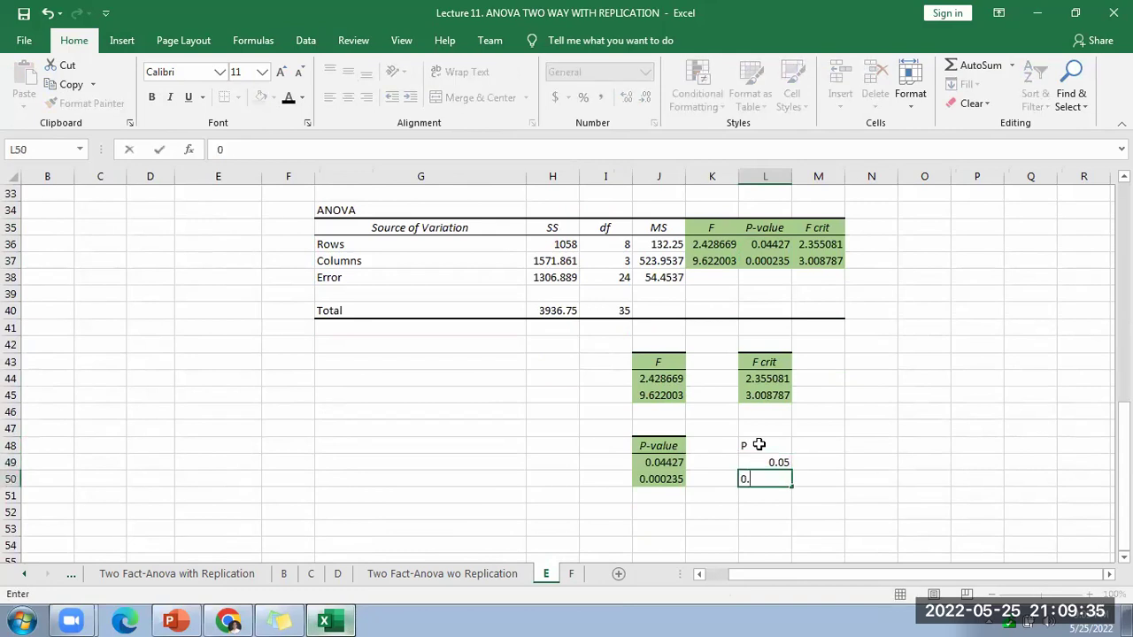
key("Return")
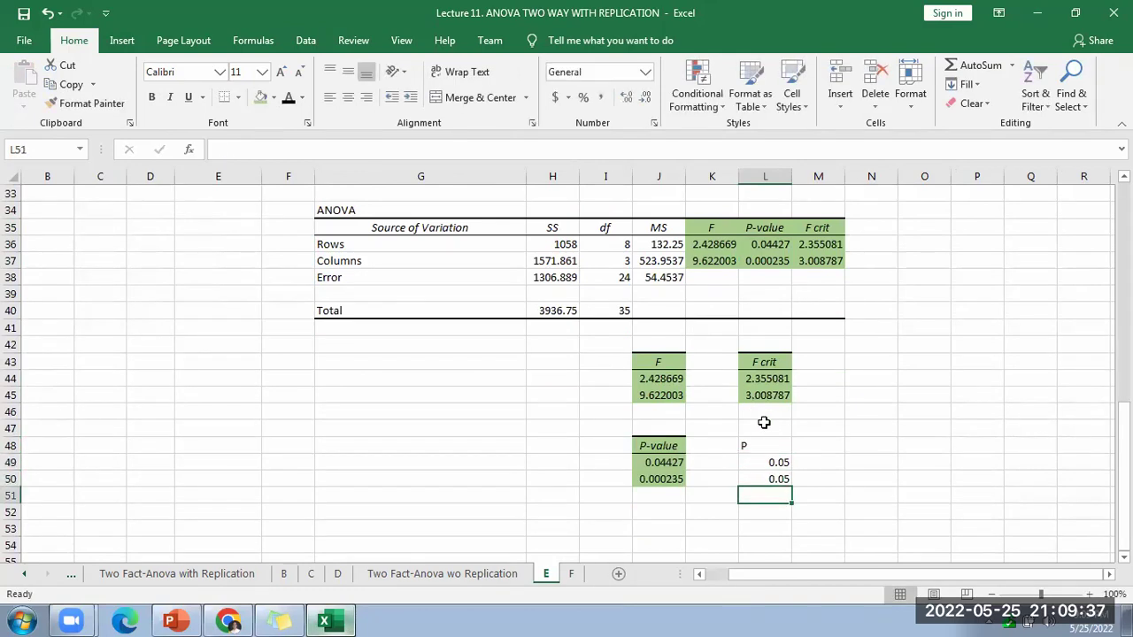
Step: Copy the merged decision-rule note from G2 to O43, beside the comparison tables
scroll(761, 417, "up", 9)
scroll(759, 289, "up", 1)
left_click(767, 324)
key("ctrl+c")
scroll(876, 461, "down", 6)
scroll(890, 476, "down", 5)
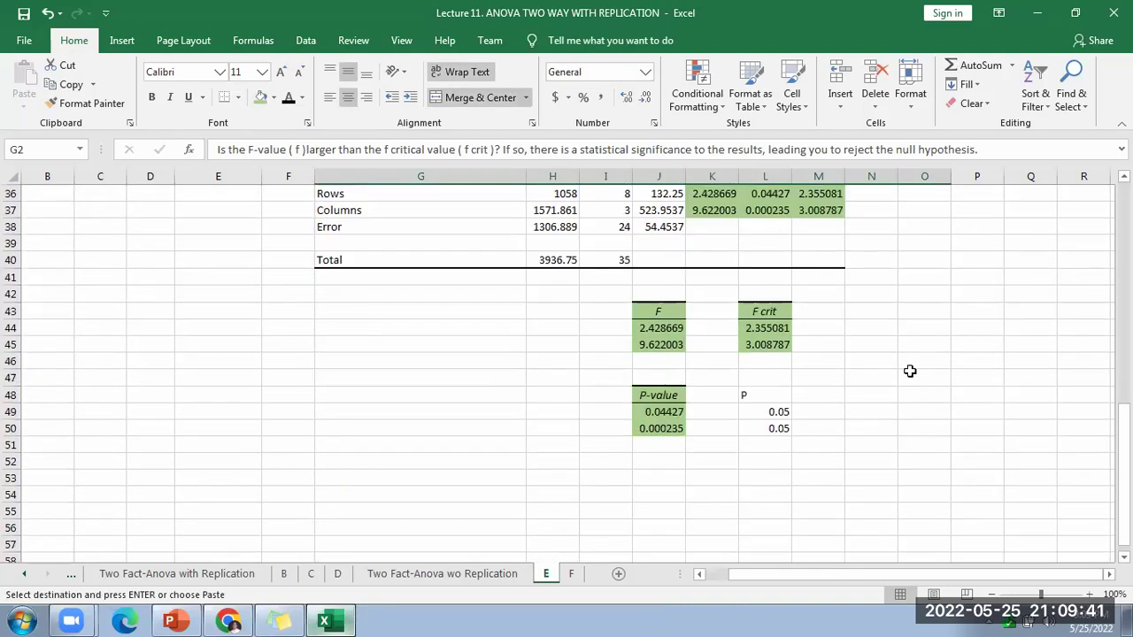
left_click(930, 310)
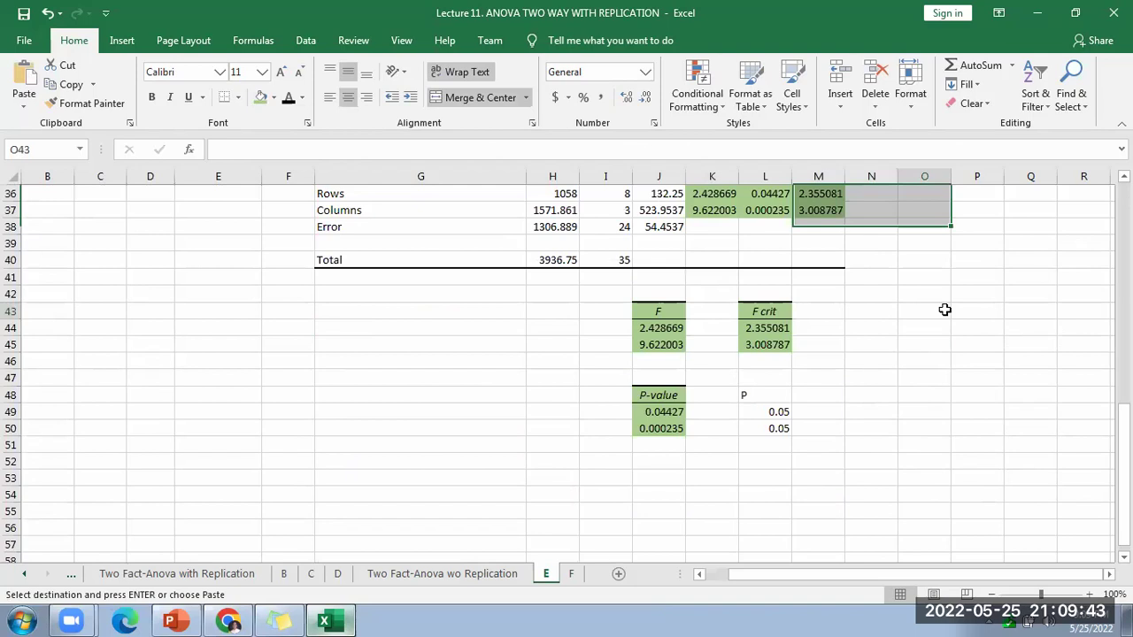
left_click(944, 310)
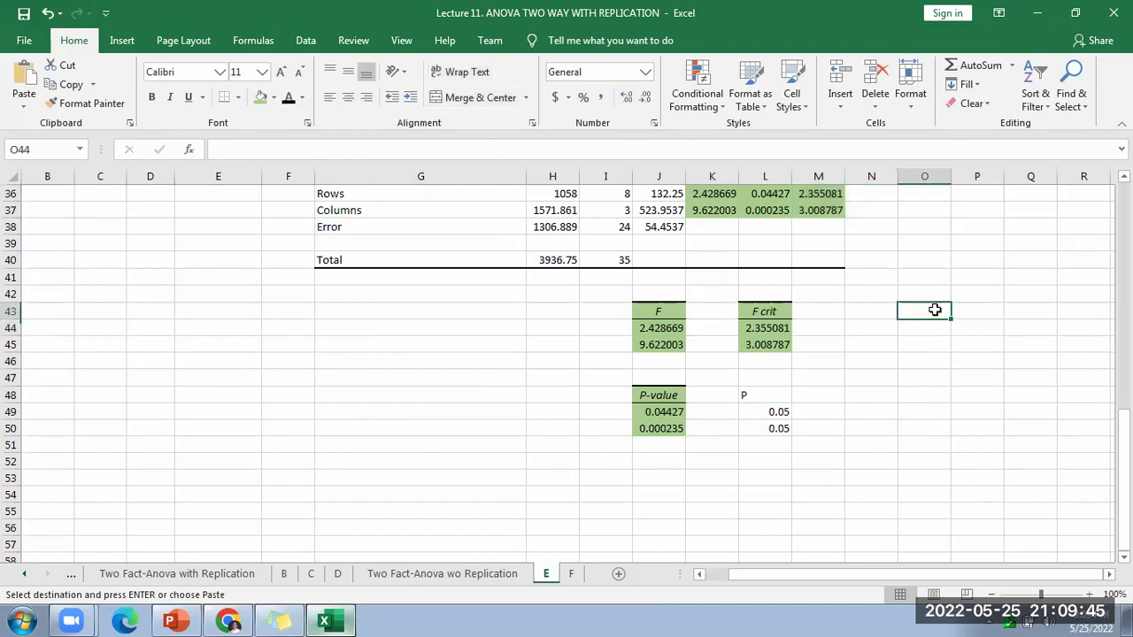
key("ctrl+v")
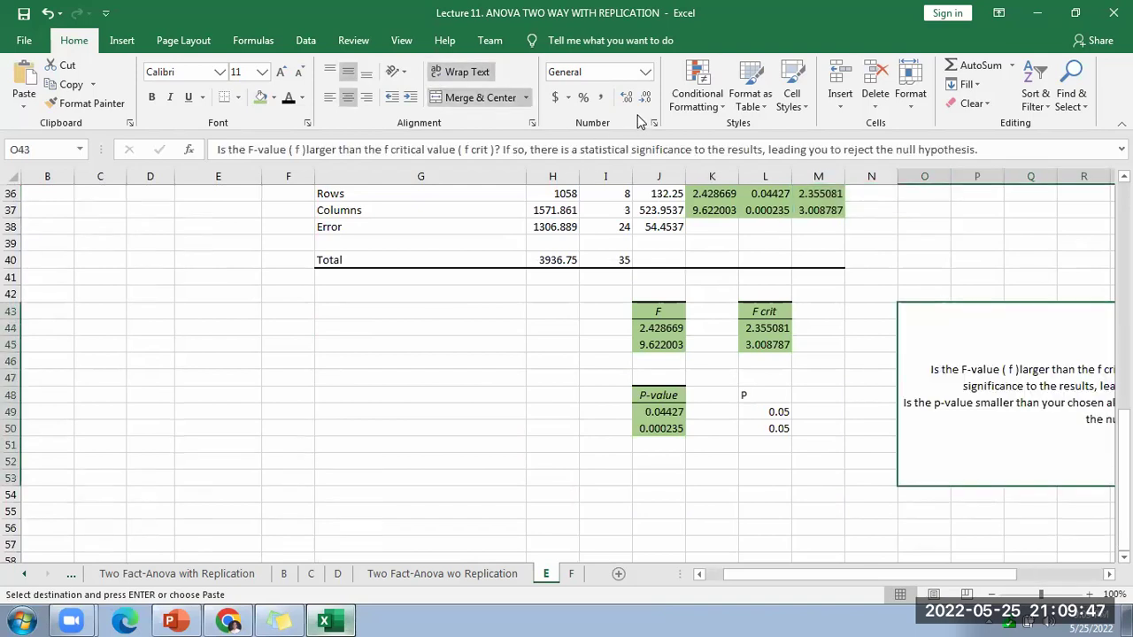
left_click_drag(992, 581, 1059, 543)
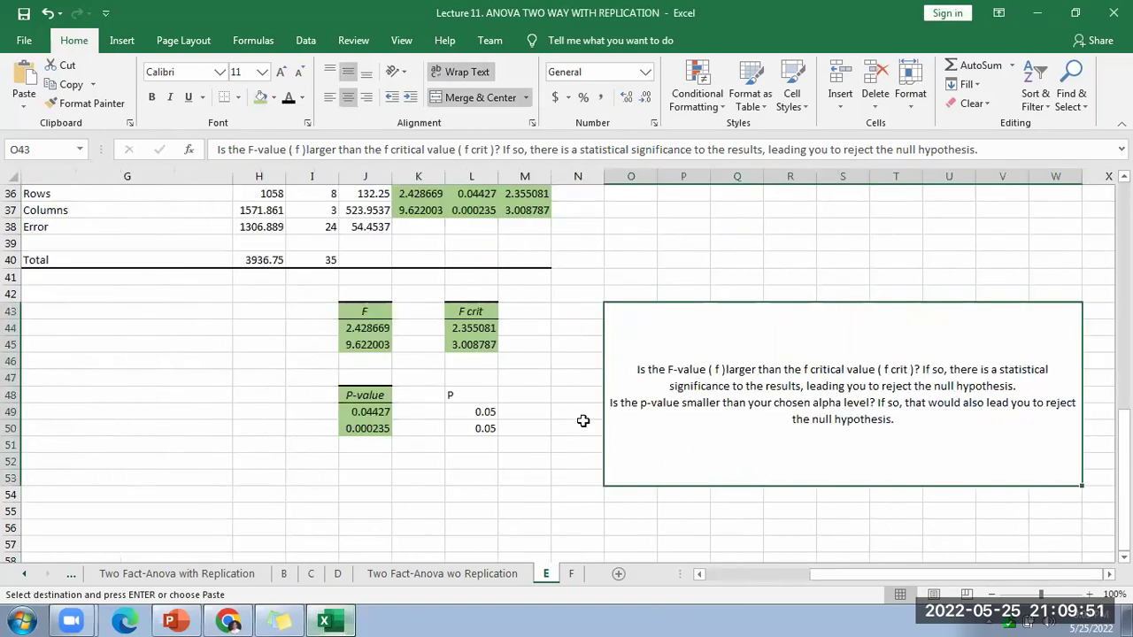
Step: Compare the F and F crit headings with the note in O43 and copy its phrase "reject the null hypothesis."
left_click(366, 306)
left_click(464, 313)
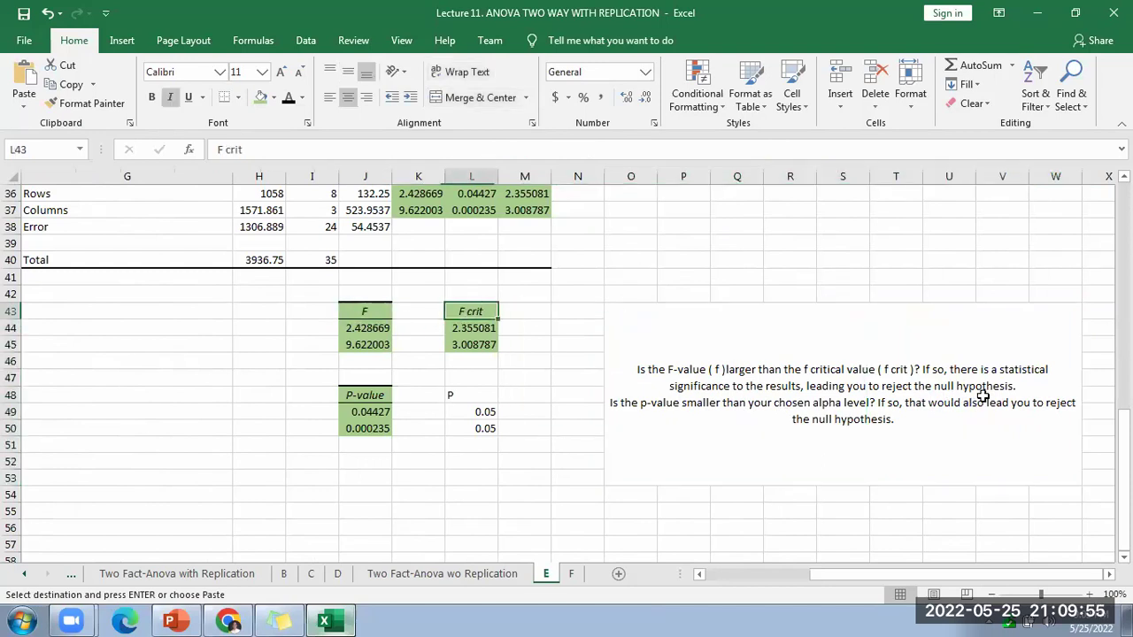
left_click(899, 391)
double_click(997, 381)
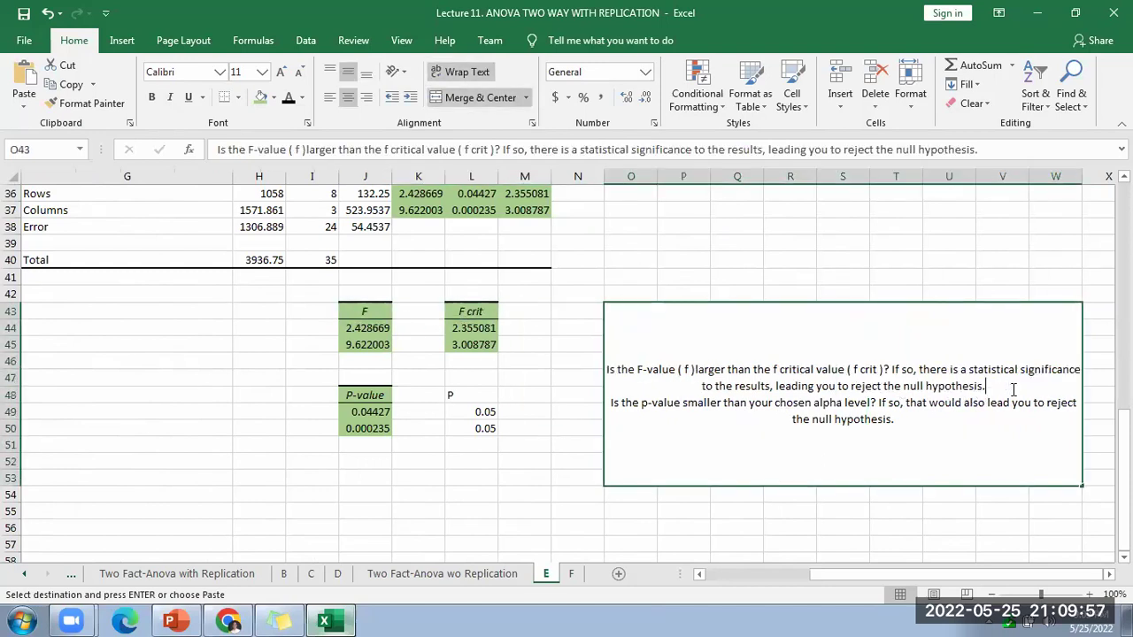
left_click_drag(985, 386, 852, 386)
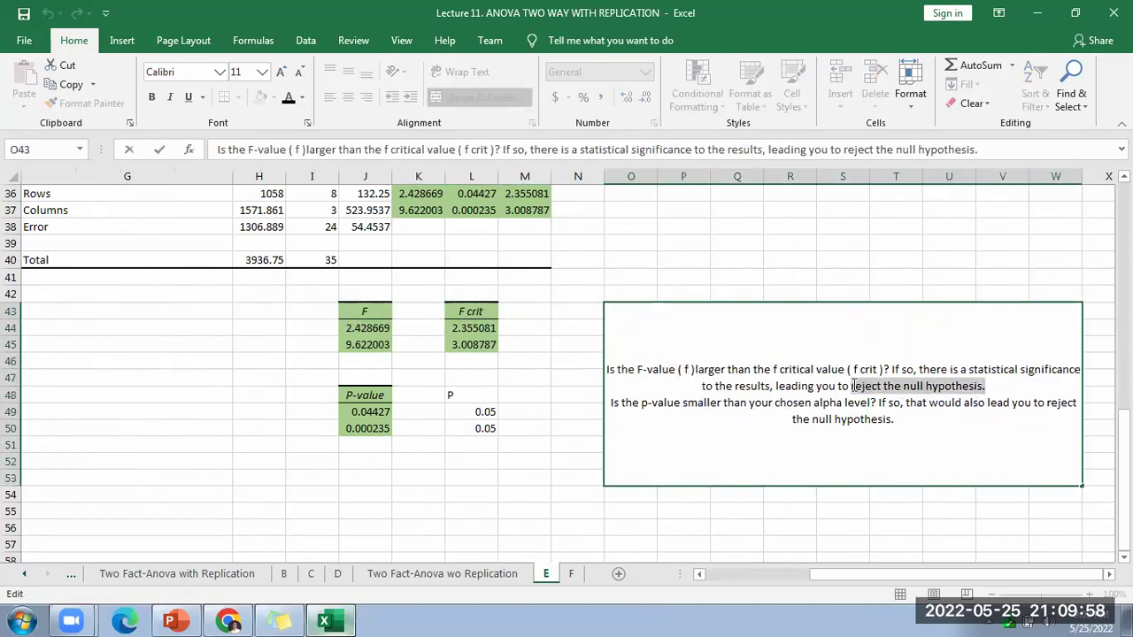
left_click(409, 382)
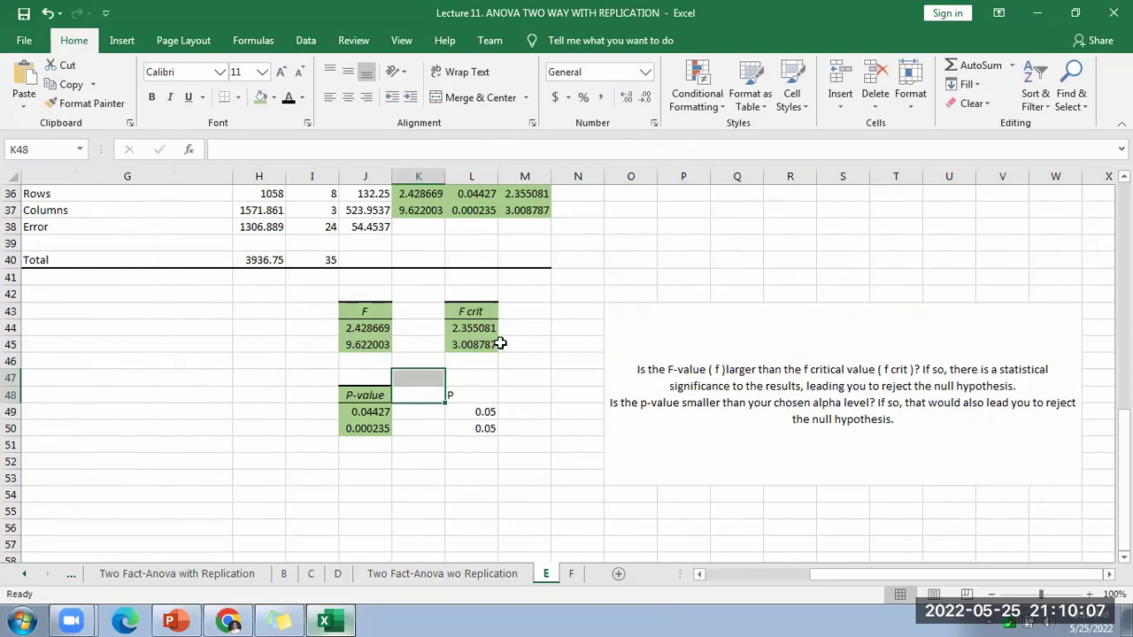
Step: Fill the F value in J44 with gold and put the conclusion "reject the null hypothesis." in G44
left_click(368, 328)
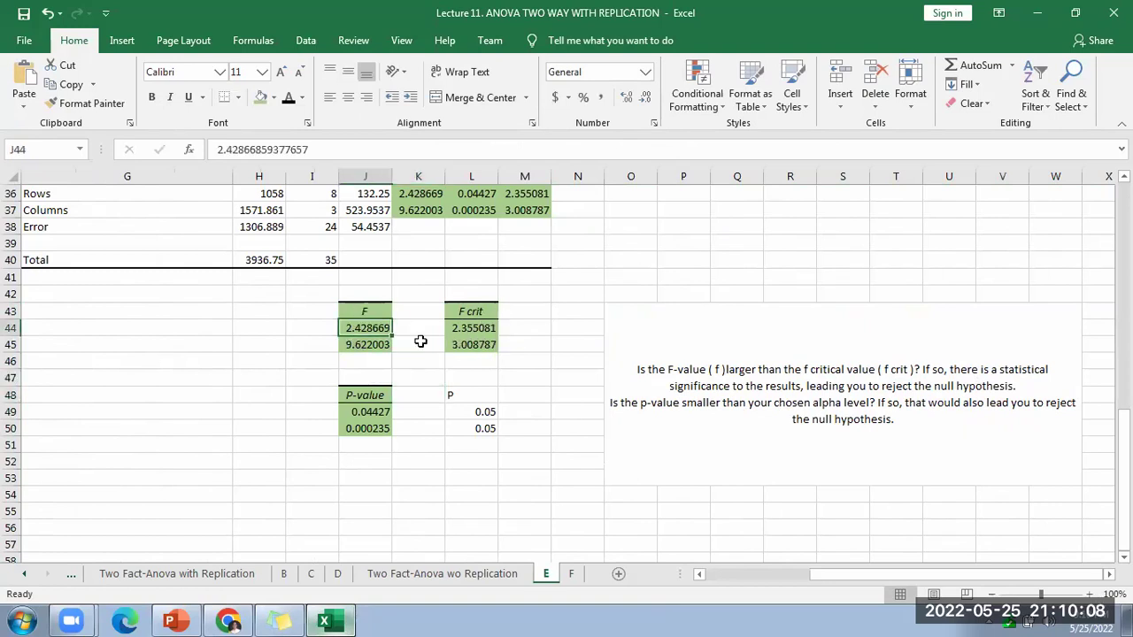
left_click(274, 99)
left_click(291, 212)
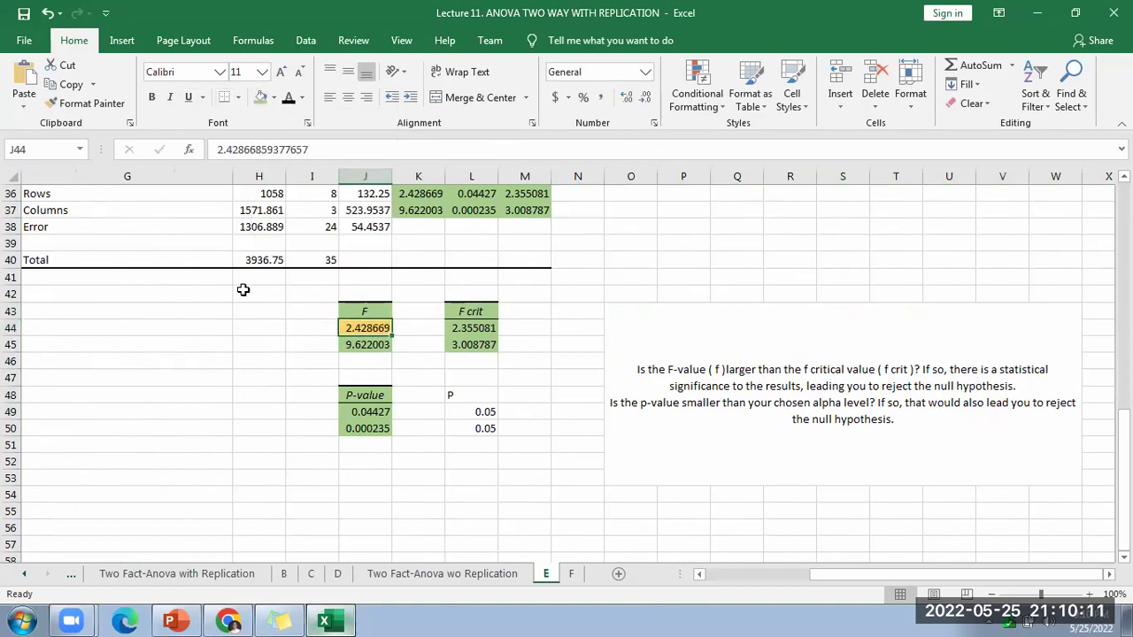
left_click(204, 327)
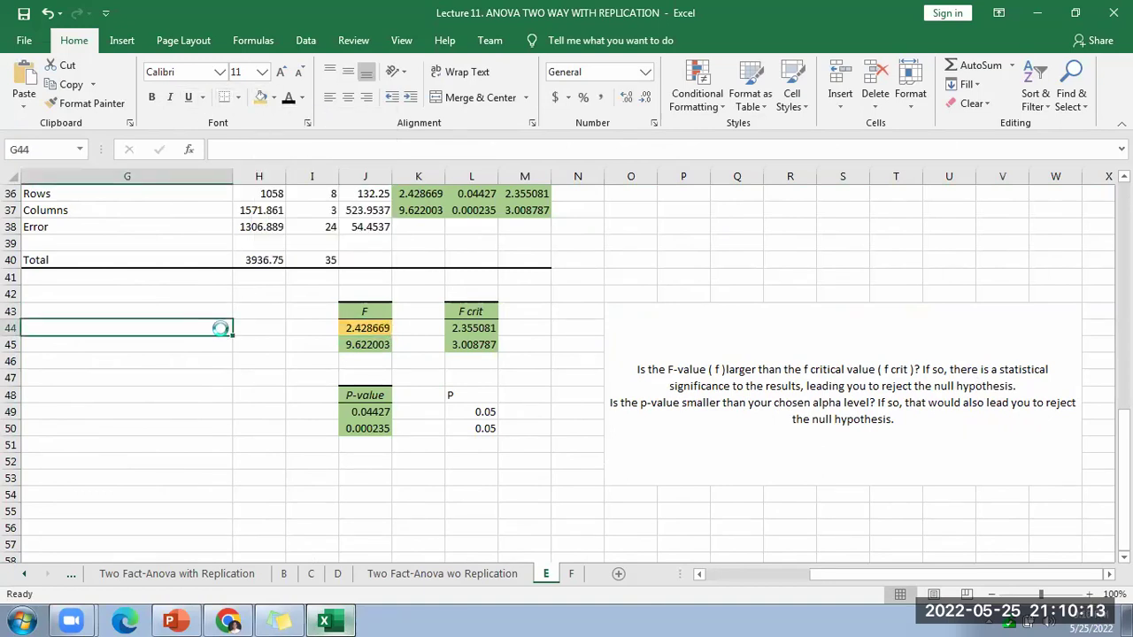
key("ctrl+v")
left_click(210, 409)
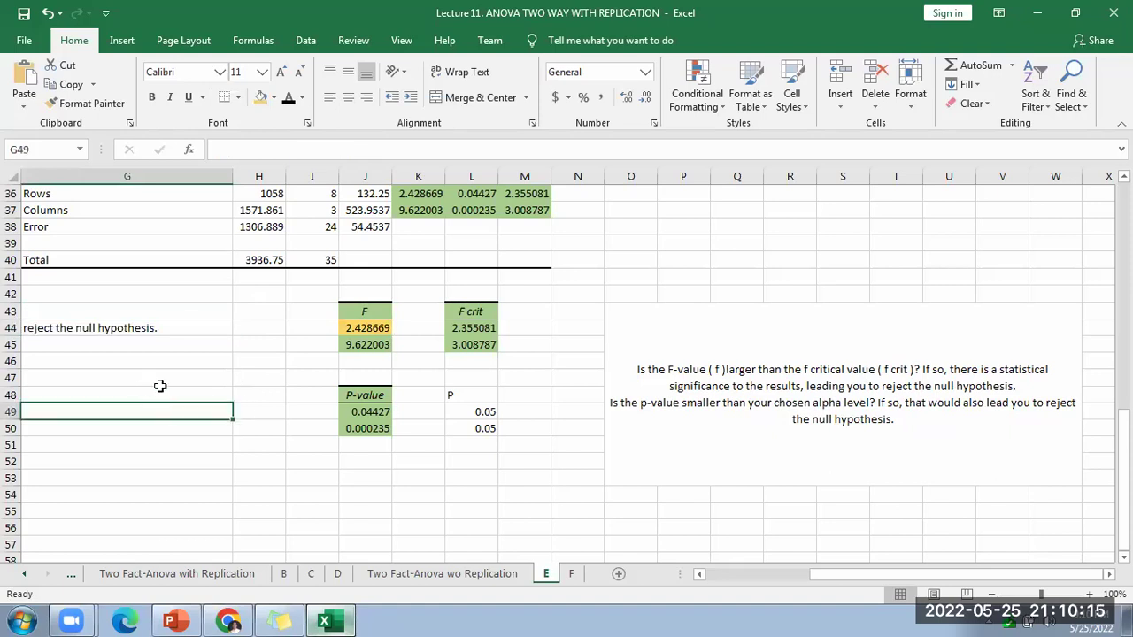
Step: Compare J45 with L45, fill J45 with the same gold, and enter "reject the null hypothesis." in G45
left_click(375, 346)
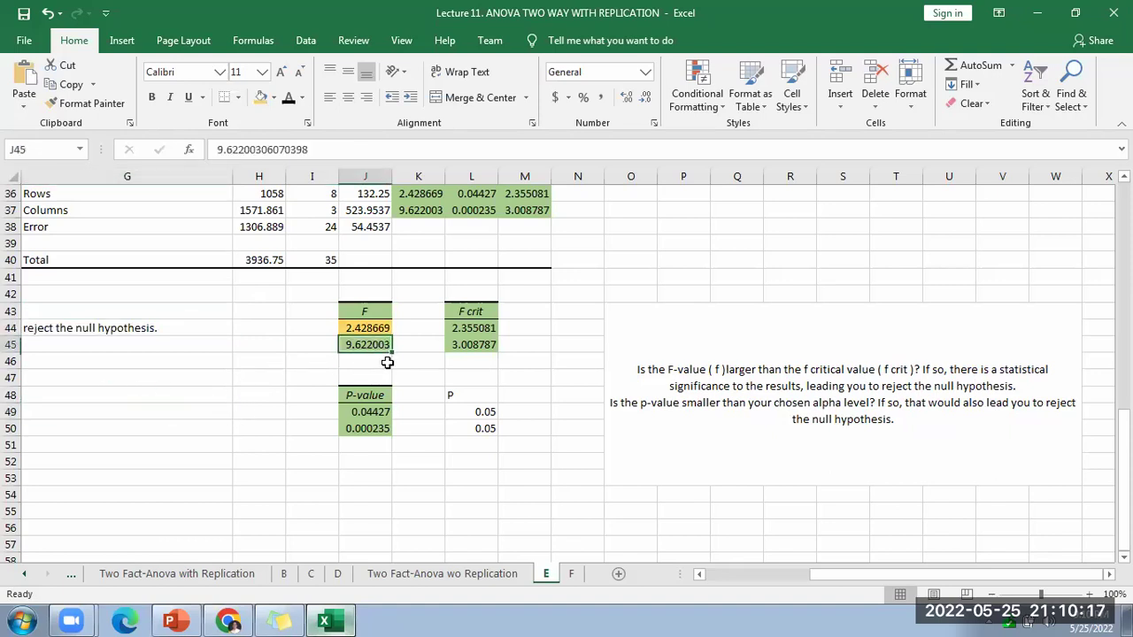
left_click(493, 346)
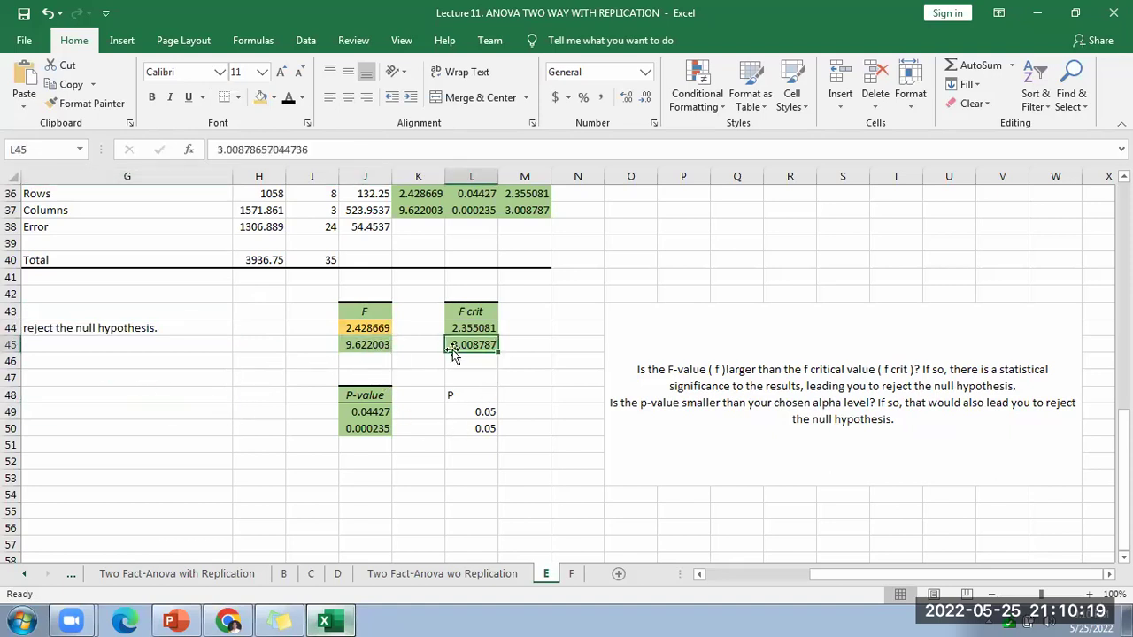
left_click(387, 349)
left_click(260, 98)
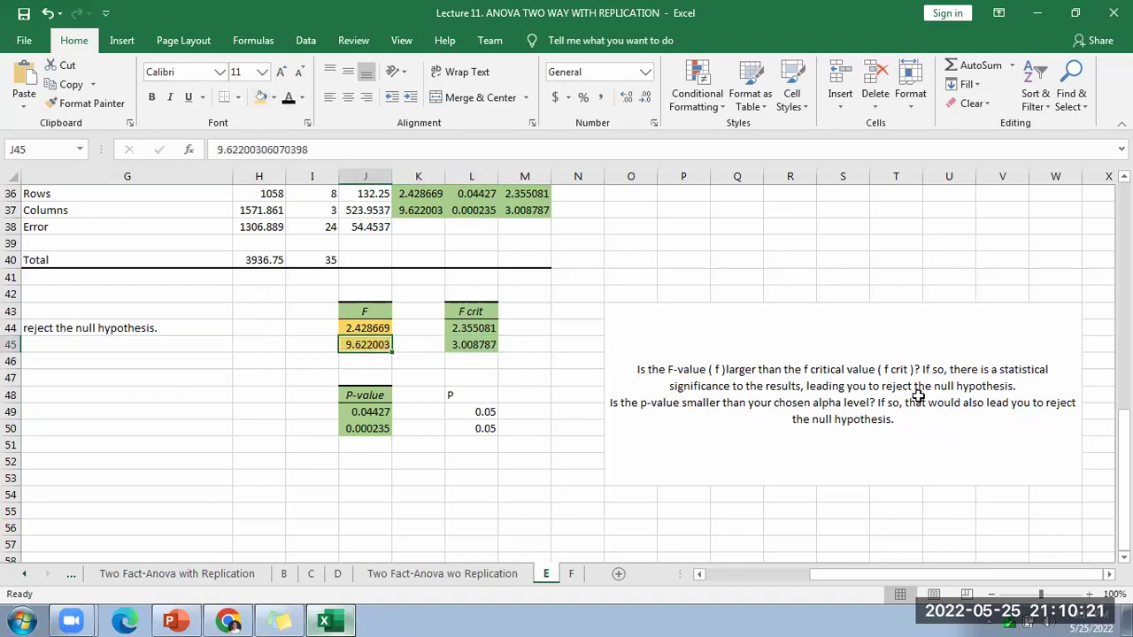
left_click(105, 346)
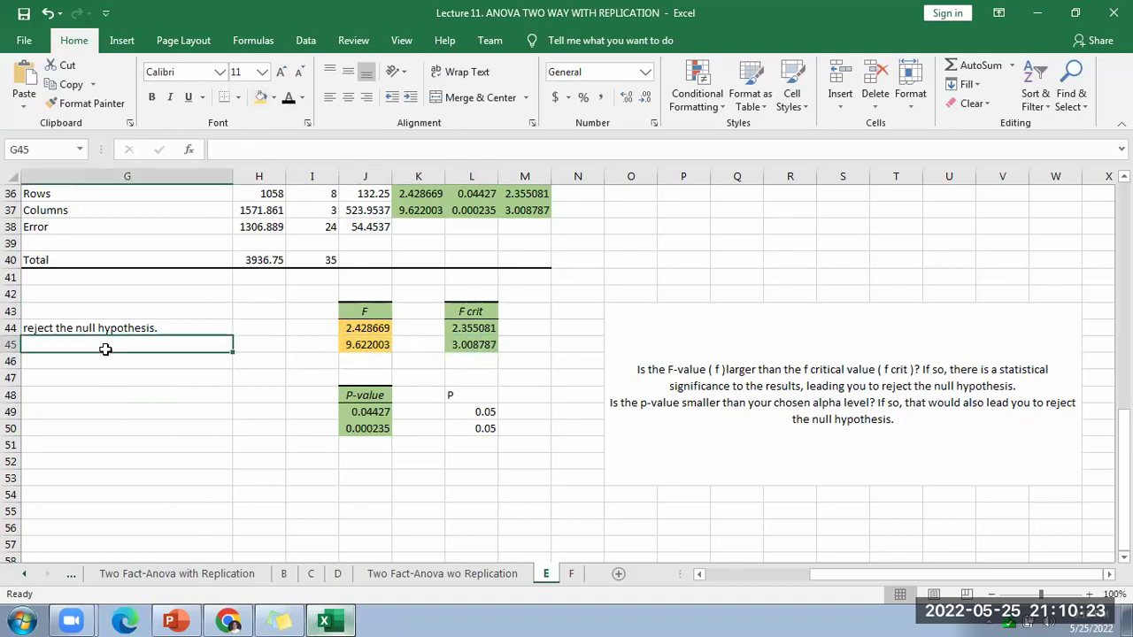
type("r")
key("Return")
Step: Fill the p-value in J49 with gold and enter "reject the null hypothesis." in G49
left_click(113, 424)
left_click(366, 413)
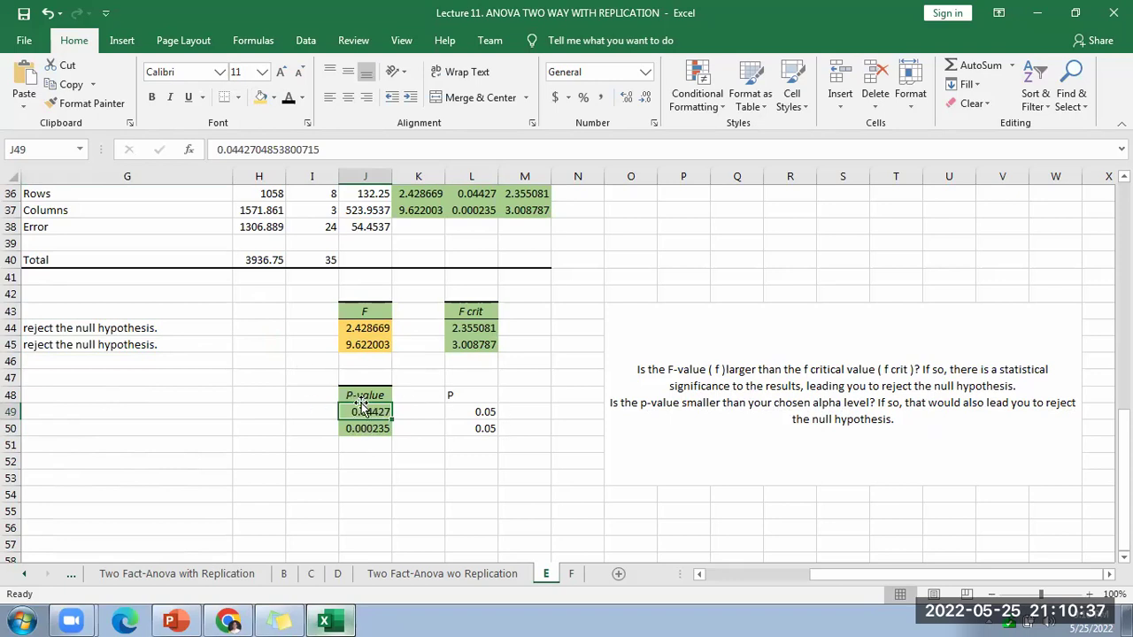
left_click(261, 96)
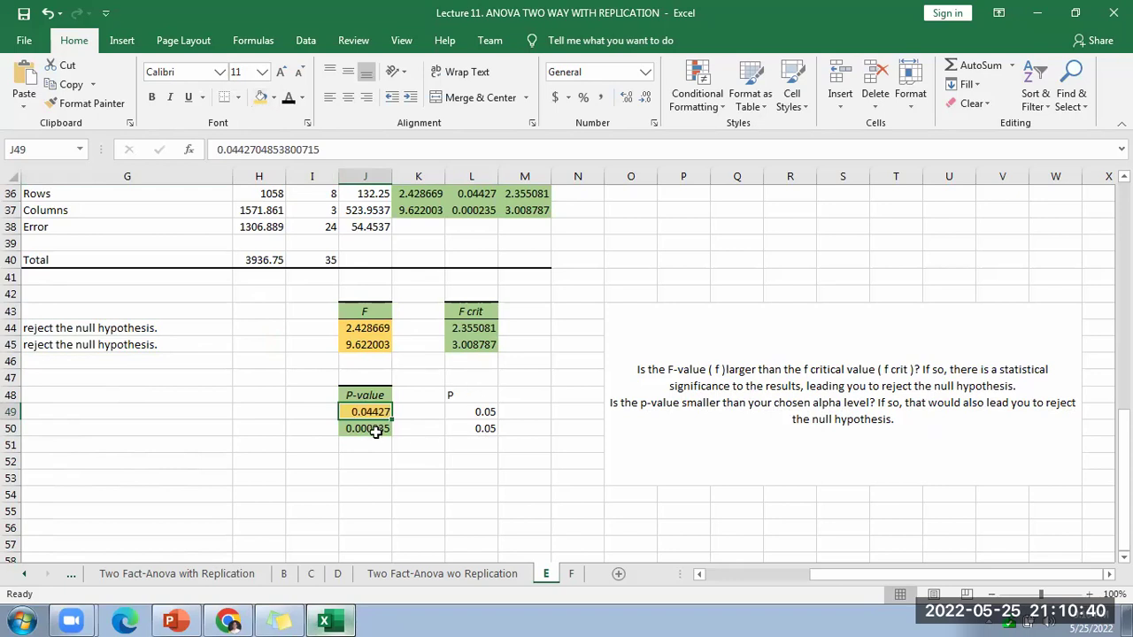
left_click(134, 414)
type("reject the null hypothesis.")
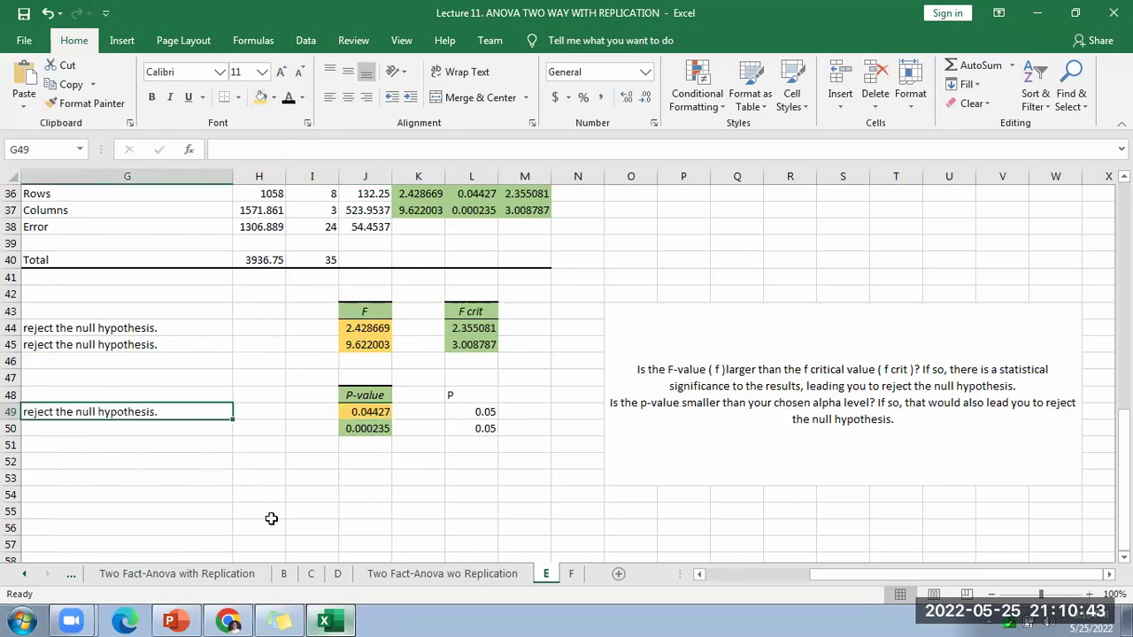
Step: Compare the p-value in J50 with L50, fill L50 with gold, and enter "CANNOT reject the null hypothesis." in G50
left_click(270, 514)
left_click(363, 430)
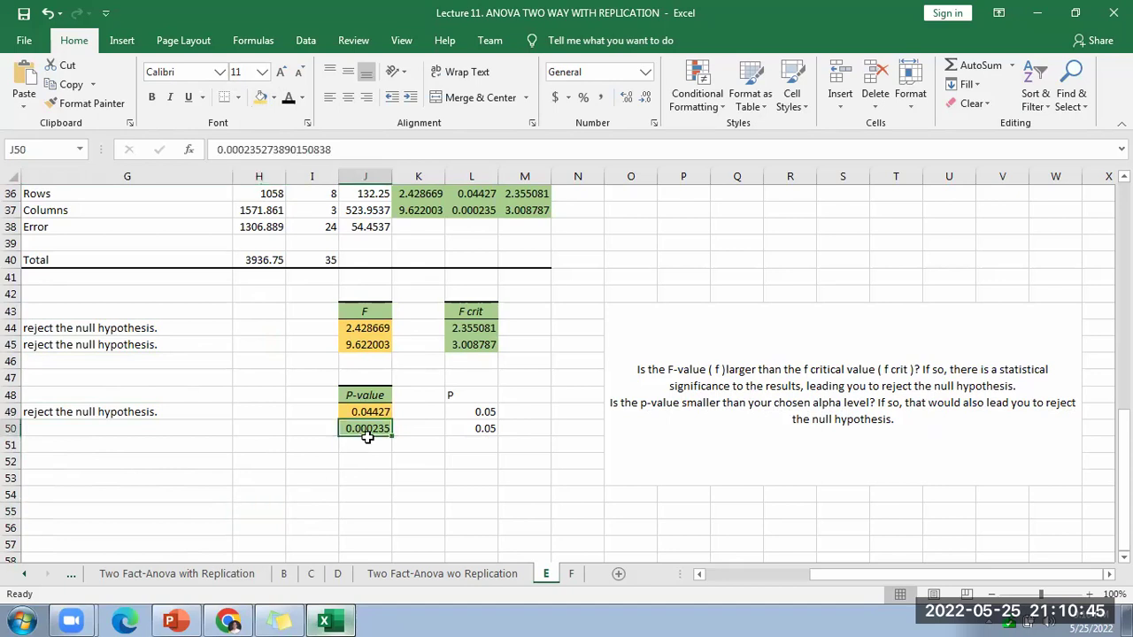
left_click(472, 431)
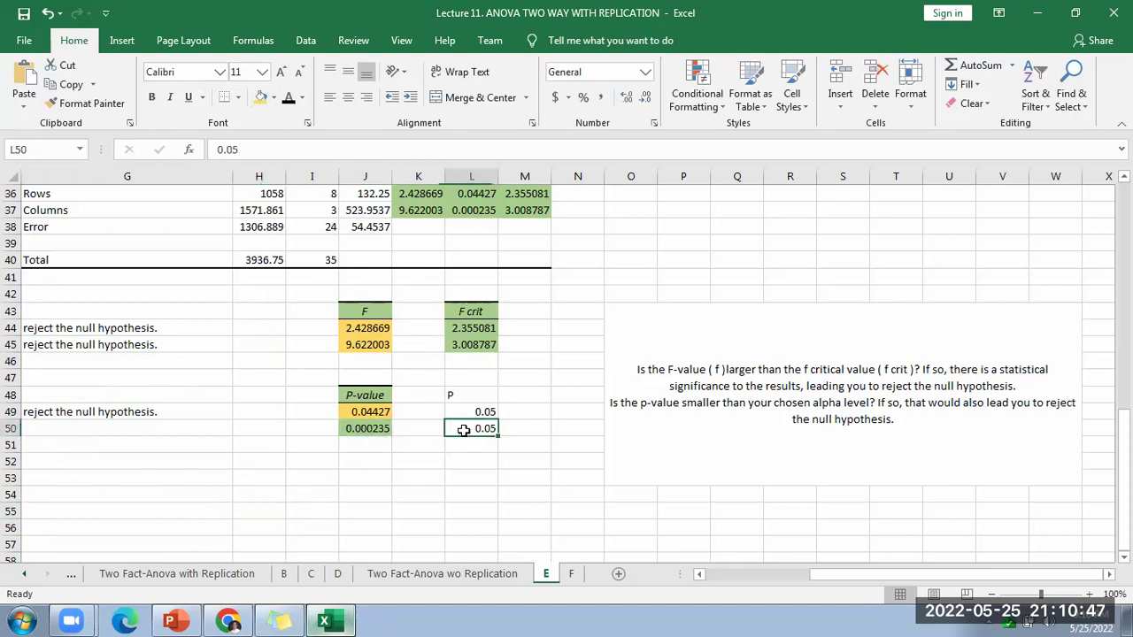
left_click(261, 96)
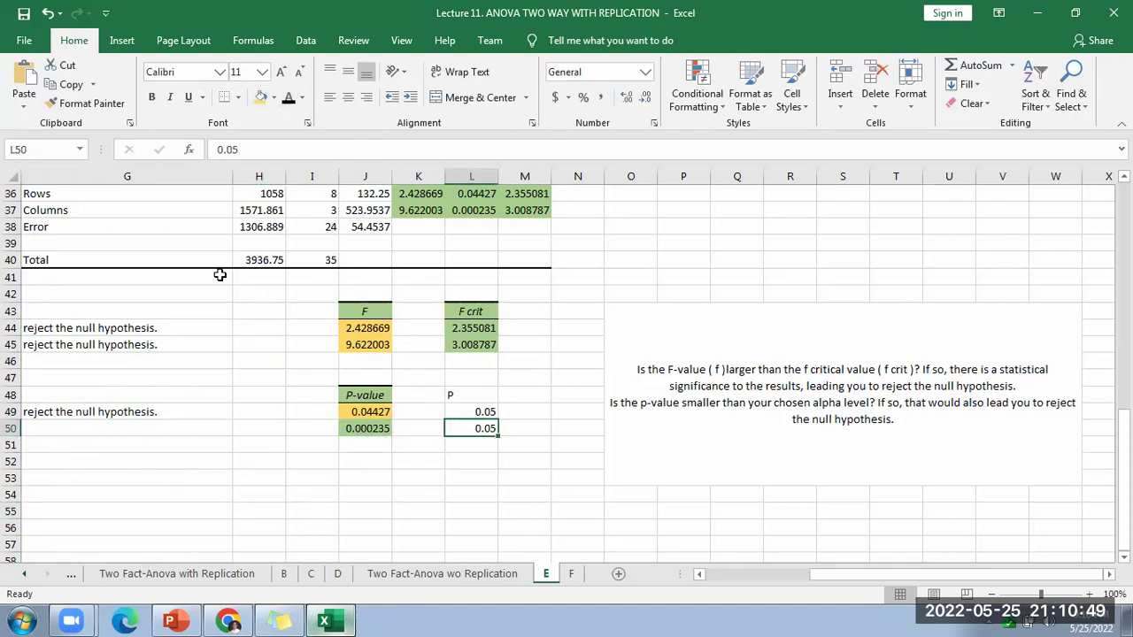
left_click(79, 429)
type("CA")
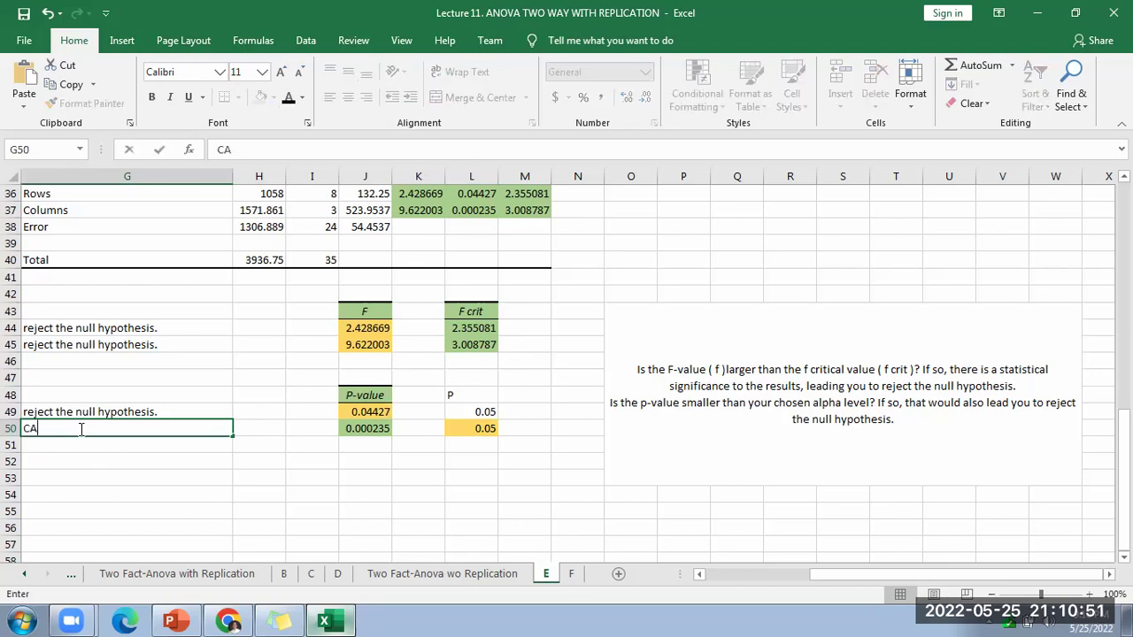
type("NNOT reject the null hypothesis.")
left_click(133, 497)
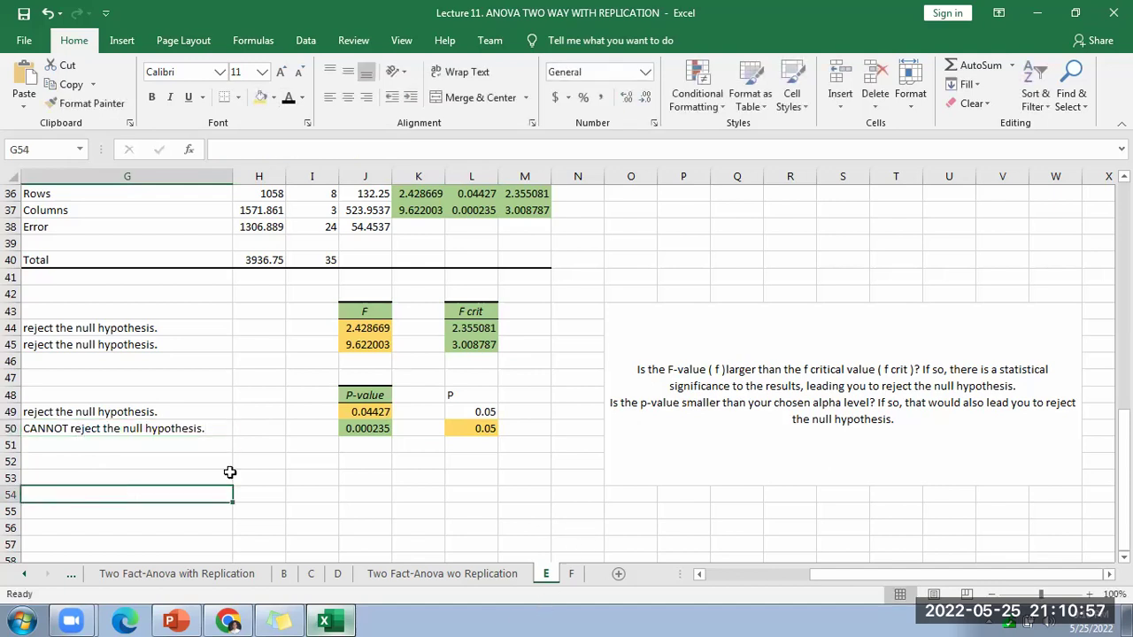
Step: Review the conclusions on sheet E against those on the Two Fact-Anova with Replication and Two Fact-Anova wo Replication sheets
left_click(76, 329)
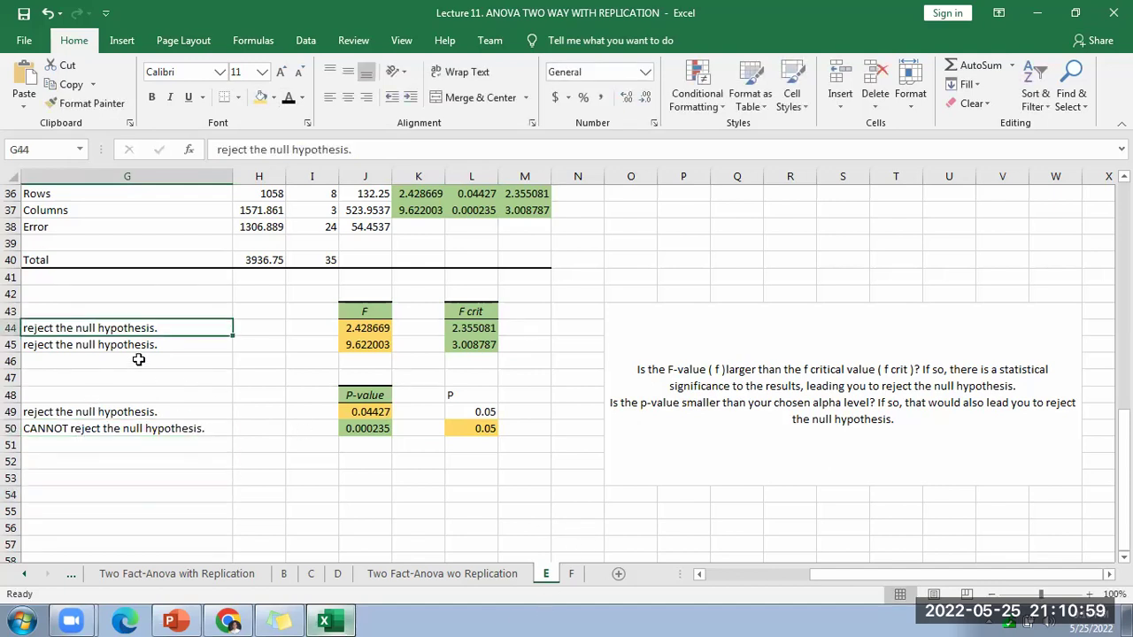
left_click(167, 346)
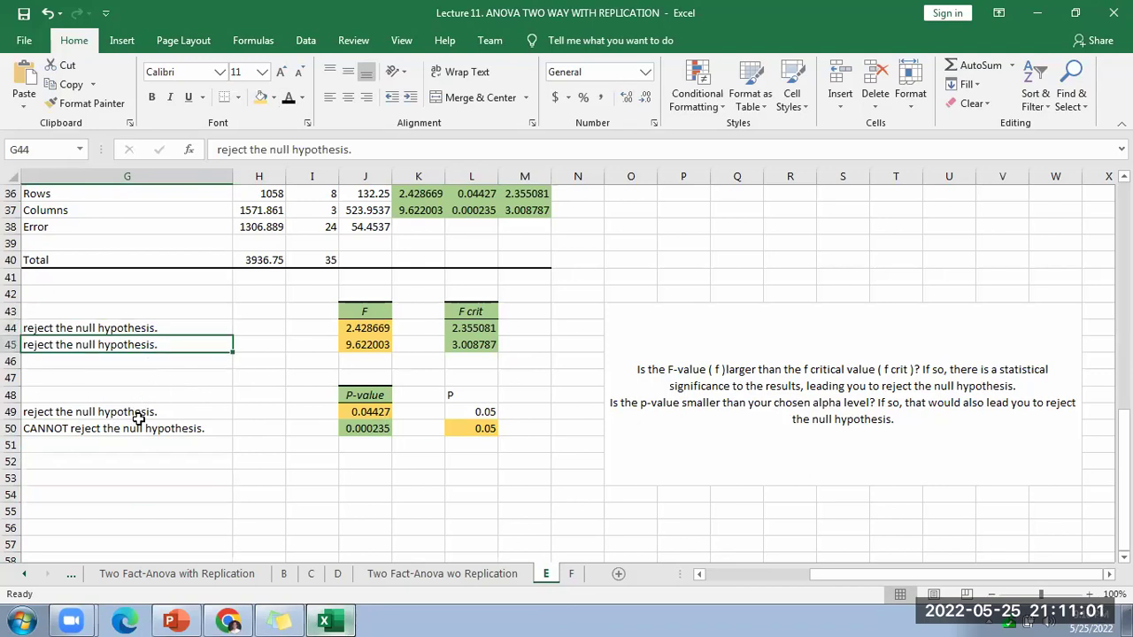
left_click_drag(139, 418, 142, 432)
left_click(177, 574)
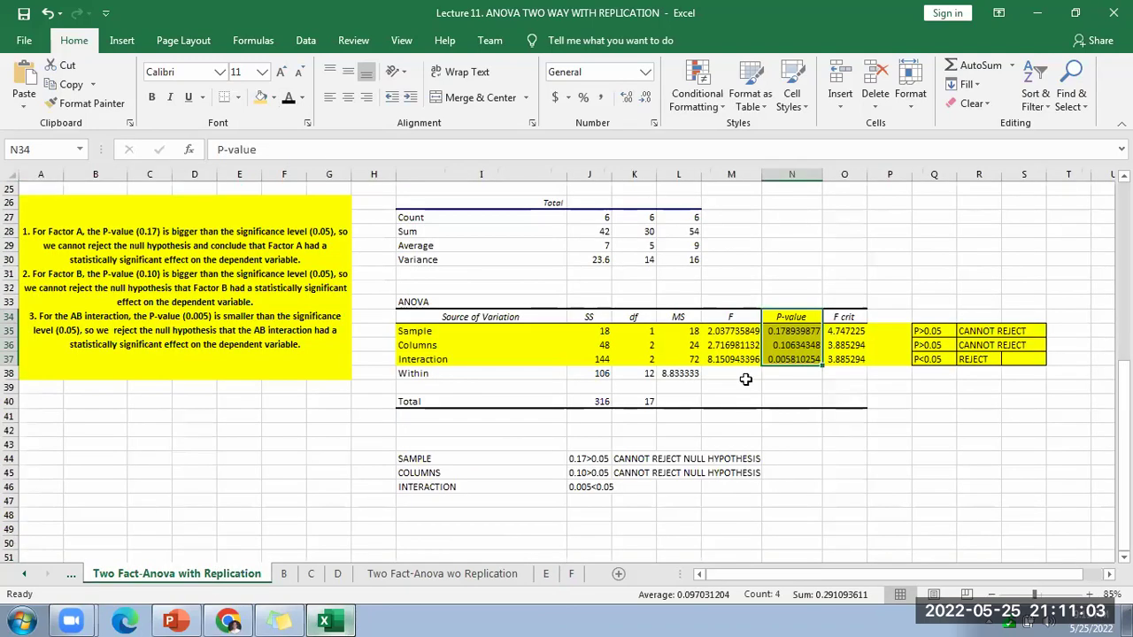
left_click_drag(423, 462, 706, 490)
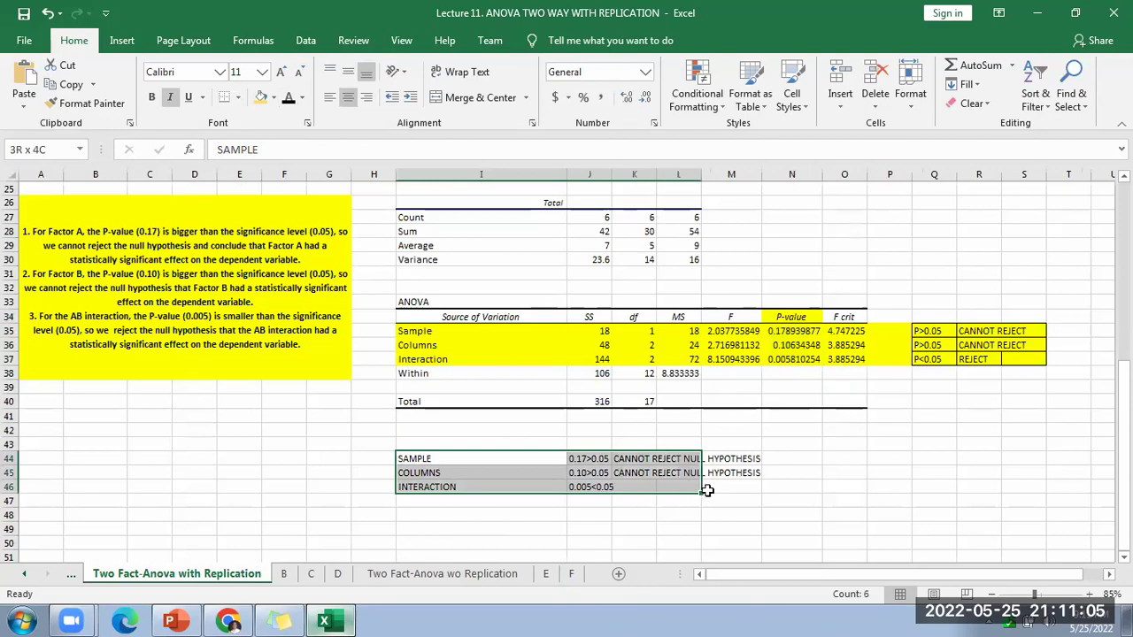
left_click(410, 573)
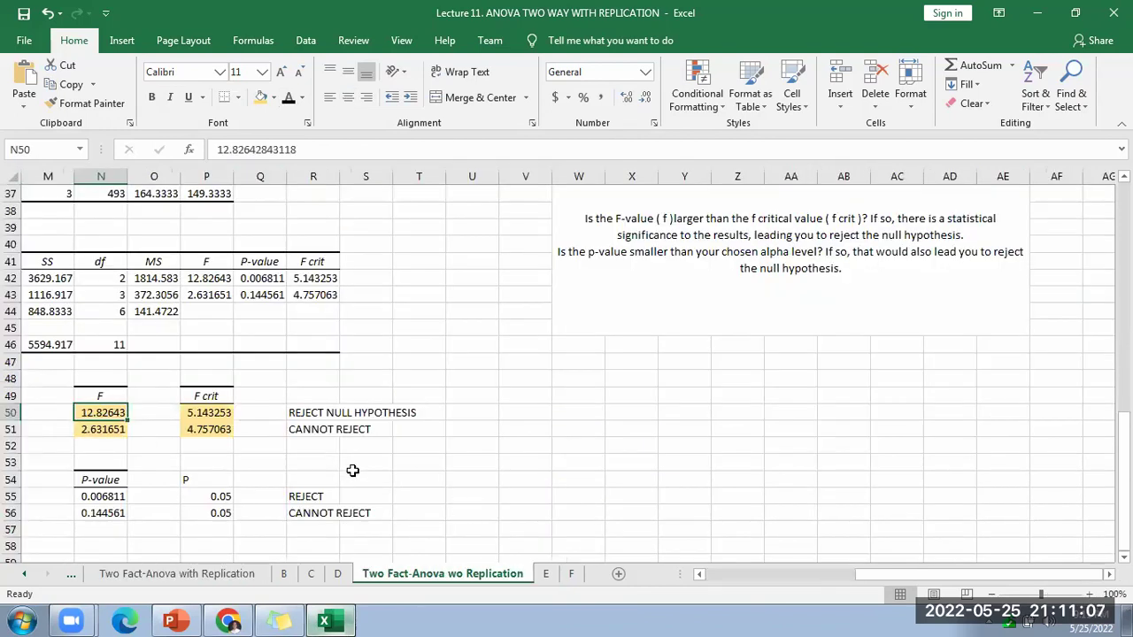
mouse_move(889, 576)
left_mouse_down()
mouse_move(841, 577)
mouse_move(907, 577)
mouse_move(855, 559)
mouse_move(899, 571)
mouse_move(886, 572)
left_mouse_up()
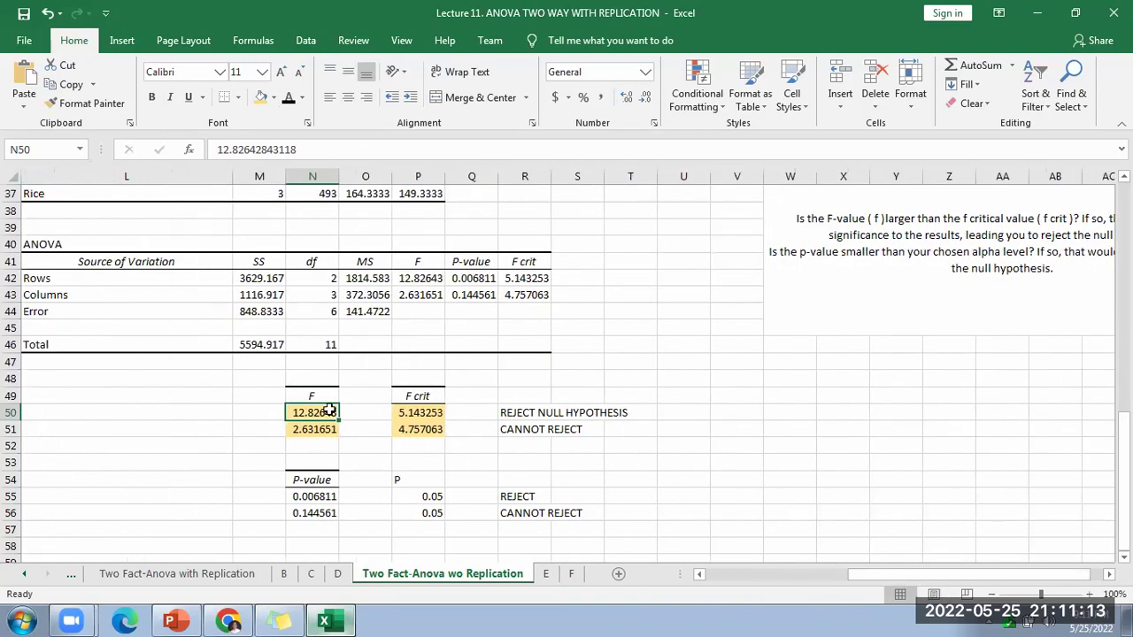
left_click_drag(294, 394, 433, 444)
left_click(548, 574)
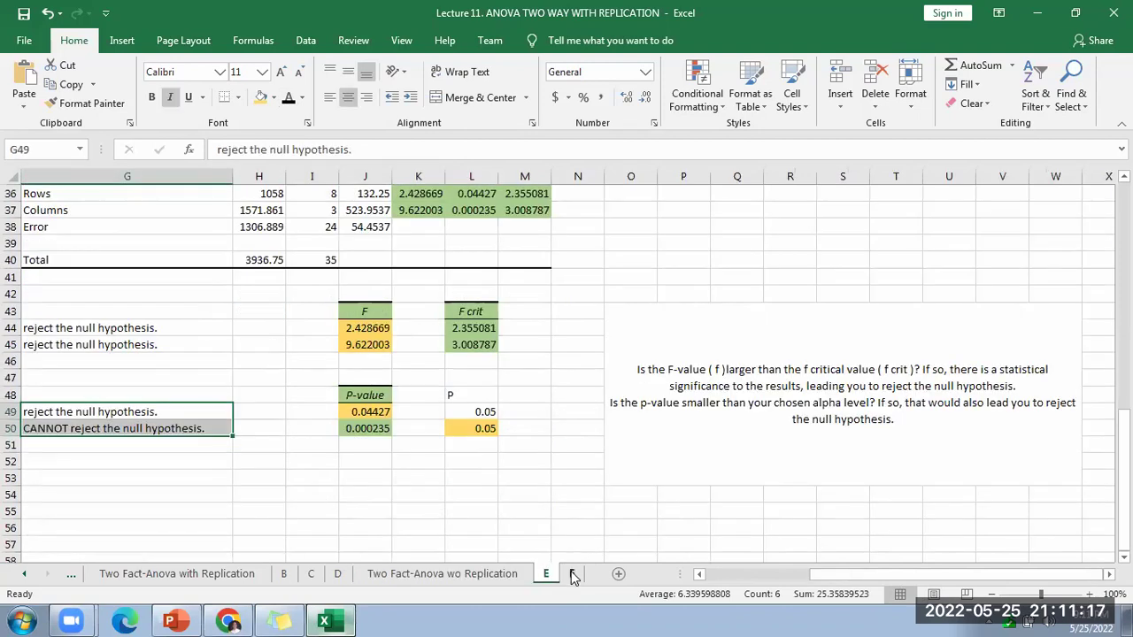
Step: On sheet F, run Anova: Two-Factor Without Replication on the plant growth data $A$13:$E$23, with the output range at $H$15
left_click(571, 575)
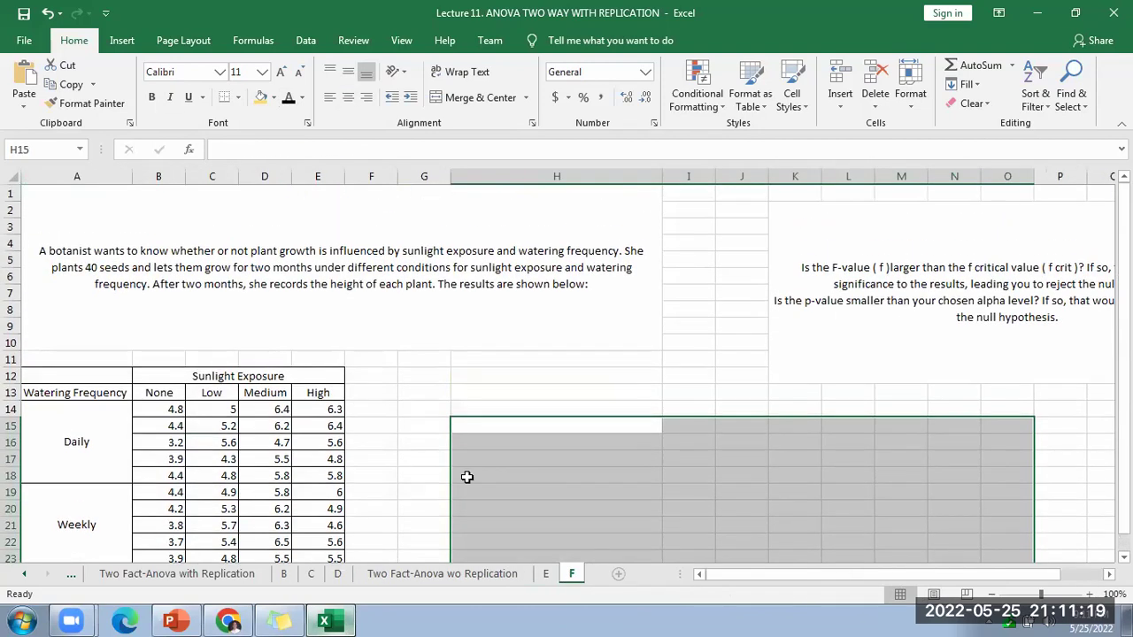
scroll(422, 345, "down", 2)
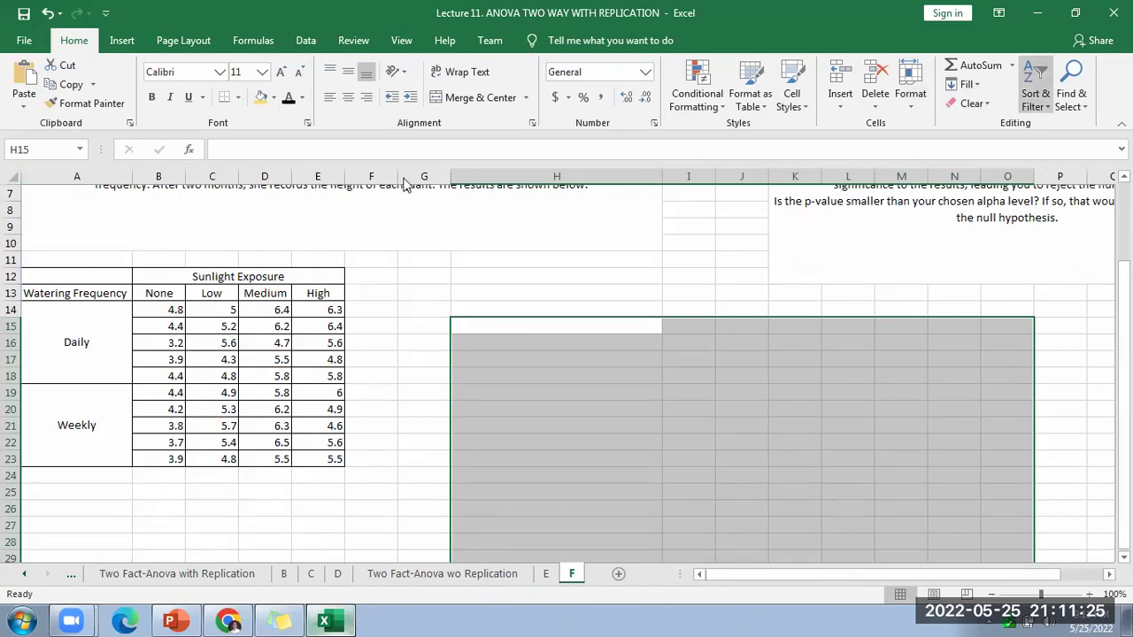
left_click(305, 41)
left_click(1018, 67)
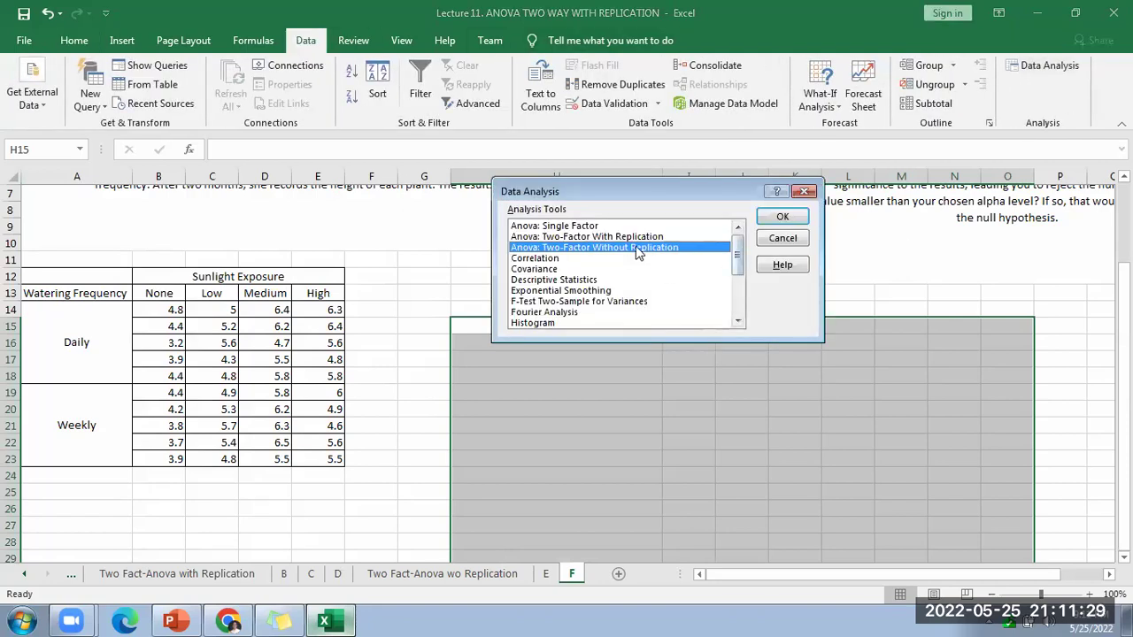
left_click(783, 216)
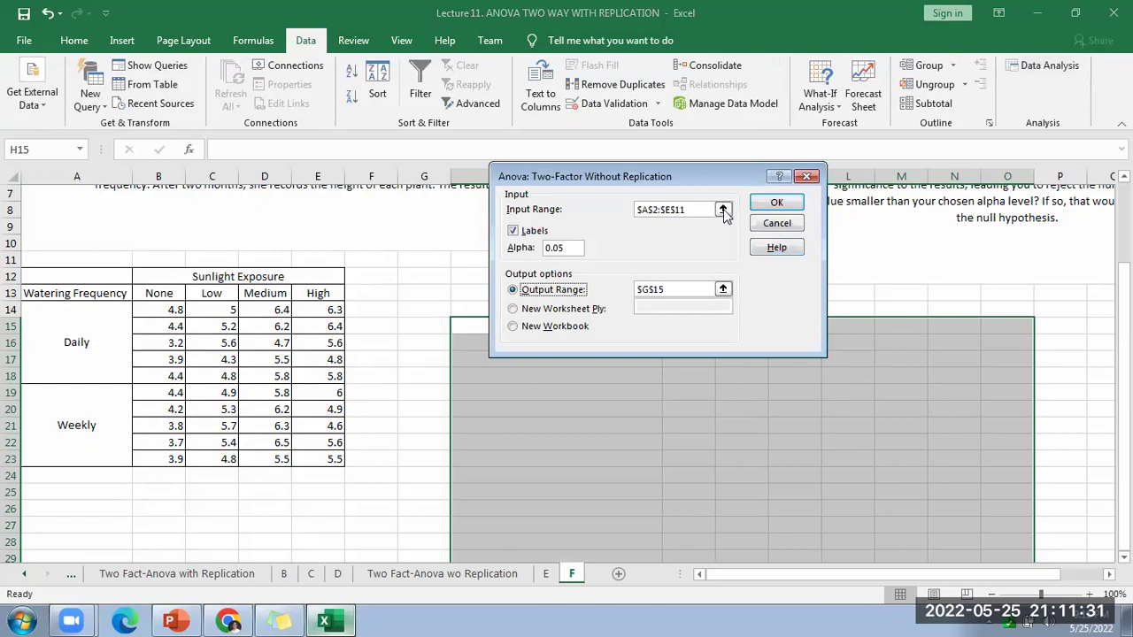
left_click(724, 210)
scroll(77, 346, "down", 1)
left_click_drag(45, 293, 317, 436)
left_click(811, 194)
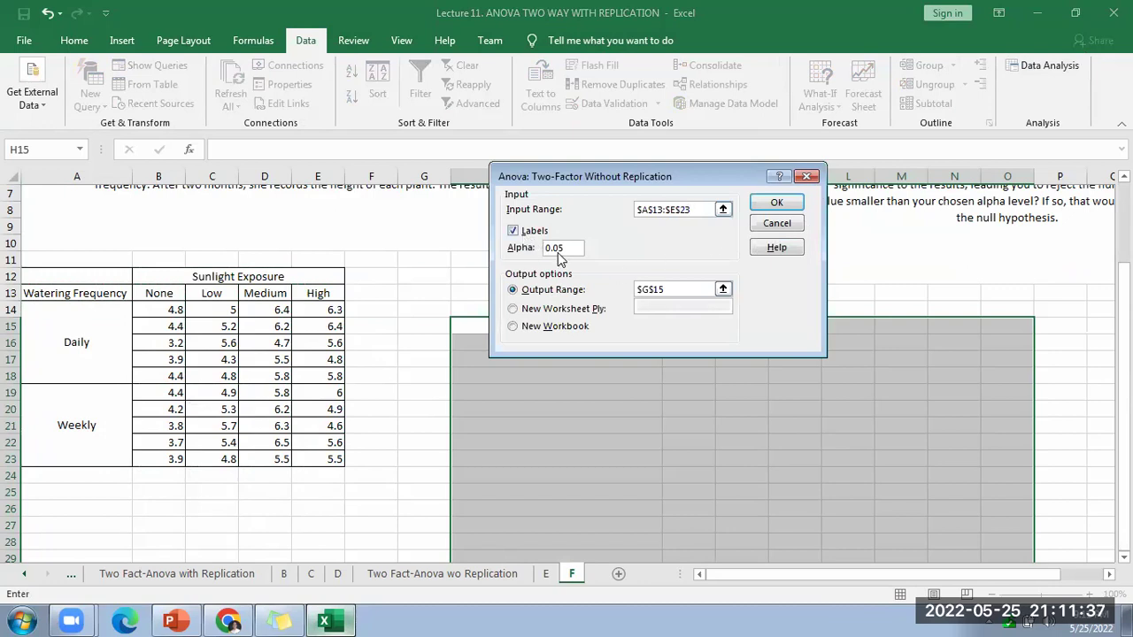
double_click(713, 289)
left_click_drag(567, 327, 565, 328)
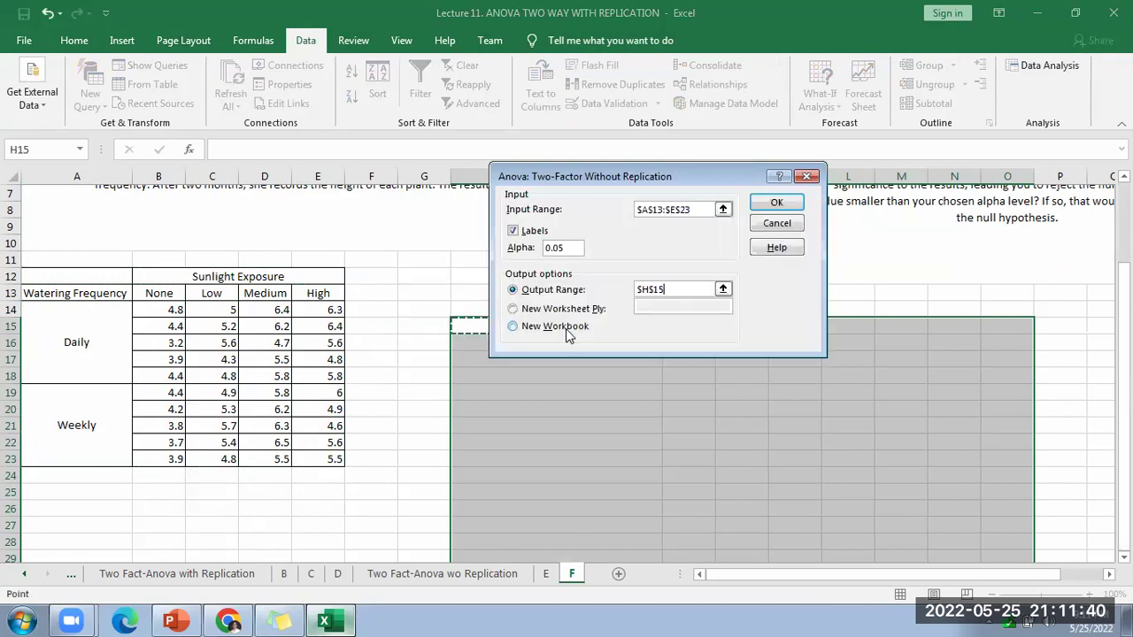
left_click(763, 200)
Step: Copy the F-value and p-value decision note from K2 to C45, below the ANOVA table
scroll(921, 292, "up", 2)
left_click(885, 263)
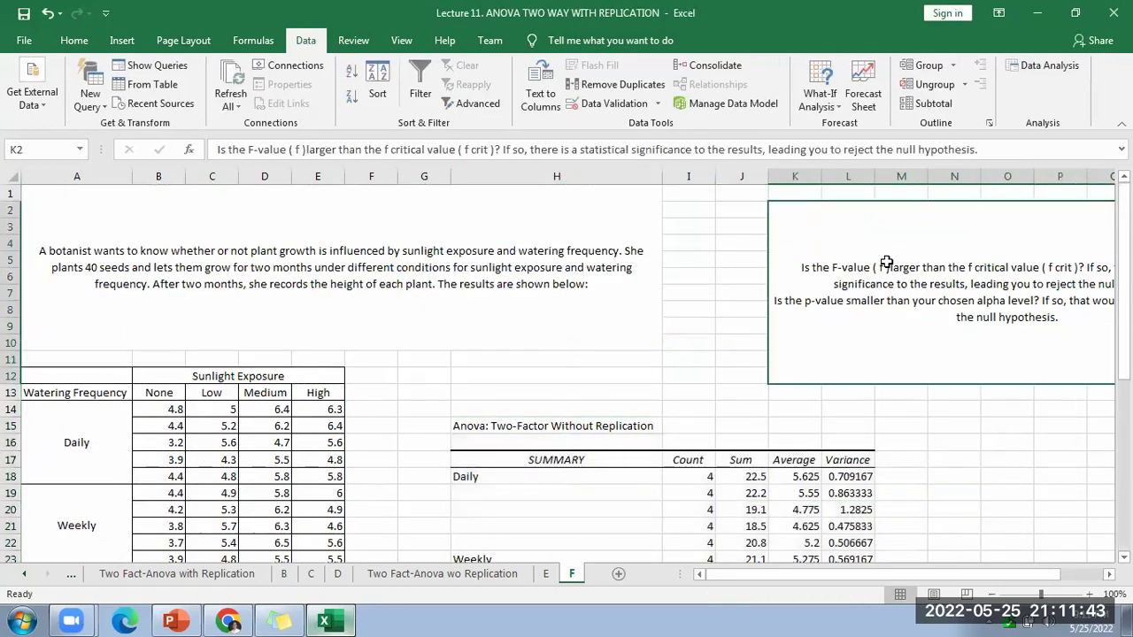
key("ctrl+c")
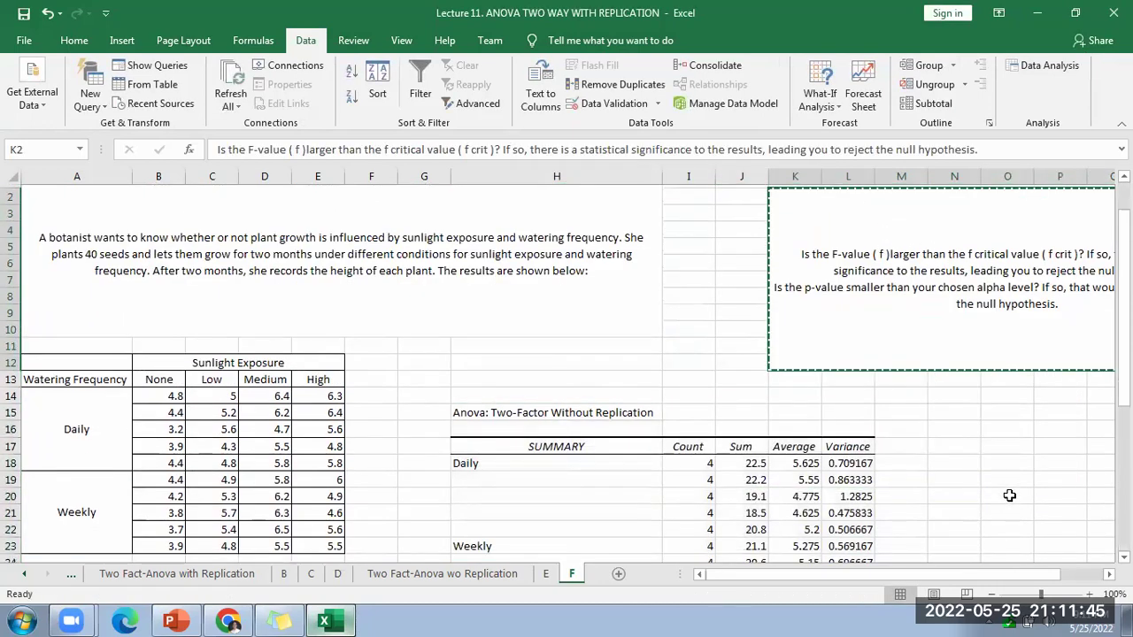
scroll(904, 526, "down", 11)
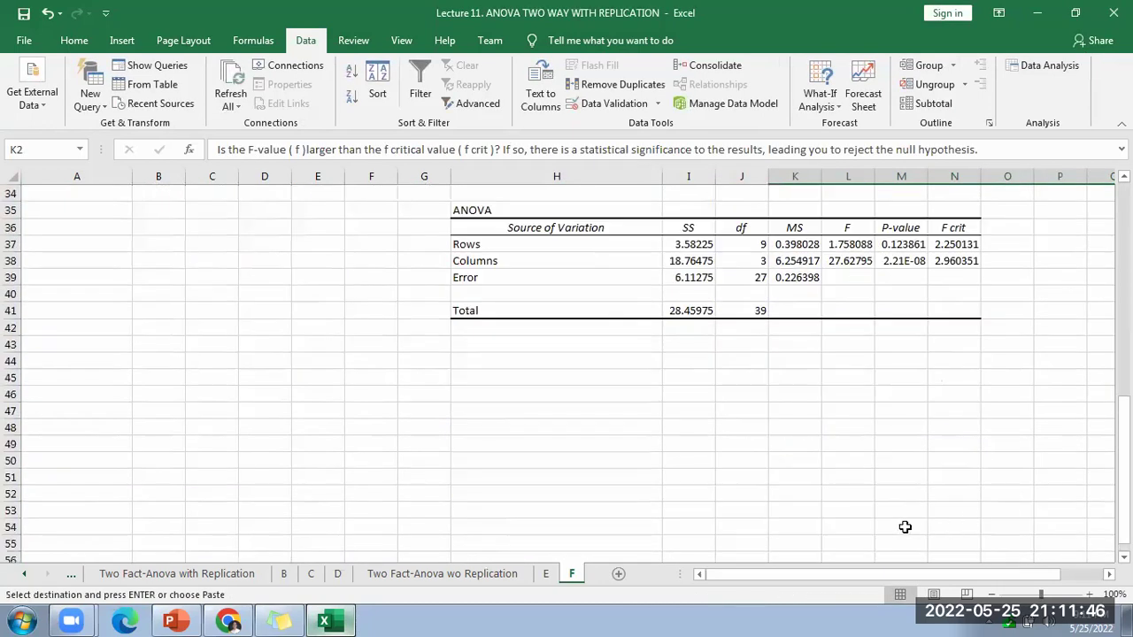
left_click(217, 376)
key("ctrl+v")
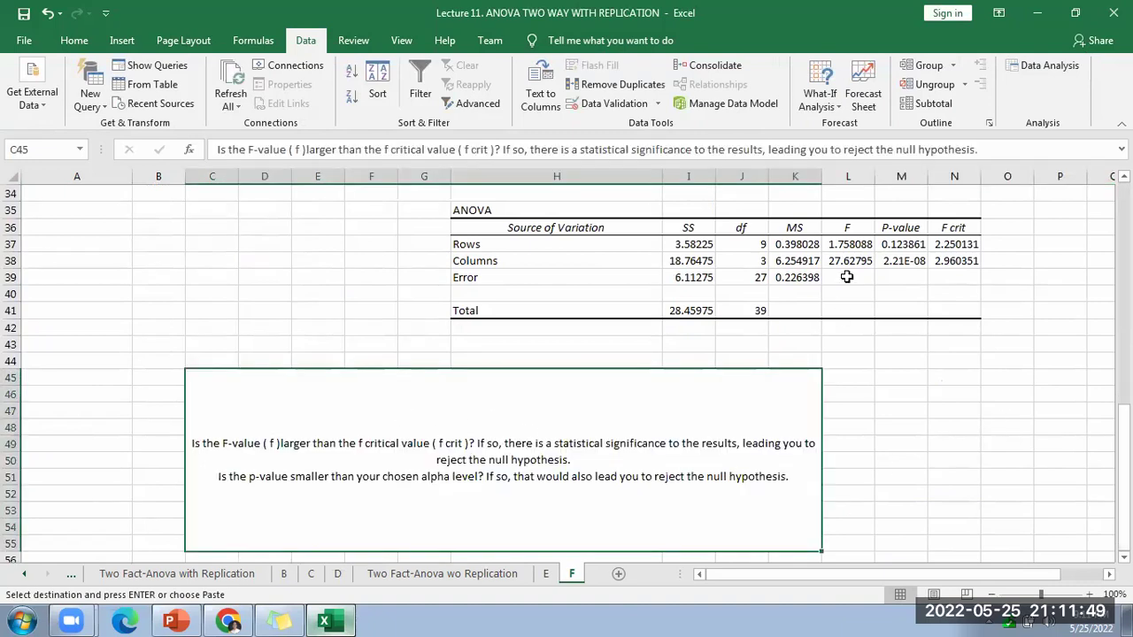
Step: Fill the F, P-value and F crit cells L36:N38 of the ANOVA table with gold
left_click_drag(847, 227, 951, 261)
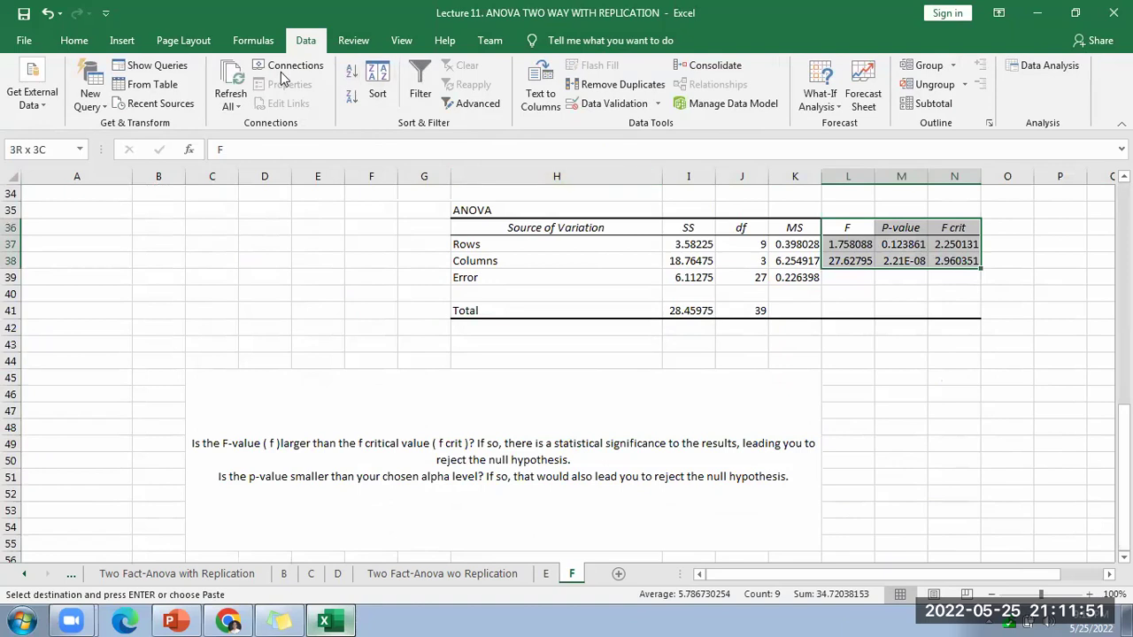
left_click(74, 40)
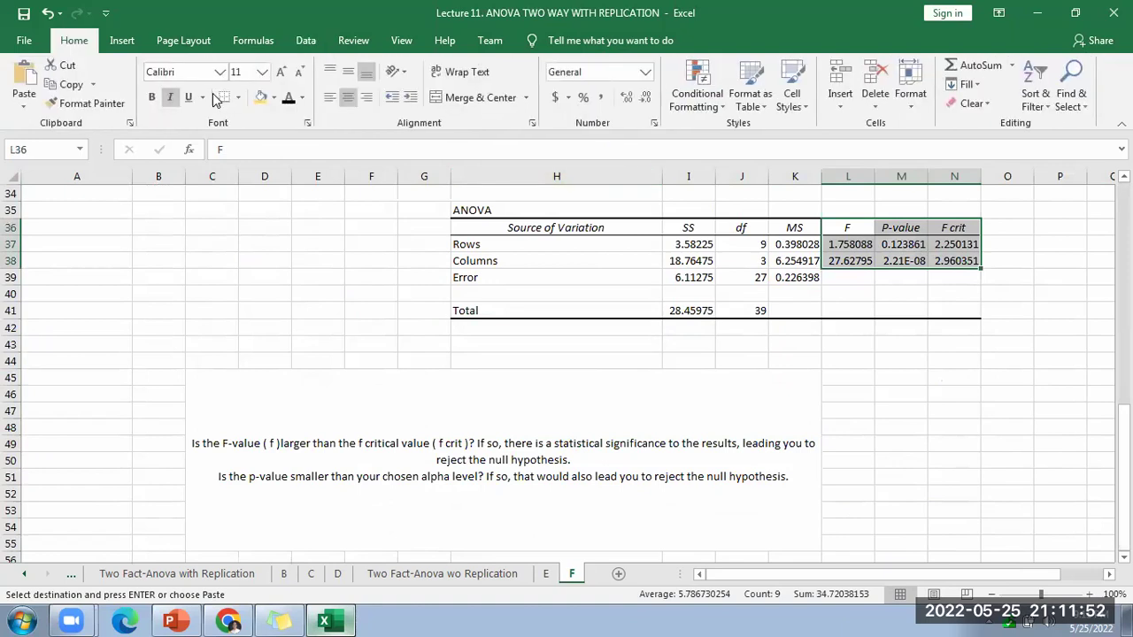
left_click(266, 99)
left_click(1006, 384)
Step: Copy the F cells L36:L38 to M45 and the F crit cells N36:N38 to O45
left_click_drag(850, 228, 855, 258)
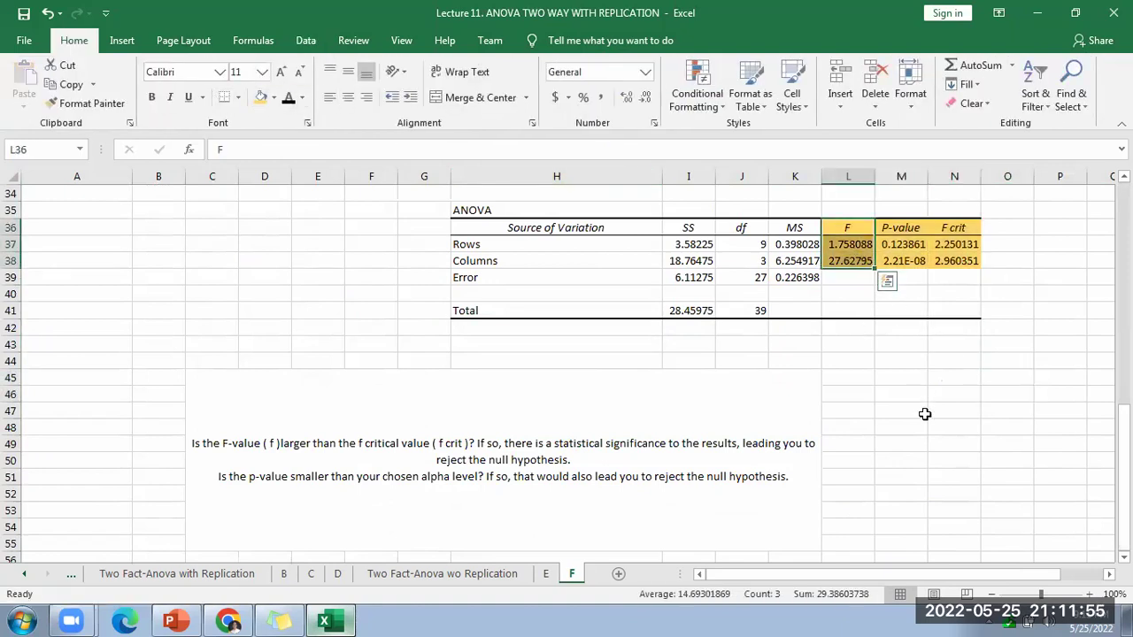
key("ctrl+c")
left_click(903, 394)
left_click(903, 377)
key("ctrl+v")
left_click_drag(954, 228, 963, 259)
key("ctrl+c")
left_click(1006, 379)
key("ctrl+v")
left_click(983, 494)
Step: Compare the F value in M46 with F crit in O46, fill O46 with red, and enter "CANNOT" in P46
left_click(347, 448)
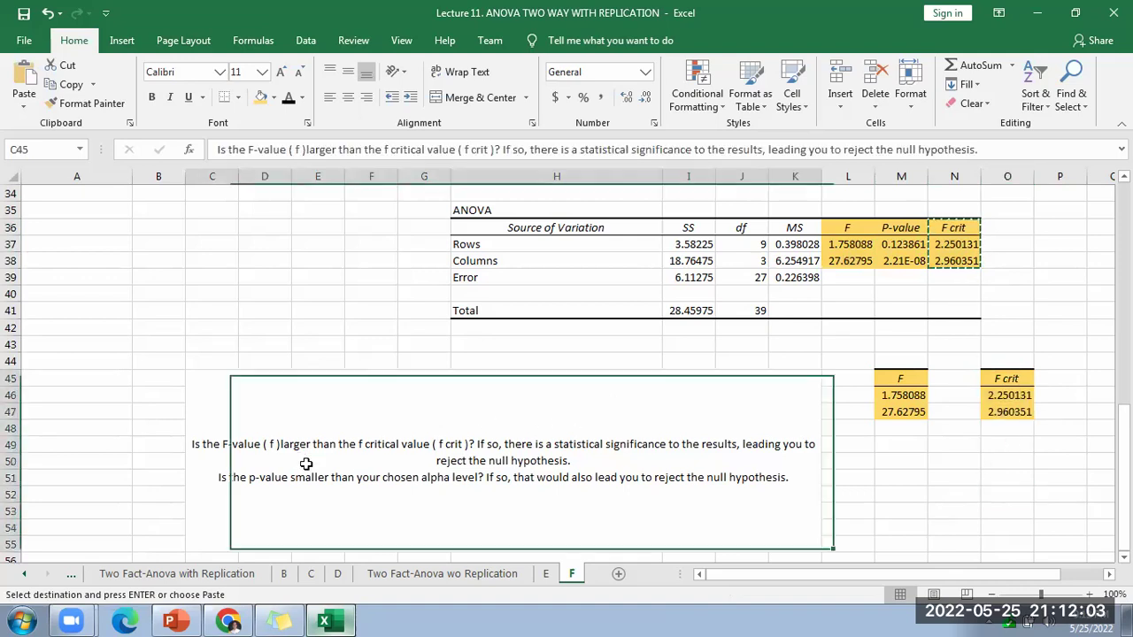
left_click(903, 399)
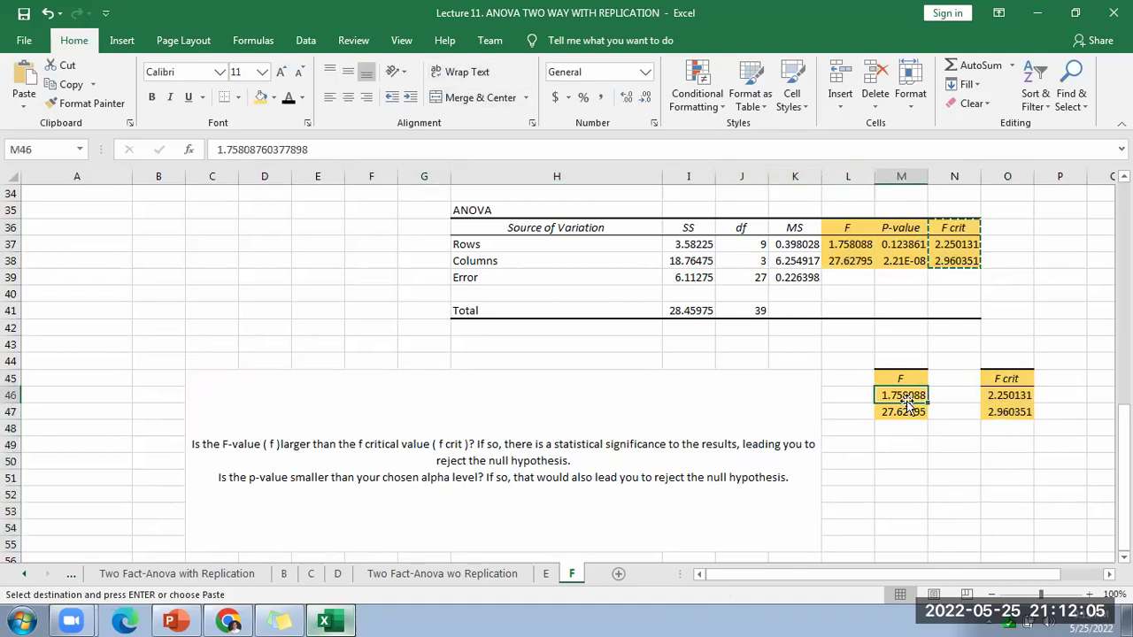
left_click(1008, 397)
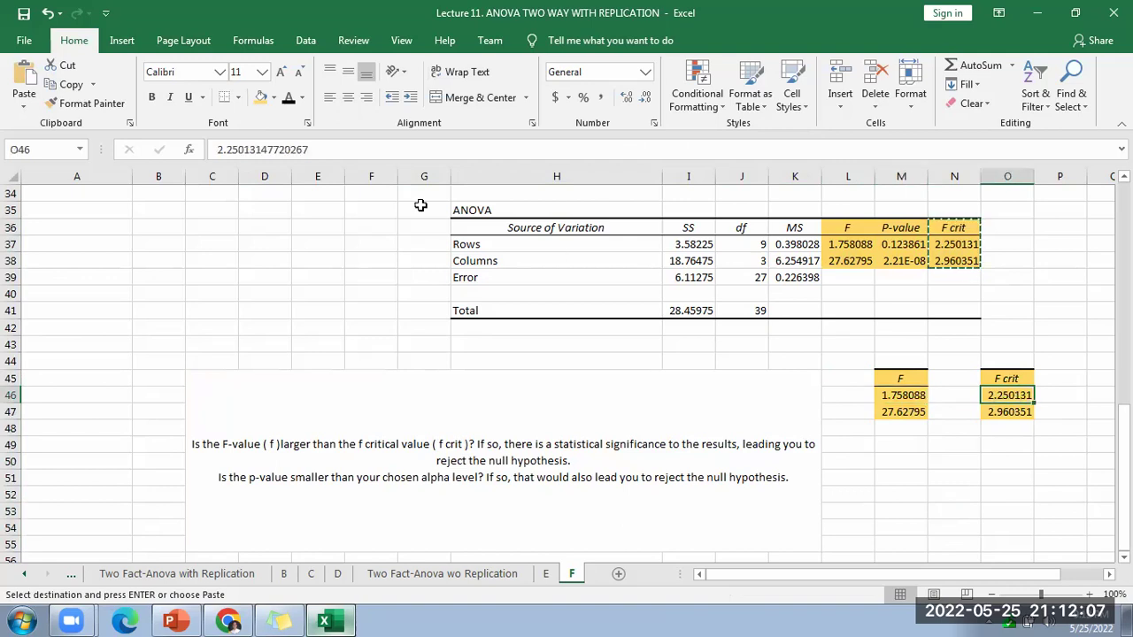
left_click(273, 98)
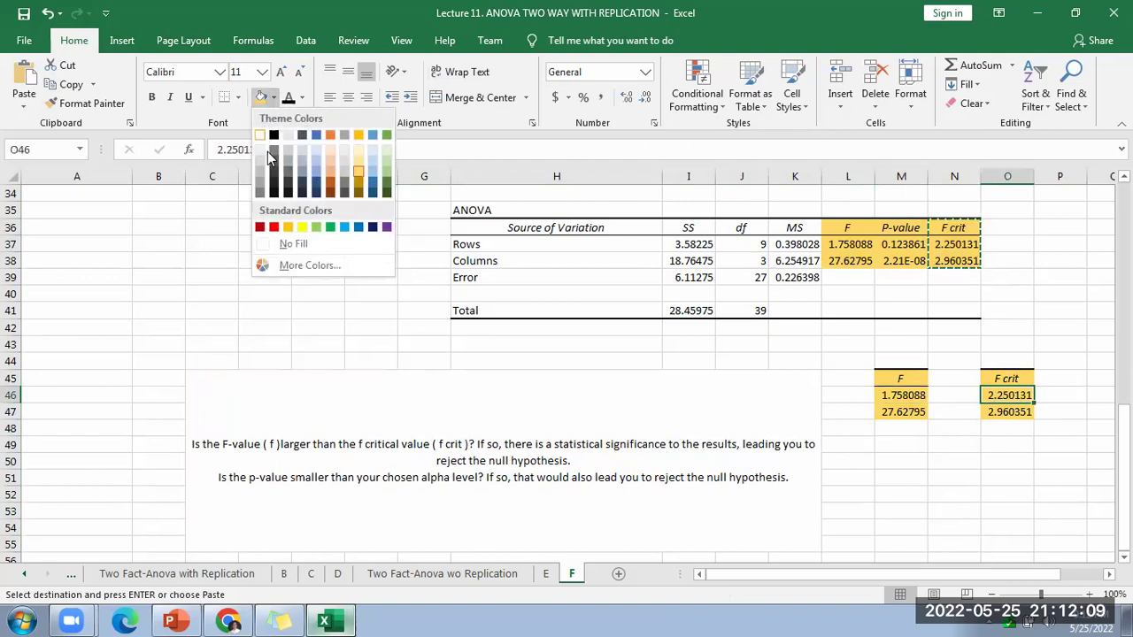
left_click(274, 227)
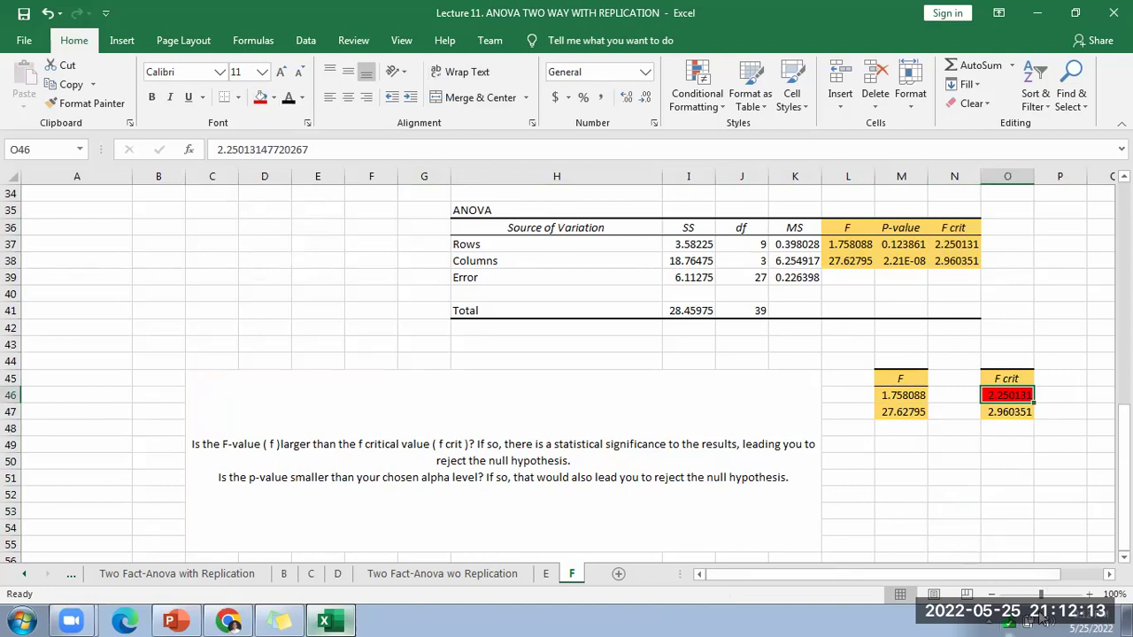
scroll(1106, 573, "right", 3)
left_click(903, 397)
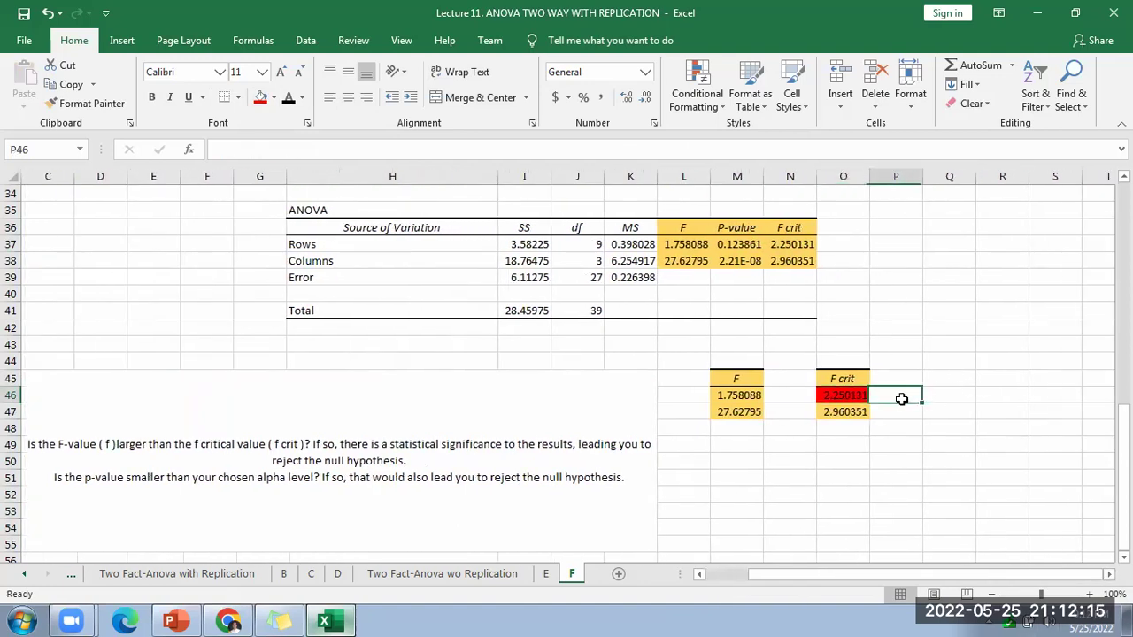
type("CANN")
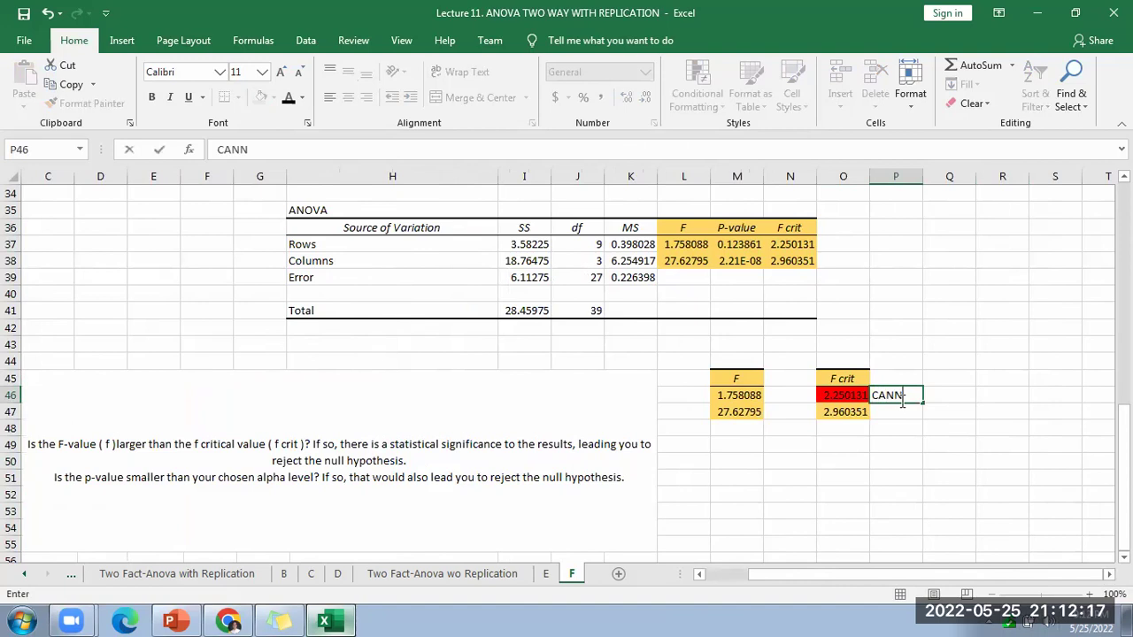
type("OT")
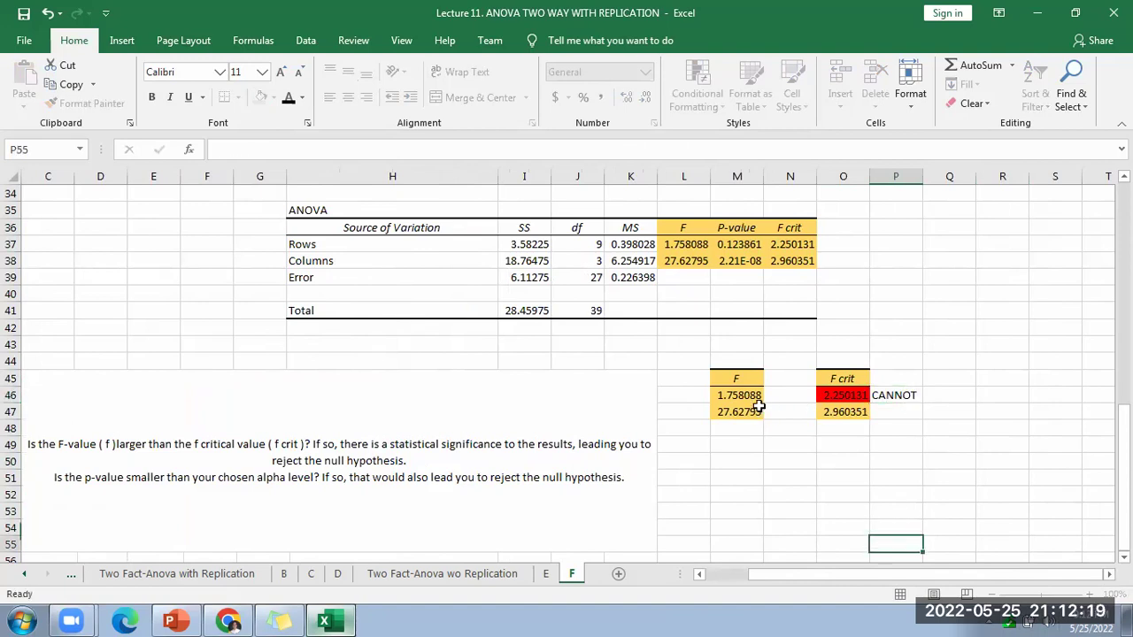
Step: Compare the F value in M47 with the F crit in O47, and fill M47 with red
left_click(751, 398)
left_click(841, 413)
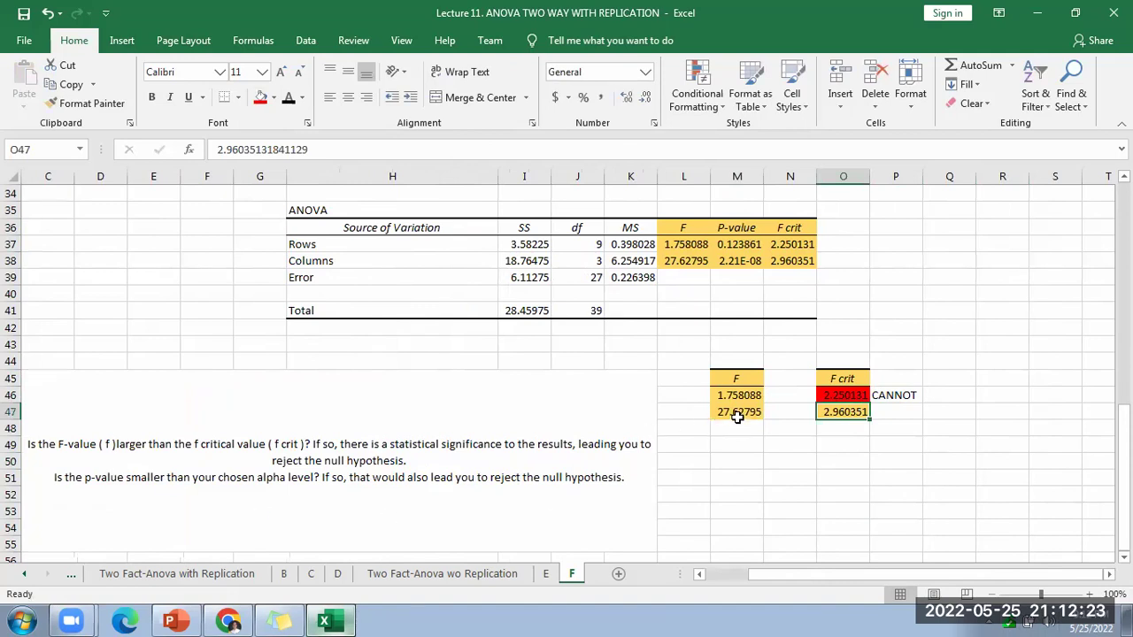
left_click(736, 415)
left_click(848, 413)
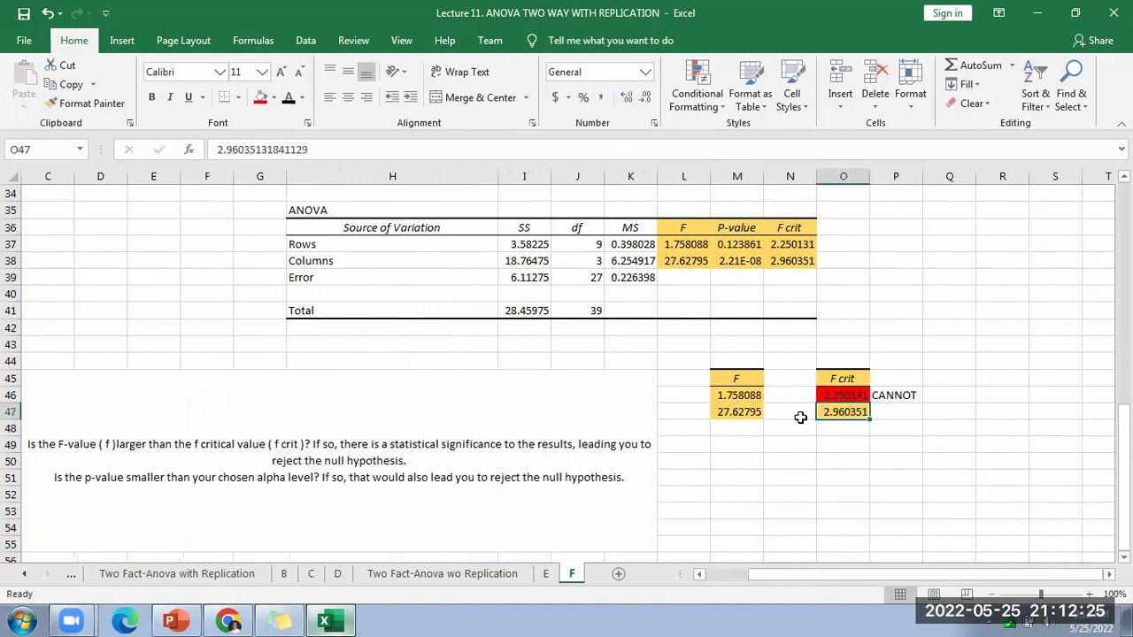
left_click(749, 413)
left_click(260, 100)
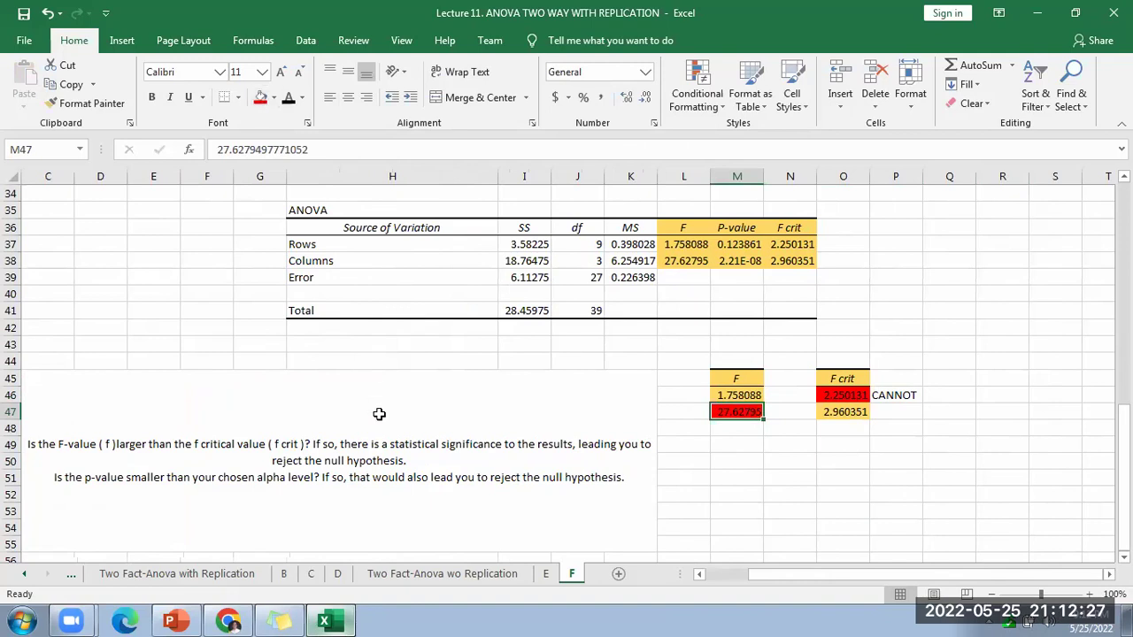
Step: Copy the phrase "reject the null hypothesis." from the decision note in C45 into P47
left_click(425, 478)
double_click(612, 448)
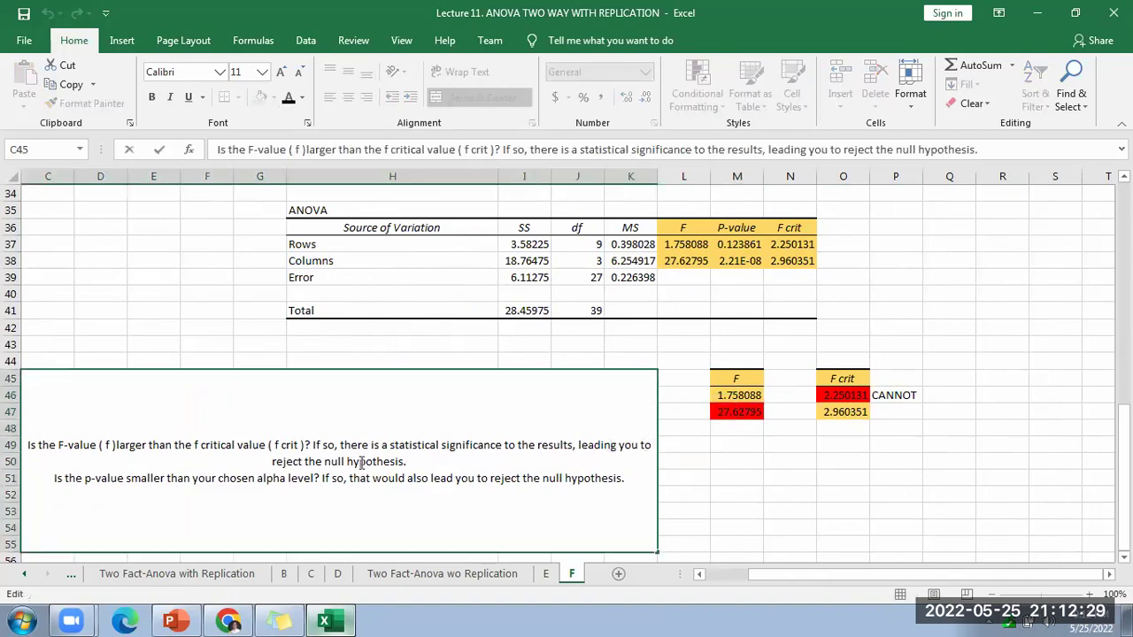
left_click_drag(410, 462, 262, 462)
key("ctrl+c")
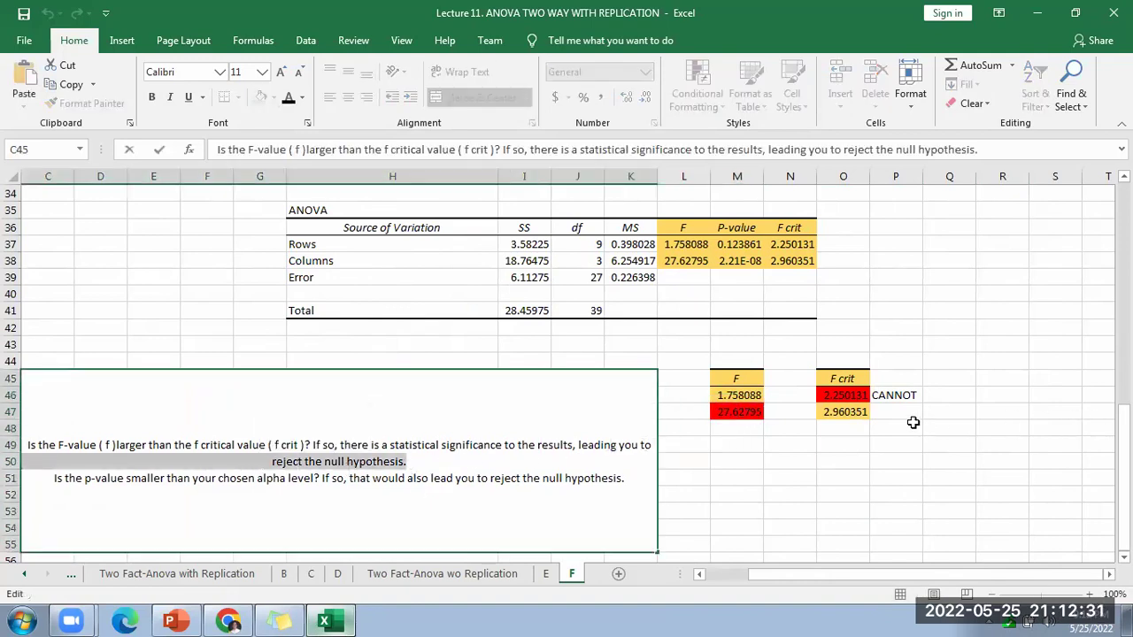
left_click(903, 413)
key("ctrl+v")
left_click(892, 513)
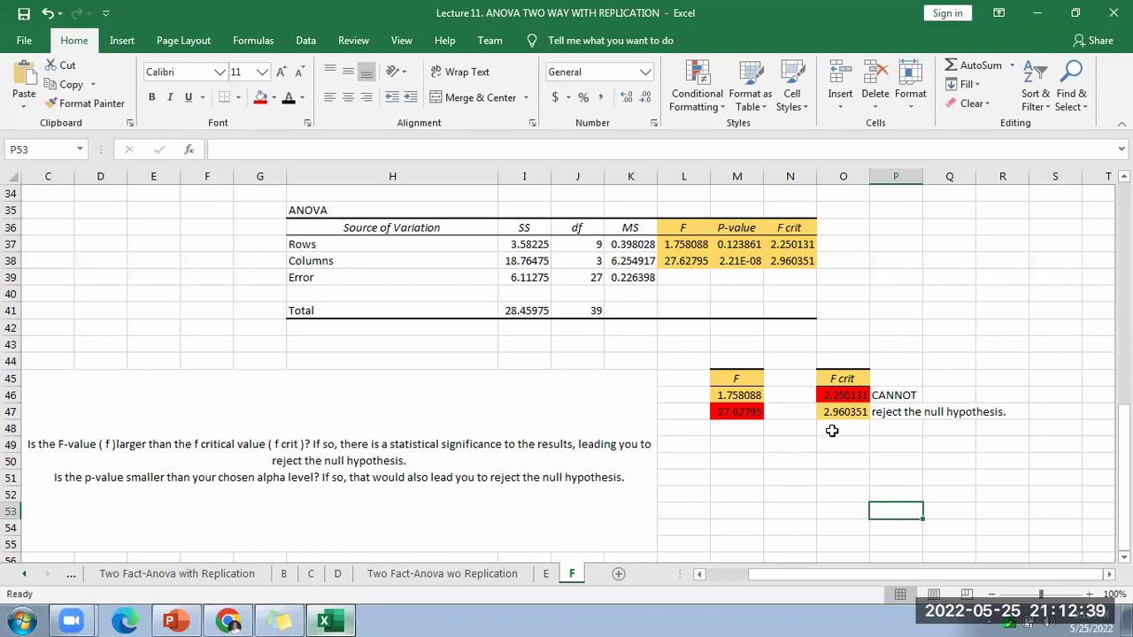
Step: Copy the P-value cells M36:M38 of the ANOVA table to M49, below the F comparison
left_click_drag(742, 228, 740, 279)
key("ctrl+q")
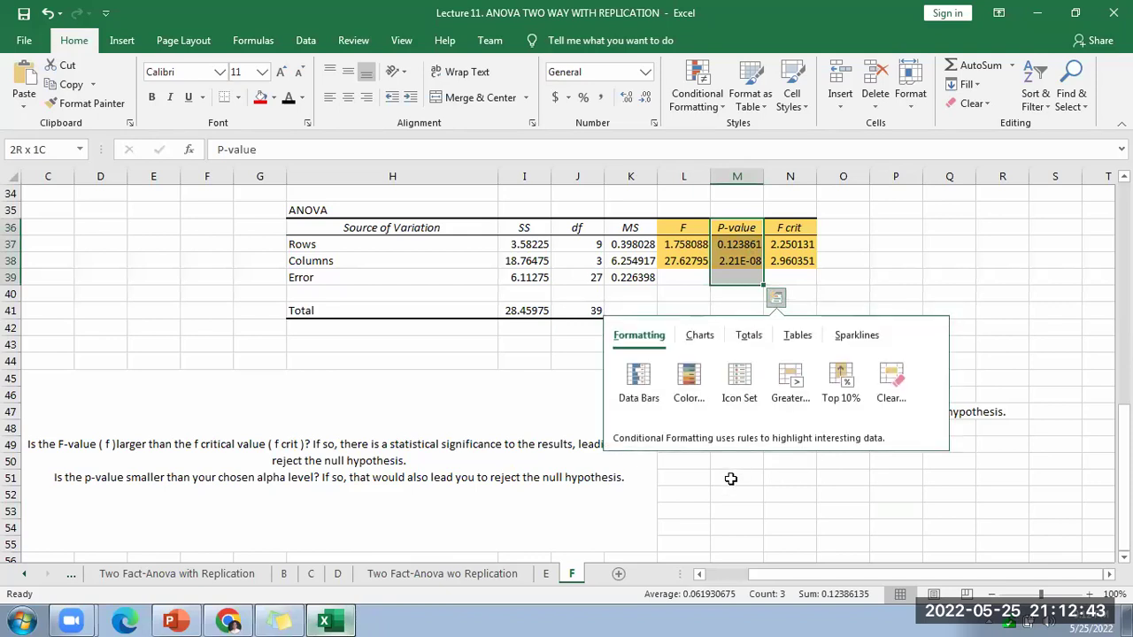
left_click(730, 478)
left_click_drag(735, 230, 738, 261)
key("ctrl+c")
left_click(752, 443)
key("ctrl+v")
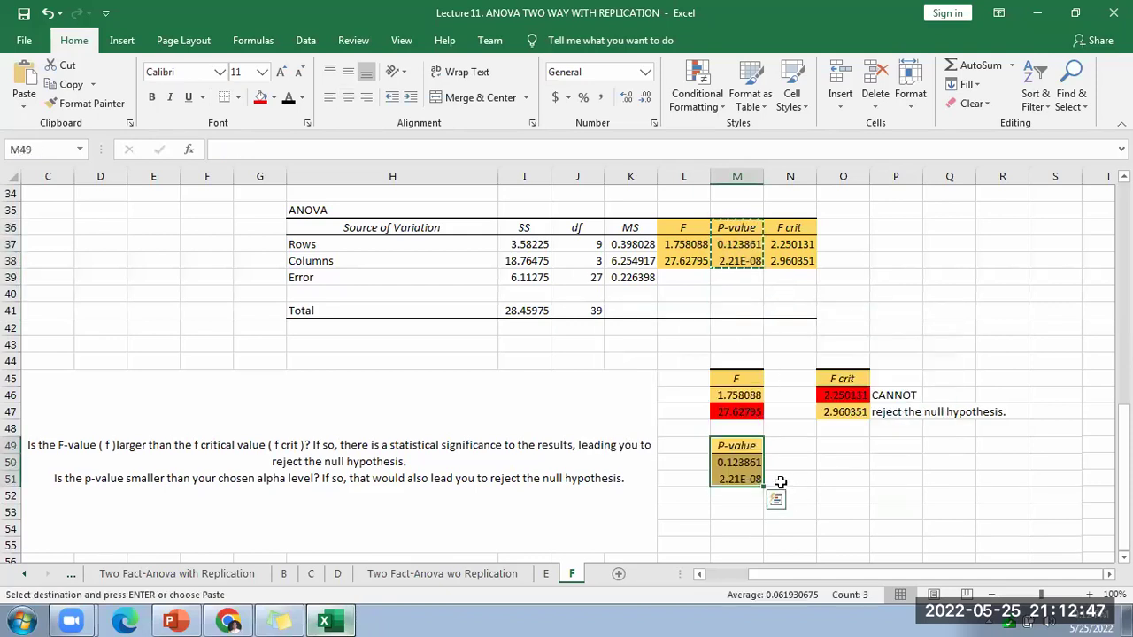
Step: Enter the heading "P" in O49 and the significance level 0.05 in O50 and O51
left_click_drag(737, 512, 790, 512)
left_click_drag(836, 446, 841, 463)
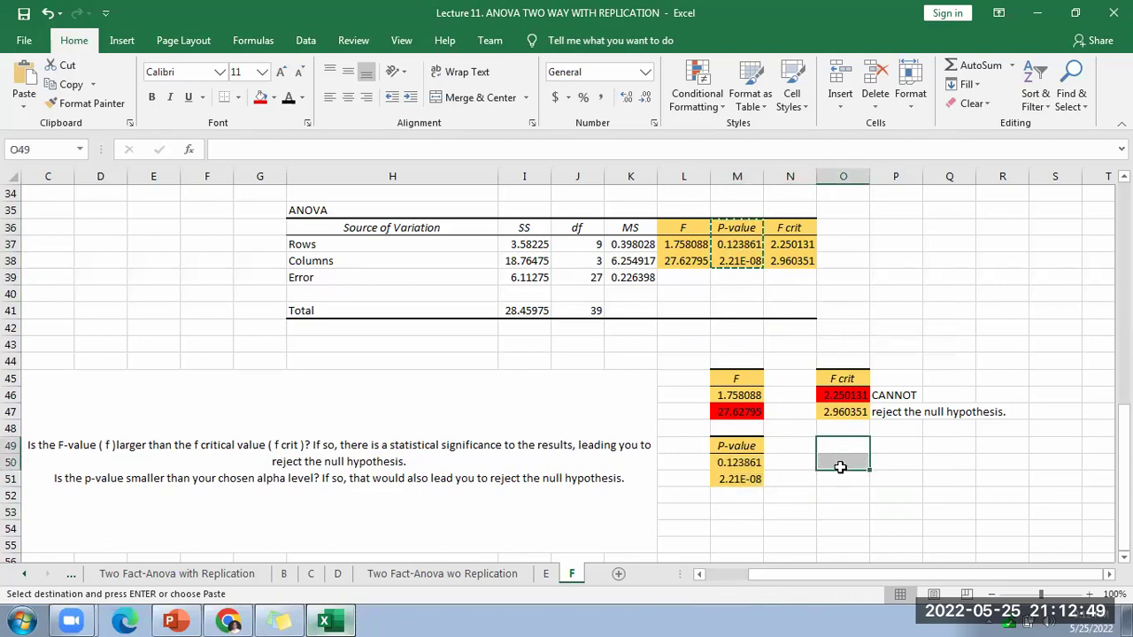
key("Escape")
type("P")
key("Return")
type("0.0.5")
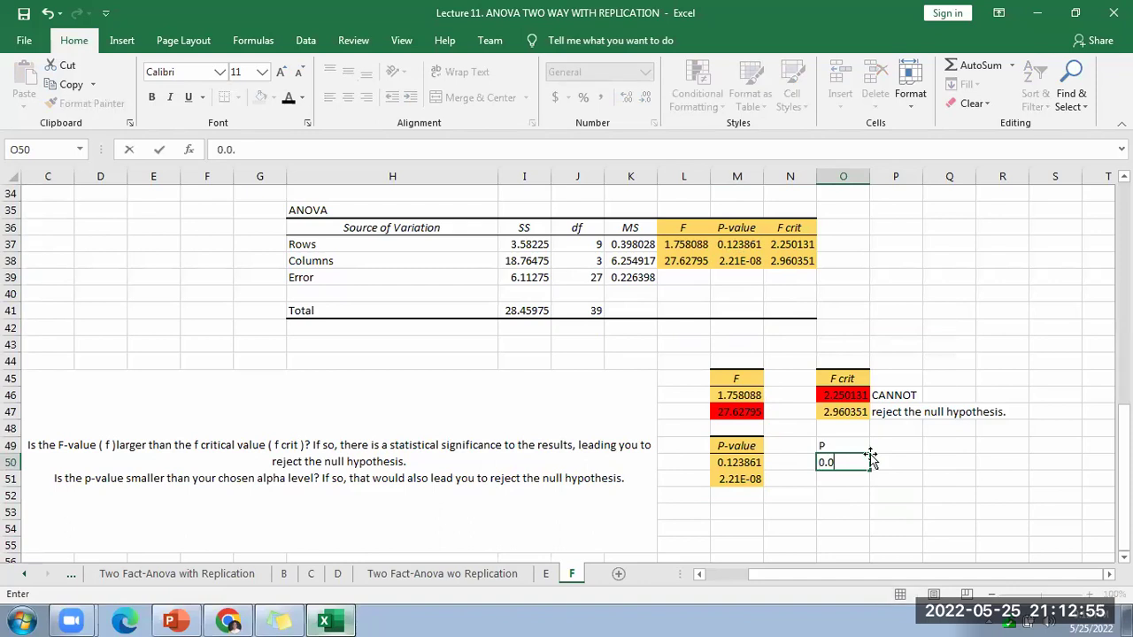
key("Return")
type("0.05")
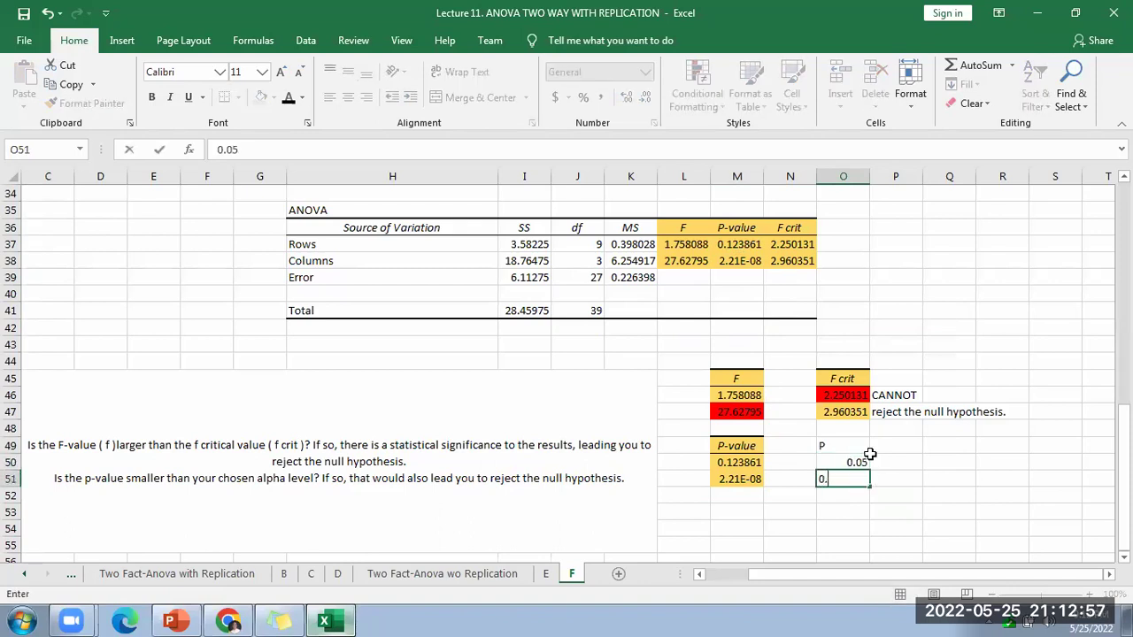
left_click(216, 478)
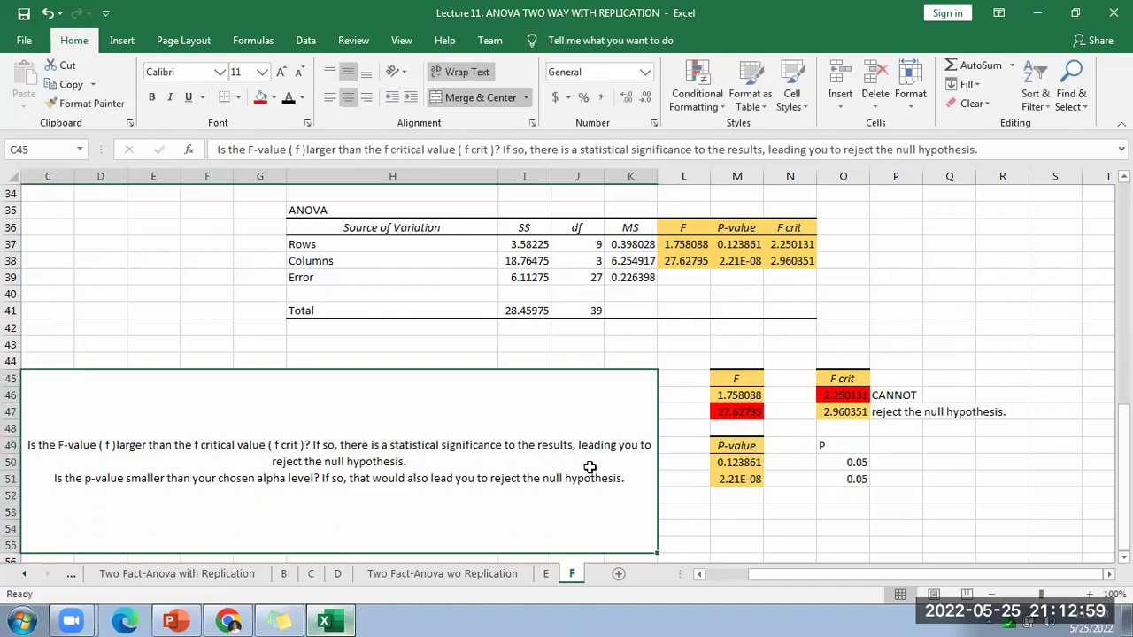
Step: Compare the p-value in M50 with the 0.05 level in O50, and fill O50 with red
left_click(723, 475)
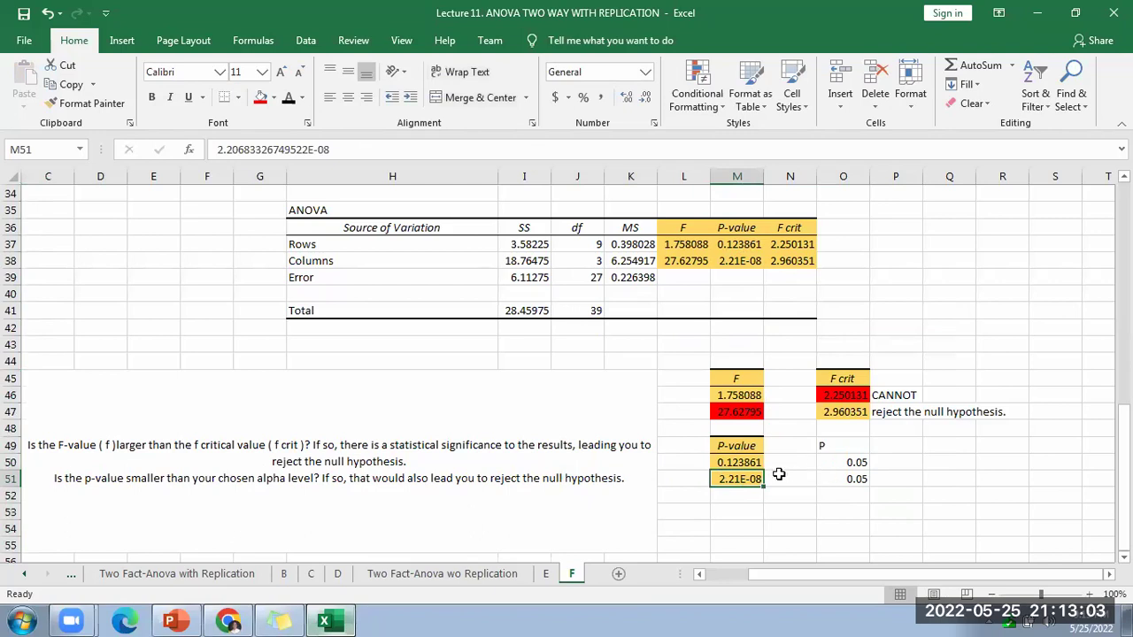
left_click(738, 464)
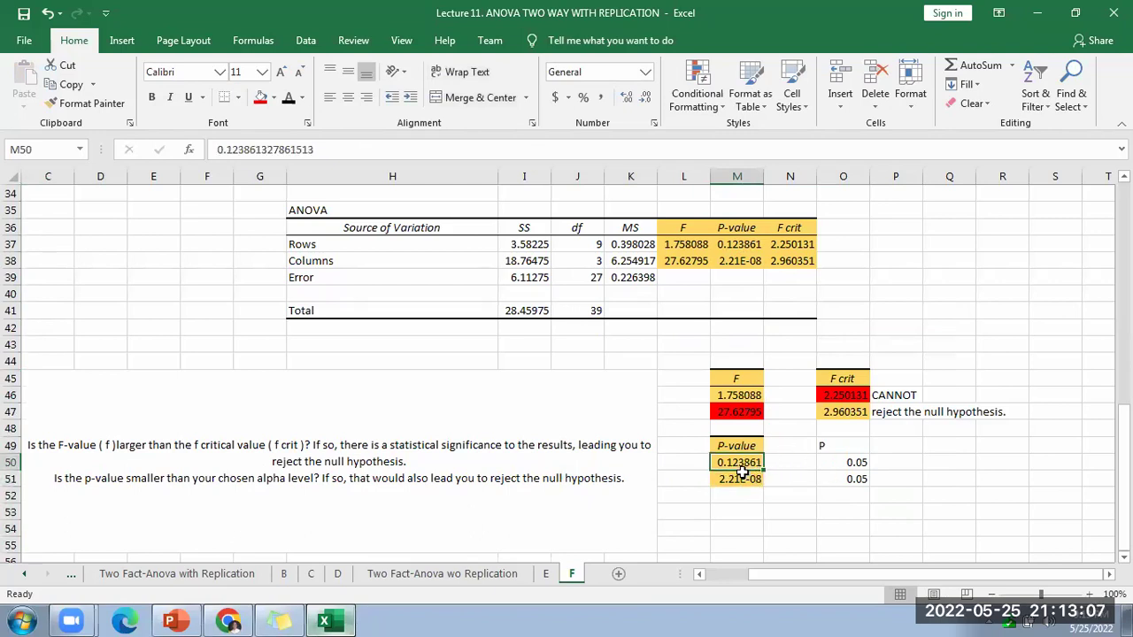
left_click(842, 463)
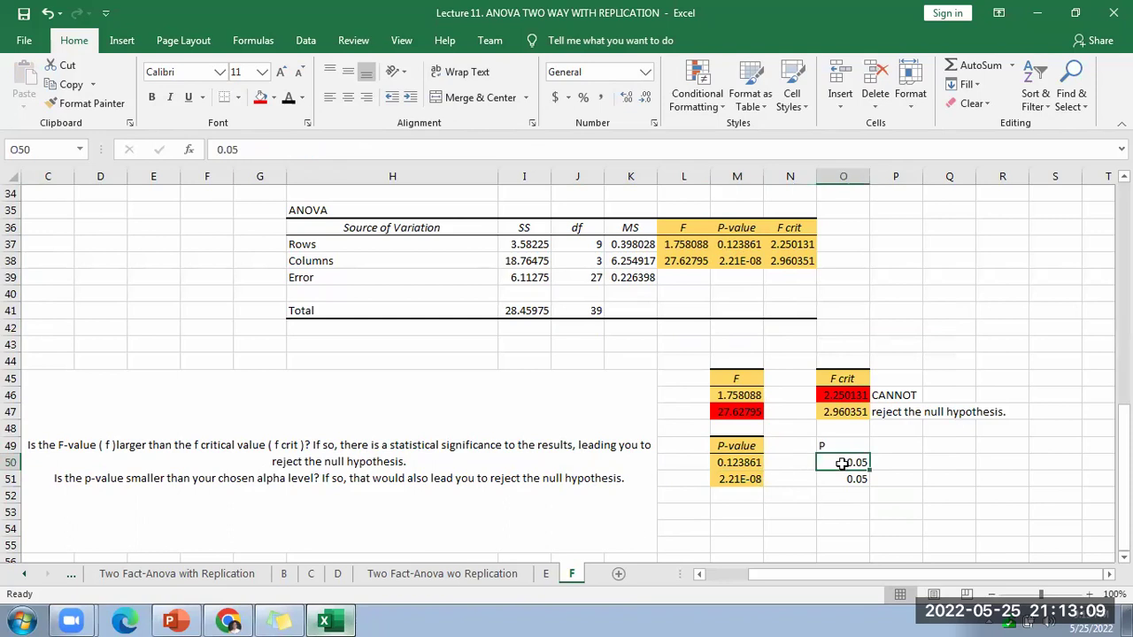
left_click(260, 99)
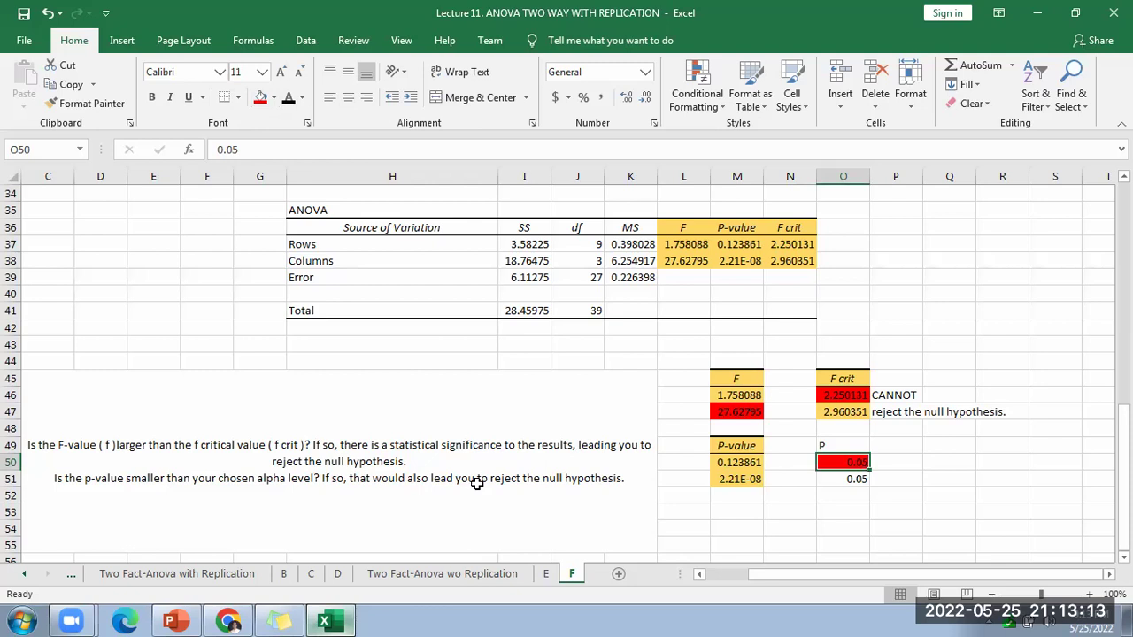
Step: Copy the "CANNOT" conclusion from P46 to P50, beside the first p-value comparison
left_click(915, 394)
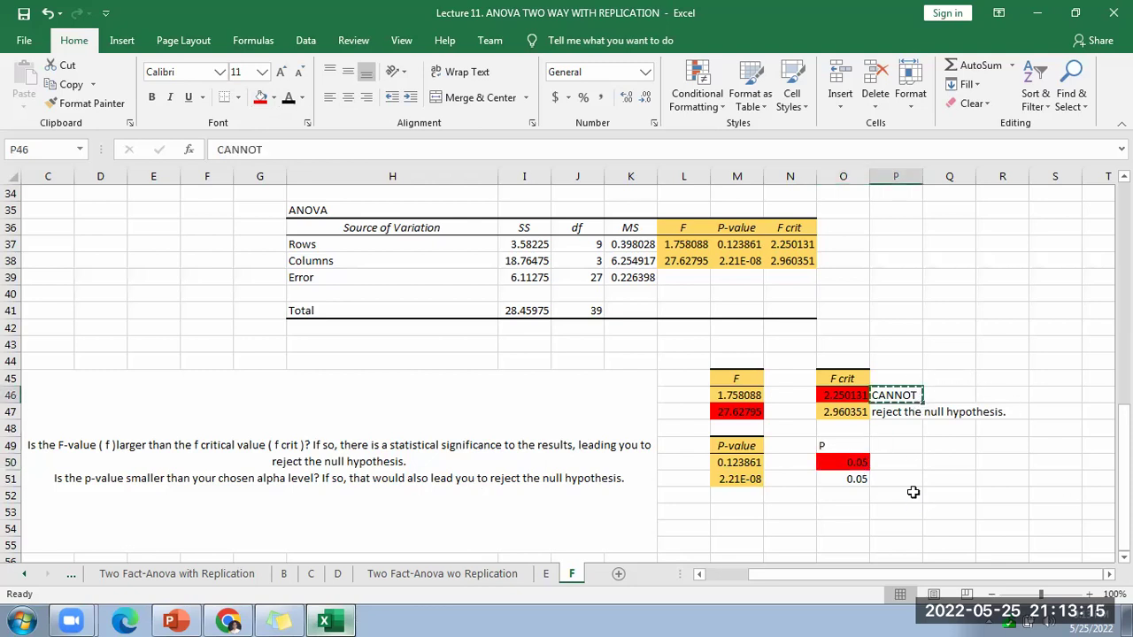
key("ctrl+c")
left_click(896, 457)
key("ctrl+v")
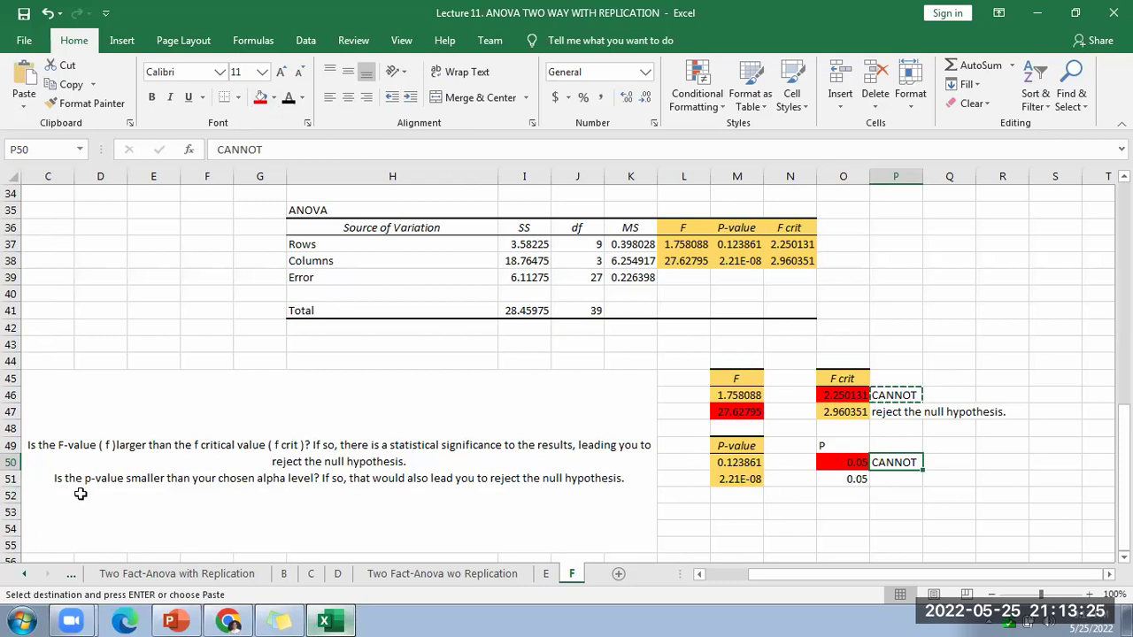
Step: Fill O51 with red and copy the "CANNOT" conclusion from P50 down to P51
left_click(853, 481)
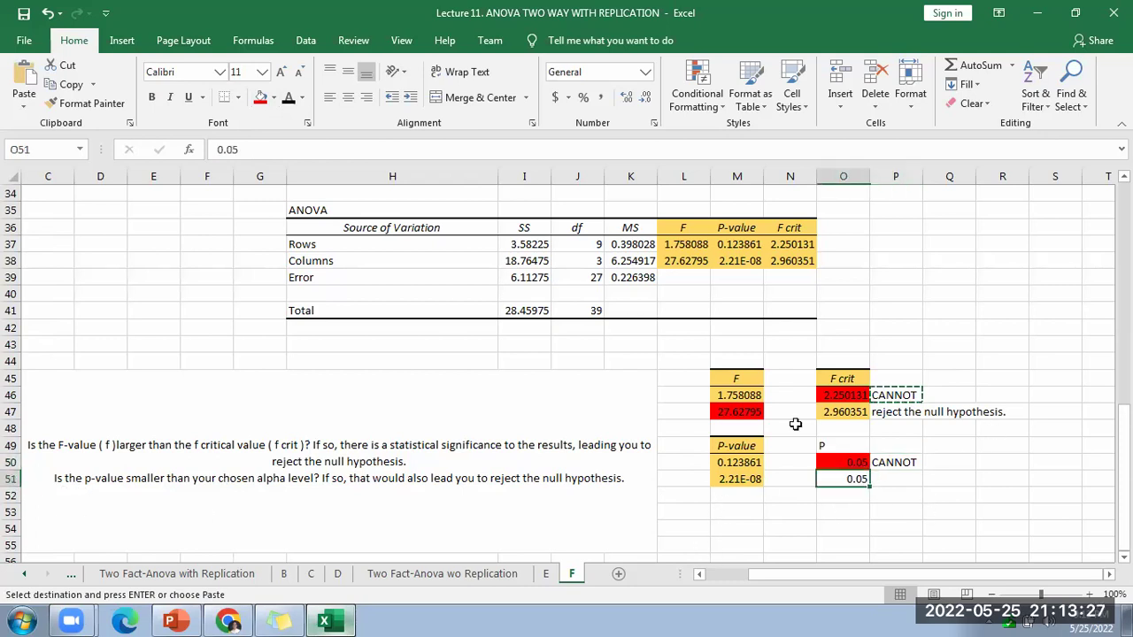
left_click(260, 97)
left_click(916, 464)
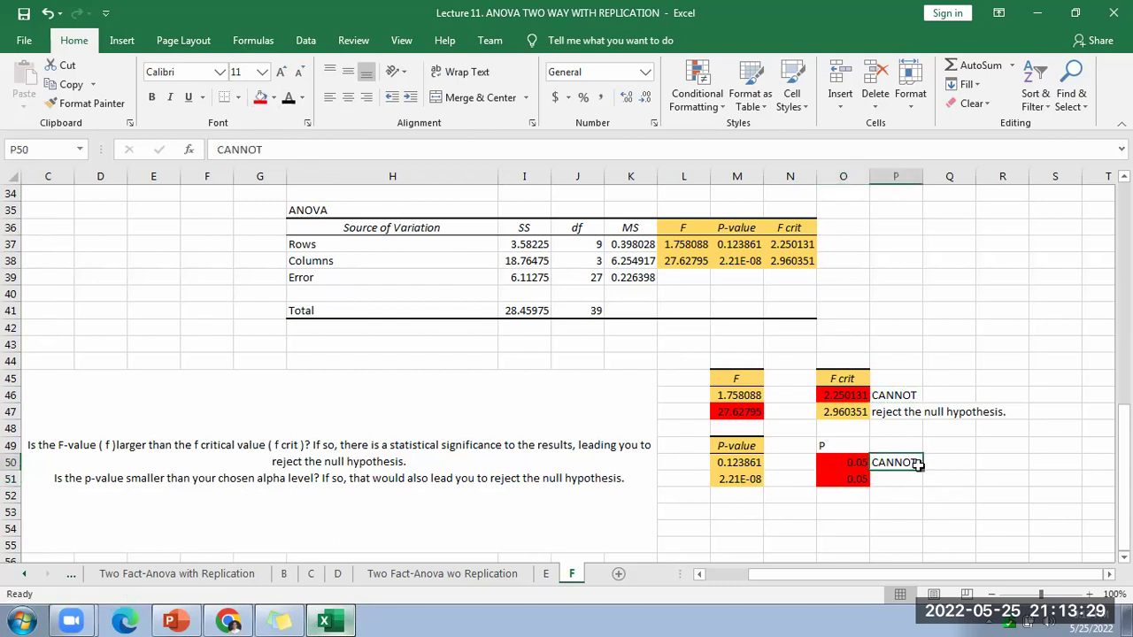
left_click(923, 479)
left_click(919, 467)
left_click_drag(923, 478, 922, 483)
left_click(998, 493)
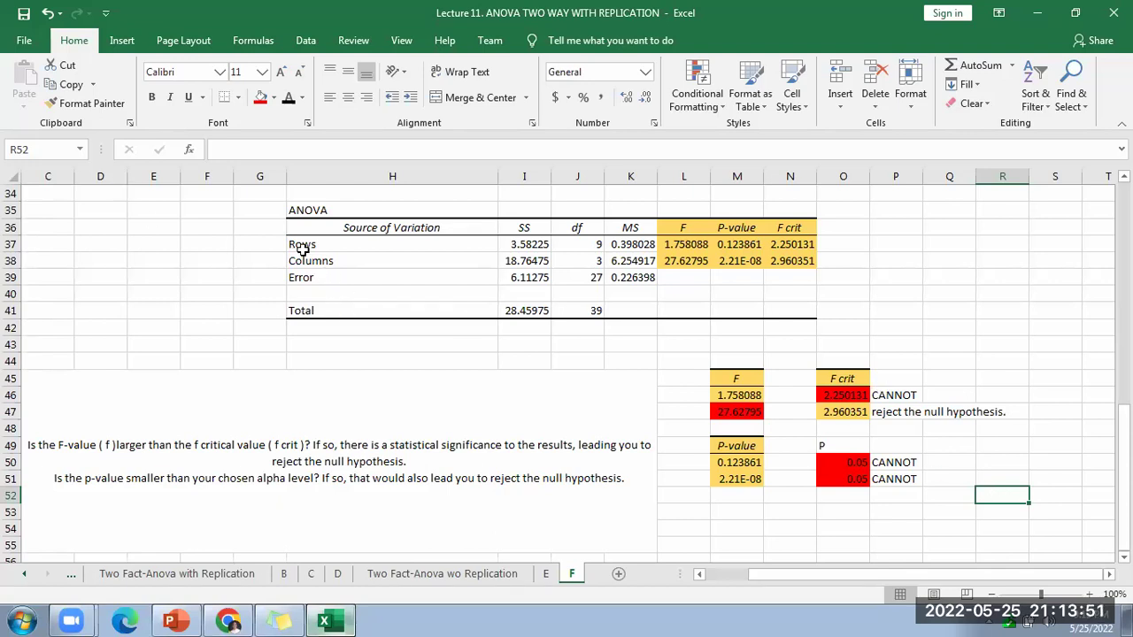
Step: Examine the Rows and Columns sources of variation, and the patient and drug factors on the Two Fact-Anova with Replication sheet
left_click_drag(301, 250, 327, 262)
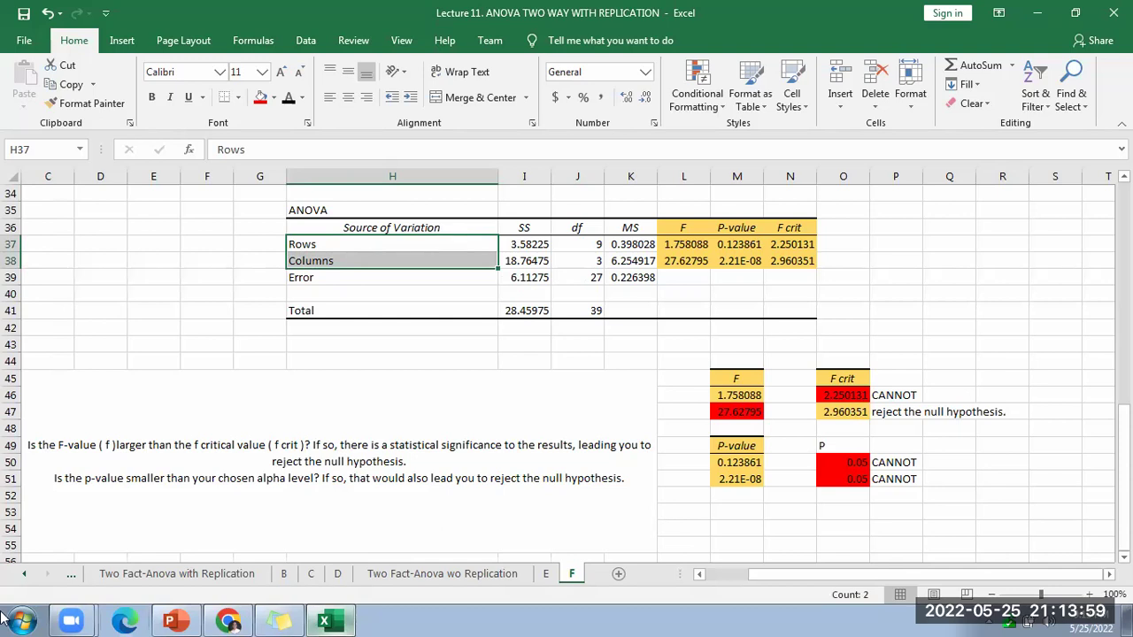
left_click(163, 580)
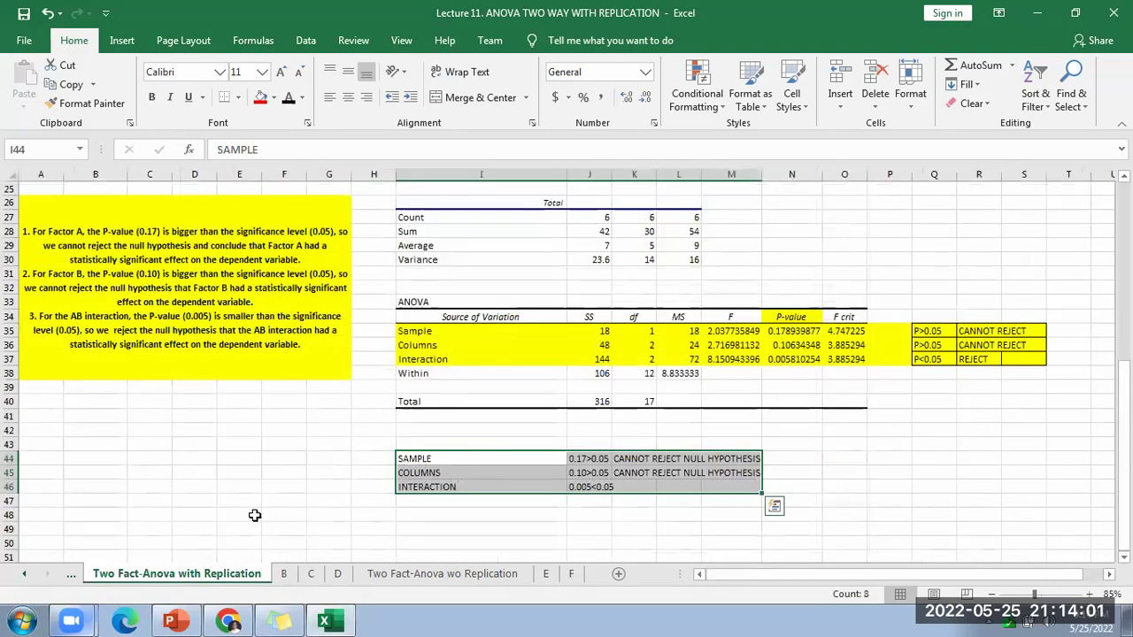
scroll(303, 475, "up", 8)
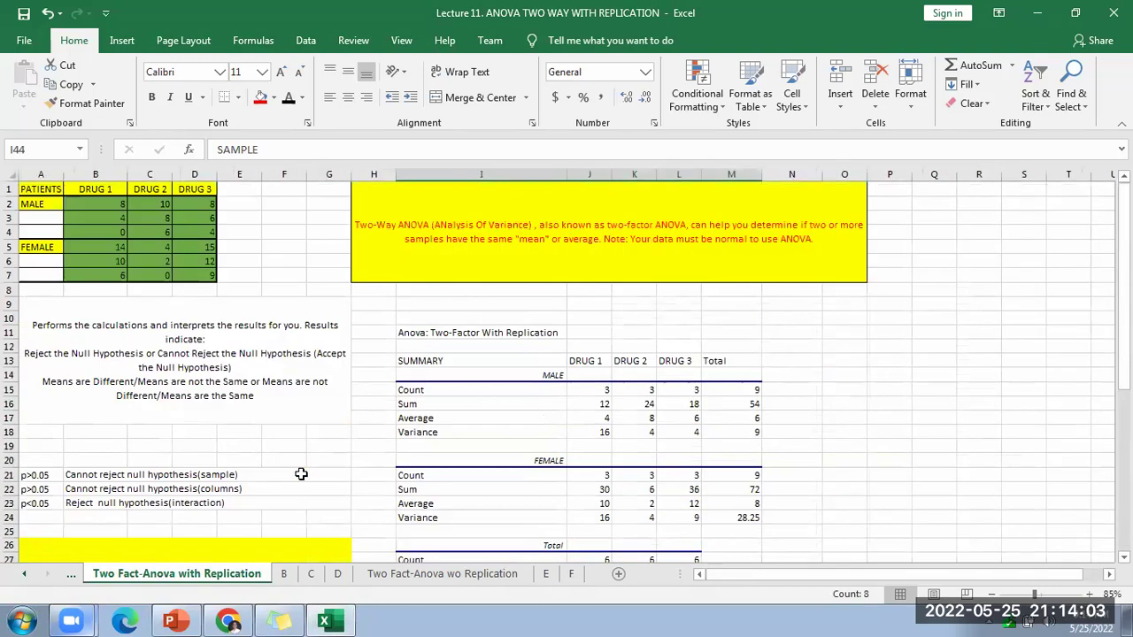
left_click_drag(40, 189, 39, 276)
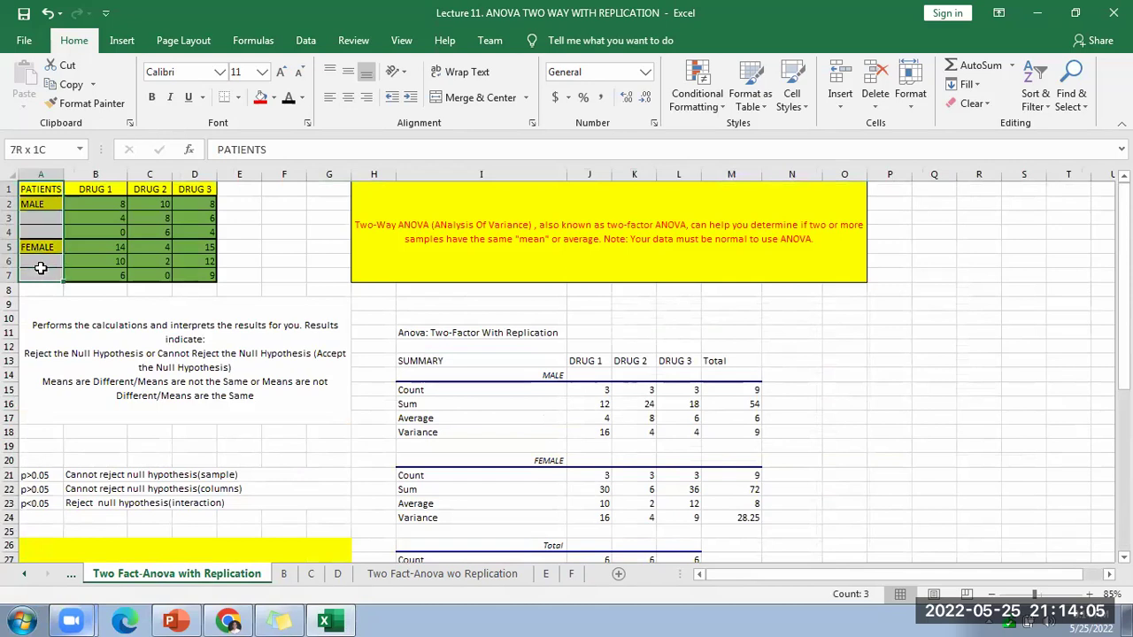
left_click(37, 188)
left_click_drag(124, 189, 199, 189)
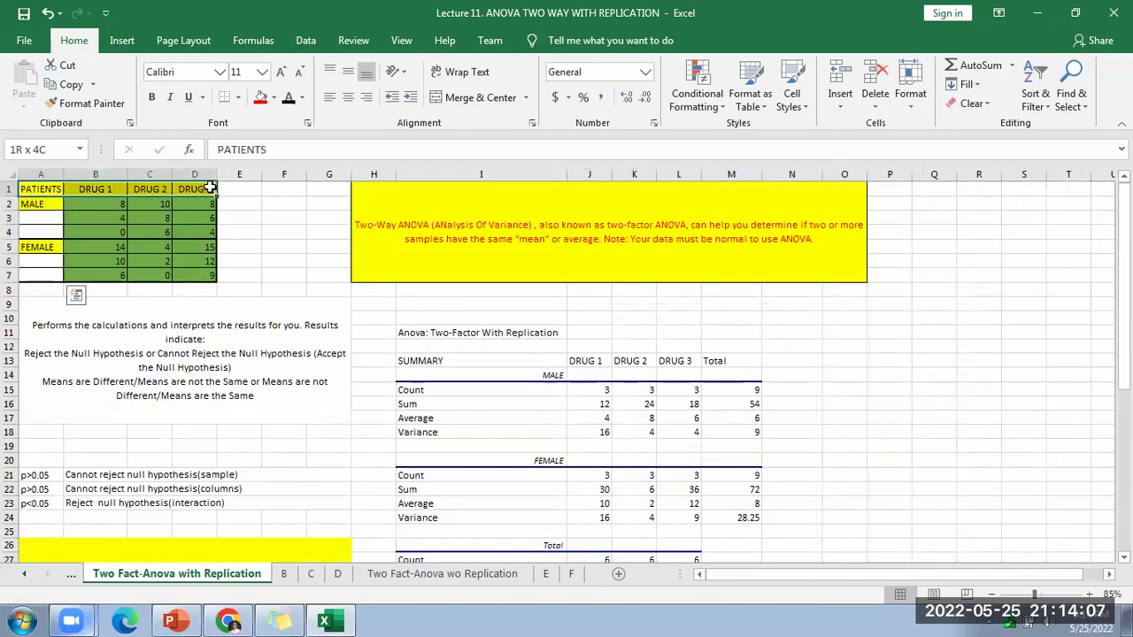
left_click_drag(27, 187, 35, 279)
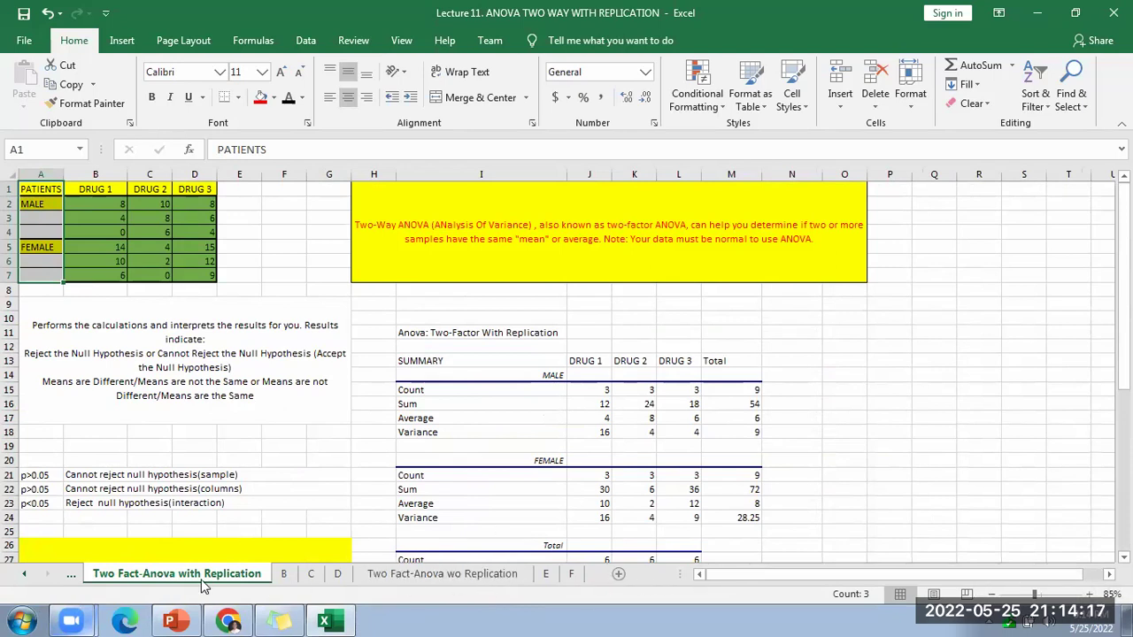
left_click(934, 361)
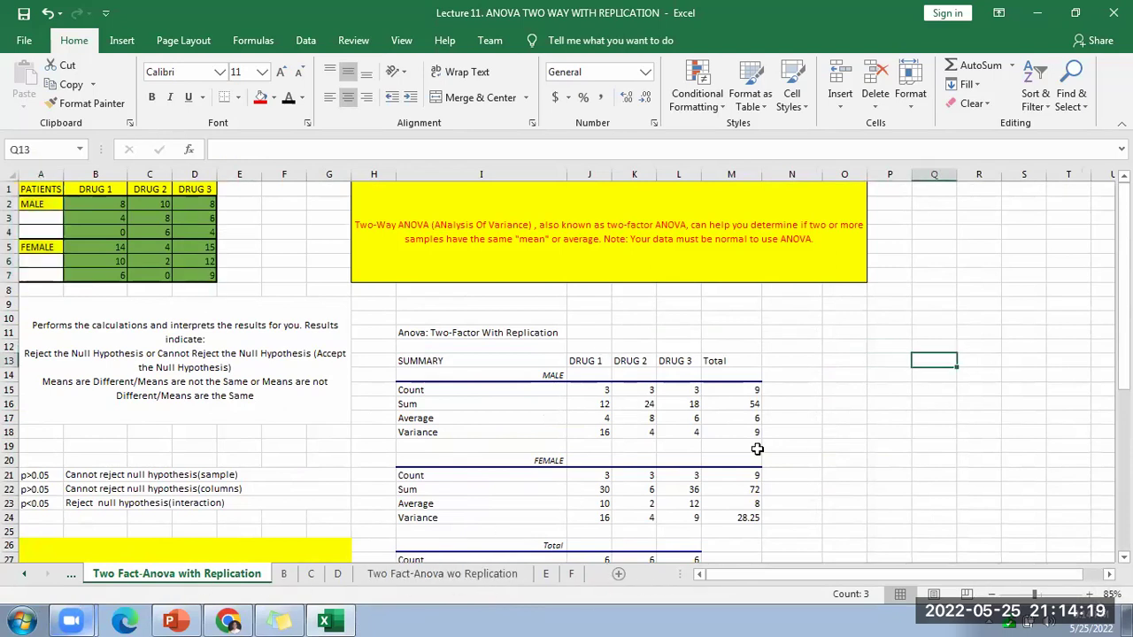
scroll(758, 451, "down", 3)
scroll(884, 465, "down", 3)
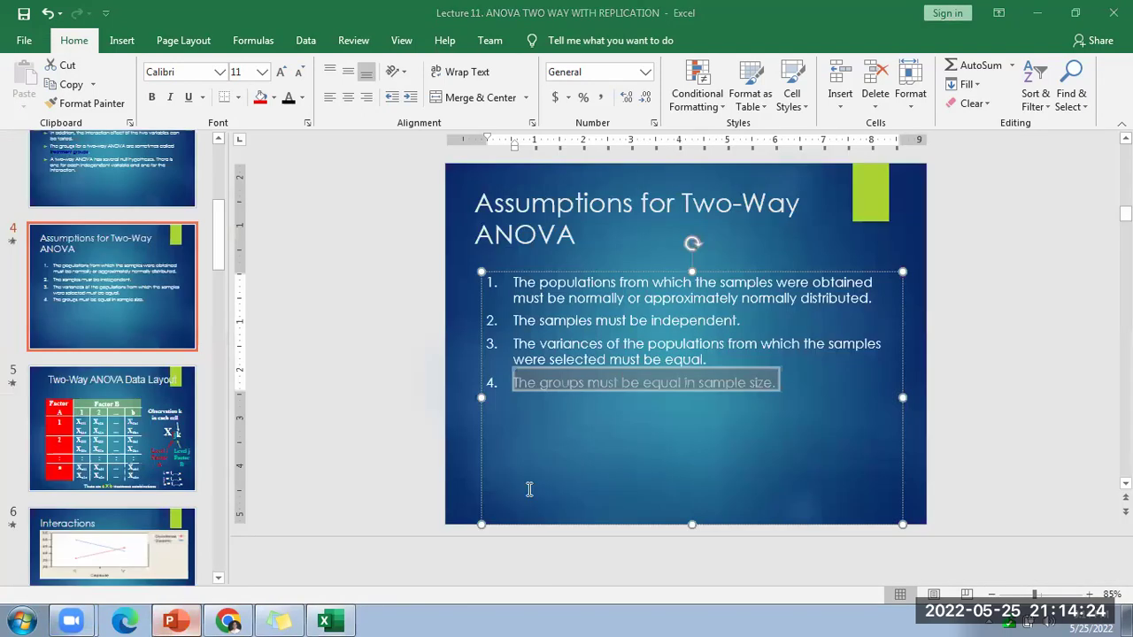
Step: Switch to the Two-Way ANOVA presentation in PowerPoint and open slide 19, which summarizes the results
left_click(175, 622)
left_click_drag(224, 243, 232, 299)
scroll(199, 548, "down", 10)
left_click(131, 510)
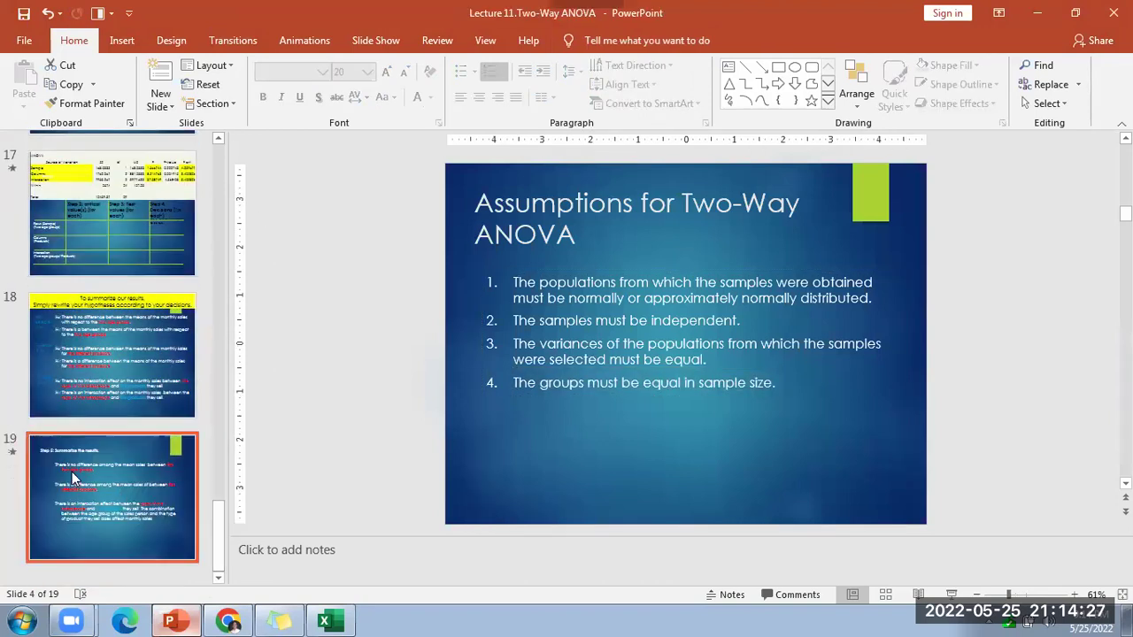